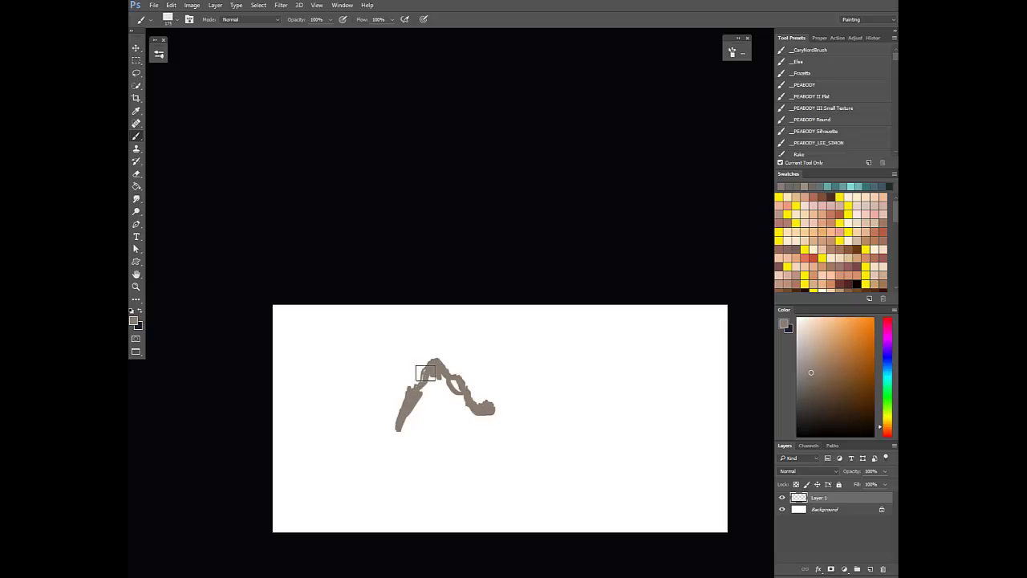
Block in a gray-brown mountain silhouette with a triangular main peak and a lower outcrop beside its base
mouse_move(427, 373)
mouse_down()
mouse_move(463, 408)
mouse_move(489, 421)
mouse_move(477, 443)
mouse_move(419, 419)
mouse_move(414, 430)
mouse_move(455, 442)
mouse_up()
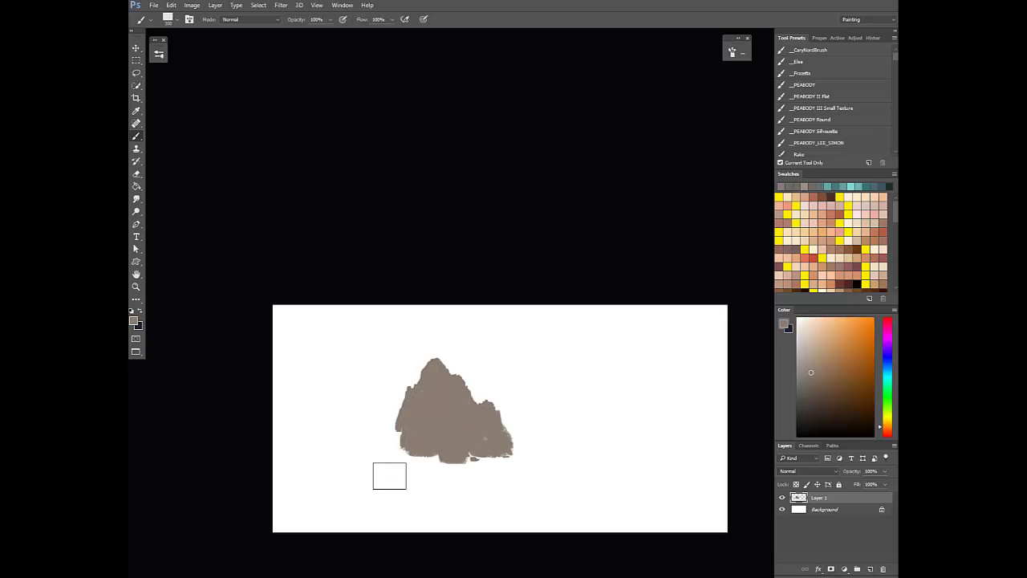
mouse_move(389, 476)
mouse_down()
mouse_move(363, 418)
mouse_move(383, 445)
mouse_move(378, 430)
mouse_move(393, 447)
mouse_move(398, 427)
mouse_move(415, 478)
mouse_up()
Add a layer clipped to the silhouette and brush muted blue-violet shadow planes onto the main peak at 30% opacity
click(886, 351)
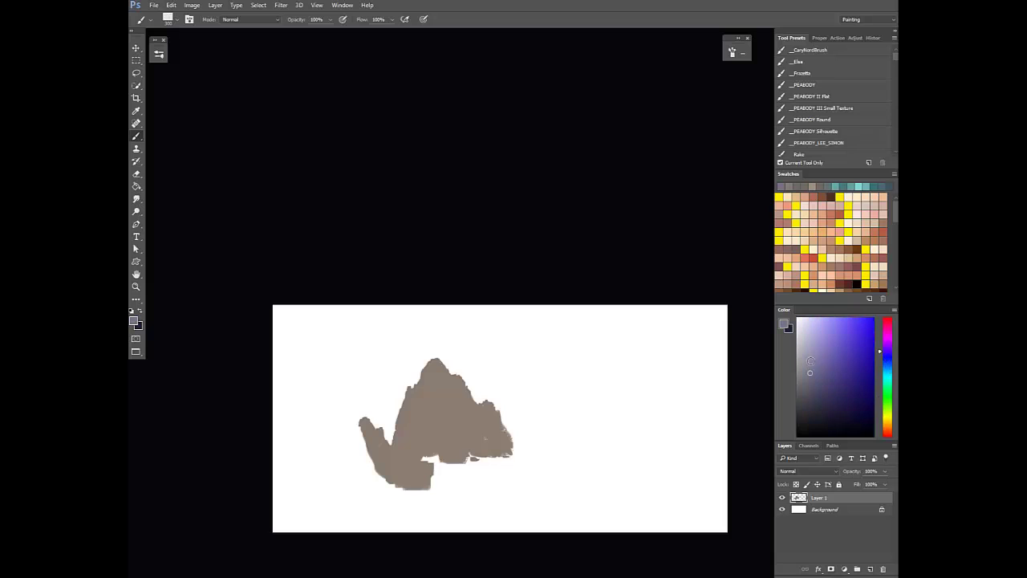
click(817, 382)
key(ctrl+alt+shift+n)
mouse_move(411, 424)
mouse_down()
mouse_move(434, 362)
mouse_move(410, 442)
mouse_up()
key(ctrl+alt+z)
key(ctrl+alt+z)
key(ctrl+alt+z)
key(ctrl+shift+z)
key(ctrl+shift+z)
key(3)
mouse_move(453, 374)
mouse_down()
mouse_move(453, 406)
mouse_move(469, 423)
mouse_move(495, 377)
mouse_move(439, 377)
mouse_move(440, 362)
mouse_move(446, 389)
mouse_move(439, 366)
mouse_move(444, 385)
mouse_move(464, 379)
mouse_move(481, 440)
mouse_move(477, 403)
mouse_up()
Paint light gray highlights and sampled mid-tones along the sunlit ridges of the main peak and the smaller shoulder
alt+click(473, 415)
click(806, 352)
key(7)
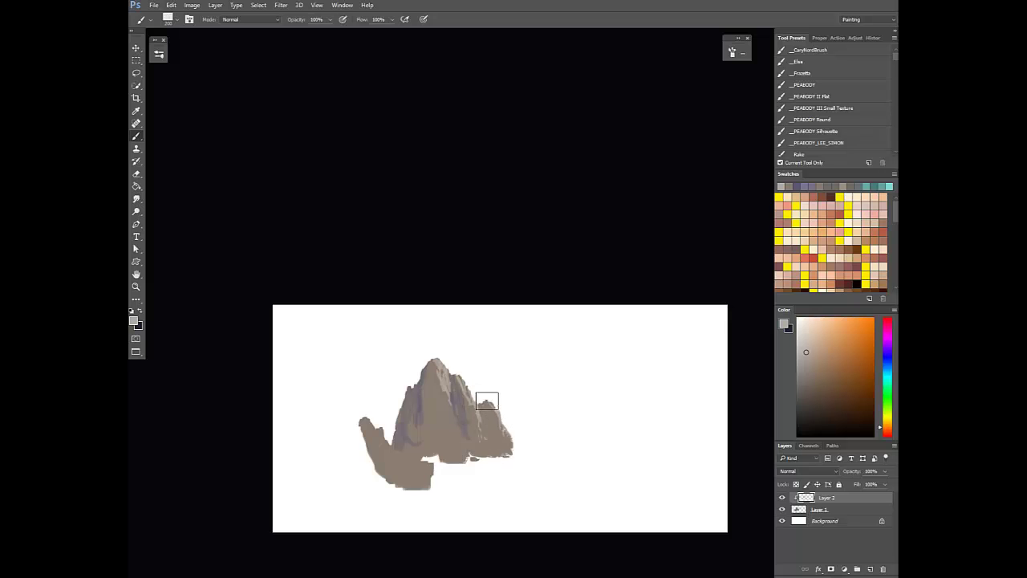
alt+click(469, 406)
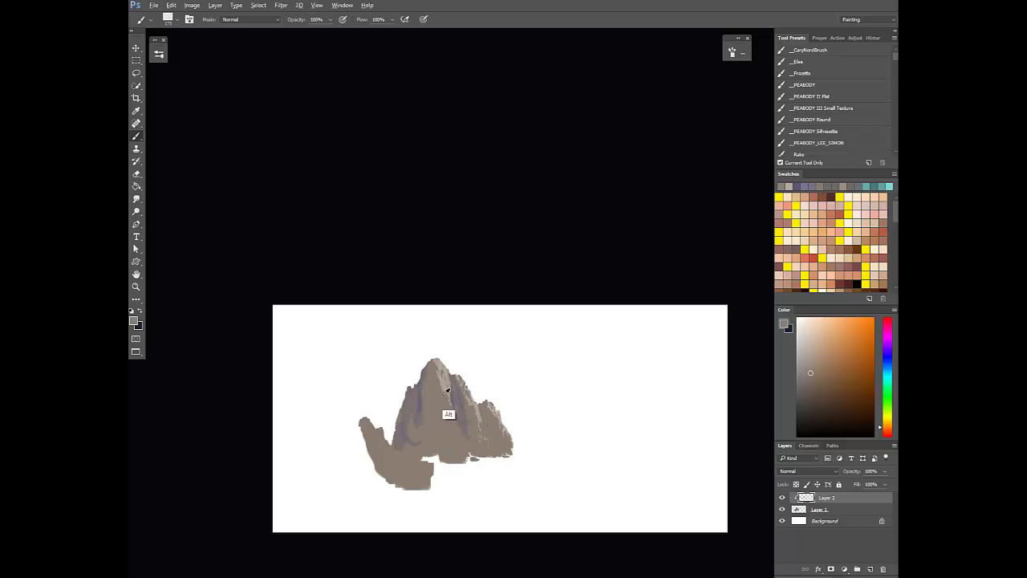
alt+click(432, 362)
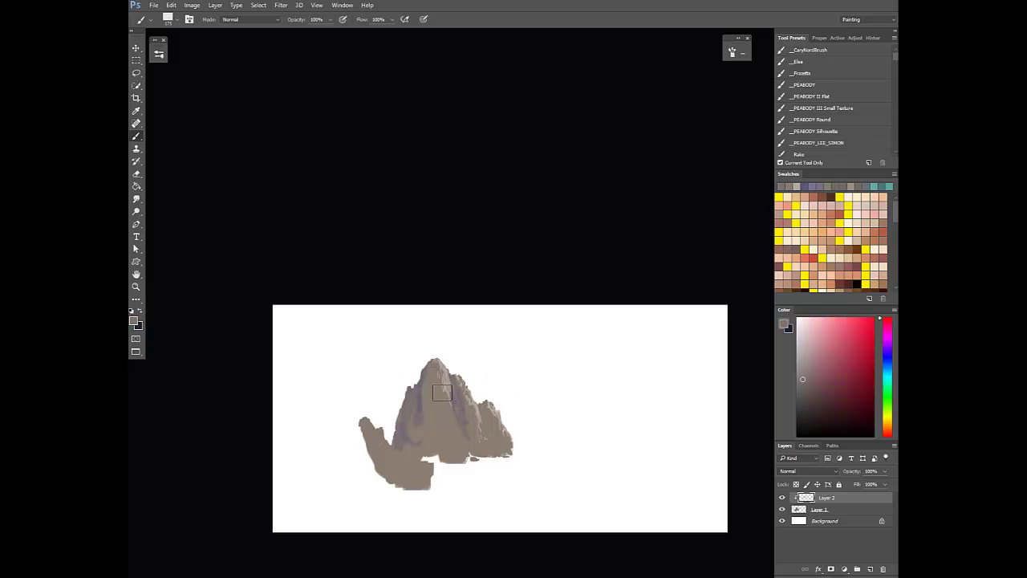
alt+click(446, 370)
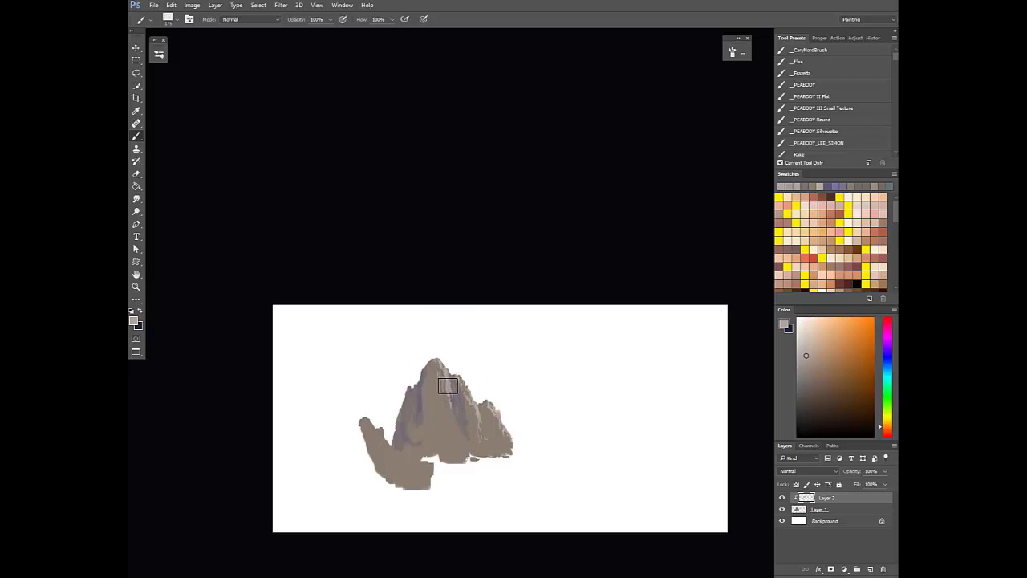
Mirror the canvas view and paint rock facets on the mountain's lower face with sampled tones
scroll(477, 451, down, 2)
key(F1)
mouse_move(514, 444)
mouse_down()
mouse_move(498, 481)
mouse_move(553, 494)
mouse_up()
scroll(473, 471, up, 1)
alt+click(482, 478)
key(7)
alt+click(499, 473)
Return the canvas to its original orientation and paint lighter facets near the mountain's base at 100% opacity
key(0)
key(ctrl+minus)
key(h)
alt+click(495, 482)
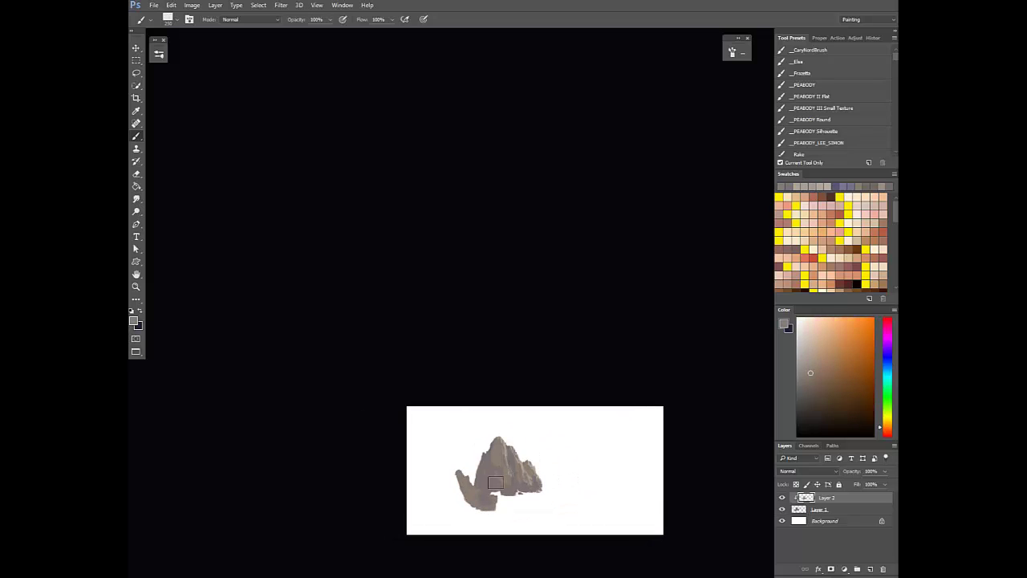
alt+click(502, 482)
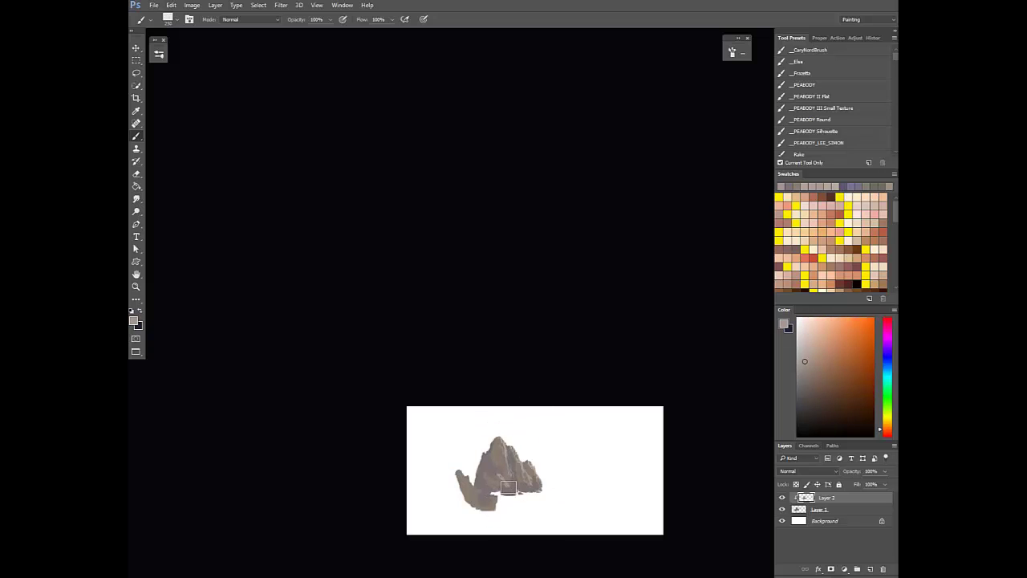
alt+click(502, 485)
Add two more clipped layers and glaze the mountain with dark reddish brown at 30% opacity
click(821, 397)
key(ctrl+shift+alt+n)
key(ctrl+alt+g)
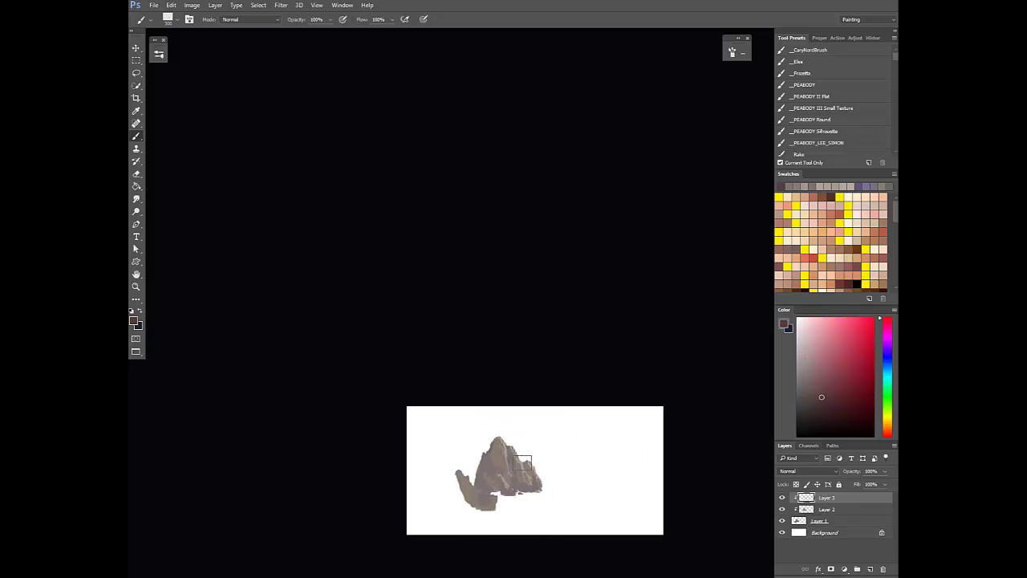
key(ctrl+shift+alt+n)
key(ctrl+alt+g)
key(3)
mouse_move(510, 442)
mouse_down()
mouse_move(498, 446)
mouse_move(524, 468)
mouse_up()
Repaint the lit rock planes in the middle and base of the mountain with lighter warm gray tones
alt+click(499, 482)
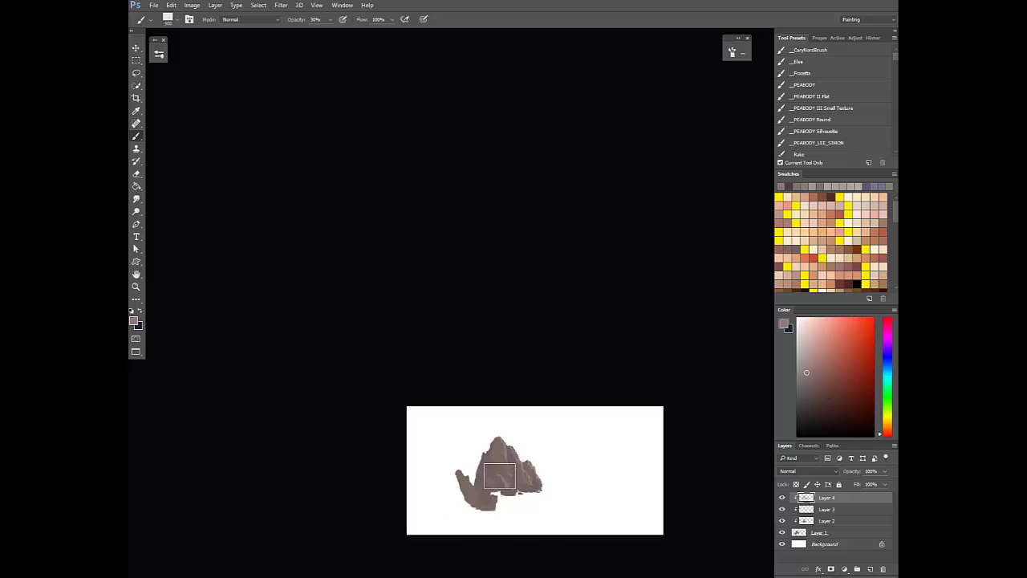
click(806, 371)
key(0)
alt+click(503, 477)
click(808, 356)
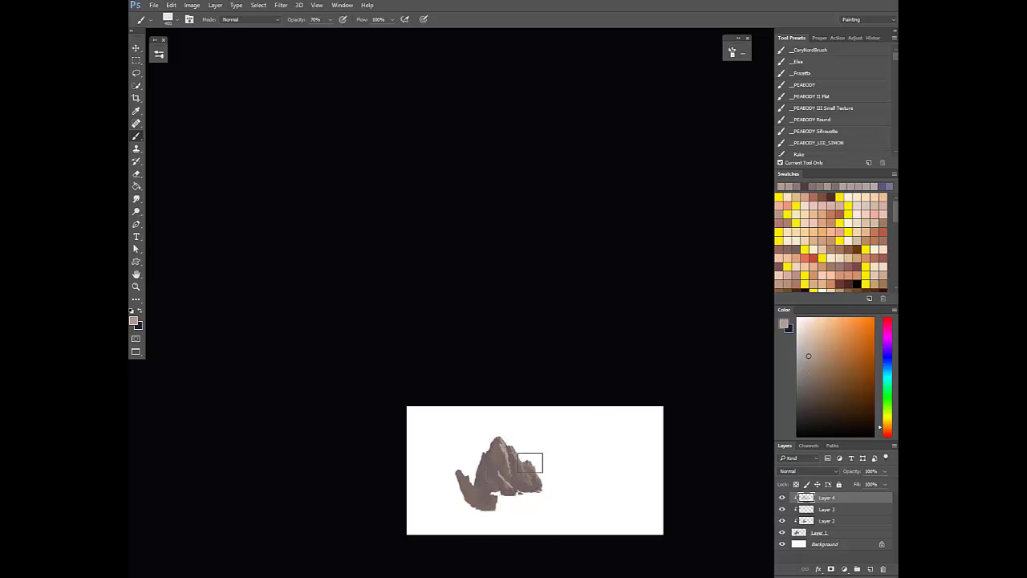
Flip the canvas horizontally and refine the upper ridge with a smaller brush at 100% opacity in sampled tones
key(F2)
drag(597, 459, 580, 447)
scroll(581, 448, up, 6)
key(bracketleft)
key(bracketleft)
key(0)
alt+click(527, 428)
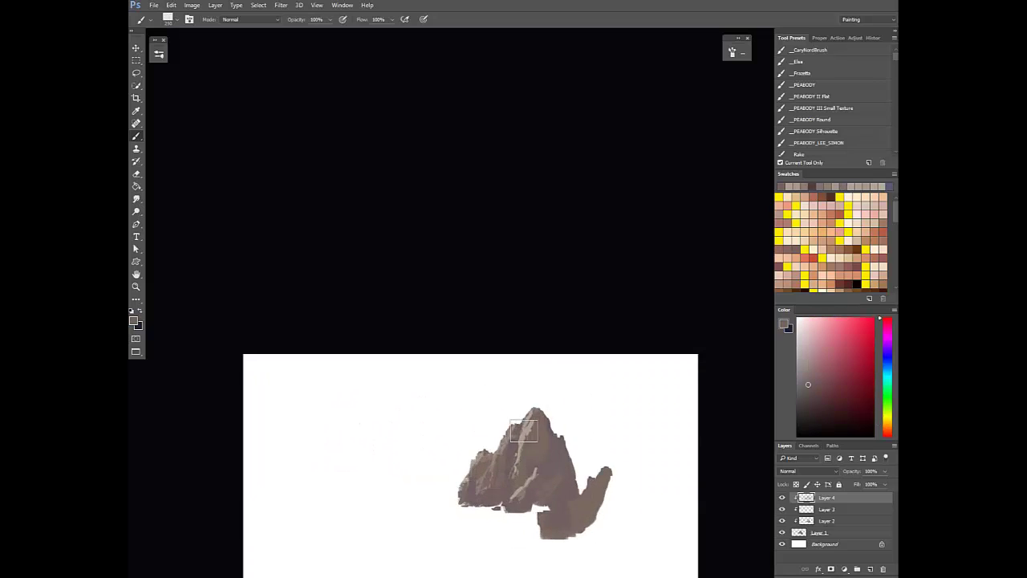
alt+click(516, 446)
alt+click(508, 429)
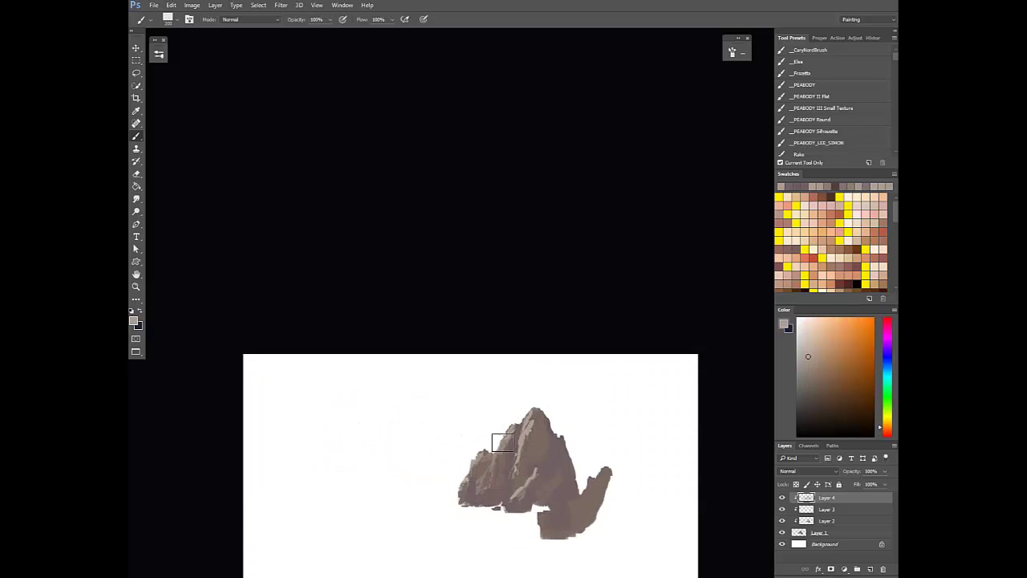
Sharpen the light and dark rock edges just below the main summit using colors sampled from the rock
alt+click(503, 440)
alt+click(513, 426)
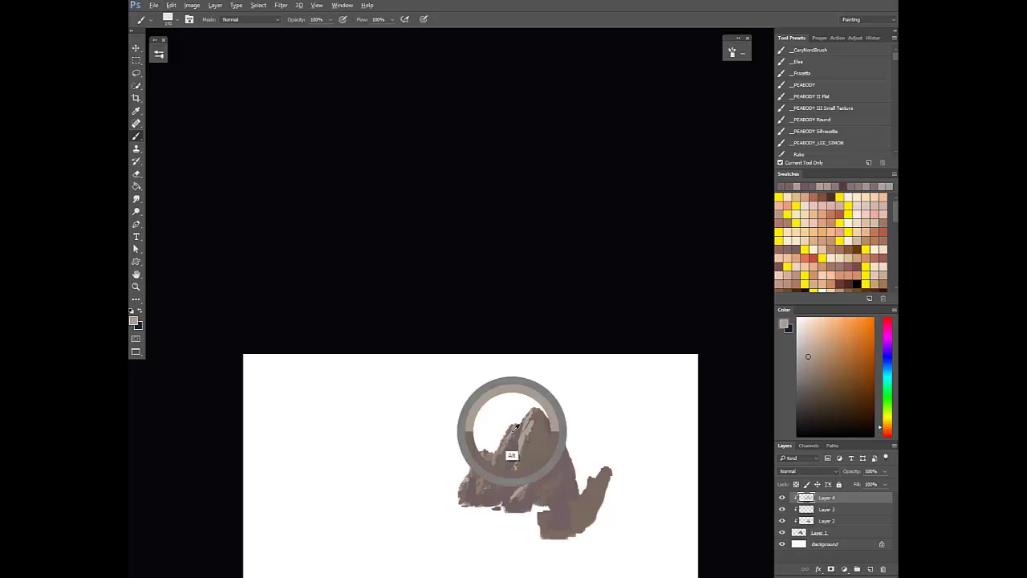
alt+click(520, 437)
alt+click(527, 438)
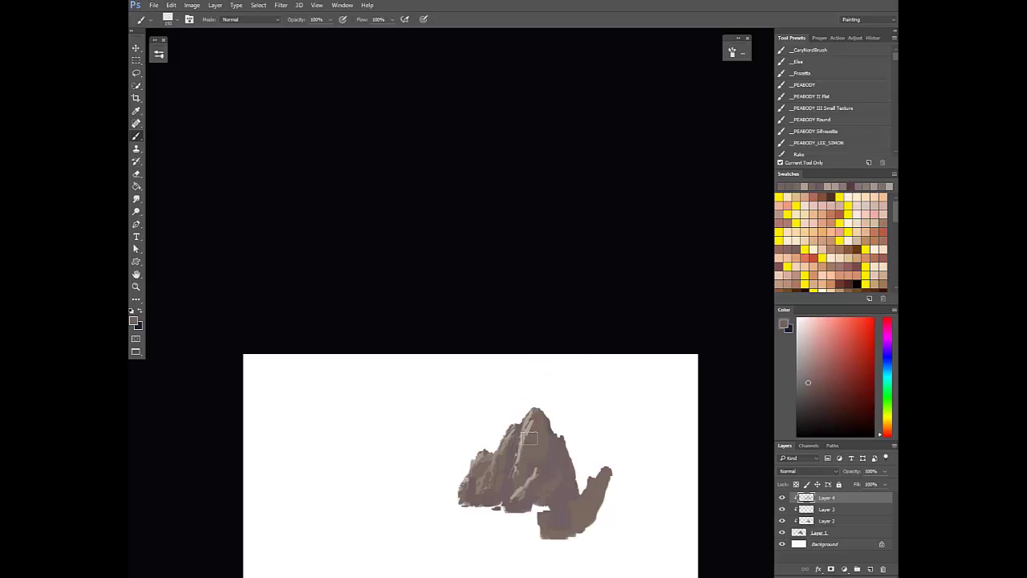
alt+click(527, 443)
alt+click(539, 437)
alt+click(542, 446)
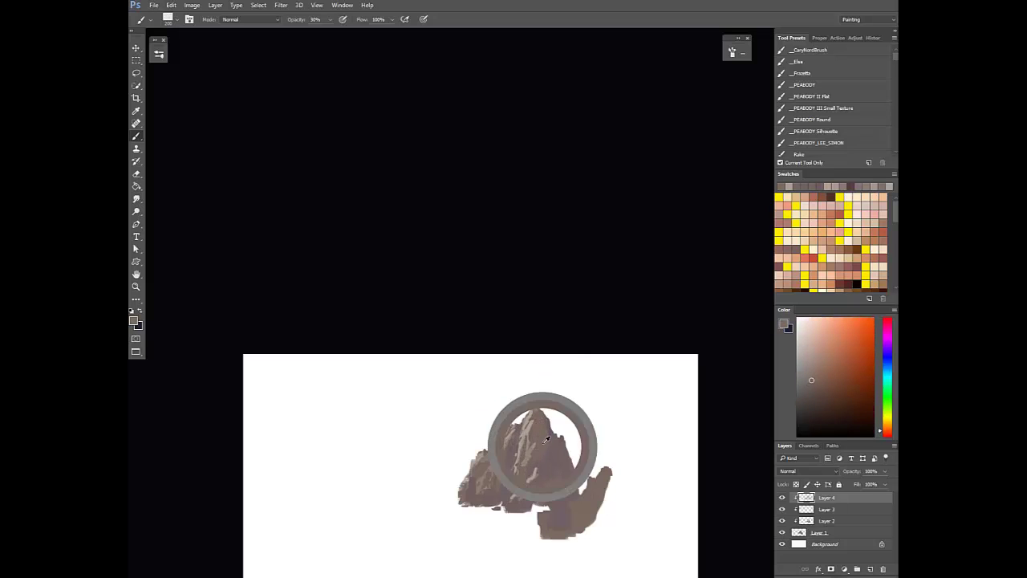
Blend the central rock face with sampled browns, varying the brush opacity and finishing at 100%
alt+click(526, 465)
alt+click(554, 454)
key(0)
key(7)
key(0)
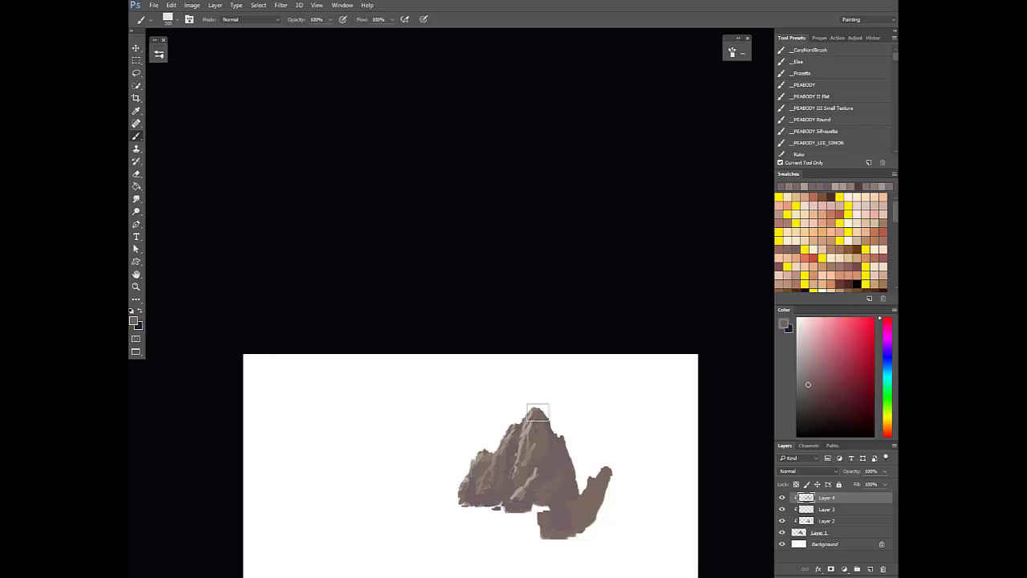
Glaze very dark maroon over the mountain's shadow side and outcrop at 30% opacity, then flip the canvas back
click(822, 410)
key(3)
mouse_move(535, 413)
mouse_down()
mouse_move(581, 508)
mouse_move(559, 488)
mouse_move(546, 499)
mouse_move(558, 525)
mouse_move(545, 512)
mouse_move(576, 513)
mouse_up()
key(bracketright)
key(bracketright)
key(F2)
scroll(499, 475, up, 1)
drag(499, 501, 483, 515)
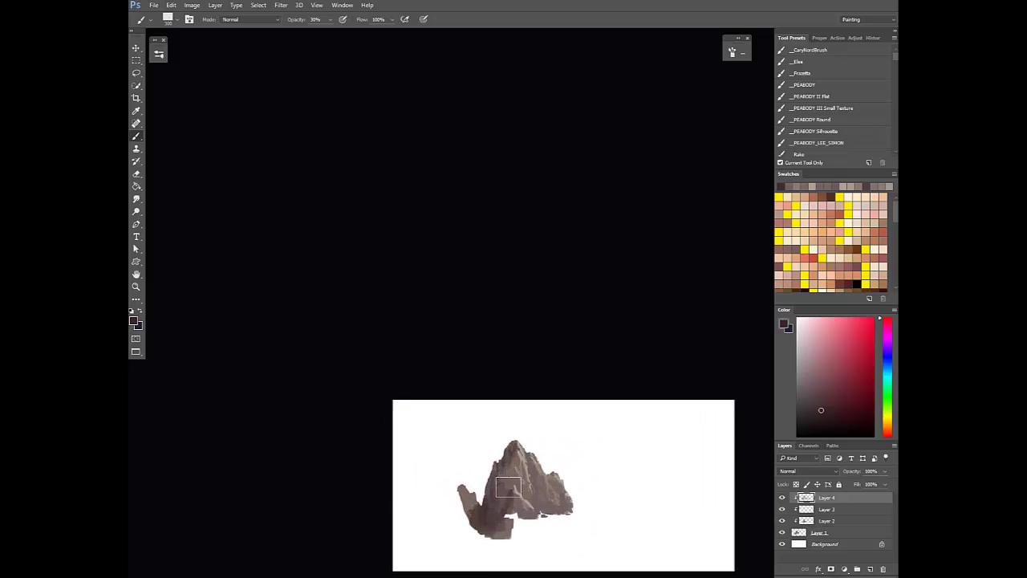
Paint a small lit rock spur at the main peak's base with sampled light planes and dark shadow edges
alt+click(513, 488)
key(0)
key(bracketright)
alt+click(526, 488)
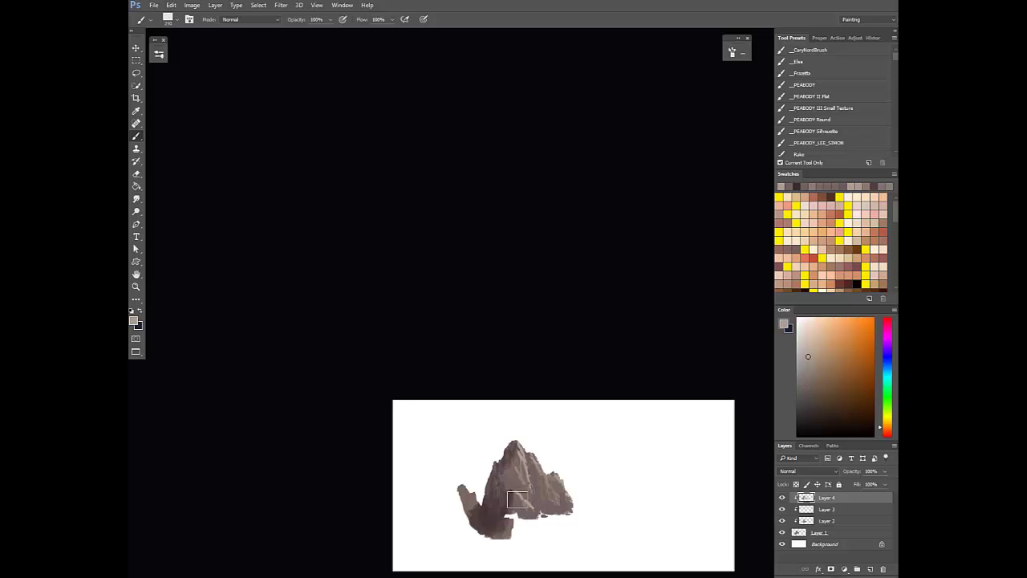
alt+click(511, 488)
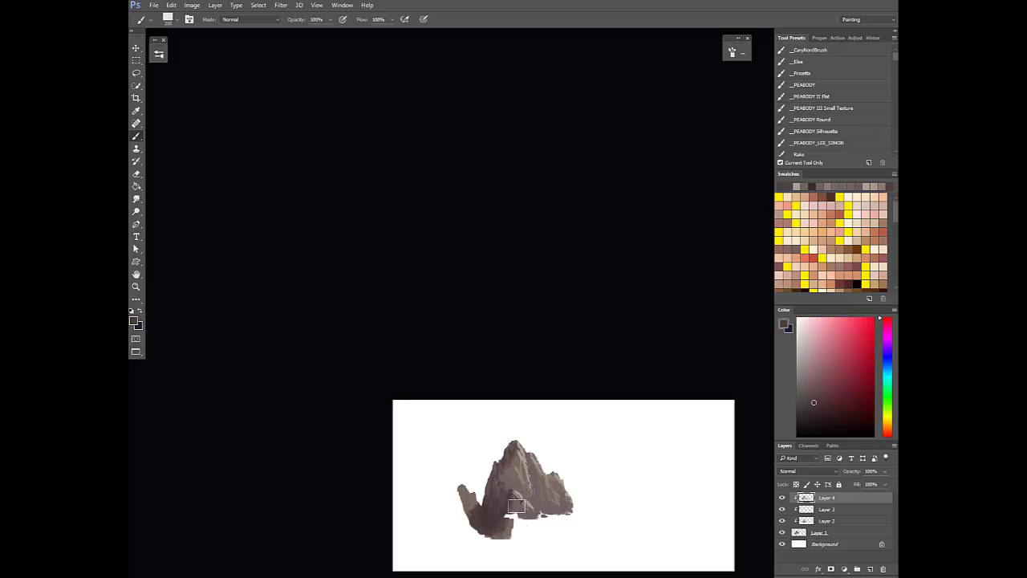
alt+click(516, 505)
alt+click(519, 501)
key(3)
alt+click(520, 497)
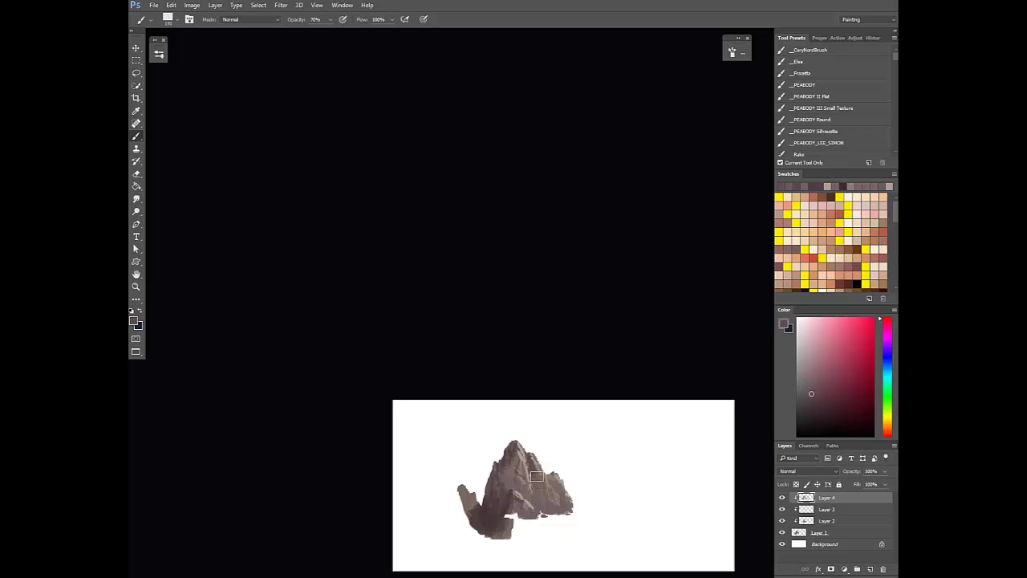
Refine the ridges and crevices of the upper mountain face with sampled browns at 70% opacity
alt+click(537, 474)
alt+click(531, 463)
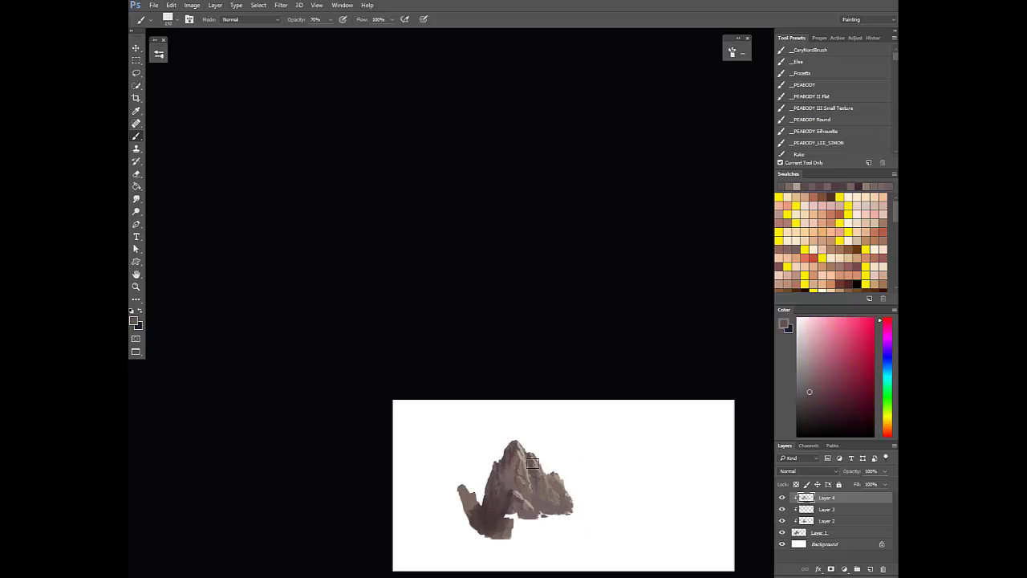
alt+click(508, 463)
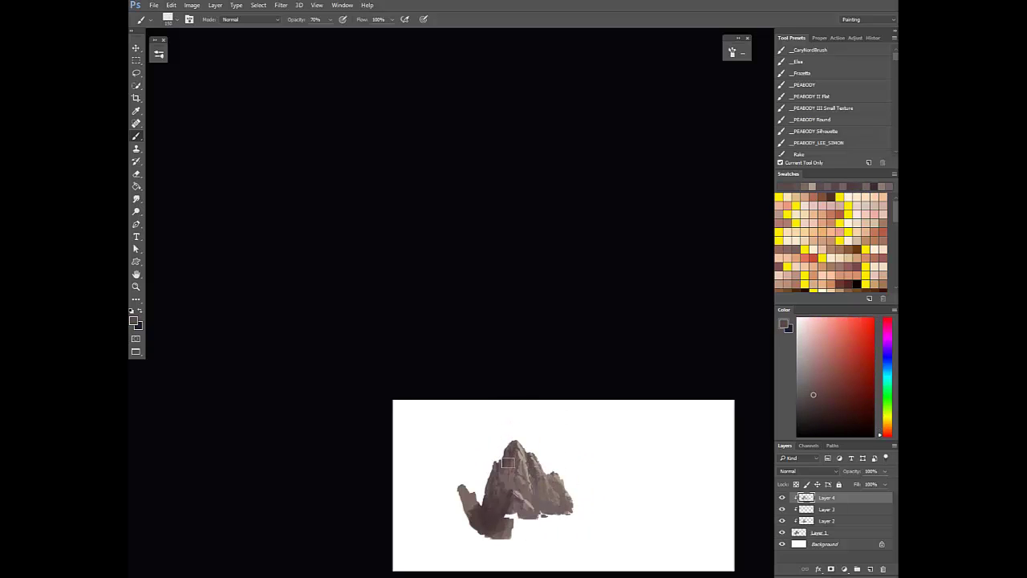
alt+click(526, 454)
alt+click(518, 477)
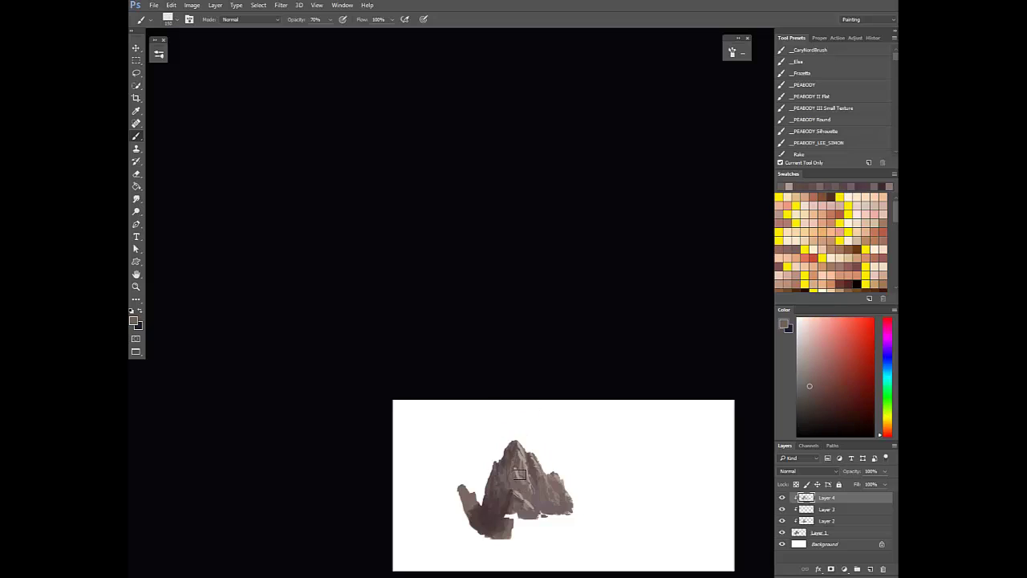
alt+click(517, 470)
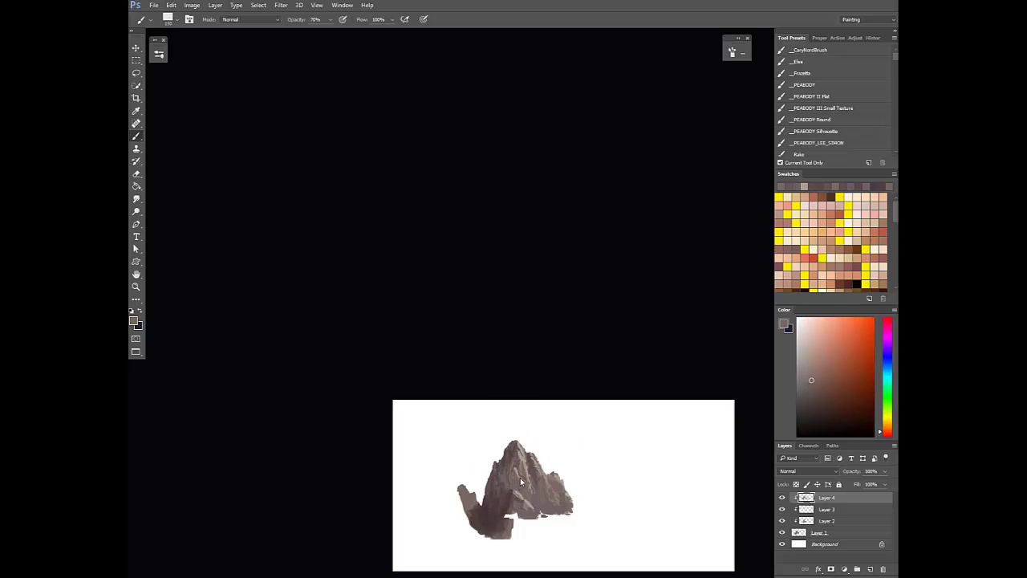
alt+click(517, 470)
Flip the canvas horizontally and paint light highlights and dark accents on the upper ridge and central face
scroll(556, 465, down, 4)
key(ctrl+shift+h)
scroll(554, 476, up, 3)
drag(557, 484, 515, 491)
shift+click(562, 461)
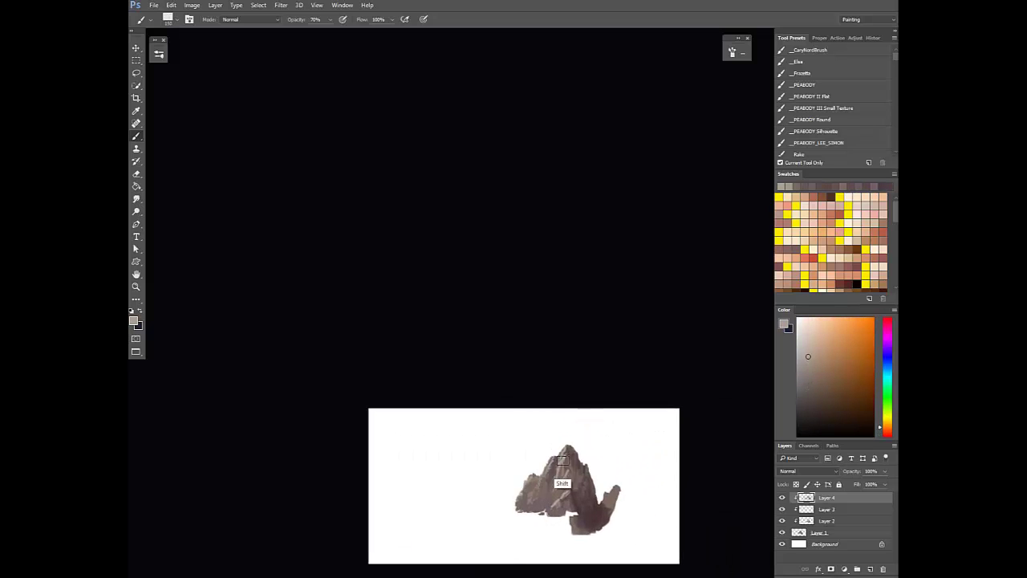
key(0)
alt+click(566, 492)
key(3)
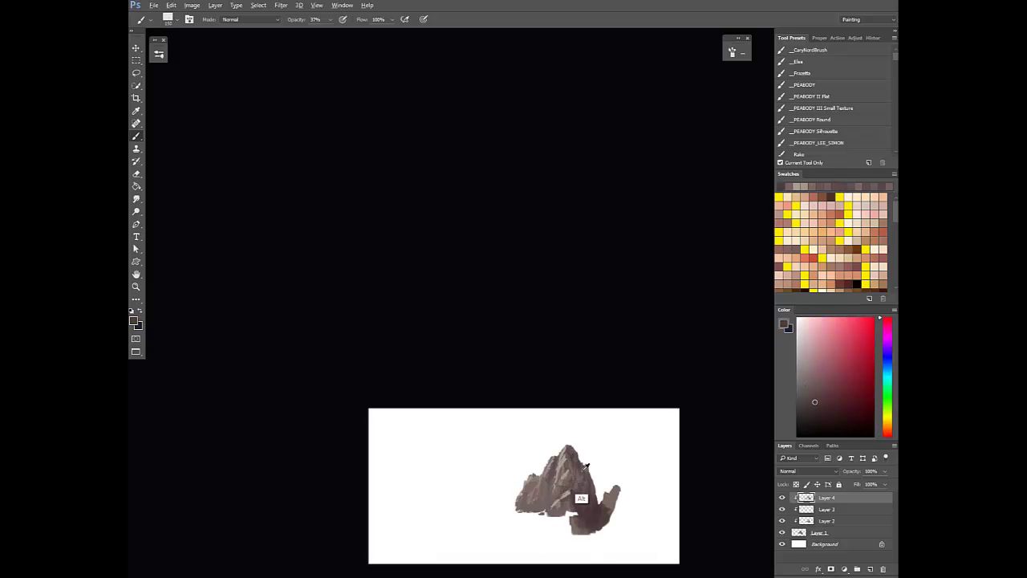
Touch up the shadow side and the rocks at the mountain's base with sampled dark and mid tones
alt+click(584, 469)
key(0)
alt+click(578, 507)
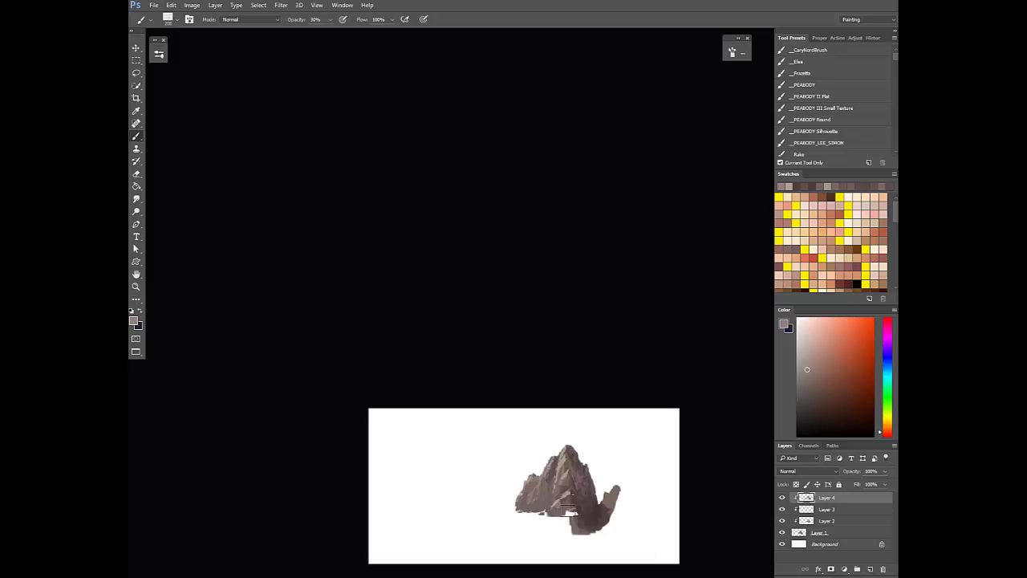
alt+click(591, 512)
key(0)
Merge the clipped detail layers down into the mountain silhouette layer
key(ctrl+e)
key(ctrl+e)
key(ctrl+e)
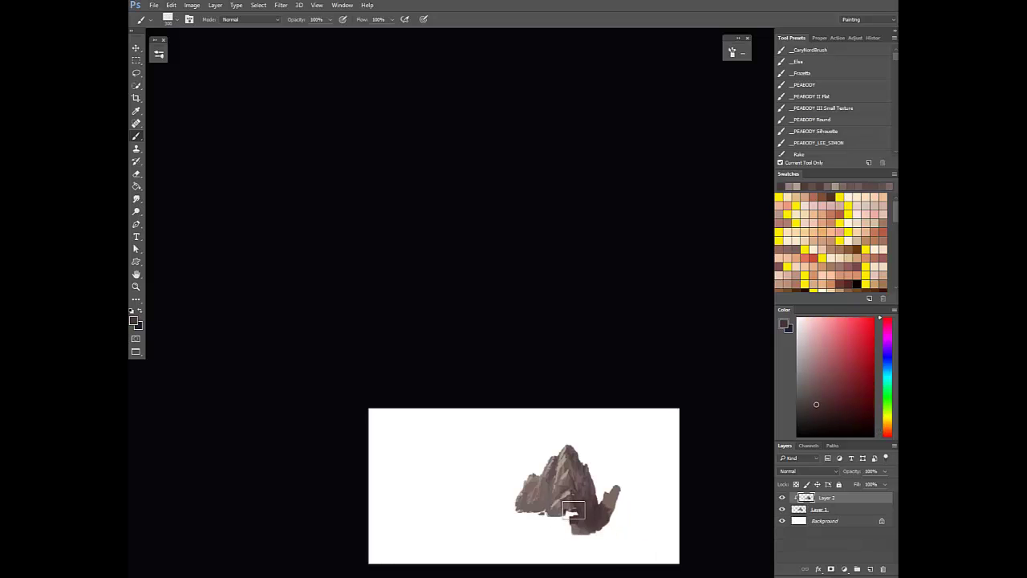
Fill the gap at the mountain's base, extend a row of smaller rock peaks to the canvas edge, and flip the canvas
drag(573, 522, 583, 527)
key(])
key(])
alt+click(612, 498)
drag(611, 488, 623, 523)
key(ctrl+shift+h)
mouse_move(471, 507)
mouse_down()
mouse_move(559, 483)
mouse_move(496, 499)
mouse_move(481, 489)
mouse_move(462, 510)
mouse_move(522, 500)
mouse_move(471, 468)
mouse_move(487, 523)
mouse_move(516, 499)
mouse_move(527, 509)
mouse_move(525, 465)
mouse_move(498, 489)
mouse_up()
Add a clipped layer and shade the smaller peaks with dark blue and sampled tones at 30% opacity
click(887, 359)
click(832, 414)
key(ctrl+shift+alt+n)
key(ctrl+alt+g)
key(3)
alt+click(527, 506)
alt+click(526, 509)
alt+click(510, 490)
alt+click(518, 489)
alt+click(482, 501)
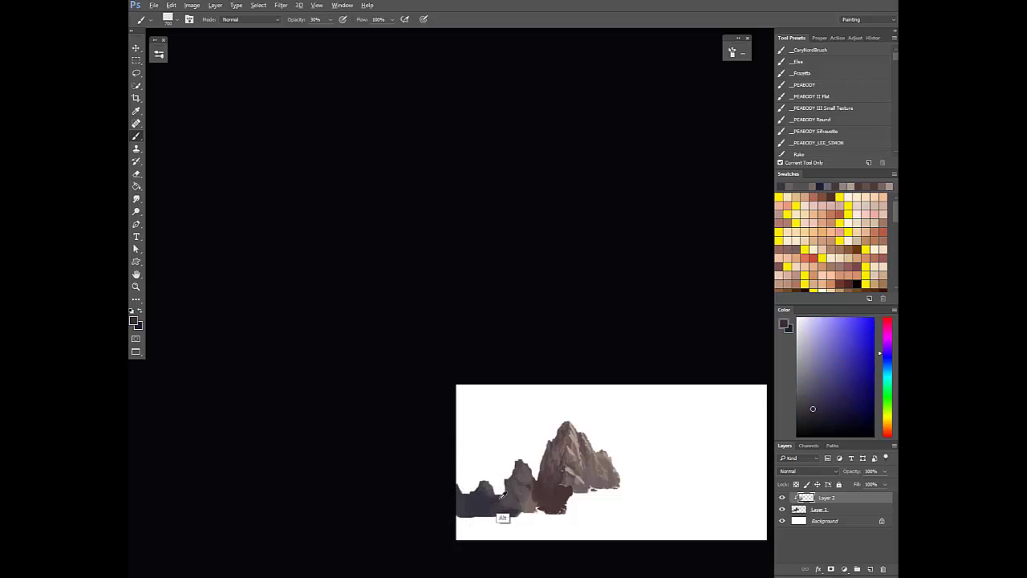
Brush soft blue-gray tones over the foreground rocks at 30% flow and flip the canvas horizontally
click(808, 388)
key(shift+3)
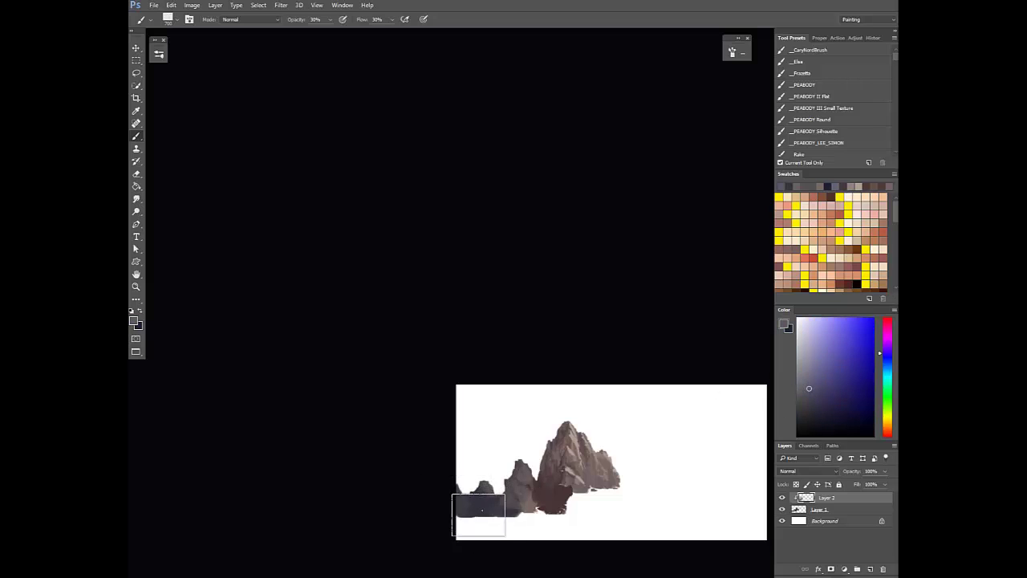
alt+click(490, 513)
mouse_move(501, 507)
mouse_down()
mouse_move(544, 507)
mouse_move(551, 484)
mouse_move(554, 506)
mouse_move(559, 478)
mouse_move(546, 512)
mouse_move(486, 503)
mouse_up()
key(ctrl+shift+h)
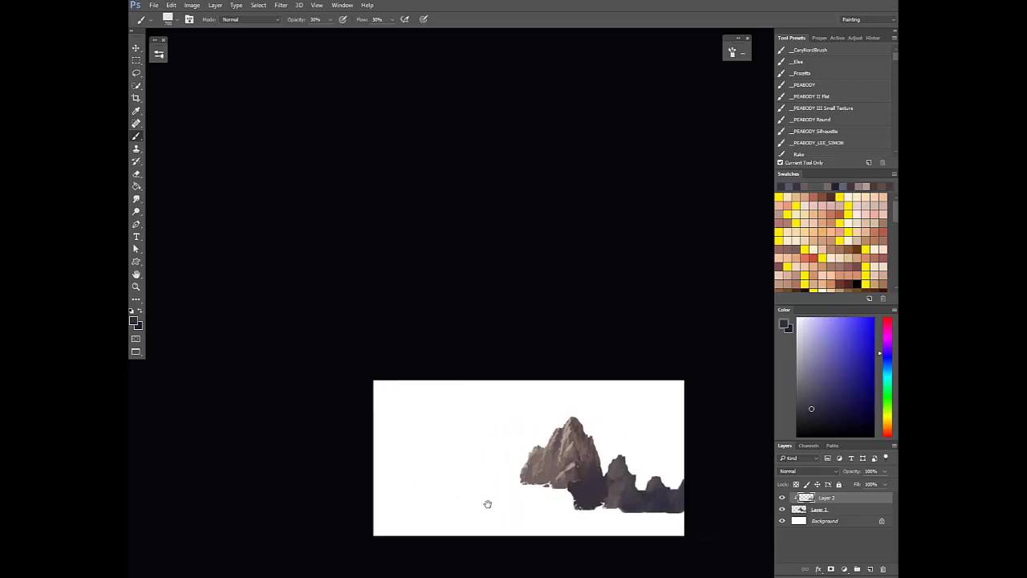
Merge the shading layer into the rock layer, paint soft strokes under the mountain's base, and flip the canvas back
key(ctrl+e)
alt+click(572, 484)
mouse_move(565, 503)
mouse_down()
mouse_move(607, 504)
mouse_move(593, 495)
mouse_move(604, 508)
mouse_move(586, 506)
mouse_move(623, 510)
mouse_up()
alt+click(590, 498)
key(0)
key(h)
key(3)
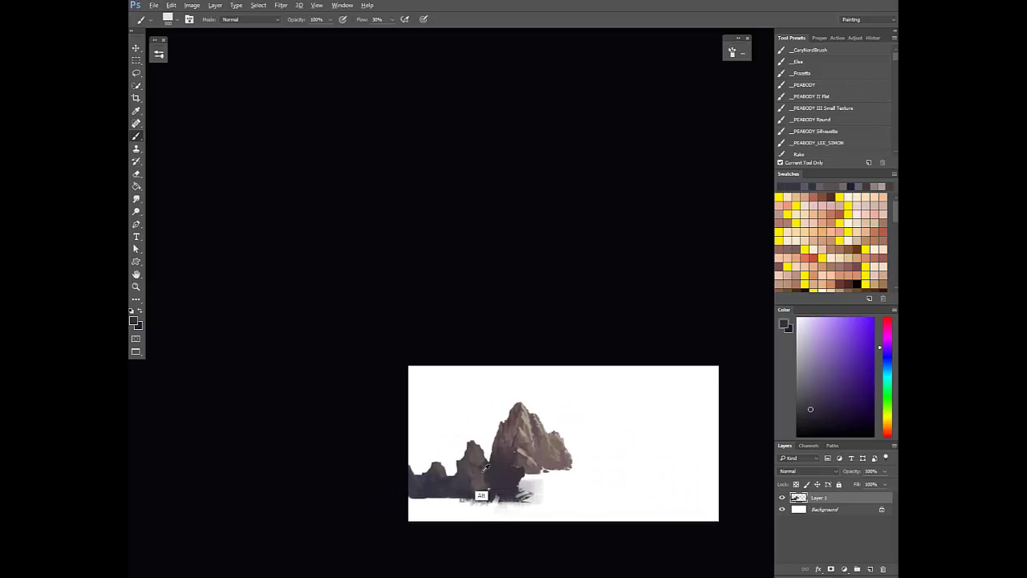
Darken the middle rock peak and its junction with the main mountain using sampled dark tones
alt+click(487, 478)
mouse_move(487, 478)
mouse_down()
mouse_move(487, 463)
mouse_move(489, 477)
mouse_move(468, 452)
mouse_up()
alt+click(492, 464)
alt+click(482, 471)
alt+click(495, 500)
Define the edges of the middle rock peak with a smaller brush at 100% opacity in sampled dark colors
key(0)
key([)
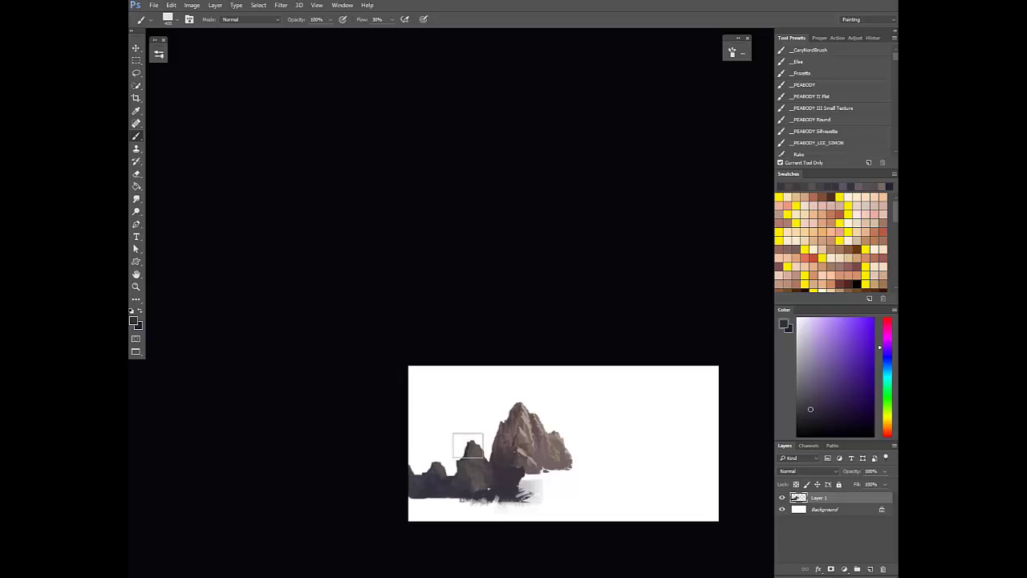
key([)
alt+click(465, 462)
alt+click(482, 463)
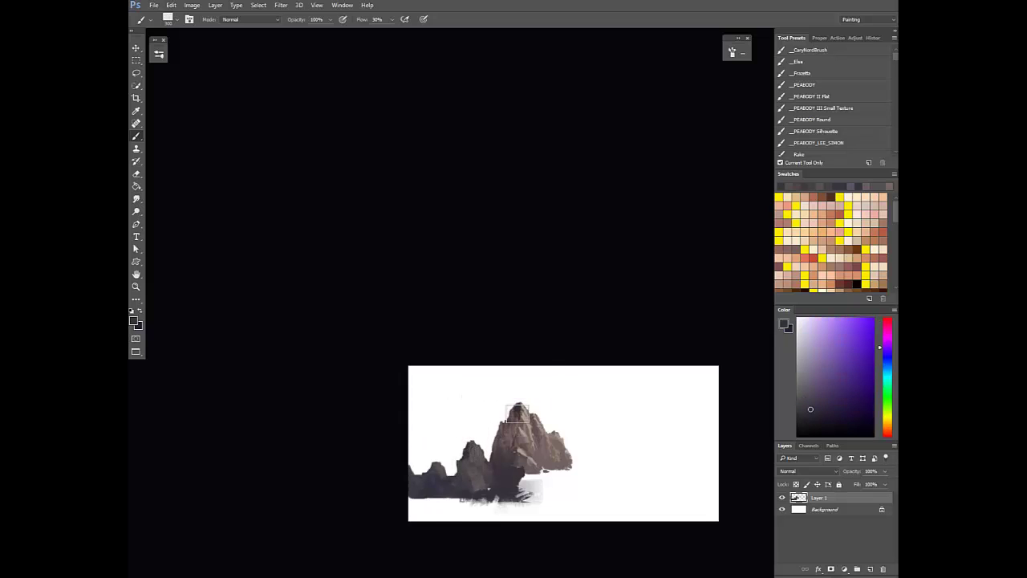
Blend sampled rock tones over the main mountain's summit and base using reduced brush opacity
alt+click(507, 424)
alt+click(518, 407)
key(3)
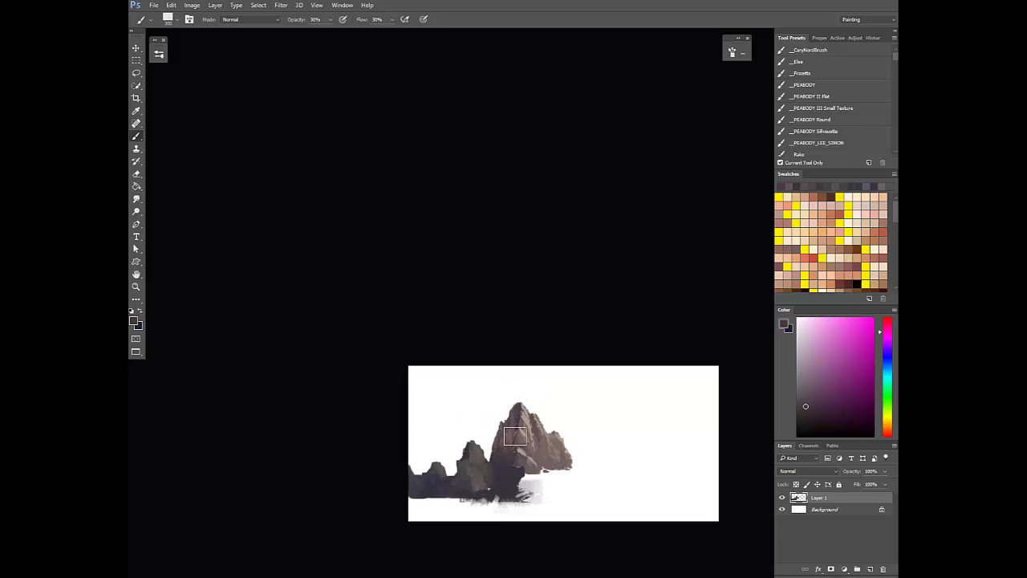
alt+click(556, 439)
alt+click(524, 466)
drag(555, 440, 527, 481)
alt+click(527, 474)
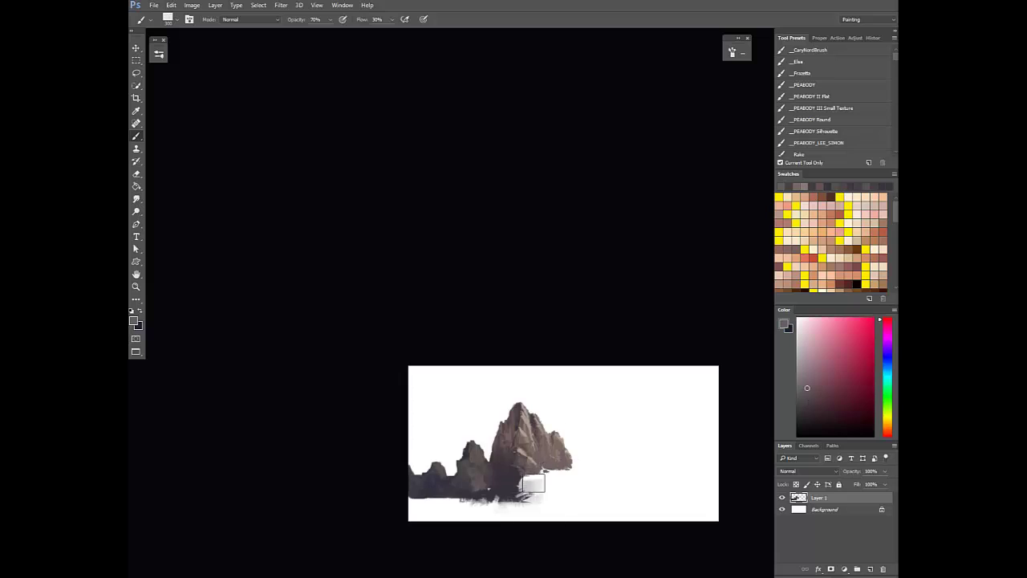
alt+click(484, 486)
Create a new layer above the rocks and start light blue strokes at the main mountain's dark base
key(0)
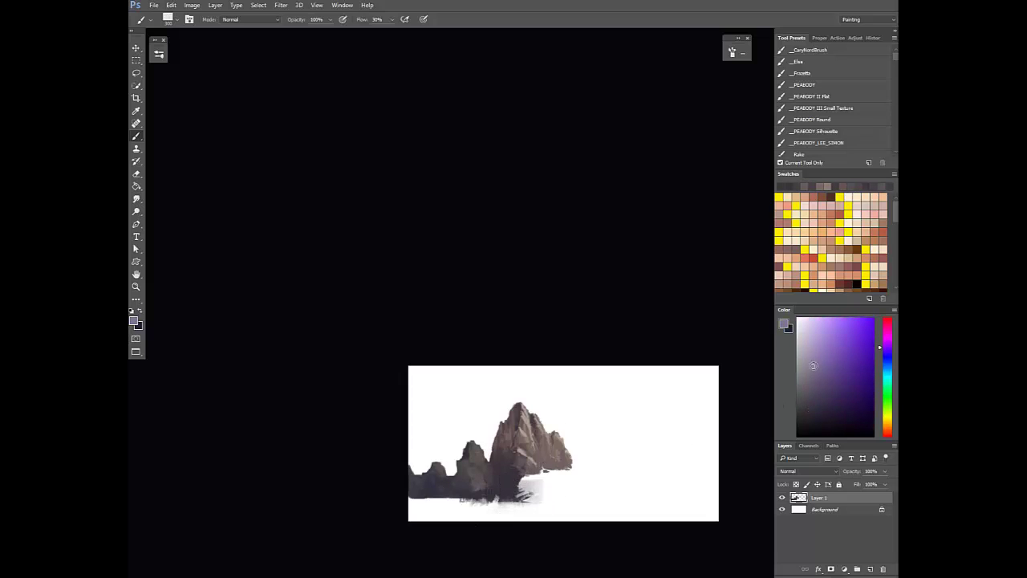
drag(813, 366, 821, 364)
click(887, 363)
click(869, 568)
key(3)
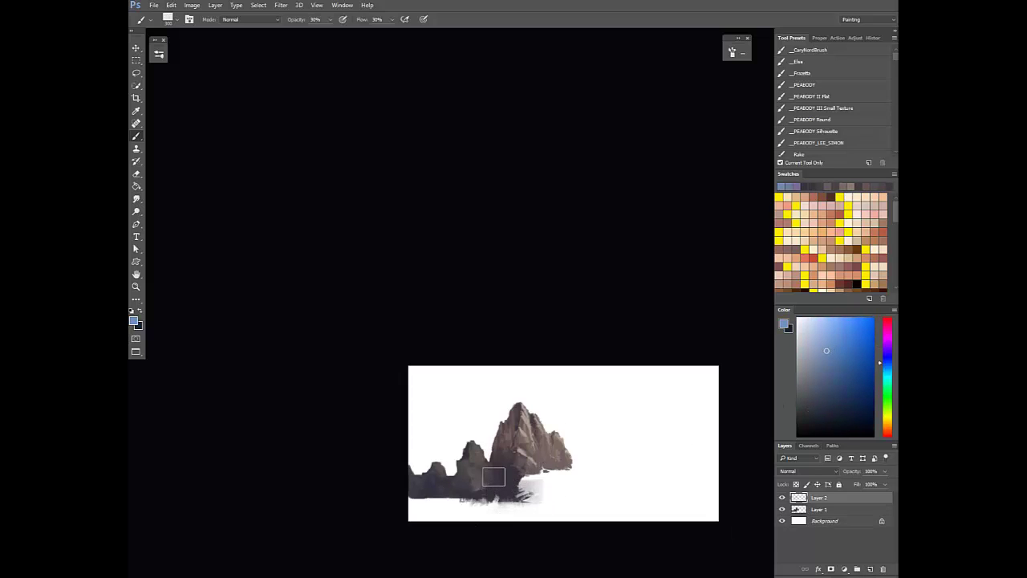
click(830, 346)
key(7)
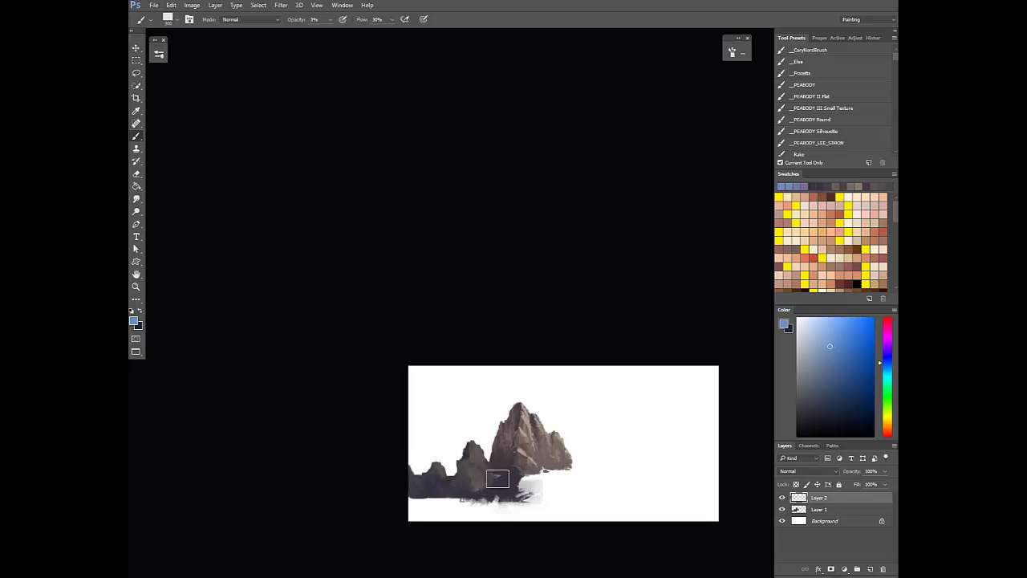
alt+click(495, 478)
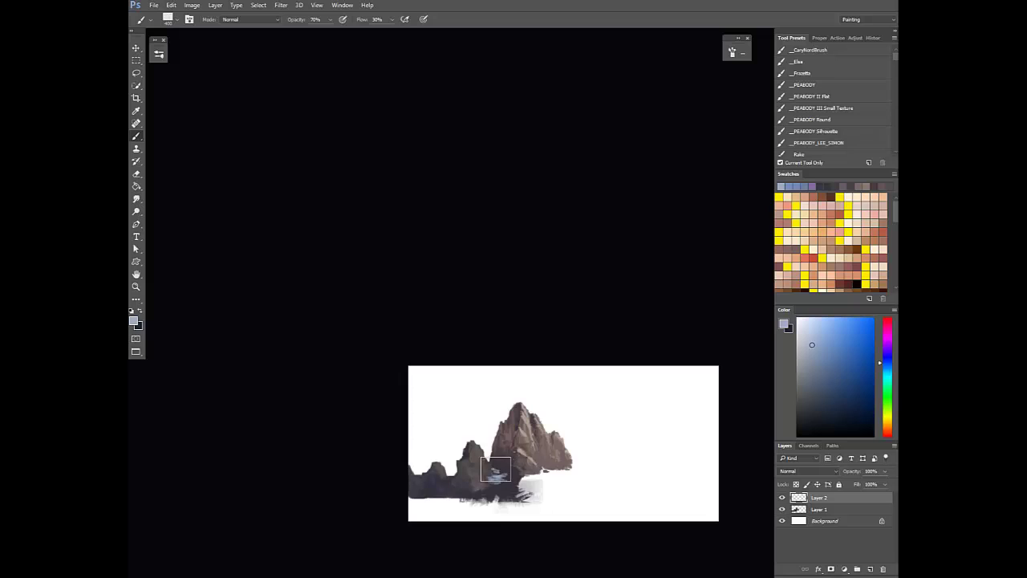
Shape the pale blue patch between the rocks with eraser and brush, flipping the canvas horizontally and back
key(e)
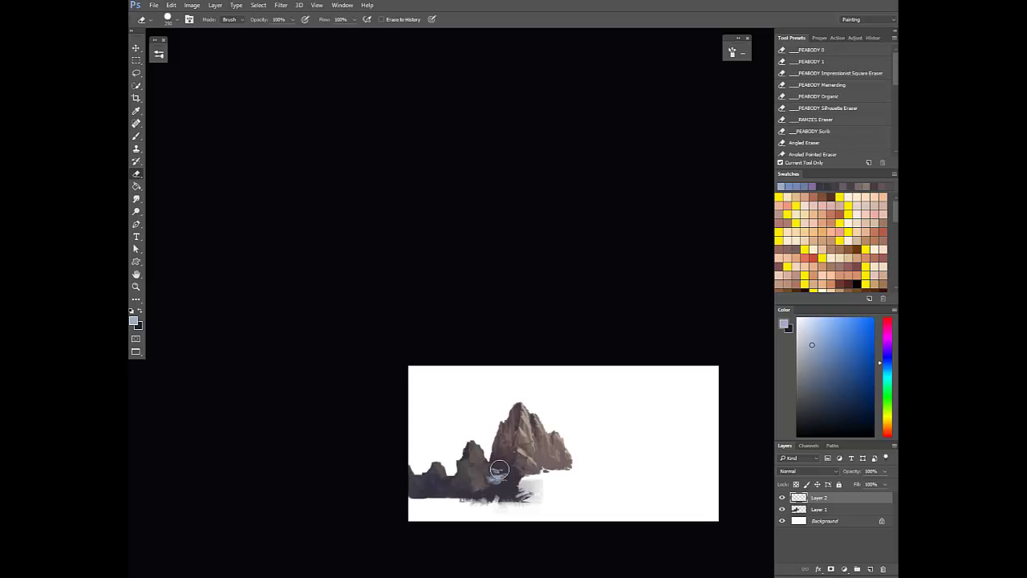
key(ctrl+shift+h)
drag(503, 488, 418, 498)
key(b)
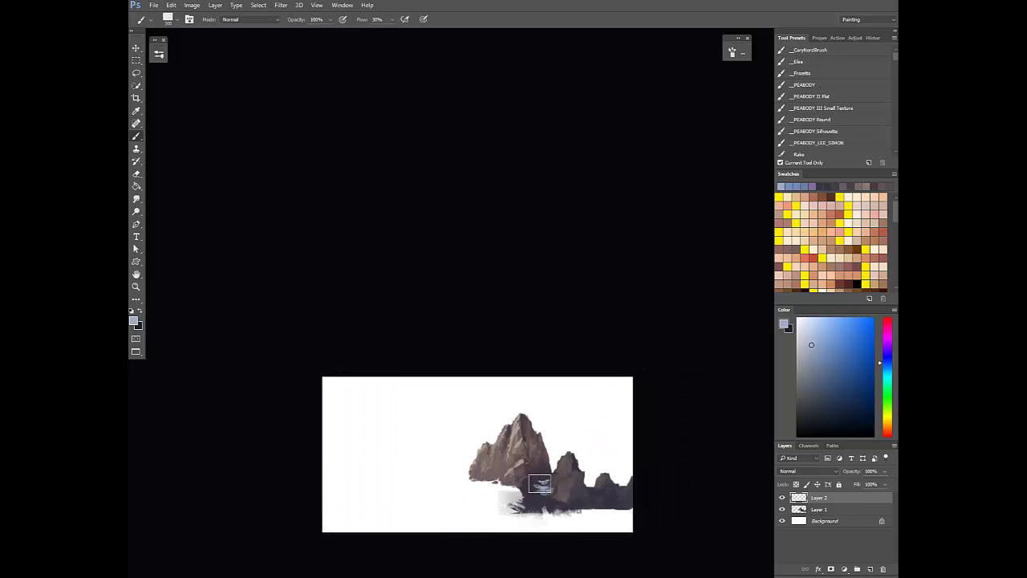
key(e)
key(b)
key(ctrl+shift+h)
drag(487, 489, 488, 486)
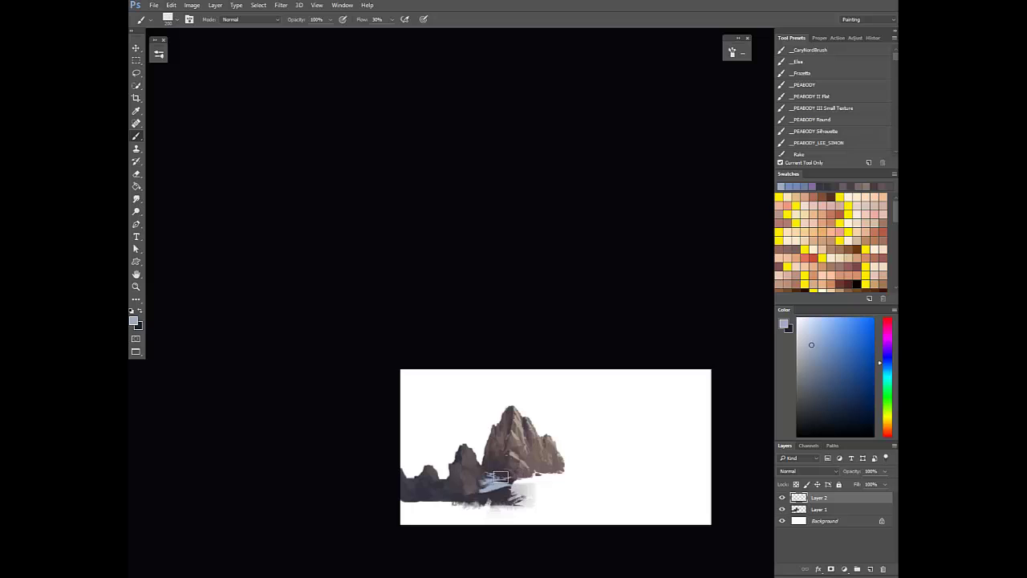
Break up the pale blue patch's upper edge with sampled dark and blue-gray tones, raising flow to 100%
alt+click(512, 458)
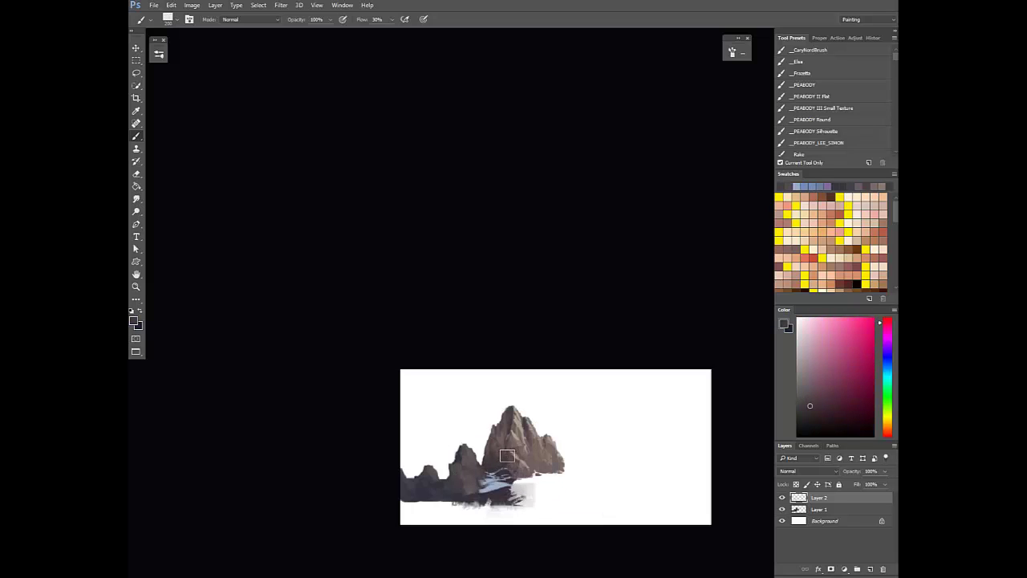
alt+click(494, 469)
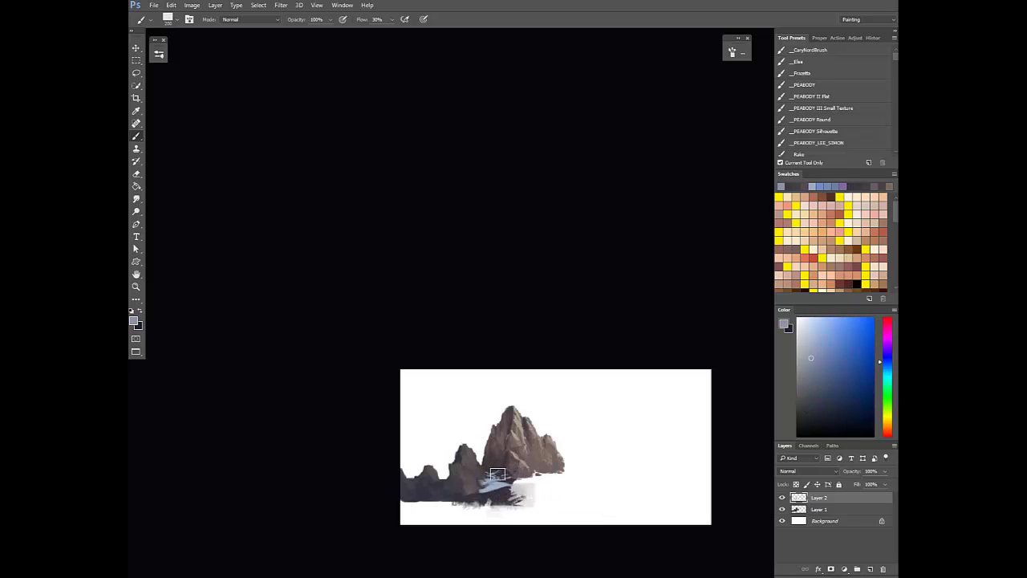
key(shift+0)
alt+click(501, 470)
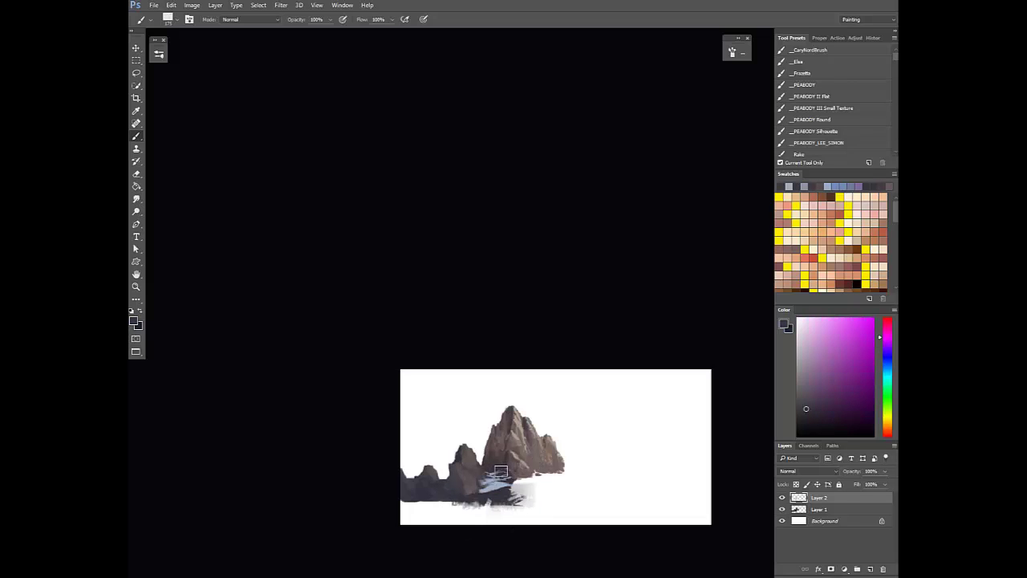
Refine the main mountain's upper slopes with sampled browns and darks, and merge Layer 2 into Layer 1
alt+click(494, 425)
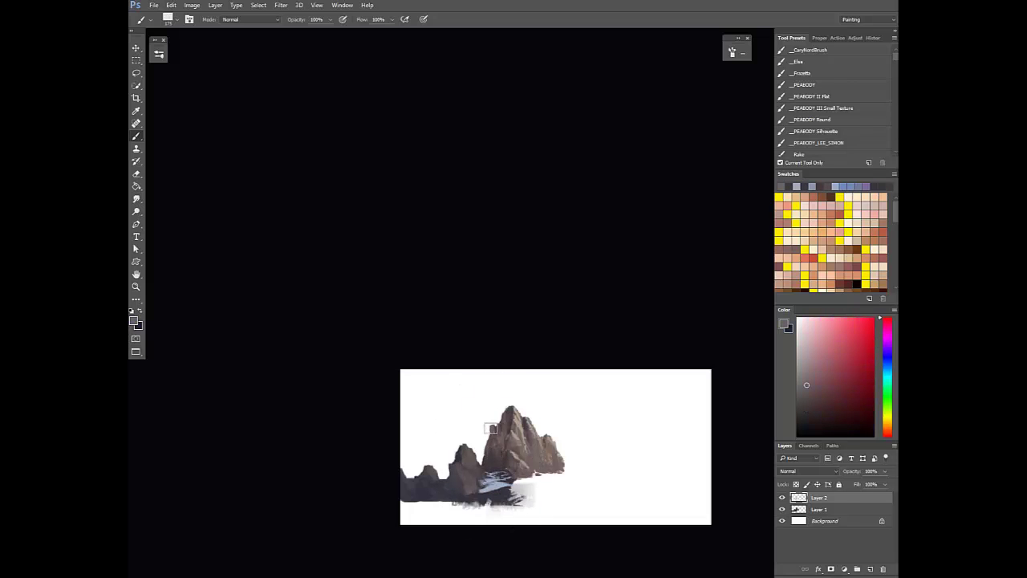
alt+click(511, 412)
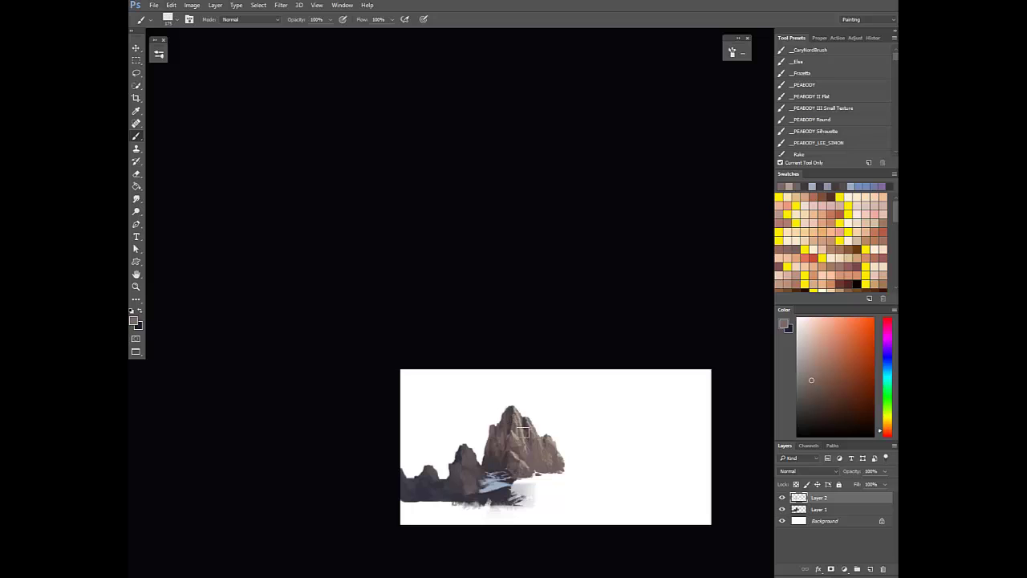
alt+click(517, 448)
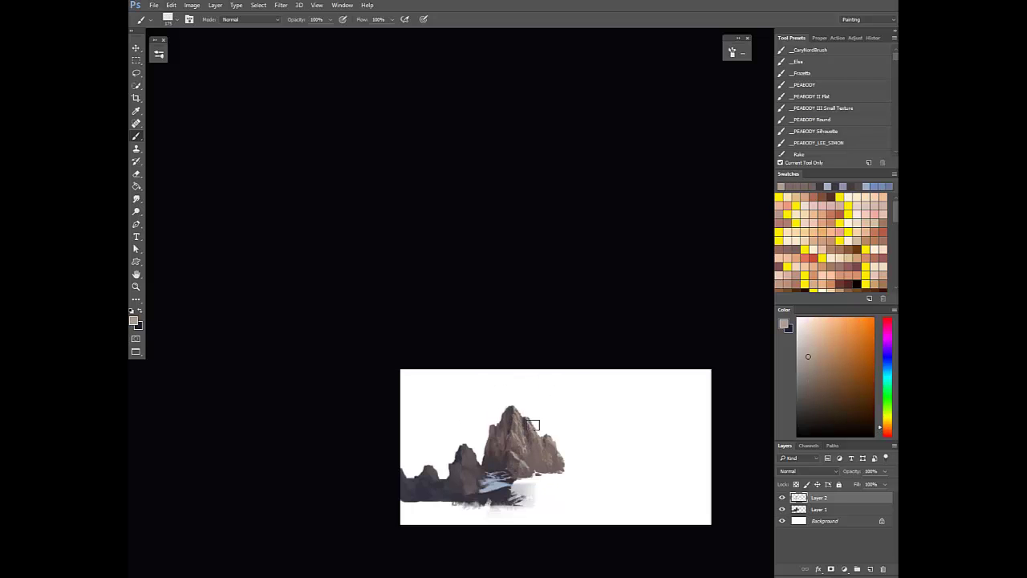
alt+click(514, 442)
alt+click(511, 410)
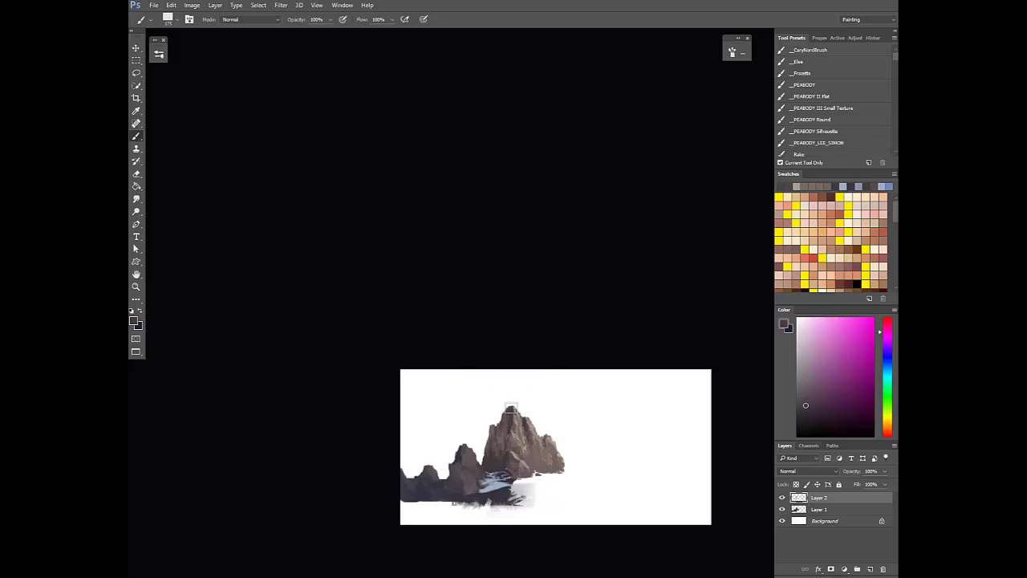
key(e)
key(ctrl+e)
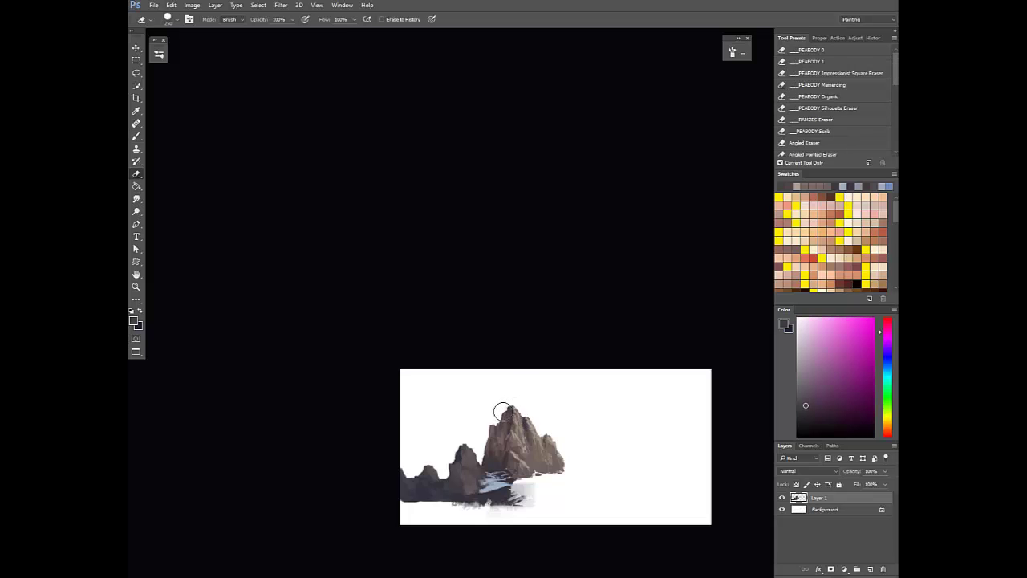
Rework the main peak's shaded flank with sampled gray-brown and dark rock tones
scroll(531, 397, down, 3)
drag(530, 397, 529, 432)
scroll(503, 437, up, 4)
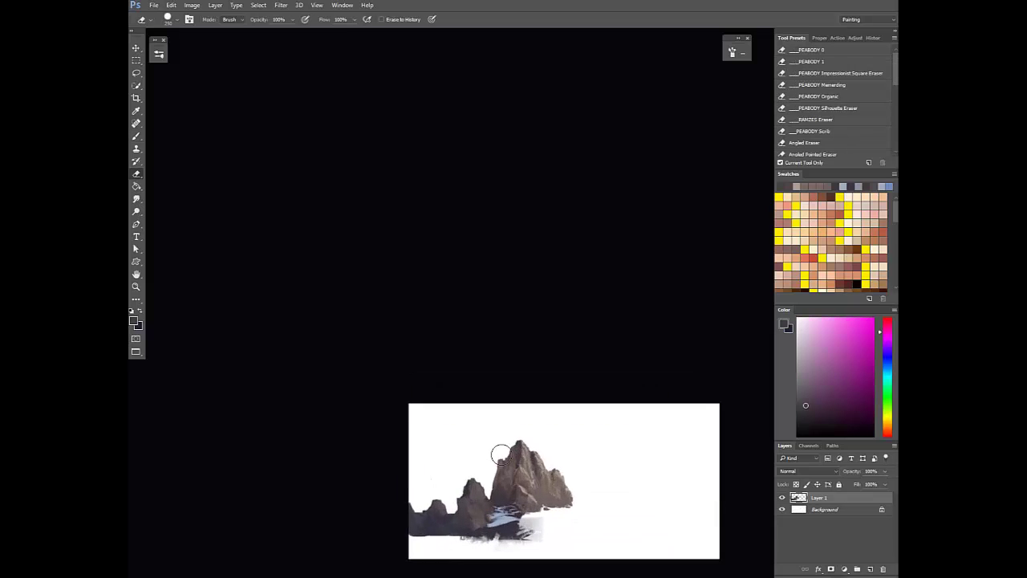
key(b)
alt+click(526, 442)
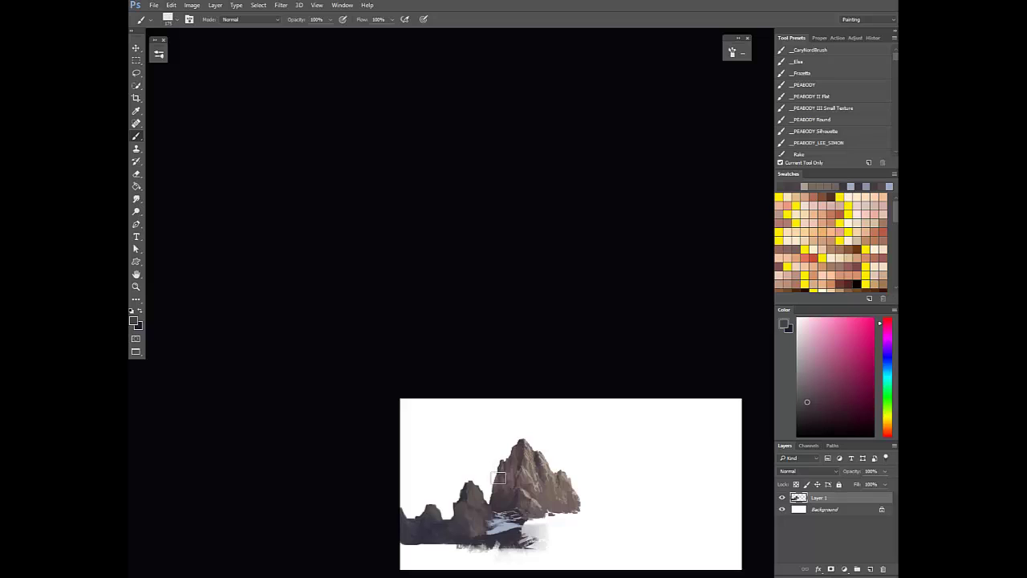
alt+click(503, 464)
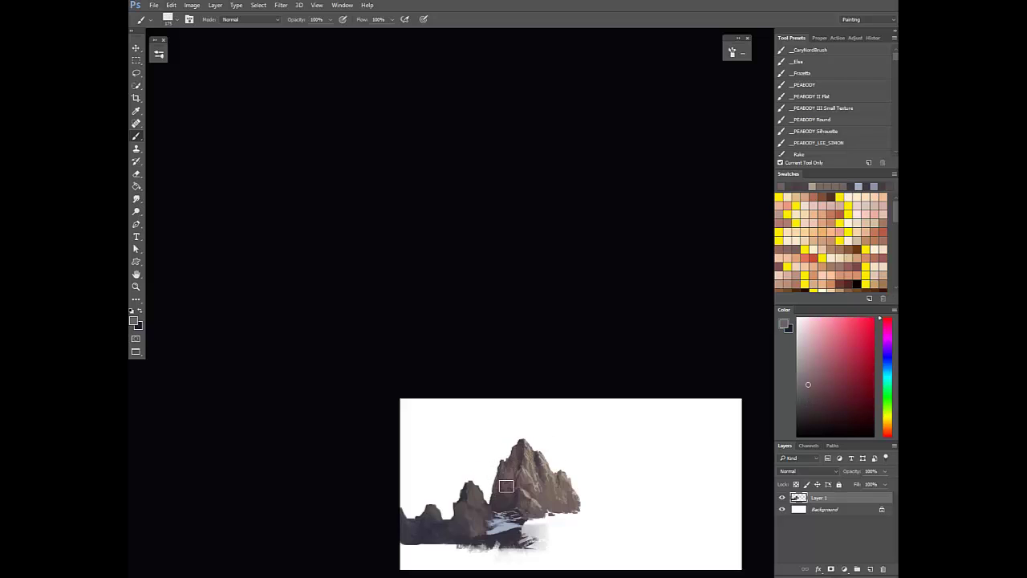
alt+click(517, 447)
alt+click(513, 469)
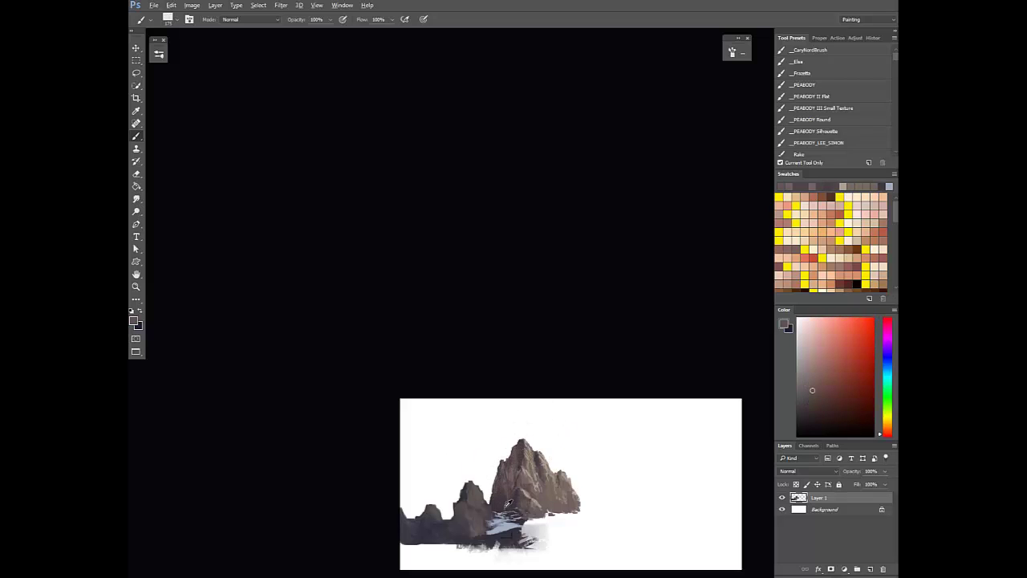
alt+click(513, 475)
key(3)
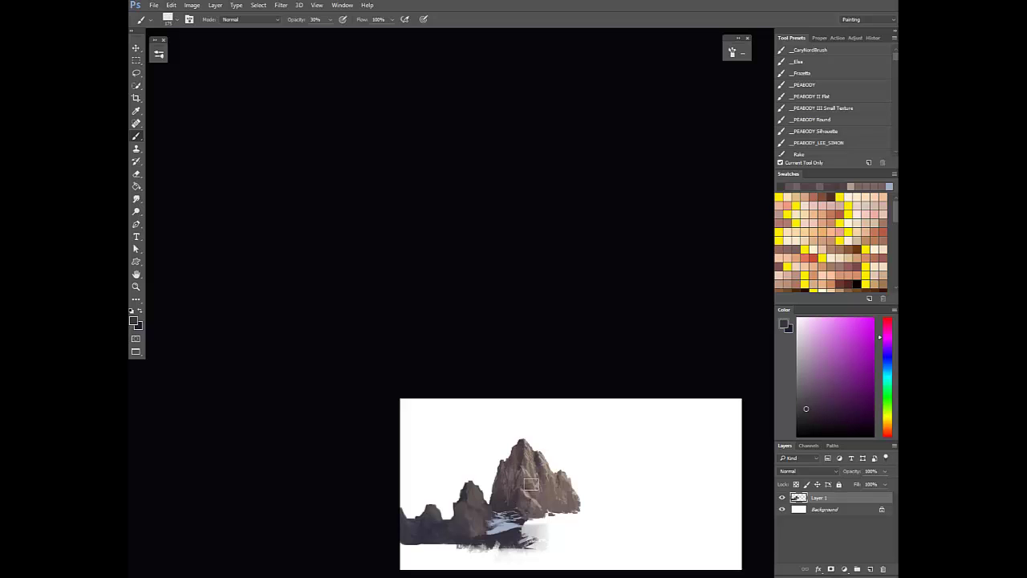
Flip the canvas horizontally and deepen the shadow plane below the main summit with sampled dark tones
scroll(575, 497, up, 1)
drag(574, 496, 513, 440)
key(F2)
scroll(593, 417, up, 1)
alt+click(552, 360)
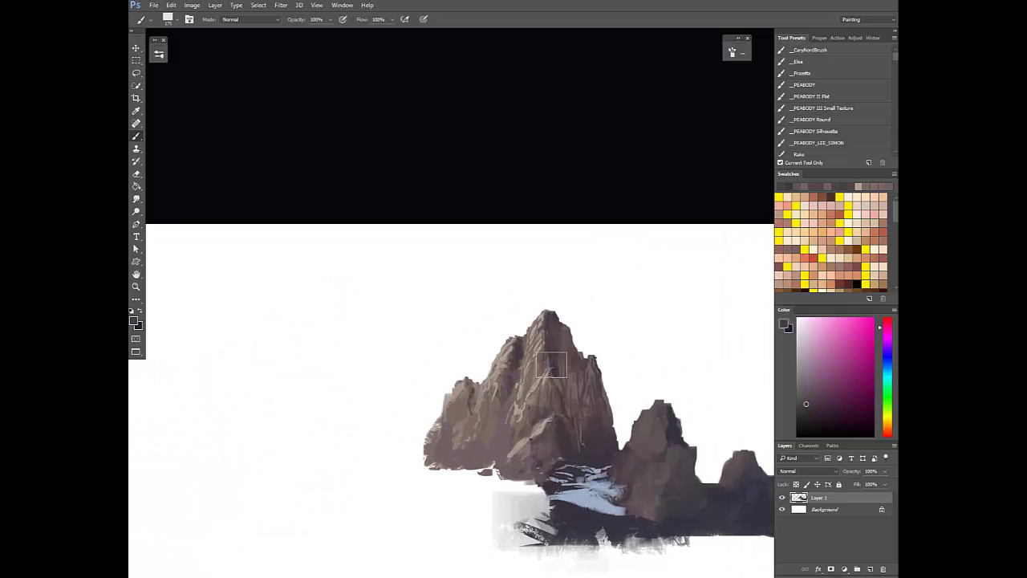
alt+click(551, 341)
key(bracketleft)
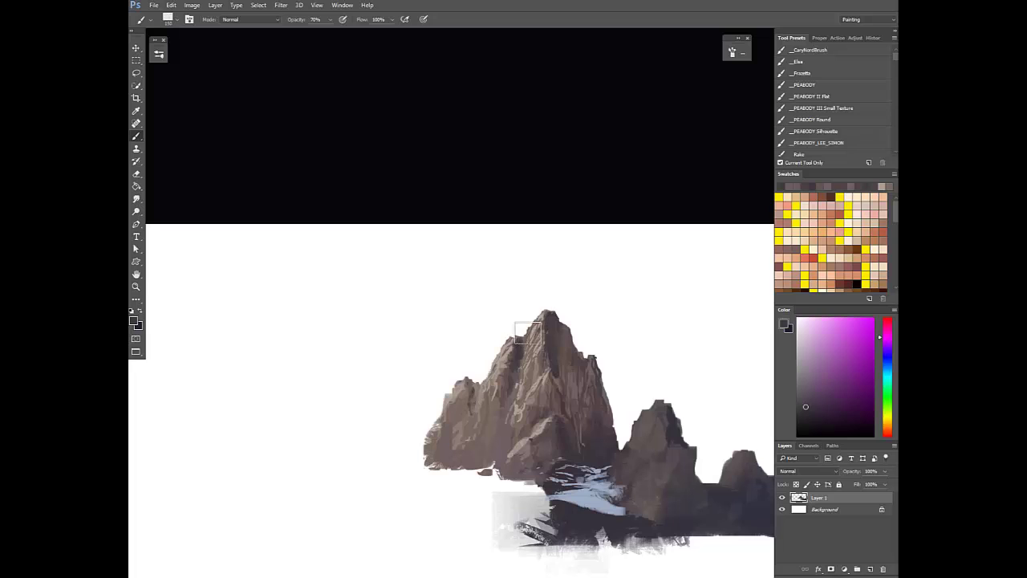
Paint the lit ridge beside the main summit with a smaller brush in sampled light and mid brown tones
key(7)
alt+click(525, 332)
key(0)
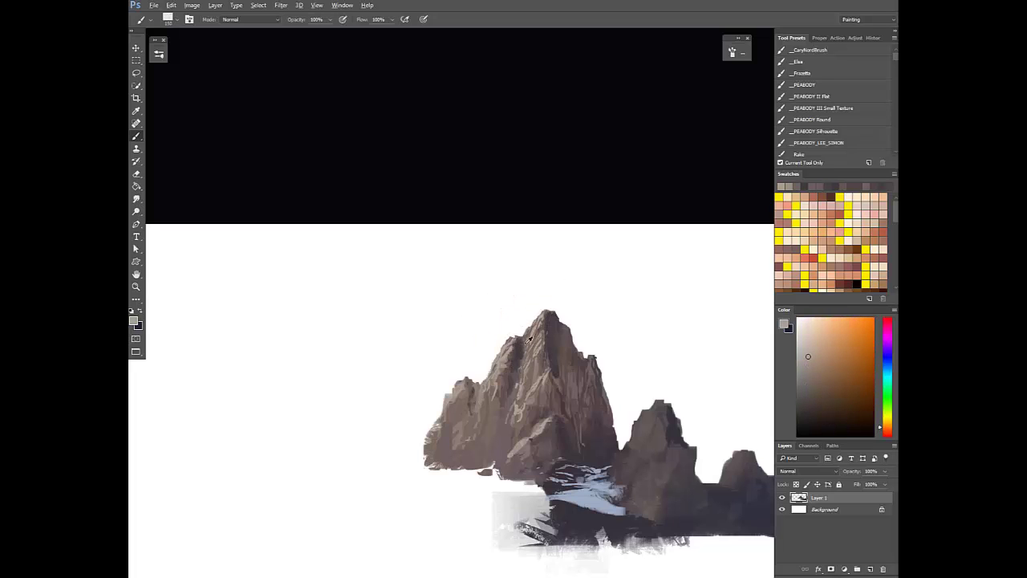
alt+click(534, 327)
alt+click(526, 331)
key(bracketleft)
alt+click(532, 334)
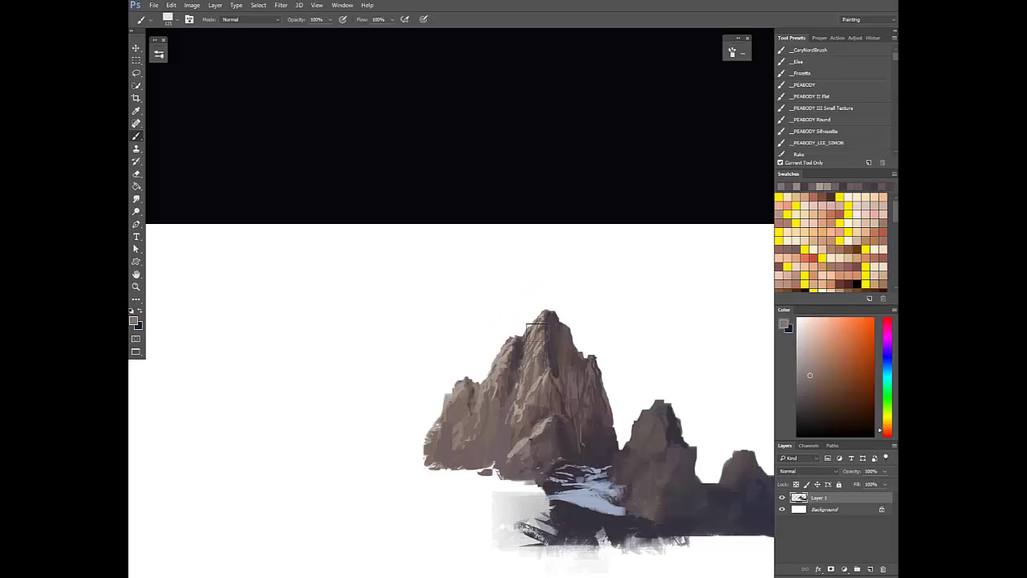
alt+click(534, 335)
alt+click(535, 337)
alt+click(512, 355)
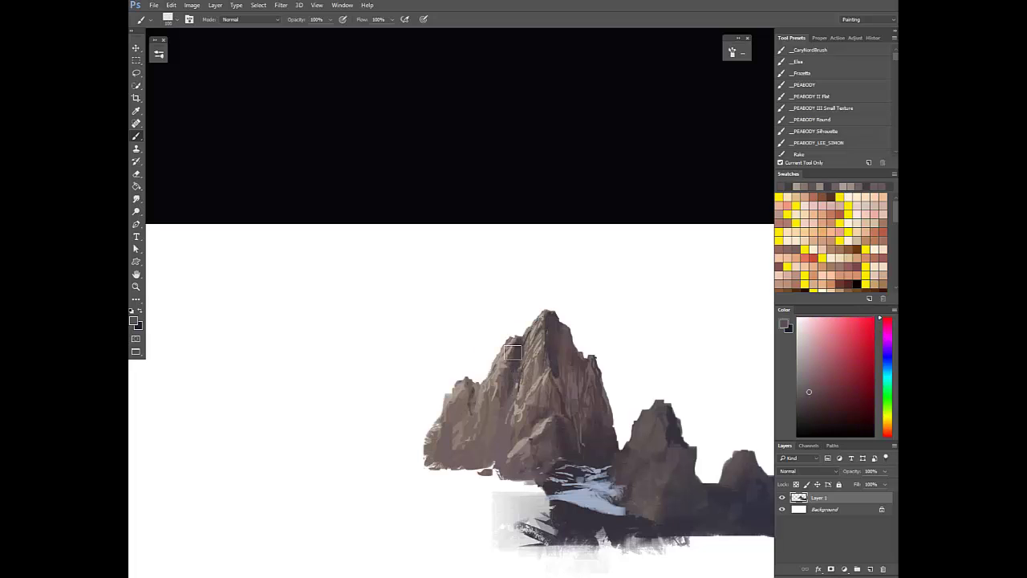
Glaze warm tan light onto the lit side of the main summit at reduced brush opacity
alt+click(506, 356)
key(3)
key(3)
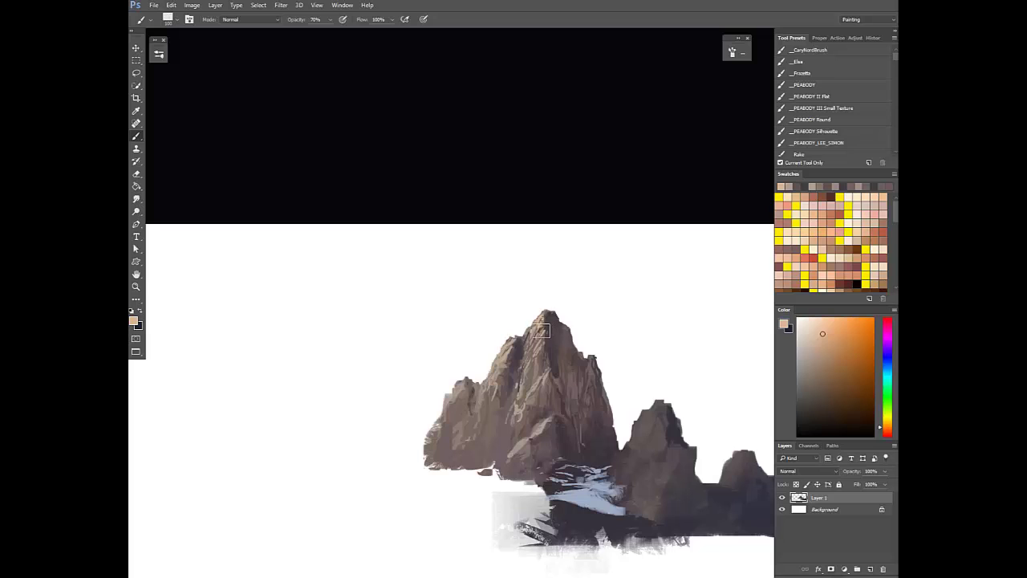
alt+click(520, 342)
key(3)
Add pale beige highlights along the summit's lit edge with a small brush at 100% opacity
scroll(525, 385, down, 3)
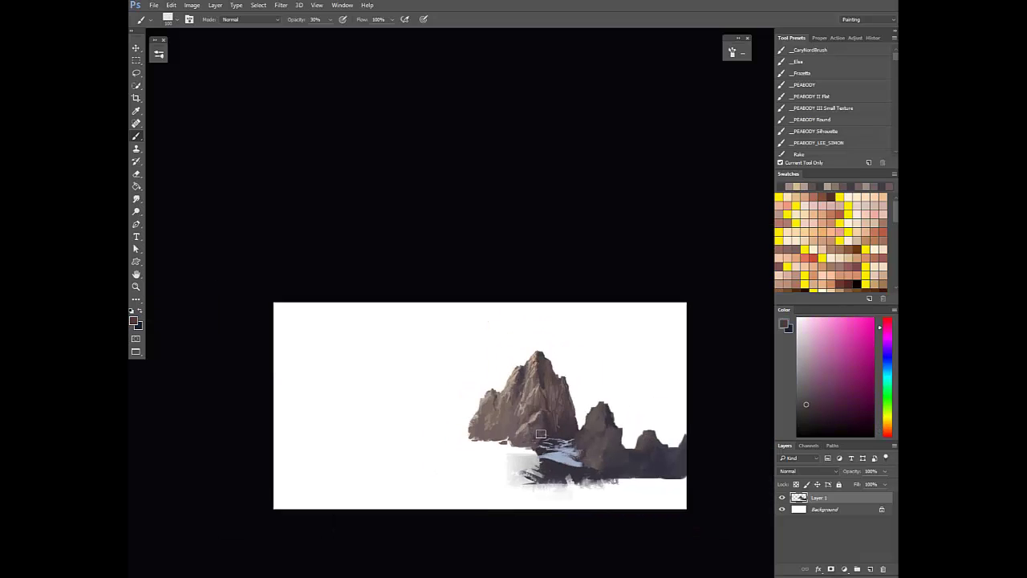
scroll(538, 372, up, 5)
alt+click(530, 397)
key(0)
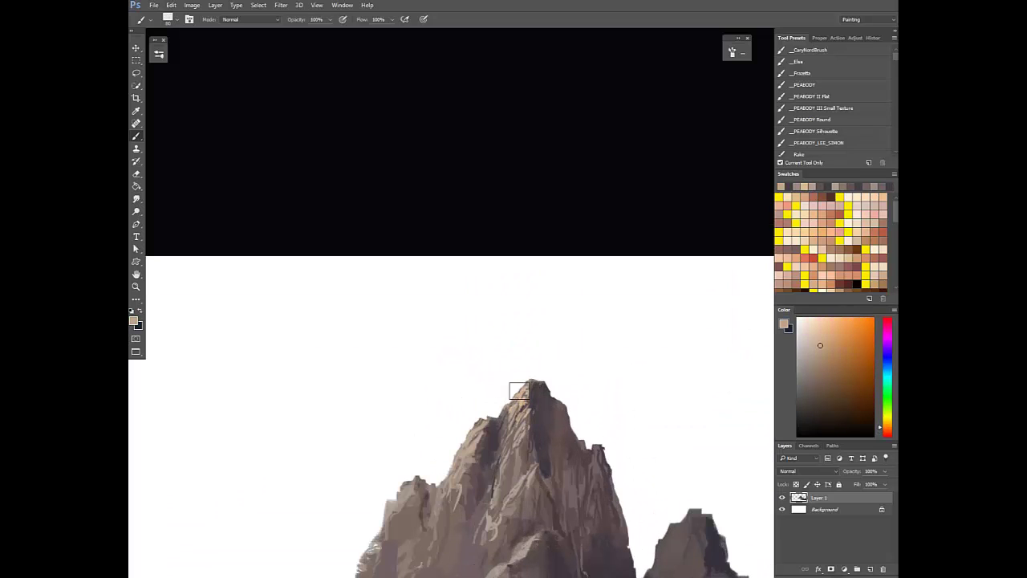
click(811, 340)
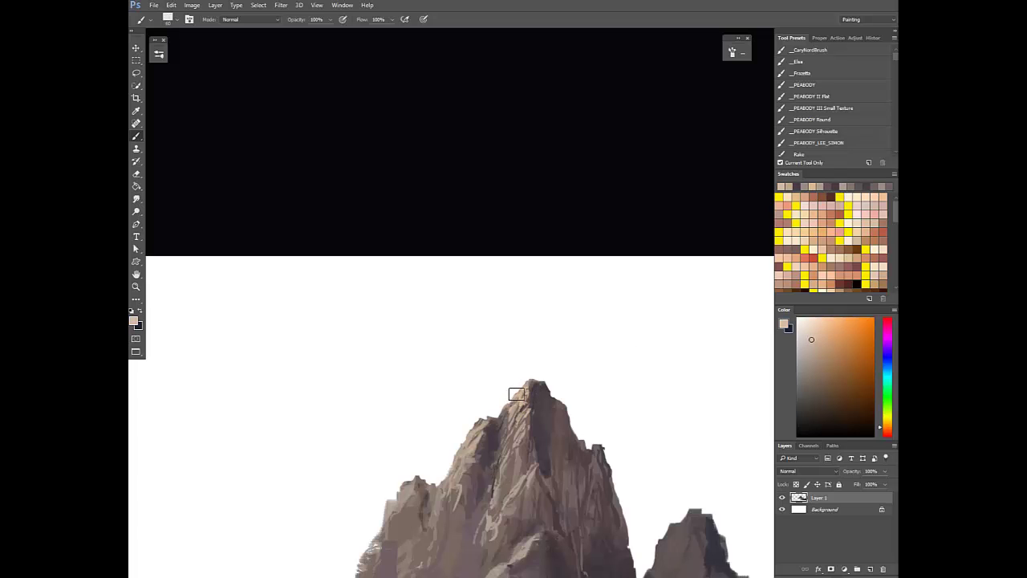
alt+click(519, 395)
alt+click(526, 390)
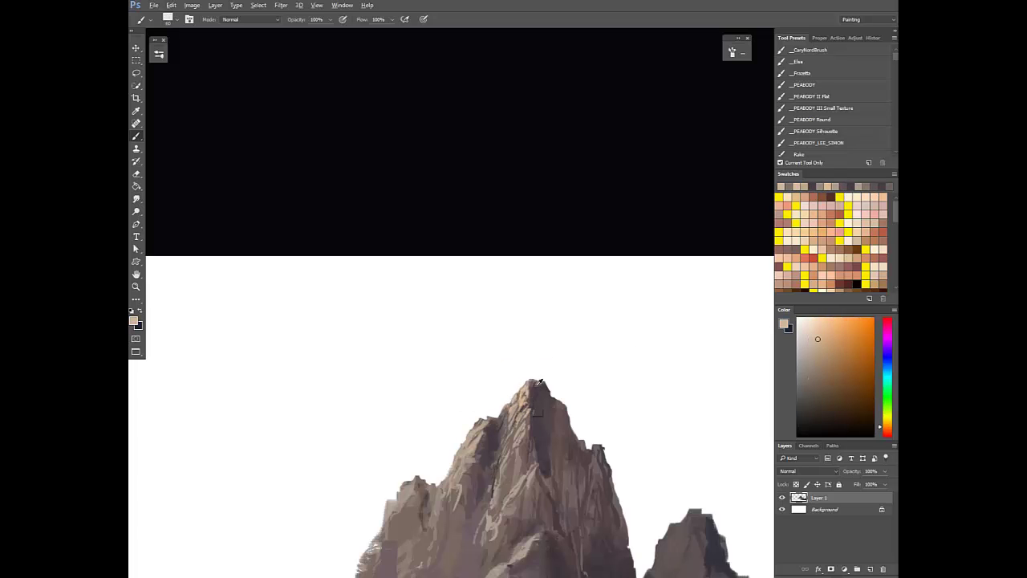
Darken the summit's shadow side and the notch beside it with sampled dark tones
alt+click(552, 428)
scroll(546, 413, up, 3)
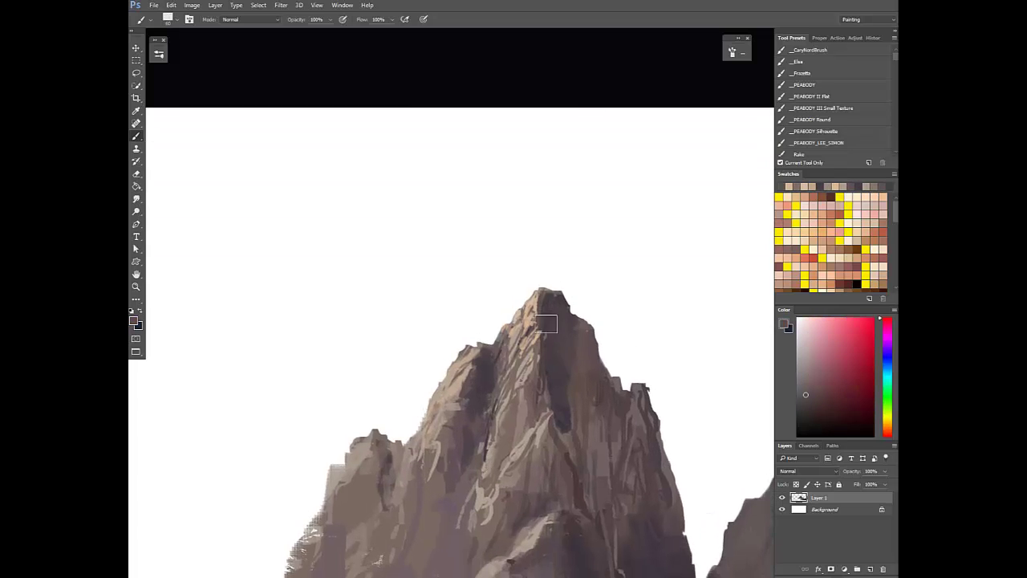
alt+click(482, 352)
Trim the silhouette along the side peak and summit with a smaller eraser, and touch up the summit tip in sampled dark
key(e)
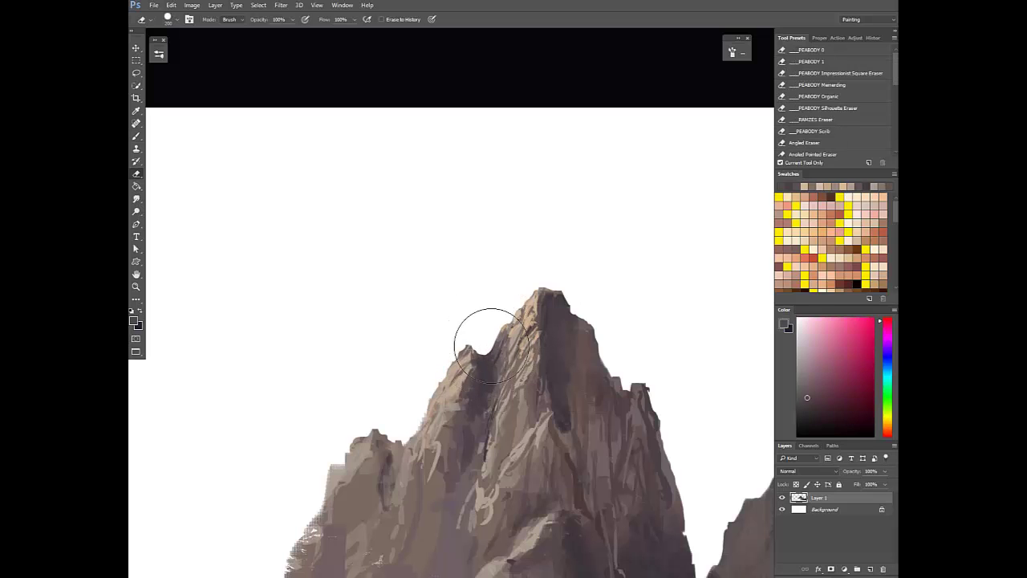
key(bracketleft)
key(bracketleft)
key(bracketleft)
key(bracketleft)
key(bracketleft)
key(bracketleft)
drag(461, 346, 414, 433)
drag(540, 283, 560, 289)
key(b)
alt+click(559, 298)
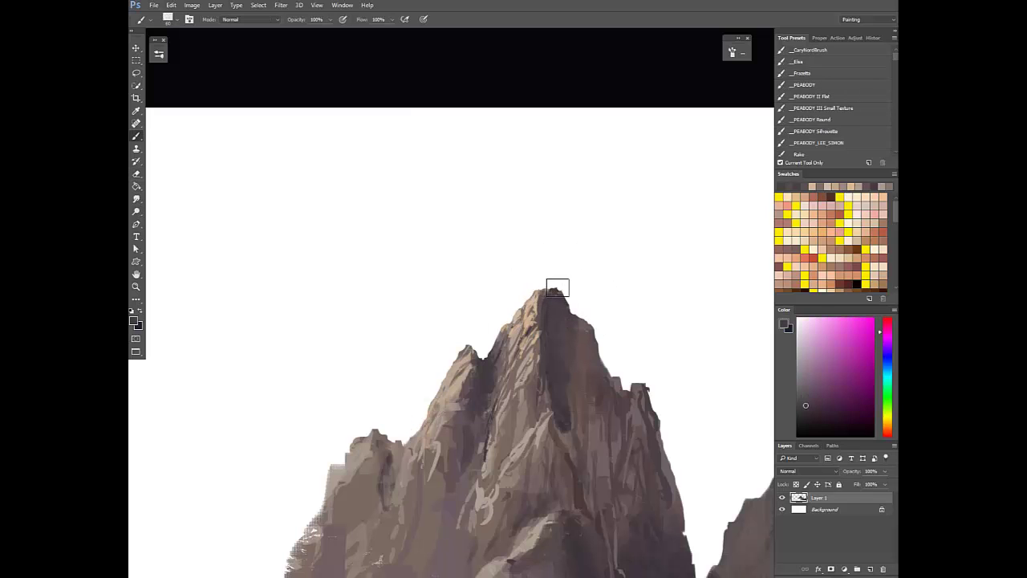
Refine the upper shadow side and shoulder of the main summit with sampled dark grey-brown tones
alt+click(581, 328)
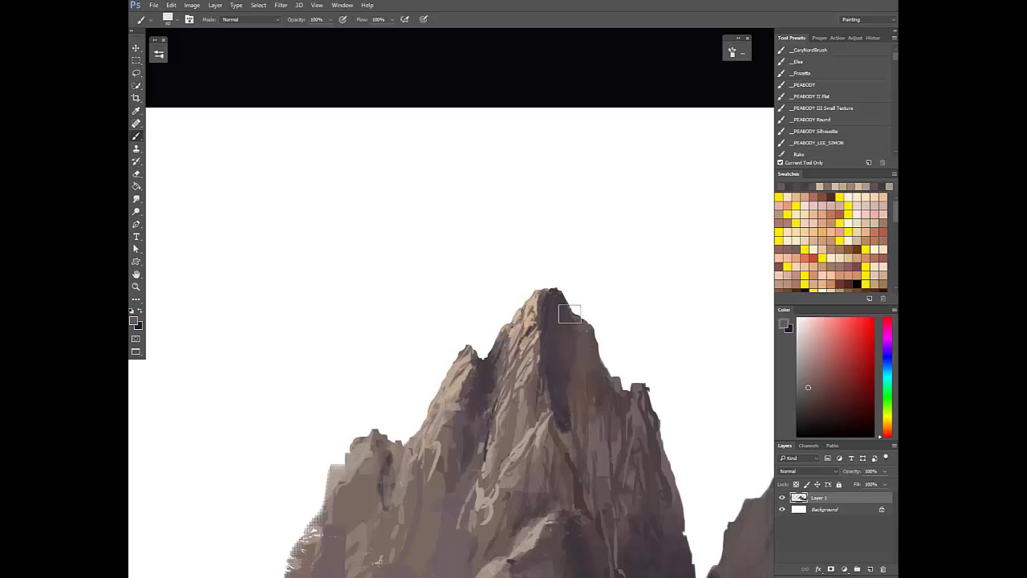
alt+click(586, 335)
alt+click(589, 345)
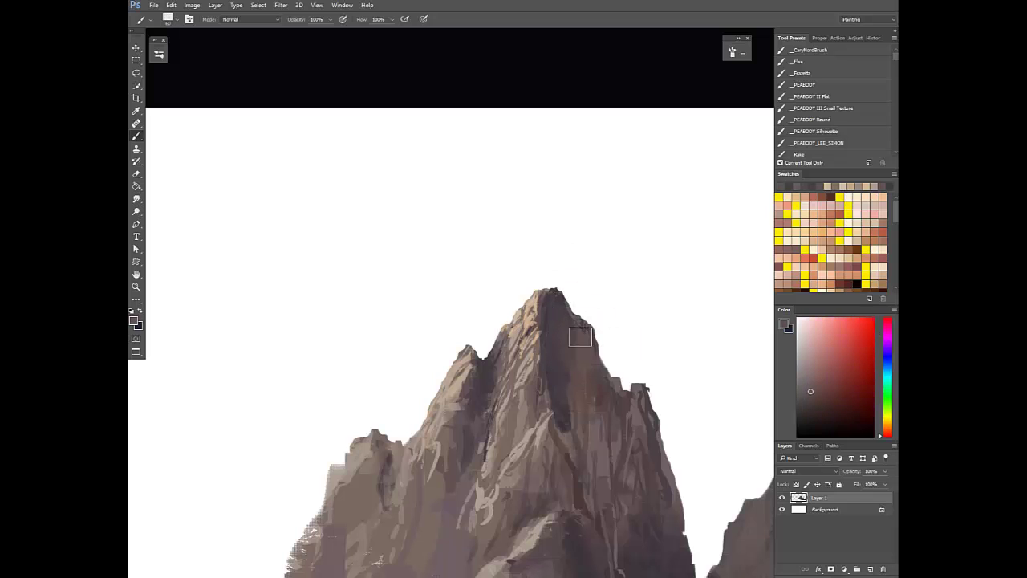
alt+click(578, 340)
alt+click(574, 340)
alt+click(564, 364)
drag(583, 389, 586, 403)
Blend the shadow face farther down below the summit with sampled brown and dark purple-grey tones
alt+click(588, 429)
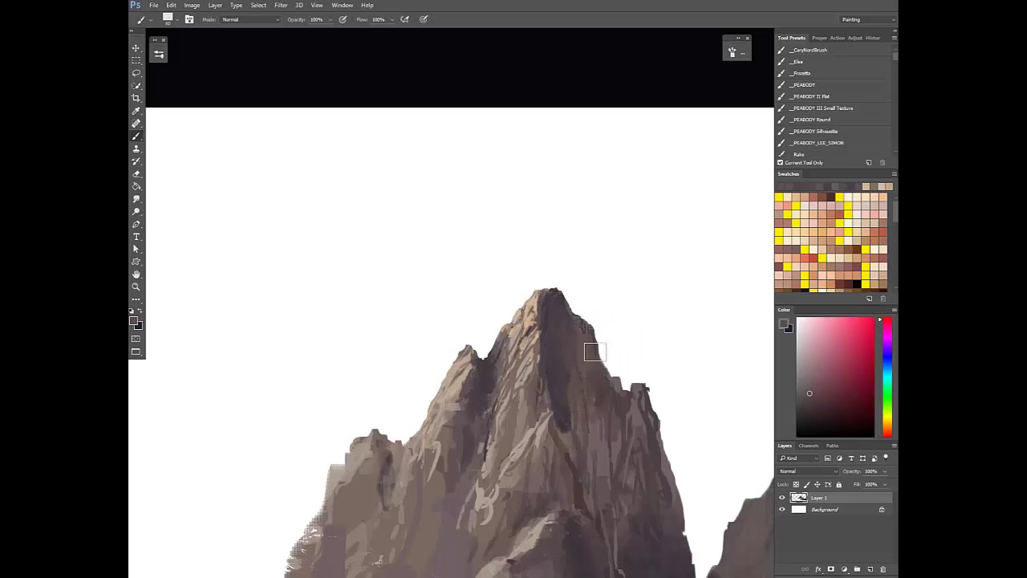
alt+click(603, 394)
alt+click(557, 303)
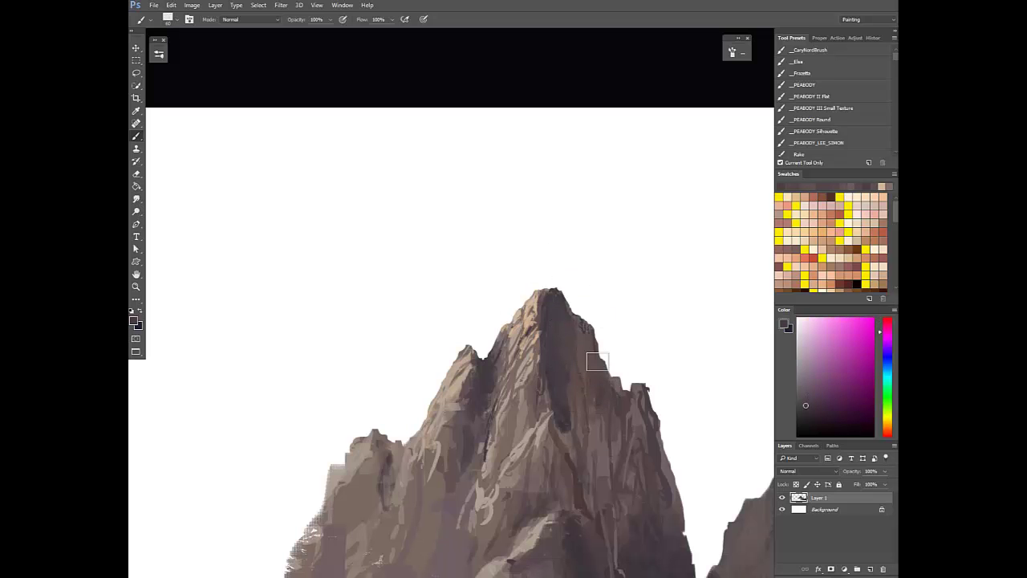
alt+click(598, 442)
alt+click(540, 340)
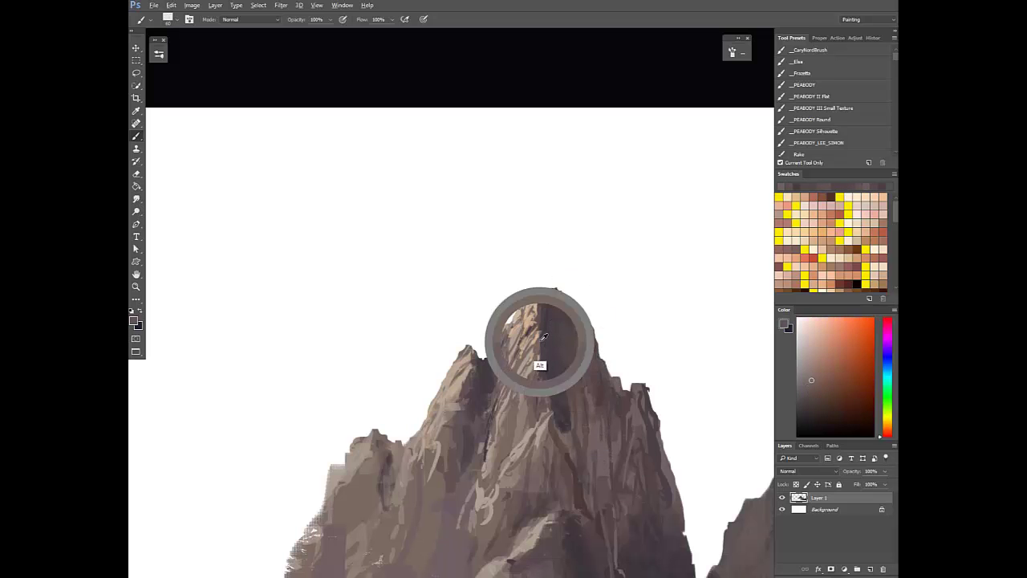
Shade the smaller side rock with sampled dark tones at 70% brush opacity
scroll(548, 445, down, 2)
scroll(549, 445, down, 3)
scroll(559, 499, up, 3)
alt+click(502, 468)
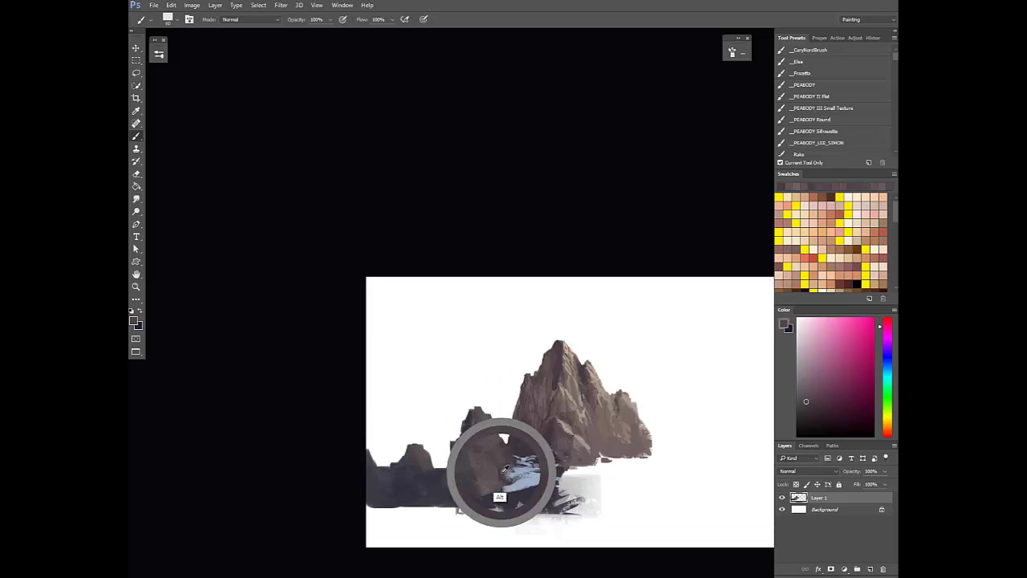
scroll(510, 455, up, 1)
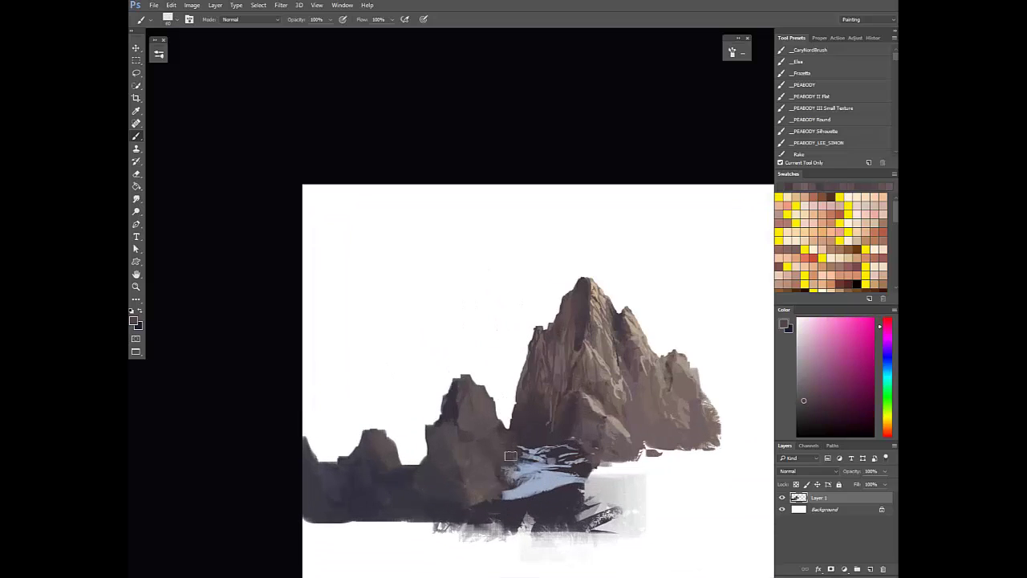
alt+click(459, 412)
key(7)
key(3)
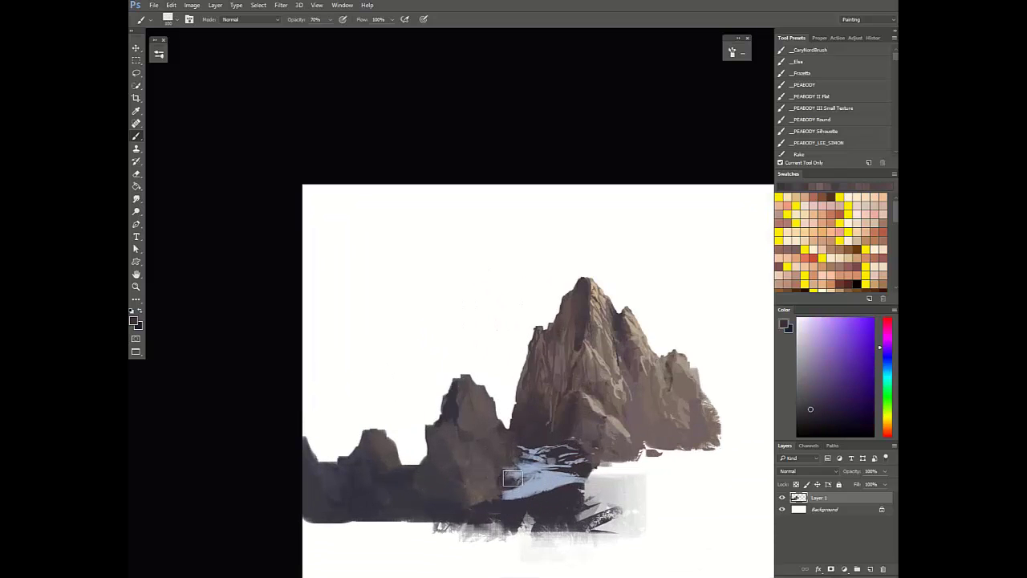
Rework the side rock's edge against the pale blue patch with sampled dark and blue-grey tones
alt+click(520, 480)
alt+click(536, 483)
mouse_move(522, 475)
mouse_down()
mouse_move(544, 465)
mouse_move(519, 464)
mouse_up()
alt+click(508, 487)
alt+click(523, 467)
alt+click(539, 468)
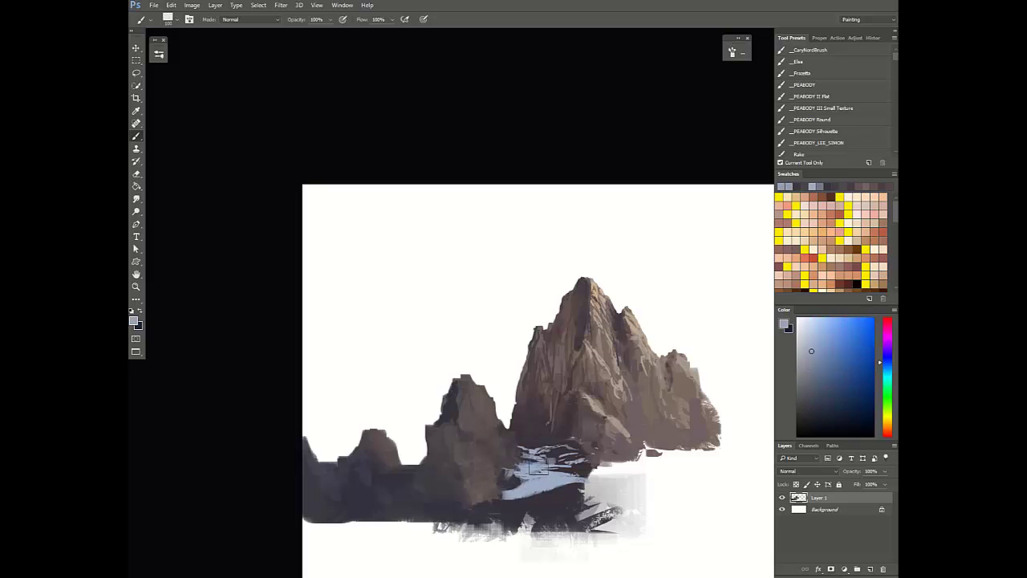
Paint thin alternating dark and blue-grey streaks across the pale blue patch at the main mountain's base, at 100% opacity
alt+click(549, 457)
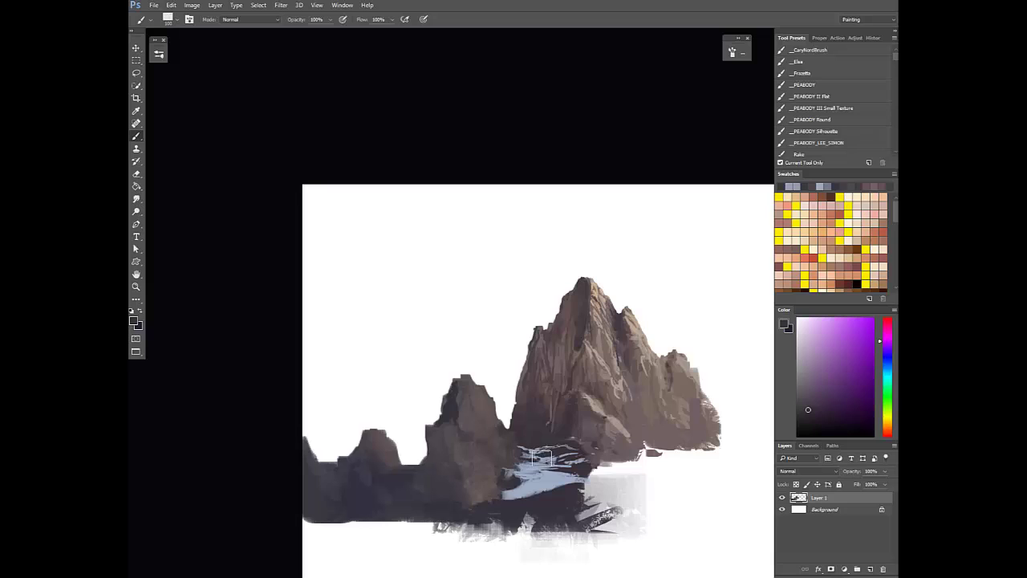
alt+click(542, 459)
alt+click(544, 454)
alt+click(547, 455)
alt+click(529, 454)
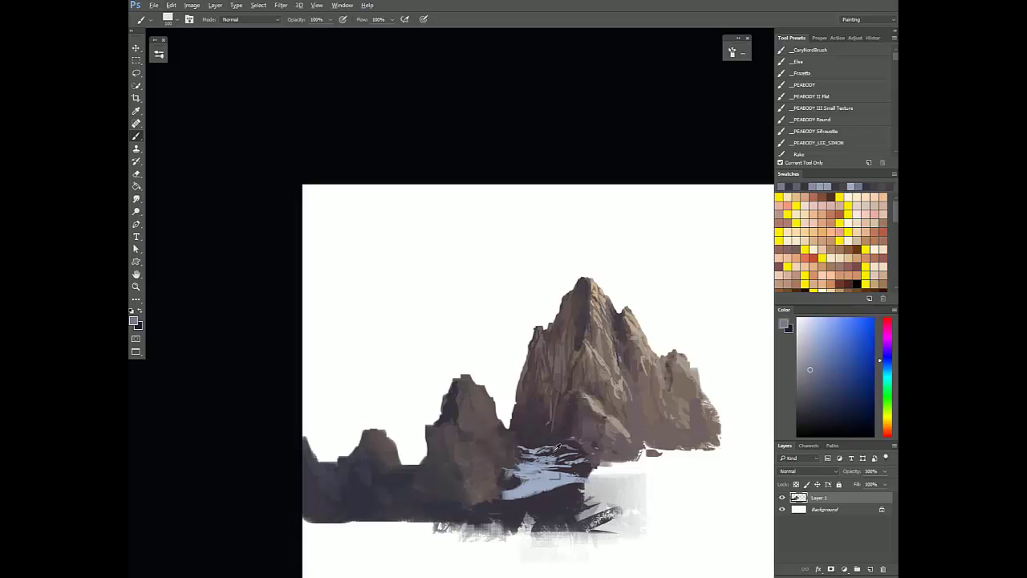
alt+click(525, 452)
Flip the canvas horizontally and soften the blue streaks where they meet the mountain's foot, at reduced brush opacity
key(3)
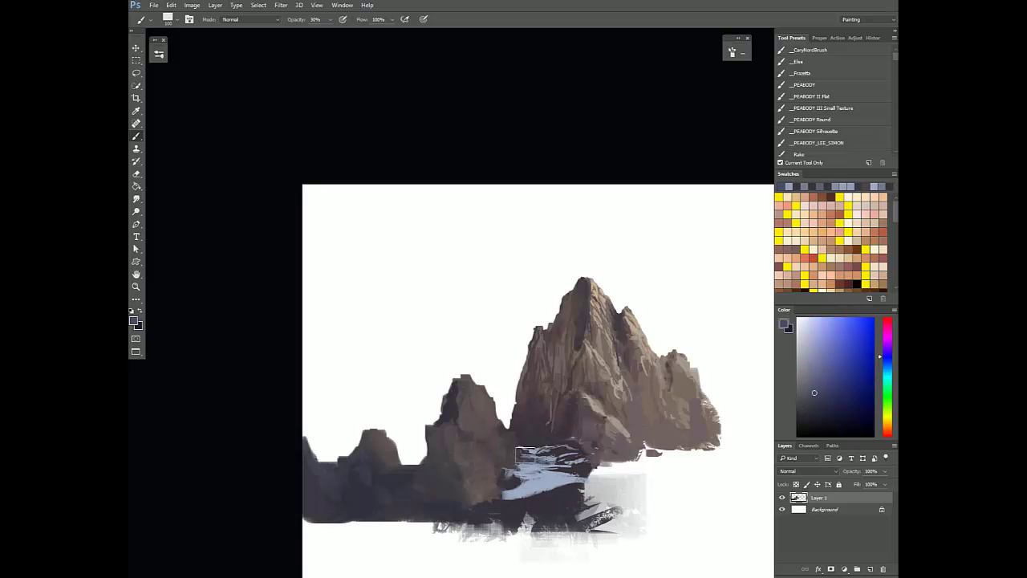
scroll(562, 465, down, 7)
key(ctrl+shift+h)
drag(600, 496, 485, 490)
scroll(579, 454, up, 4)
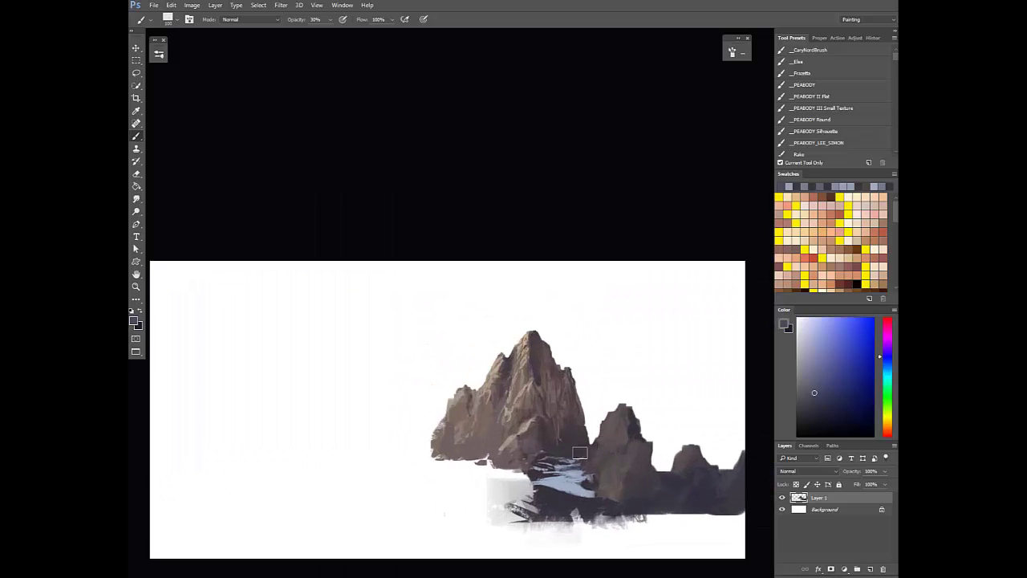
alt+click(550, 459)
alt+click(557, 457)
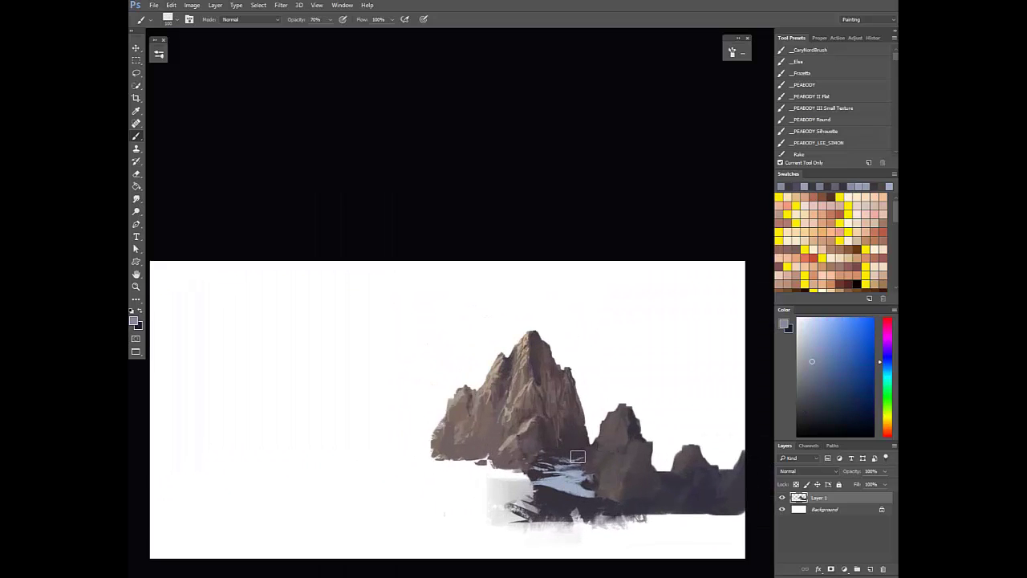
alt+click(562, 459)
alt+click(538, 447)
alt+click(539, 451)
key(0)
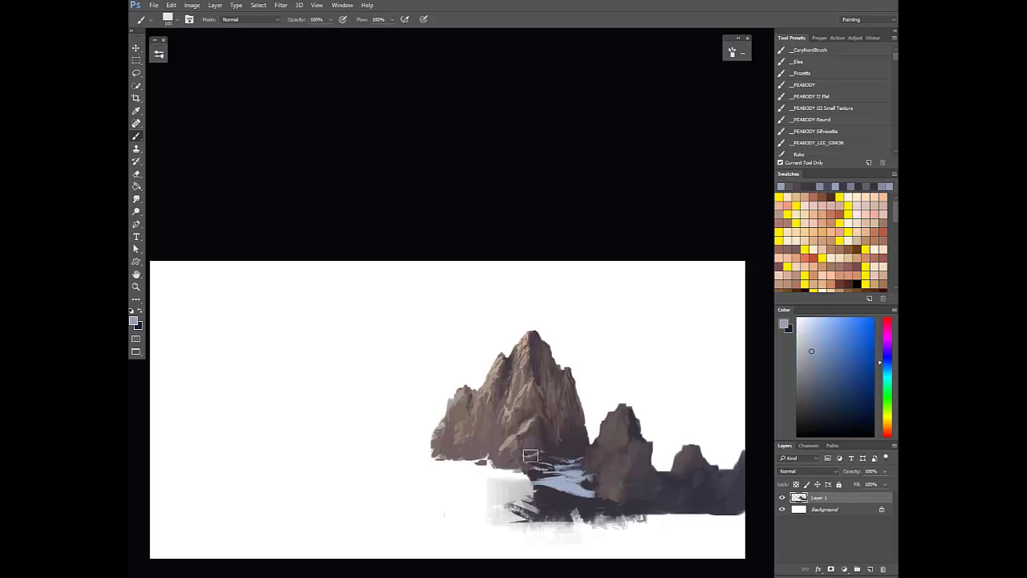
Define small rocks at the front foot of the main mountain with sampled light beige and dark brown at 100% opacity
alt+click(523, 455)
alt+click(523, 457)
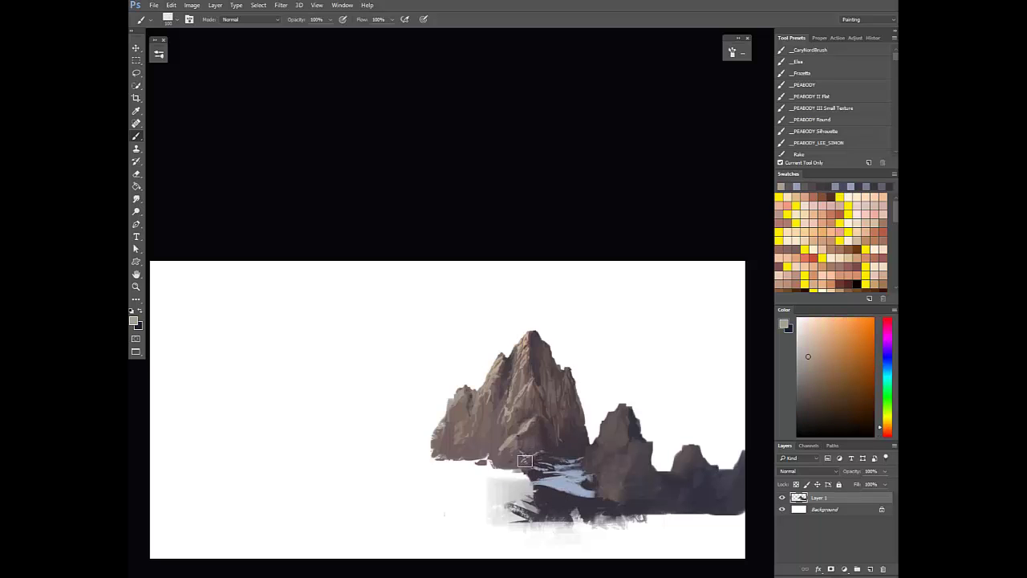
alt+click(532, 458)
alt+click(522, 460)
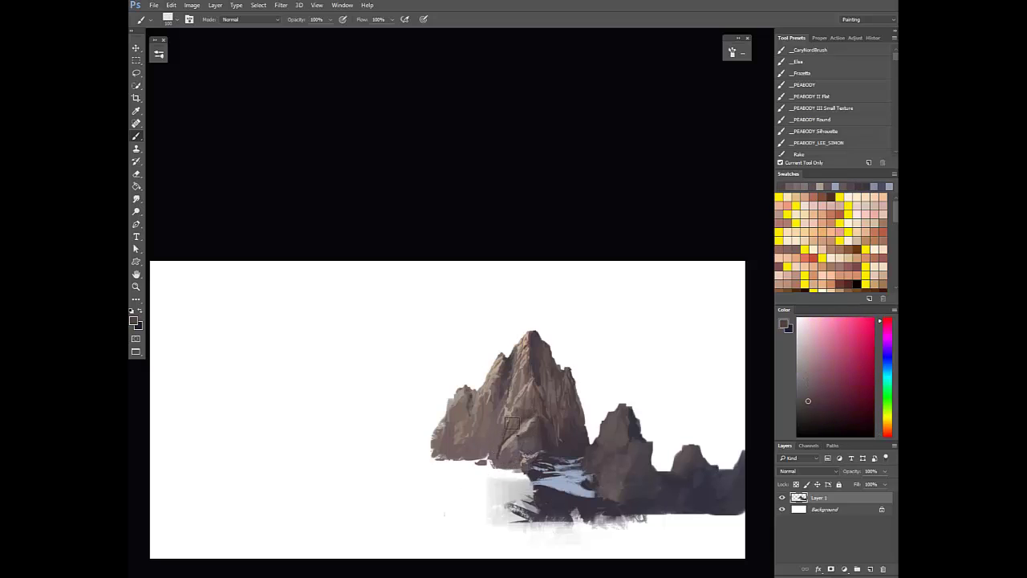
Model the front boulder of the main mountain with sampled beige highlights and grey-brown shadow planes
alt+click(532, 420)
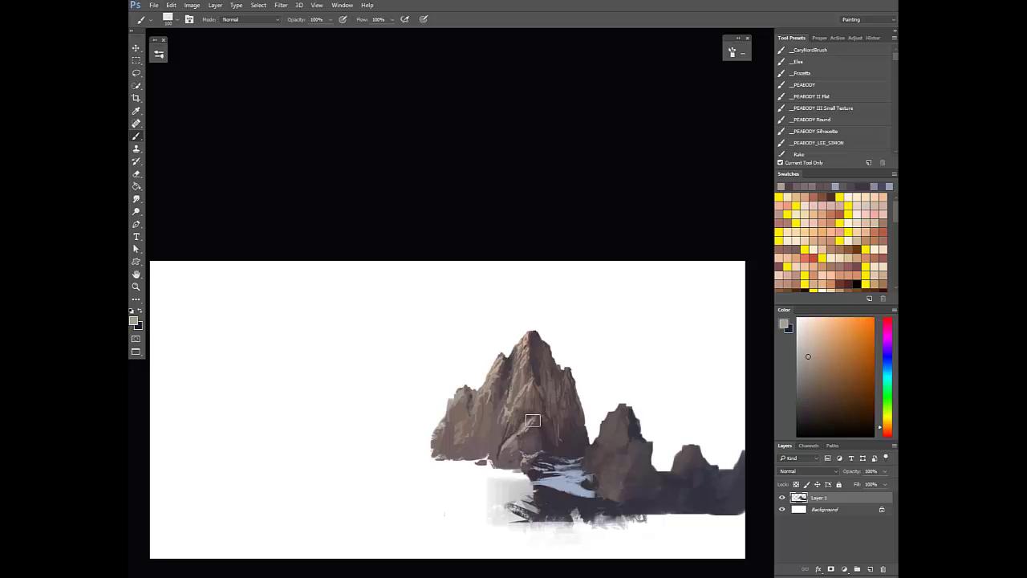
alt+click(518, 434)
alt+click(511, 438)
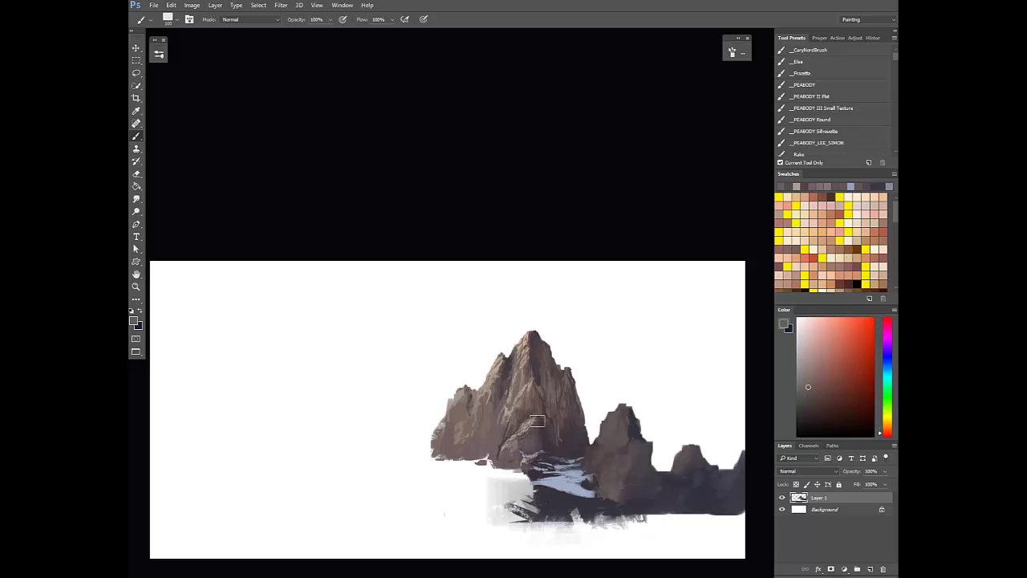
alt+click(533, 426)
alt+click(517, 444)
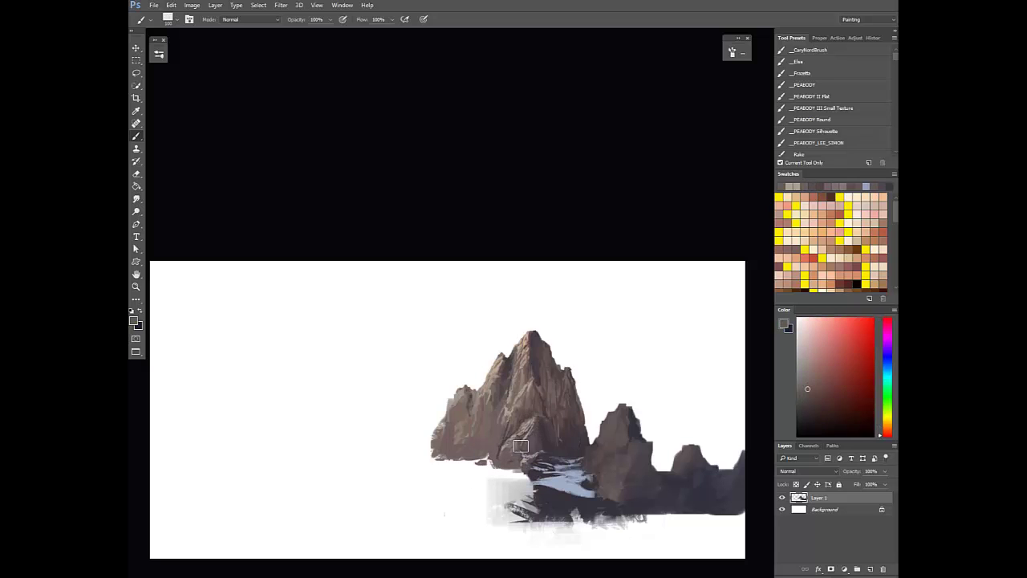
alt+click(523, 442)
alt+click(526, 447)
Flip the canvas horizontally and add light grey-beige strokes to the main mountain's lower outer slope
drag(547, 447, 592, 505)
key(ctrl+shift+h)
alt+click(499, 466)
alt+click(503, 465)
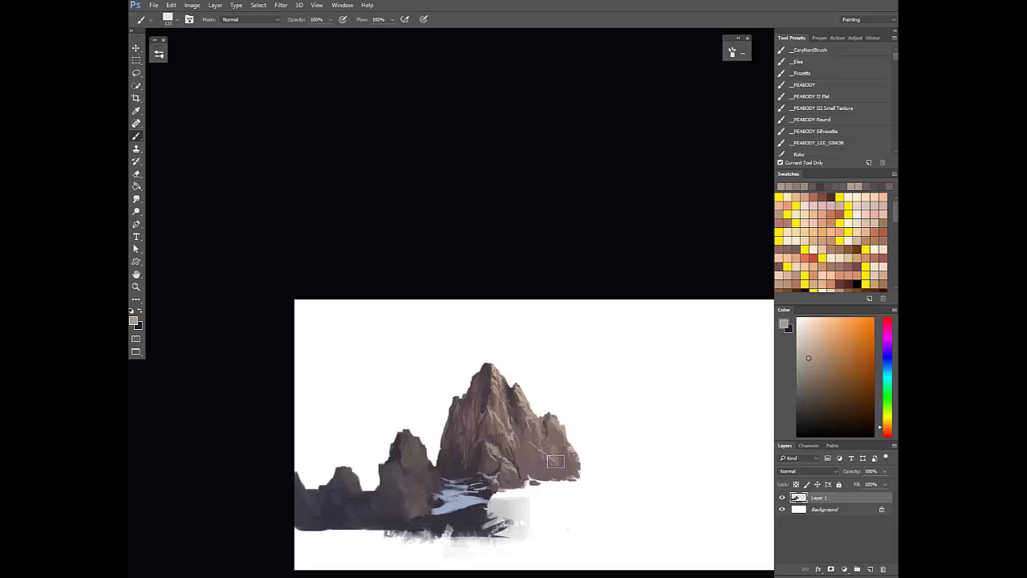
Mirror the canvas again and shade the top of the smaller peak with sampled dark tones at 30% opacity
key(h)
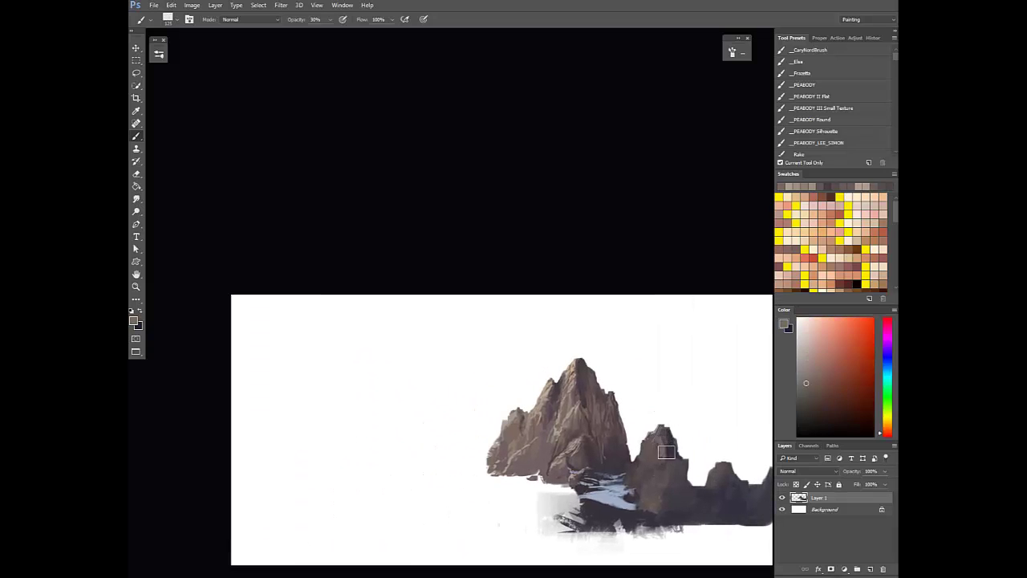
alt+click(672, 450)
alt+click(657, 457)
alt+click(665, 430)
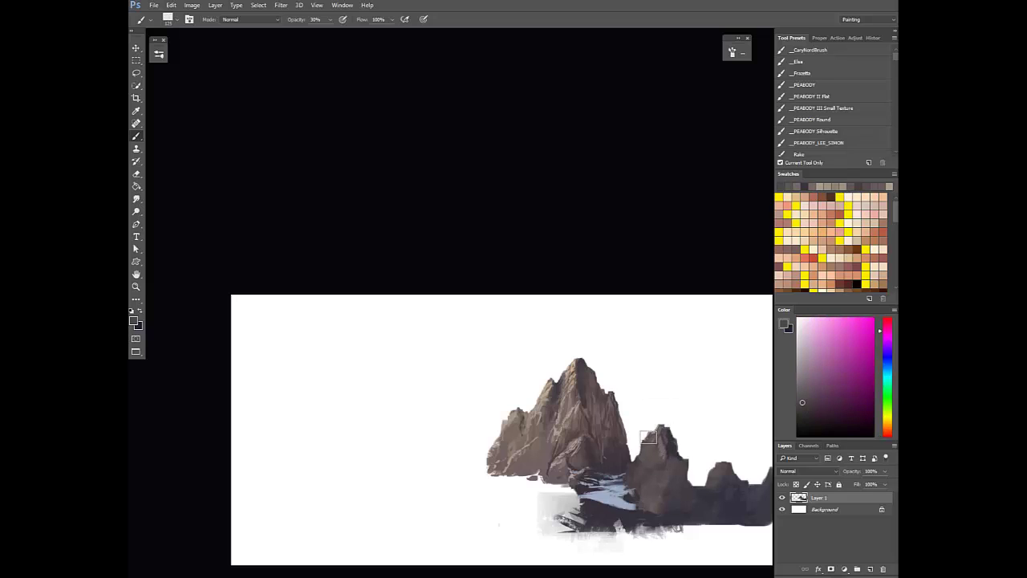
alt+click(649, 437)
Reshape the smaller peak's sloping sides and tip with sampled dark and background white at 100% opacity
key(7)
alt+click(630, 446)
key(0)
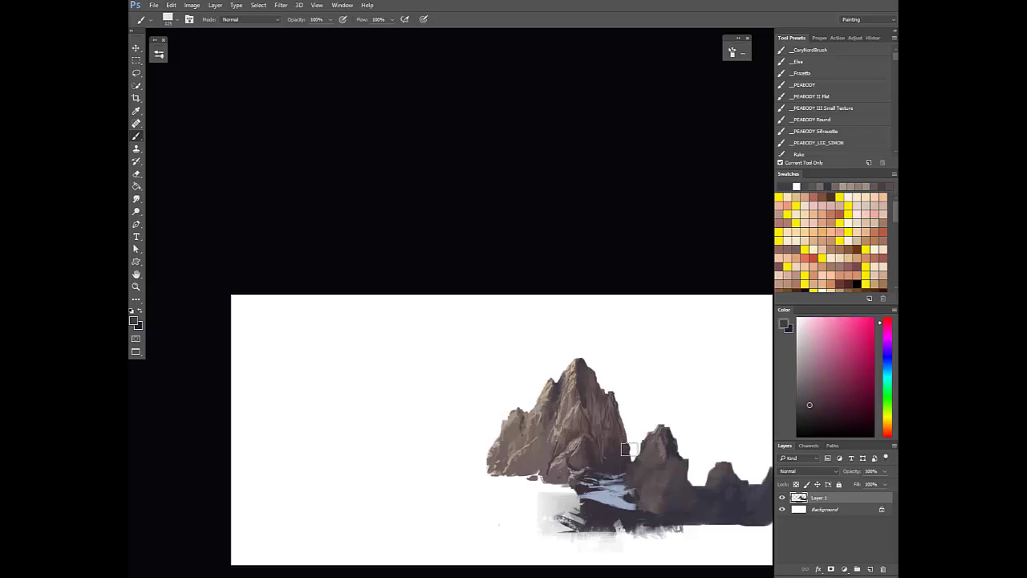
alt+click(645, 442)
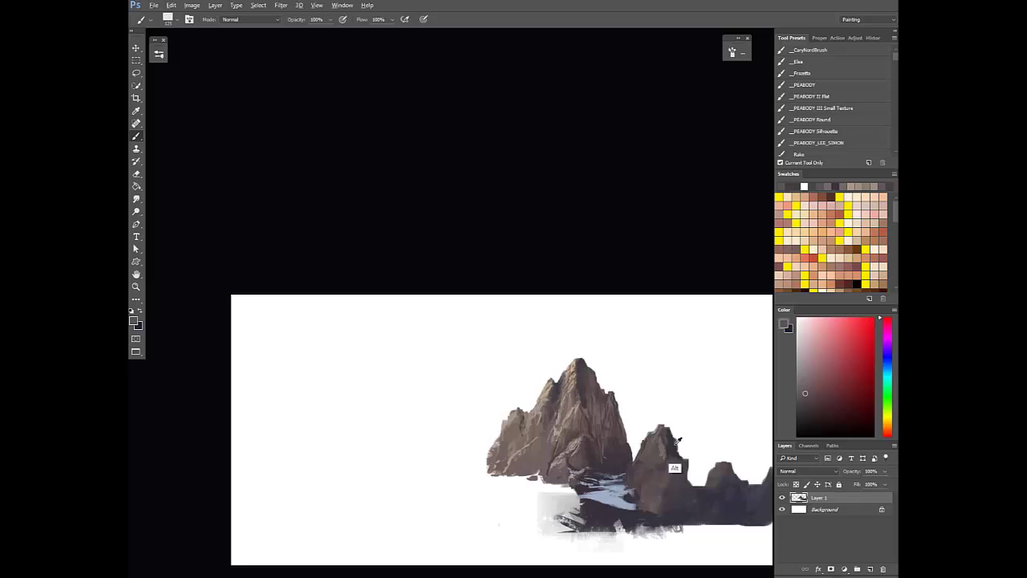
alt+click(675, 442)
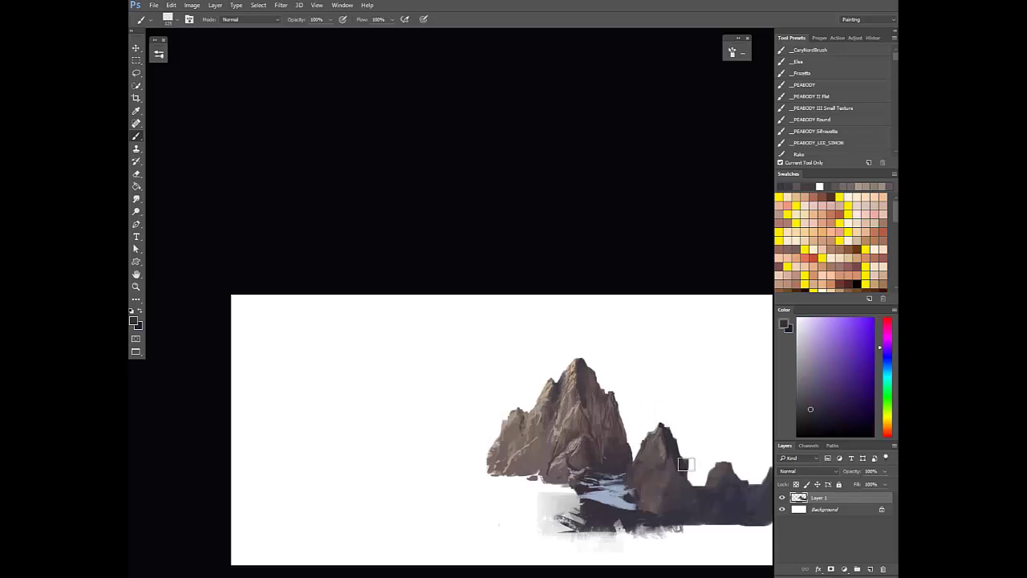
Glaze blue accents into the gap between the smaller peaks at 30% opacity, flipping the canvas to judge them
scroll(700, 487, down, 8)
key(F2)
scroll(523, 459, up, 4)
key(])
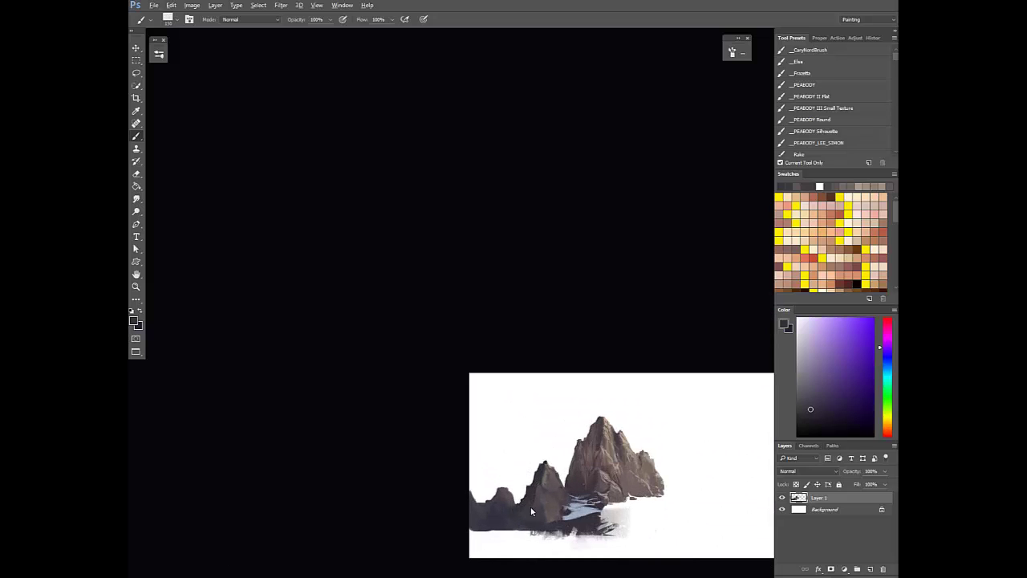
alt+click(572, 496)
key(3)
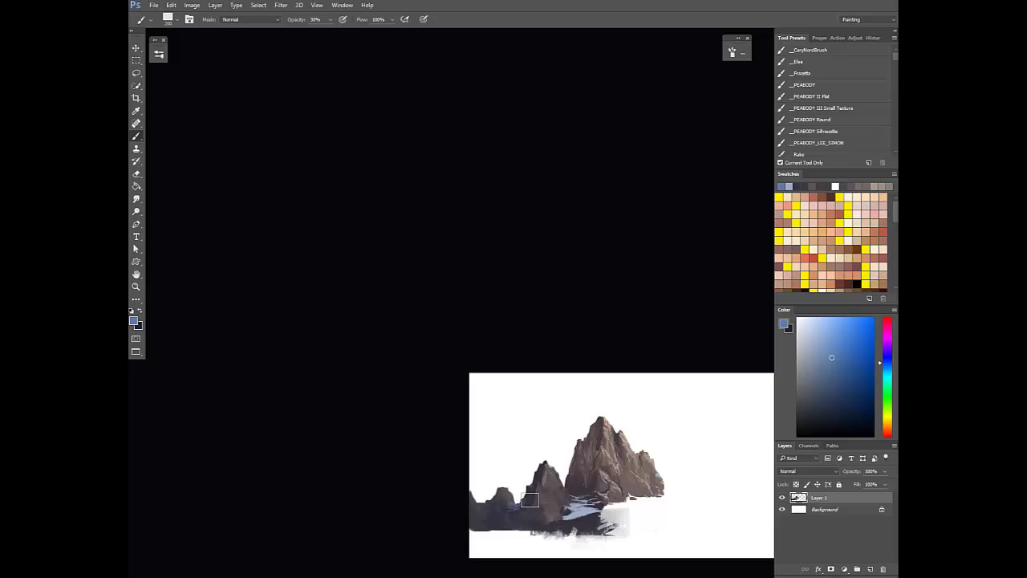
key(ctrl+shift+h)
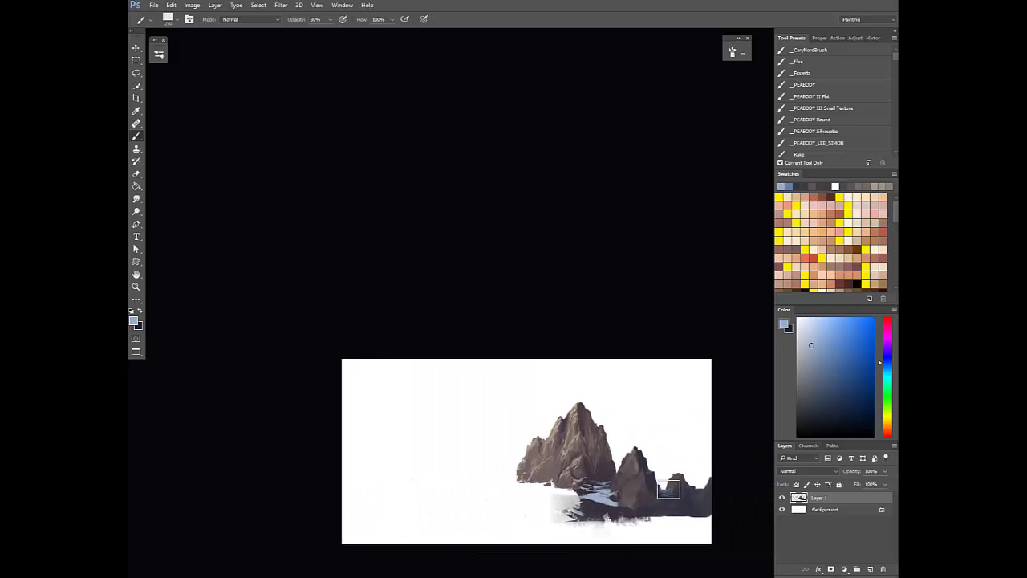
alt+click(655, 490)
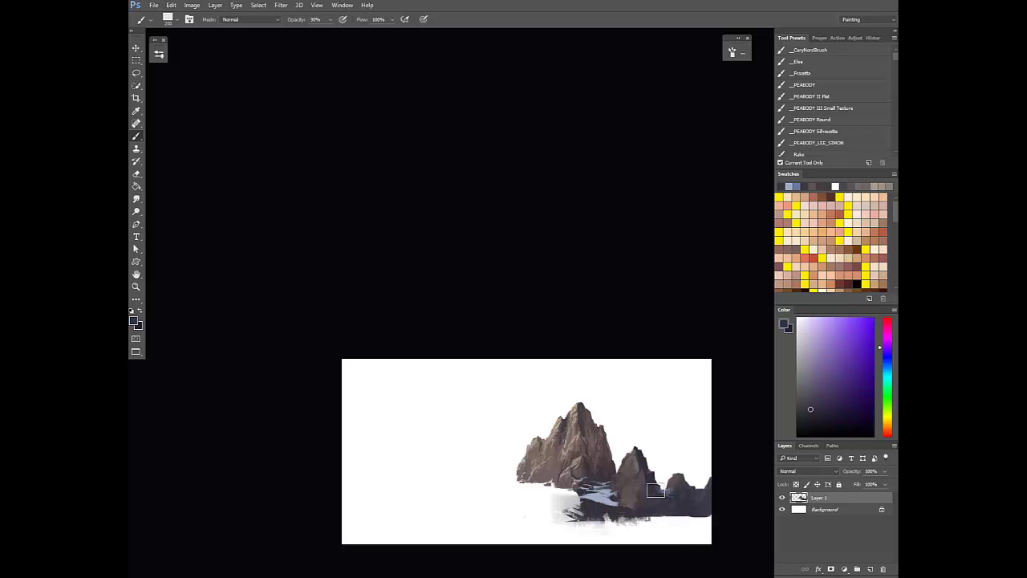
Deepen the smaller peak's facets with sampled dark tones at 100% opacity, and flip the canvas horizontally
alt+click(642, 471)
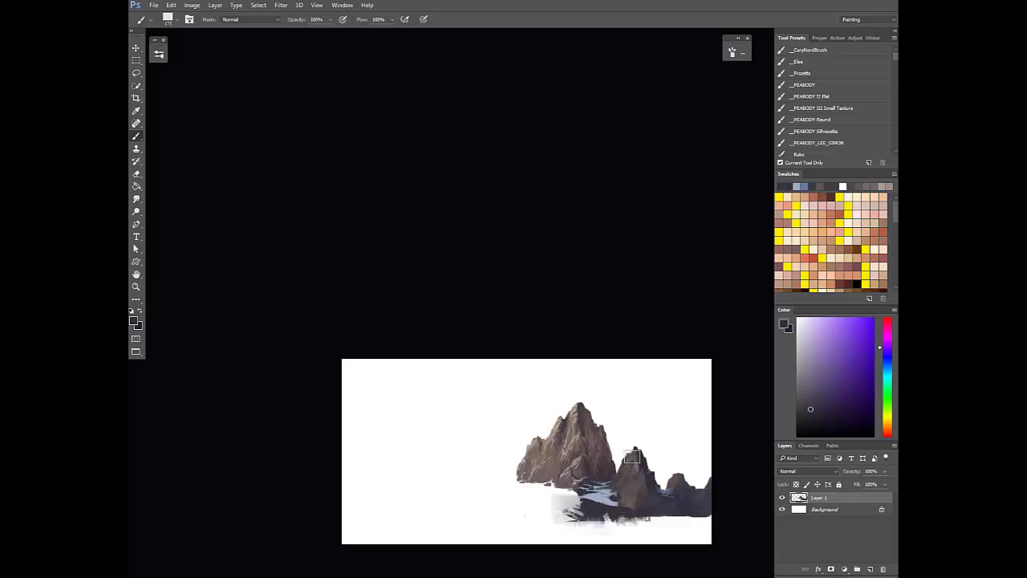
alt+click(635, 483)
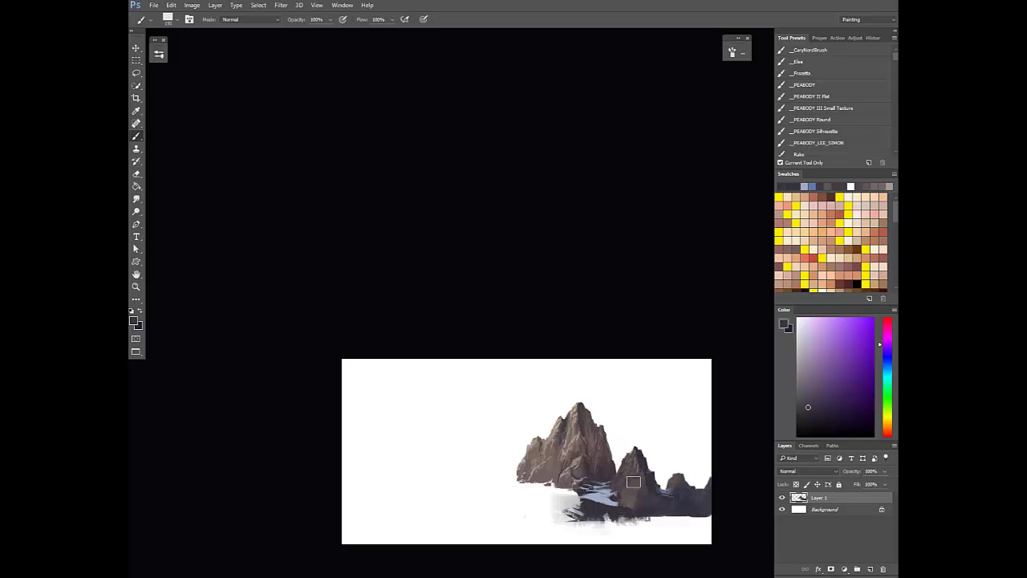
alt+click(633, 499)
alt+click(640, 475)
drag(641, 474, 643, 492)
key(ctrl+shift+h)
drag(548, 493, 589, 495)
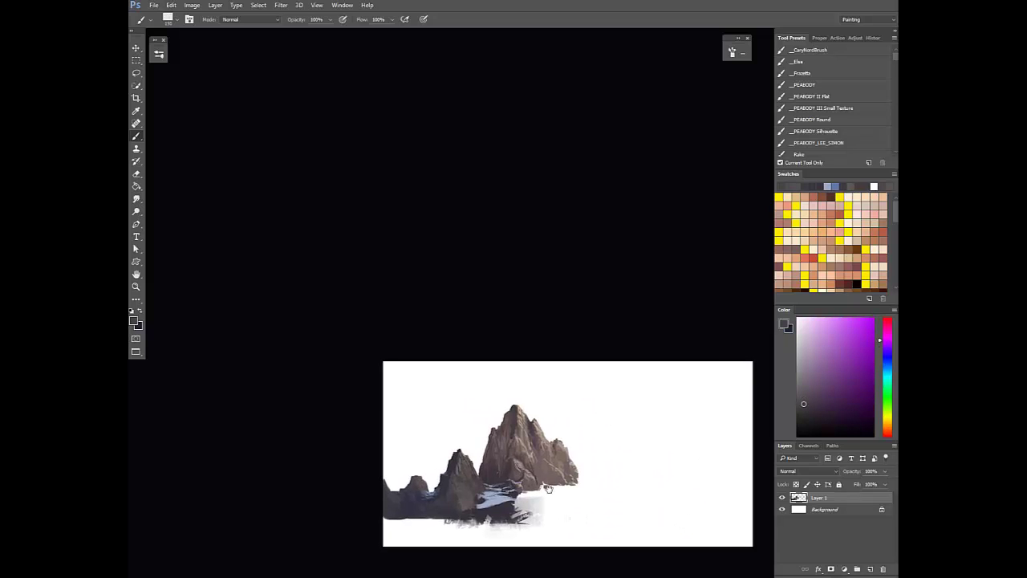
alt+click(447, 501)
Add a new layer between the rock layer and the background, and choose a medium blue as the paint colour
click(822, 511)
click(870, 569)
click(826, 366)
click(888, 359)
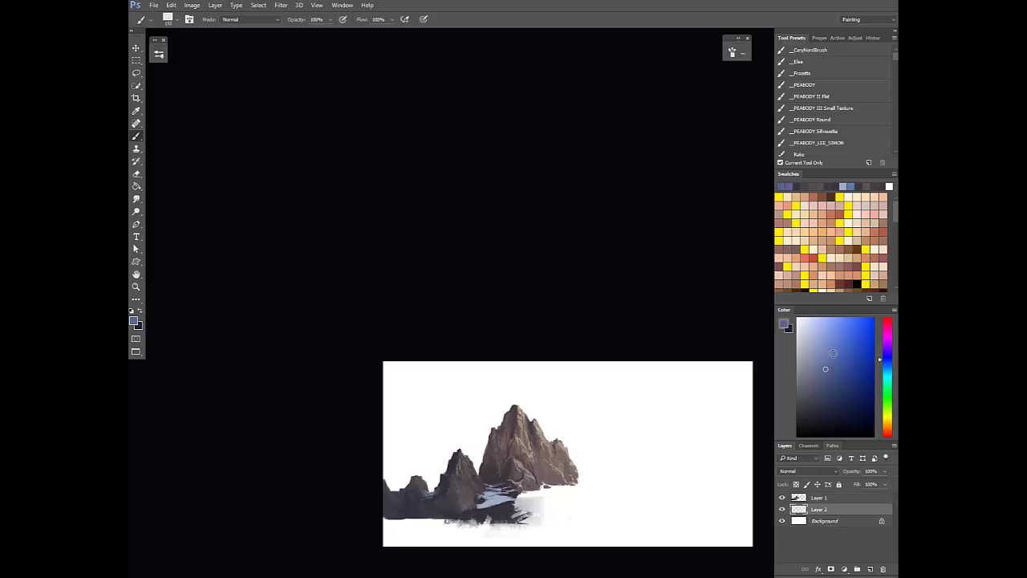
click(831, 351)
Fill the upper sky behind the mountains with broad blue strokes, using a progressively larger brush
key(bracketright)
key(bracketright)
key(bracketright)
key(bracketright)
key(bracketright)
key(bracketright)
key(bracketright)
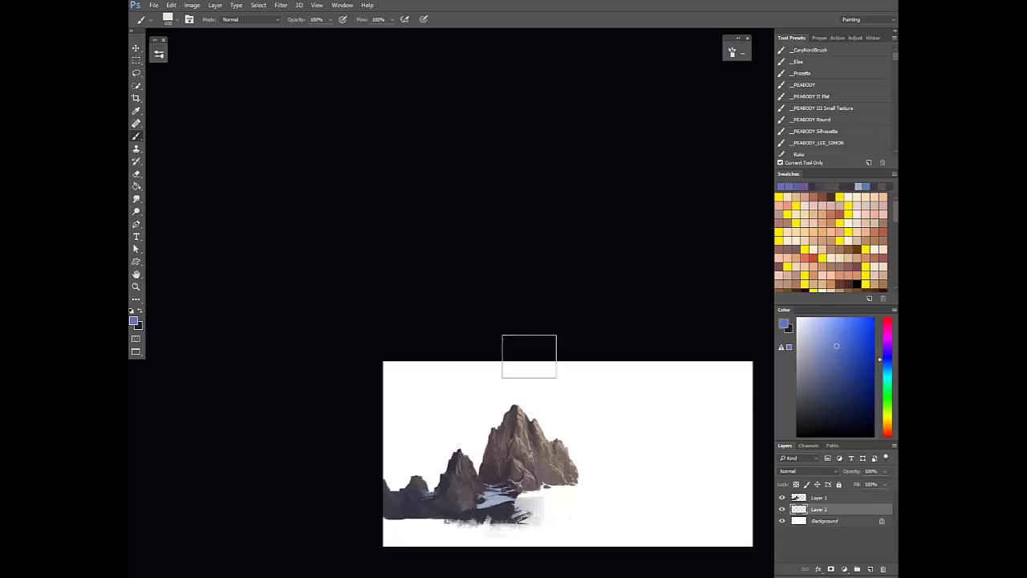
drag(386, 391, 616, 371)
key(bracketright)
key(bracketright)
mouse_move(710, 386)
mouse_down()
mouse_move(502, 394)
mouse_move(397, 376)
mouse_move(590, 425)
mouse_move(723, 433)
mouse_move(695, 401)
mouse_up()
Paint a lighter sky blue across the lower sky behind the peaks at 70% opacity
click(887, 366)
key(7)
key(bracketright)
mouse_move(495, 458)
mouse_down()
mouse_move(405, 474)
mouse_move(489, 463)
mouse_move(712, 478)
mouse_up()
drag(597, 473, 554, 477)
Smudge the transition between the dark and light sky blues at 10% strength, and flip the canvas horizontally
key(r)
mouse_move(438, 423)
mouse_down()
mouse_move(402, 445)
mouse_move(431, 416)
mouse_move(451, 440)
mouse_up()
mouse_move(566, 440)
mouse_down()
mouse_move(708, 452)
mouse_move(731, 465)
mouse_up()
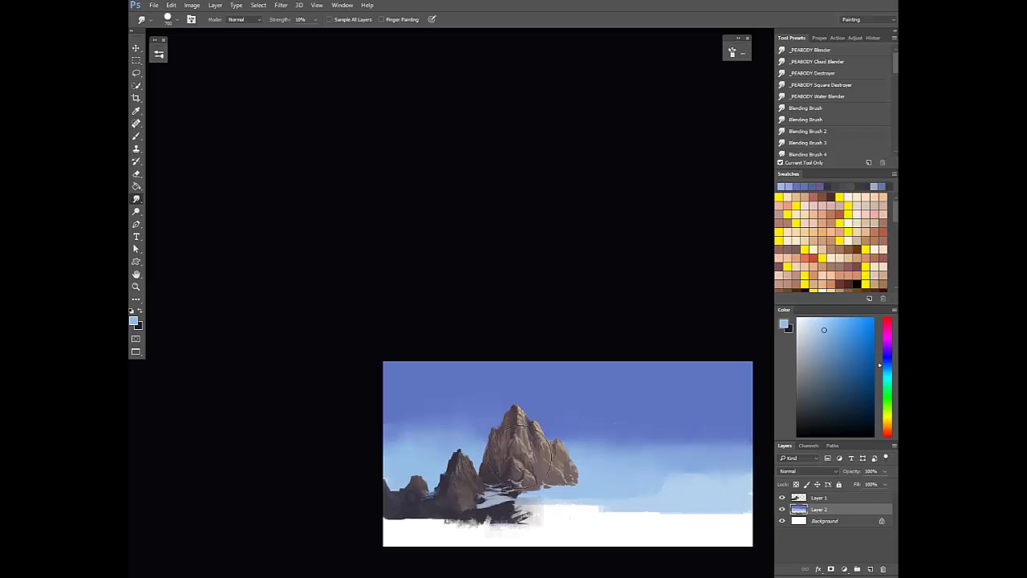
key(ctrl+shift+h)
drag(608, 474, 561, 491)
Brighten the lower sky towards the horizon with sampled light blue and white at 33% opacity
key(b)
alt+click(516, 443)
alt+click(495, 479)
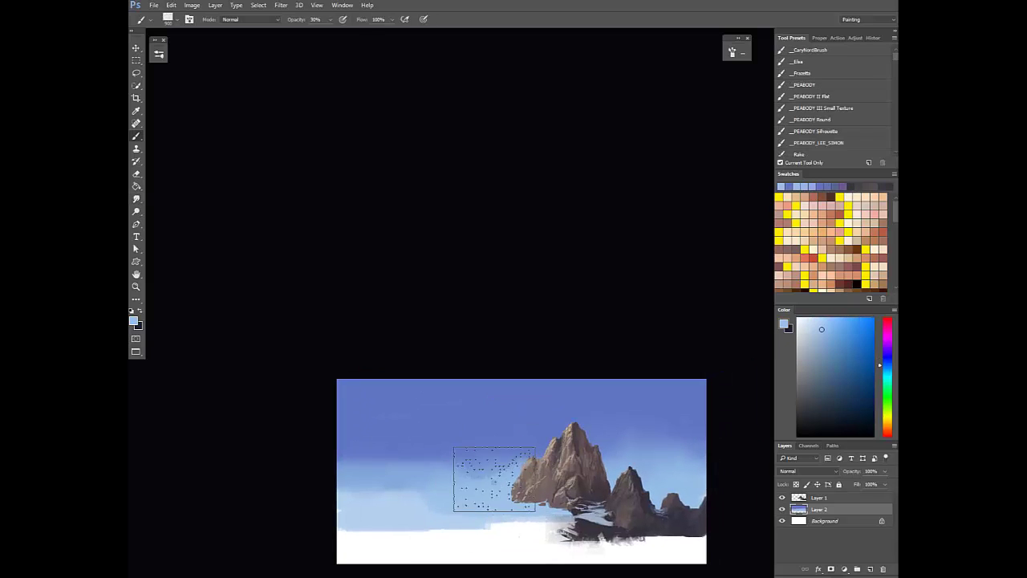
alt+click(527, 546)
key(3)
key(3)
mouse_move(496, 491)
mouse_down()
mouse_move(499, 479)
mouse_move(658, 506)
mouse_move(337, 509)
mouse_up()
Smudge the brightened horizon haze into the surrounding blue, and mirror the canvas
key(r)
mouse_move(388, 473)
mouse_down()
mouse_move(495, 450)
mouse_move(468, 463)
mouse_move(369, 463)
mouse_up()
drag(629, 463, 679, 483)
key(h)
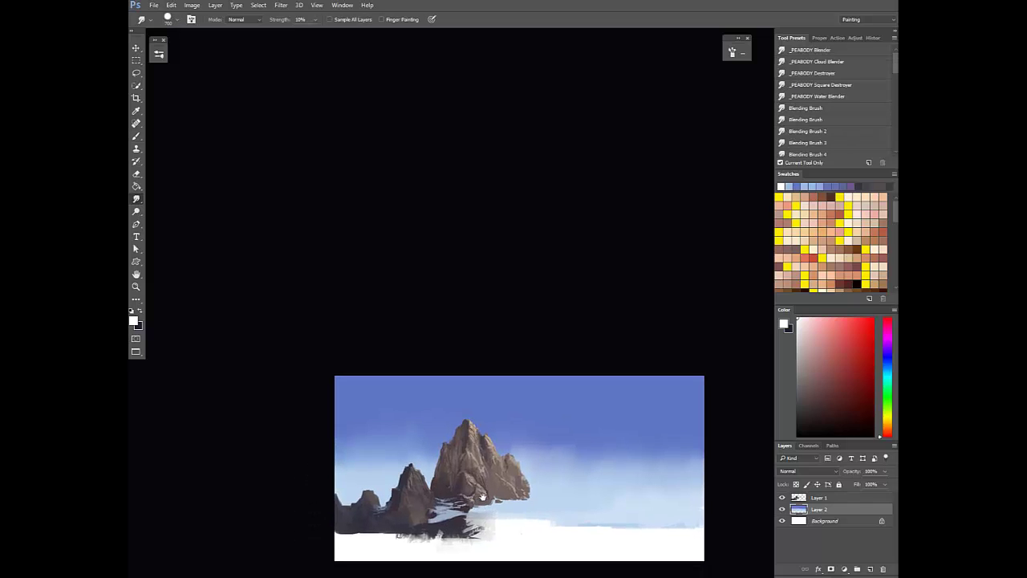
Create a new layer above the rock layer and sample a grey tone from the main peak
click(825, 498)
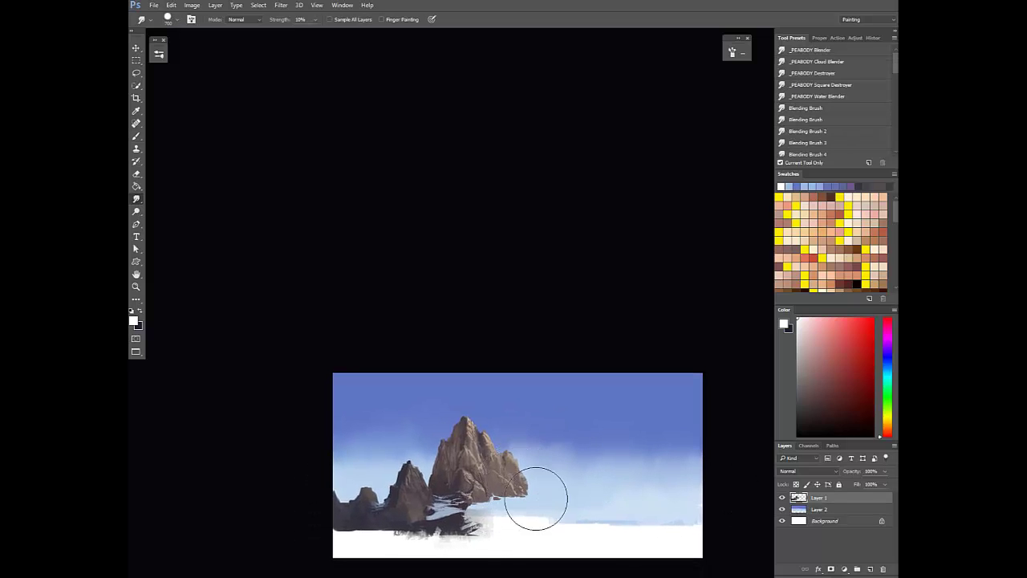
drag(552, 495, 523, 439)
key(b)
click(869, 569)
alt+click(462, 448)
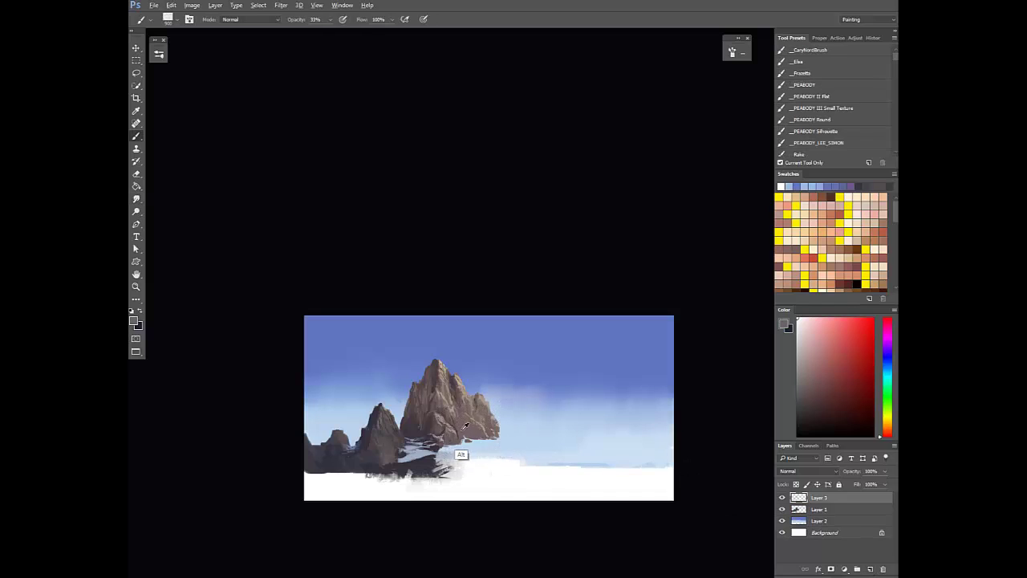
Block in dark foreground hills and a light blue river below the main peak at 100% opacity, flipping the canvas
alt+click(385, 470)
key(0)
mouse_move(473, 446)
mouse_down()
mouse_move(514, 462)
mouse_move(520, 448)
mouse_move(534, 475)
mouse_move(589, 475)
mouse_move(536, 469)
mouse_move(603, 469)
mouse_move(669, 428)
mouse_move(669, 443)
mouse_move(645, 458)
mouse_move(534, 480)
mouse_move(659, 475)
mouse_move(478, 474)
mouse_move(497, 475)
mouse_move(488, 488)
mouse_move(443, 476)
mouse_move(463, 475)
mouse_move(438, 463)
mouse_move(404, 480)
mouse_move(446, 452)
mouse_move(537, 485)
mouse_move(492, 487)
mouse_move(522, 486)
mouse_move(493, 448)
mouse_up()
alt+click(446, 452)
key(ctrl+shift+h)
key([)
alt+click(474, 455)
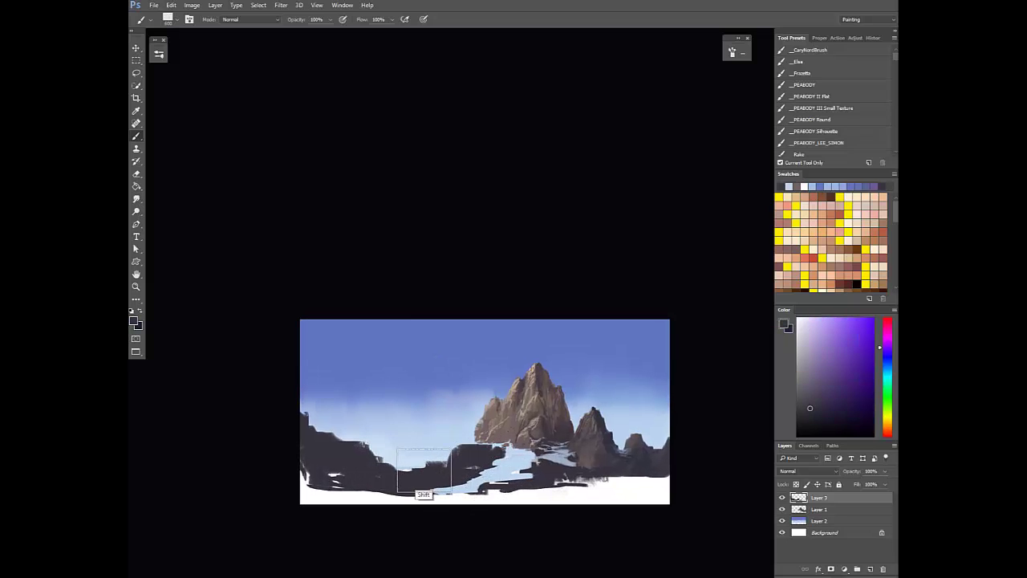
Shape a pointed peak in the dark hills opposite the main mountain, using a smaller brush
key([)
key([)
mouse_move(358, 431)
mouse_down()
mouse_move(344, 439)
mouse_move(357, 429)
mouse_move(383, 462)
mouse_move(442, 469)
mouse_up()
Paint a brownish slope at the main peak's foot with a sampled rock tone at 73% opacity
key(7)
key(3)
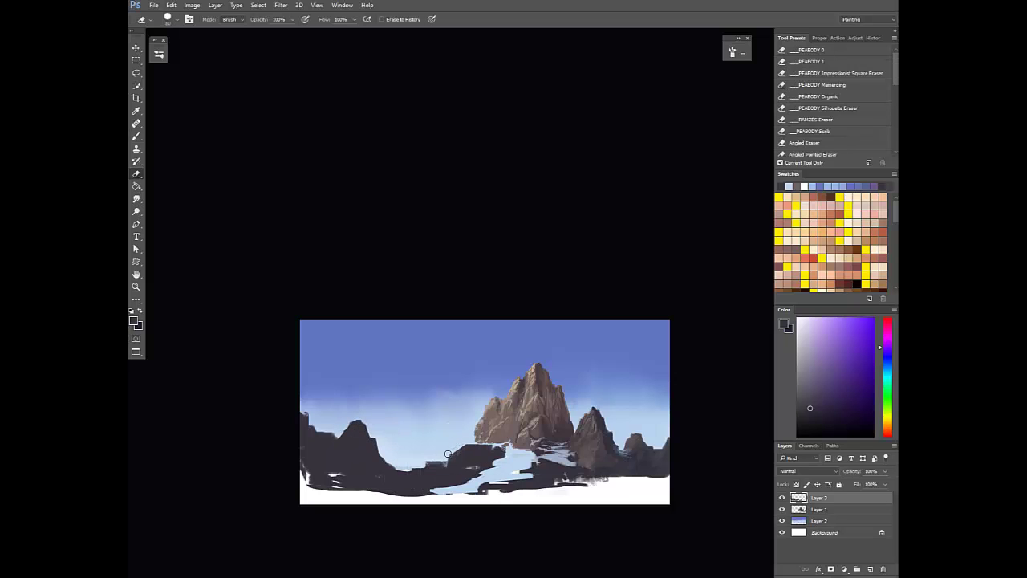
alt+click(484, 443)
Block in a pale grey distant peak between the hills at 100% opacity, and flip the canvas
key(0)
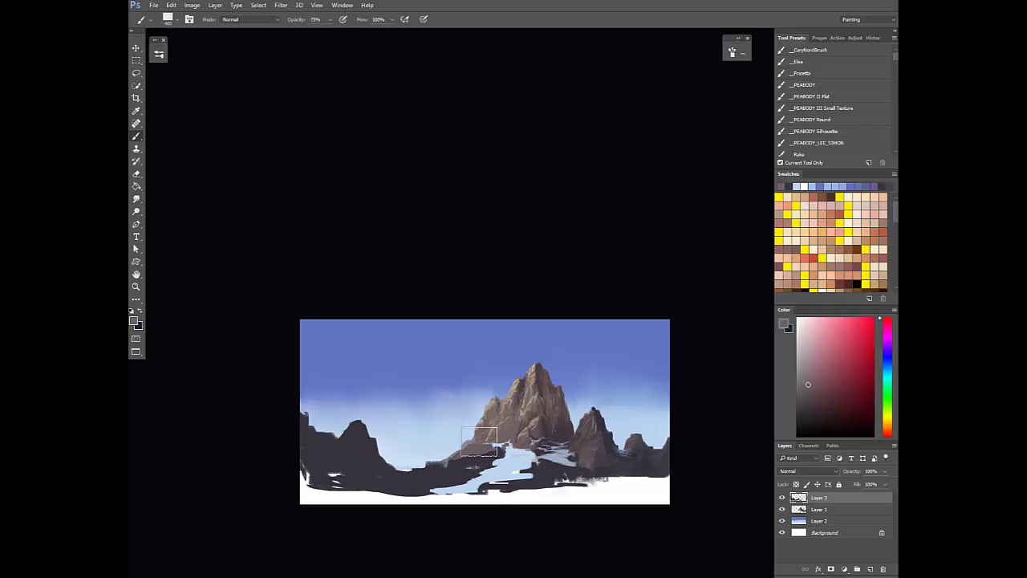
alt+click(462, 447)
mouse_move(431, 446)
mouse_down()
mouse_move(424, 440)
mouse_move(425, 466)
mouse_up()
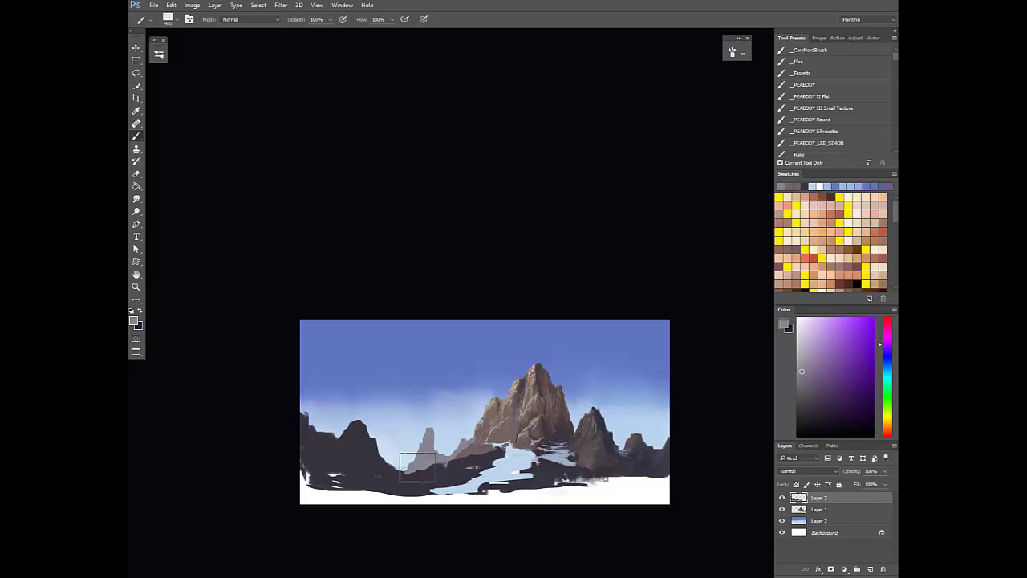
key(ctrl+shift+h)
drag(546, 460, 479, 458)
Tint the distant peak's base and the neighbouring low ridge with sampled rock grey and sky blue
key(3)
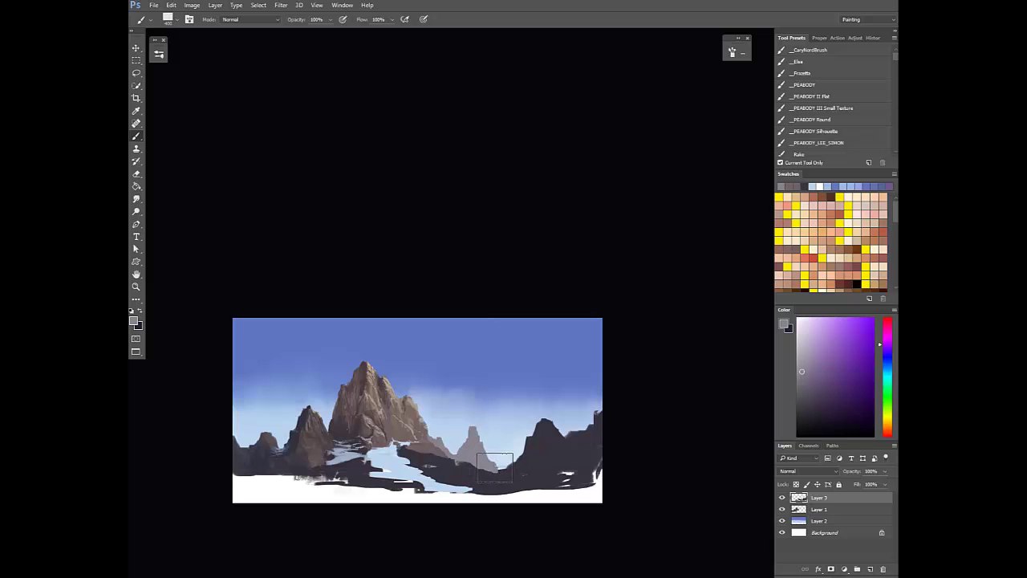
alt+click(443, 438)
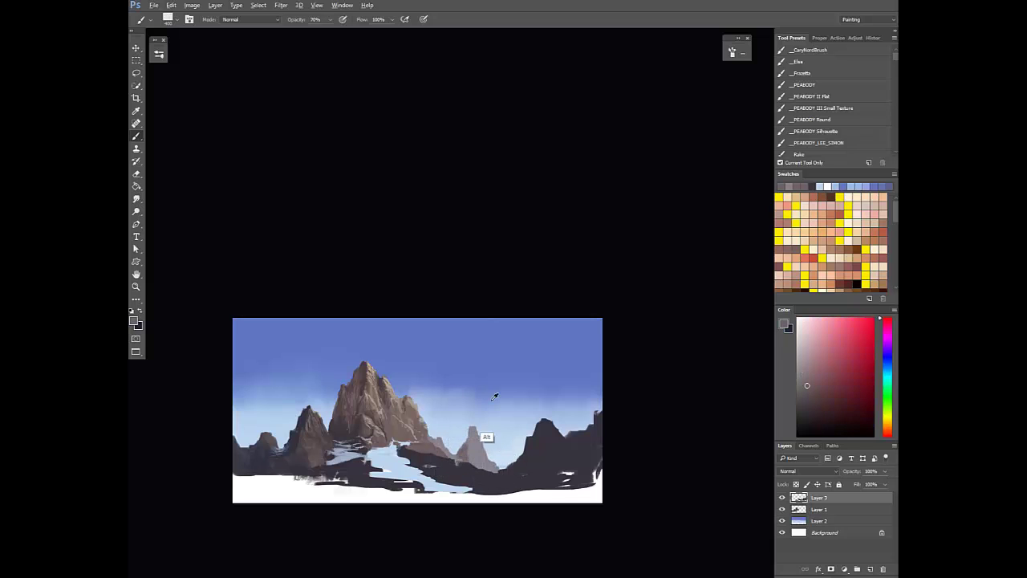
alt+click(495, 394)
alt+click(471, 461)
mouse_move(470, 439)
mouse_down()
mouse_move(470, 459)
mouse_move(463, 448)
mouse_move(476, 463)
mouse_move(512, 458)
mouse_up()
Add small distant rocks beside the dark hill and separate them with sampled mauve and dark tones at 100% opacity
key(0)
alt+click(470, 438)
alt+click(469, 454)
alt+click(469, 455)
alt+click(489, 465)
alt+click(486, 463)
alt+click(470, 447)
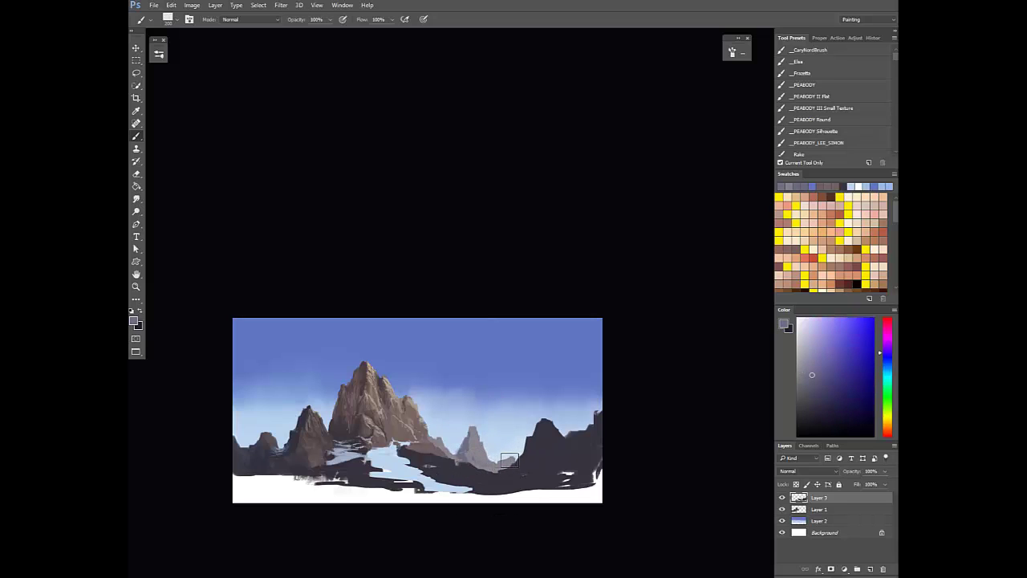
alt+click(513, 454)
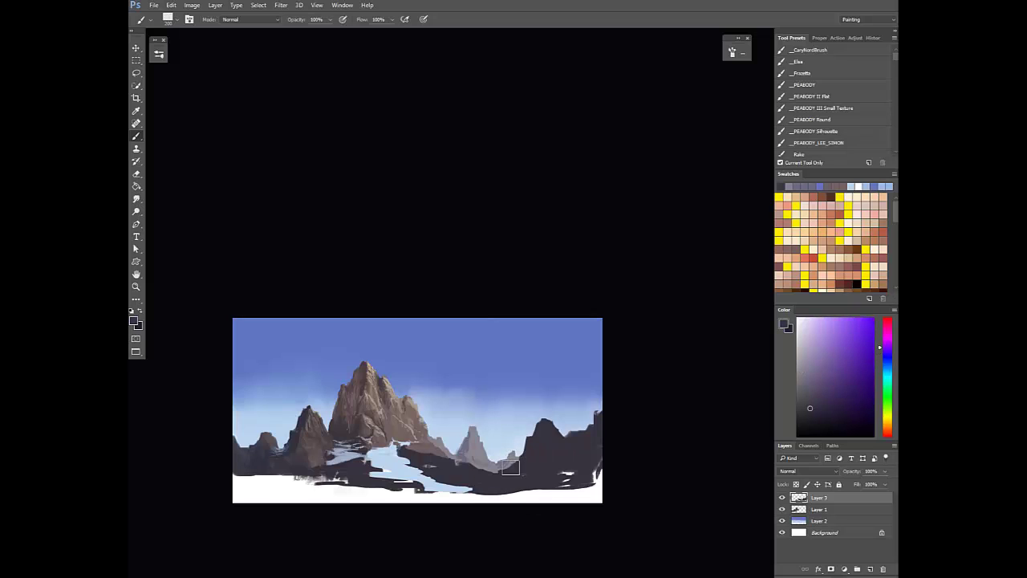
alt+click(464, 443)
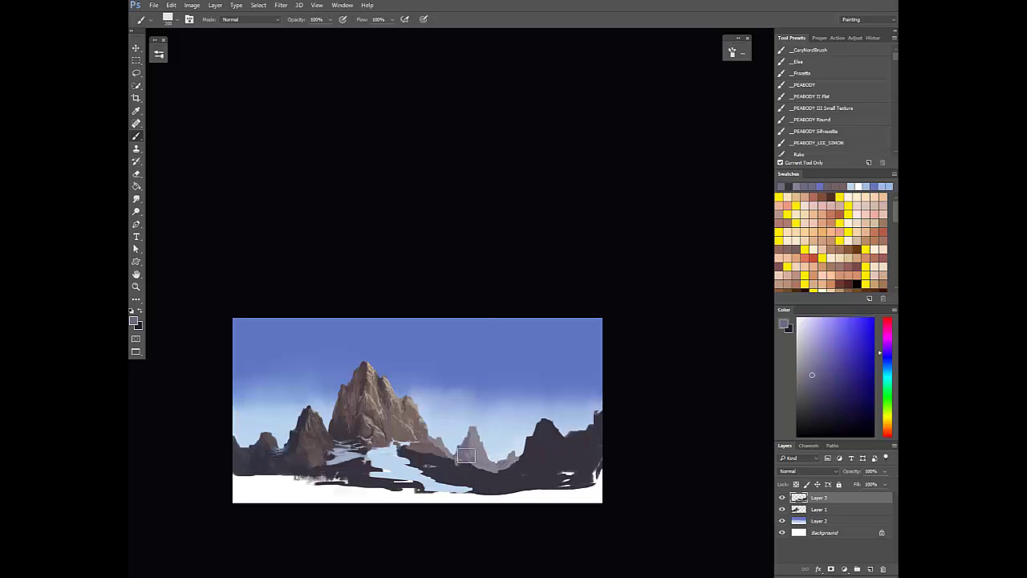
Mirror the canvas and model the distant peak's facets with sampled mauve and light grey tones
alt+click(473, 426)
key(ctrl+shift+h)
drag(431, 436, 504, 482)
key(e)
key(b)
alt+click(433, 479)
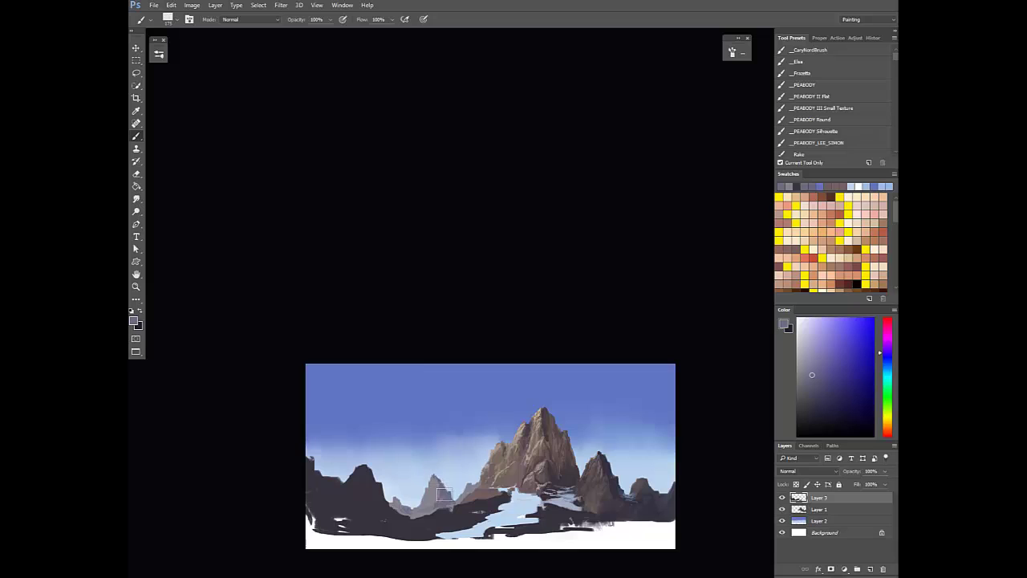
alt+click(436, 488)
alt+click(430, 488)
drag(432, 492, 426, 498)
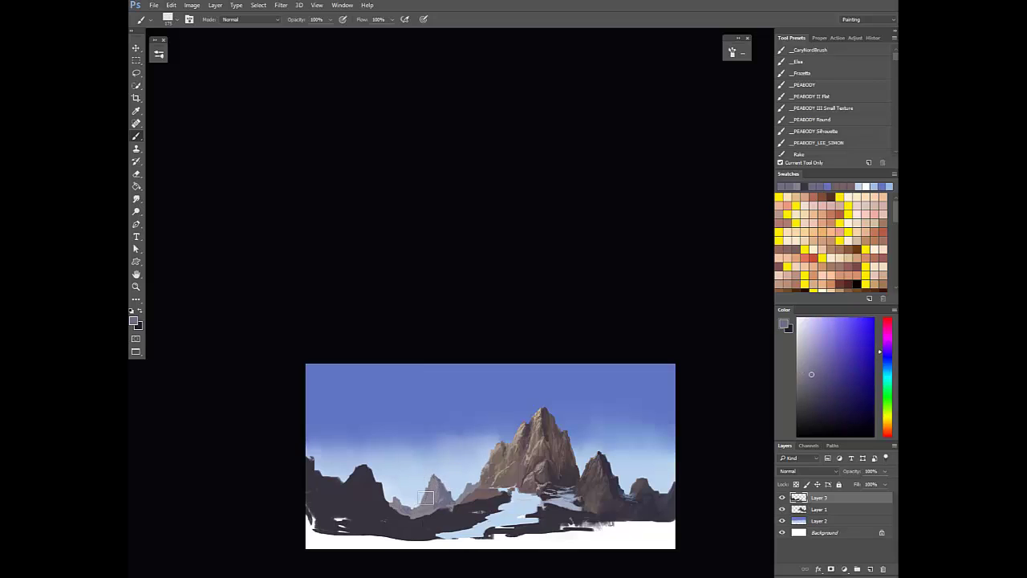
alt+click(434, 492)
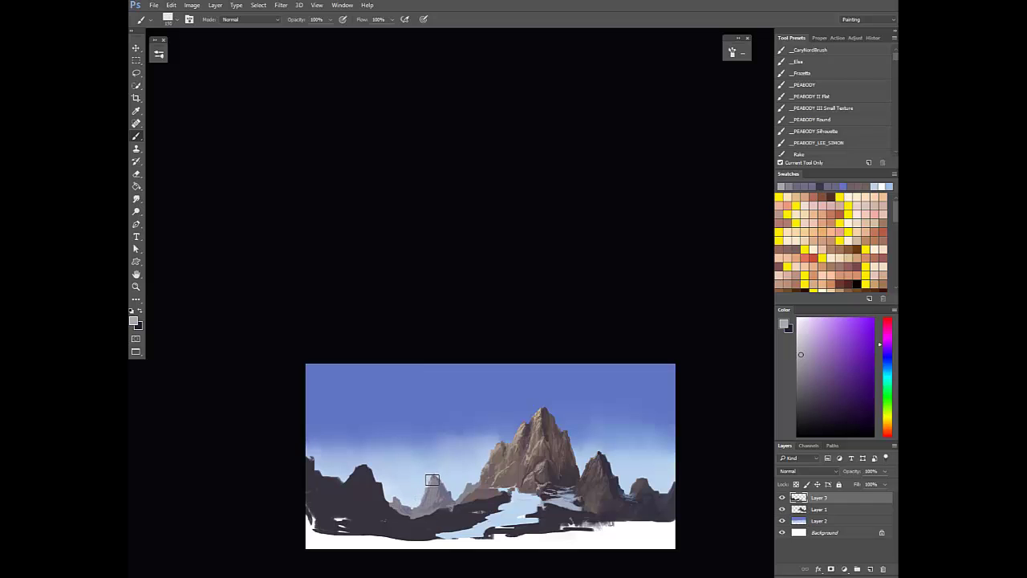
Flip the canvas and refine the light and shadow planes of the distant peak and small rocks with sampled greys
scroll(443, 526, down, 4)
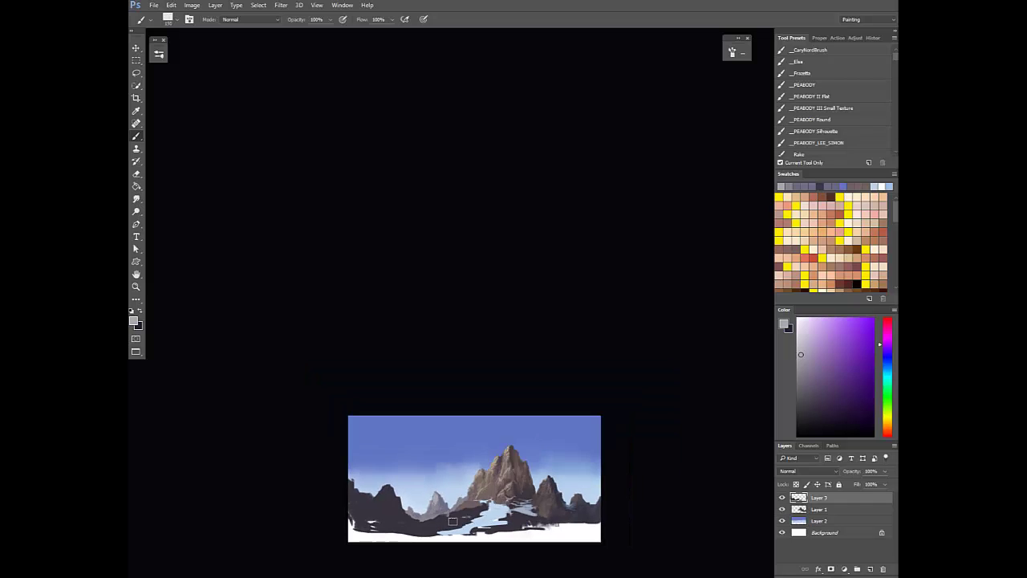
key(ctrl+shift+h)
scroll(517, 503, up, 5)
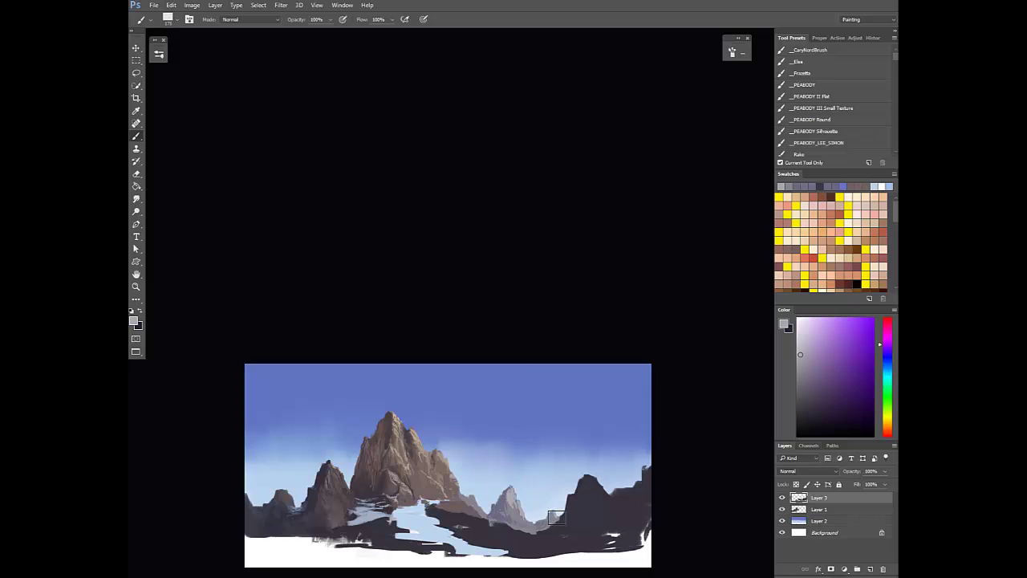
alt+click(550, 514)
alt+click(518, 506)
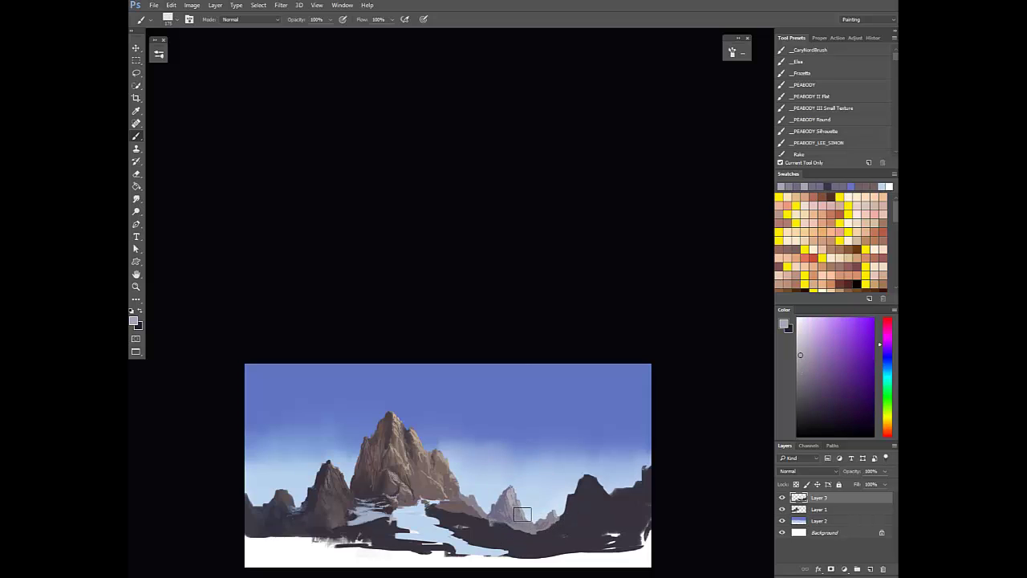
alt+click(510, 497)
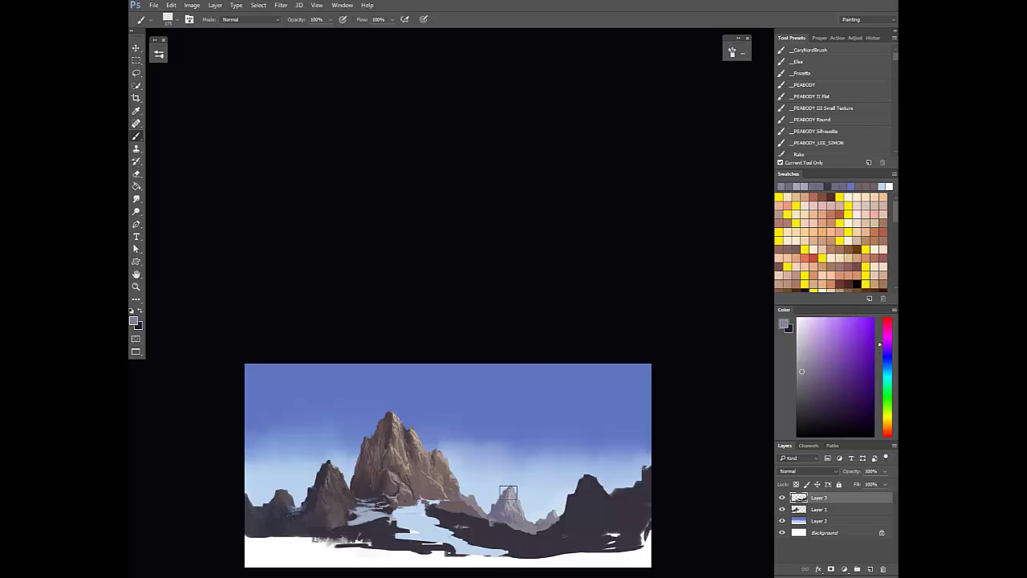
alt+click(504, 498)
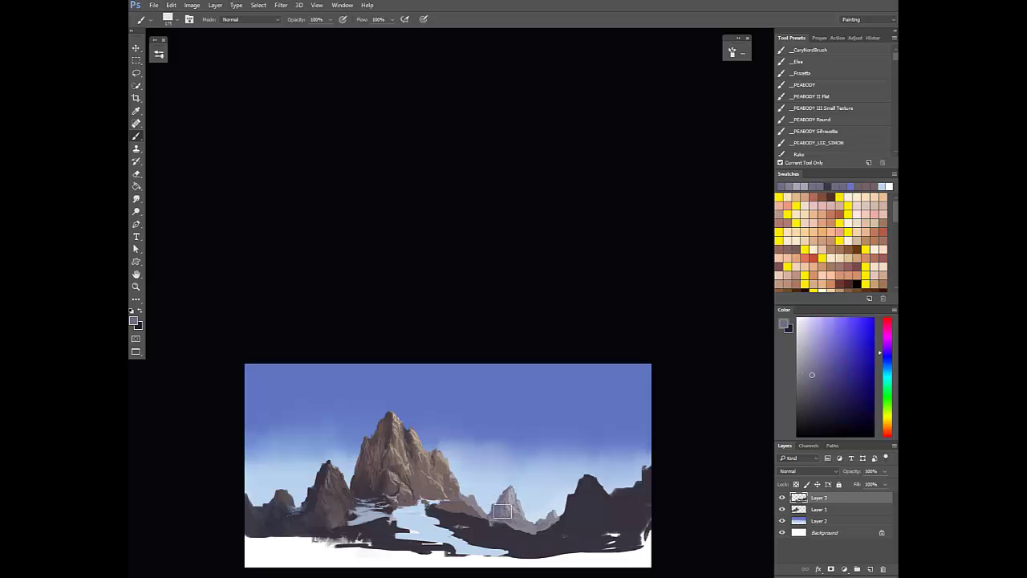
alt+click(512, 514)
Flip the canvas again and sharpen the small distant rocks with sampled greys and a smaller brush
scroll(541, 512, down, 3)
key(F2)
drag(442, 506, 530, 489)
scroll(525, 482, up, 8)
alt+click(536, 478)
alt+click(540, 467)
key(bracketleft)
key(bracketleft)
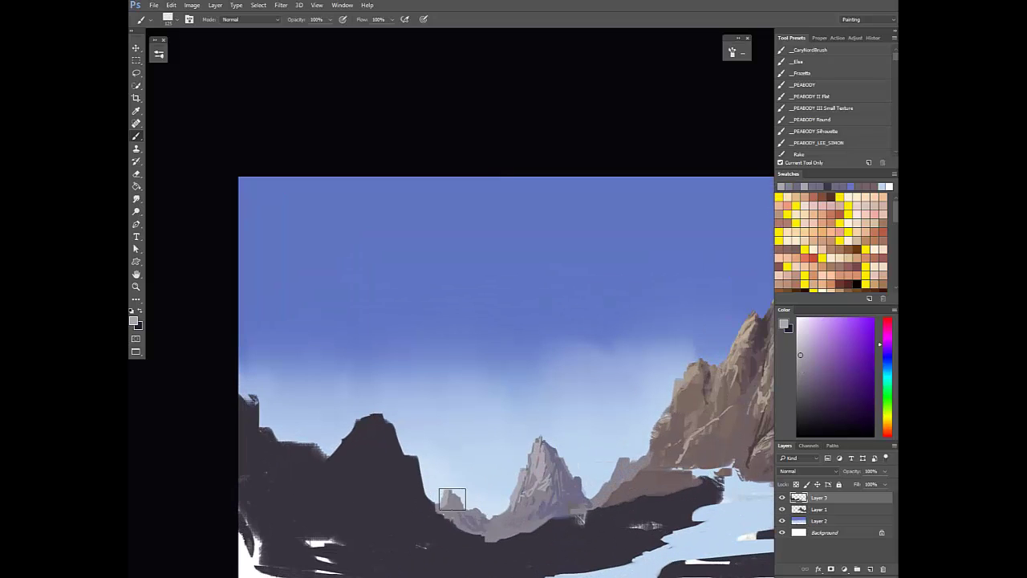
alt+click(451, 501)
drag(450, 502, 444, 507)
alt+click(446, 505)
Rework the river's upper bank with sampled light blue and dark rock tones
scroll(523, 491, down, 4)
drag(554, 527, 459, 464)
alt+click(573, 438)
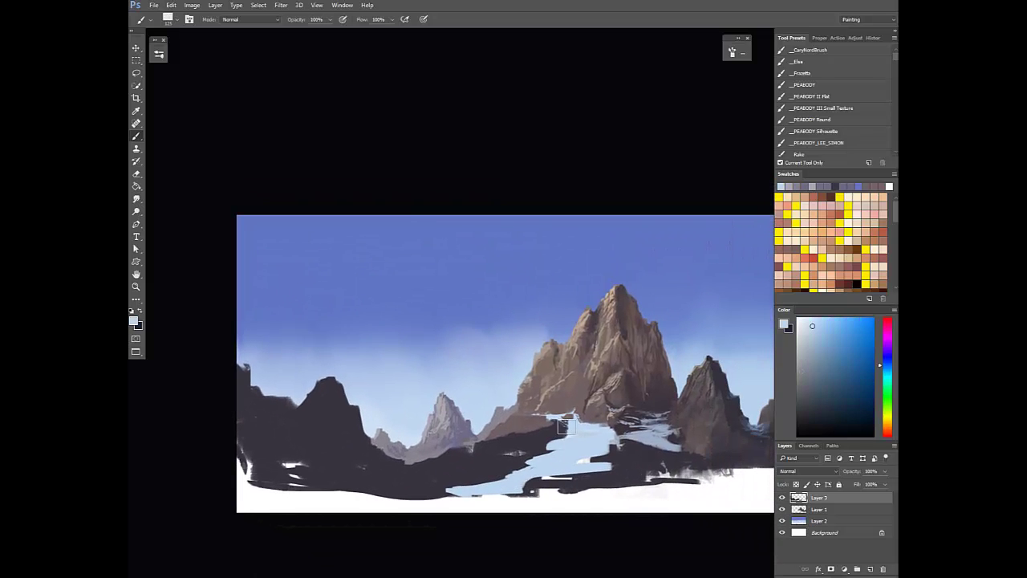
alt+click(562, 434)
key(0)
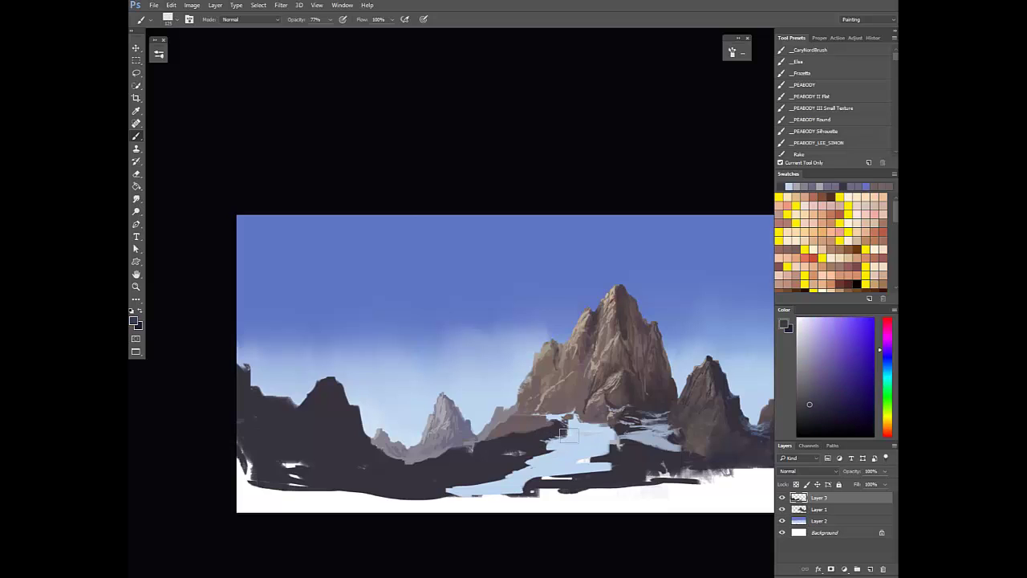
Shade the ridge beside the river's upper end with sampled dark rock tones at 77% opacity
alt+click(533, 436)
alt+click(520, 432)
alt+click(515, 439)
drag(515, 442, 530, 445)
Darken the slope beside the river with a near-black purple and a larger brush, flipping the canvas
click(829, 421)
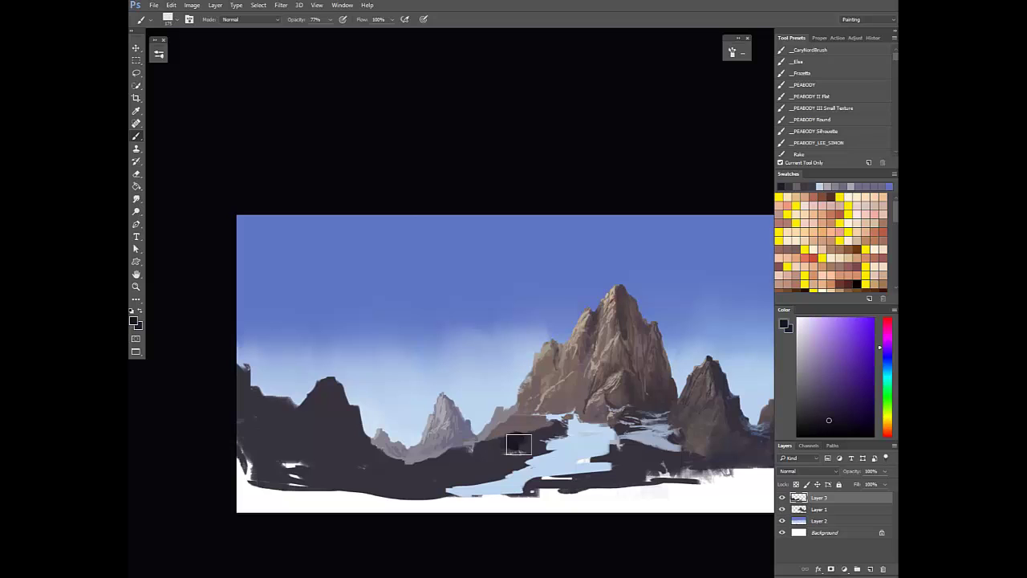
scroll(536, 442, down, 3)
key(ctrl+shift+h)
drag(543, 447, 525, 458)
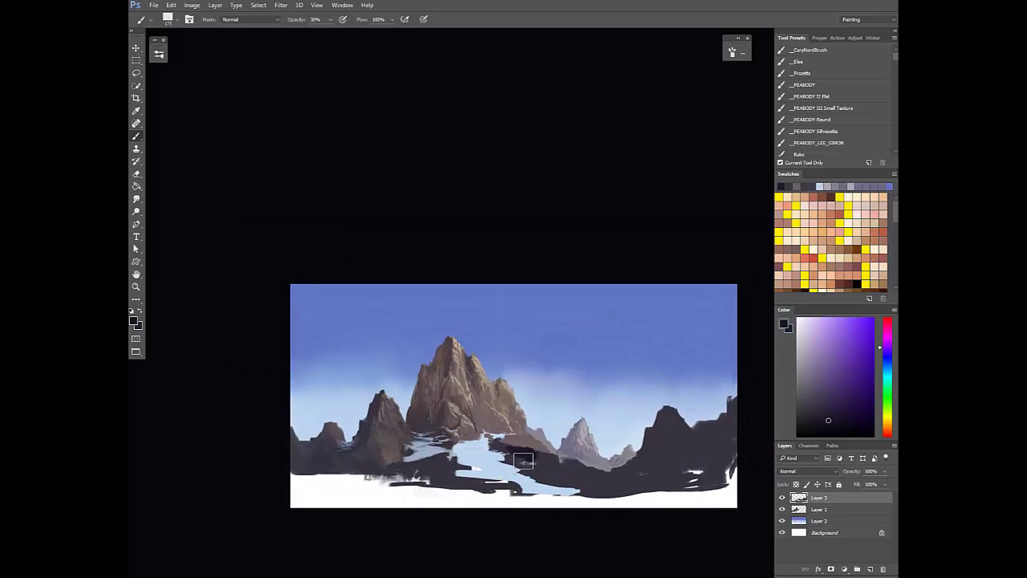
scroll(522, 452, up, 4)
key(bracketright)
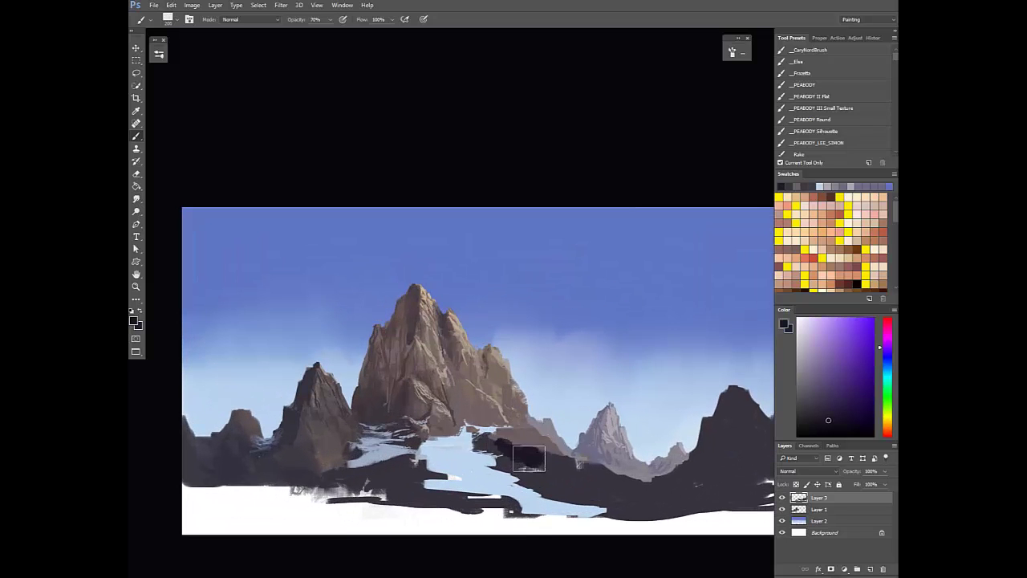
Define the upper edge of the darkened slope with sampled brownish greys at 70% opacity
alt+click(554, 469)
alt+click(549, 455)
alt+click(551, 455)
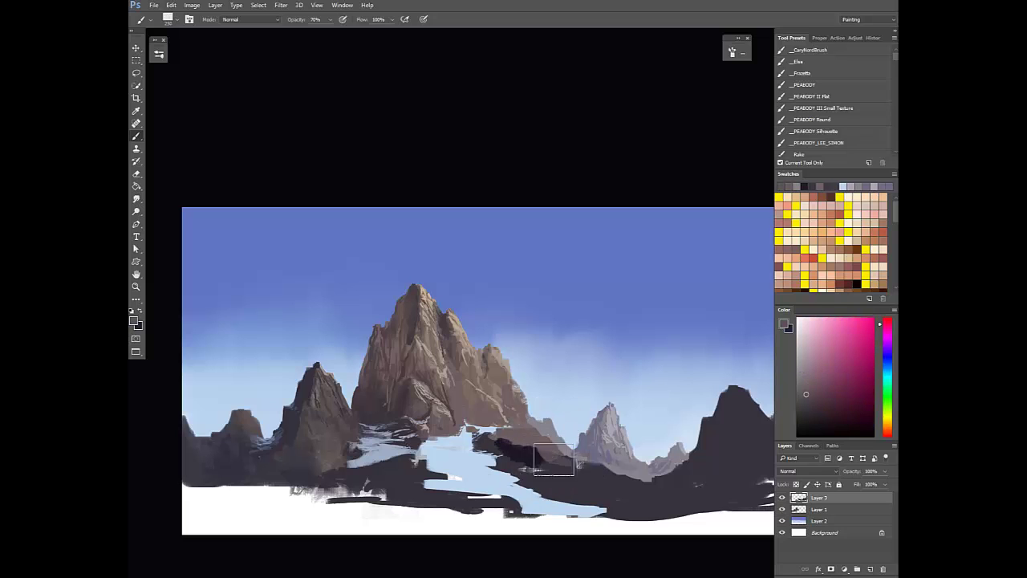
mouse_move(552, 459)
mouse_down()
mouse_move(593, 469)
mouse_move(542, 481)
mouse_move(573, 469)
mouse_up()
Extend the near-black slope down along the river bank at 100% opacity
alt+click(538, 484)
key(0)
scroll(570, 483, up, 1)
mouse_move(533, 490)
mouse_down()
mouse_move(562, 479)
mouse_move(523, 471)
mouse_move(534, 472)
mouse_move(530, 485)
mouse_move(563, 488)
mouse_move(624, 452)
mouse_up()
Glaze a dark reddish brown over the near-black river bank at 30% opacity with a larger brush
key(3)
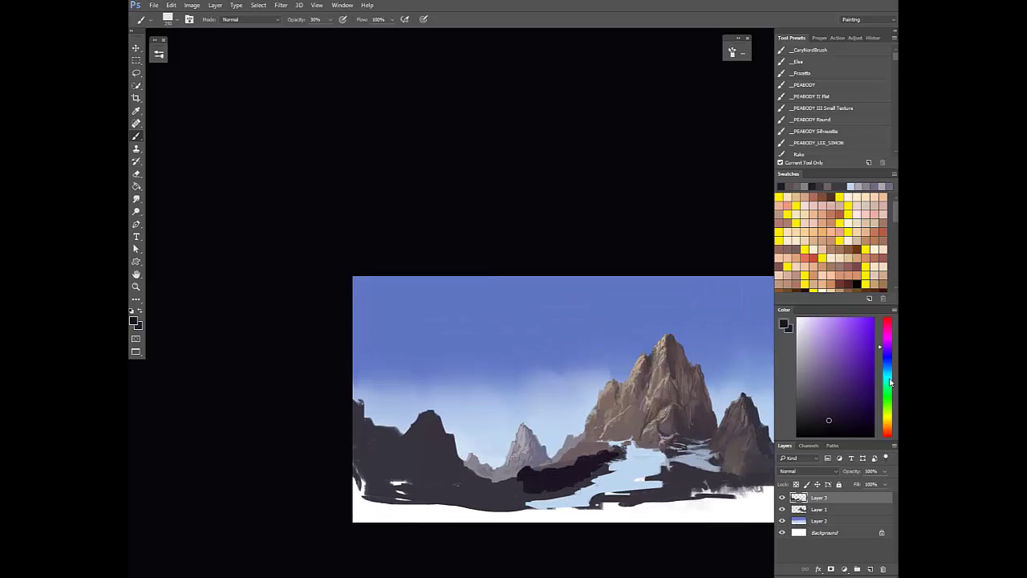
drag(890, 383, 888, 434)
click(837, 414)
key(bracketright)
key(bracketright)
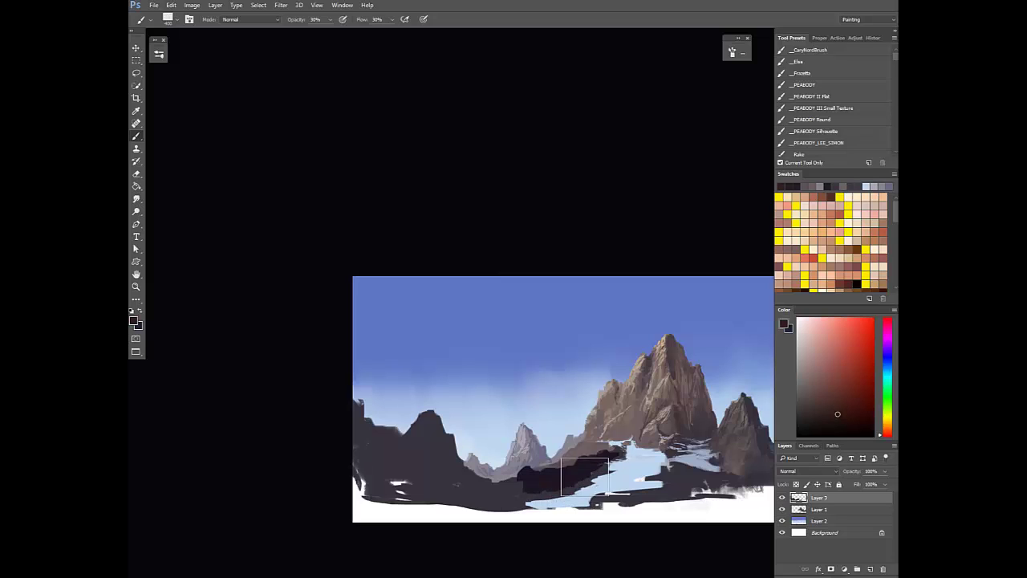
mouse_move(585, 477)
mouse_down()
mouse_move(622, 457)
mouse_move(547, 492)
mouse_move(603, 500)
mouse_move(654, 462)
mouse_move(646, 474)
mouse_move(630, 462)
mouse_move(550, 465)
mouse_up()
alt+click(584, 480)
Glaze sampled sky blue into the light river at 30% opacity, and flip the canvas
key(7)
key(7)
key(0)
alt+click(639, 292)
key(3)
alt+click(644, 459)
key(F2)
Touch up the river's edge against the dark bank at 100% opacity with a smaller brush
alt+click(471, 486)
key(0)
key(bracketleft)
mouse_move(472, 461)
mouse_down()
mouse_move(499, 461)
mouse_move(487, 456)
mouse_up()
key(bracketleft)
Blend sampled light and medium blues into the river, glazing at 30% opacity and finishing at 100%
alt+click(495, 460)
alt+click(484, 461)
key(3)
alt+click(490, 460)
key(0)
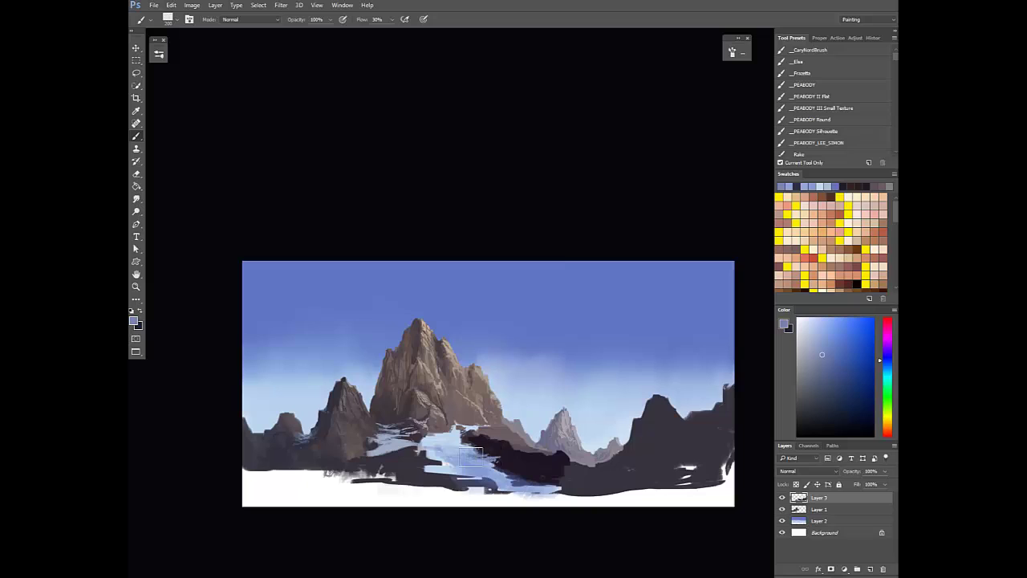
Break up the near-black river bank with sampled grey-blue water strokes at 70% opacity, using a smaller brush
alt+click(485, 460)
key(7)
key(bracketleft)
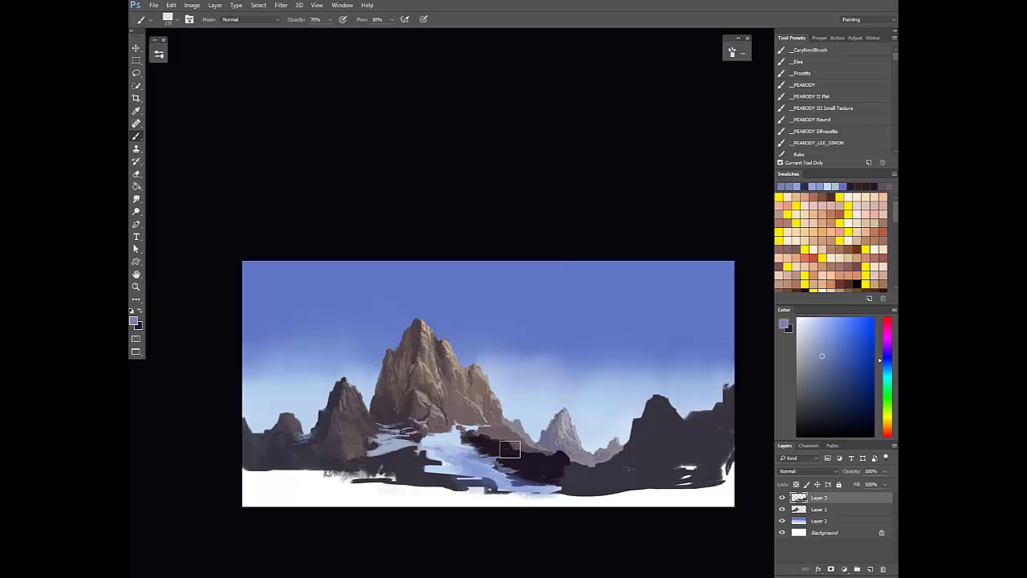
drag(509, 448, 503, 455)
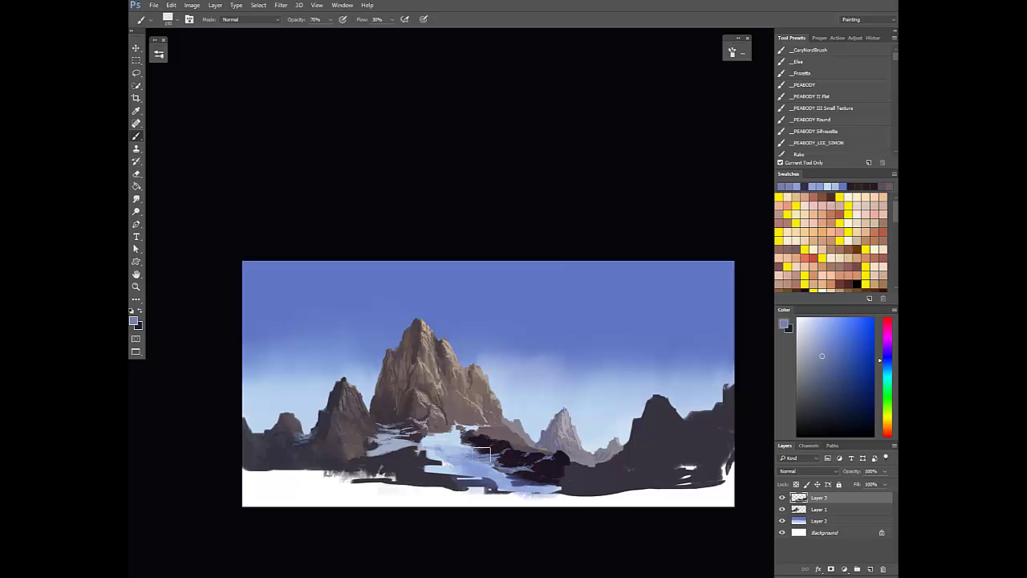
Flip the canvas and glaze sampled blues over the lower river at 30% opacity with a larger brush
key(F2)
mouse_move(482, 467)
mouse_down()
mouse_move(439, 462)
mouse_move(387, 475)
mouse_move(455, 465)
mouse_move(401, 481)
mouse_move(473, 473)
mouse_up()
alt+click(420, 473)
key(3)
key(bracketright)
key(bracketright)
key(bracketright)
alt+click(428, 477)
alt+click(412, 481)
alt+click(470, 466)
Block in near-black foreground hills across the base on a new layer at 100% opacity and flow, and flip the canvas
alt+click(417, 461)
key(0)
mouse_move(418, 456)
mouse_down()
mouse_move(418, 447)
mouse_move(520, 469)
mouse_up()
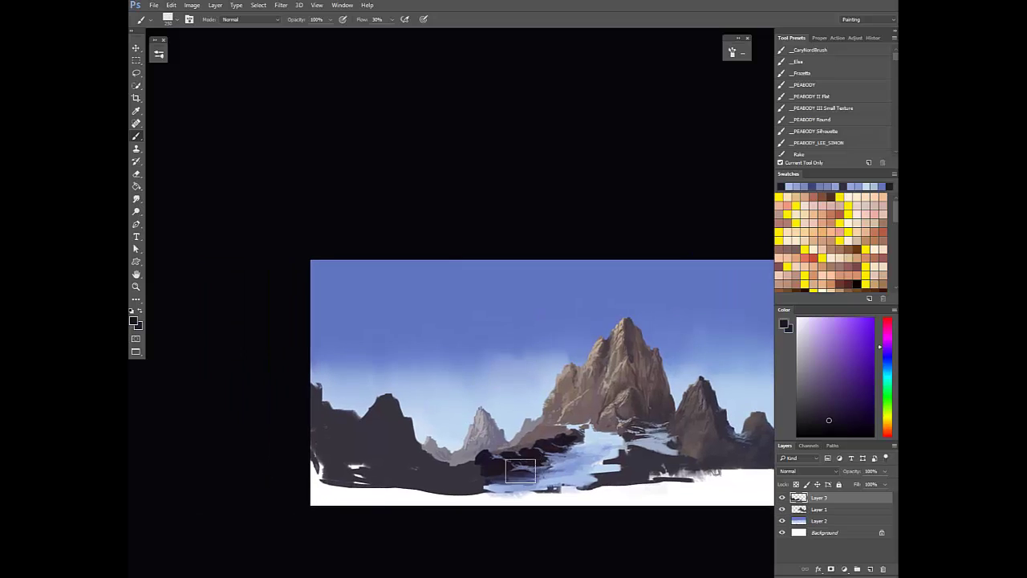
key(shift+0)
mouse_move(314, 486)
mouse_down()
mouse_move(306, 458)
mouse_move(332, 443)
mouse_move(353, 475)
mouse_move(312, 431)
mouse_move(326, 446)
mouse_move(312, 445)
mouse_move(351, 479)
mouse_move(361, 463)
mouse_move(388, 483)
mouse_move(428, 452)
mouse_move(448, 452)
mouse_move(438, 448)
mouse_move(445, 439)
mouse_move(450, 479)
mouse_move(467, 488)
mouse_move(478, 474)
mouse_move(351, 490)
mouse_move(317, 505)
mouse_move(377, 492)
mouse_move(552, 490)
mouse_move(464, 487)
mouse_move(515, 478)
mouse_move(300, 489)
mouse_move(277, 446)
mouse_move(325, 490)
mouse_move(322, 462)
mouse_move(341, 482)
mouse_move(367, 468)
mouse_move(392, 482)
mouse_move(386, 462)
mouse_move(457, 467)
mouse_up()
key(ctrl+z)
key(ctrl+shift+n)
key(Return)
key(ctrl+shift+h)
Paint dark rocks jutting into the river from the near bank, trimming their edges with sampled water colors at 100% opacity
alt+click(448, 470)
key(3)
alt+click(448, 470)
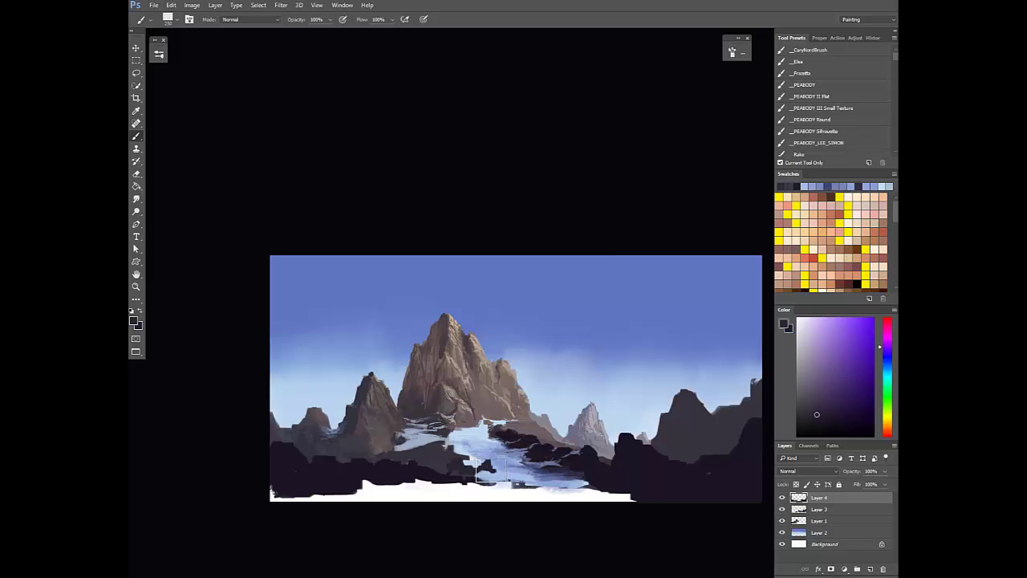
alt+click(512, 465)
key(e)
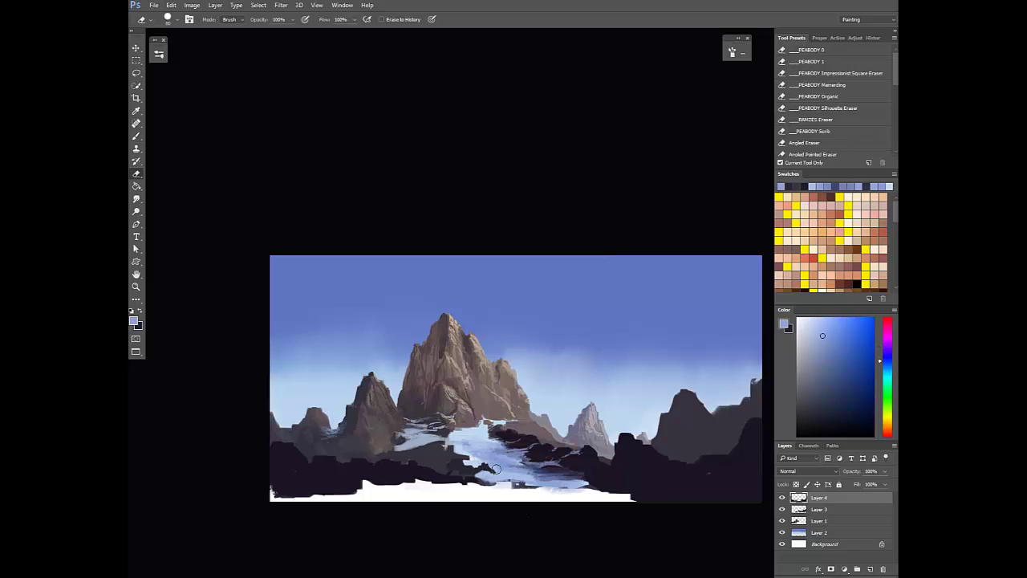
key(b)
alt+click(492, 464)
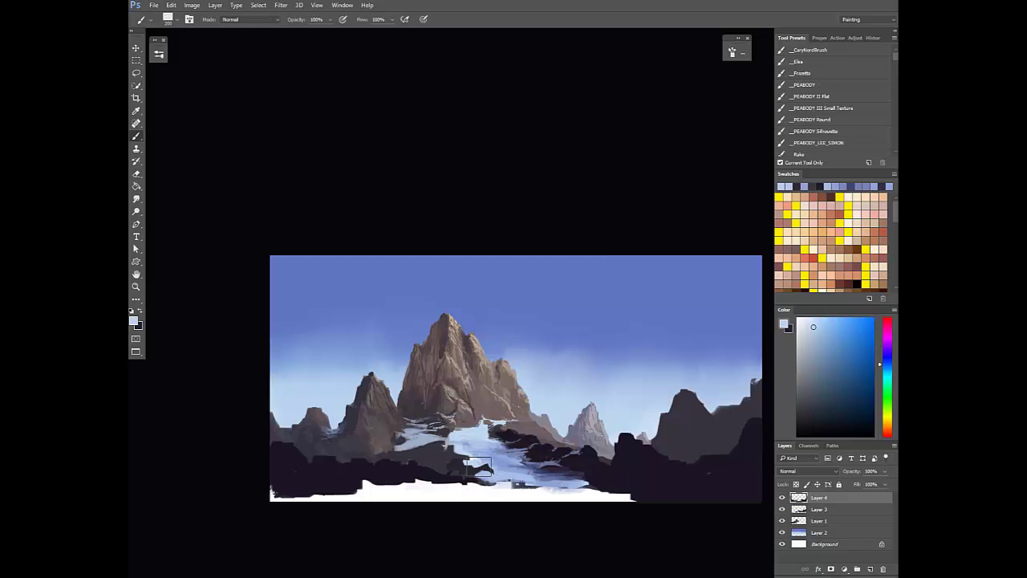
alt+click(459, 455)
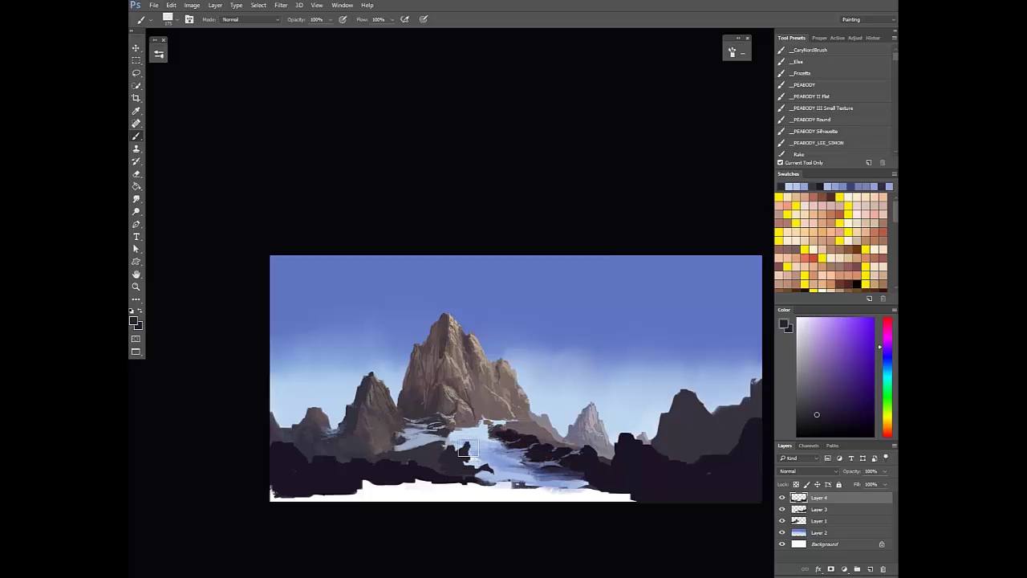
alt+click(468, 457)
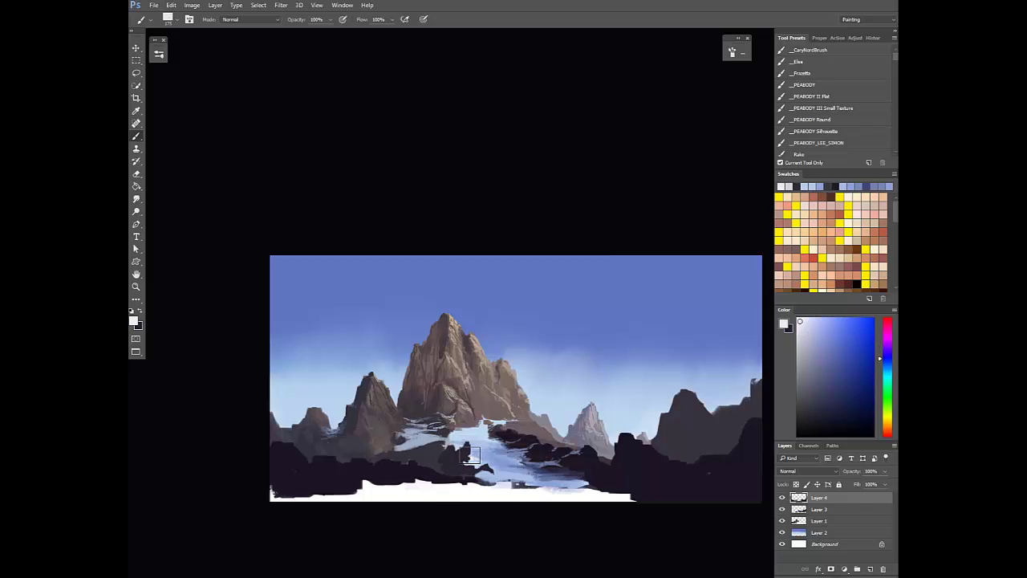
Flip the canvas and touch up the water between the two brown peaks with sampled light blue
key(F2)
scroll(484, 435, down, 6)
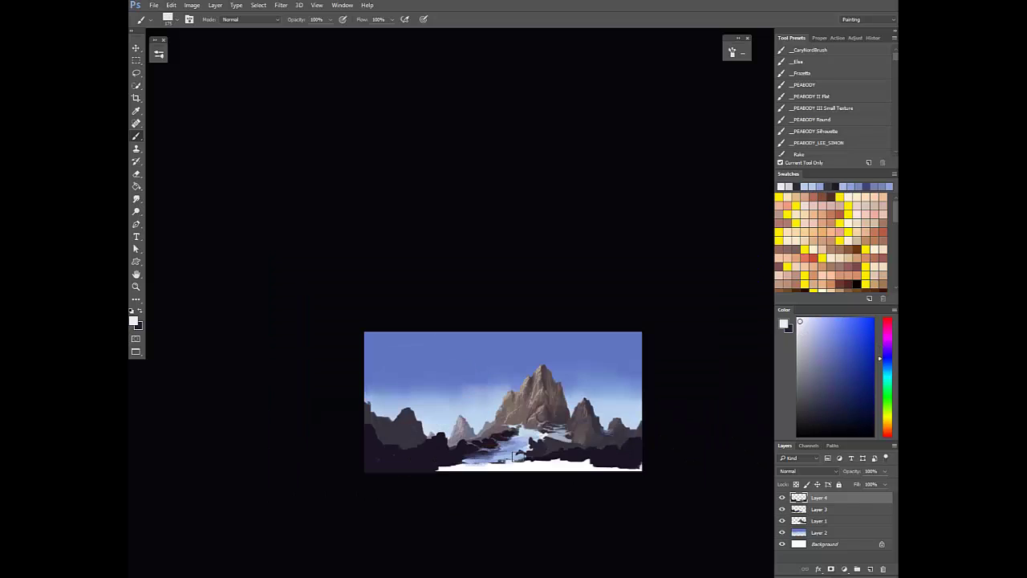
scroll(519, 452, up, 6)
drag(520, 451, 482, 474)
alt+click(534, 444)
key(7)
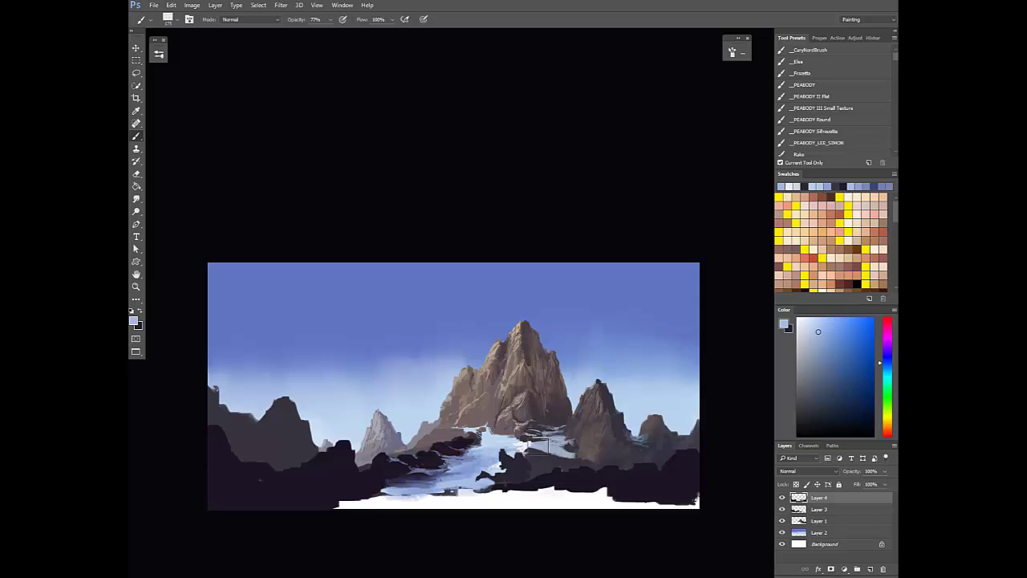
Glaze sampled sky and river blues into the water between the brown peaks at 30% opacity with a larger brush
alt+click(589, 328)
key(3)
key(bracketright)
alt+click(536, 446)
alt+click(551, 444)
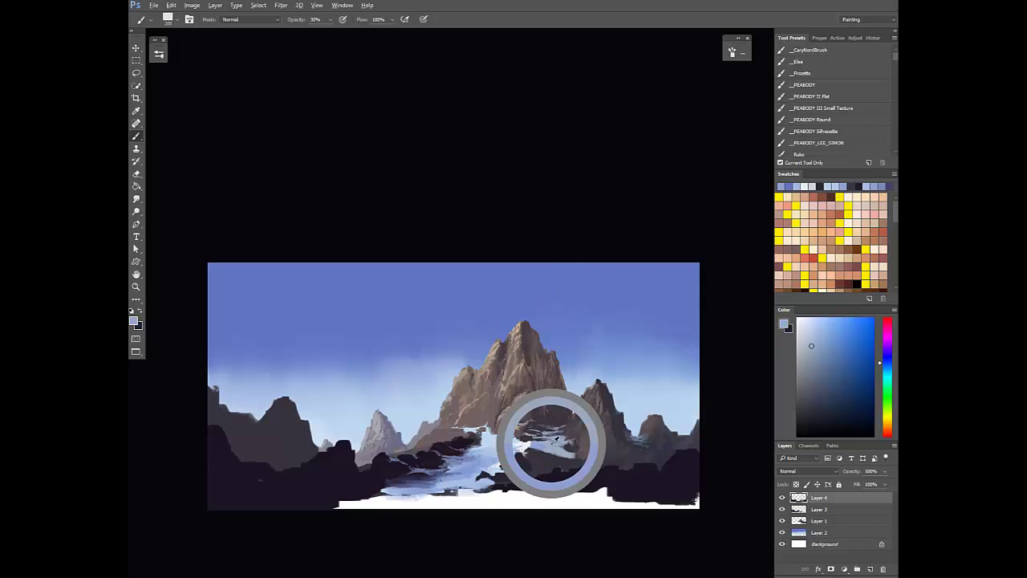
mouse_move(548, 442)
mouse_down()
mouse_move(518, 444)
mouse_move(527, 441)
mouse_up()
alt+click(527, 443)
alt+click(516, 444)
Add near-white highlights to the water at the foot of the main peak at 100% and 70% opacity
key(0)
alt+click(540, 435)
alt+click(539, 439)
key(7)
alt+click(529, 443)
alt+click(531, 440)
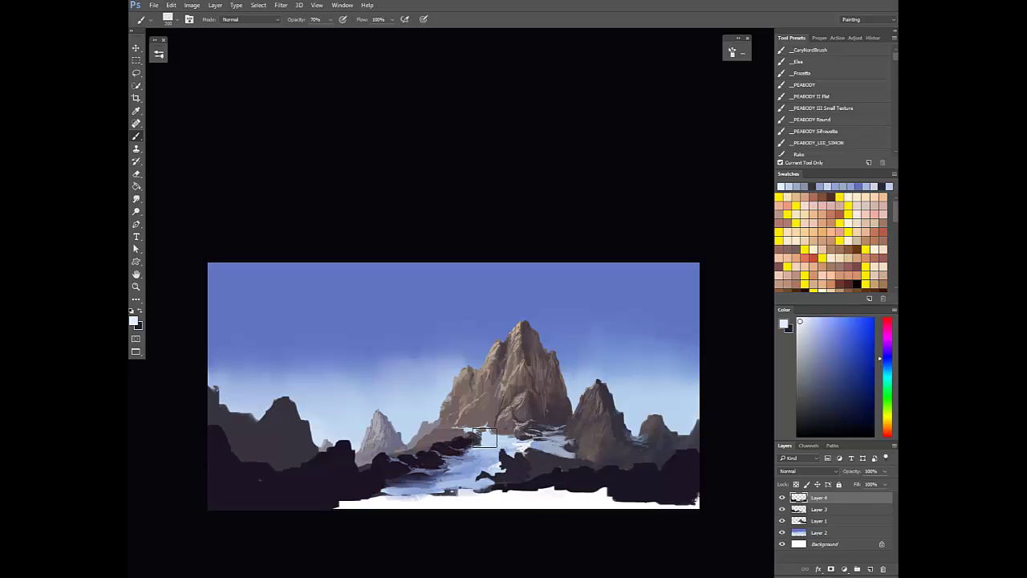
Paint thin pale snow streaks along the low ridge beside the river with a smaller brush, alternating light blue and rock grey
key(bracketleft)
key(3)
key(3)
alt+click(444, 439)
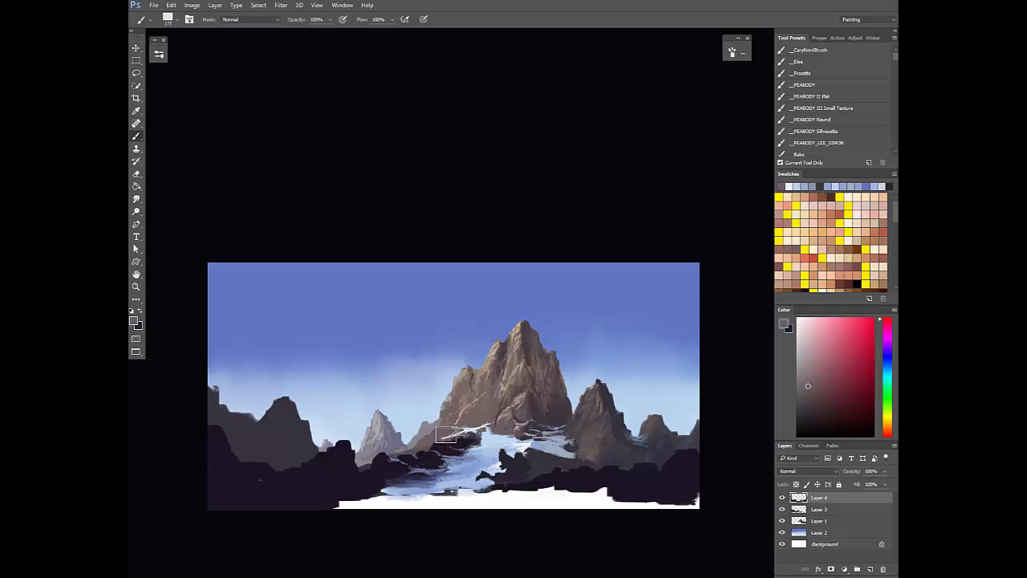
alt+click(476, 452)
alt+click(480, 428)
alt+click(472, 433)
key(0)
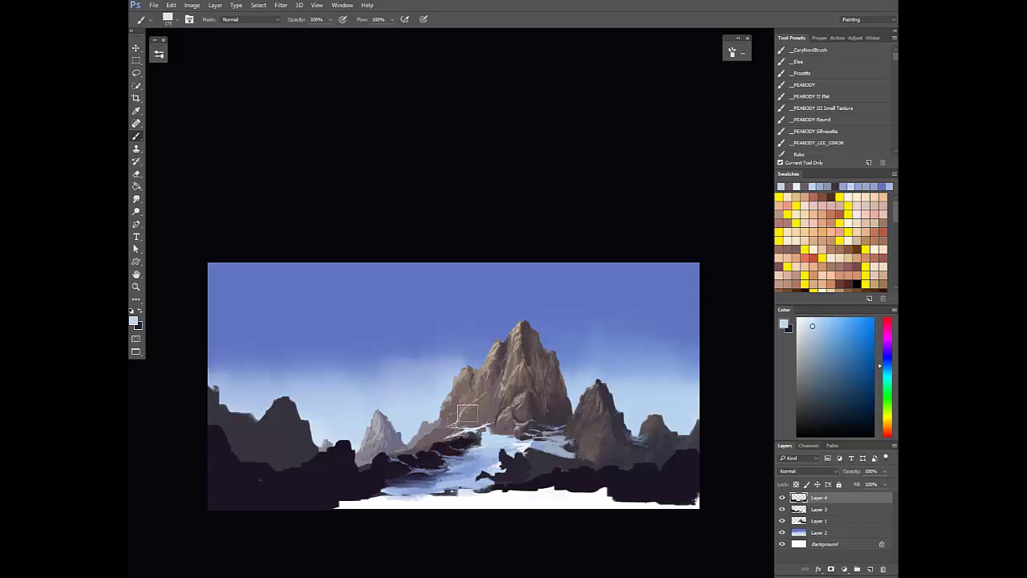
Extend fine near-white snow lines up the lower slope of the main peak, trimming them with sampled rock grey
alt+click(468, 426)
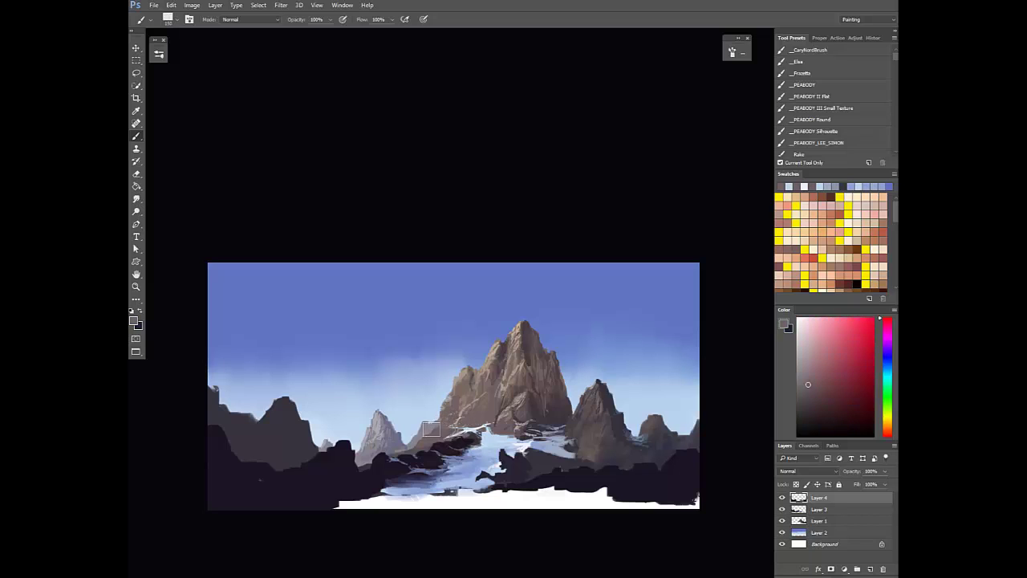
alt+click(440, 421)
alt+click(470, 424)
key(7)
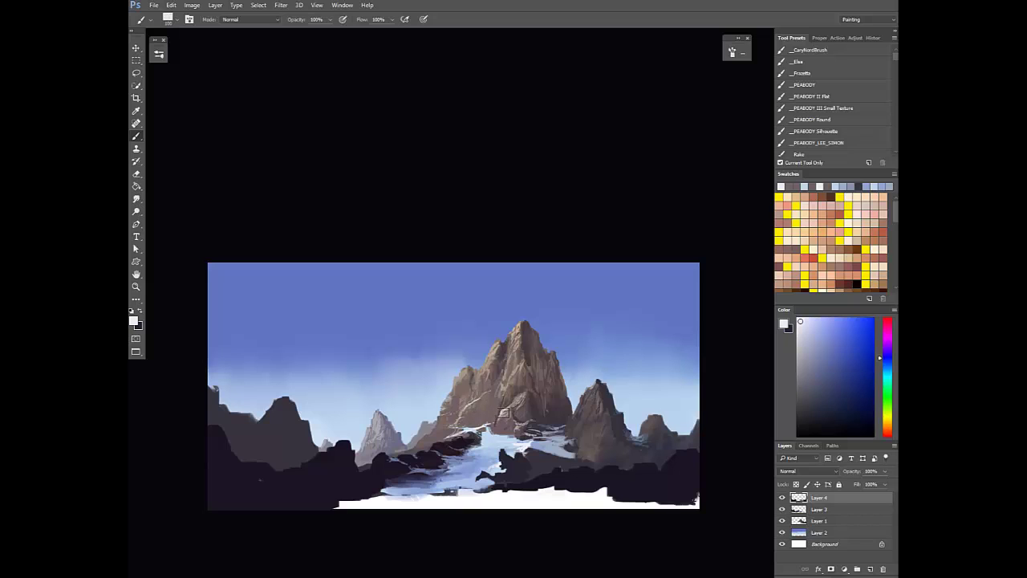
Refine the ridge's snow streaks with sampled light blue at 30% and 100% opacity, checking the canvas flipped
key(F2)
alt+click(439, 431)
key(3)
key(])
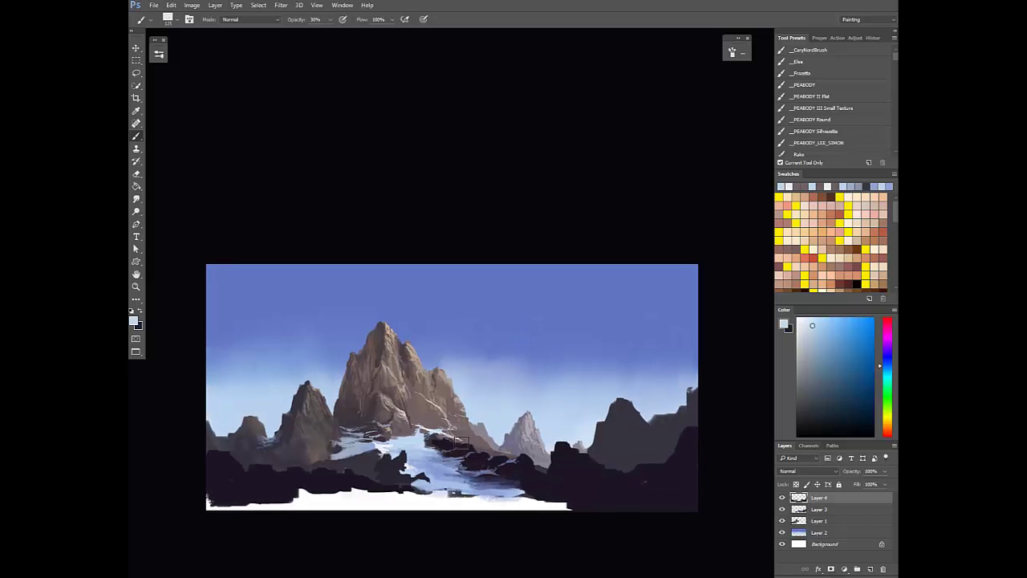
key(h)
key(0)
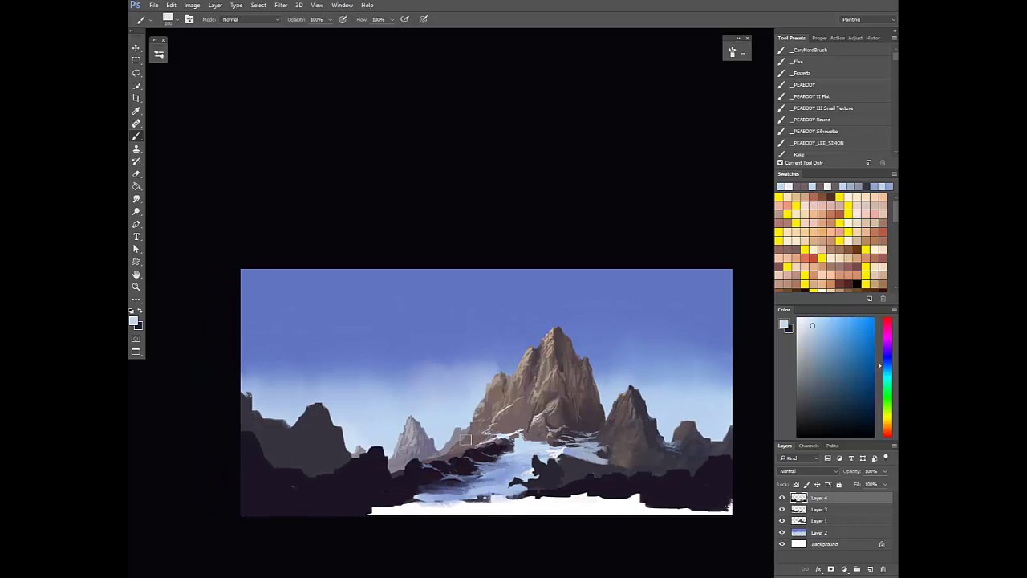
alt+click(471, 436)
key(3)
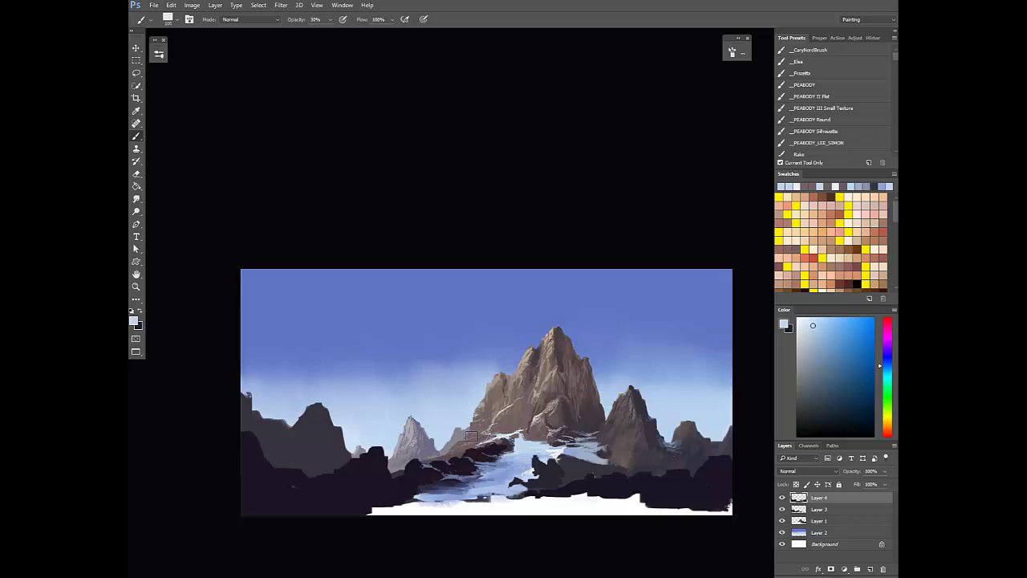
Blend sampled purplish greys into the low ridge between the pale distant peak and the dark rocks
alt+click(438, 453)
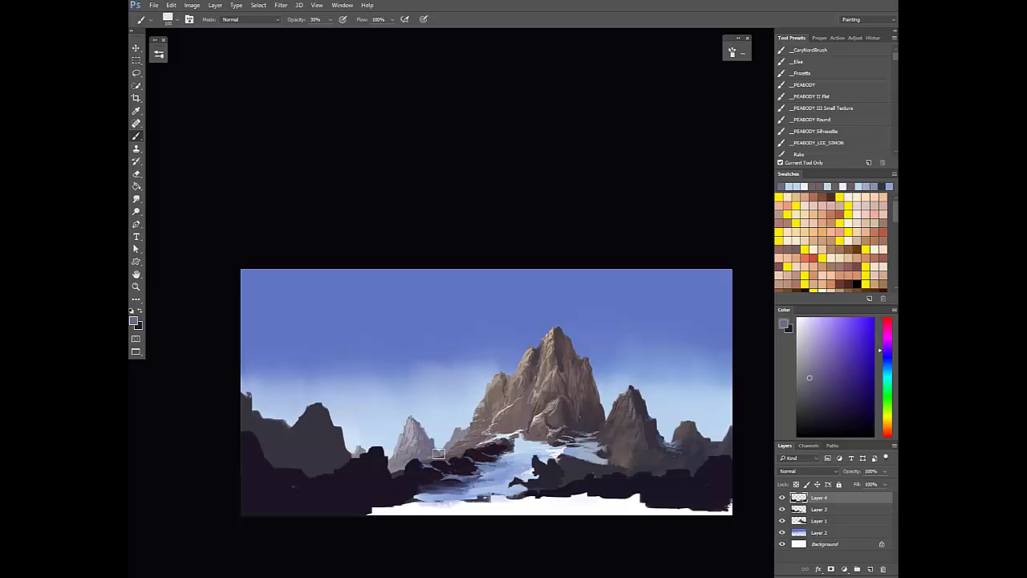
alt+click(450, 449)
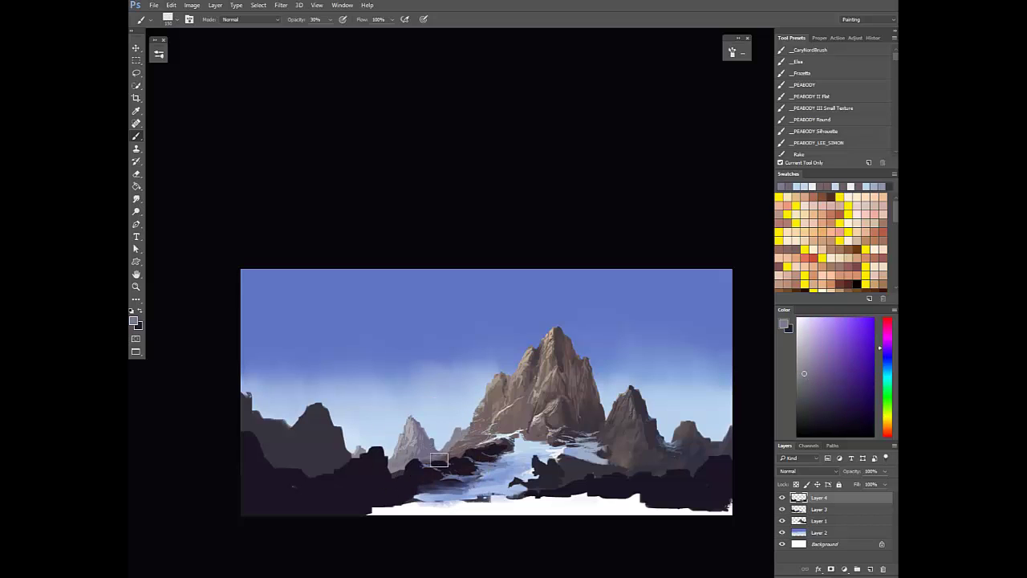
alt+click(438, 459)
alt+click(434, 454)
alt+click(427, 442)
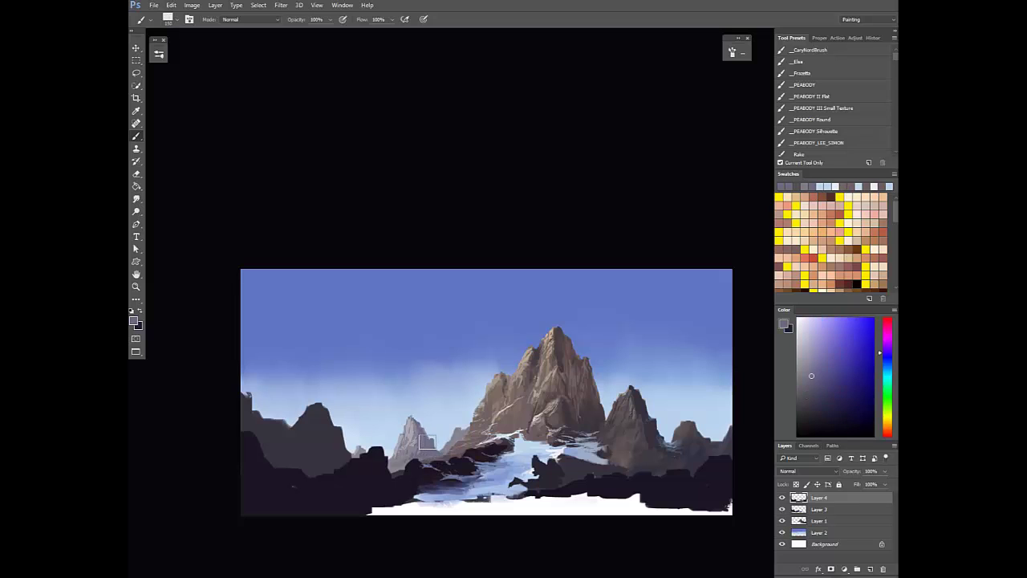
Flip the canvas and rework the upper river edge below the main peak with sampled blues and rock grey
key(ctrl+shift+h)
mouse_move(503, 464)
mouse_down()
mouse_move(468, 461)
mouse_move(526, 466)
mouse_up()
alt+click(532, 489)
key(3)
key(])
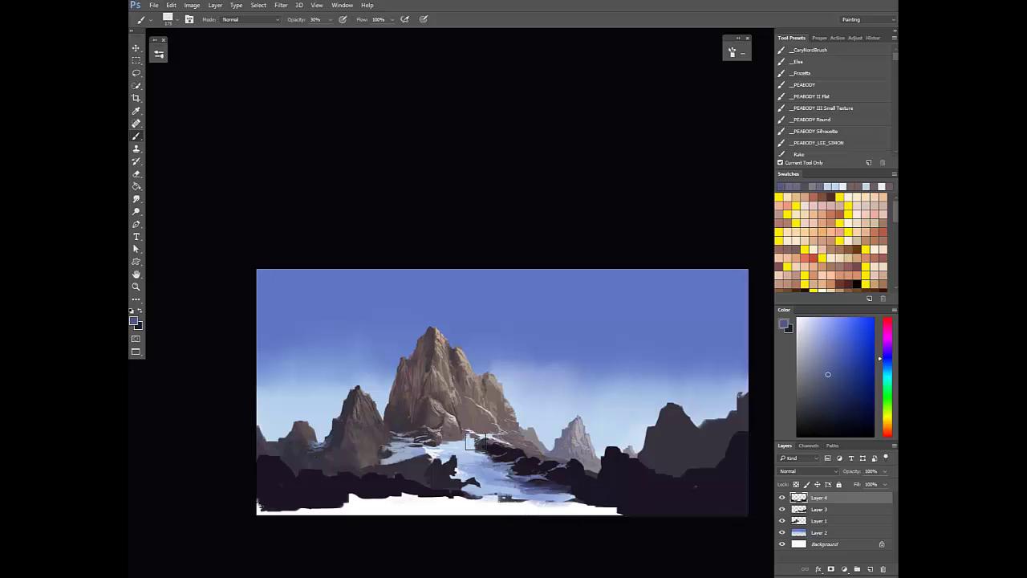
alt+click(464, 442)
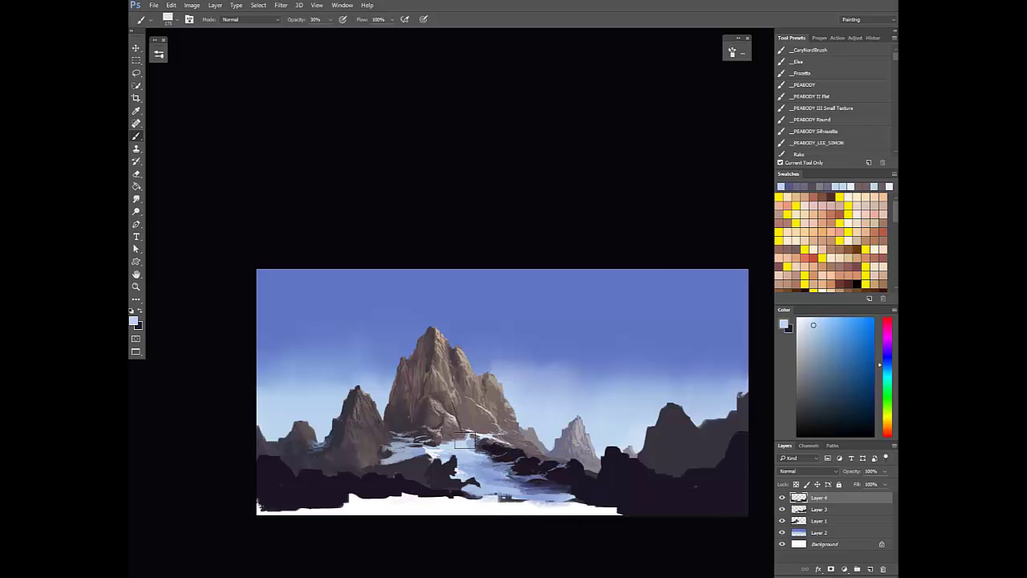
alt+click(459, 440)
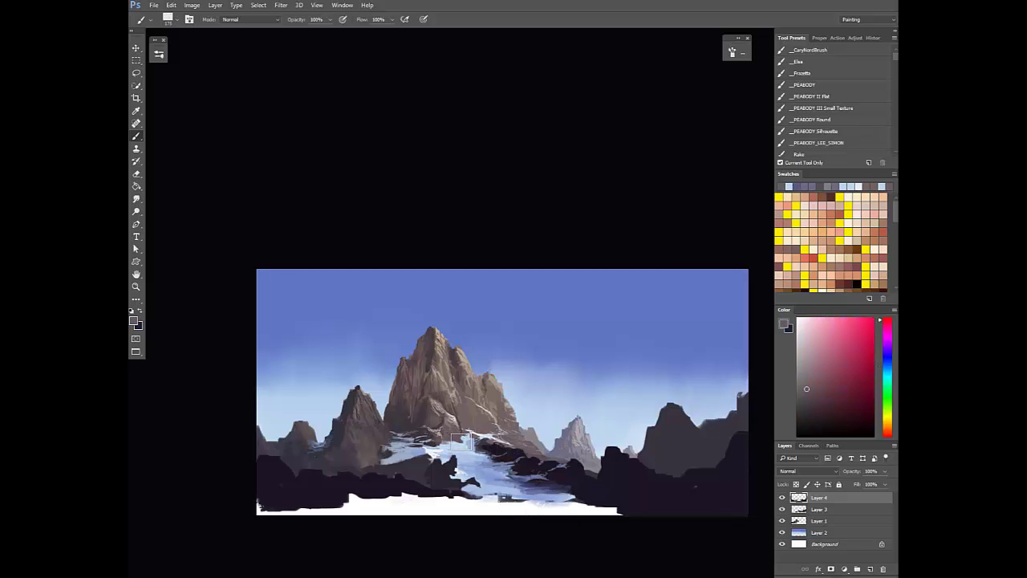
alt+click(454, 438)
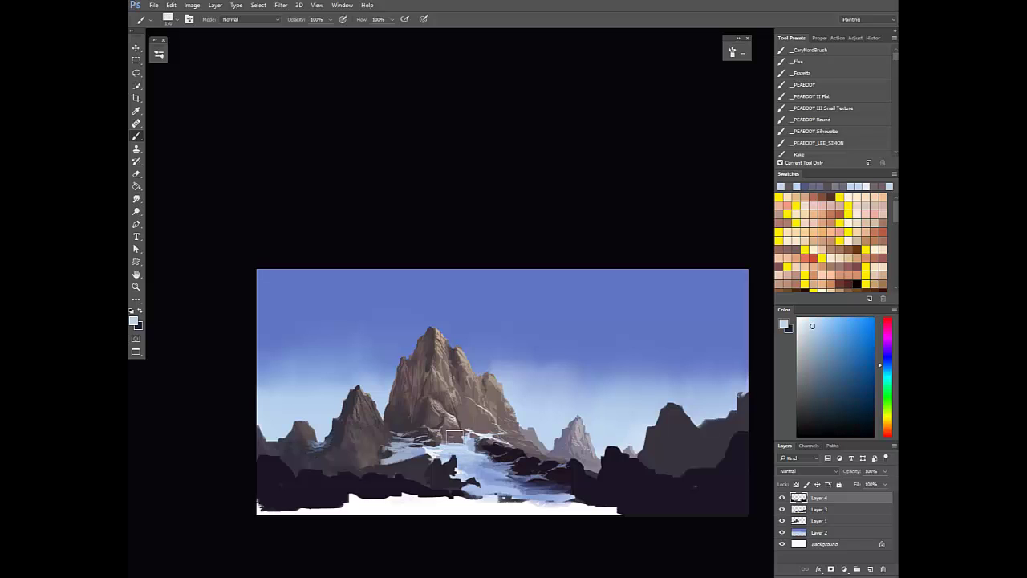
Flip the canvas and retouch the main peak's base with sampled rock browns and greys at 100% opacity, using a smaller brush
key(ctrl+shift+h)
drag(573, 438, 479, 466)
key(bracketleft)
key(bracketleft)
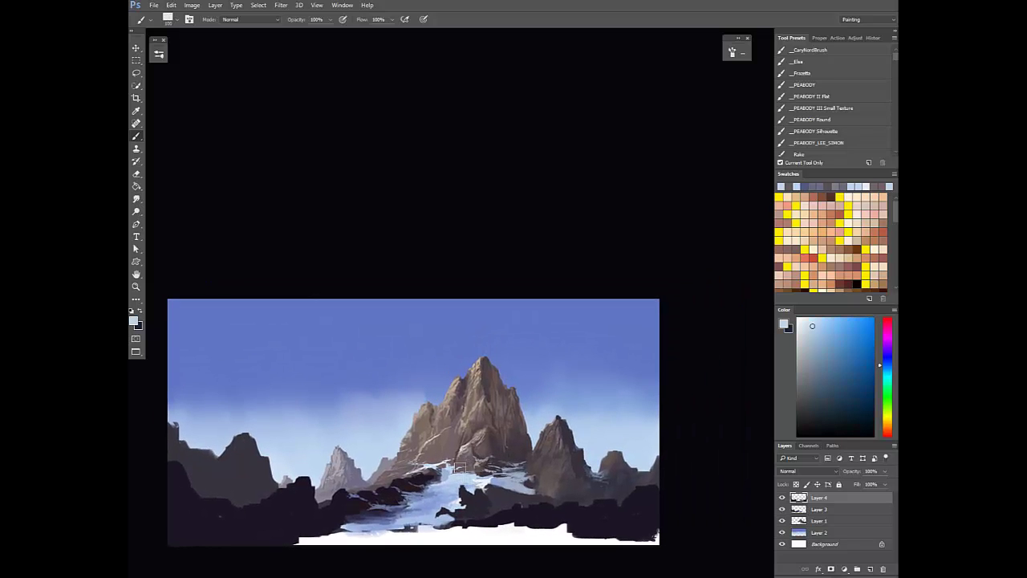
alt+click(465, 448)
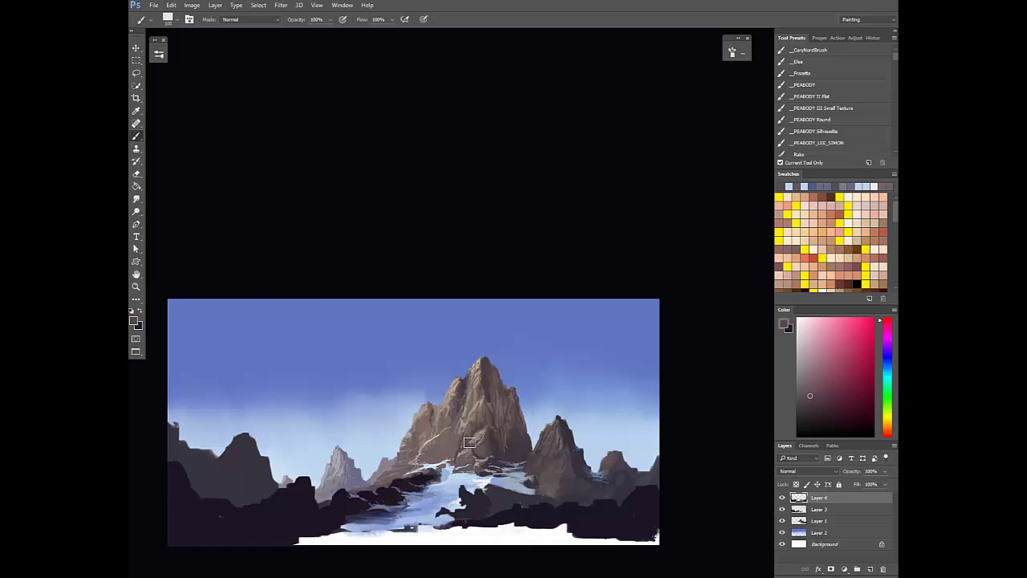
alt+click(474, 454)
alt+click(477, 403)
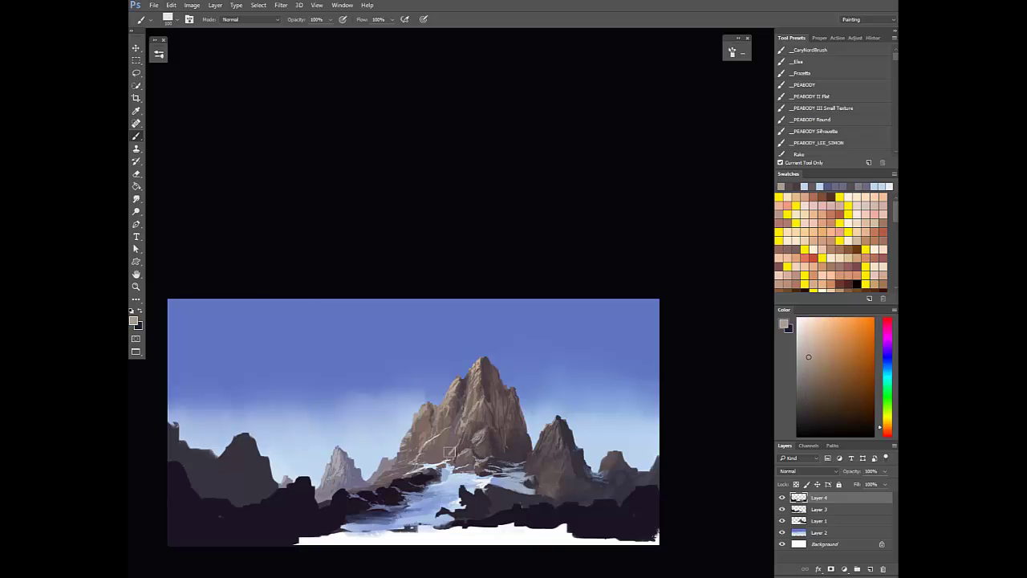
alt+click(456, 455)
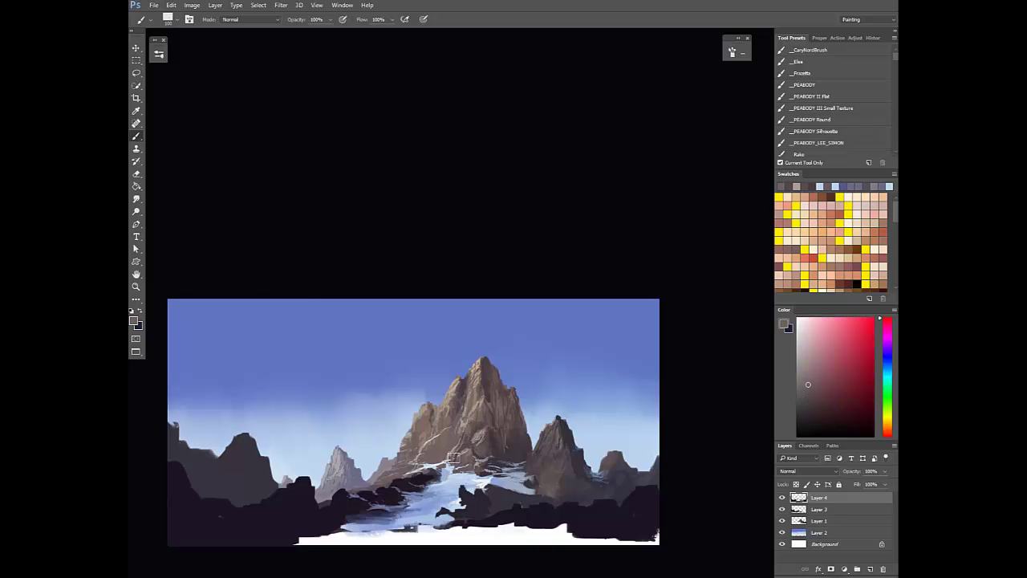
Add small near-white snow marks among the rocks on the main peak's lower face at 100% opacity
alt+click(425, 466)
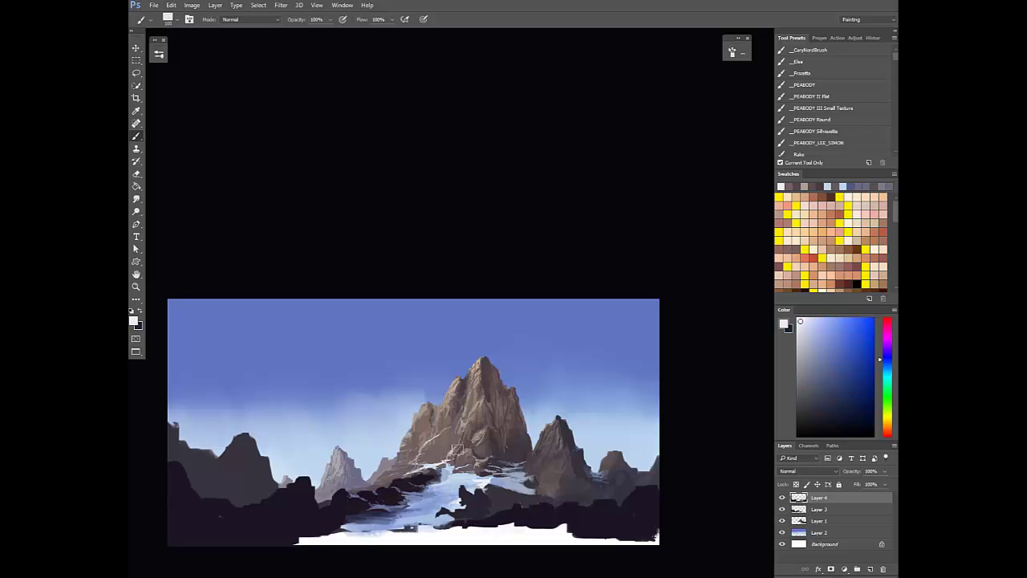
alt+click(452, 454)
alt+click(452, 452)
Shade the snow and waterline at the main peak's foot with sampled grey-blue and dark rock tones at reduced opacity
alt+click(498, 495)
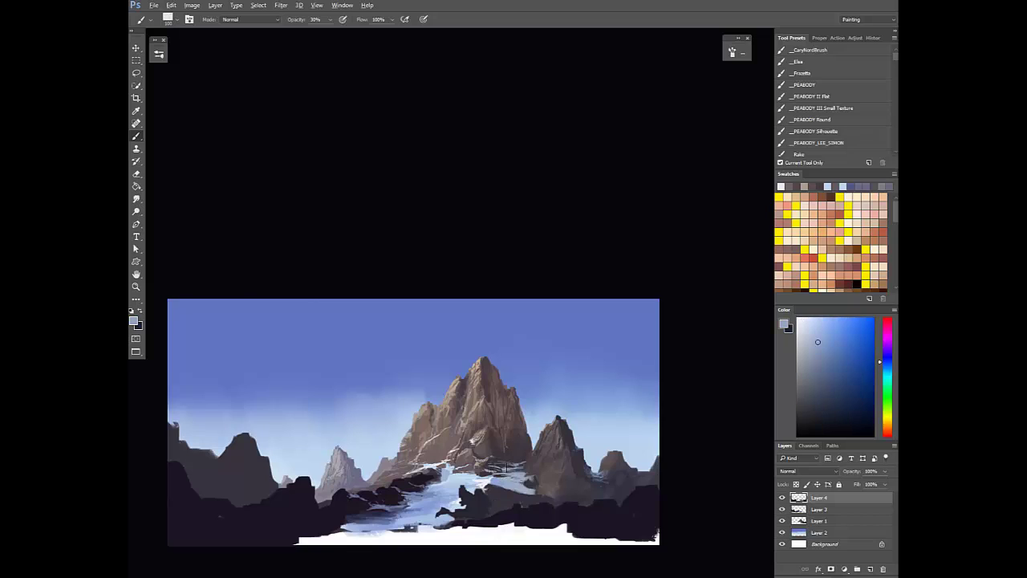
key(7)
key(3)
alt+click(493, 436)
alt+click(475, 461)
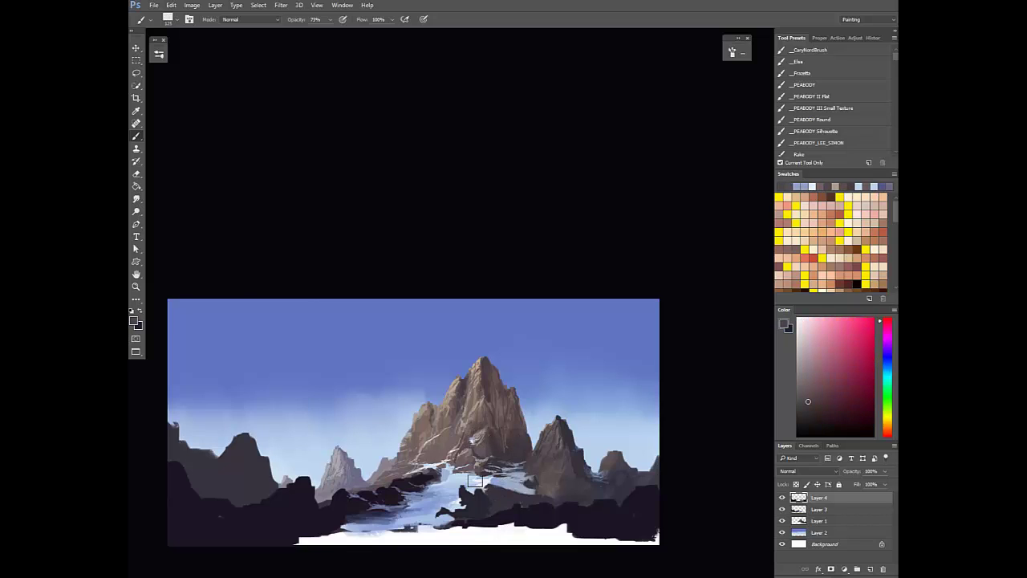
alt+click(447, 477)
key(7)
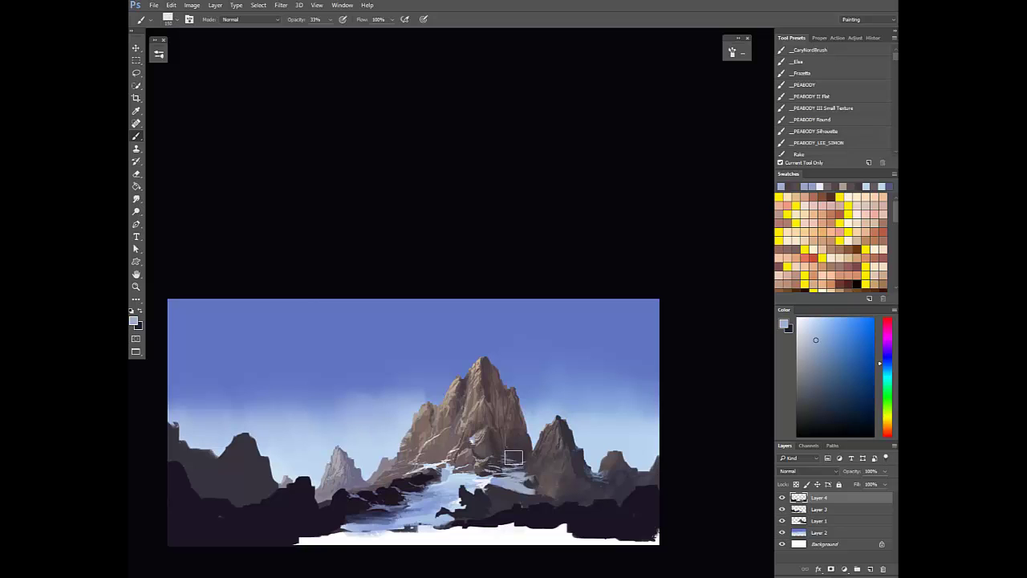
Flip the canvas and rework the snowy slope at the secondary peak's foot with sampled blues and dark greys at 30% opacity
alt+click(511, 456)
key(F2)
drag(419, 484, 510, 473)
alt+click(402, 468)
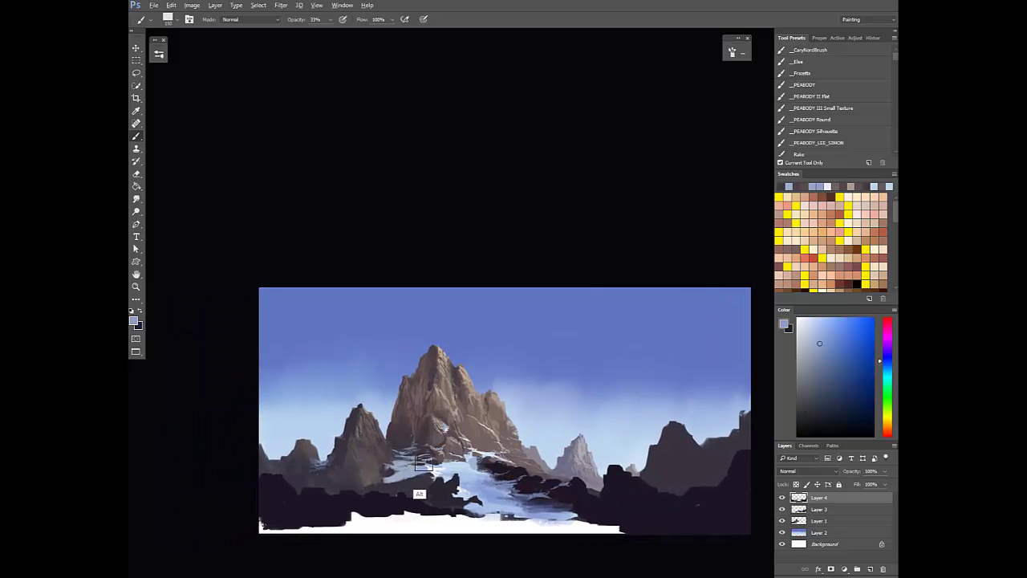
key(3)
alt+click(518, 497)
mouse_move(415, 471)
mouse_down()
mouse_move(391, 478)
mouse_move(412, 484)
mouse_move(380, 473)
mouse_move(374, 485)
mouse_move(381, 478)
mouse_up()
alt+click(407, 473)
alt+click(397, 481)
alt+click(404, 481)
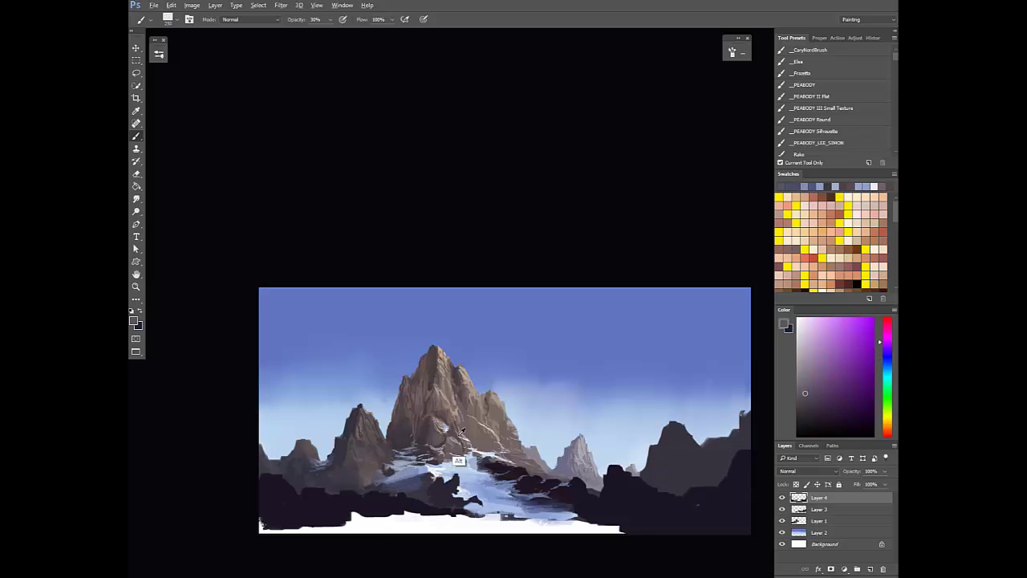
Flip the canvas and touch up the snow below the main peak with sampled near-white and rock grey
alt+click(447, 455)
alt+click(433, 467)
key(7)
scroll(429, 466, down, 2)
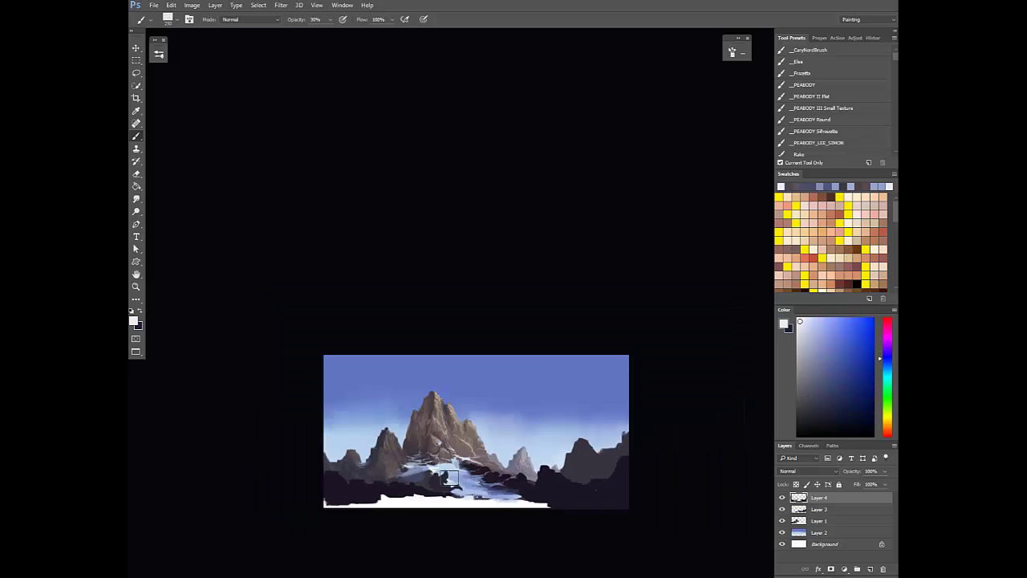
key(3)
alt+click(489, 458)
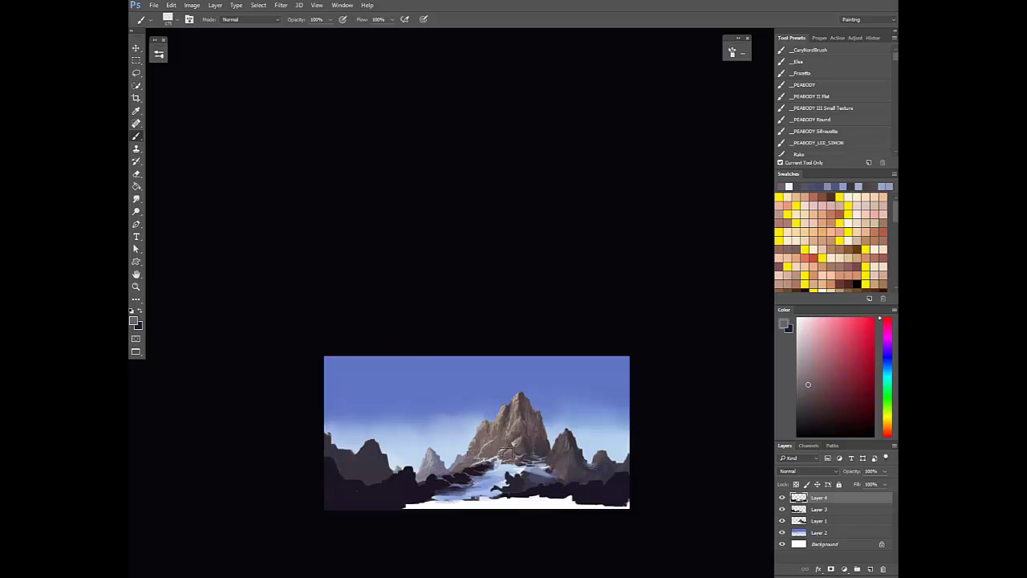
alt+click(498, 484)
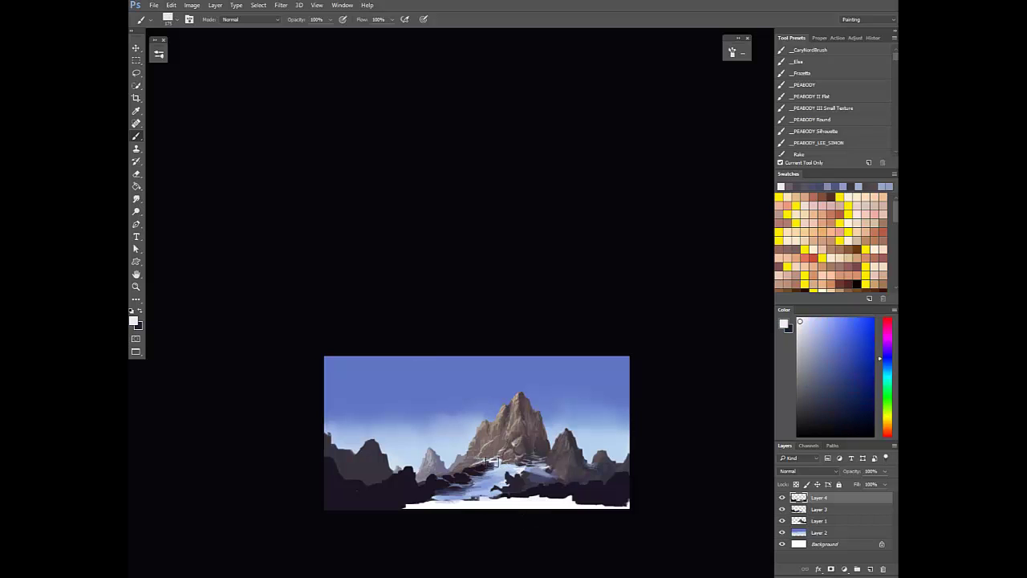
Build up a near-black rock outcrop on the river's upper bank at 100% opacity, flipping the canvas to extend it
alt+click(487, 461)
alt+click(486, 463)
alt+click(489, 468)
alt+click(484, 466)
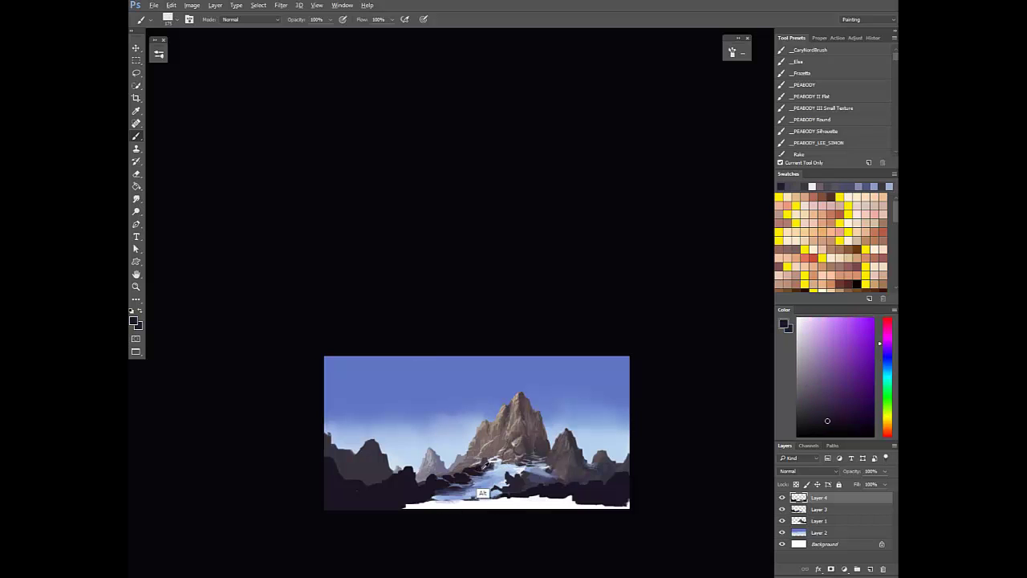
alt+click(485, 465)
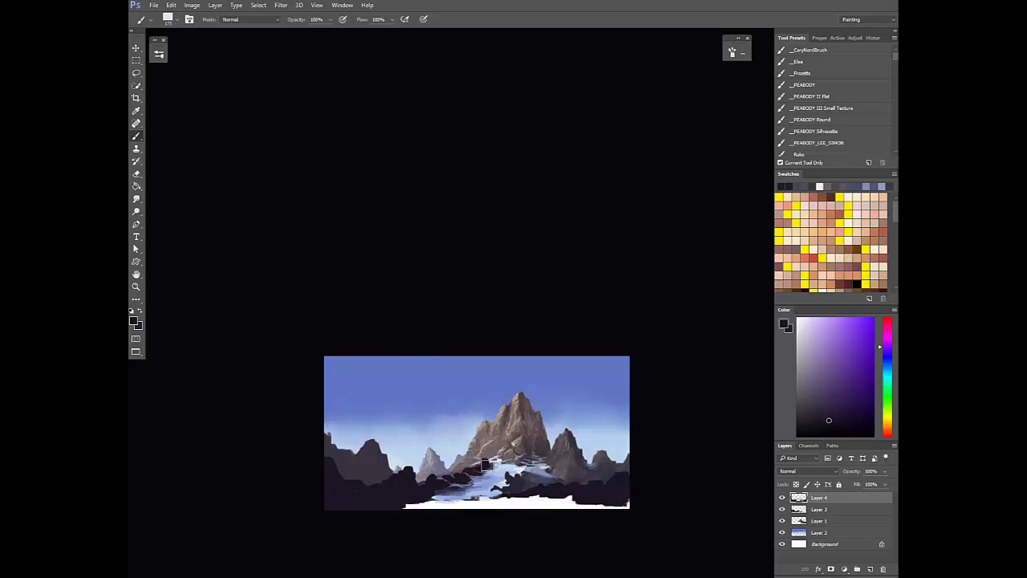
key(ctrl+shift+h)
drag(495, 452, 538, 456)
ctrl+click(536, 456)
Flip the canvas and refine the main peak's faces with a lightened pale beige and sampled dark grey
alt+click(495, 441)
drag(807, 344, 807, 340)
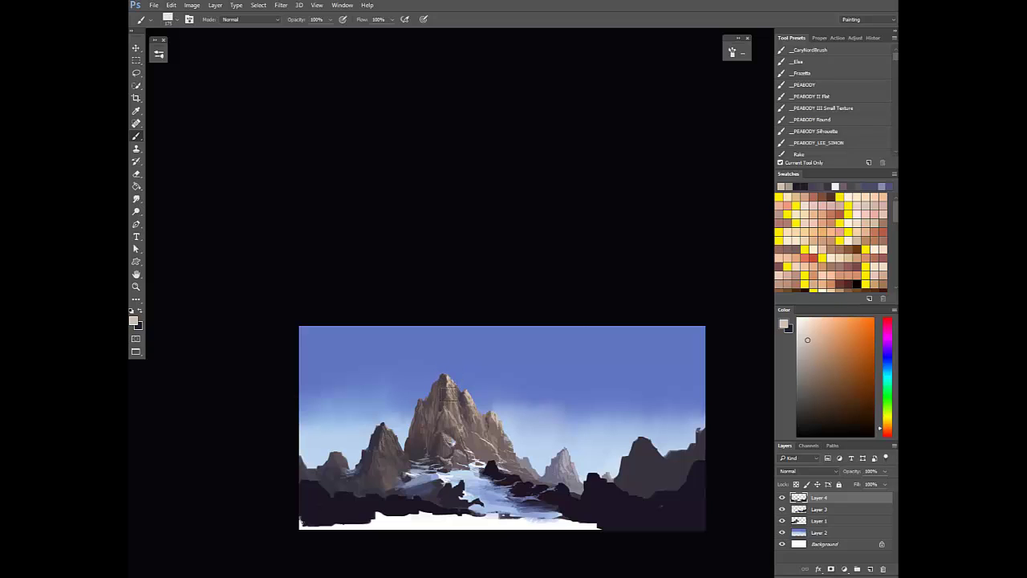
key(ctrl+shift+h)
drag(527, 419, 511, 412)
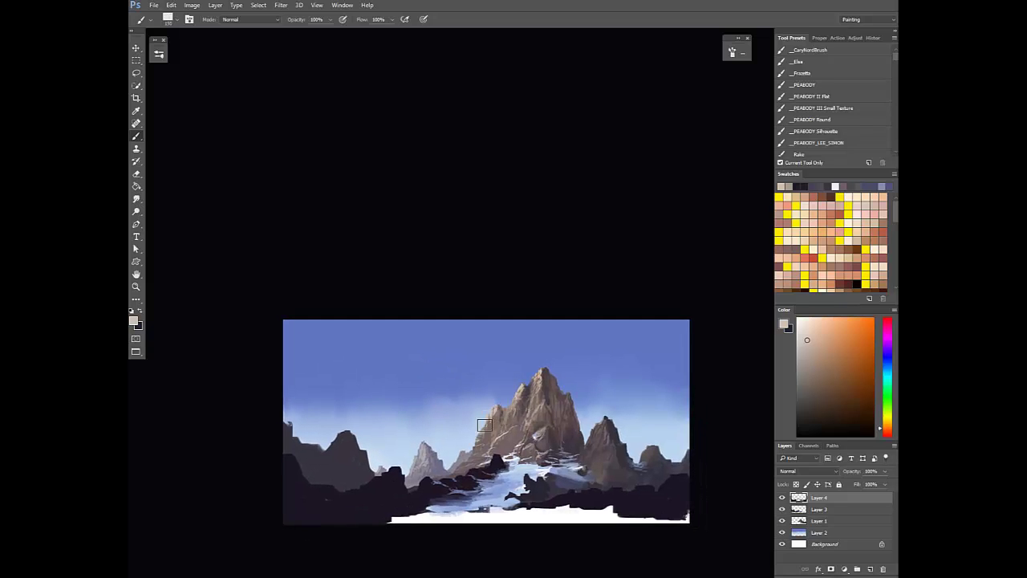
alt+click(527, 412)
key(3)
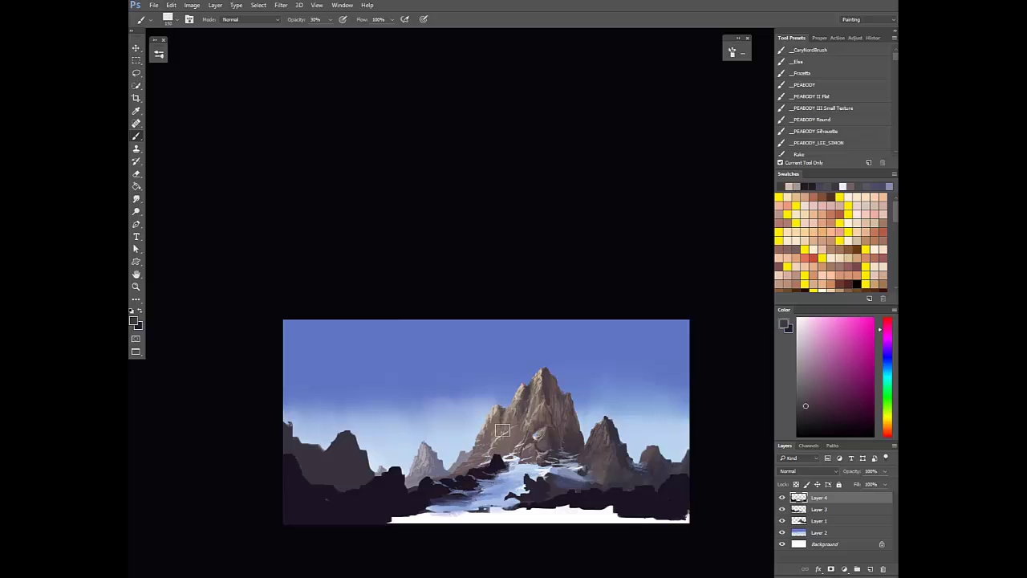
key(7)
Sharpen the secondary peak's rock planes with sampled dark greys at 100% opacity, softening its base at 30%
alt+click(609, 432)
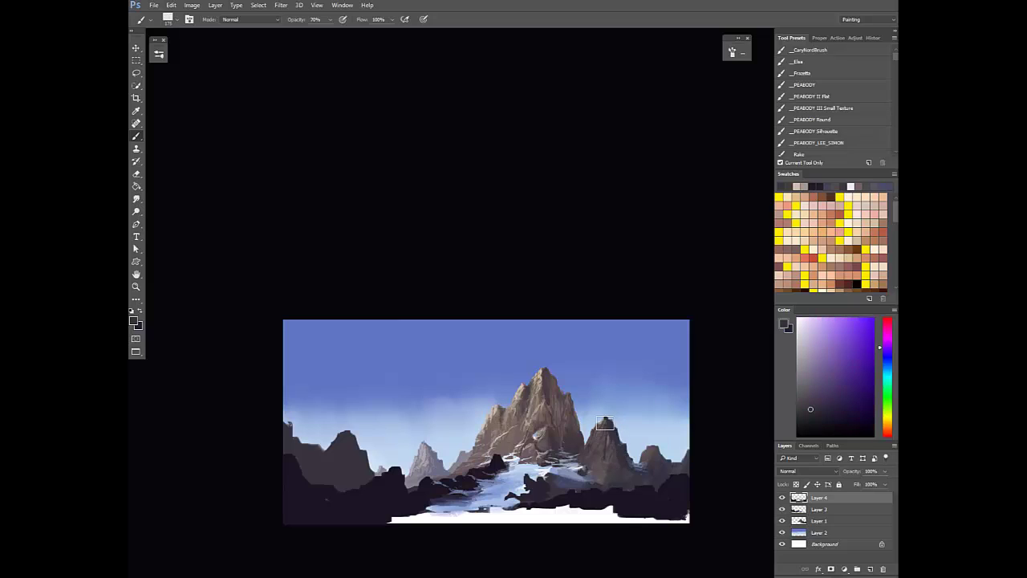
key(0)
alt+click(600, 430)
mouse_move(601, 431)
mouse_down()
mouse_move(609, 469)
mouse_move(618, 463)
mouse_move(619, 478)
mouse_move(662, 472)
mouse_up()
alt+click(600, 450)
alt+click(618, 480)
key(3)
Reshape the small outer peak beside the secondary peak into a steeper silhouette with sampled greys at 100% opacity
alt+click(647, 452)
key(0)
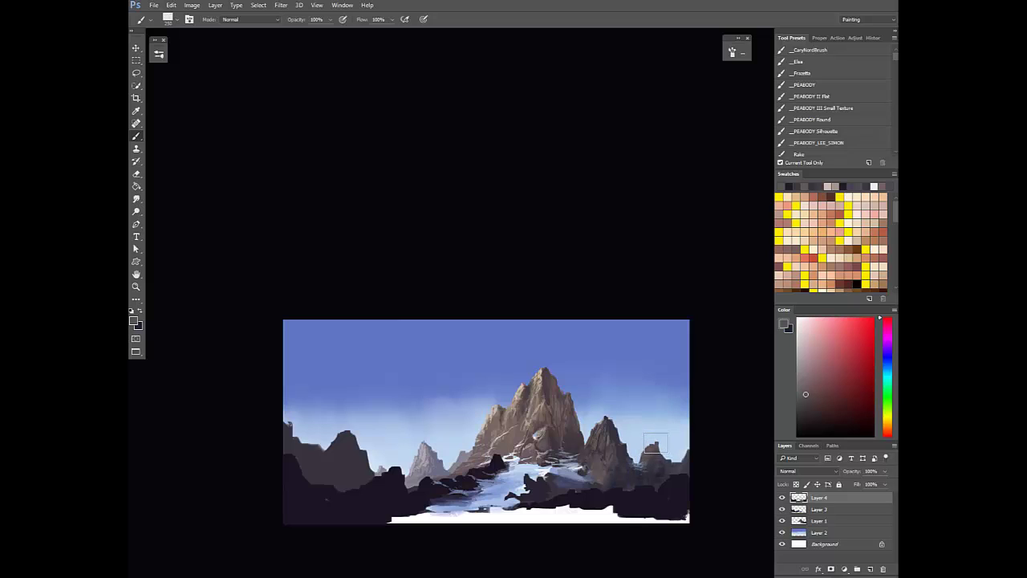
alt+click(657, 446)
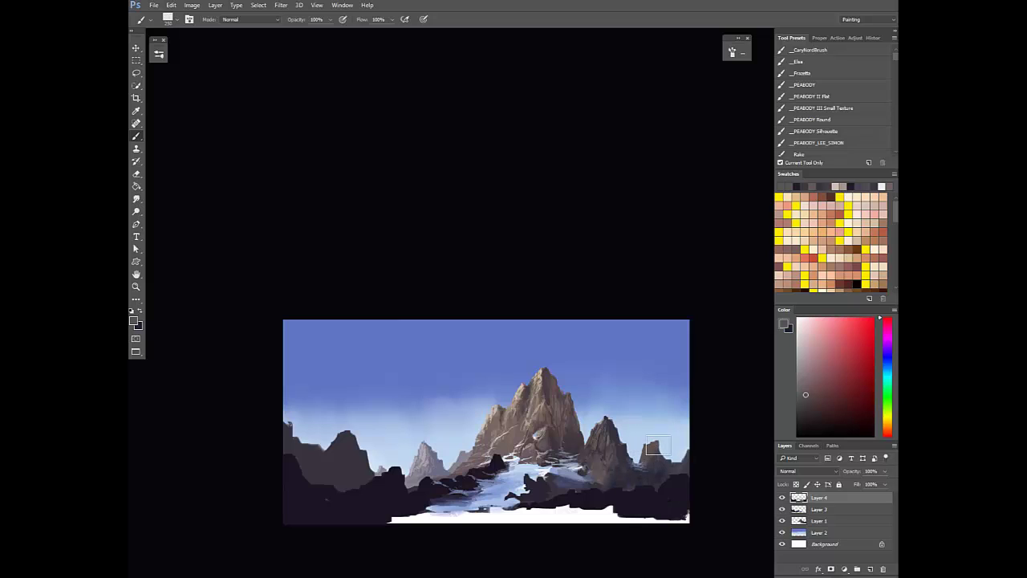
alt+click(616, 431)
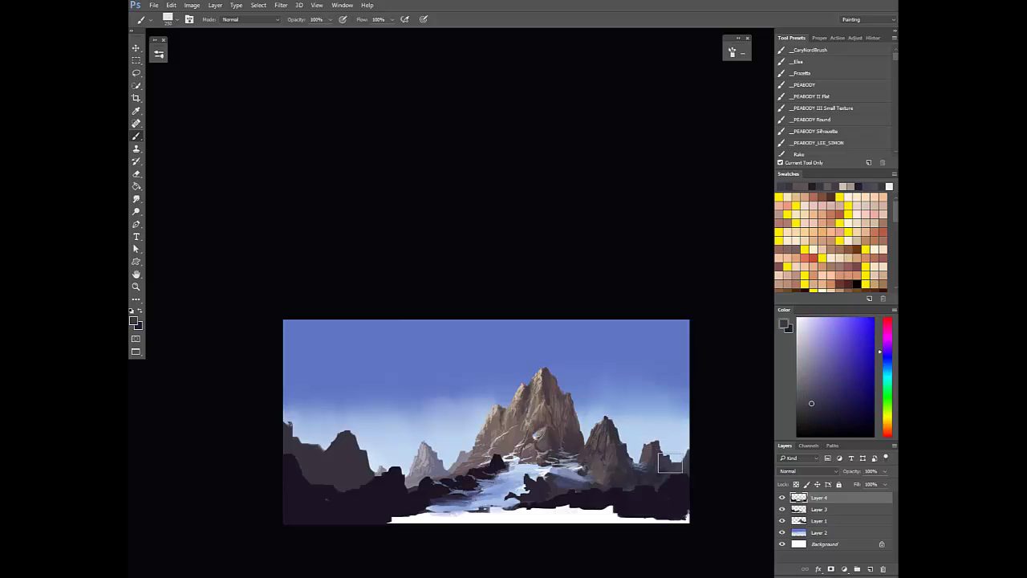
Shade the small outer peak's body and base with sampled dark blue-greys, alternating 30% and 100% opacity
alt+click(666, 465)
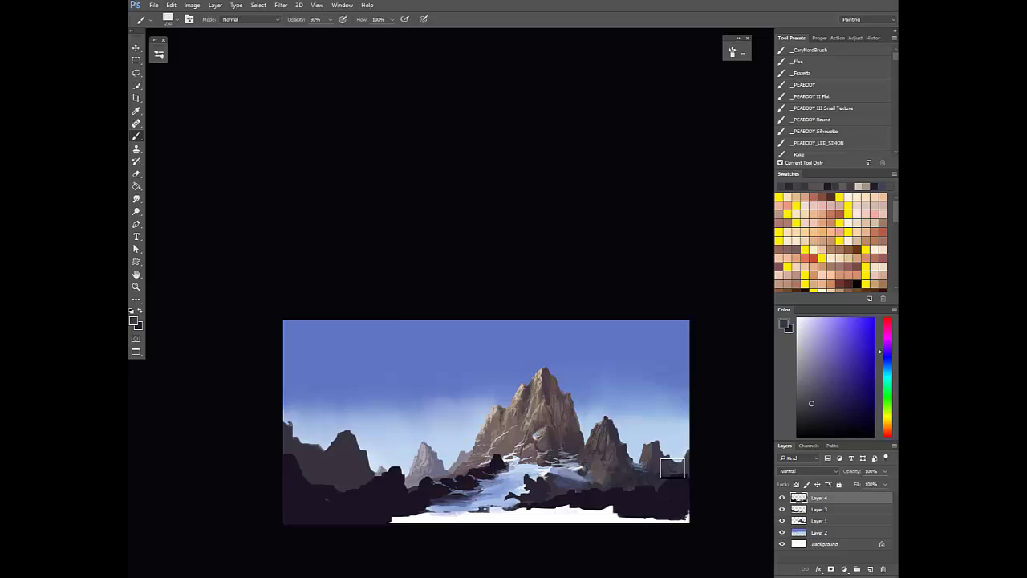
alt+click(651, 464)
drag(650, 462, 647, 457)
alt+click(659, 468)
key(0)
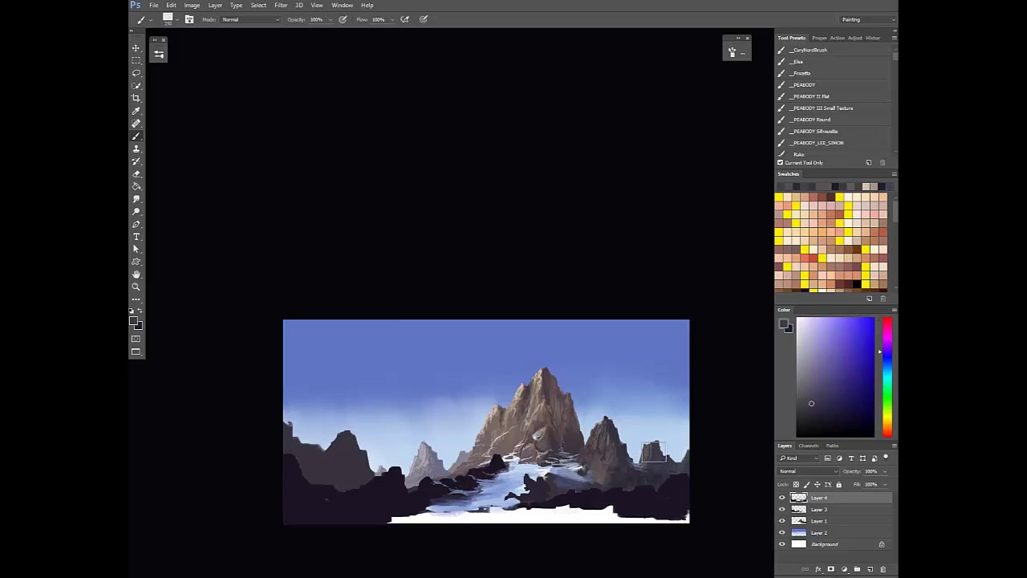
alt+click(654, 457)
alt+click(659, 462)
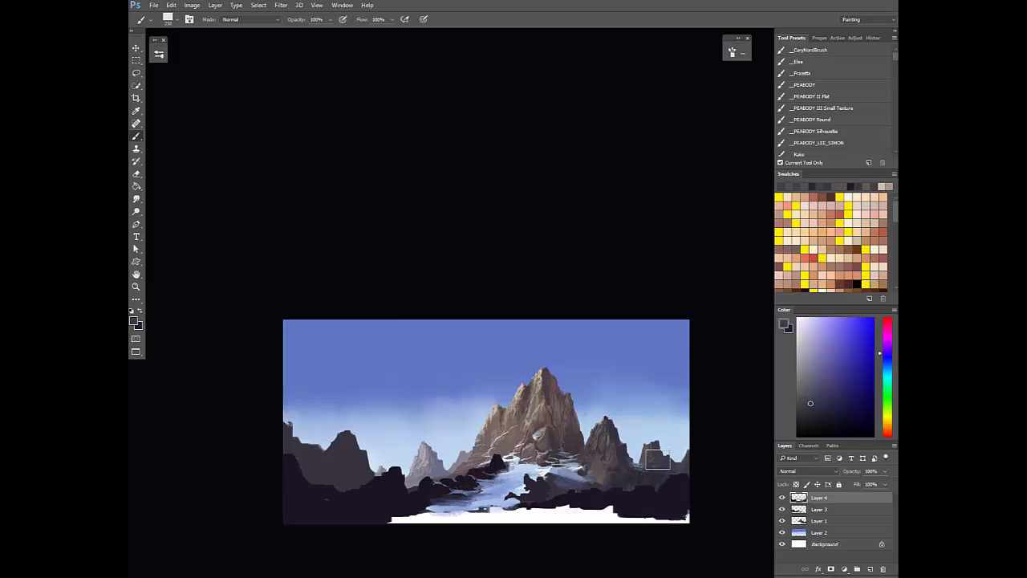
alt+click(658, 459)
Flip the canvas and retouch the slopes of the small outer peak and secondary peak with sampled dark greys, using a smaller brush
scroll(671, 437, down, 3)
key(ctrl+shift+h)
scroll(440, 437, left, 1)
scroll(437, 433, up, 5)
alt+click(443, 450)
key(bracketleft)
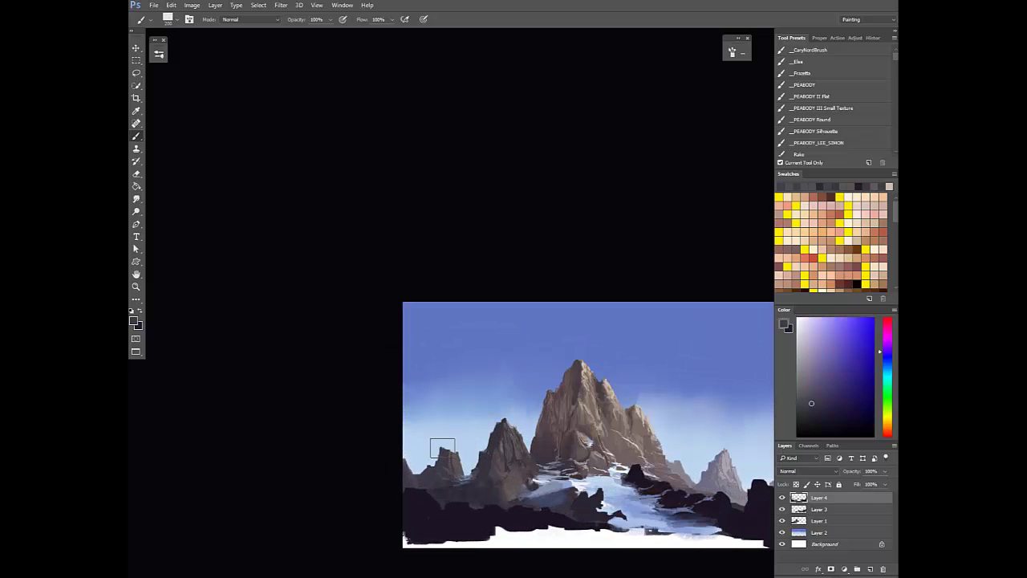
alt+click(498, 425)
alt+click(497, 441)
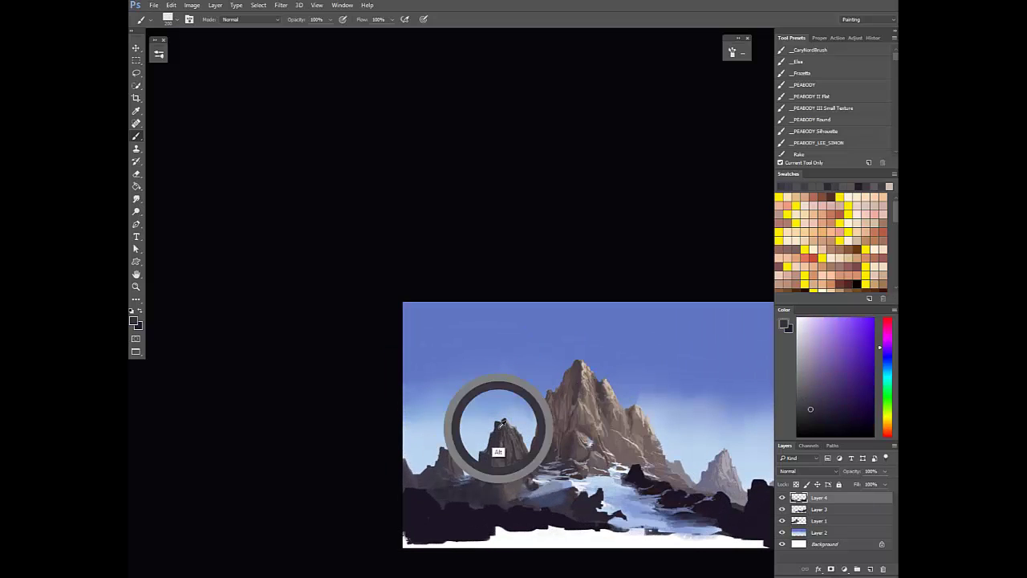
Retouch the main peak's shoulder with dark sampled rock tones at 73% opacity
key(3)
key(3)
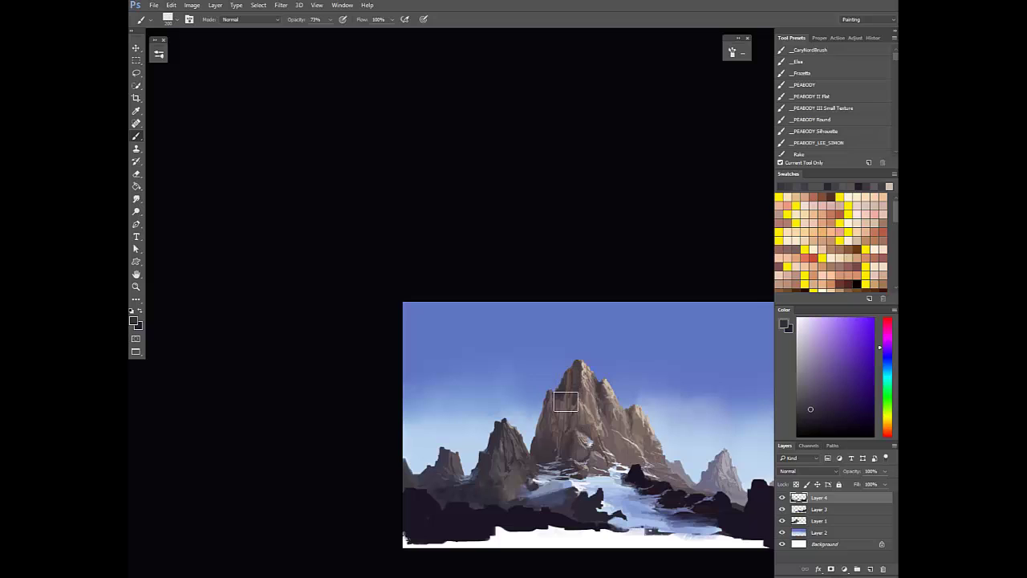
alt+click(560, 397)
scroll(582, 416, down, 6)
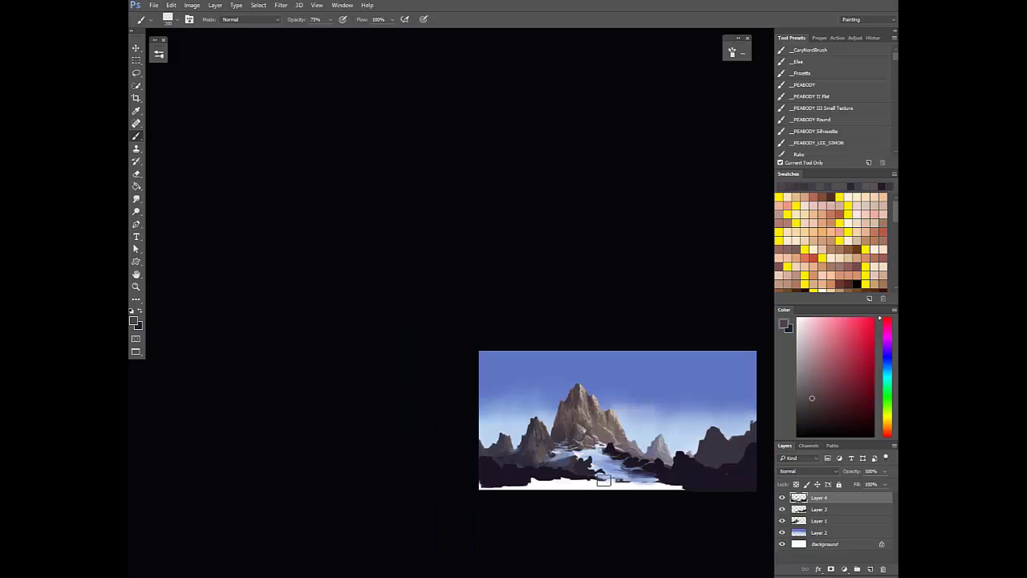
Flip the canvas and extend the foreground hill's crest into a jagged point with sampled near-black at 100% opacity
scroll(633, 464, up, 3)
mouse_move(634, 464)
mouse_down()
mouse_move(537, 445)
mouse_move(581, 451)
mouse_up()
key(F2)
scroll(521, 444, up, 2)
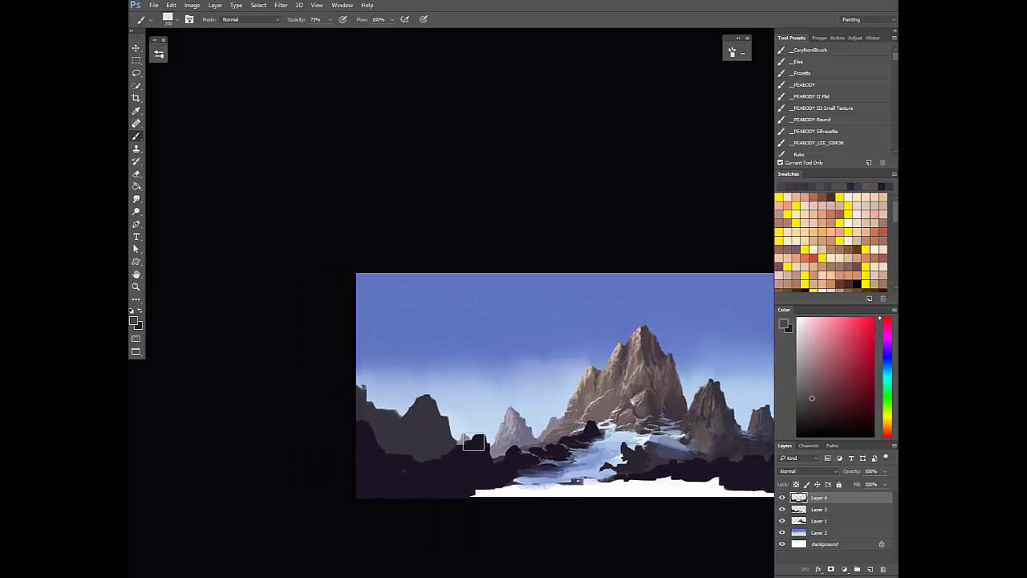
alt+click(475, 443)
key(e)
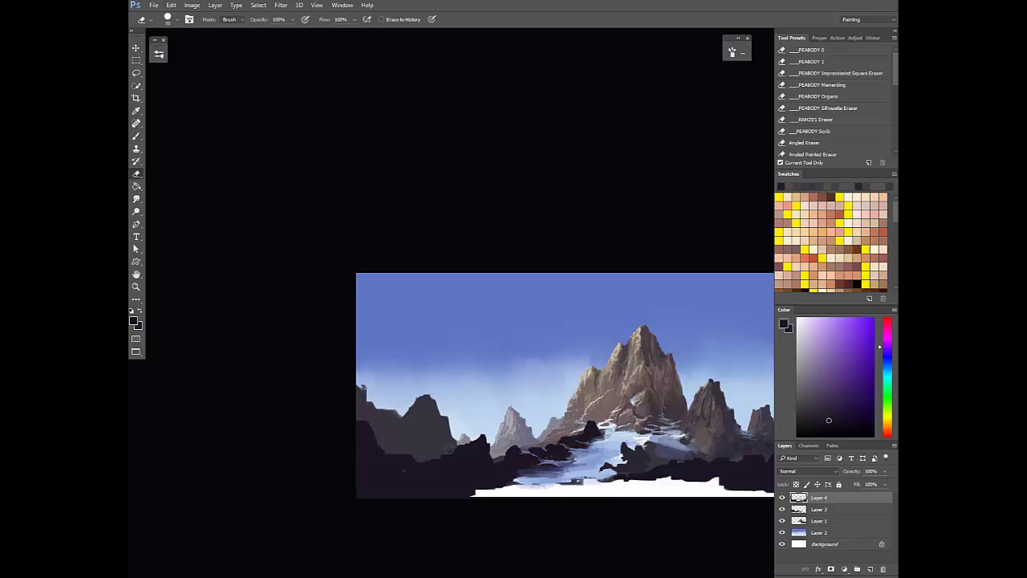
key(b)
alt+click(442, 468)
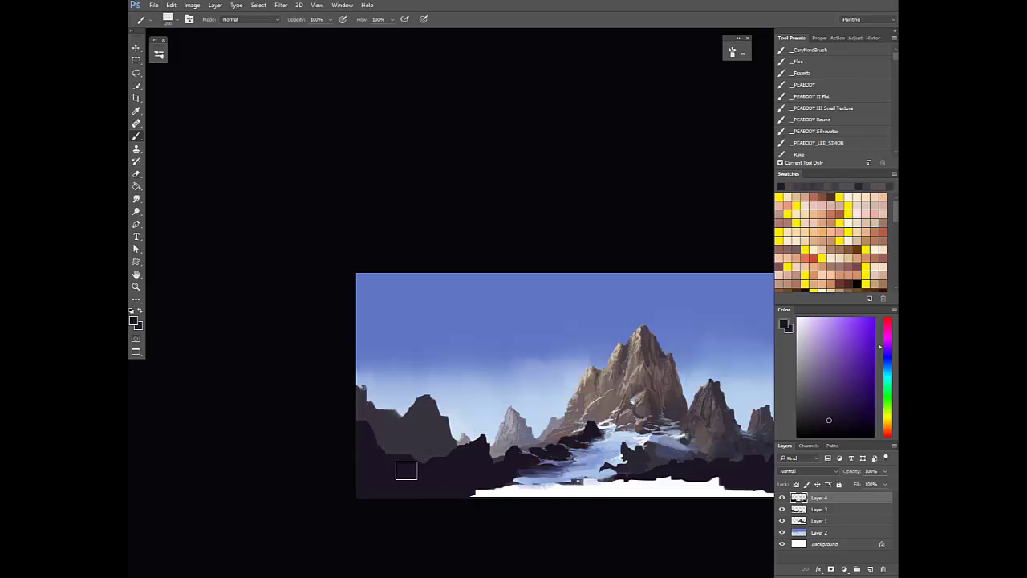
alt+click(534, 457)
Create a new layer clipped to the foreground layer and brush dark plum texture over the hill with a much larger brush at 10% opacity
key(ctrl+shift+alt+n)
key(ctrl+alt+g)
alt+click(671, 430)
key(bracketright)
key(bracketright)
key(bracketright)
key(bracketright)
key(bracketright)
key(1)
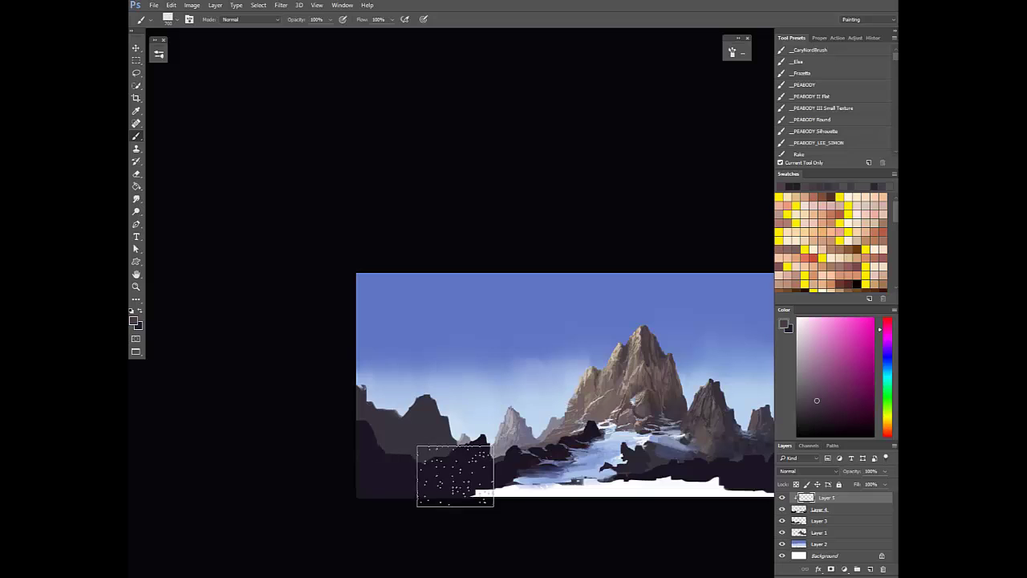
mouse_move(454, 475)
mouse_down()
mouse_move(435, 481)
mouse_move(520, 470)
mouse_move(447, 479)
mouse_move(375, 444)
mouse_move(461, 482)
mouse_move(398, 492)
mouse_move(458, 487)
mouse_move(429, 493)
mouse_up()
Shift the colour to a warm red-brown, flip the canvas and brush faint texture across the foreground hill with a slightly smaller brush
click(887, 434)
key(ctrl+shift+h)
key(bracketleft)
drag(631, 491, 701, 486)
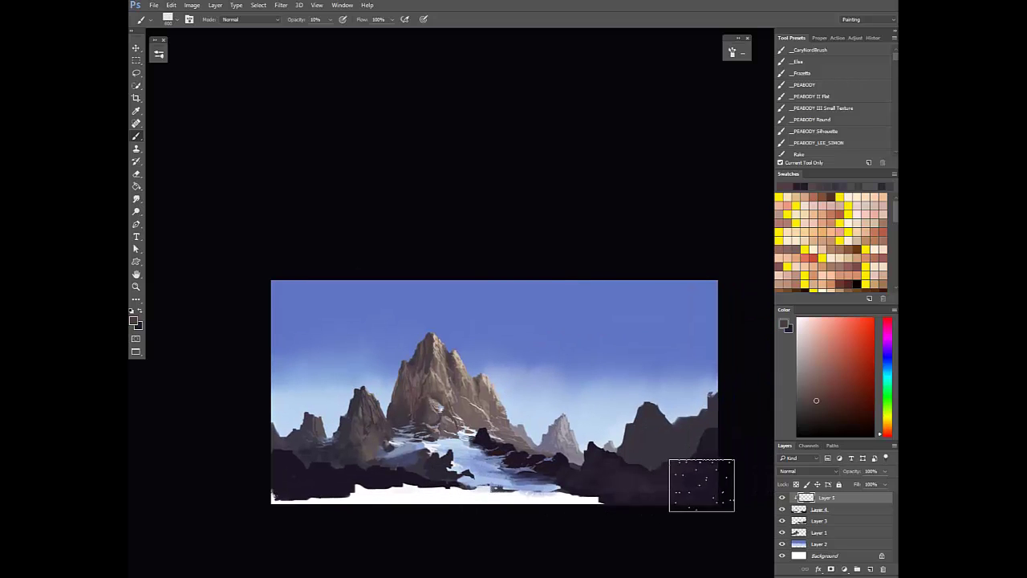
Carve near-black rock forms into the textured foreground hill with a smaller brush, varying opacity and setting flow to 30%
alt+click(622, 493)
key(0)
key(bracketleft)
key(bracketleft)
key(bracketleft)
mouse_move(624, 477)
mouse_down()
mouse_move(641, 479)
mouse_move(636, 486)
mouse_up()
key(7)
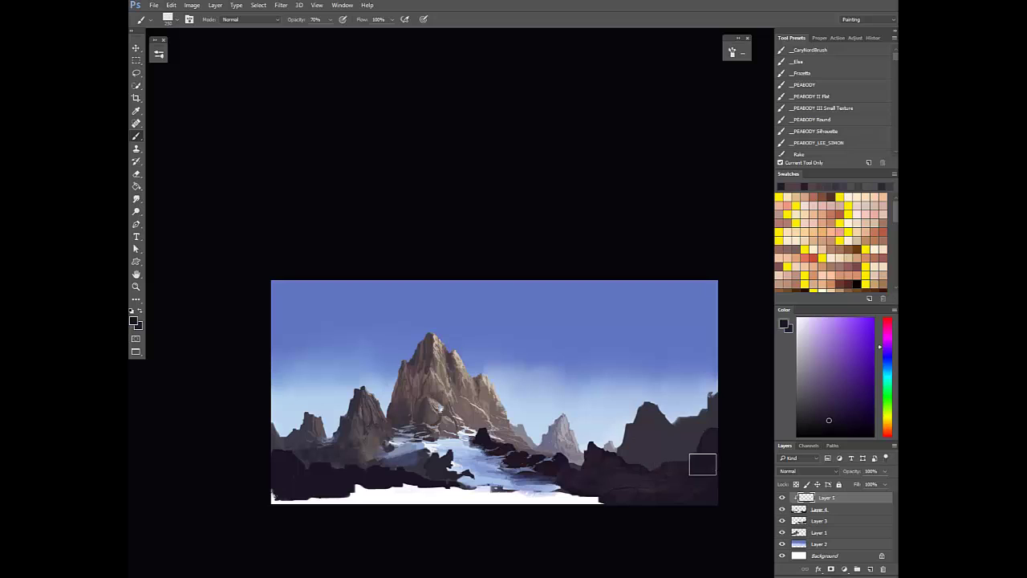
key(shift+3)
key(0)
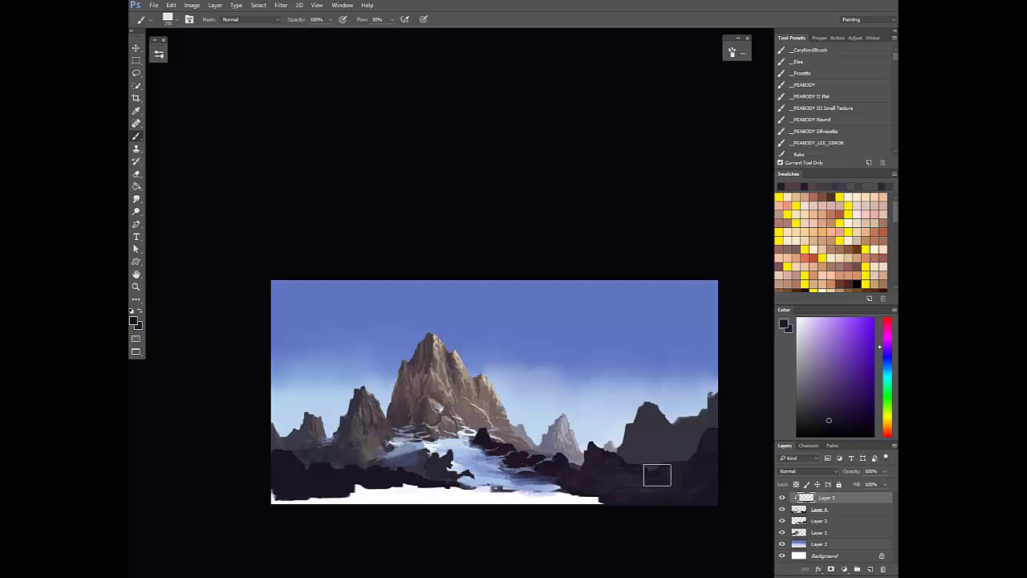
Tint the foreground hill's river-side edge with sampled dark blue at 30% opacity, and merge the clipped layer down
alt+click(556, 484)
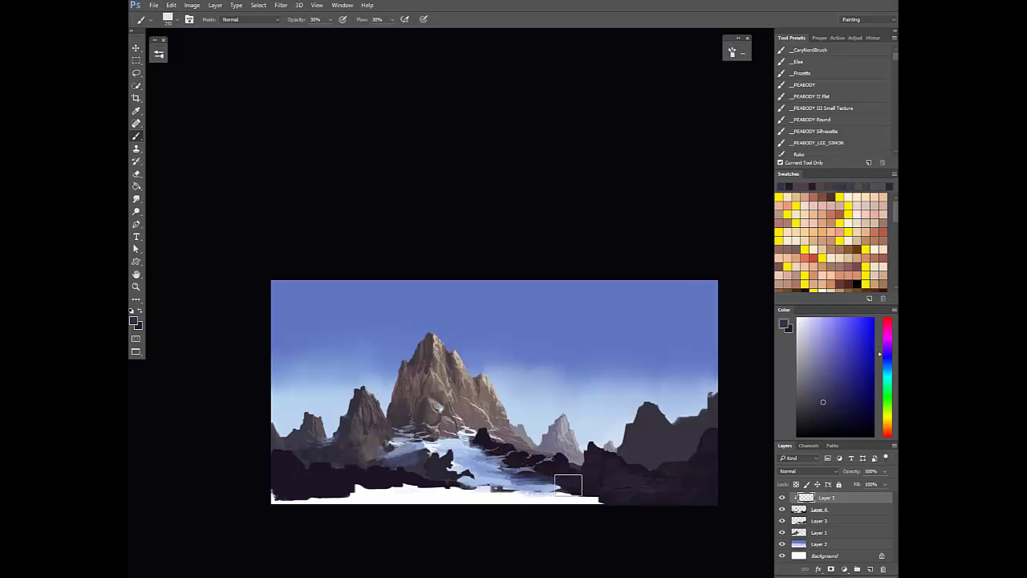
key(3)
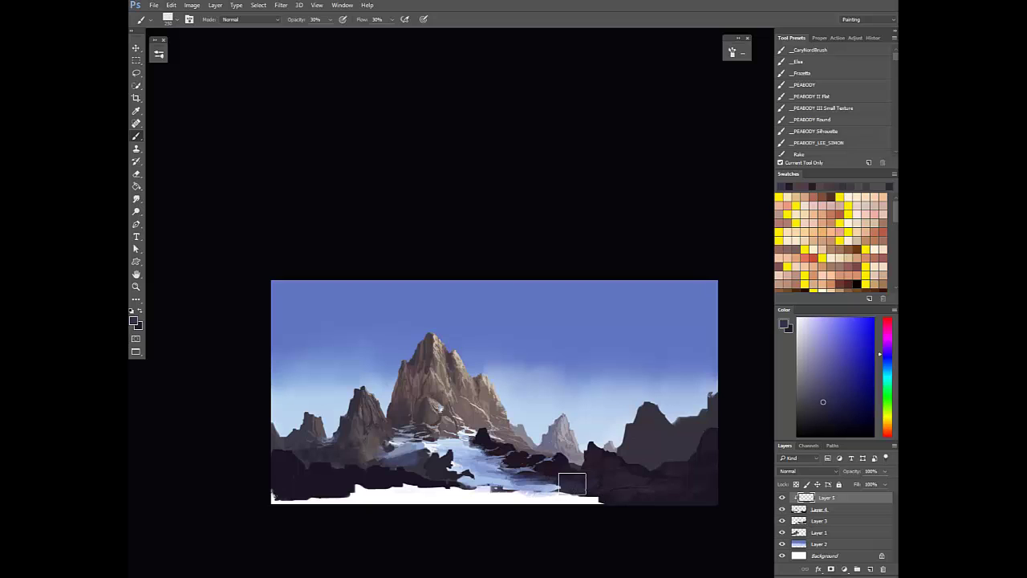
alt+click(561, 486)
key(ctrl+e)
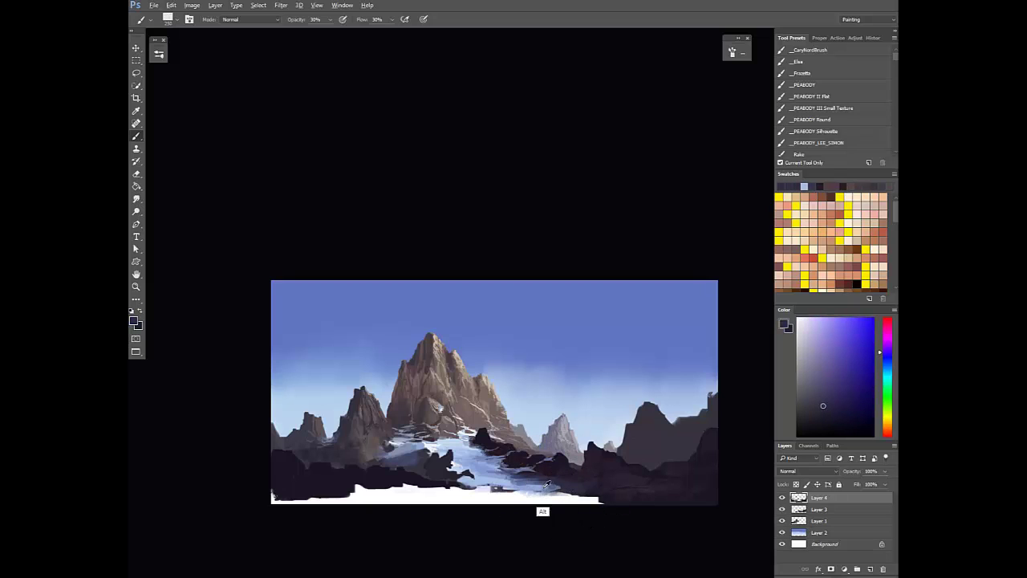
Rework the lower river's edge against the dark bank rocks with sampled light and mid blues, raising opacity to 70%
alt+click(554, 485)
alt+click(513, 481)
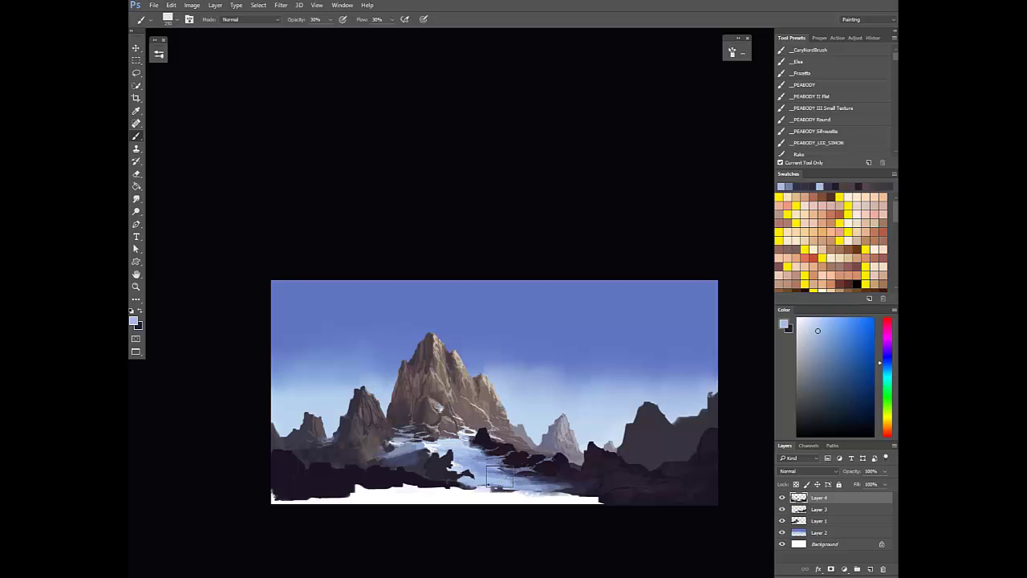
alt+click(526, 469)
key(0)
key(7)
alt+click(533, 472)
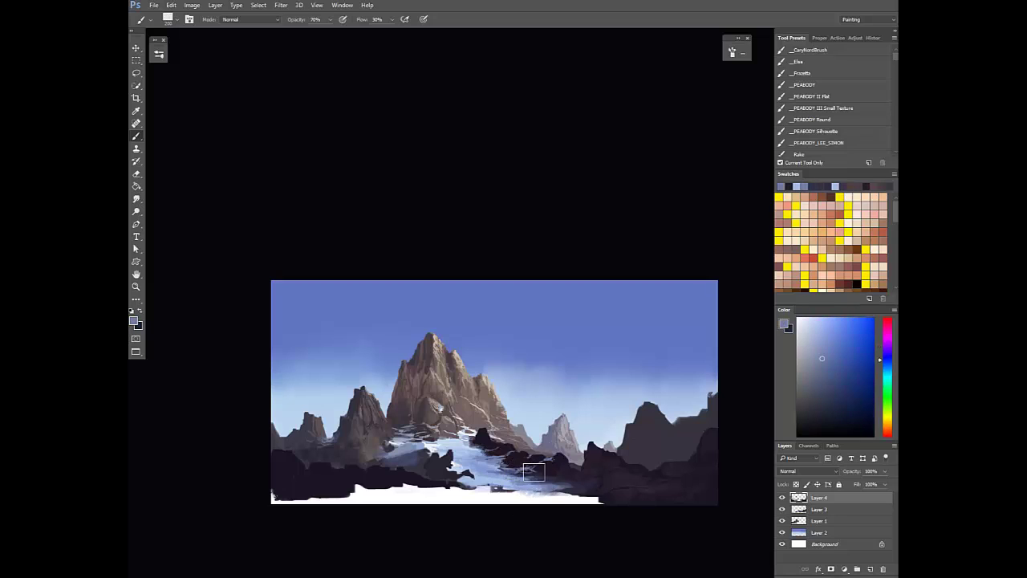
Paint fine blue water streaks among the dark bank rocks at 100% opacity with a smaller brush, continuing on the flipped canvas
key(0)
key(bracketleft)
mouse_move(499, 475)
mouse_down()
mouse_move(438, 474)
mouse_move(476, 463)
mouse_up()
key(ctrl+shift+h)
drag(475, 464, 551, 486)
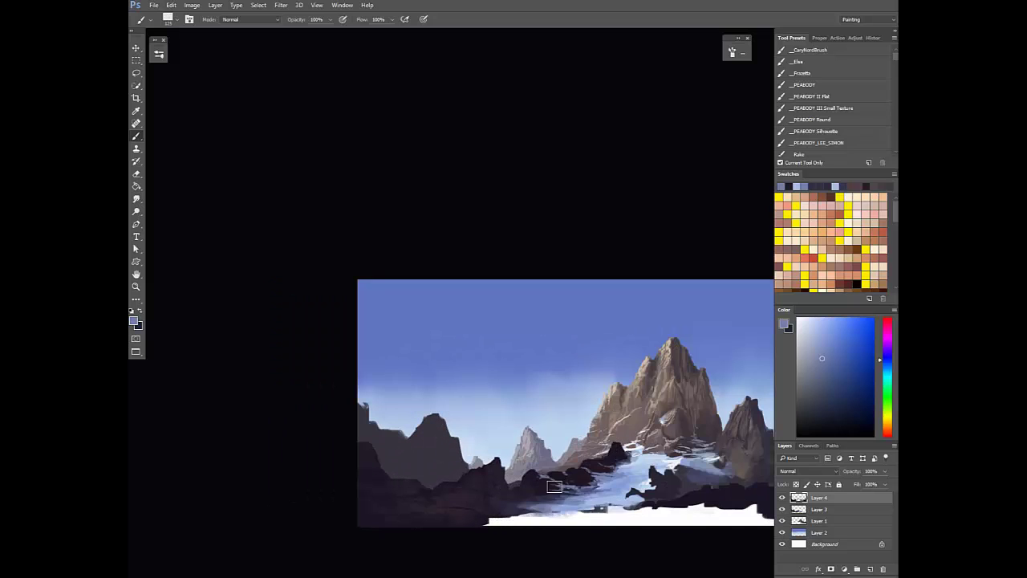
key(bracketright)
alt+click(588, 490)
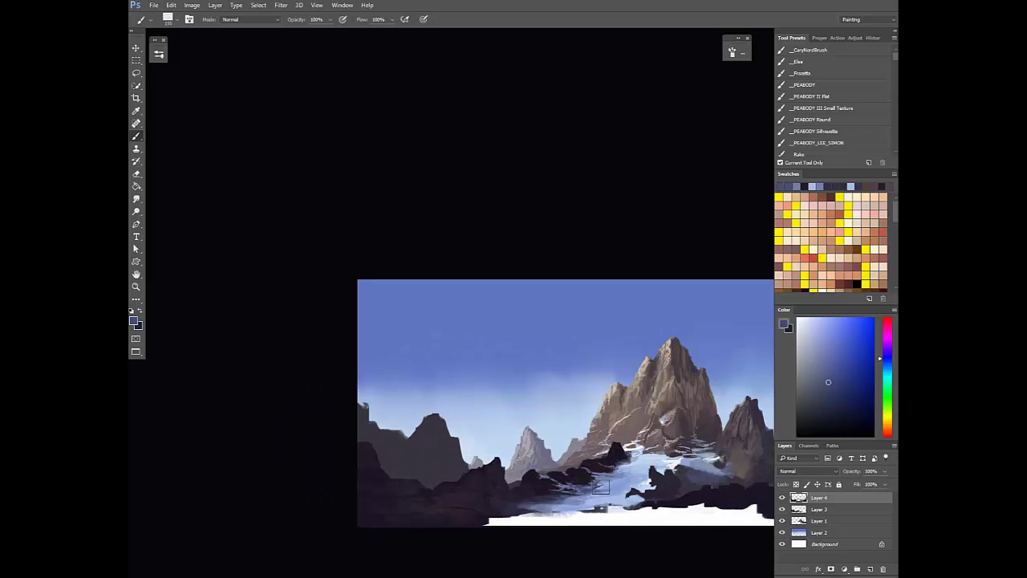
Refine the dark bank rocks along the river's upper edge with sampled near-black tones
alt+click(595, 485)
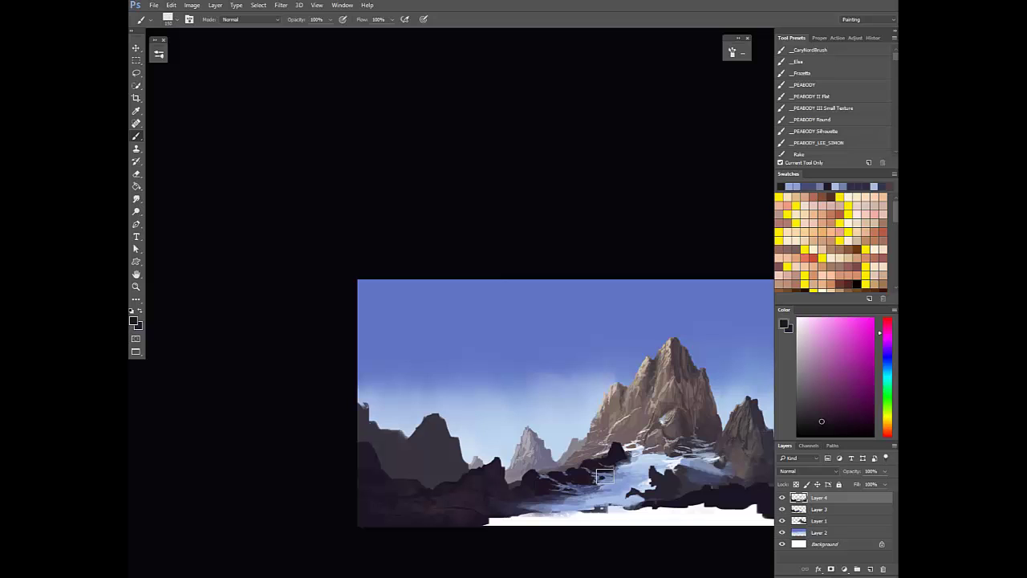
alt+click(619, 471)
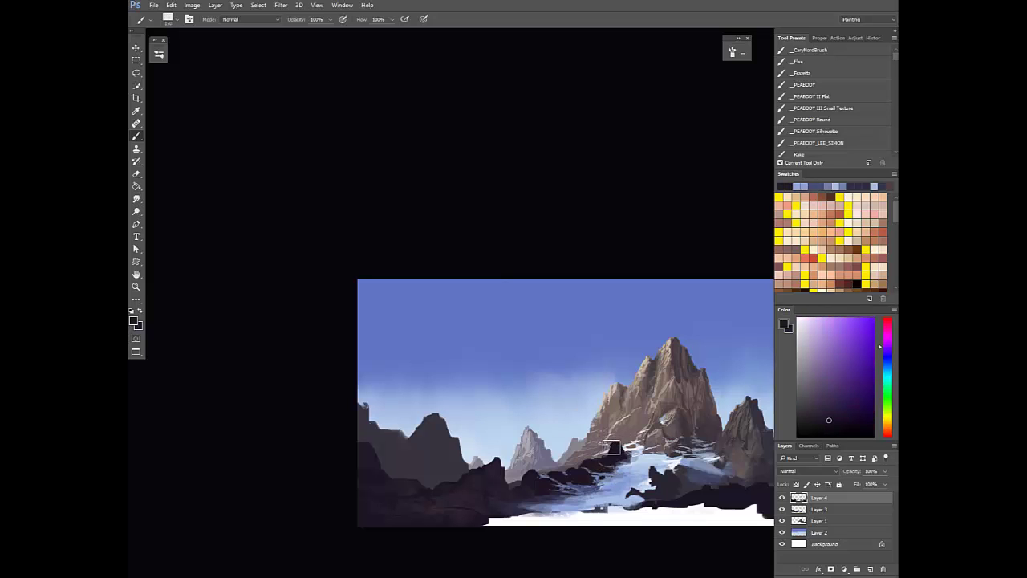
scroll(613, 448, down, 3)
drag(612, 448, 486, 457)
scroll(486, 457, up, 4)
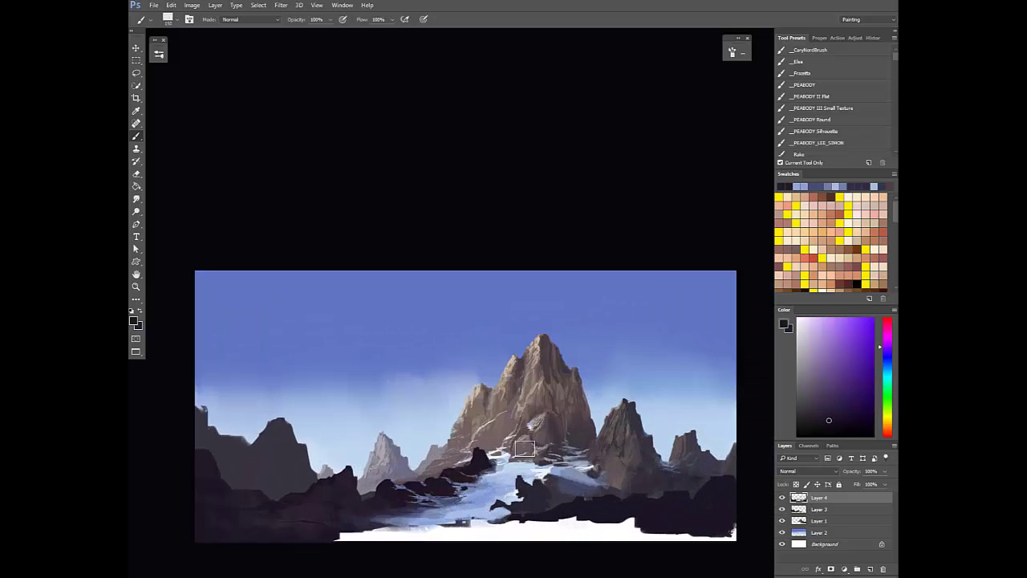
Rework the pointed bank rock at the main mountain's foot with sampled grey-brown and near-black tones, and flip the canvas horizontally
alt+click(489, 449)
key(3)
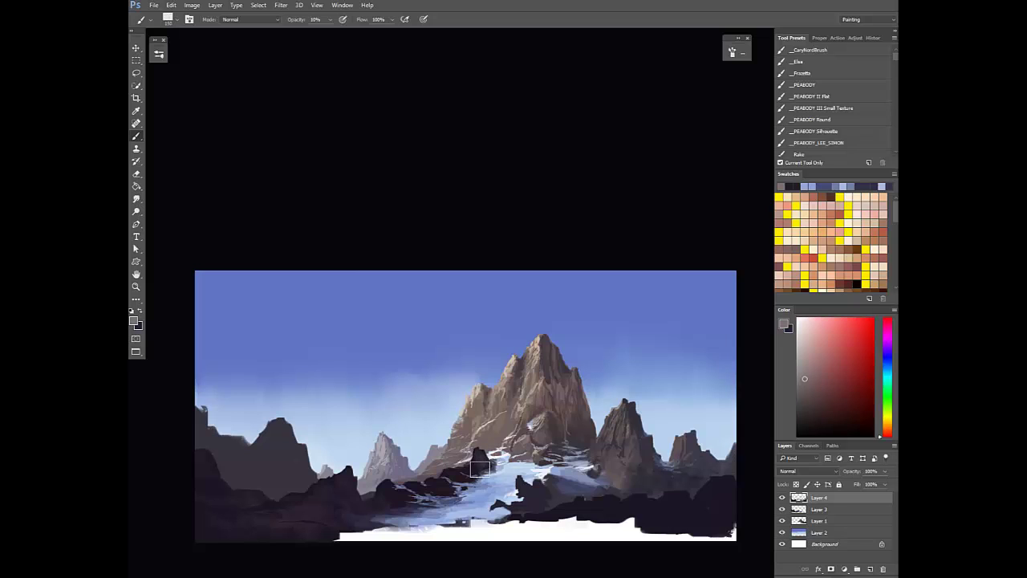
key(0)
alt+click(473, 461)
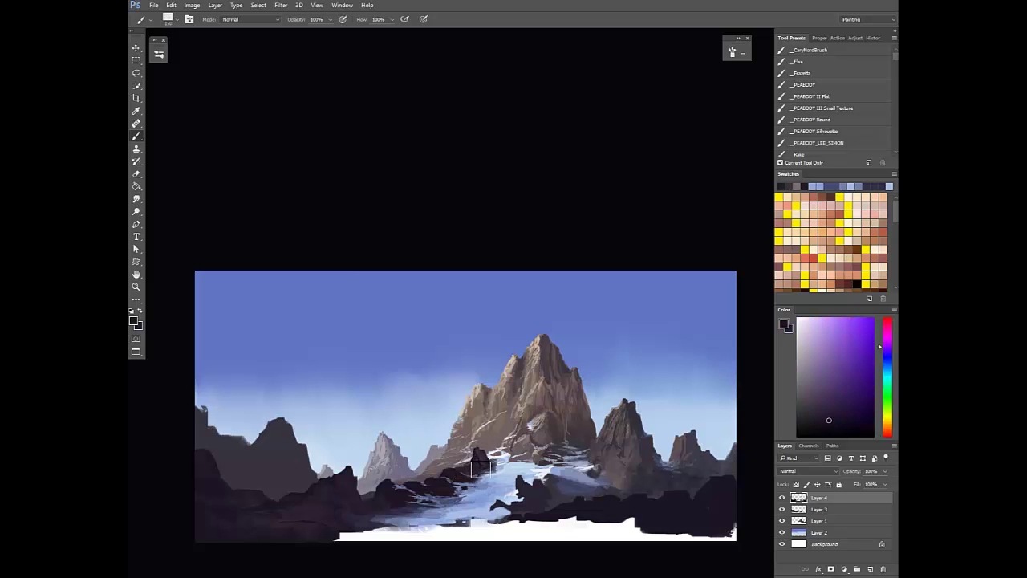
alt+click(483, 463)
alt+click(491, 460)
scroll(505, 460, down, 5)
key(ctrl+shift+h)
scroll(480, 446, up, 3)
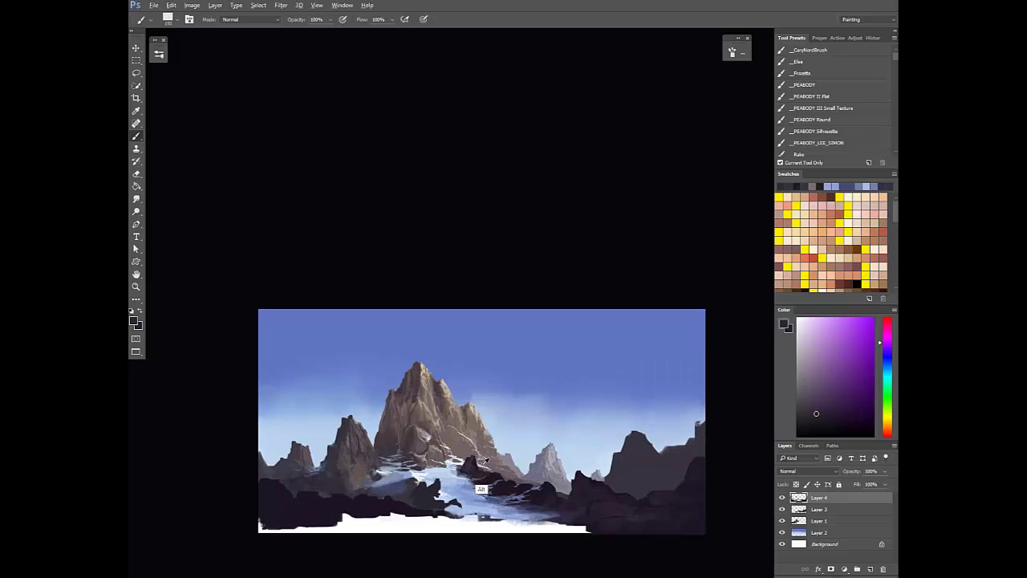
Add pale beige highlights to the pointed bank rock at 100% opacity, and flip the canvas back
alt+click(481, 405)
key(0)
key(3)
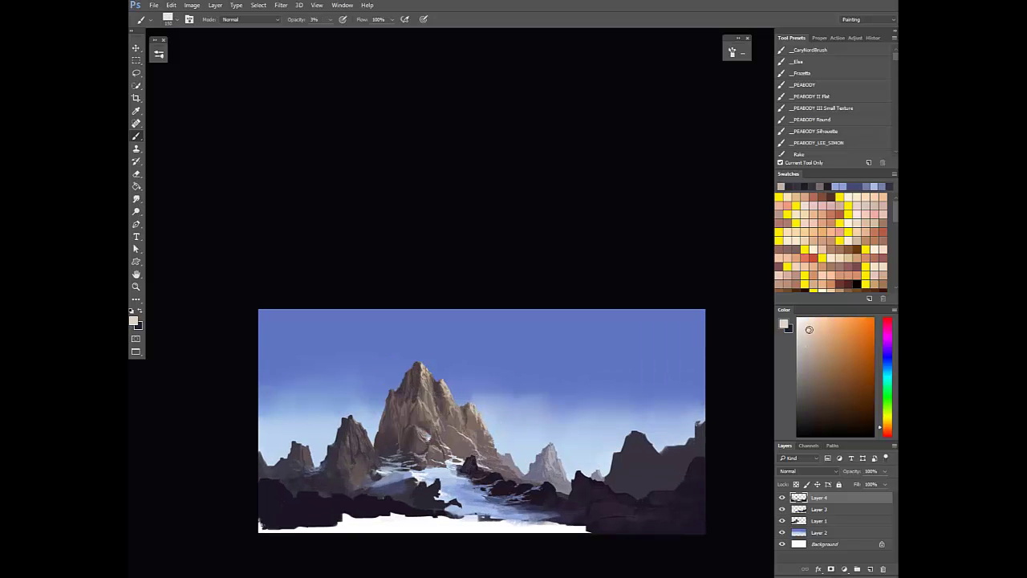
key(0)
alt+click(475, 463)
key(ctrl+shift+h)
scroll(480, 465, up, 1)
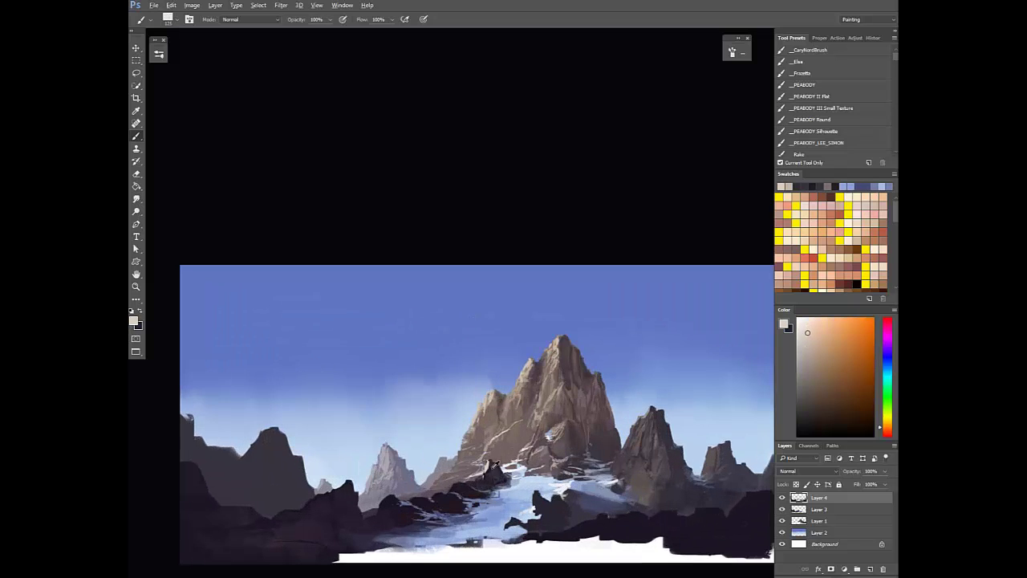
Model the pointed bank rock's lit and shaded faces with sampled tan, beige and dark tones, varying opacity between 30%, 70% and 100%
alt+click(491, 465)
key(3)
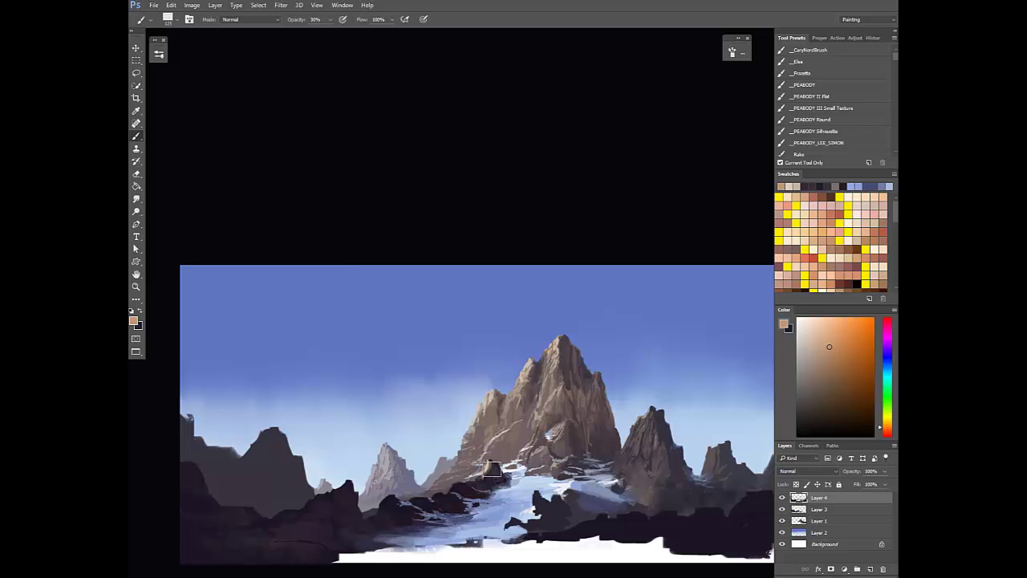
alt+click(494, 471)
drag(491, 464, 497, 471)
alt+click(490, 463)
key(0)
alt+click(488, 461)
alt+click(494, 464)
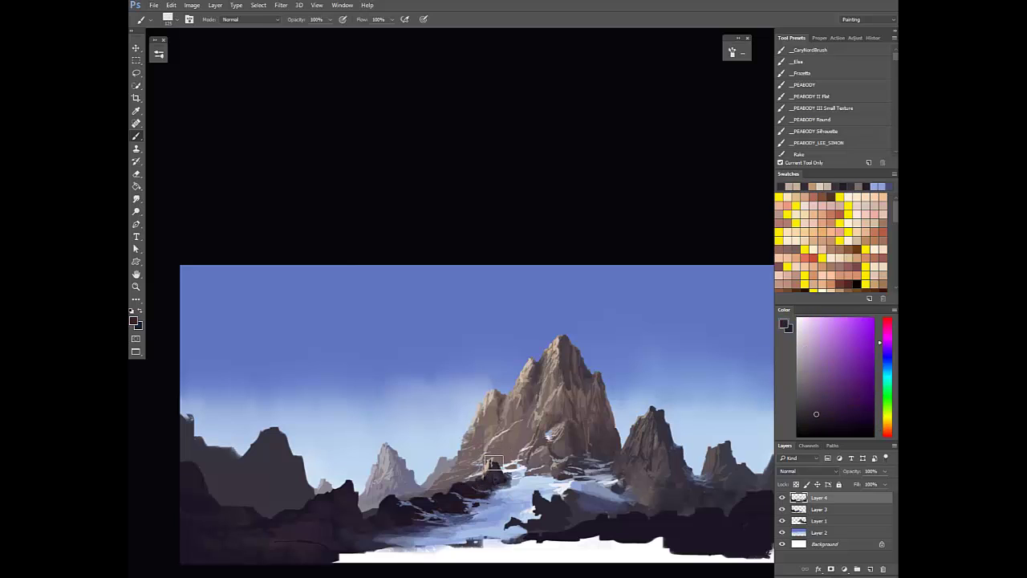
alt+click(490, 468)
key(7)
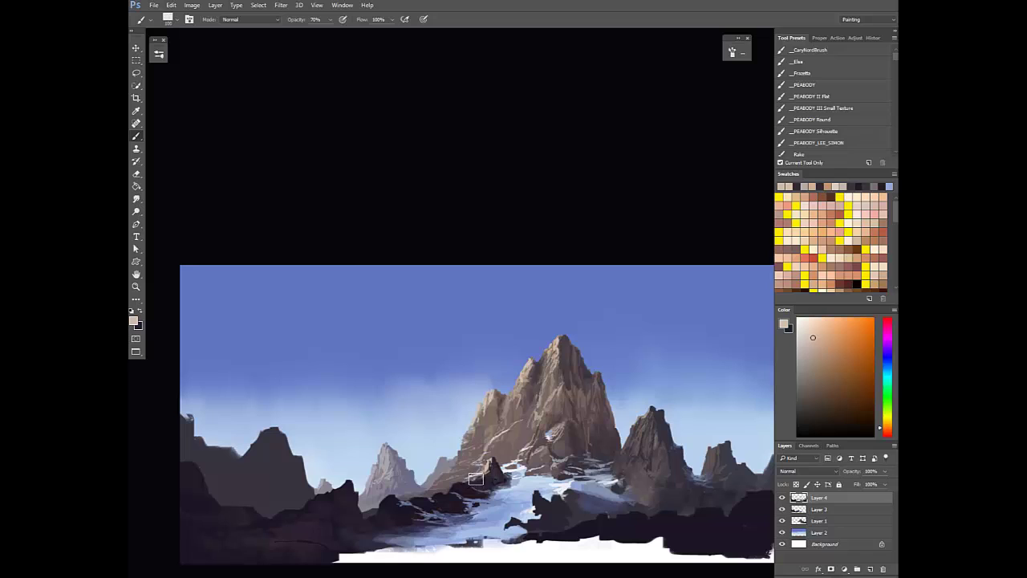
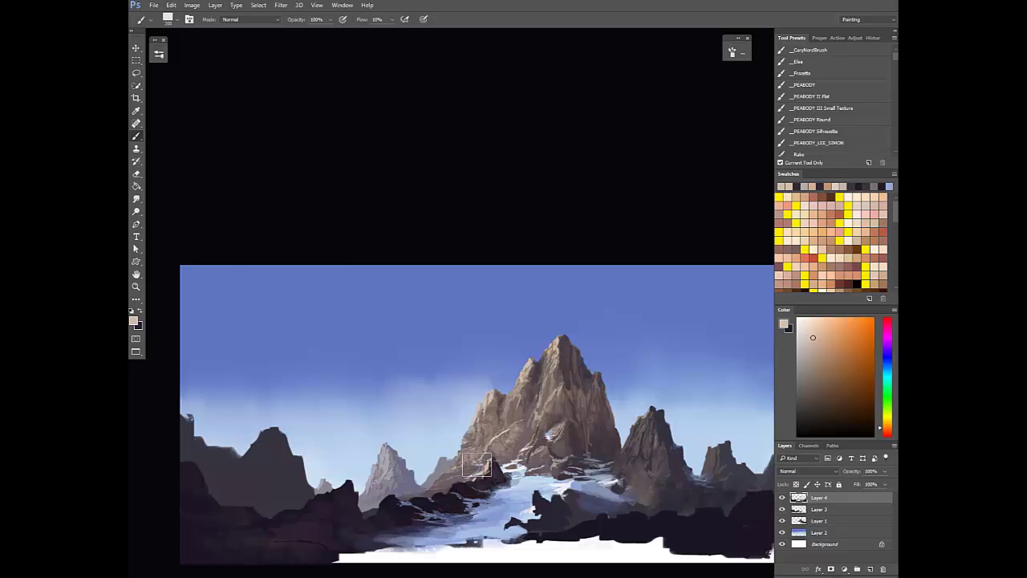
Glaze the main mountain's lit faces and ridges with sampled pale beige and brown tones at 10% flow
scroll(476, 464, down, 1)
alt+click(473, 457)
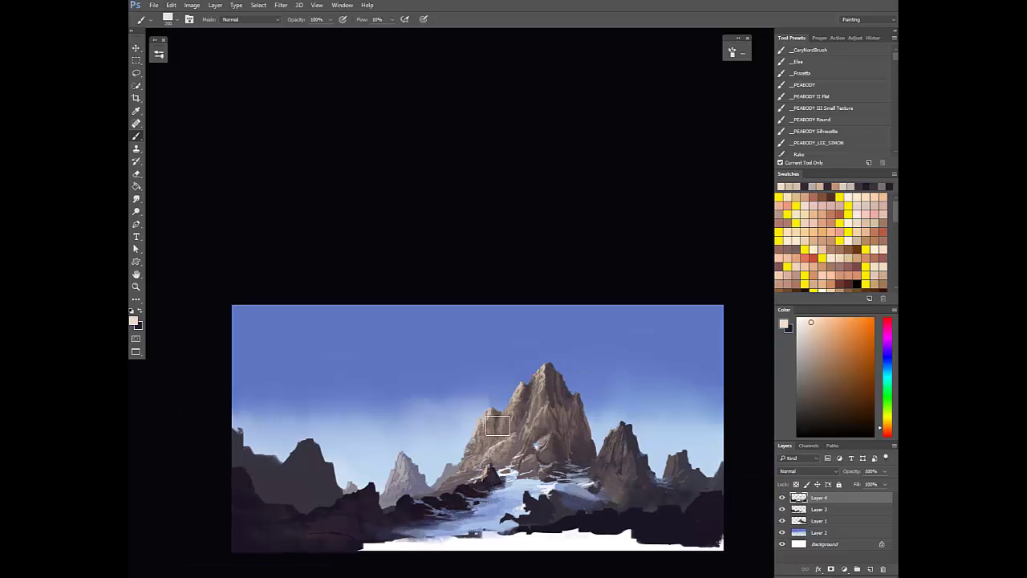
alt+click(506, 414)
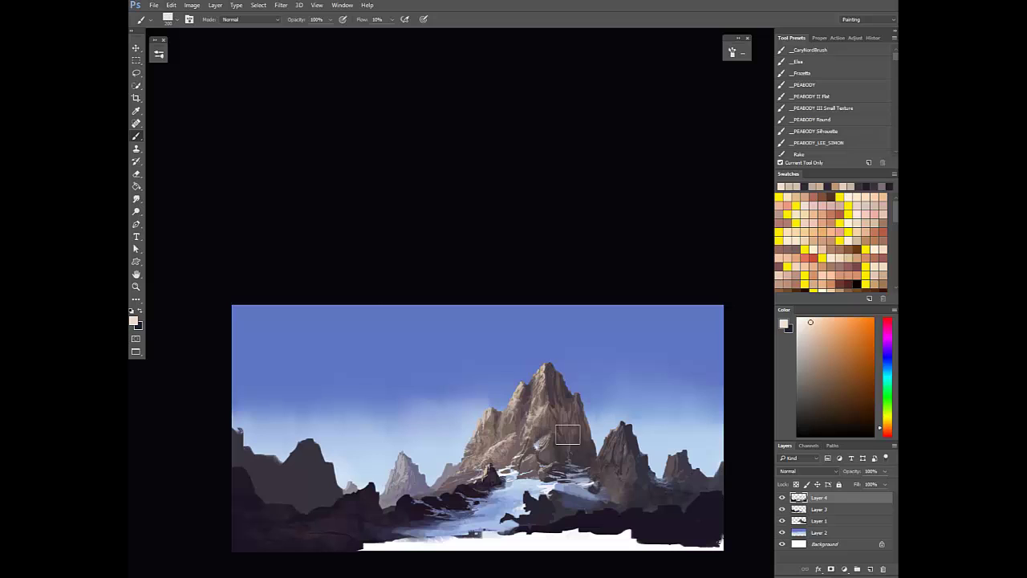
alt+click(542, 402)
key(7)
alt+click(555, 390)
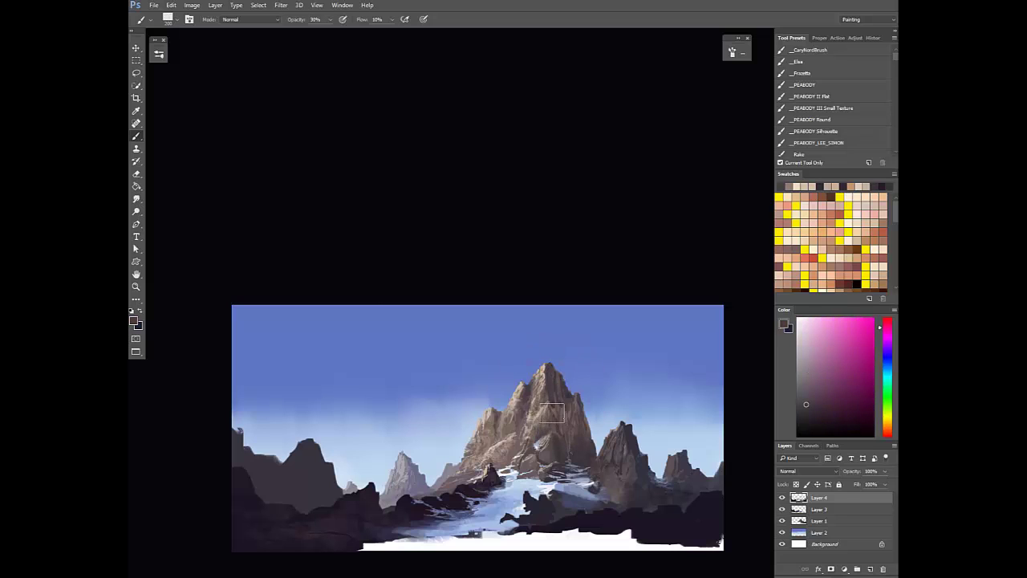
Darken the main mountain's shadow side and base with sampled near-black and a larger brush, and flip the canvas
alt+click(553, 415)
alt+click(595, 518)
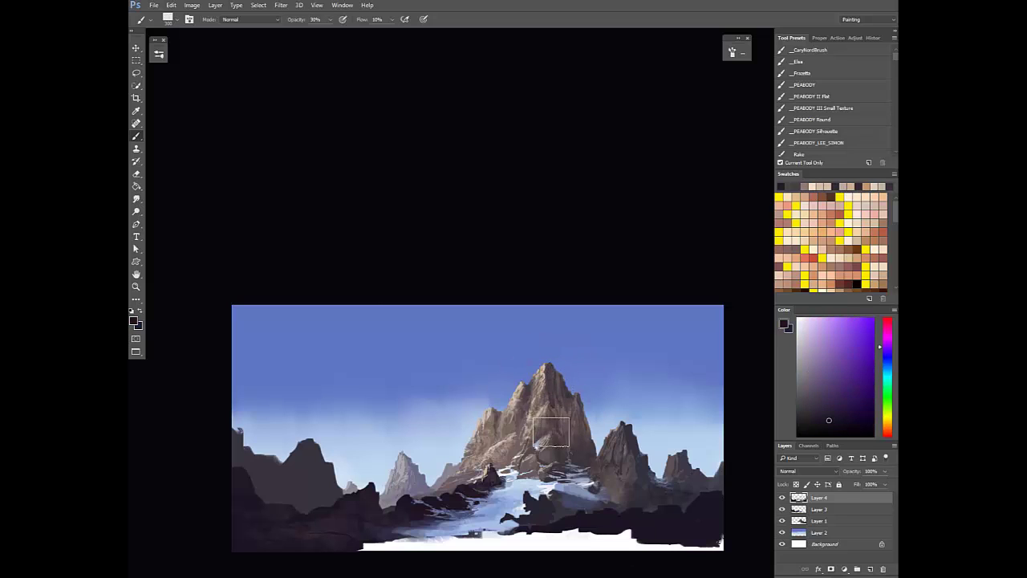
key(bracketright)
key(bracketright)
drag(570, 430, 580, 453)
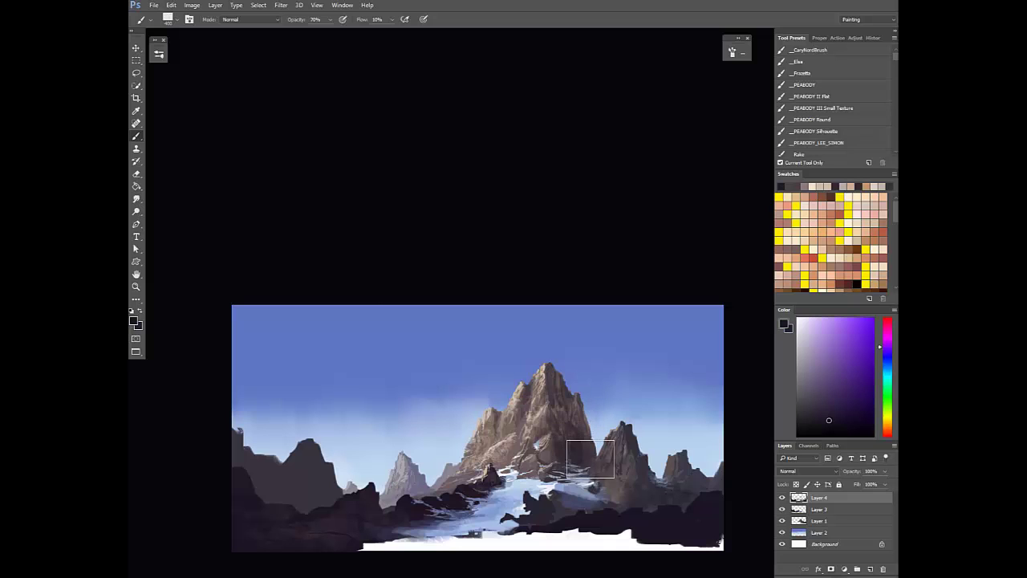
key(ctrl+shift+h)
drag(642, 373, 663, 378)
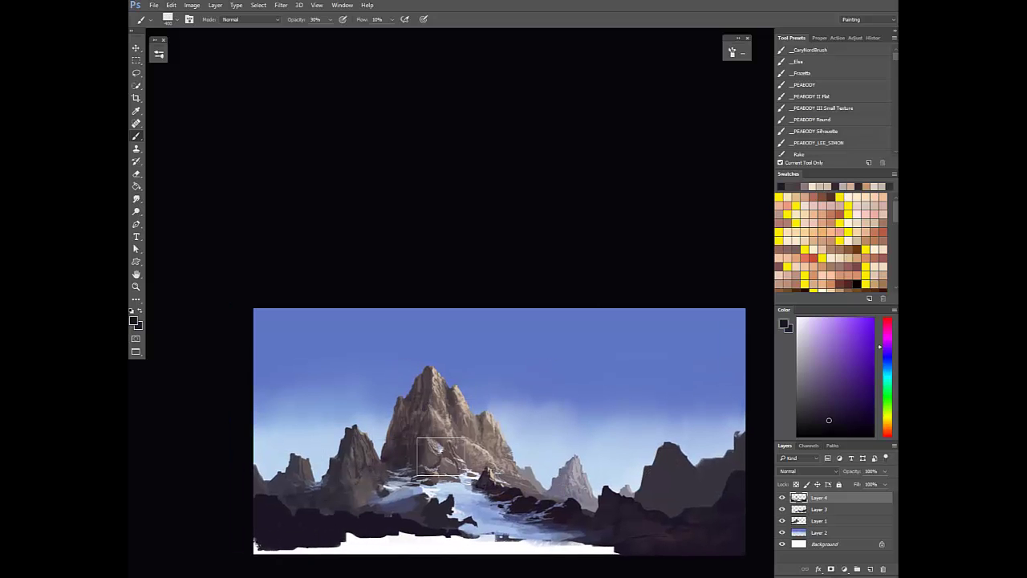
Paint light blue snow and water along the main mountain's foot with colours sampled from the river
key(7)
alt+click(455, 479)
alt+click(448, 480)
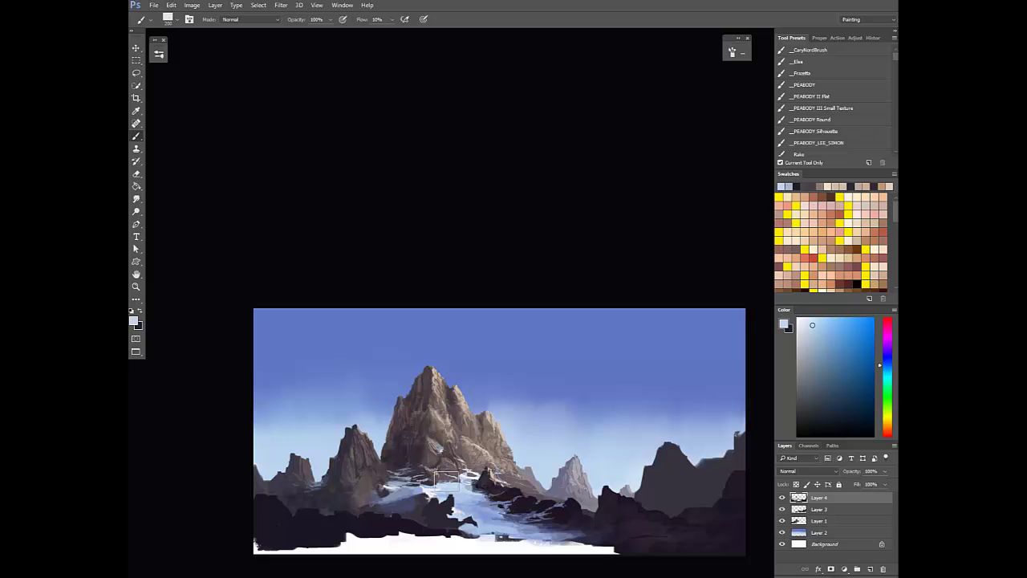
alt+click(450, 480)
alt+click(462, 480)
Refine the snowy channel at the mountain's foot with sampled light blue and a much smaller brush
scroll(459, 474, up, 5)
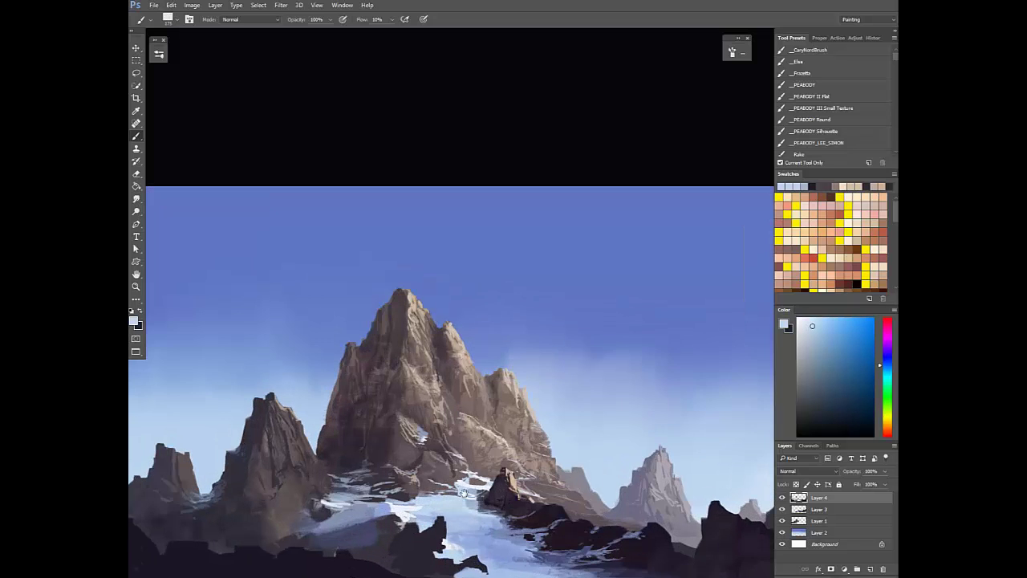
drag(453, 483, 486, 402)
alt+click(484, 406)
key([)
key([)
key([)
key([)
key([)
key([)
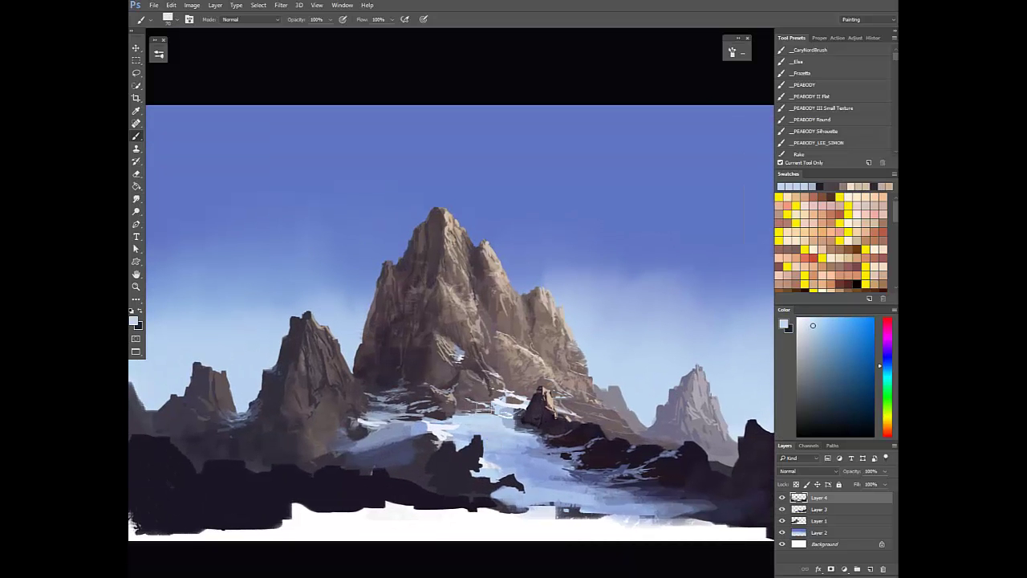
Merge the active layer down and detail the narrow snow streaks beside the pointed rock with sampled light blues and greys
key(ctrl+e)
alt+click(480, 406)
alt+click(495, 413)
drag(489, 409, 499, 414)
alt+click(491, 410)
alt+click(503, 407)
alt+click(499, 406)
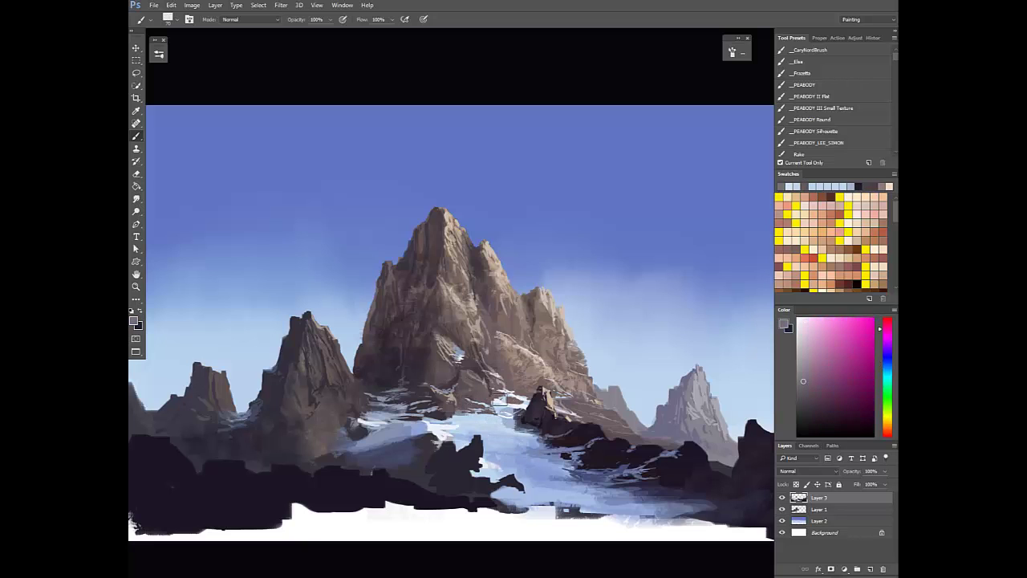
Define the rocks at the main mountain's base above the river with sampled dark grey-brown tones
alt+click(505, 411)
alt+click(470, 418)
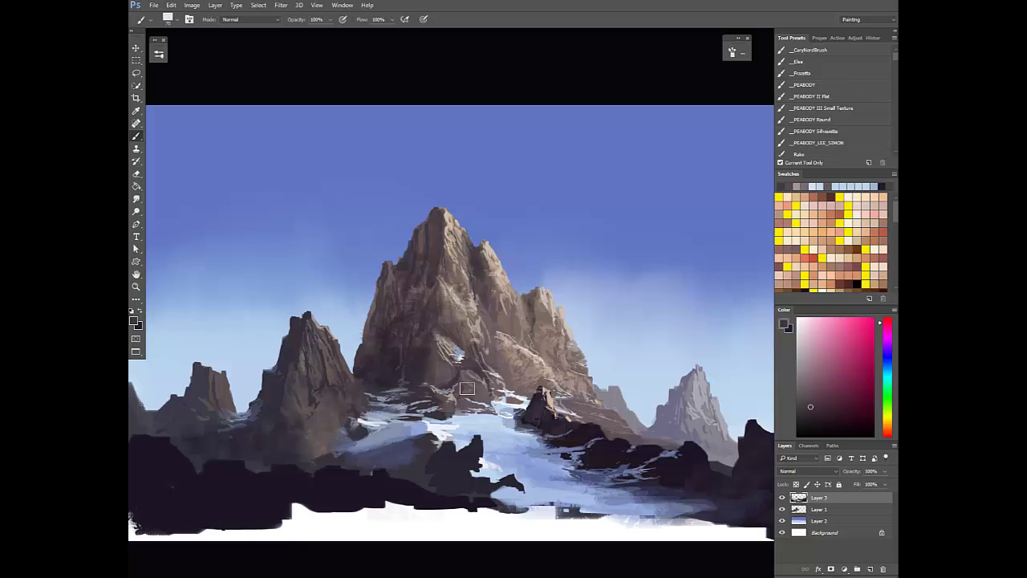
alt+click(462, 385)
alt+click(473, 394)
Deepen crevices on the main mountain's central face and upper ridge with sampled grey-browns, and flip the canvas
alt+click(454, 292)
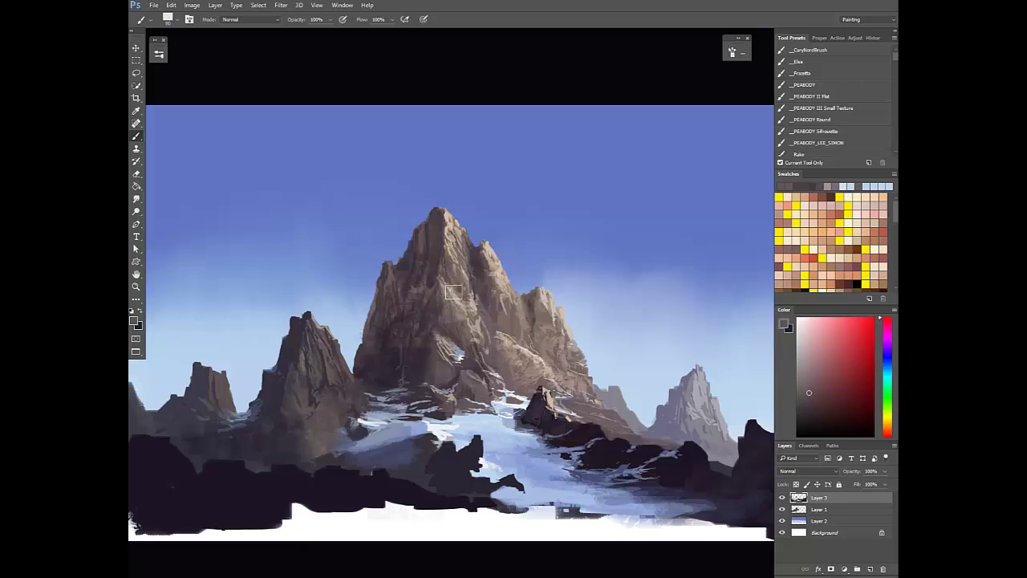
alt+click(458, 281)
alt+click(443, 235)
scroll(472, 279, down, 5)
key(ctrl+shift+h)
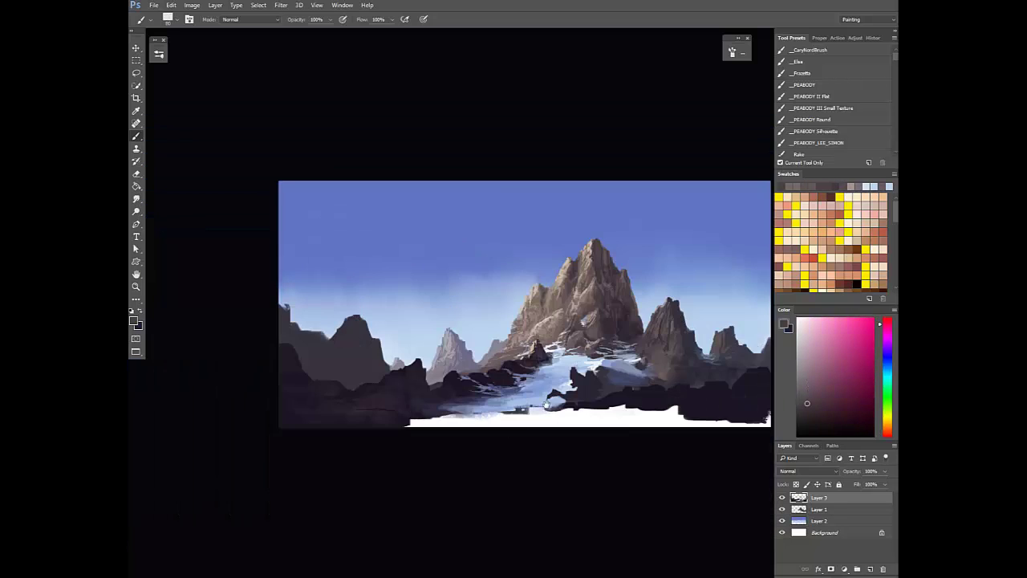
Paint darker rock planes on the summit and shadow side of the main mountain with sampled dark tones and a larger brush
drag(599, 249, 571, 262)
alt+click(569, 263)
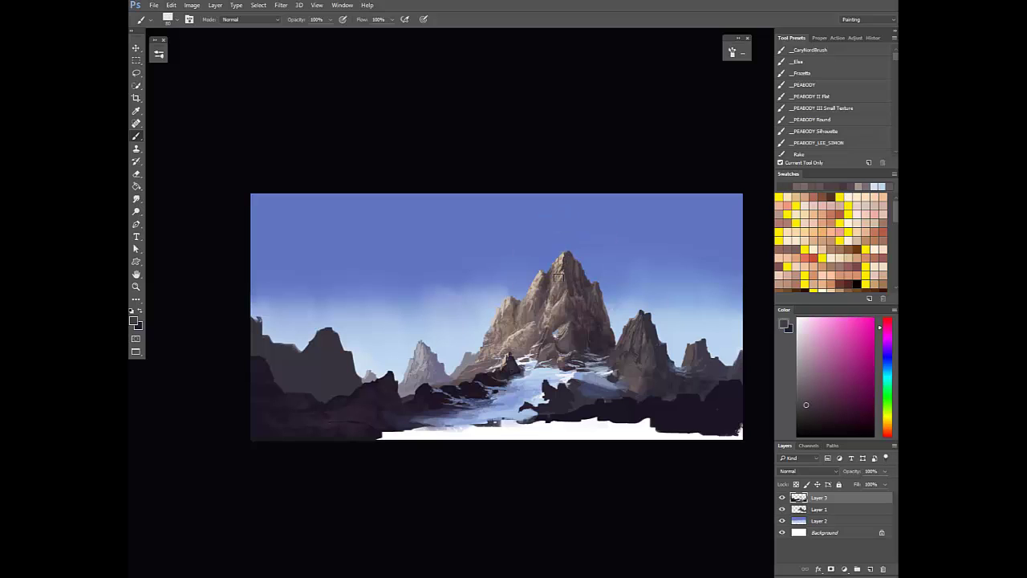
alt+click(591, 280)
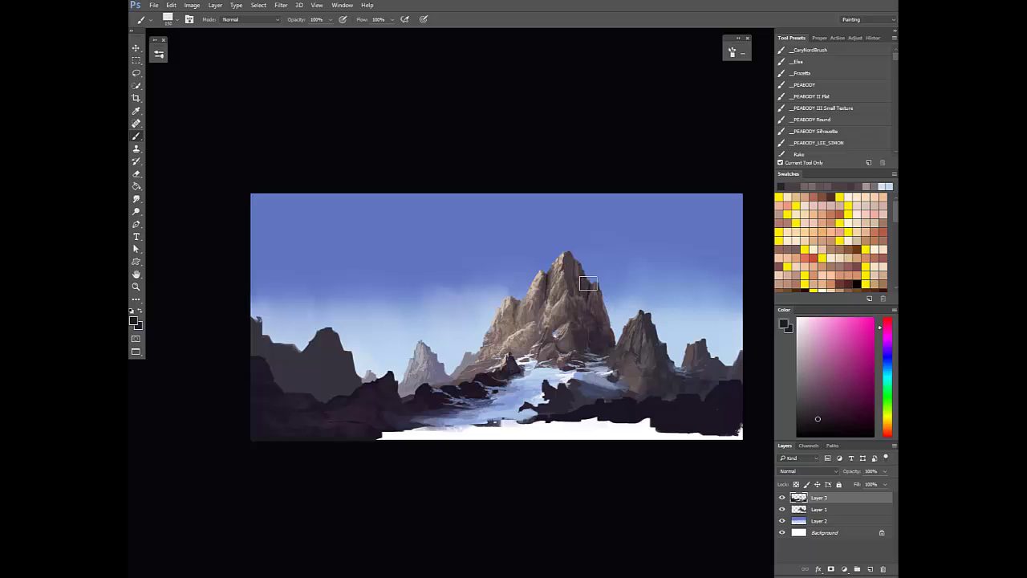
alt+click(586, 301)
alt+click(592, 298)
alt+click(591, 308)
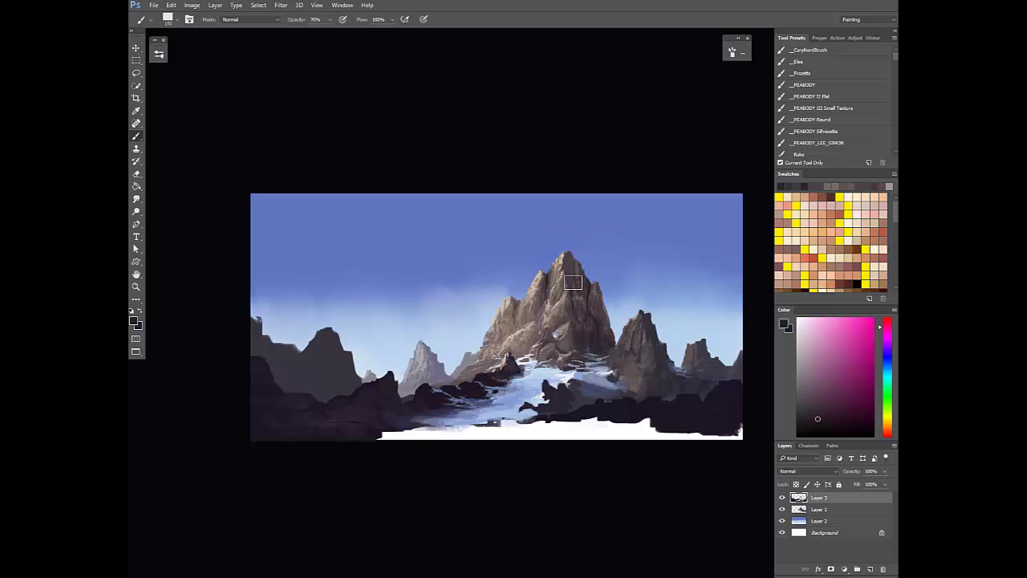
Flip the canvas and add facets to the dark side peak beside the main mountain with a larger brush at 30% opacity
scroll(590, 291, down, 4)
key(ctrl+shift+h)
drag(575, 410, 591, 452)
scroll(478, 315, up, 4)
key(bracketright)
key(bracketright)
key(bracketright)
key(3)
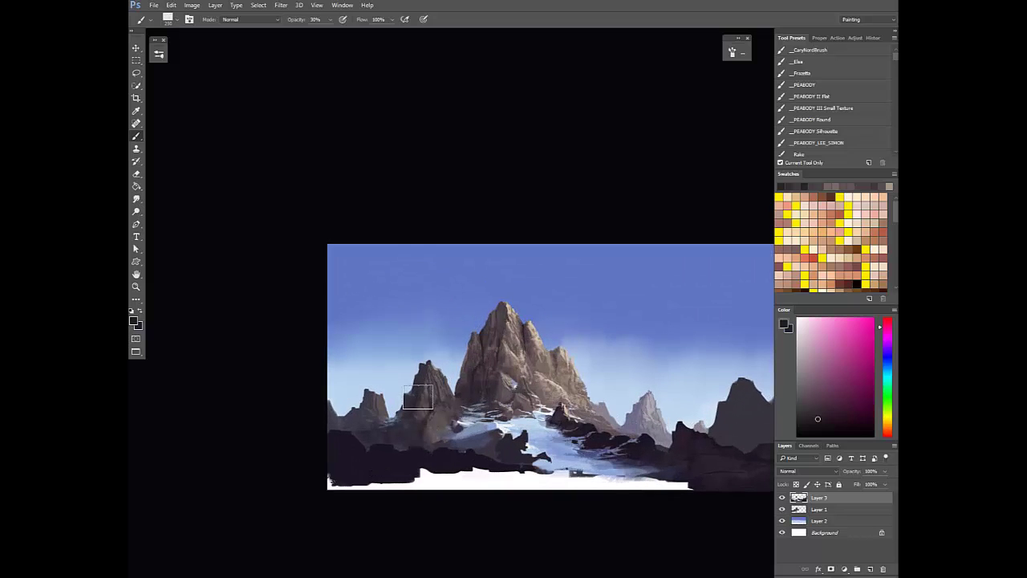
alt+click(423, 377)
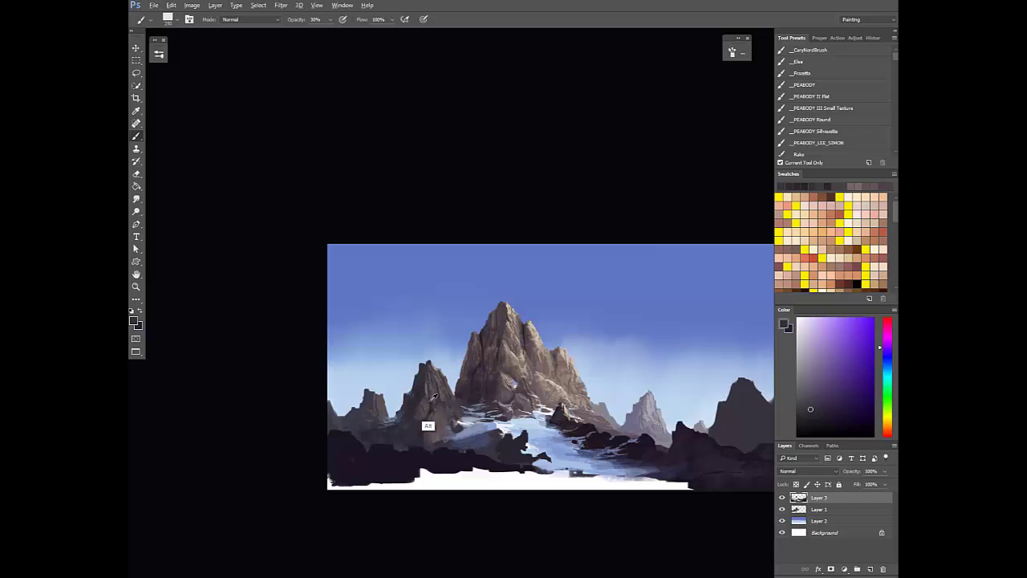
alt+click(427, 391)
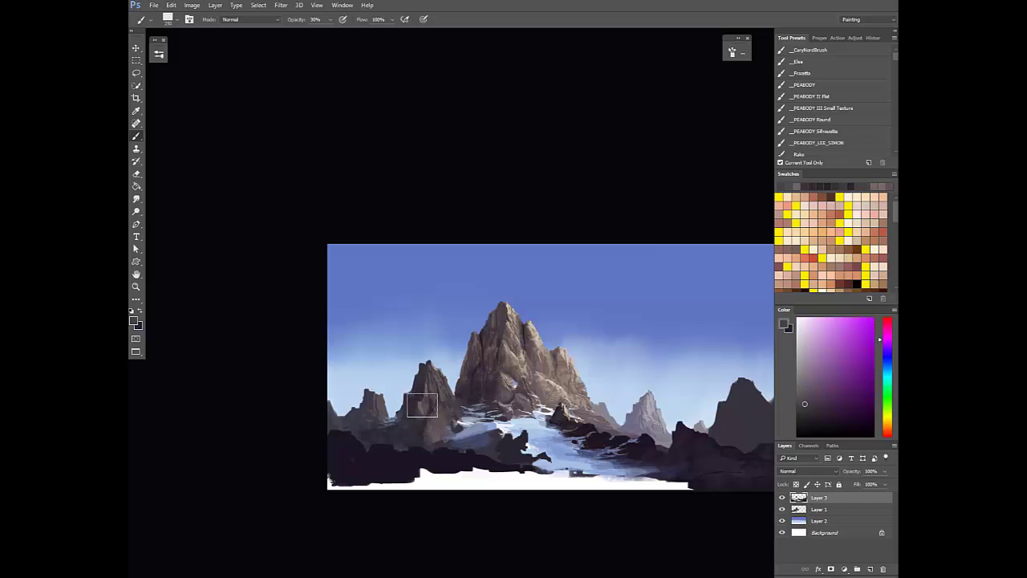
alt+click(422, 404)
alt+click(435, 379)
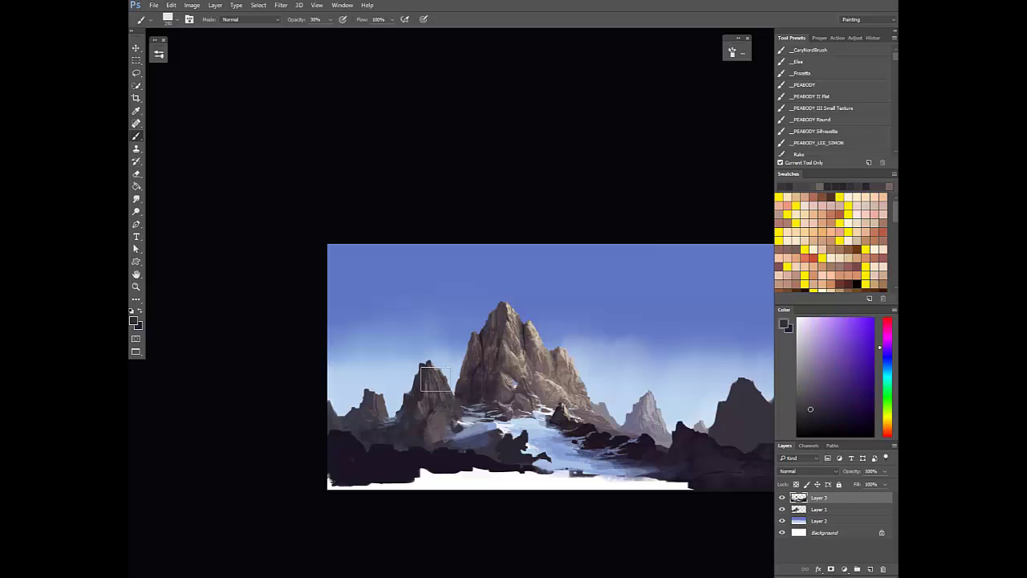
Flip the canvas back and soften the dark side peak's outer slope with sampled dark and muted blue-grey tones
scroll(457, 404, down, 5)
key(ctrl+shift+h)
drag(511, 452, 481, 472)
scroll(570, 405, up, 2)
alt+click(566, 432)
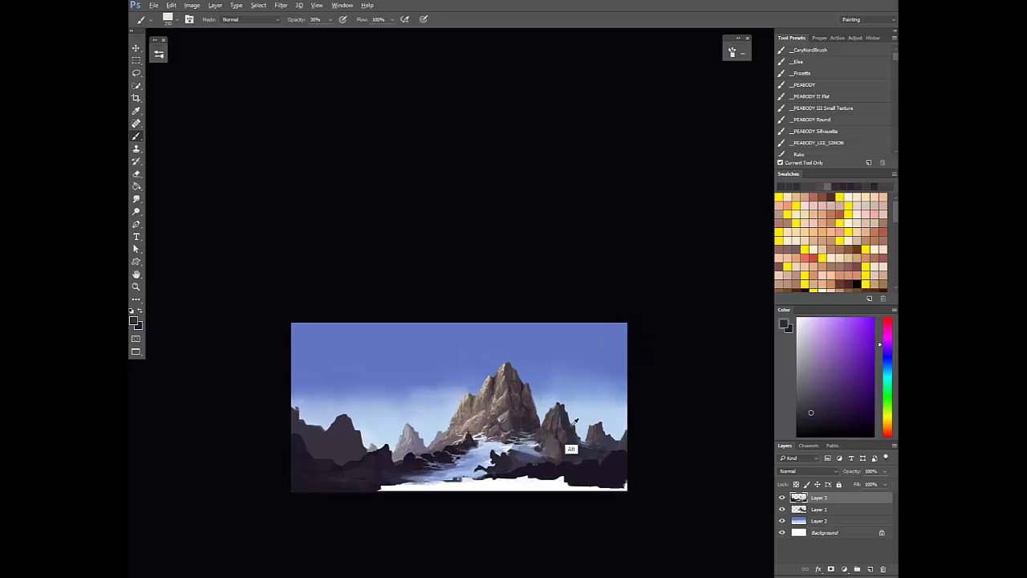
alt+click(574, 421)
alt+click(566, 428)
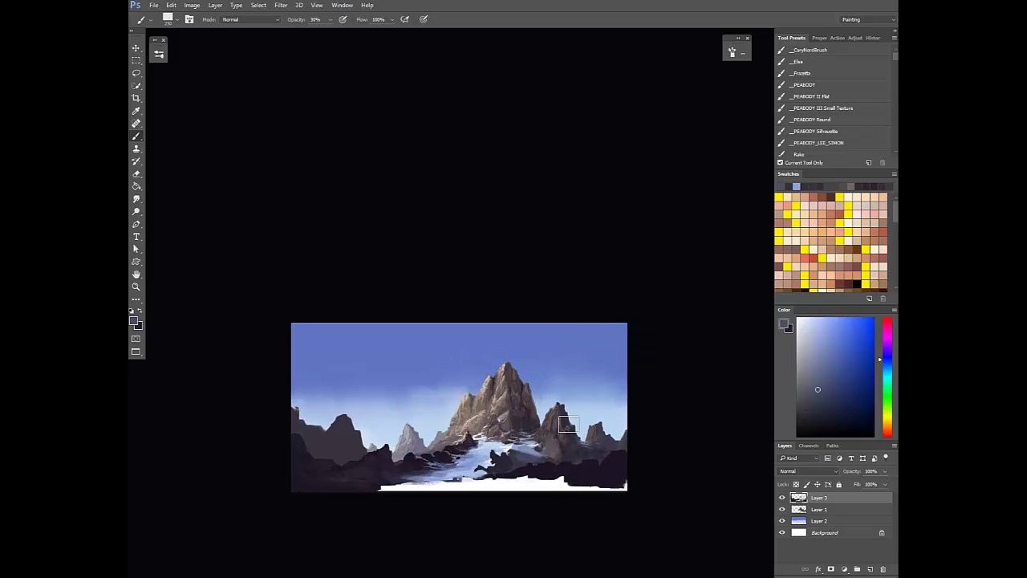
Reshape the dark rocks in the river below the main mountain with sampled dark violet and brown tones at full opacity
alt+click(503, 454)
scroll(498, 451, up, 1)
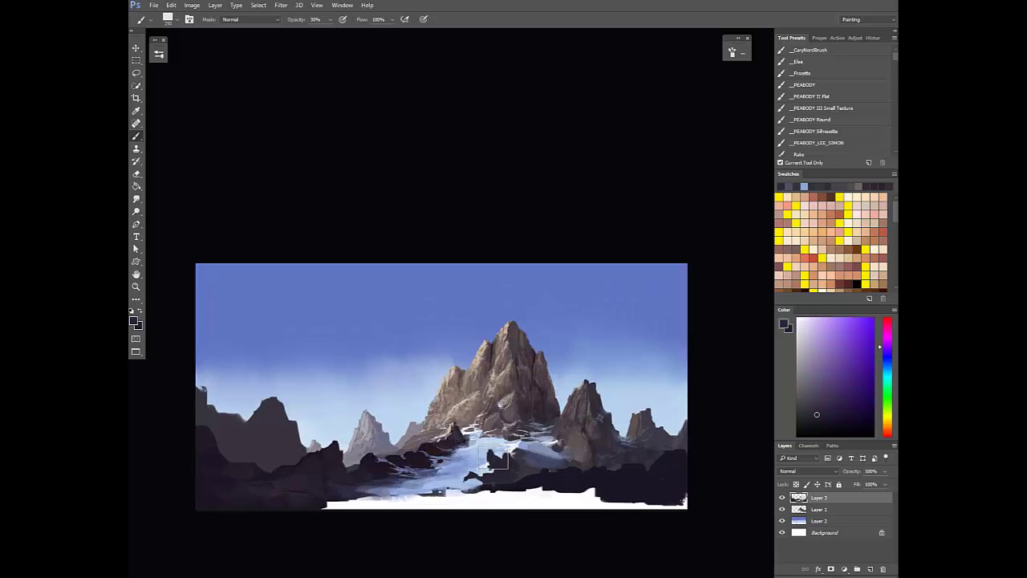
alt+click(523, 413)
key(3)
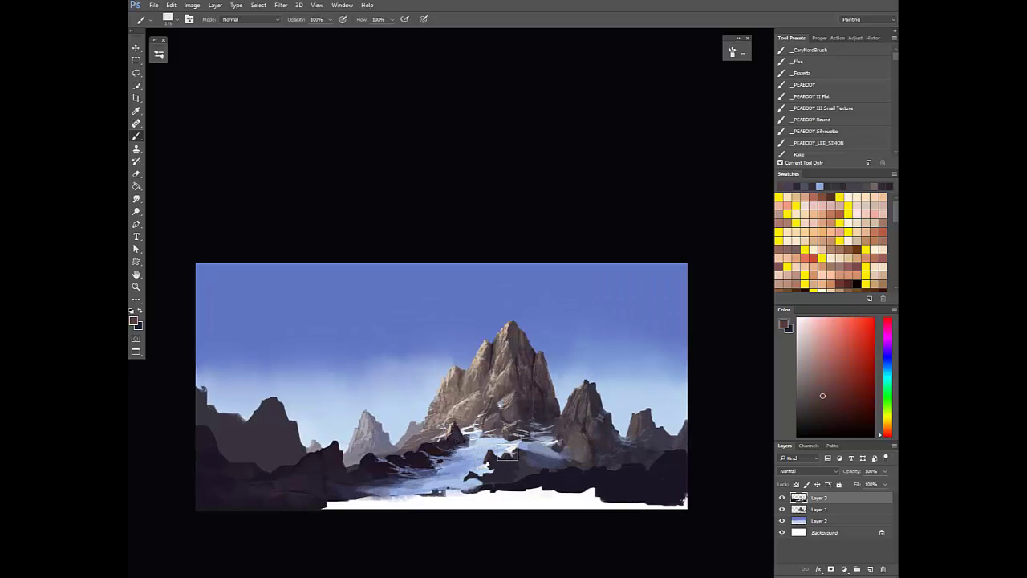
alt+click(489, 462)
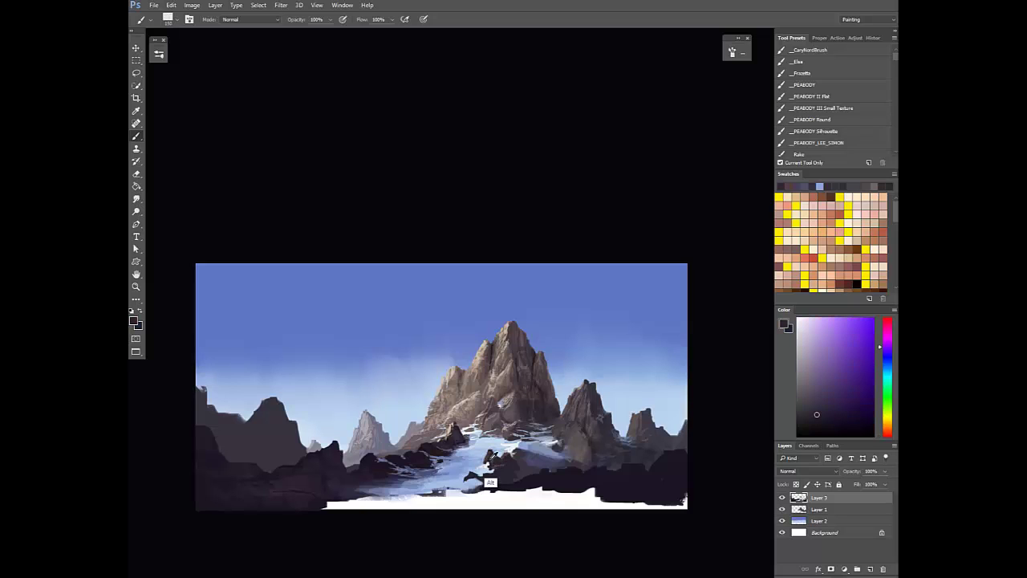
alt+click(486, 461)
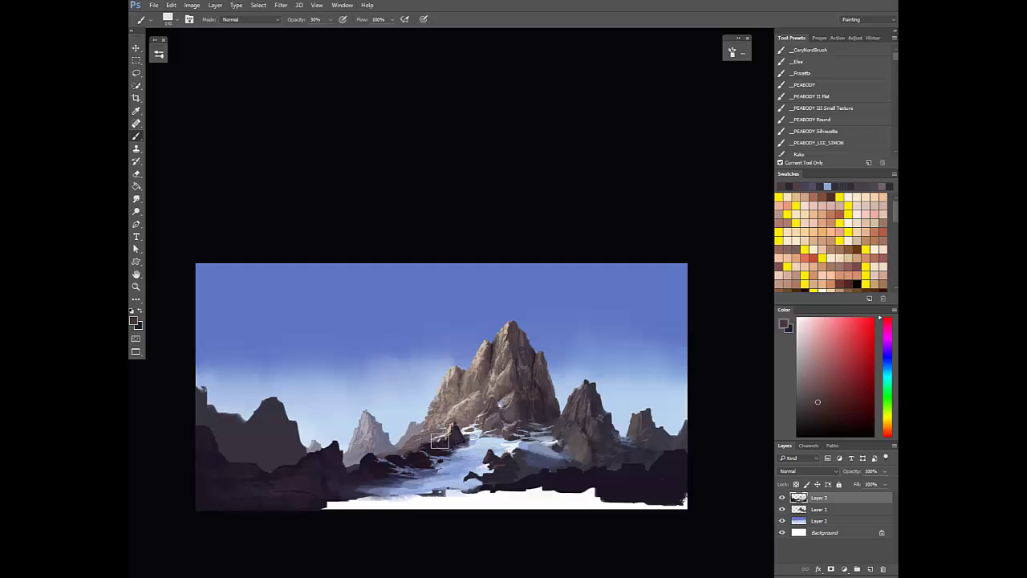
Flip the canvas and refine the dark rocky bank at the main mountain's foot with sampled red-brown and purple tones at 30% opacity
scroll(428, 451, down, 3)
key(ctrl+shift+h)
drag(457, 451, 475, 457)
scroll(475, 458, up, 3)
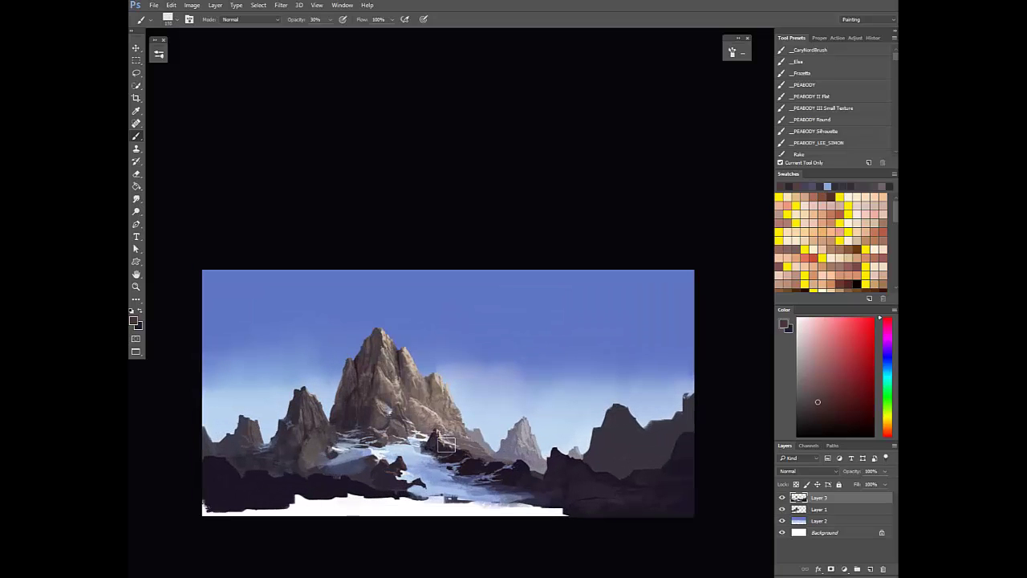
alt+click(433, 447)
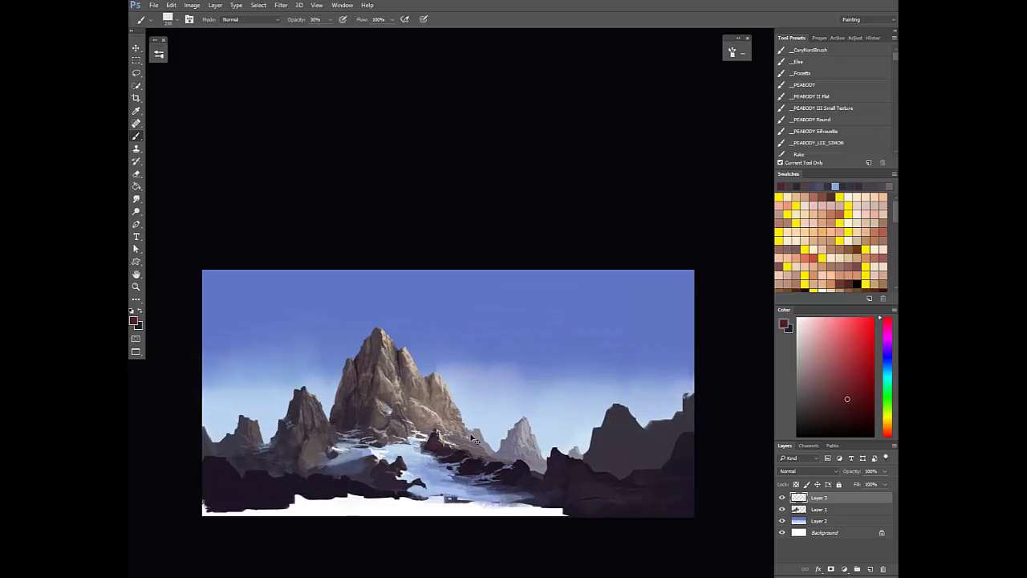
alt+click(432, 461)
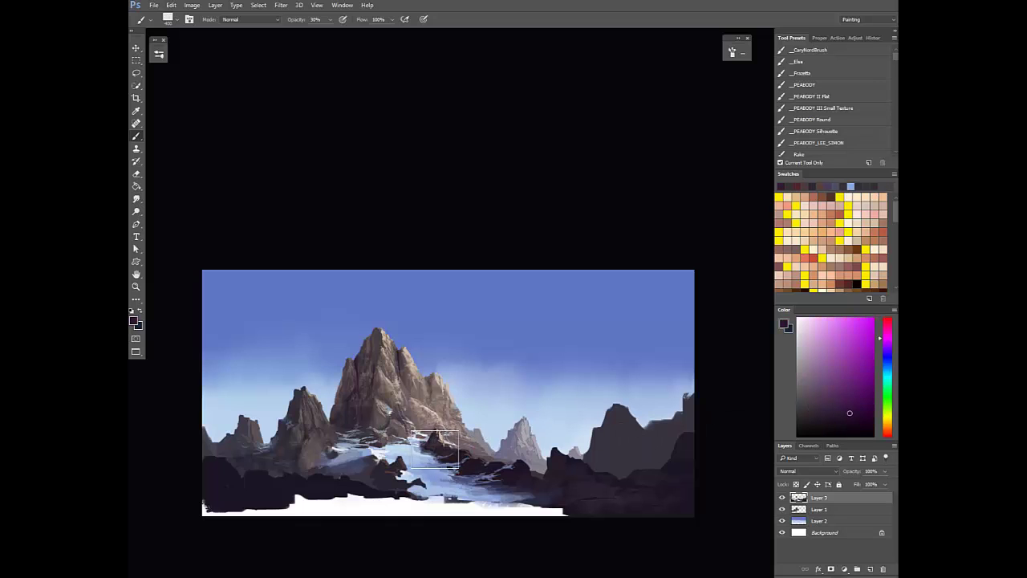
Glaze sampled sky blue lightly over the main mountain's base and upper river with a large brush at 10% opacity
scroll(499, 480, down, 2)
alt+click(517, 353)
scroll(426, 443, up, 3)
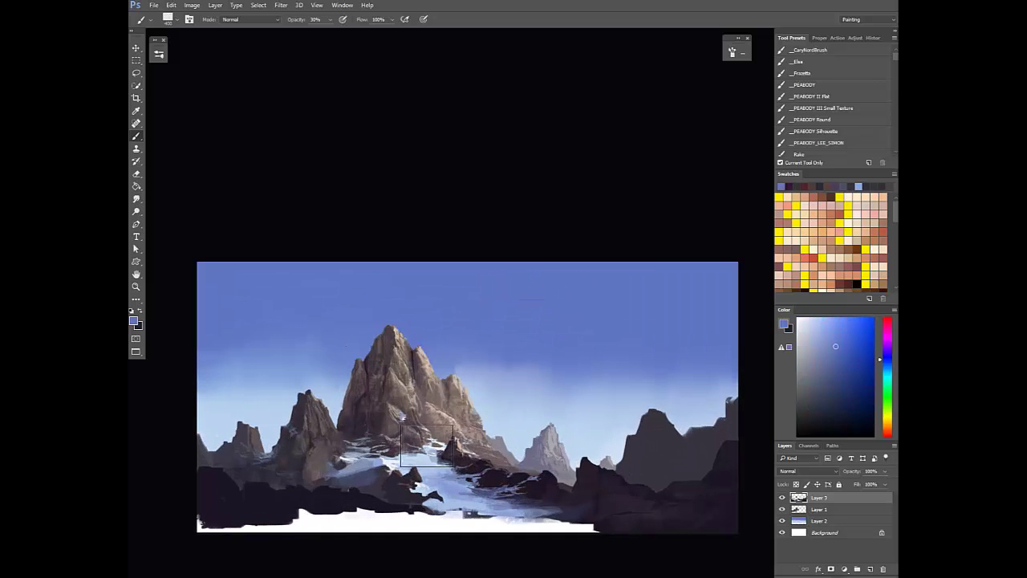
key(1)
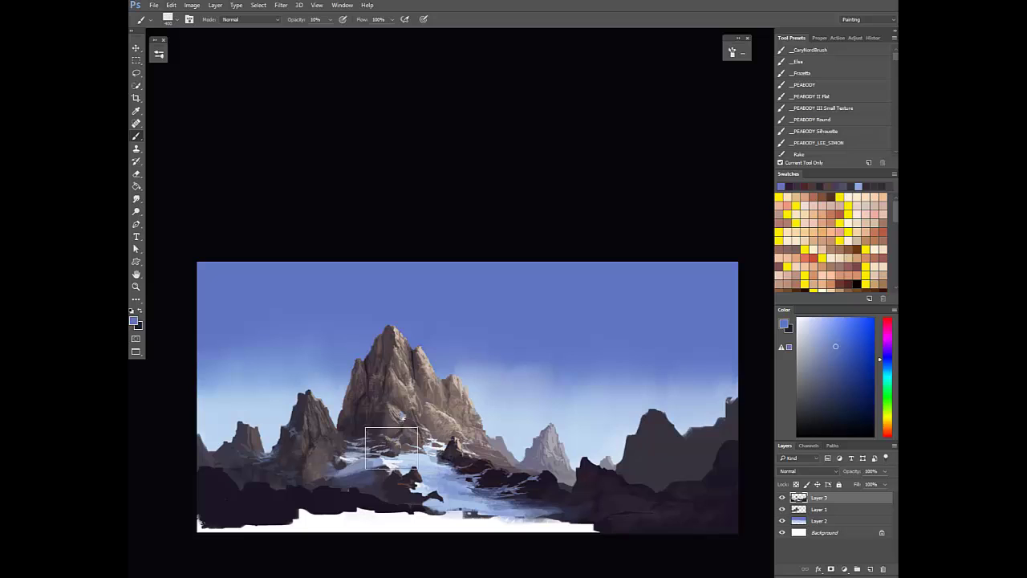
scroll(463, 453, down, 2)
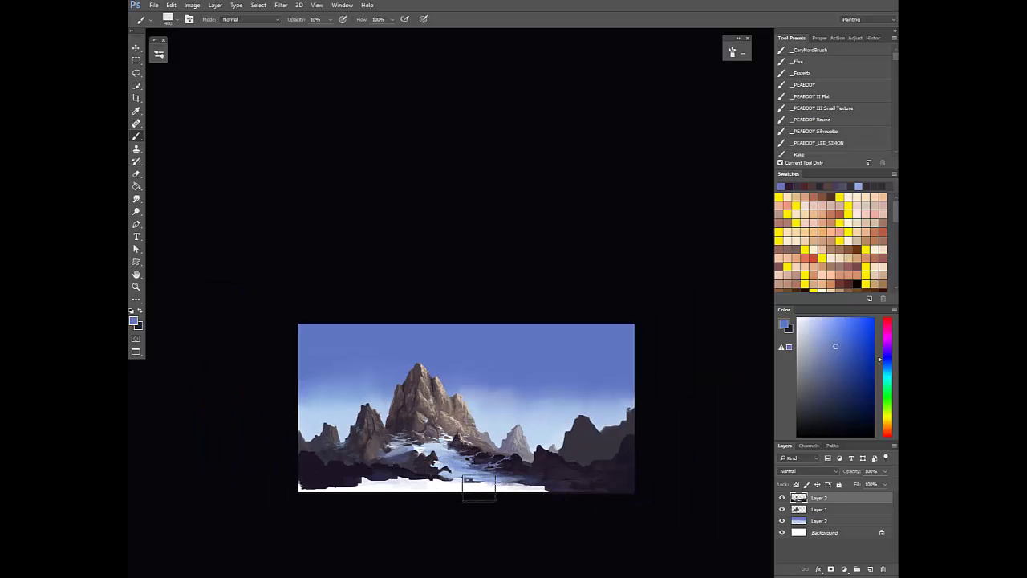
Flip the canvas and cover most of the white strip below the river with sampled muted blue at 70% opacity
key(ctrl+shift+h)
alt+click(483, 481)
key(3)
alt+click(497, 481)
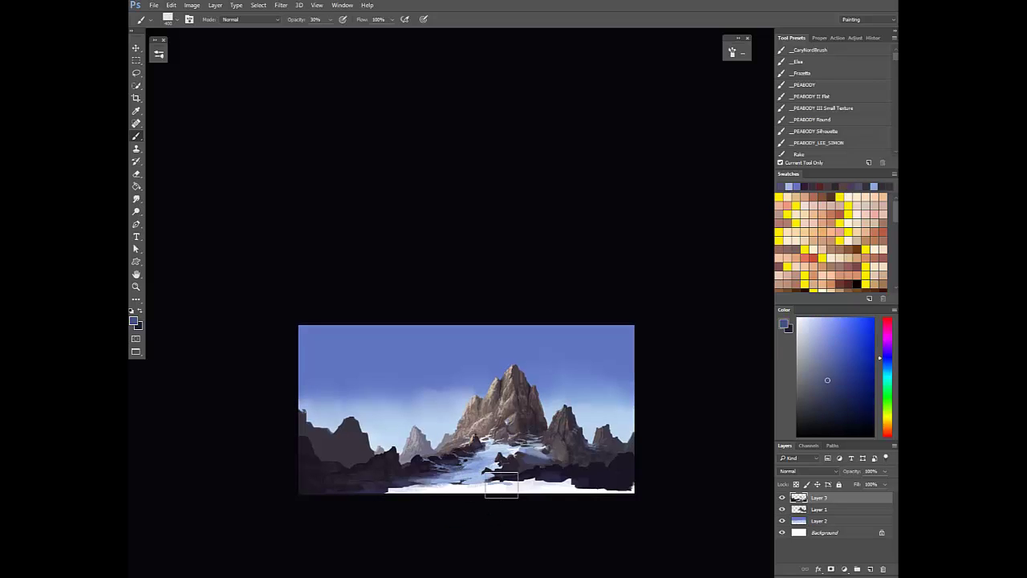
key(7)
mouse_move(502, 485)
mouse_down()
mouse_move(469, 490)
mouse_move(541, 478)
mouse_move(503, 493)
mouse_move(379, 489)
mouse_move(437, 486)
mouse_up()
alt+click(481, 483)
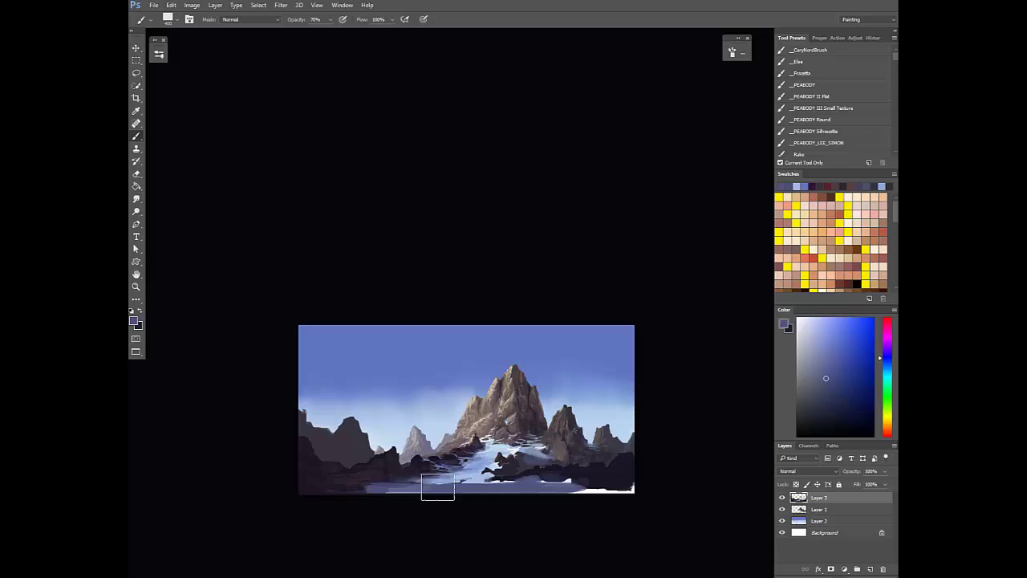
Blend sampled light blue water into the lower river at 30% opacity, and flip the canvas
alt+click(438, 486)
key(3)
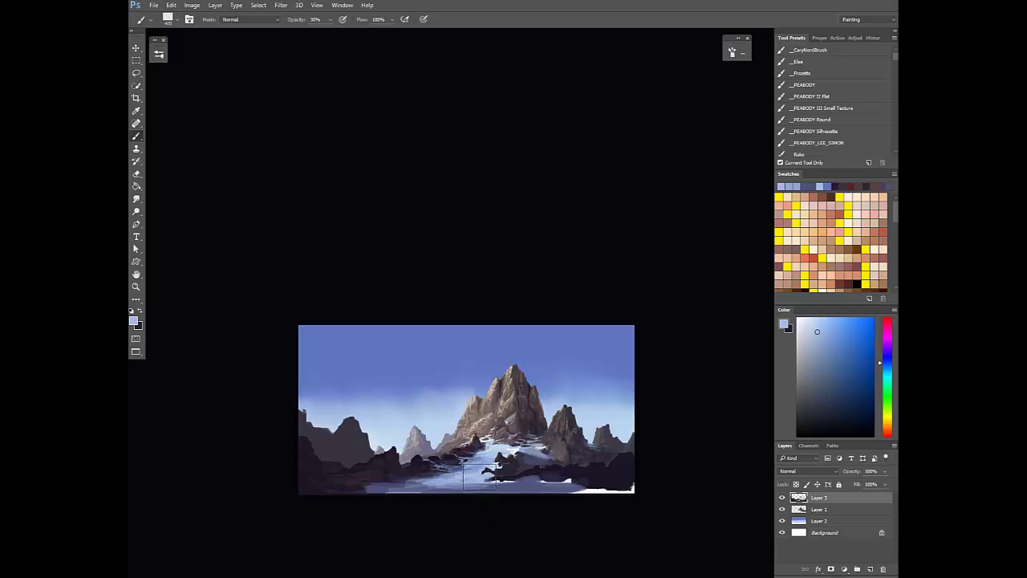
alt+click(479, 477)
key(ctrl+shift+h)
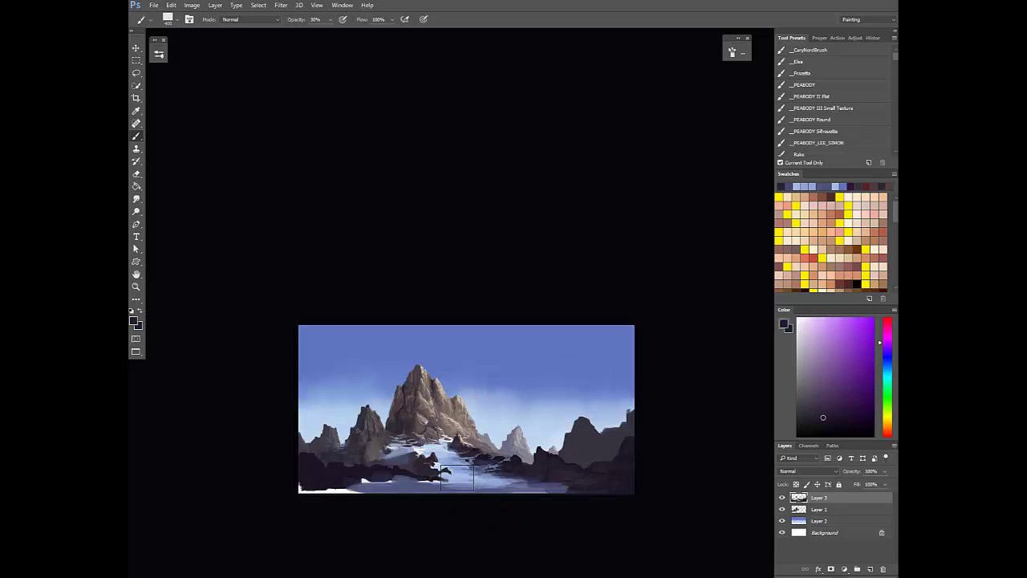
Extend and shade the dark rock outcrop in the middle of the river with a smaller brush and sampled dark and grey-blue tones
key(bracketleft)
key(0)
alt+click(418, 446)
drag(417, 446, 415, 452)
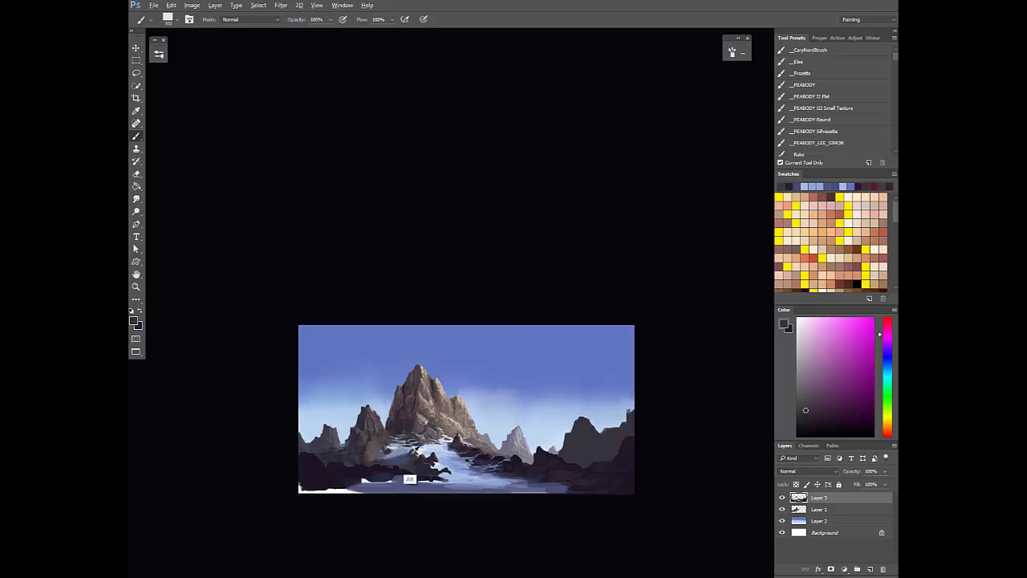
alt+click(404, 456)
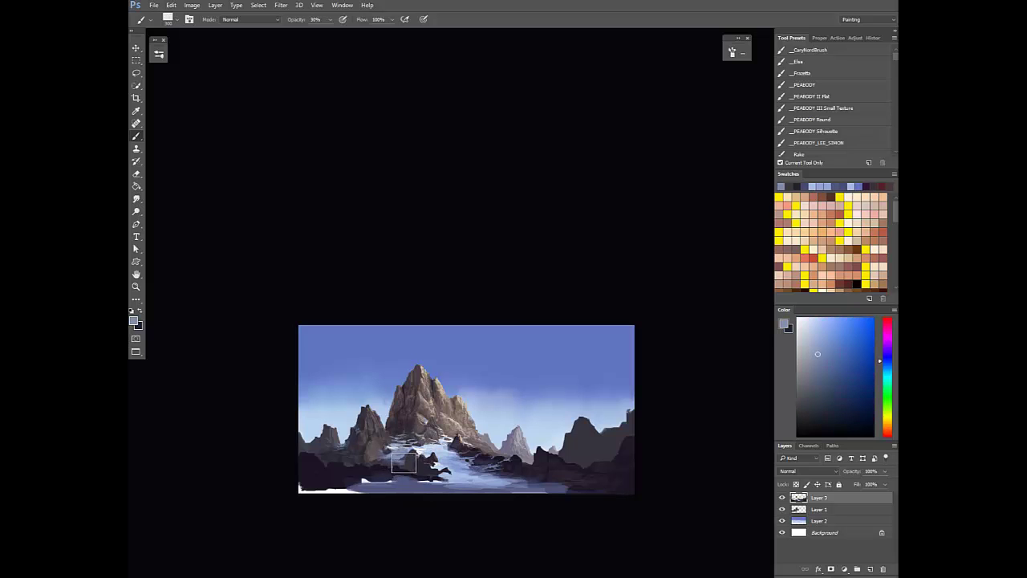
alt+click(406, 467)
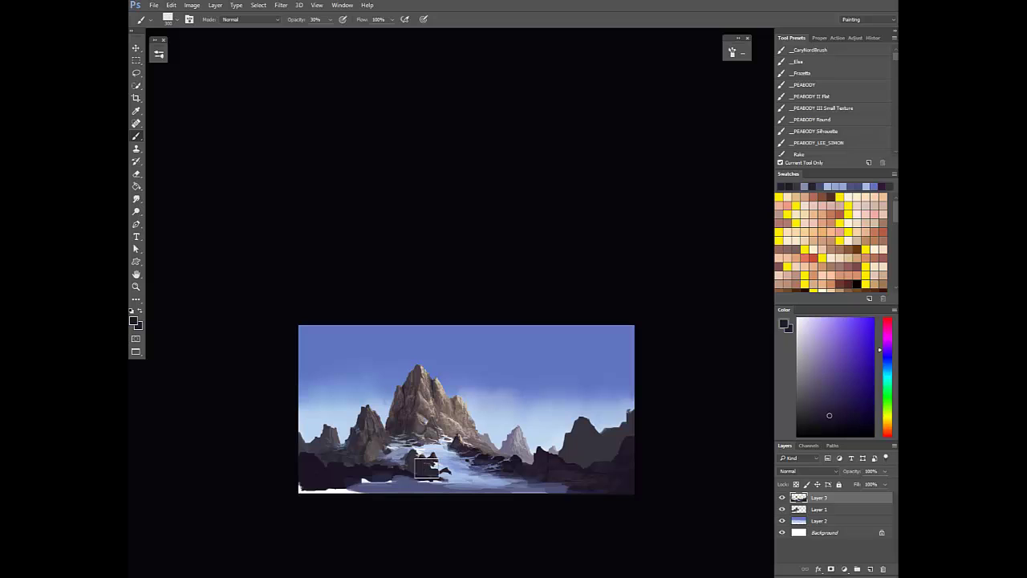
alt+click(425, 465)
key(1)
Create a new layer, add faint light blue water around the river rocks at 10% opacity, and flip the canvas
key(ctrl+shift+n)
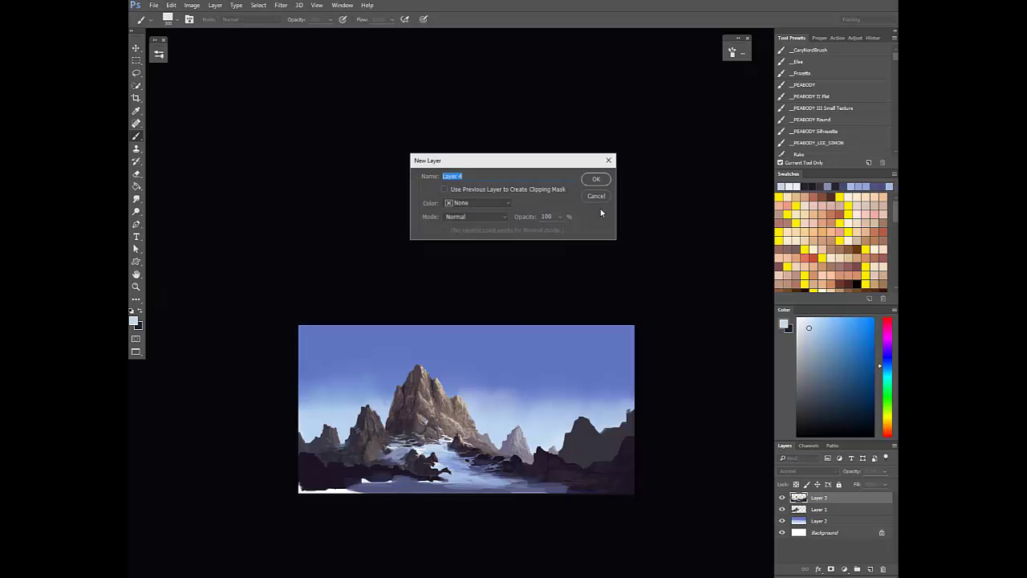
key(Return)
alt+click(453, 457)
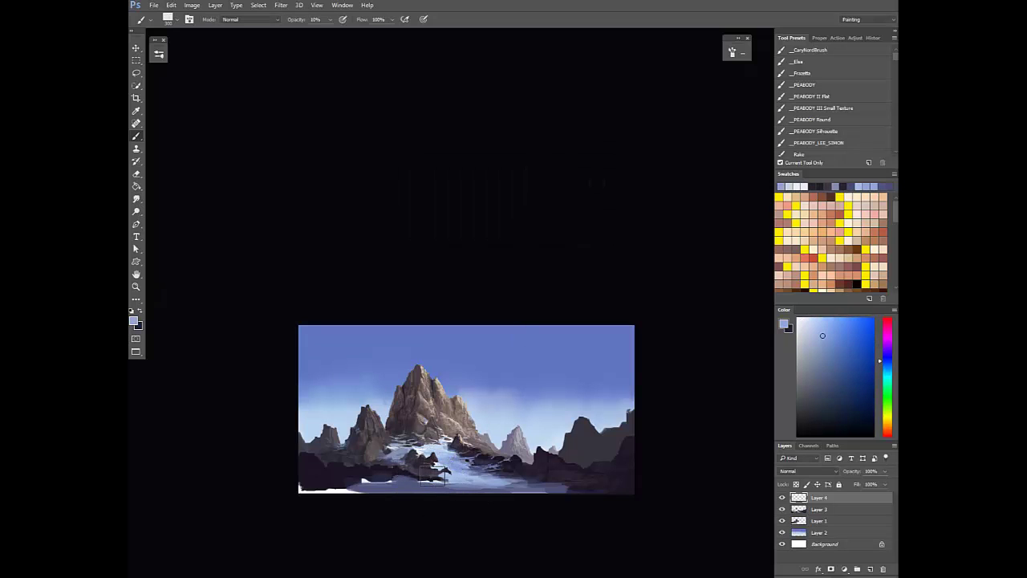
key(r)
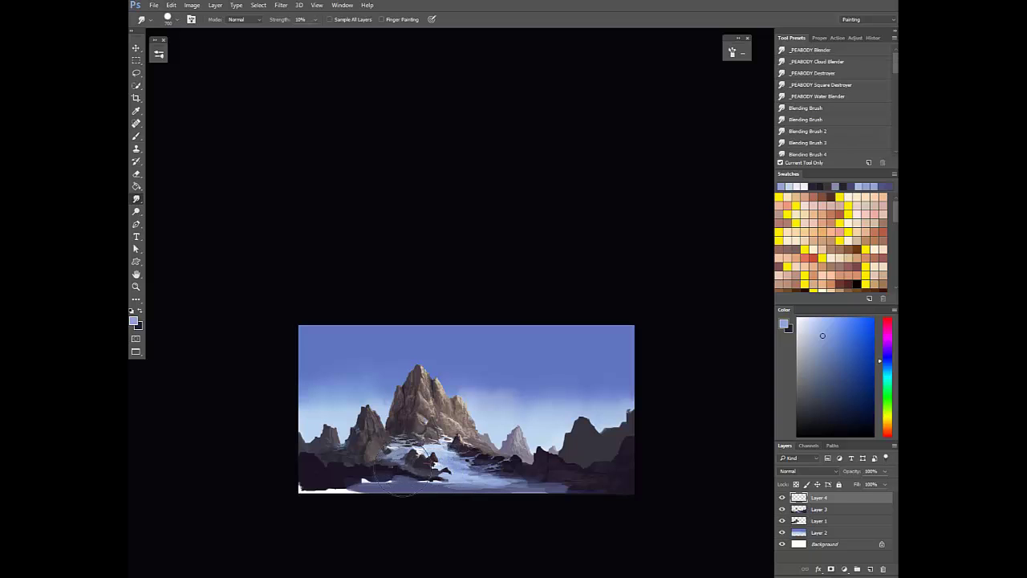
key(e)
key(ctrl+shift+h)
key(b)
Define the water's edge around the mid-river rocks with sampled dark blue, light blue and near-white tones
alt+click(502, 479)
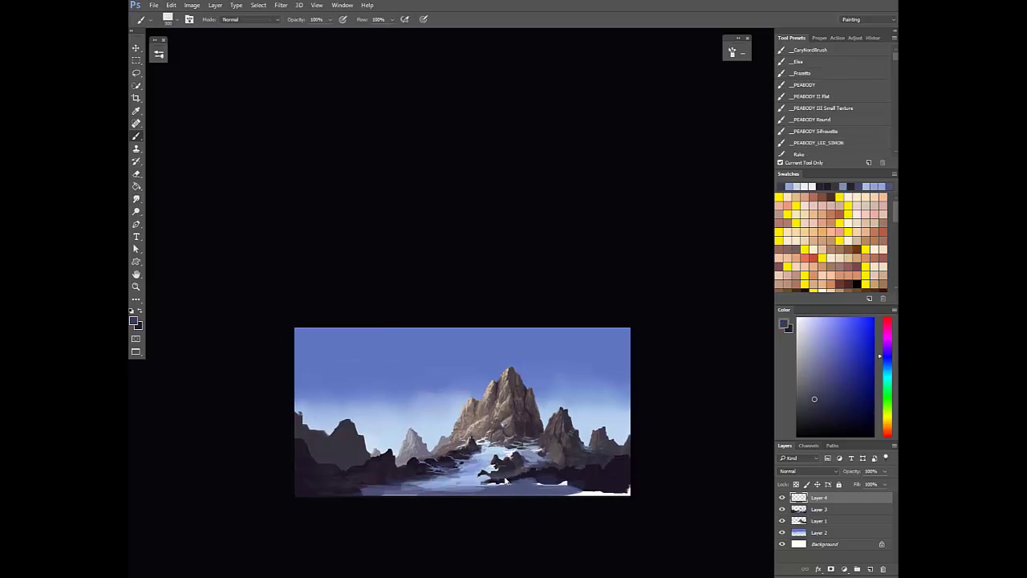
alt+click(487, 479)
alt+click(485, 473)
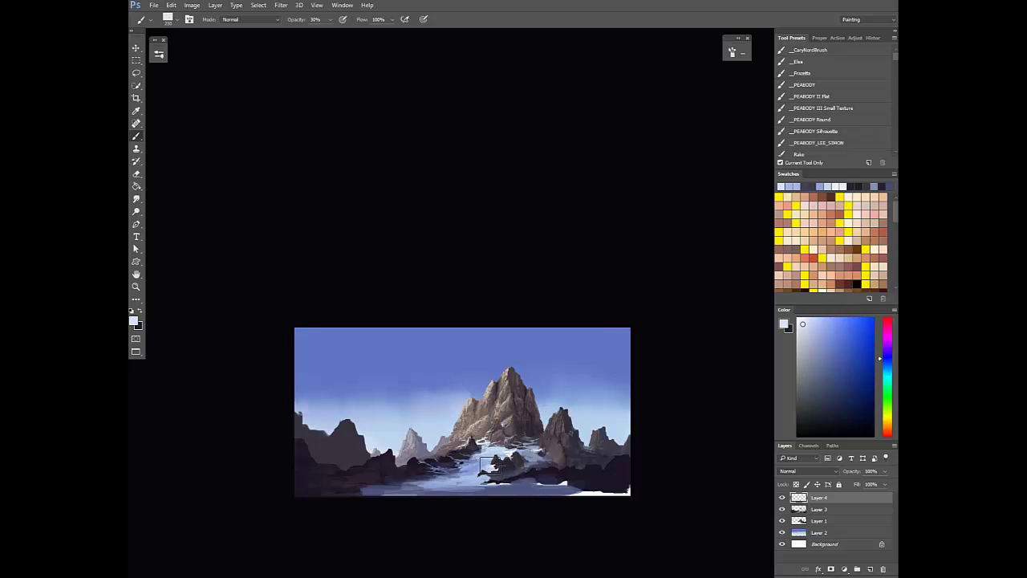
alt+click(505, 451)
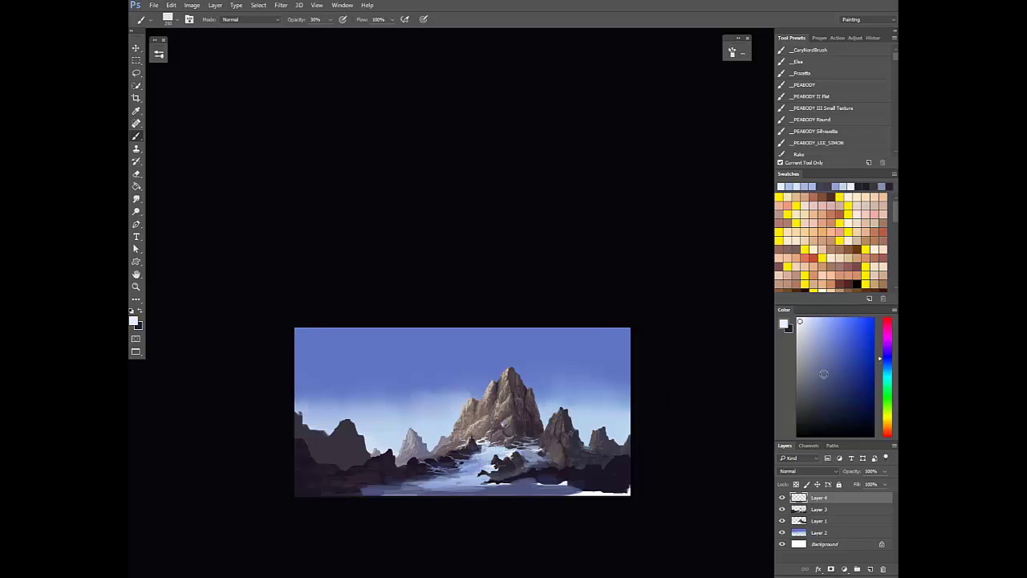
alt+click(585, 414)
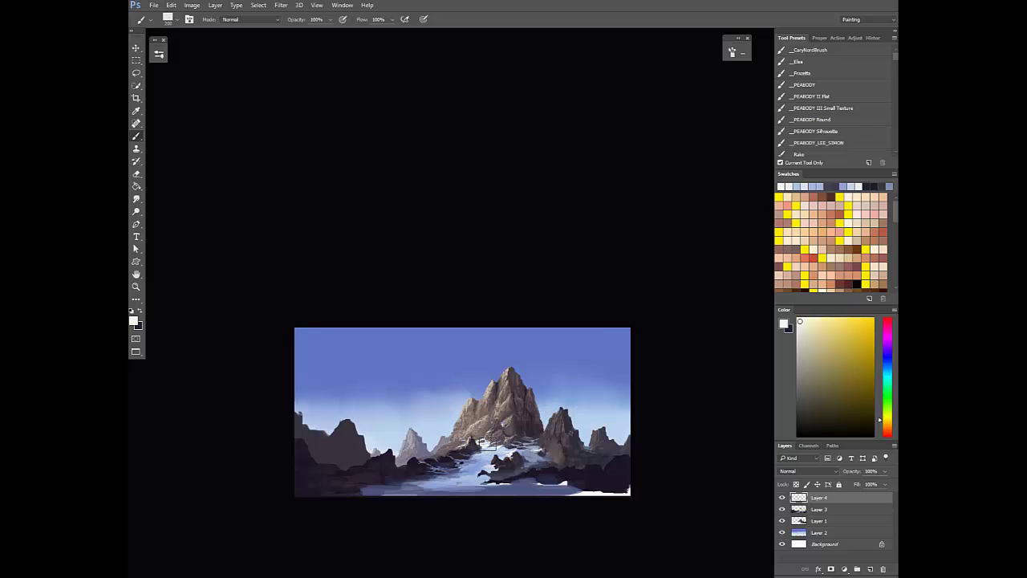
Paint near-white snow patches along the main mountain's base and lower face with a small brush at full opacity
alt+click(475, 444)
drag(472, 439, 474, 446)
alt+click(485, 441)
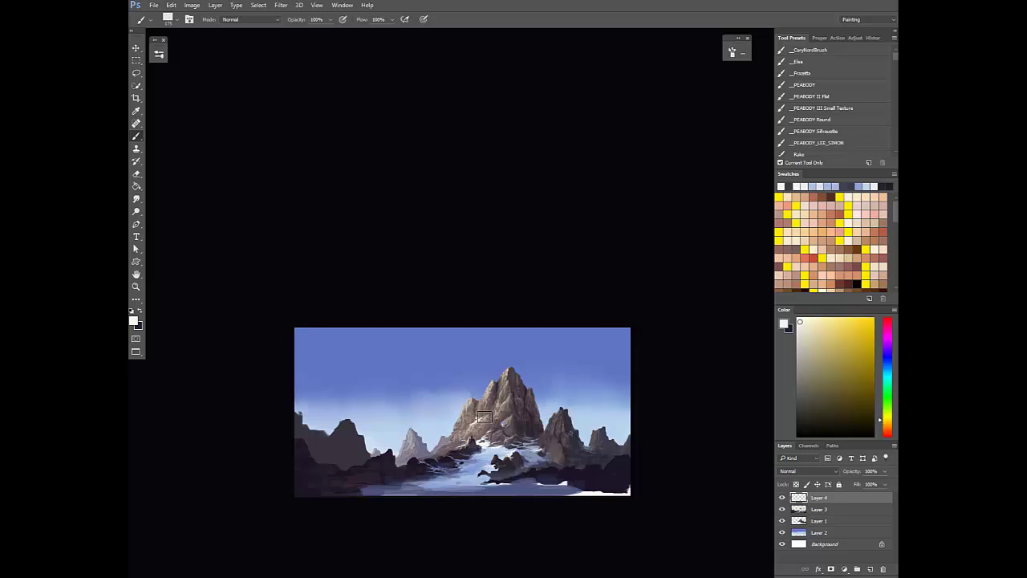
alt+click(485, 423)
mouse_move(482, 422)
mouse_down()
mouse_move(461, 477)
mouse_move(487, 444)
mouse_up()
Flip the canvas and refine the snow patches on the main mountain's lower slope with sampled grey-brown and near-white
key(e)
key(ctrl+shift+h)
key(b)
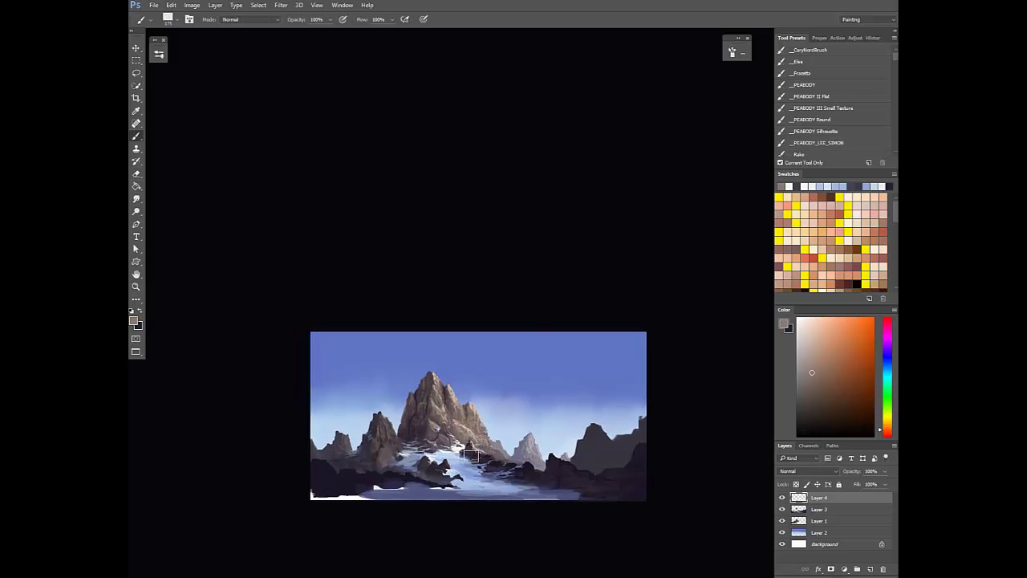
alt+click(477, 438)
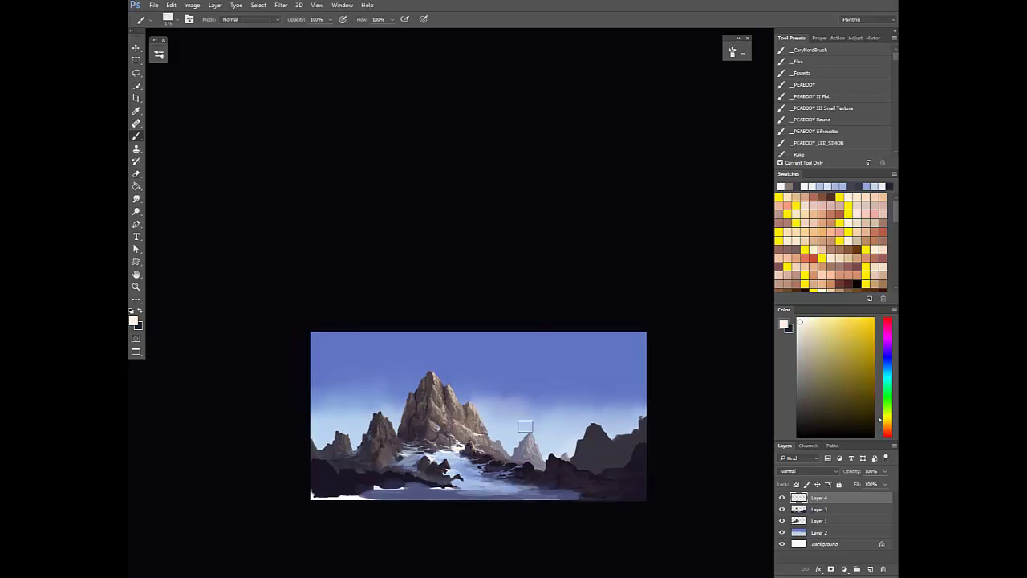
Flip the canvas back and add thin near-white streaks among the dark riverbank rocks with a smaller brush
scroll(512, 447, down, 1)
key(ctrl+shift+h)
drag(469, 463, 466, 483)
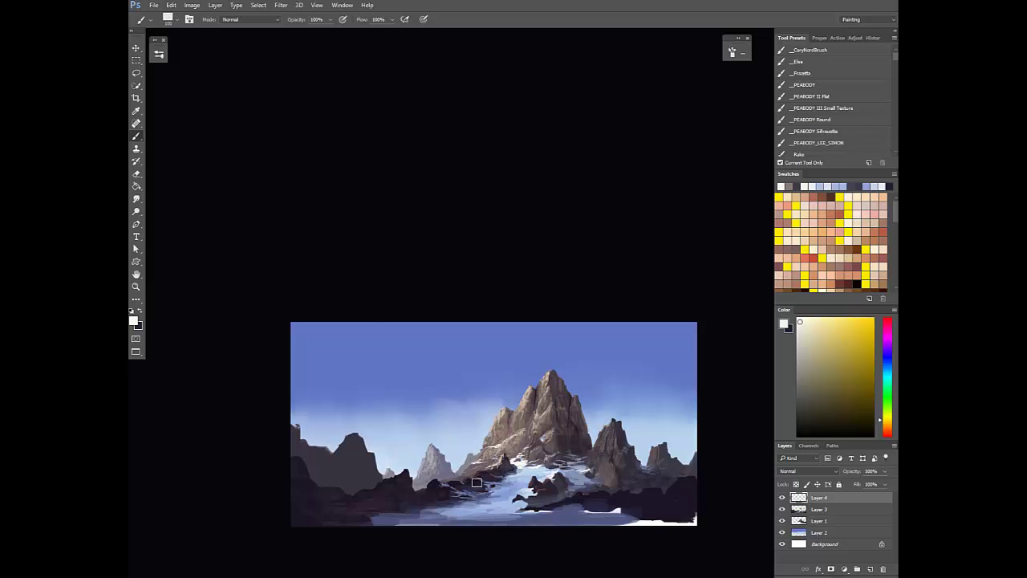
Flip the canvas and work sampled light blue strokes into the lower river with a small brush at full opacity
scroll(477, 482, down, 1)
key(F2)
drag(485, 496, 507, 491)
alt+click(509, 486)
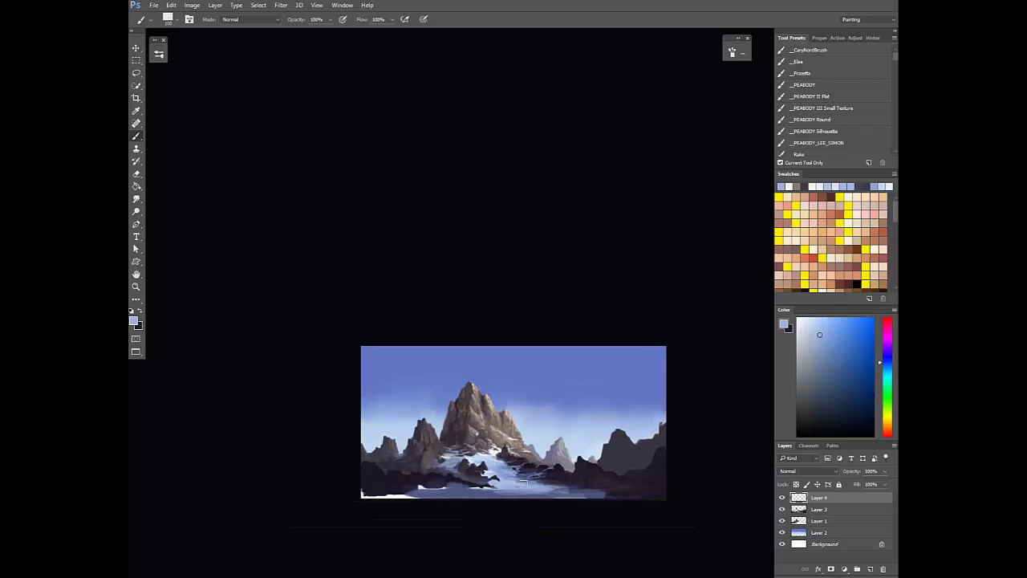
key(r)
key(b)
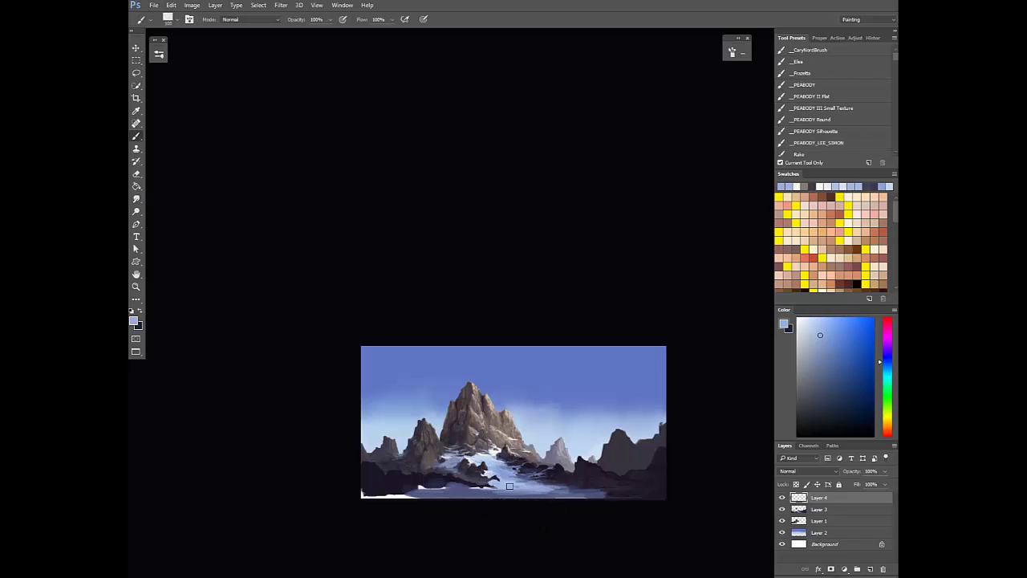
Paint over the foreground rocks and the water's edge below them with a larger brush and sampled dark blue tones
alt+click(481, 489)
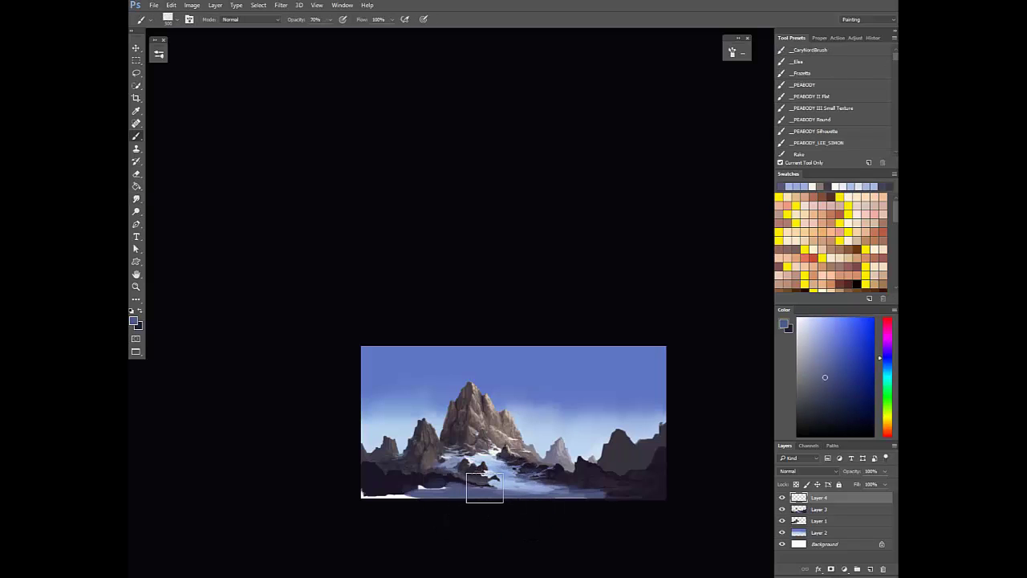
alt+click(471, 478)
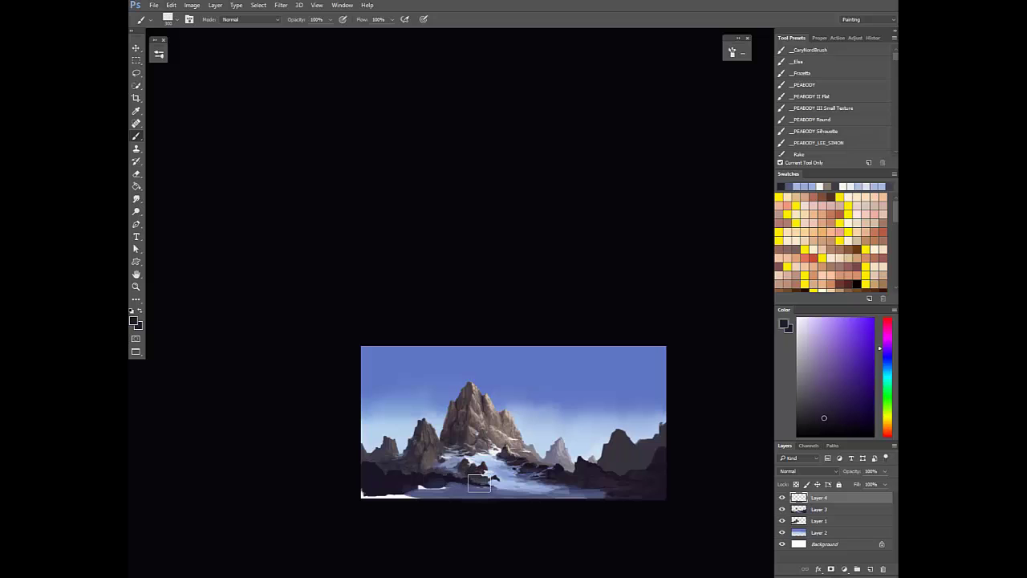
alt+click(453, 479)
key(7)
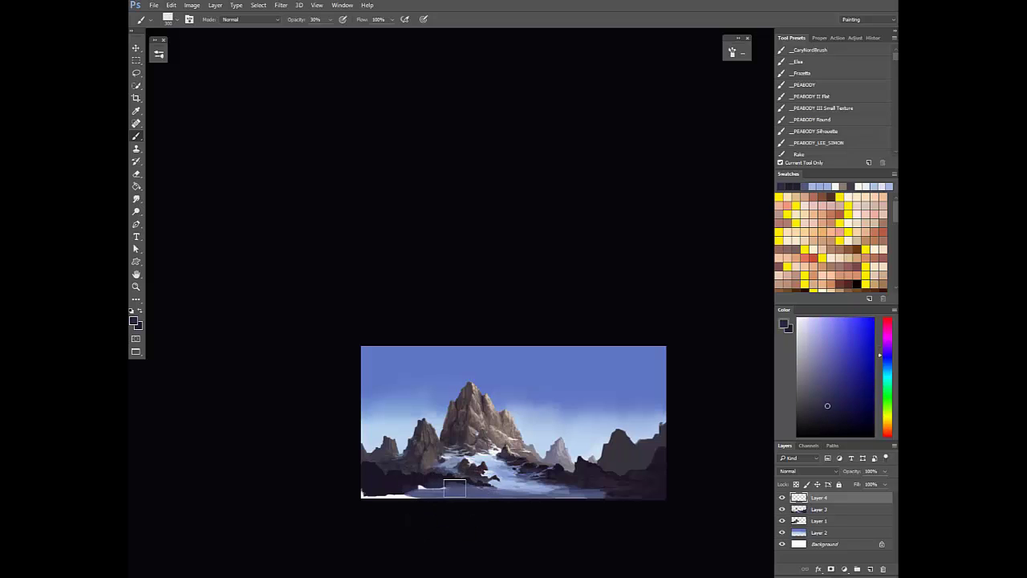
Cover the white gap along the bottom edge of the foreground with dark purple strokes and merge Layer 4 down into Layer 3
drag(367, 498, 436, 497)
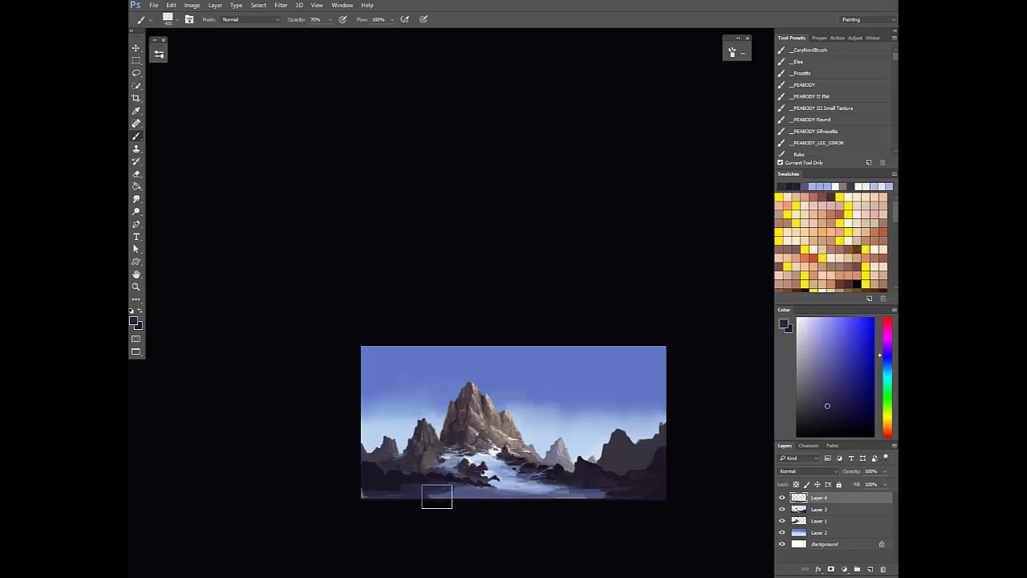
drag(620, 488, 614, 497)
key(r)
key(ctrl+e)
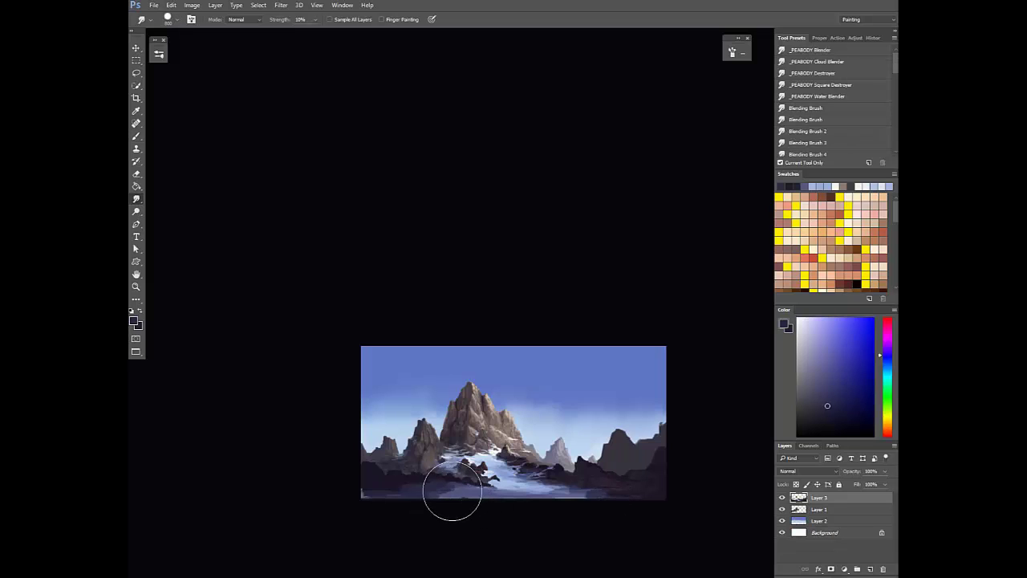
Paint the foreground's bottom edge with sampled dark and muted purple tones at 100% brush opacity and flip the canvas horizontally
key(b)
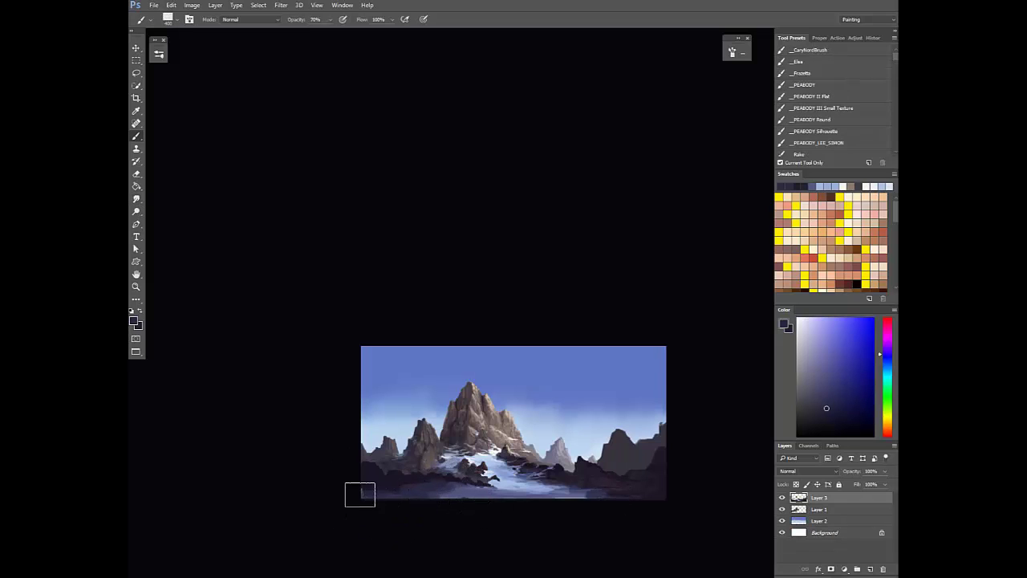
alt+click(479, 495)
key(0)
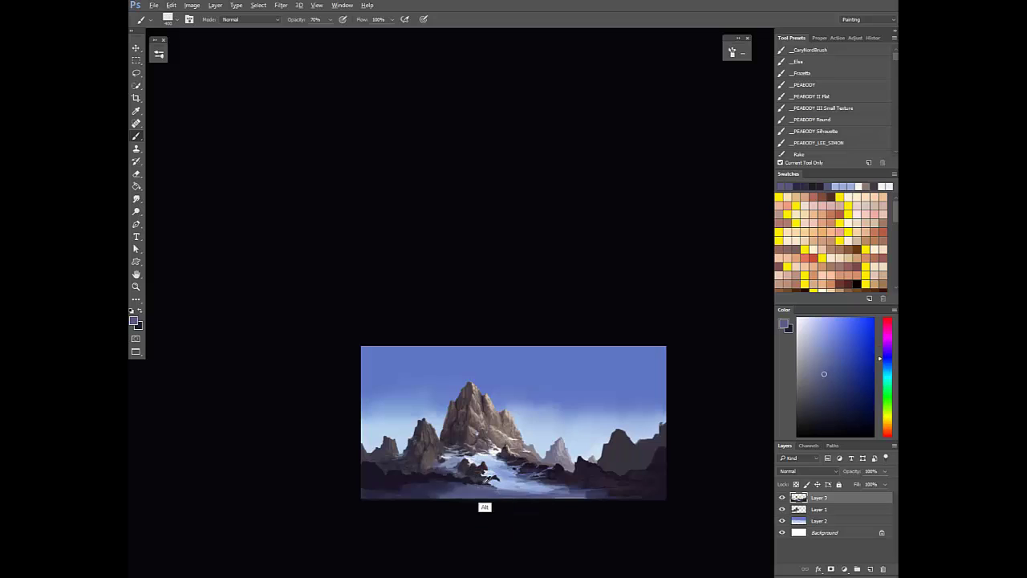
alt+click(406, 488)
key(F2)
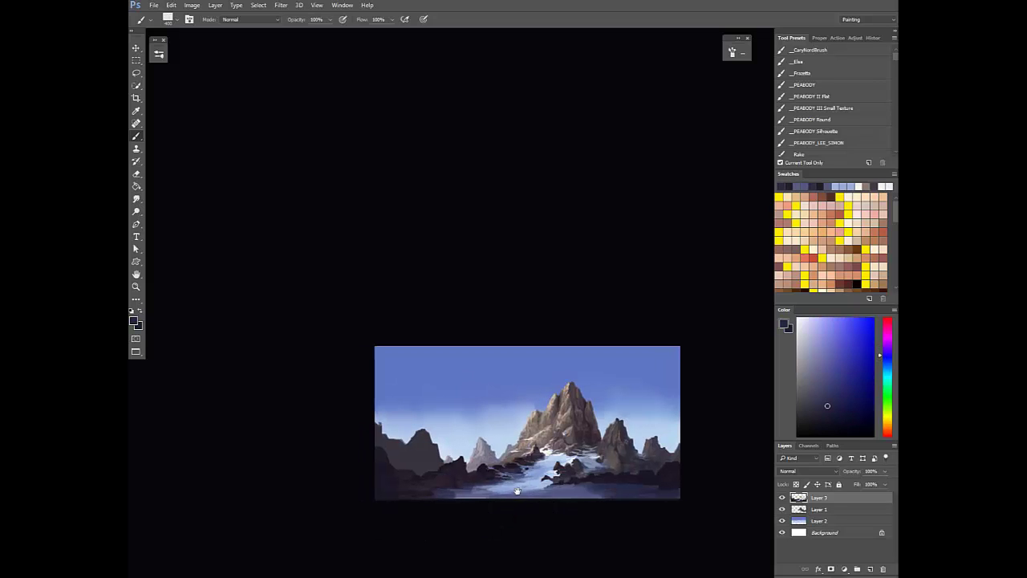
Blend sampled muted purple into the foreground end of the snow path at 30% brush opacity
alt+click(552, 488)
key(3)
drag(552, 485, 538, 482)
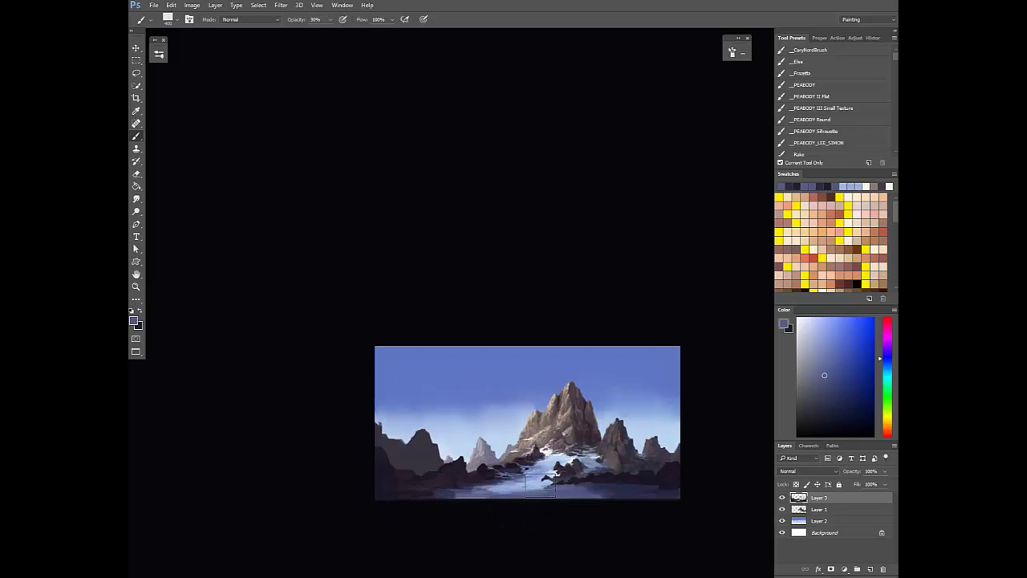
alt+click(533, 483)
Paint sampled off-white and bluish snow tones around the dark rocks in the snow path with a smaller brush, using 100% and 30% opacity
alt+click(556, 471)
scroll(547, 473, up, 5)
key(bracketleft)
key(bracketleft)
key(bracketleft)
key(0)
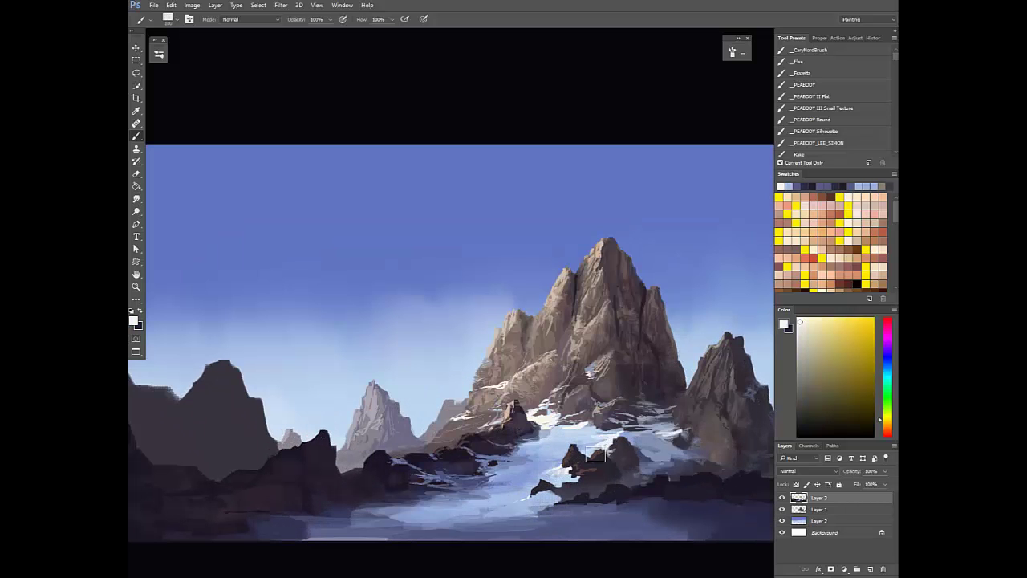
alt+click(593, 447)
alt+click(590, 444)
key(3)
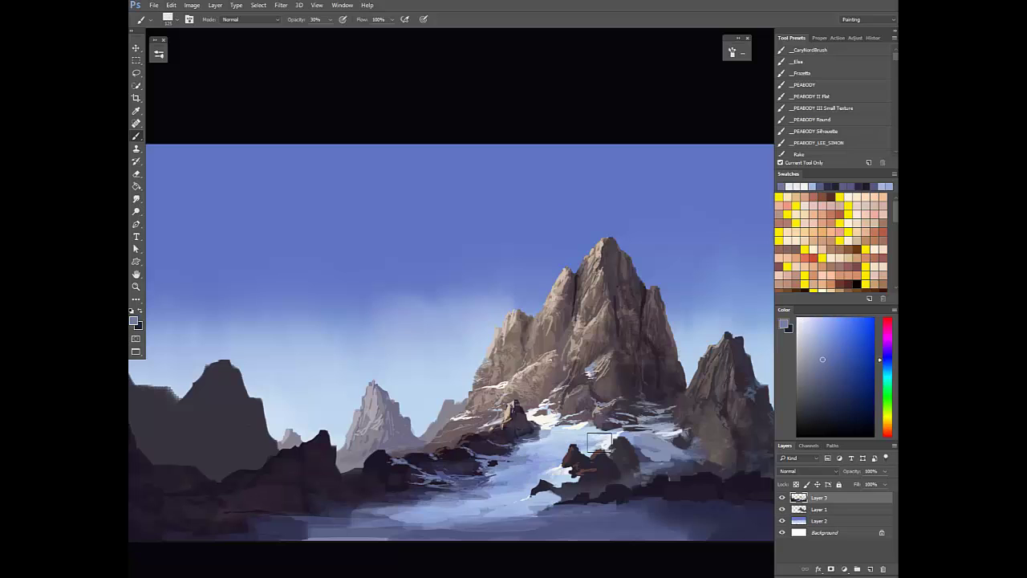
Add a new layer and glaze sampled pale blue tones over the snow path near the main mountain's foot at 30% brush opacity
key(r)
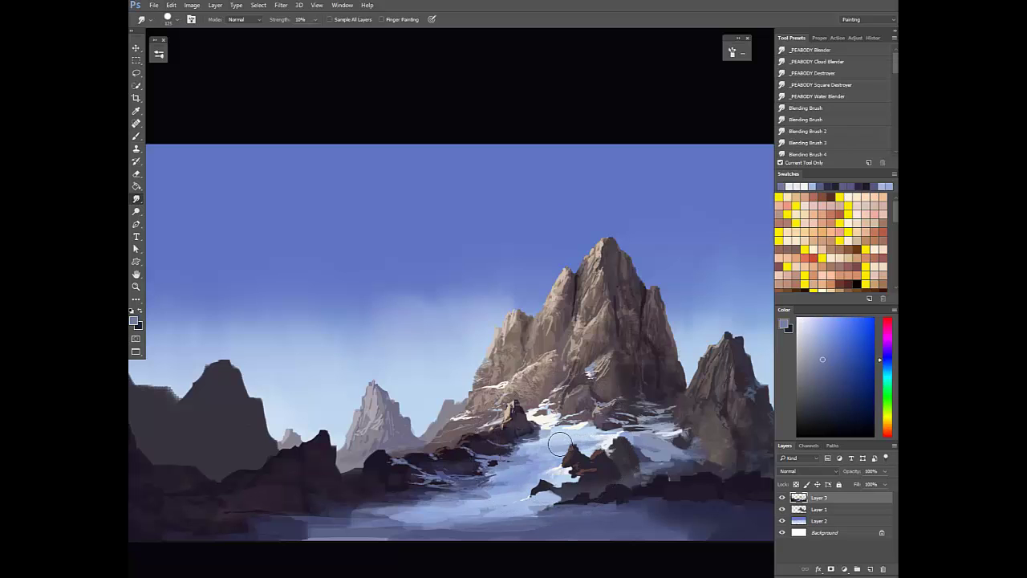
key(ctrl+shift+n)
key(Return)
key(b)
alt+click(525, 456)
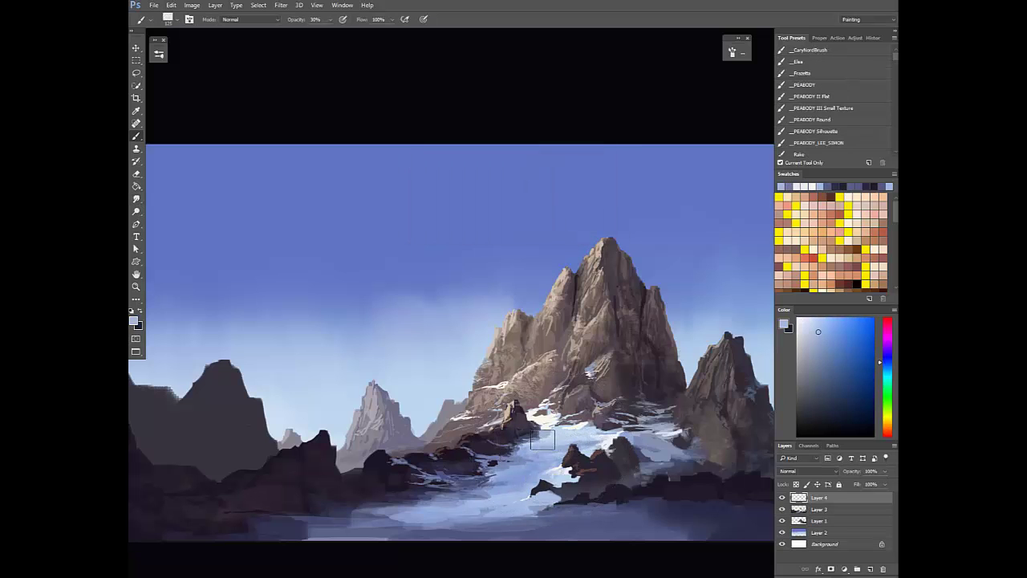
alt+click(539, 440)
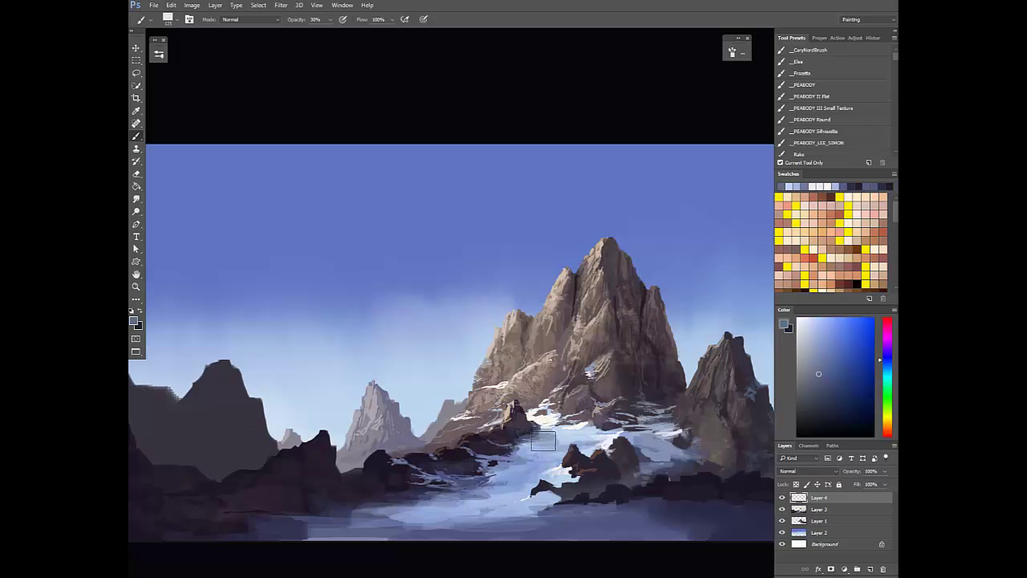
alt+click(573, 434)
mouse_move(543, 440)
mouse_down()
mouse_move(567, 438)
mouse_move(544, 427)
mouse_up()
Flip the canvas horizontally and paint sampled pale snow highlights beside the small pointed rock at the mountain's foot
scroll(580, 428, down, 2)
key(ctrl+shift+h)
scroll(534, 425, up, 2)
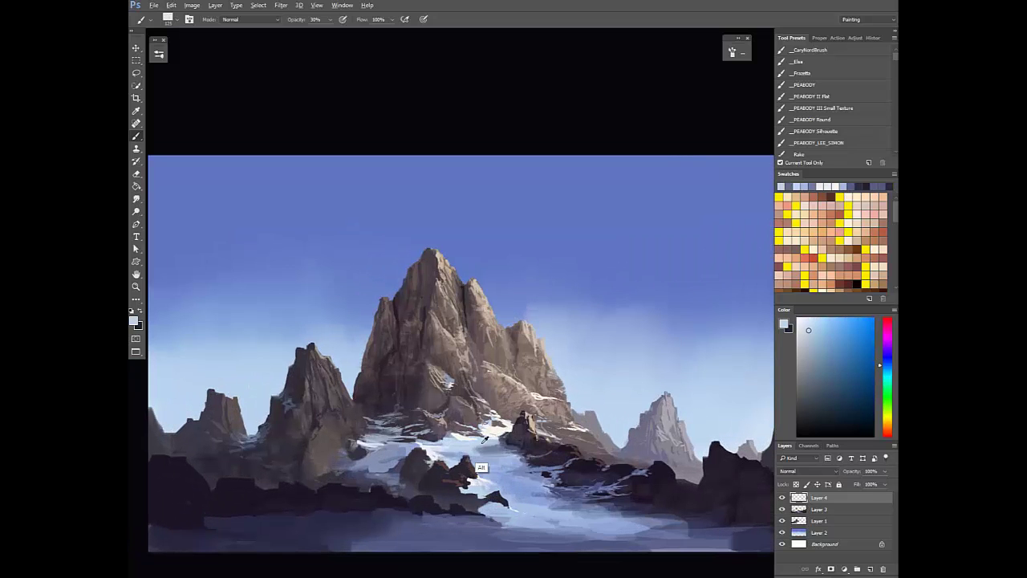
alt+click(484, 439)
key(7)
alt+click(491, 438)
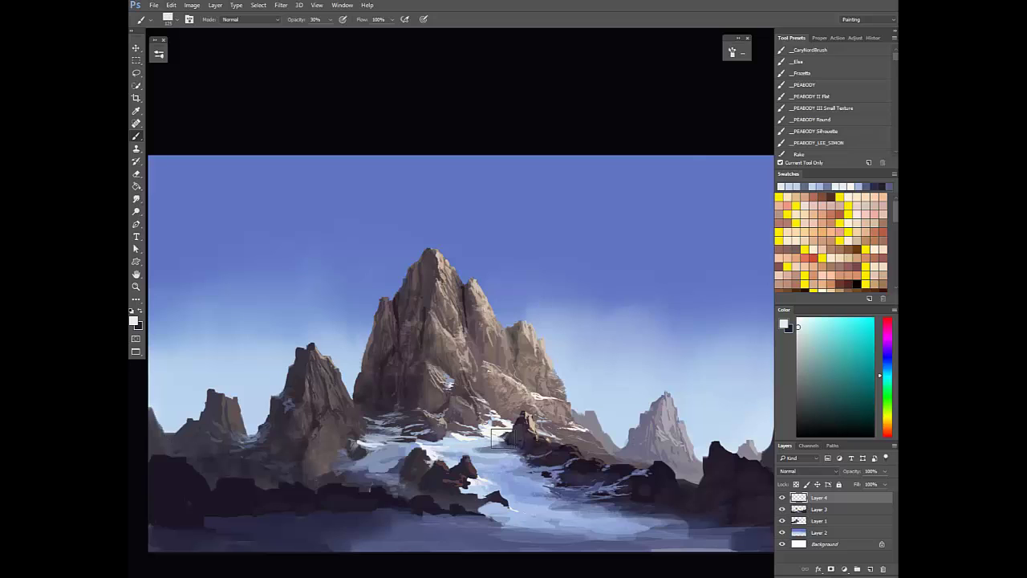
alt+click(508, 436)
drag(511, 439, 501, 439)
Glaze sampled purple and sky-blue shadow tones over the snow beside the small pointed rock at 30% opacity and flip the canvas horizontally
alt+click(638, 529)
alt+click(576, 213)
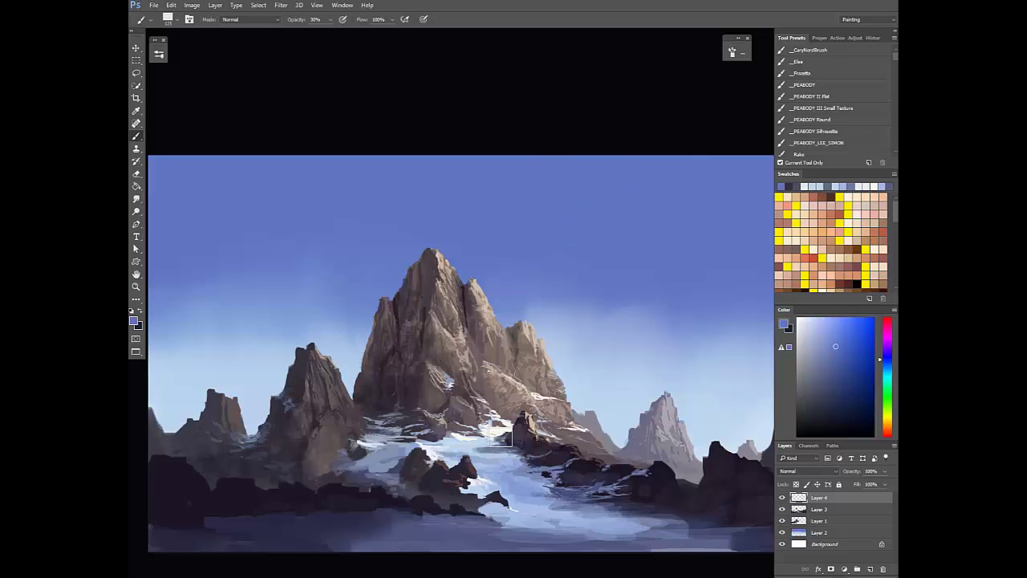
alt+click(510, 449)
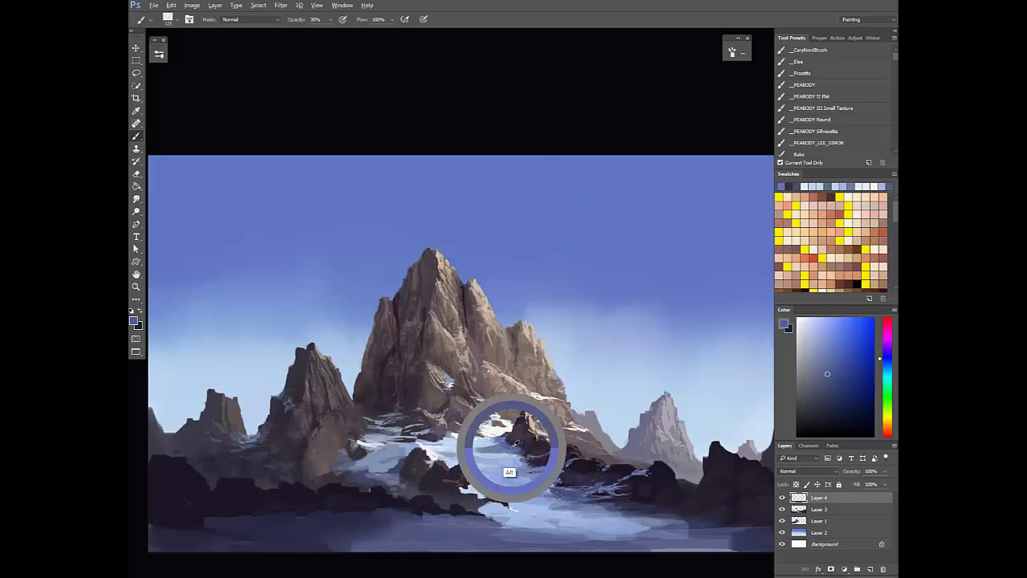
drag(511, 449, 491, 480)
key(F2)
scroll(490, 479, up, 3)
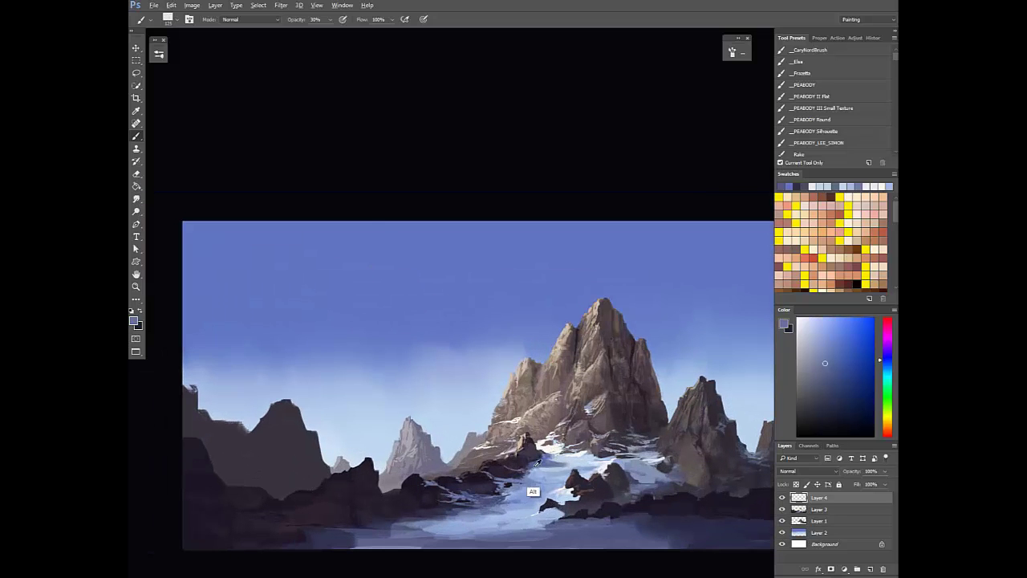
Paint sampled off-white snow highlights between the small pointed rock and the main mountain's base, raising the brush opacity to 100%
alt+click(543, 465)
alt+click(569, 465)
key(0)
alt+click(565, 456)
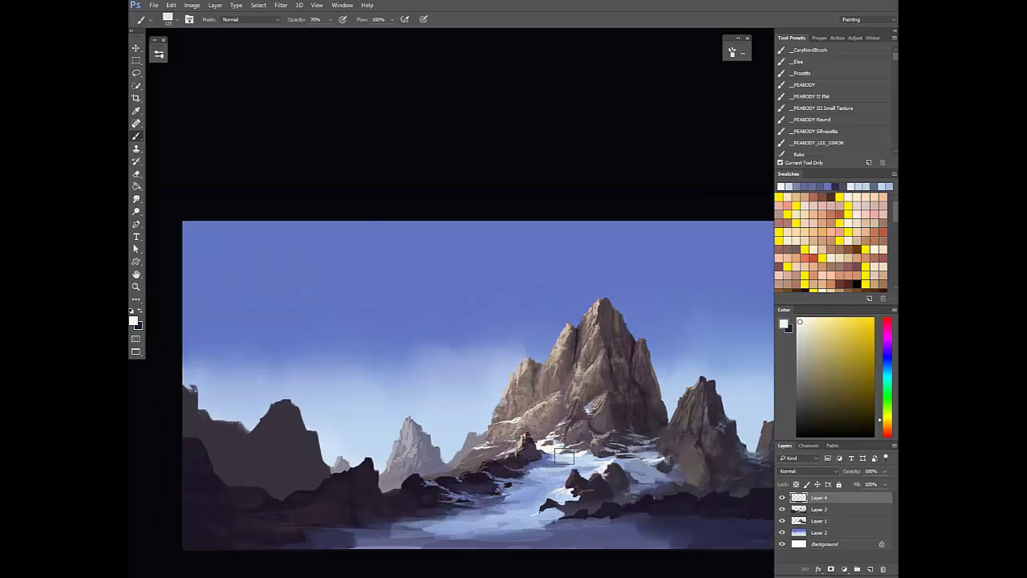
alt+click(553, 453)
drag(553, 454, 540, 446)
alt+click(532, 448)
alt+click(543, 450)
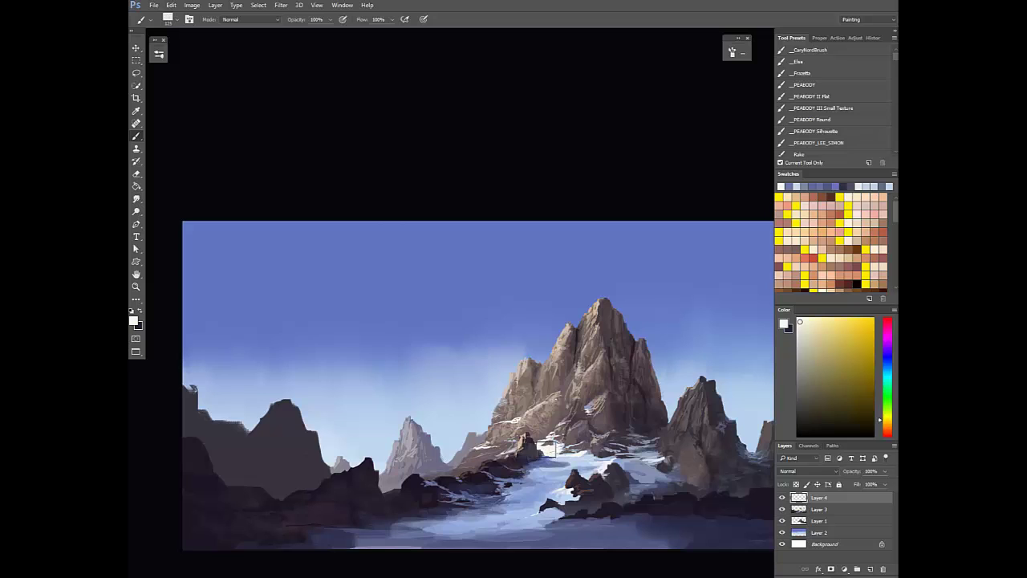
alt+click(548, 451)
alt+click(553, 455)
Flip the canvas horizontally and glaze sampled muted blue over the snow below the small pointed rock at 30% brush opacity
scroll(555, 457, down, 2)
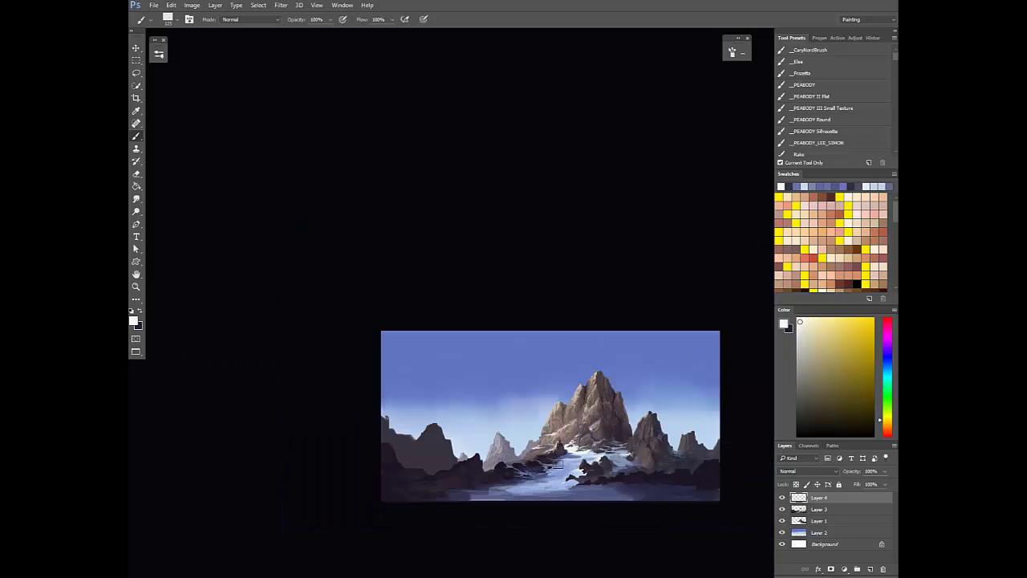
scroll(555, 457, up, 4)
alt+click(545, 446)
alt+click(541, 450)
key(3)
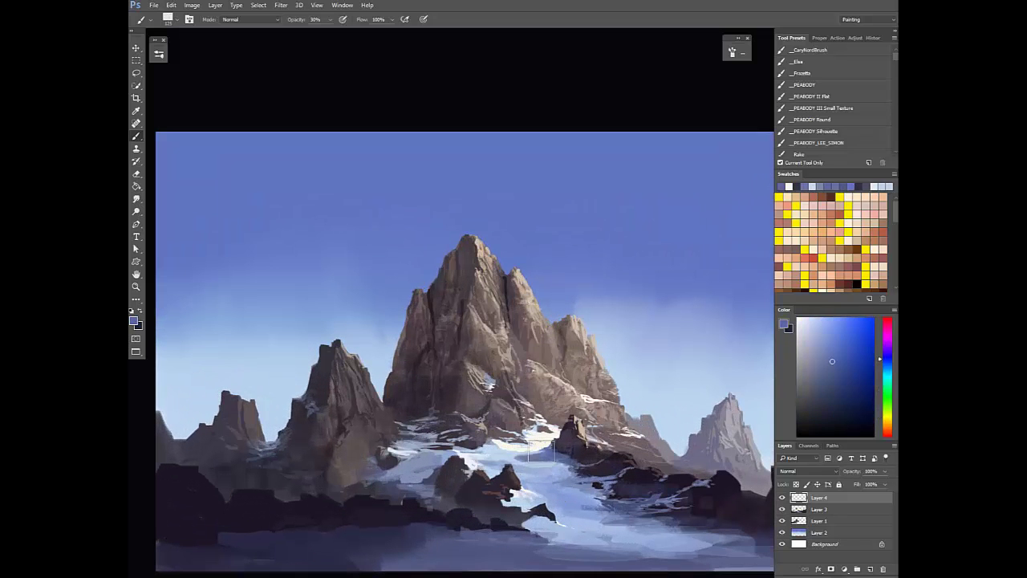
Refine the small pointed rock with sampled dark shadow and beige highlight colors at 100% brush opacity
alt+click(561, 424)
key(0)
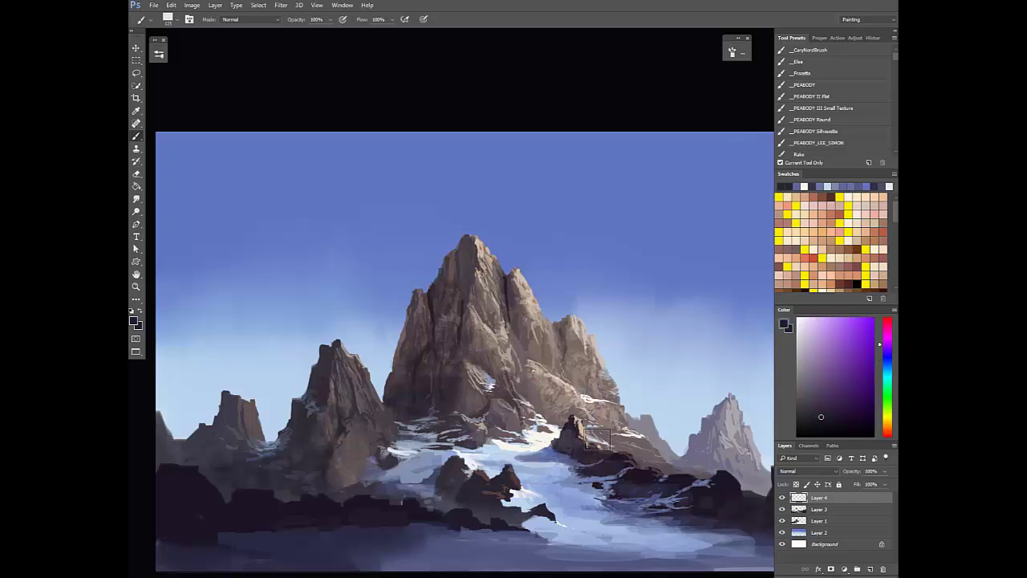
alt+click(578, 430)
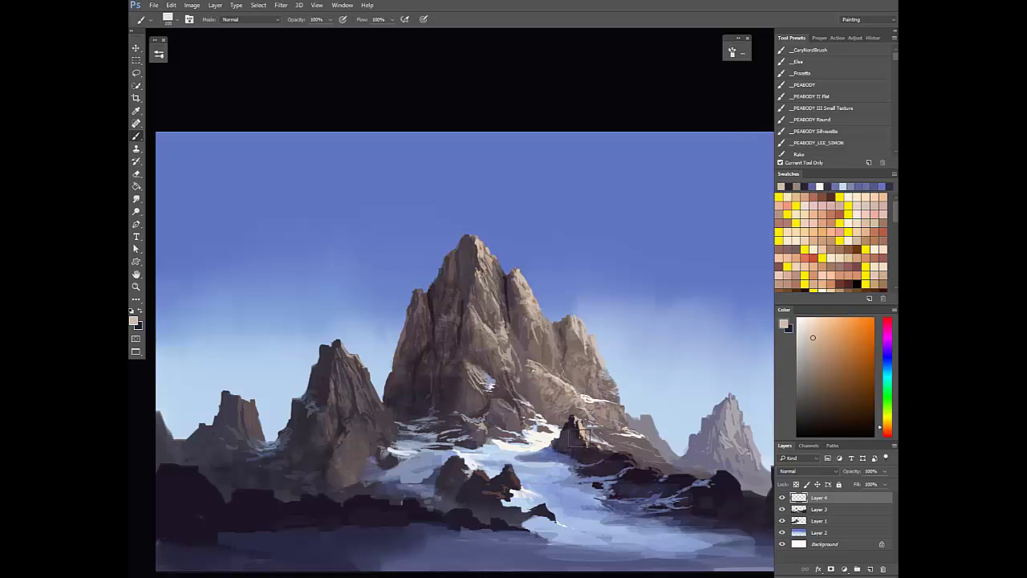
alt+click(570, 427)
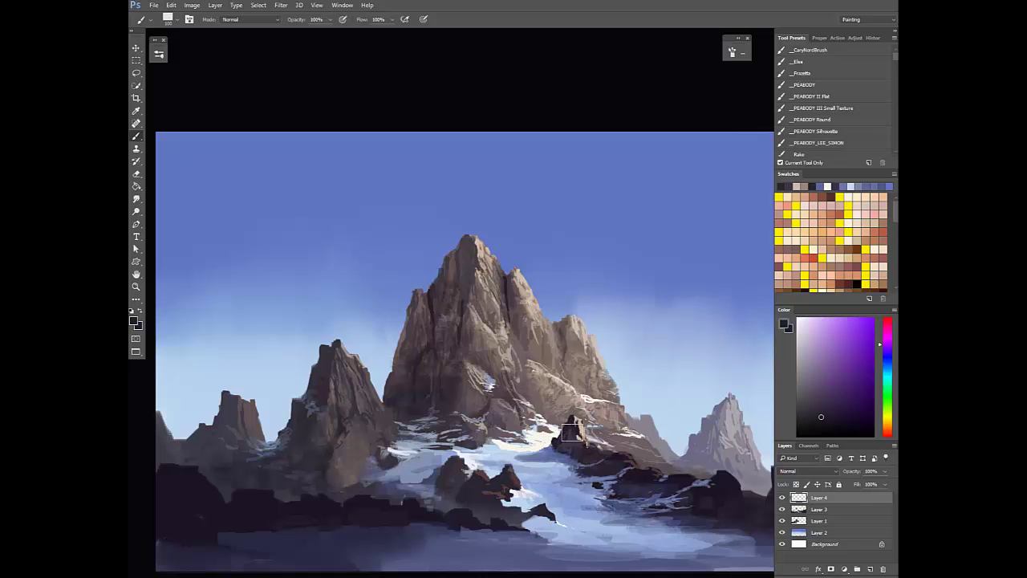
scroll(594, 406, up, 1)
alt+click(584, 415)
Flip the canvas horizontally and paint sampled greys on the main mountain's low outer slope and the faint peak behind it
scroll(585, 419, down, 5)
key(ctrl+shift+h)
drag(551, 470, 502, 486)
scroll(507, 443, up, 5)
alt+click(522, 425)
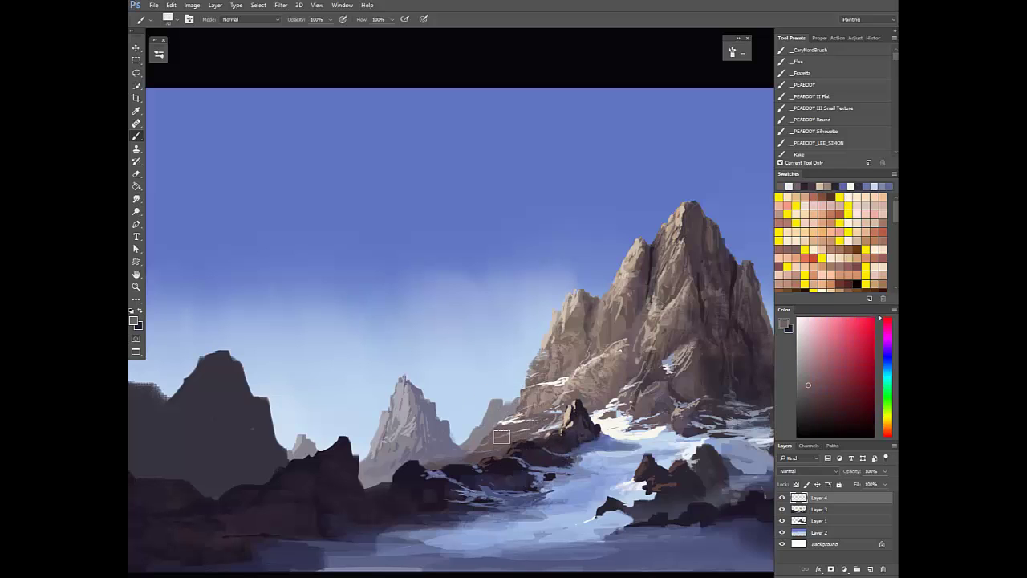
key(3)
alt+click(496, 402)
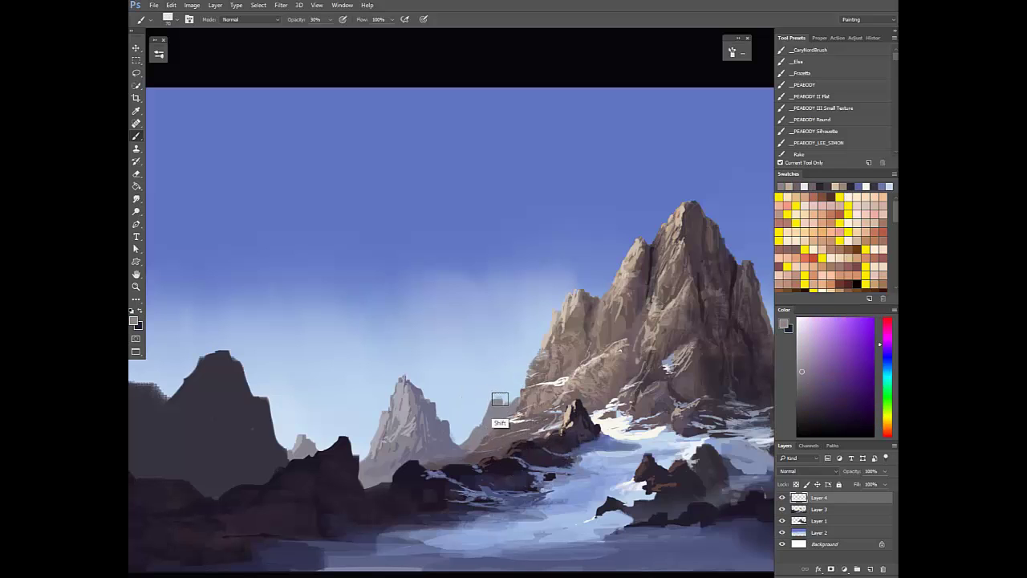
Refine the sunlit outer edge of the main mountain's lower shoulder with sampled warm grey rock tones
alt+click(531, 377)
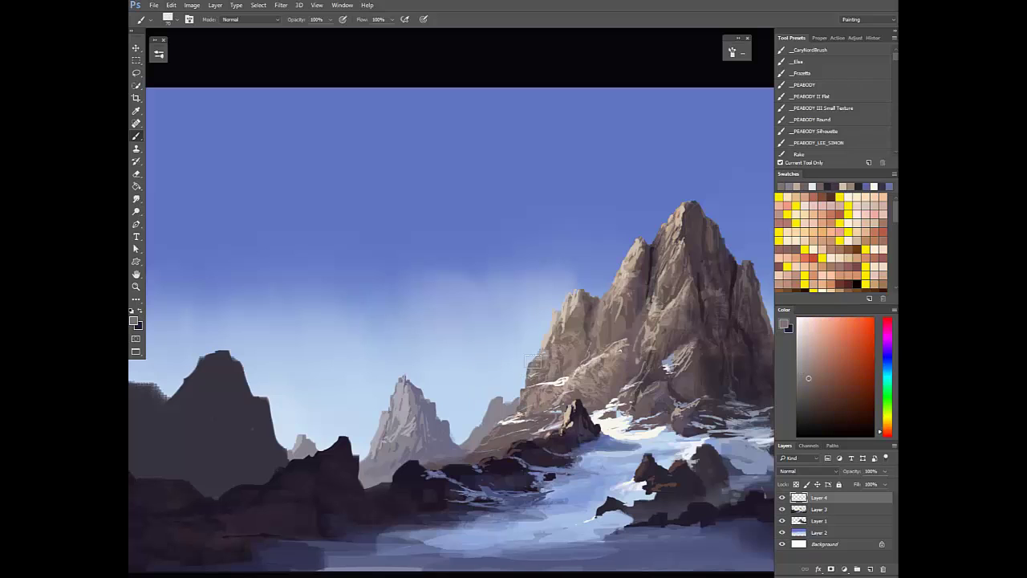
alt+click(536, 358)
alt+click(548, 335)
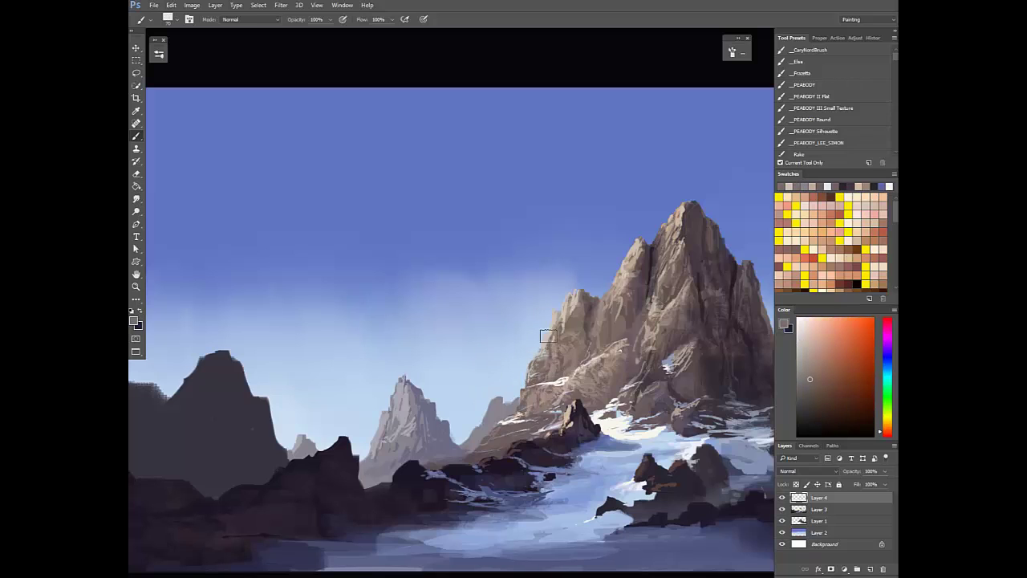
alt+click(555, 326)
alt+click(557, 329)
alt+click(548, 353)
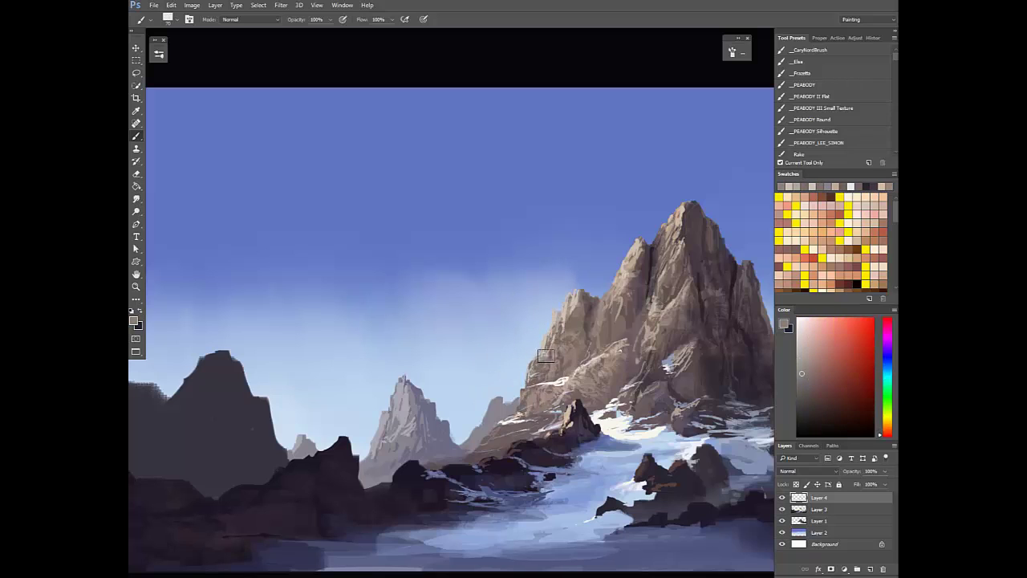
Paint sampled beige and warm grey tones on the tips of the main mountain's lower shoulder and secondary peak
alt+click(575, 318)
alt+click(578, 290)
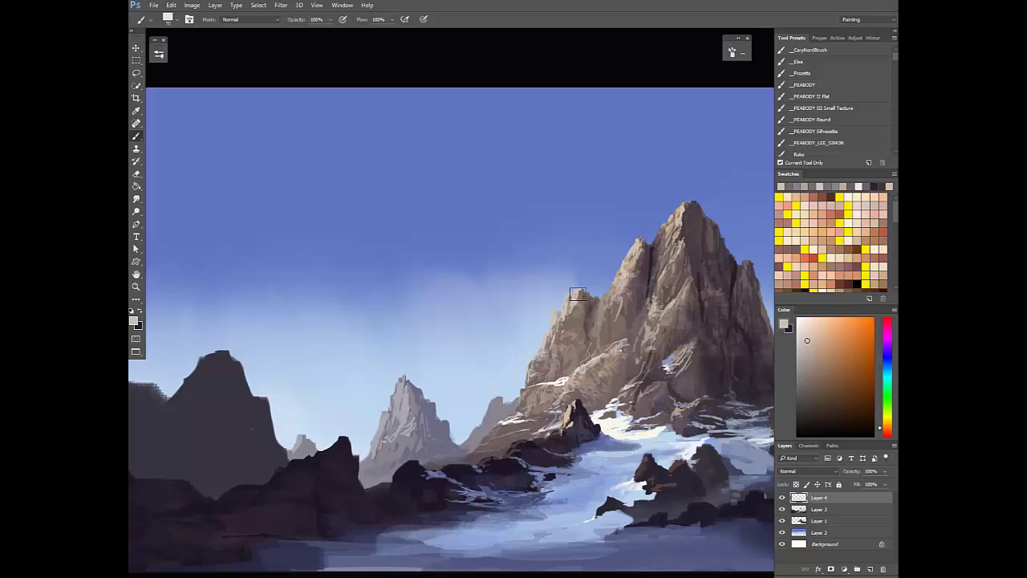
alt+click(579, 300)
alt+click(638, 251)
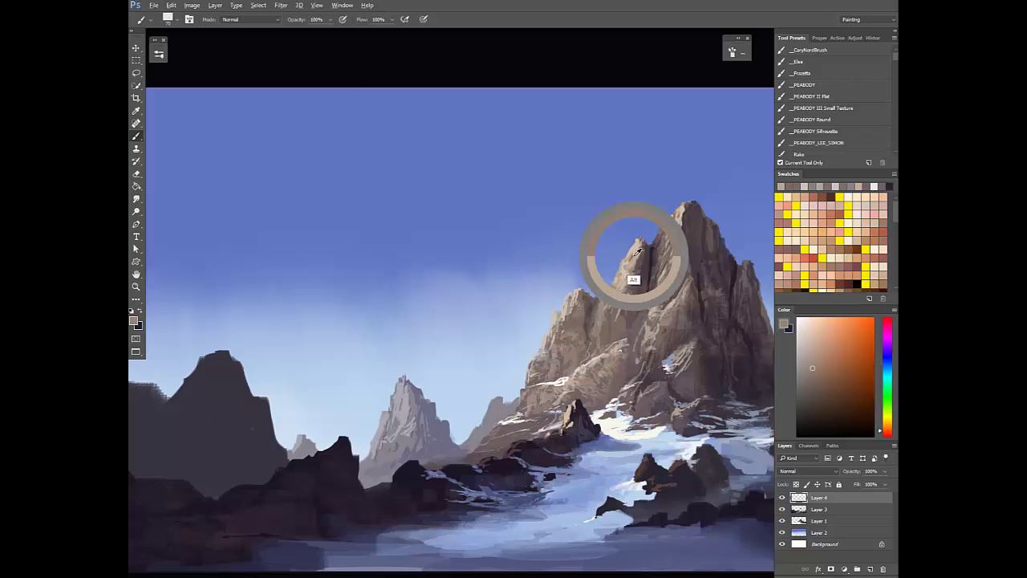
alt+click(635, 251)
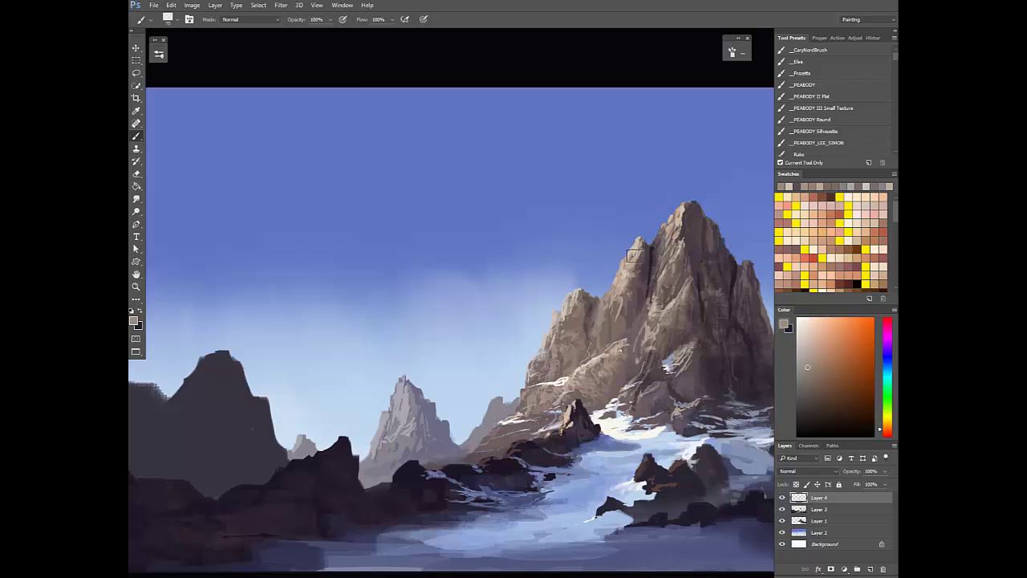
alt+click(641, 270)
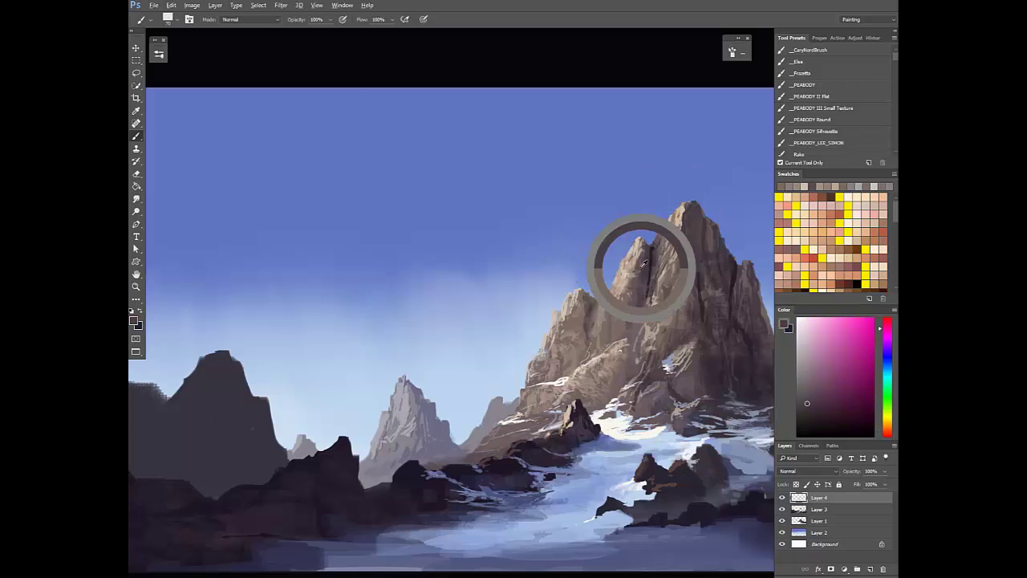
Glaze a sampled dark brown shadow into the crevice beside the secondary peak with a larger brush at 30% opacity
alt+click(652, 257)
key(3)
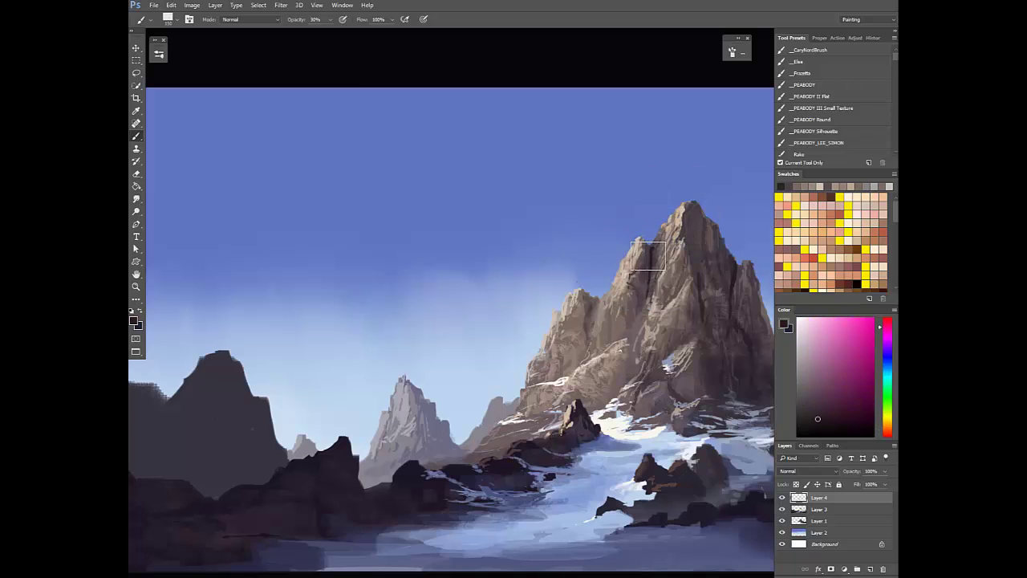
drag(648, 283, 635, 334)
Flip the canvas horizontally, choose a deep blue related to the sky, and add a new layer in Overlay mode
scroll(604, 392, down, 6)
key(F2)
scroll(557, 401, up, 4)
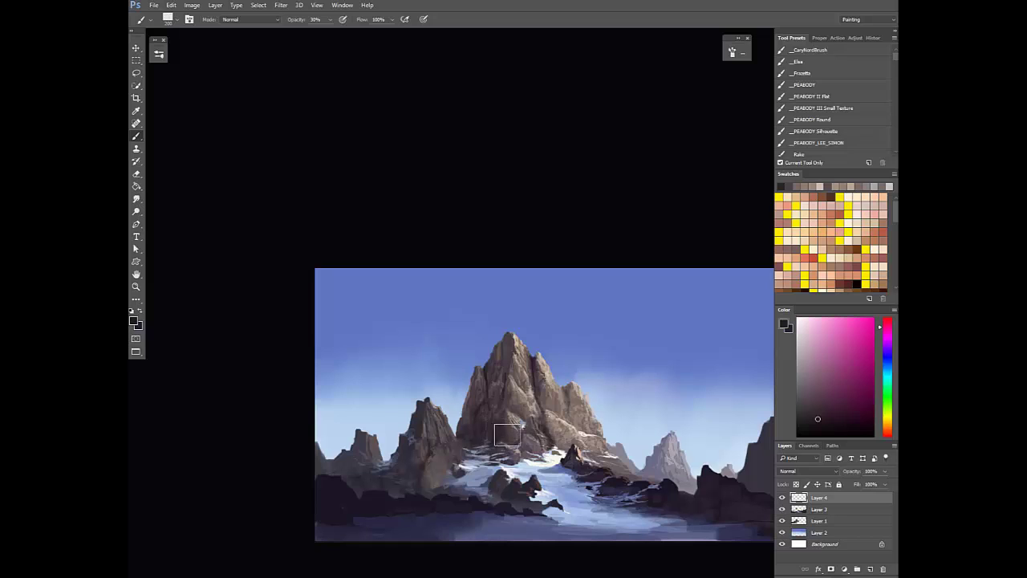
alt+click(588, 351)
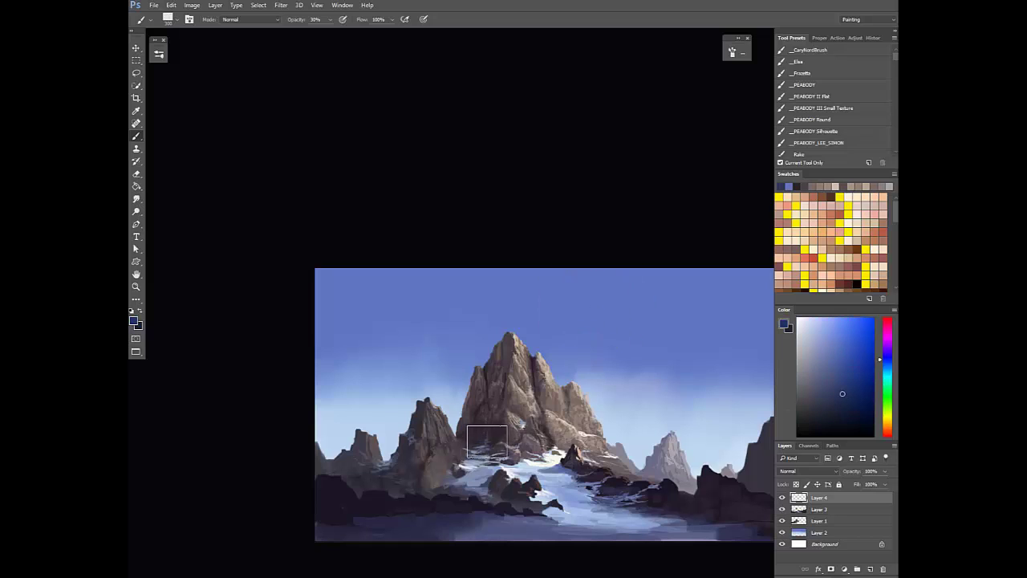
click(869, 568)
click(806, 471)
click(806, 380)
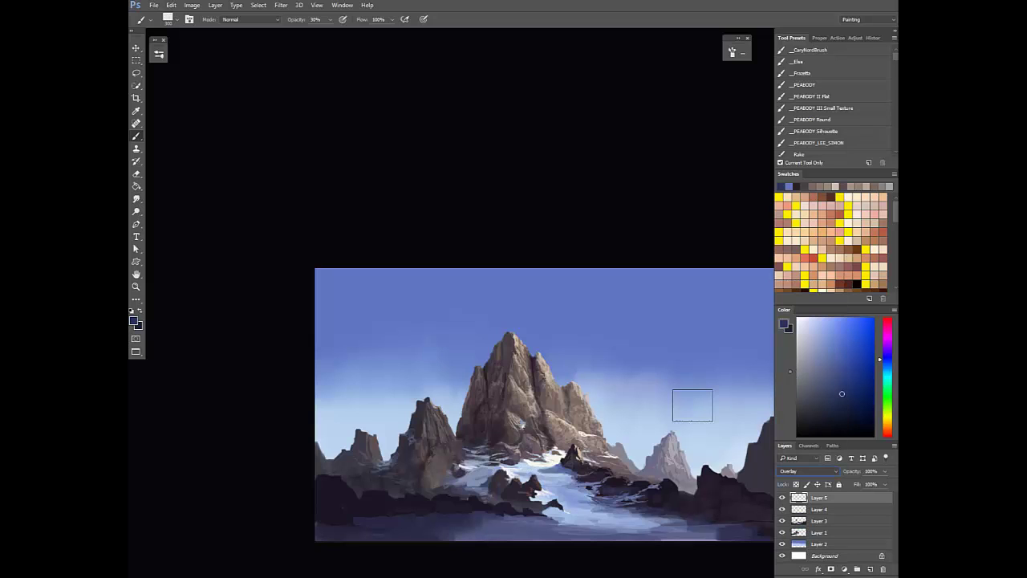
Flip the canvas and glaze the deep blue over the shadowed rocks below the outer peaks with a larger brush at 30% opacity
scroll(473, 472, down, 2)
key(ctrl+shift+h)
drag(629, 469, 601, 464)
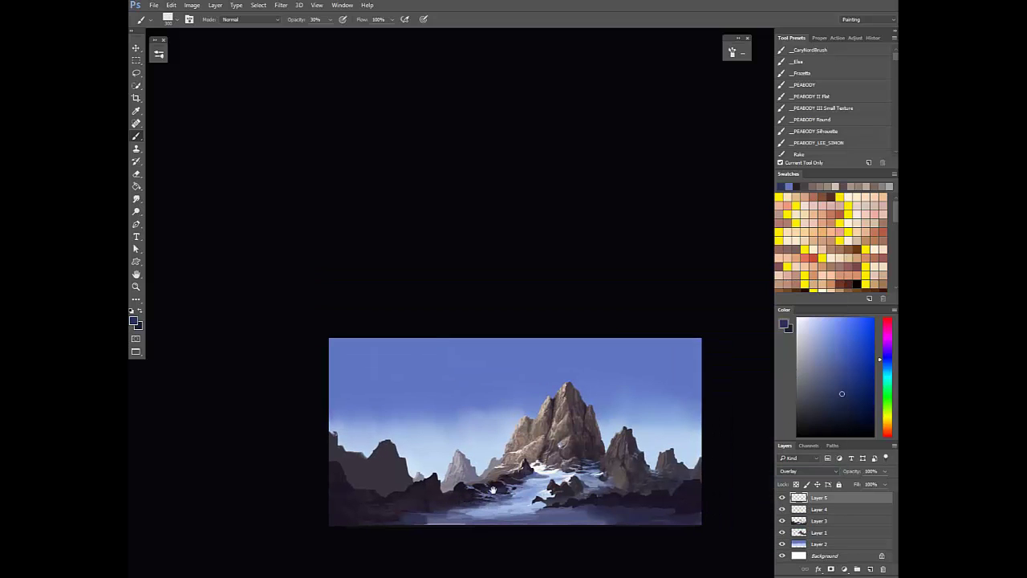
scroll(609, 467, up, 1)
key(bracketright)
key(bracketright)
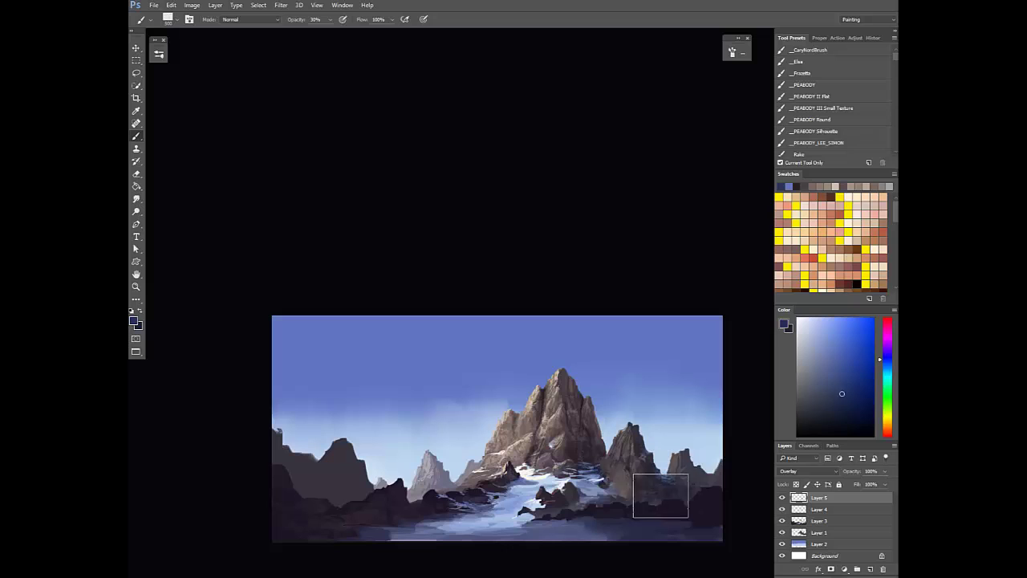
drag(613, 506, 572, 490)
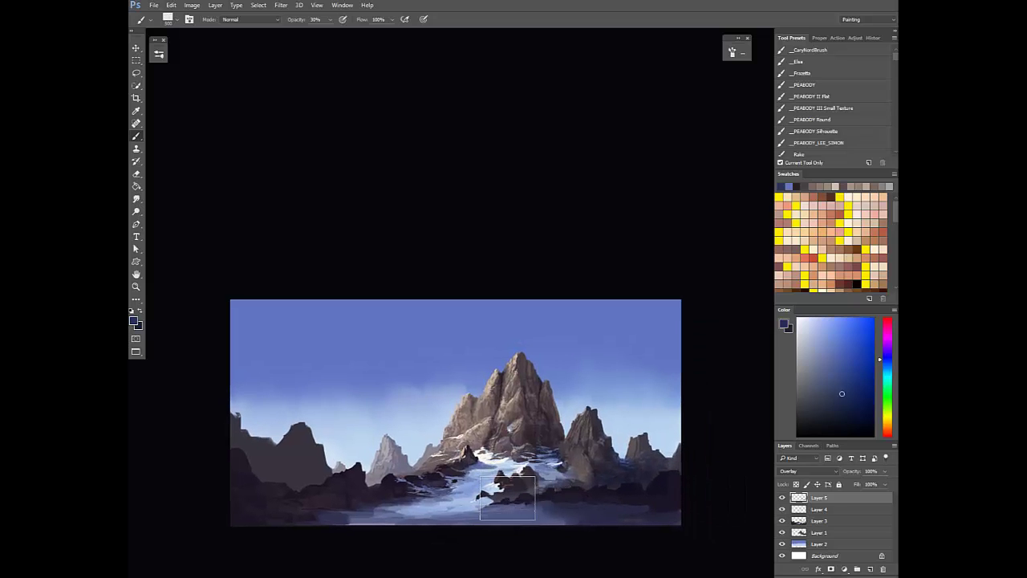
Toggle the Overlay layer's visibility to compare the blue glaze, and check the composition mirrored
click(784, 498)
click(785, 498)
click(785, 498)
click(786, 498)
key(e)
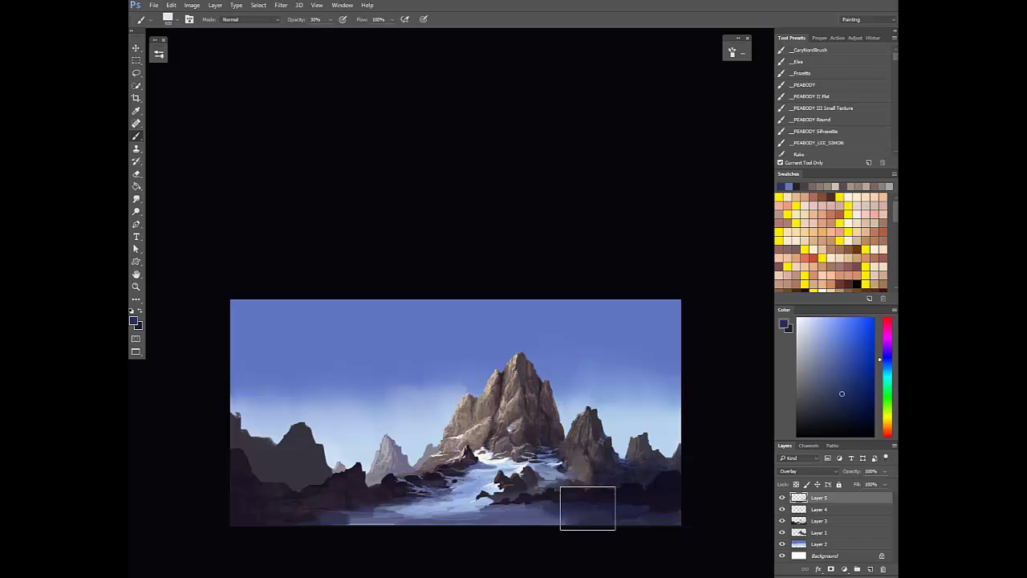
key(r)
key(ctrl+shift+h)
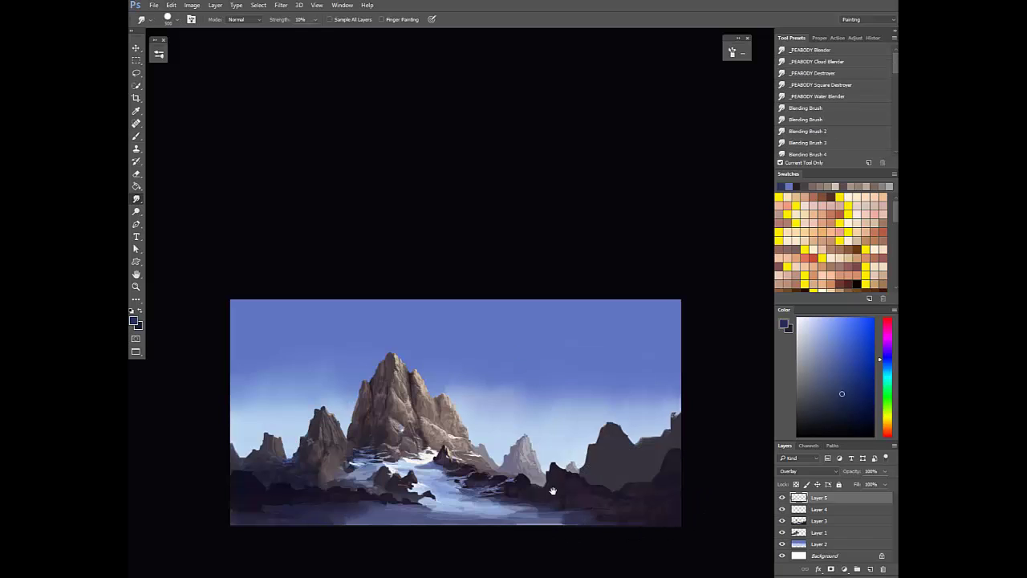
Glaze sampled dark rock and pale snow tones over the midground rocks and snowfield at 30% opacity
drag(552, 490, 606, 472)
key(b)
alt+click(476, 486)
alt+click(455, 463)
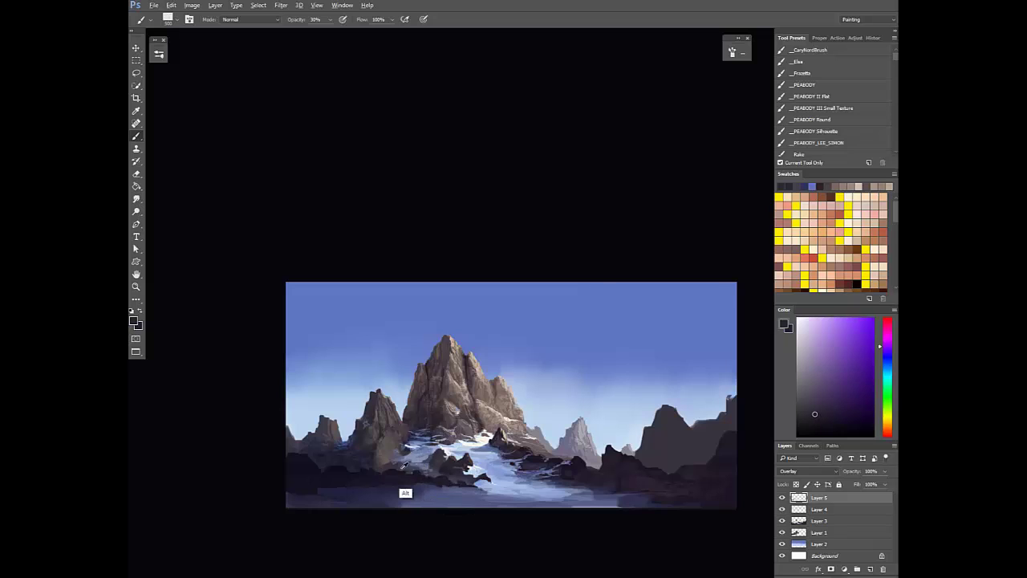
alt+click(409, 469)
alt+click(431, 460)
alt+click(469, 443)
alt+click(467, 445)
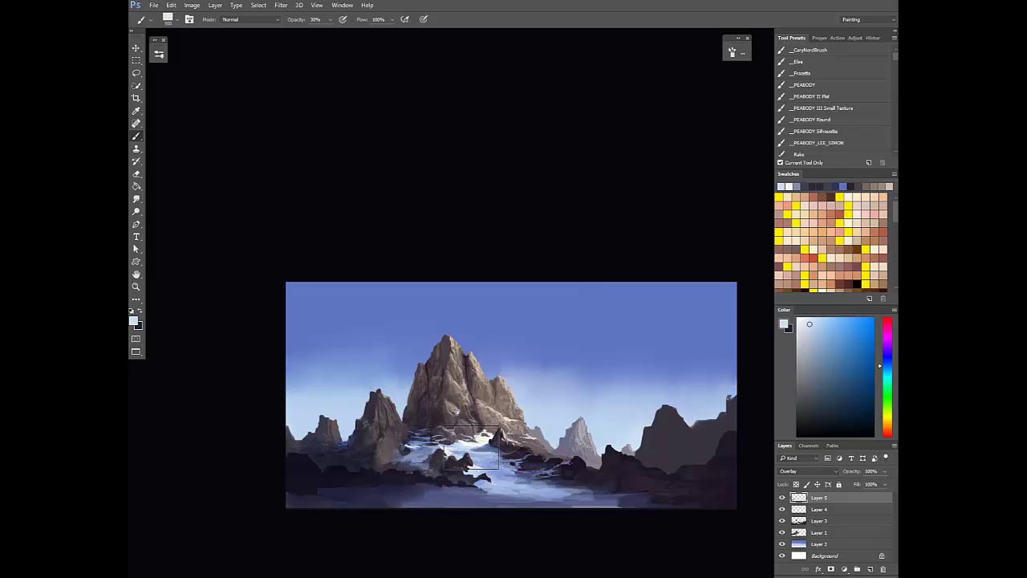
Flip the canvas, add a new Normal layer, and paint sampled near-white snow on the main mountain's lower ledges with a smaller brush
key(ctrl+shift+h)
drag(547, 446, 509, 451)
alt+click(506, 443)
key(bracketleft)
key(bracketleft)
key(bracketleft)
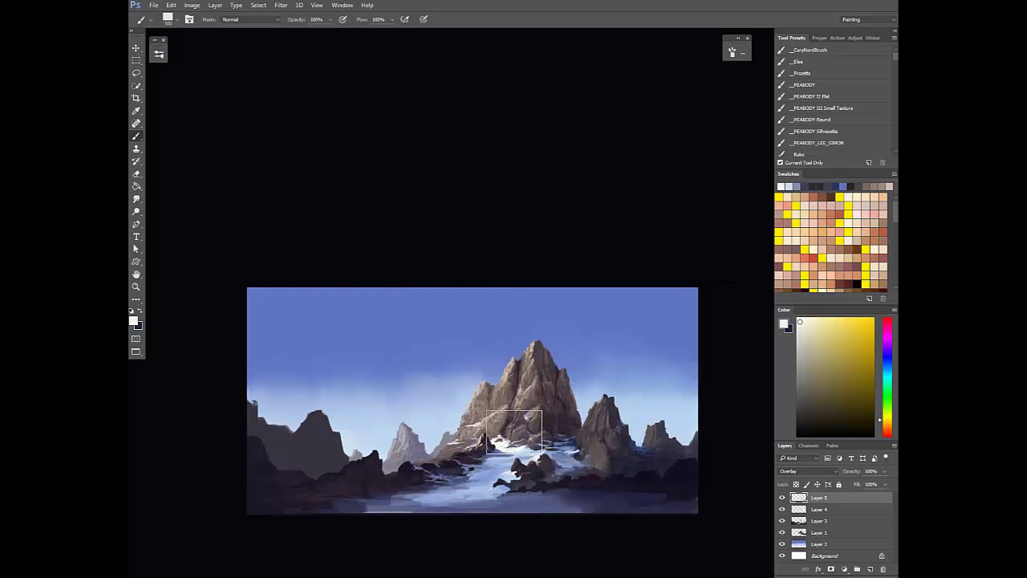
key(ctrl+shift+n)
key(Return)
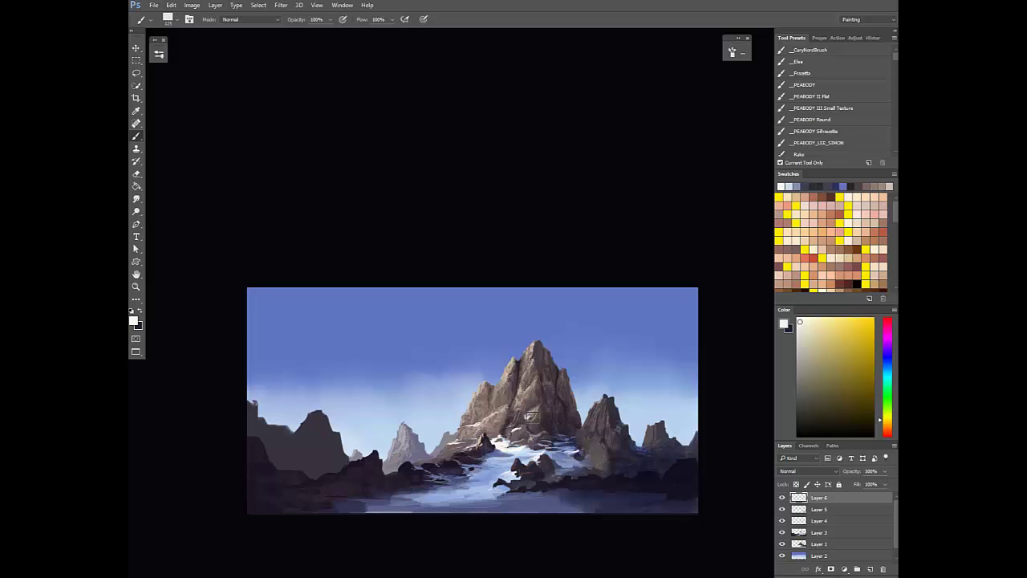
alt+click(514, 458)
drag(514, 433, 519, 427)
alt+click(517, 429)
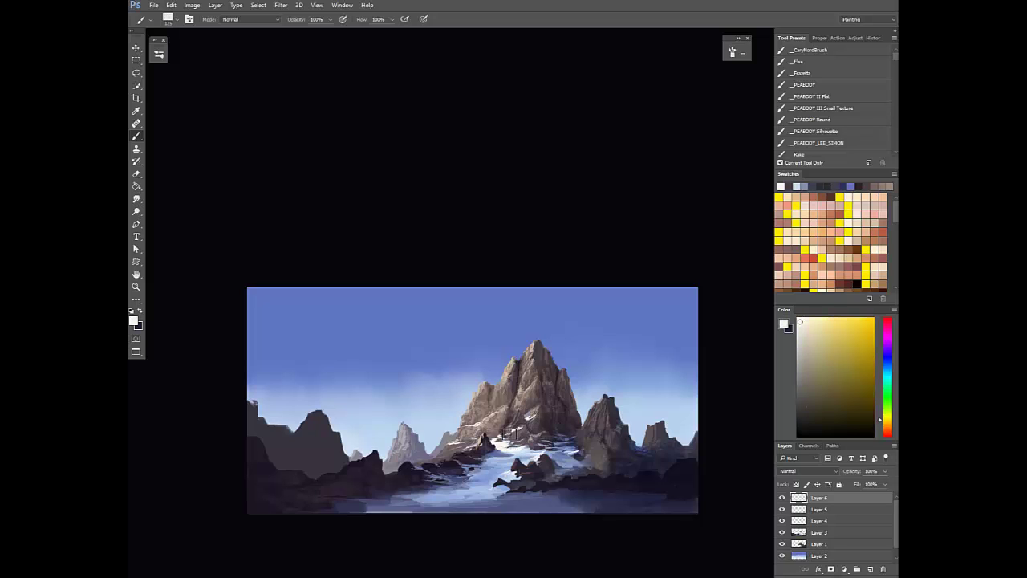
Refine the snow edge and small rock at the main mountain's base with sampled dark, snow and warm grey tones
alt+click(551, 464)
key(3)
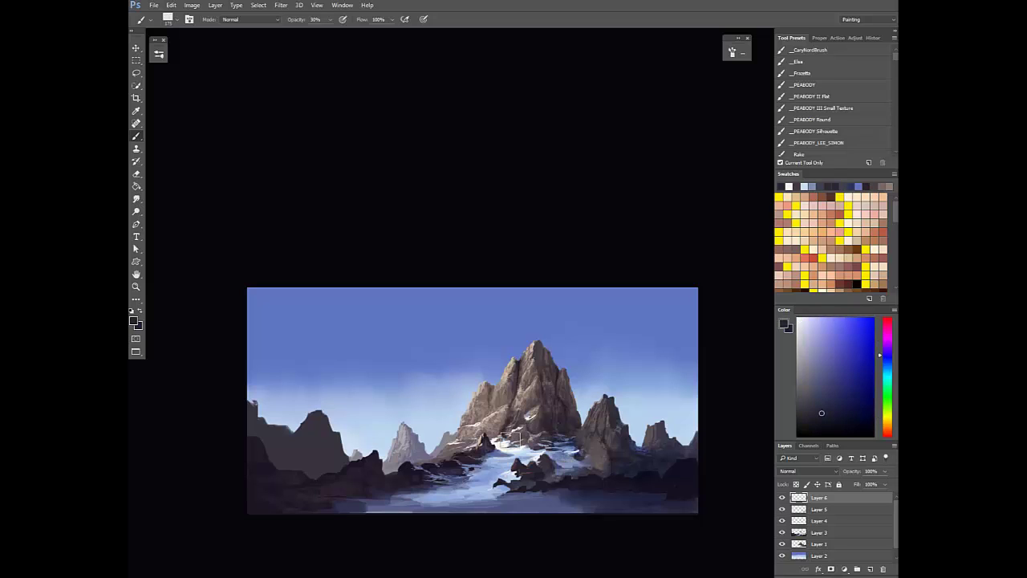
alt+click(511, 442)
key(0)
alt+click(493, 439)
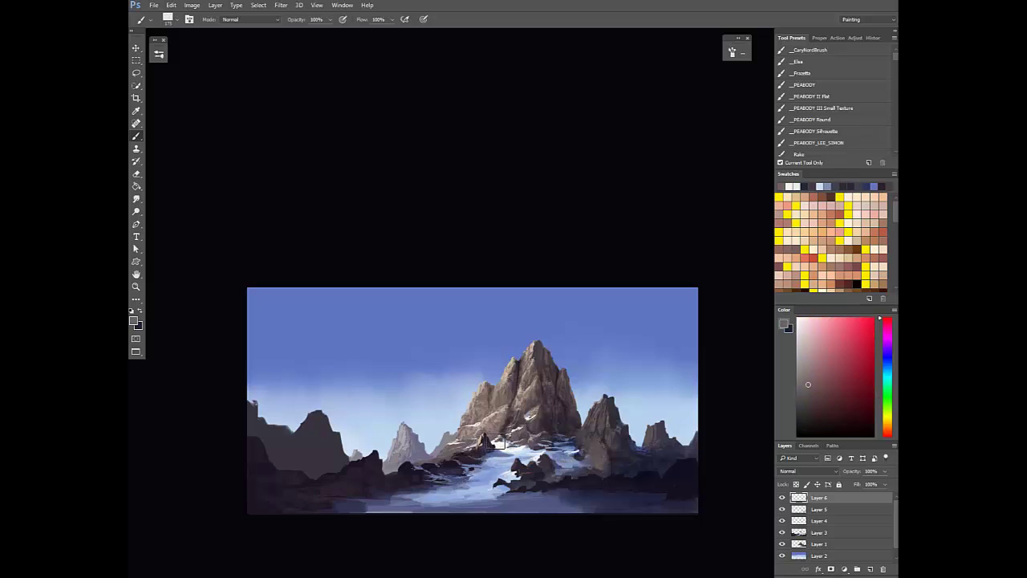
alt+click(494, 441)
alt+click(498, 442)
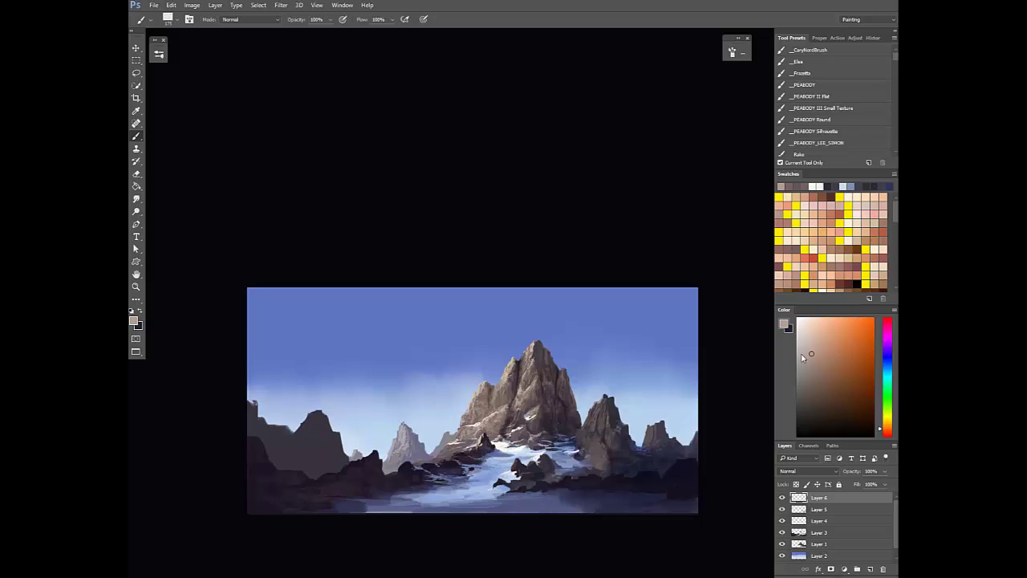
alt+click(500, 438)
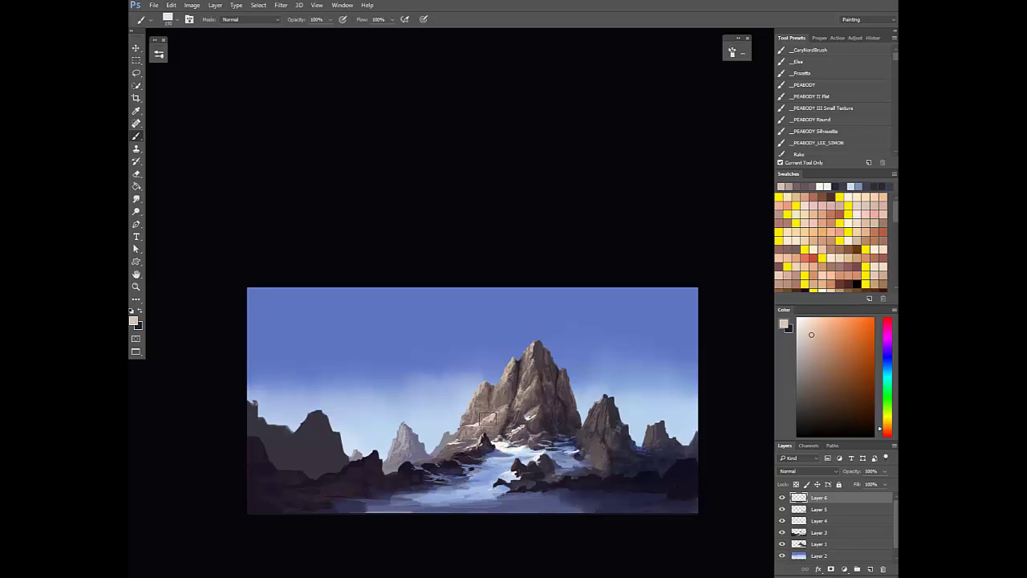
Paint sampled beige and warm grey highlights up the main mountain's sunlit ridges to the summit
alt+click(508, 398)
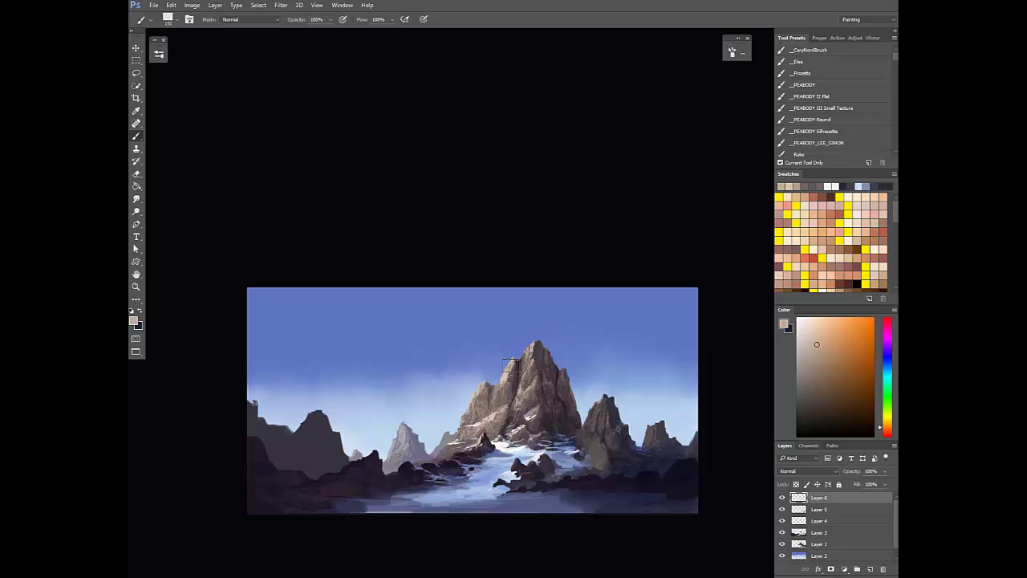
alt+click(509, 383)
alt+click(510, 385)
alt+click(506, 373)
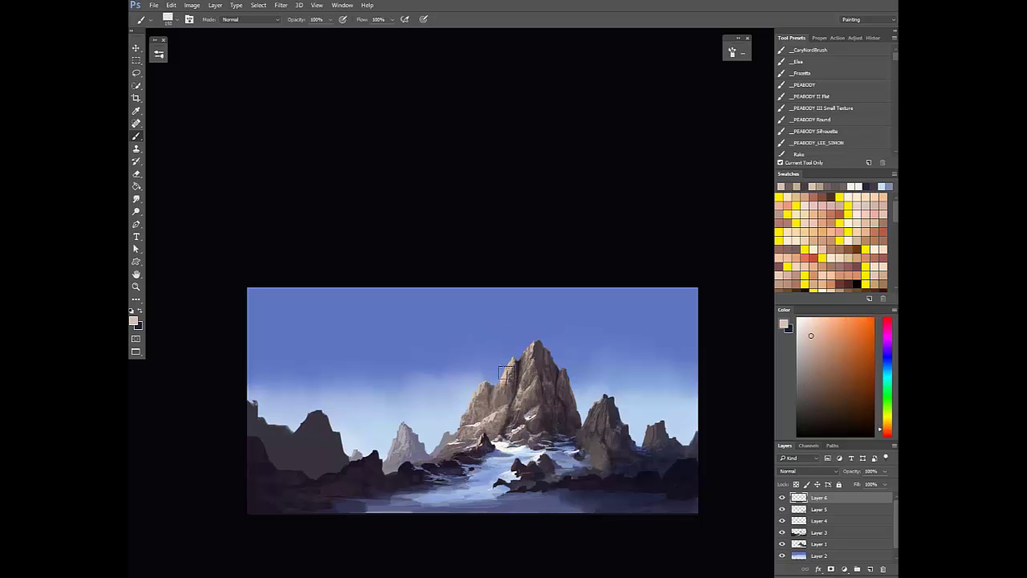
alt+click(534, 347)
alt+click(532, 356)
drag(527, 346, 485, 381)
alt+click(529, 357)
alt+click(530, 357)
Flip the canvas and touch up the area below the main mountain's summit with a sampled dark purple-grey
key(ctrl+shift+h)
drag(507, 462, 506, 512)
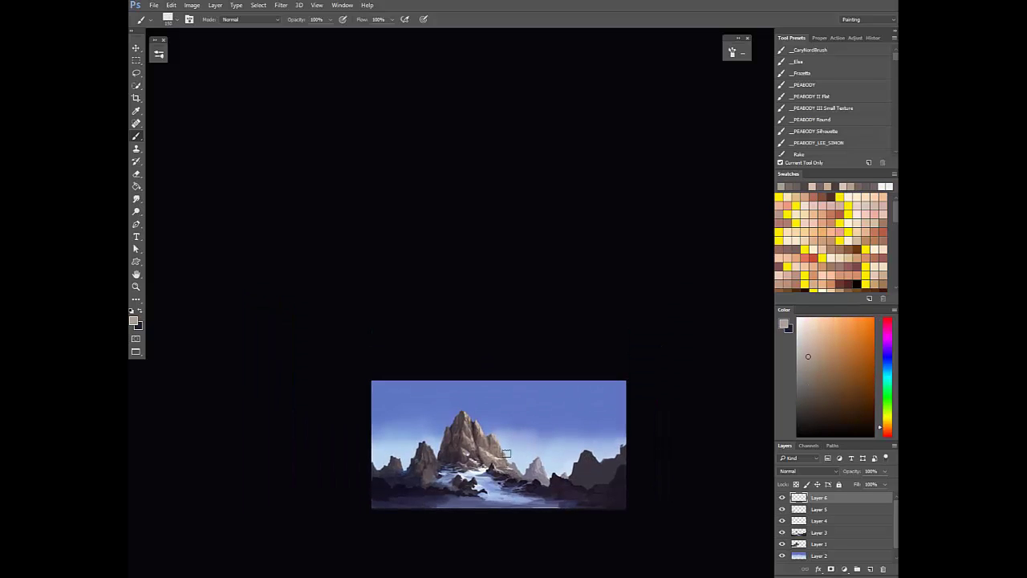
drag(478, 420, 505, 420)
alt+click(448, 442)
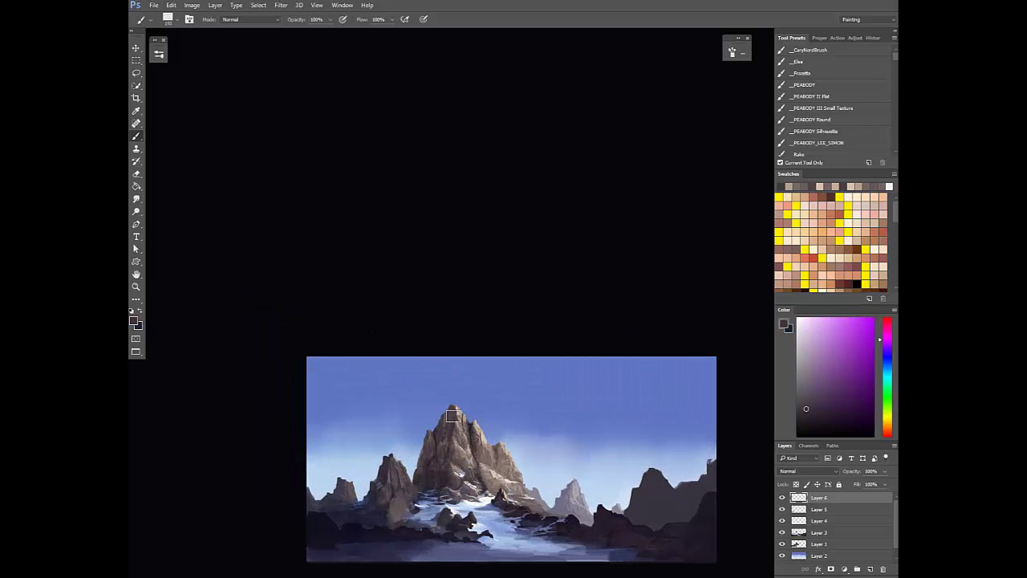
Flip the canvas and brighten the distant pale peak's tip with a light grey, using a smaller brush
scroll(463, 443, down, 2)
scroll(513, 460, up, 2)
alt+click(400, 480)
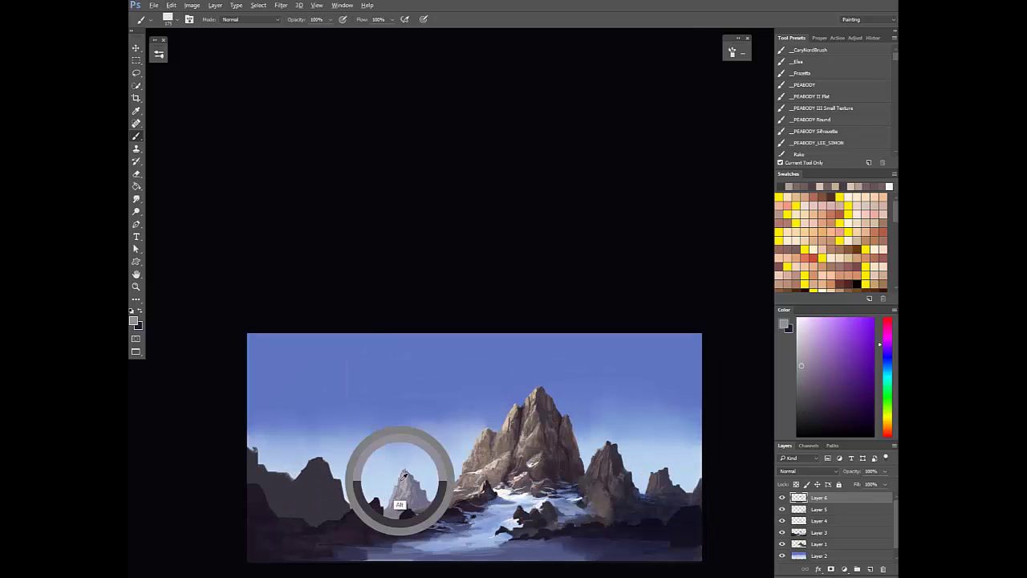
click(802, 333)
key([)
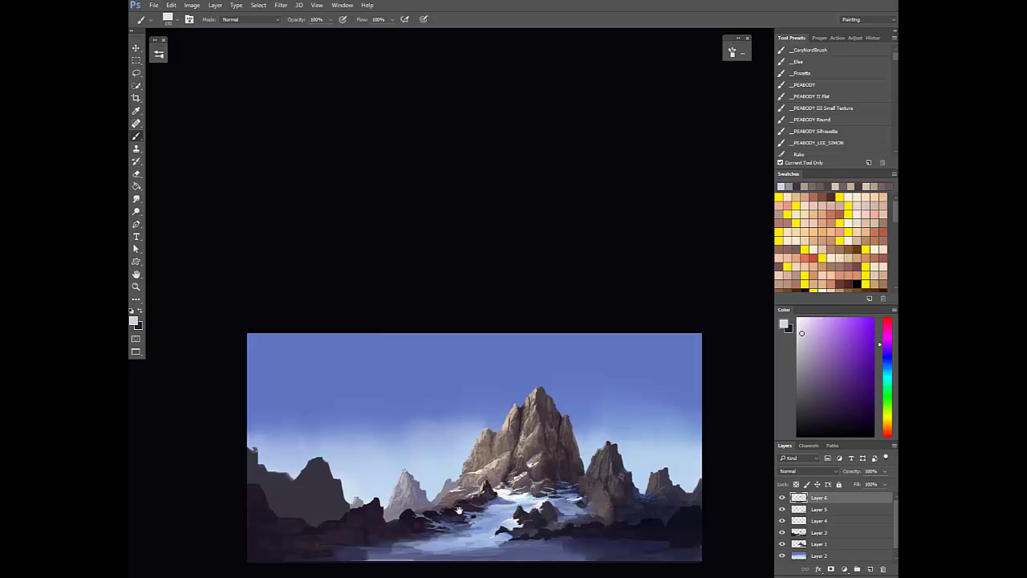
Clean up the dark background ridge's skyline with sampled dark grey, adding rounded outcrops between its peak and the canvas edge
drag(458, 510, 487, 459)
alt+click(401, 446)
scroll(401, 449, up, 2)
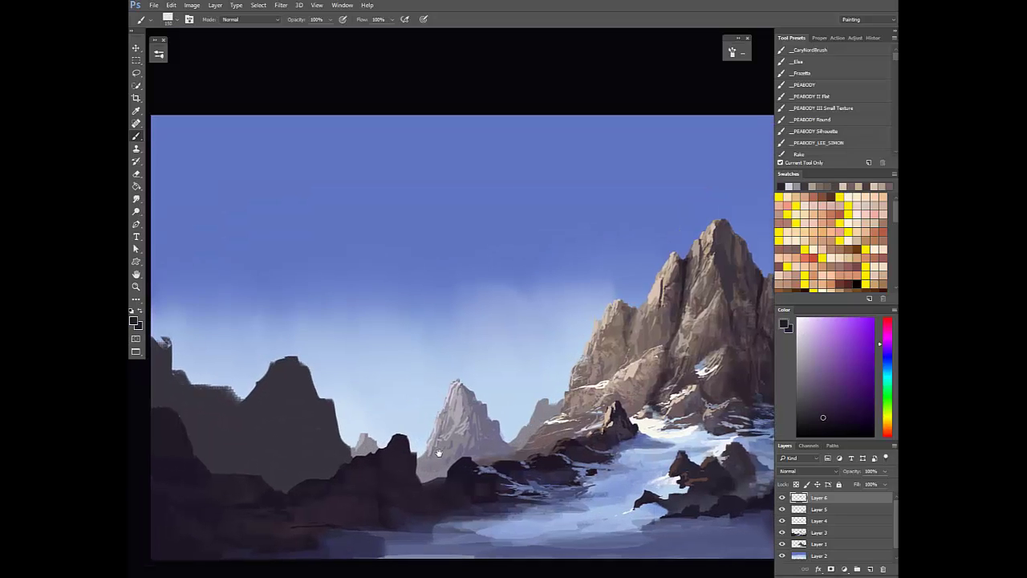
scroll(316, 426, up, 2)
scroll(468, 404, up, 2)
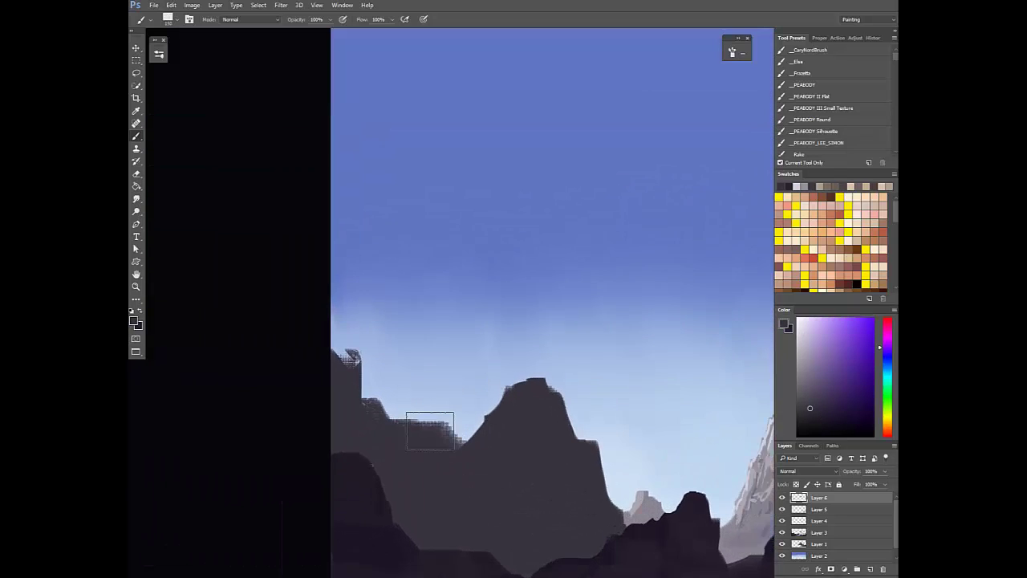
drag(460, 434, 468, 455)
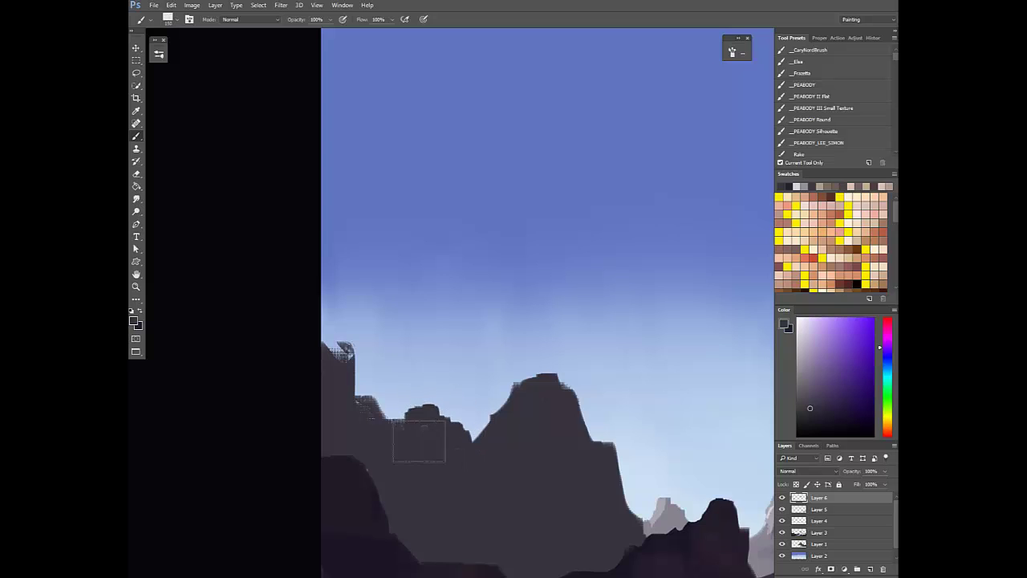
drag(401, 433, 374, 400)
Reshape the dark ridge's crest at the canvas edge and its main peak's tip with a smaller brush
key(bracketleft)
key(bracketleft)
key(bracketleft)
key(bracketleft)
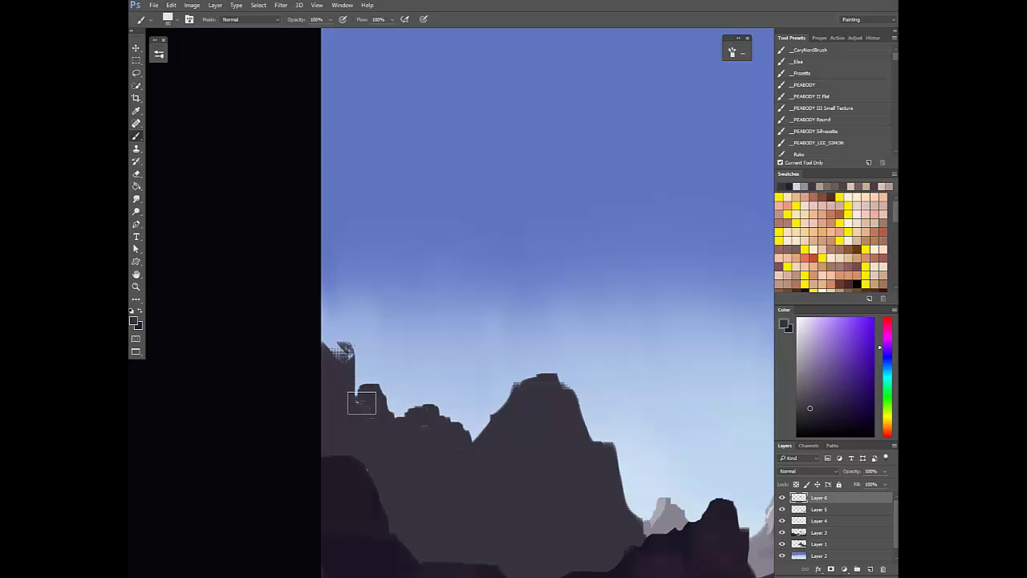
drag(340, 351, 325, 328)
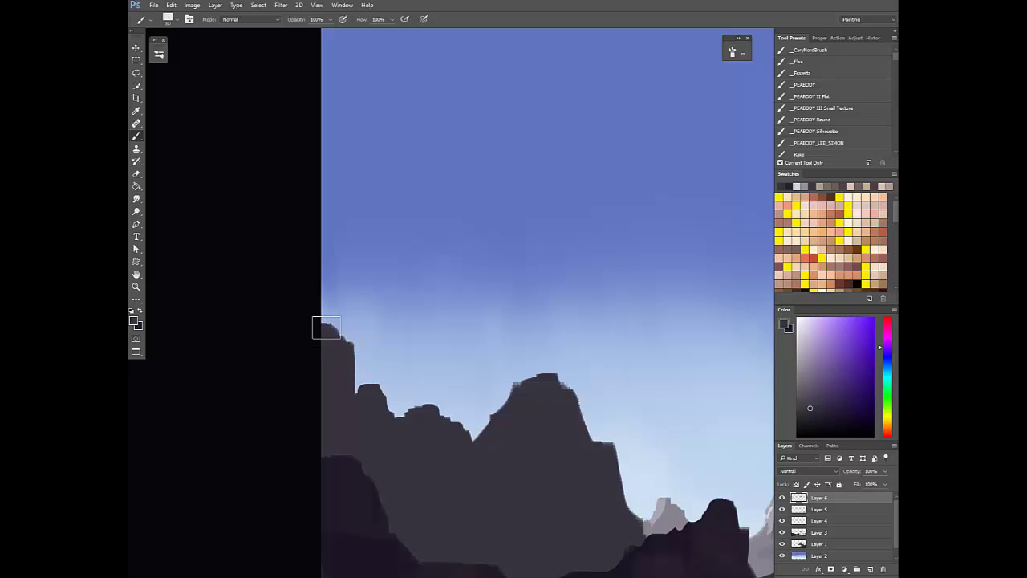
mouse_move(537, 380)
mouse_down()
mouse_move(511, 400)
mouse_move(560, 390)
mouse_up()
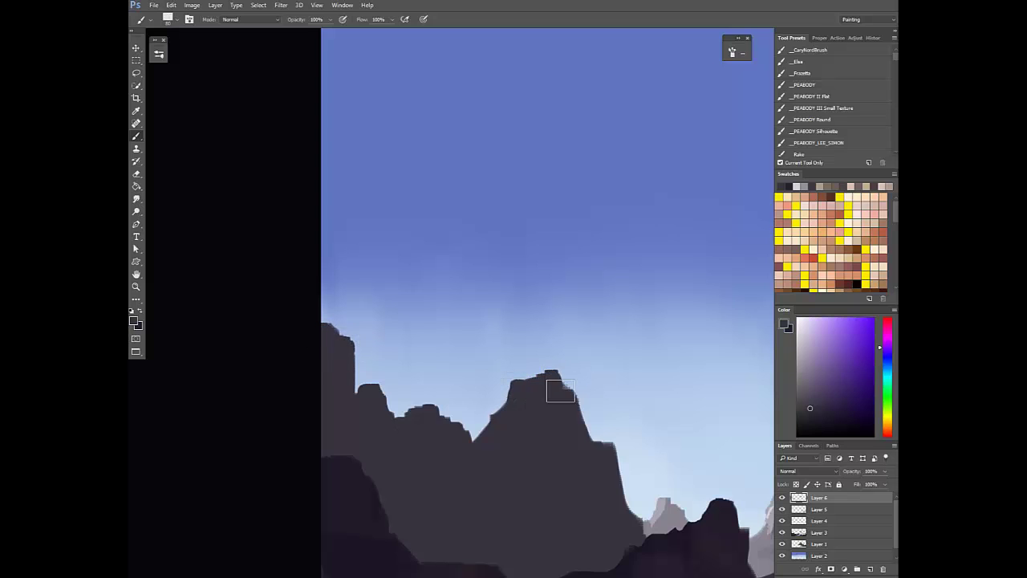
Add a small outcrop at the dark ridge's foot and refine the foreground rock edge below it with sampled dark tones
scroll(621, 446, down, 3)
scroll(616, 448, up, 3)
scroll(626, 466, down, 3)
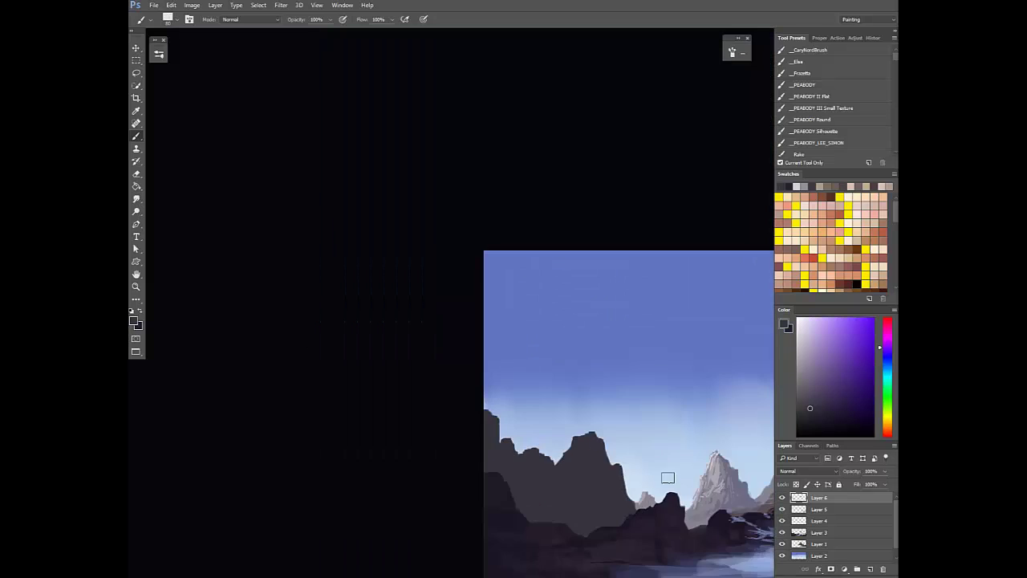
scroll(609, 473, up, 2)
scroll(547, 467, up, 1)
drag(530, 462, 533, 457)
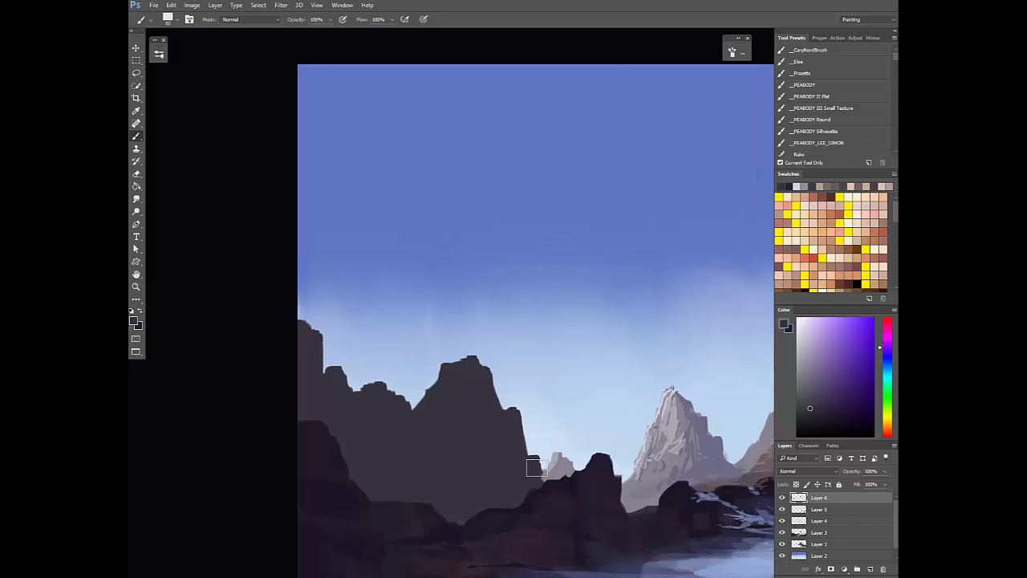
alt+click(542, 482)
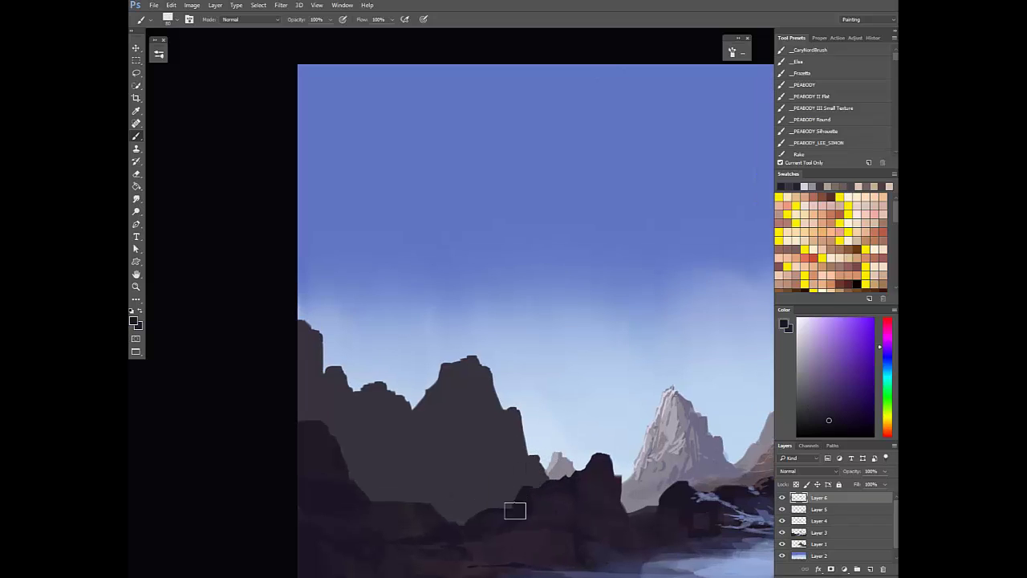
alt+click(532, 471)
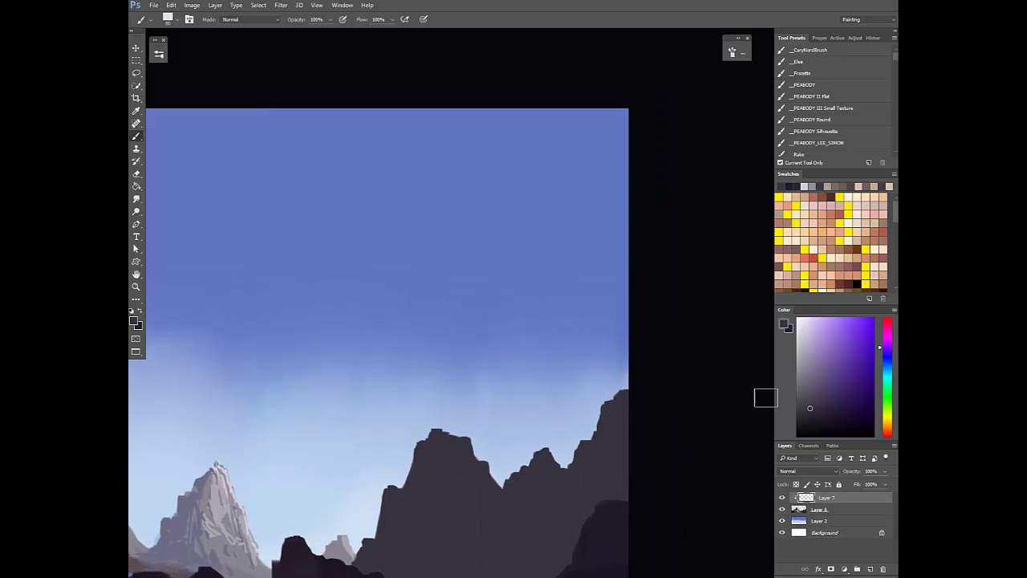
Paint warm grey light along the dark ridge's sunlit edges on the clipped layer, using a larger brush and 10% flow
click(887, 435)
click(804, 384)
mouse_move(608, 404)
mouse_down()
mouse_move(585, 440)
mouse_move(512, 482)
mouse_up()
key(shift+1)
key(])
key(])
drag(434, 438, 423, 458)
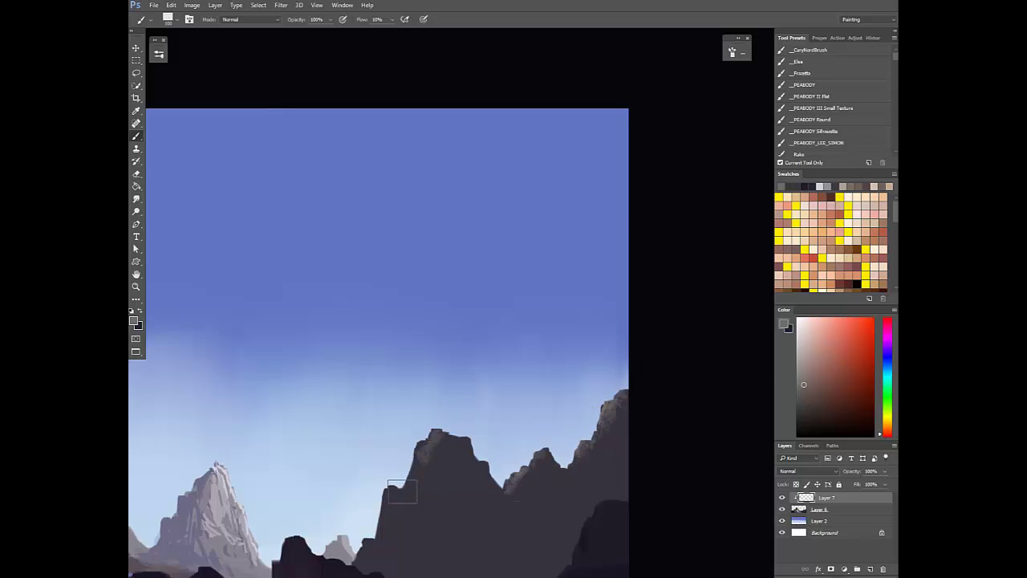
scroll(441, 449, down, 3)
scroll(492, 474, down, 2)
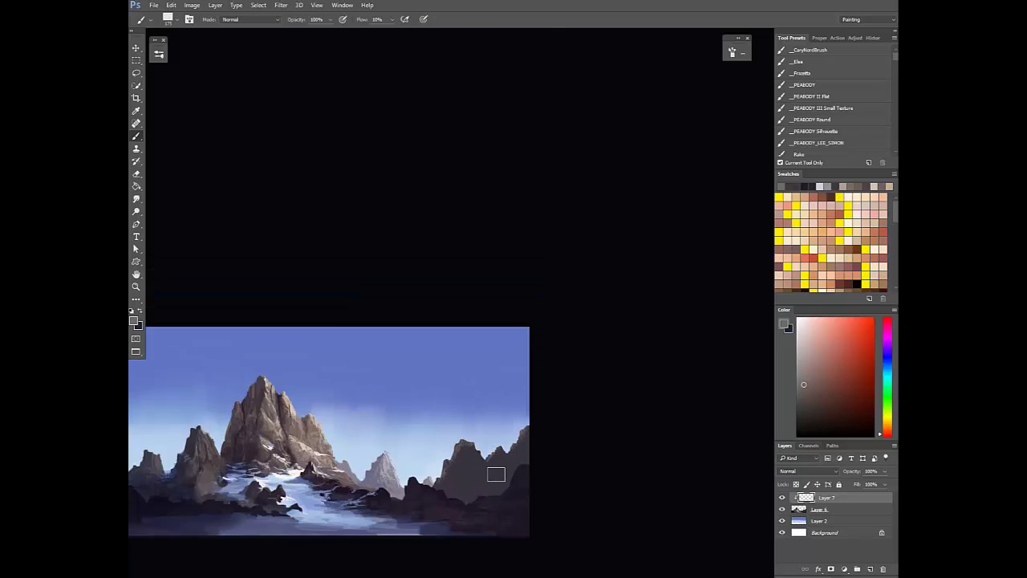
Glaze sampled dark violet-grey shadows over the dark ridge's faces, enlarging the low-flow brush
scroll(514, 449, up, 2)
alt+click(525, 470)
drag(506, 483, 511, 467)
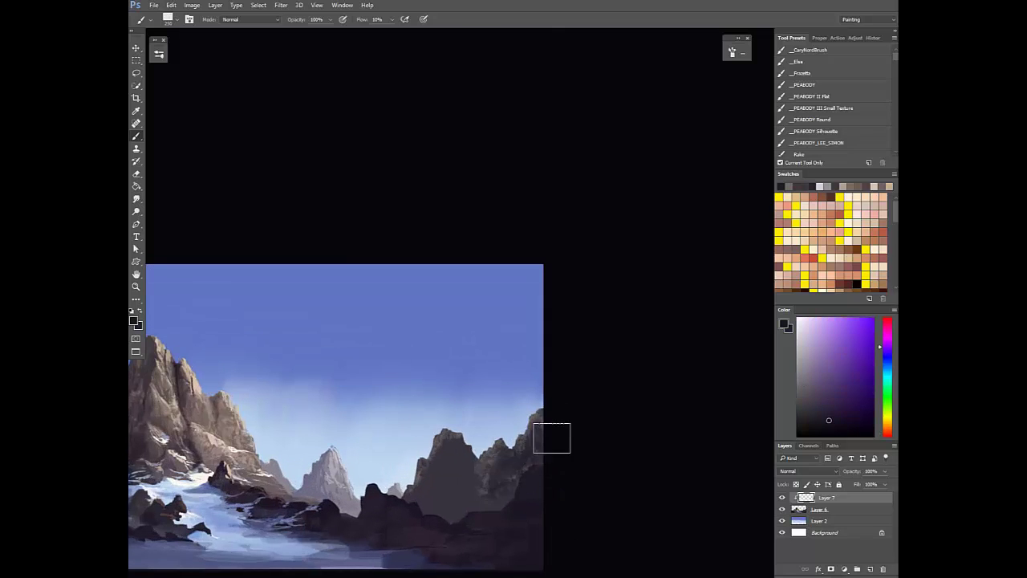
scroll(544, 473, down, 3)
key(ctrl+shift+h)
drag(477, 504, 548, 491)
key(bracketright)
key(bracketright)
key(bracketright)
key(3)
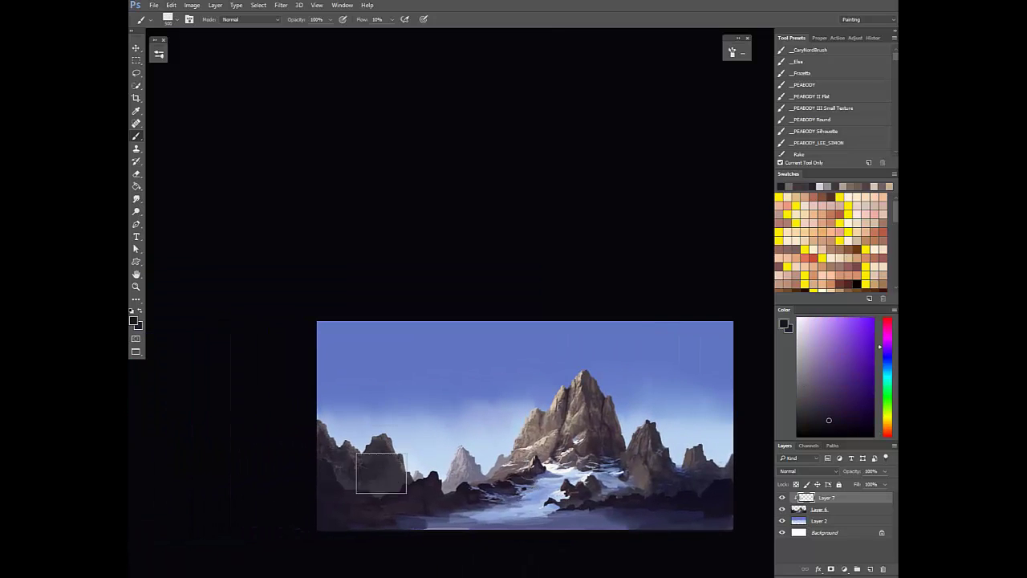
mouse_move(381, 473)
mouse_down()
mouse_move(405, 463)
mouse_move(383, 438)
mouse_move(398, 475)
mouse_move(322, 447)
mouse_move(399, 474)
mouse_up()
Brush warm light sampled from the main mountain over the dark ridge's peak and neighbouring outcrops at 10% flow
alt+click(390, 469)
alt+click(551, 434)
mouse_move(379, 430)
mouse_down()
mouse_move(364, 452)
mouse_move(393, 428)
mouse_move(377, 442)
mouse_up()
key(bracketleft)
key(0)
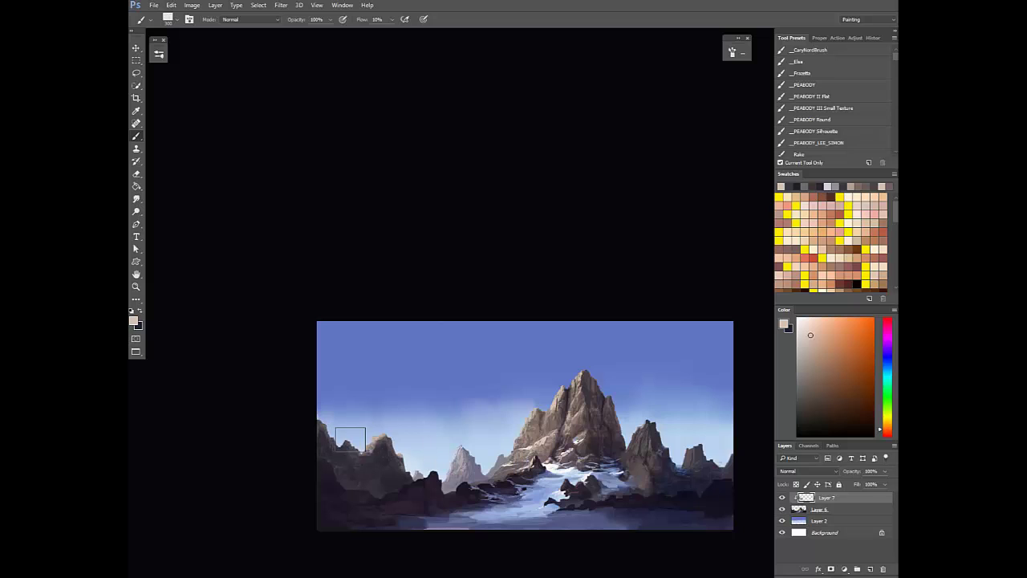
drag(840, 328, 833, 317)
key(bracketright)
key(bracketright)
drag(351, 448, 387, 443)
Add pale cream highlights to the dark ridge's sunlit tips with a smaller brush at 100% opacity and flow
key(F2)
mouse_move(663, 443)
mouse_down()
mouse_move(603, 437)
mouse_move(617, 432)
mouse_up()
click(809, 318)
key(0)
key(shift+0)
key(bracketleft)
key(bracketleft)
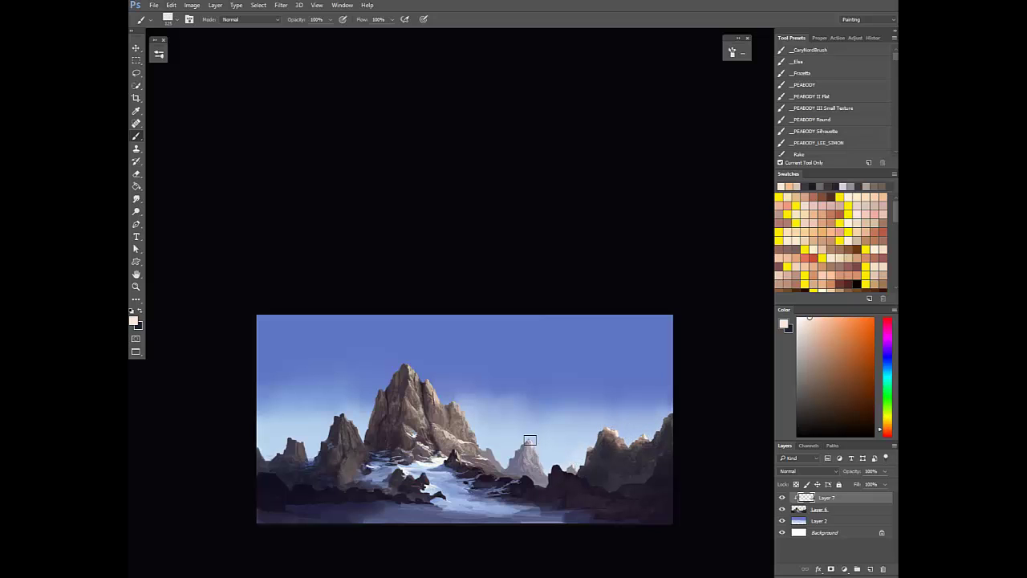
Brush warm light onto the pale distant peak with a larger brush at 30% opacity
key(F2)
key(3)
key(bracketright)
mouse_move(423, 465)
mouse_down()
mouse_move(490, 459)
mouse_move(470, 444)
mouse_move(475, 452)
mouse_up()
Glaze peach light over the main mountain's sunlit face with a larger brush at 10% opacity
click(829, 319)
key(1)
key(bracketright)
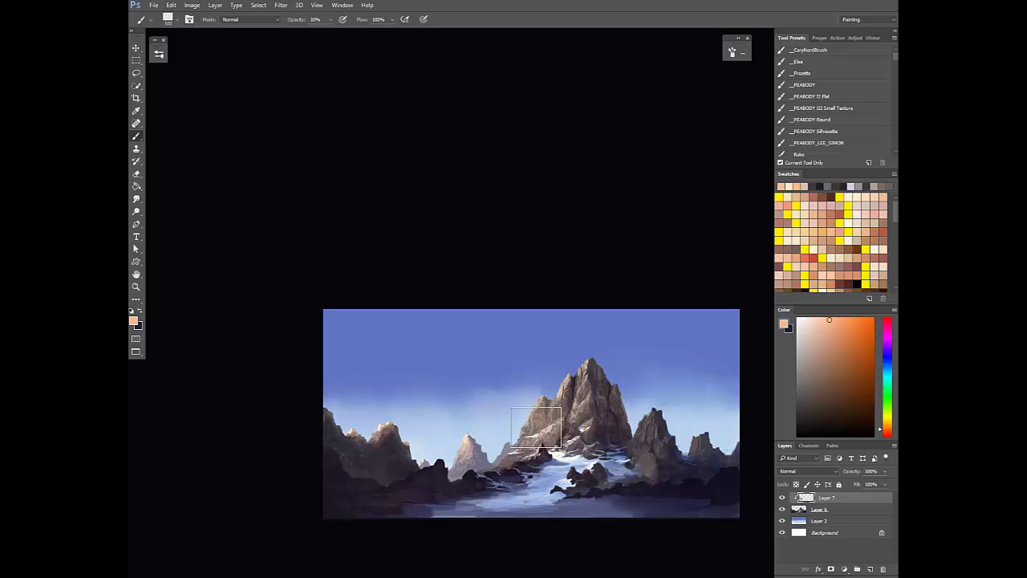
drag(568, 389, 567, 427)
scroll(567, 440, down, 7)
scroll(550, 434, up, 4)
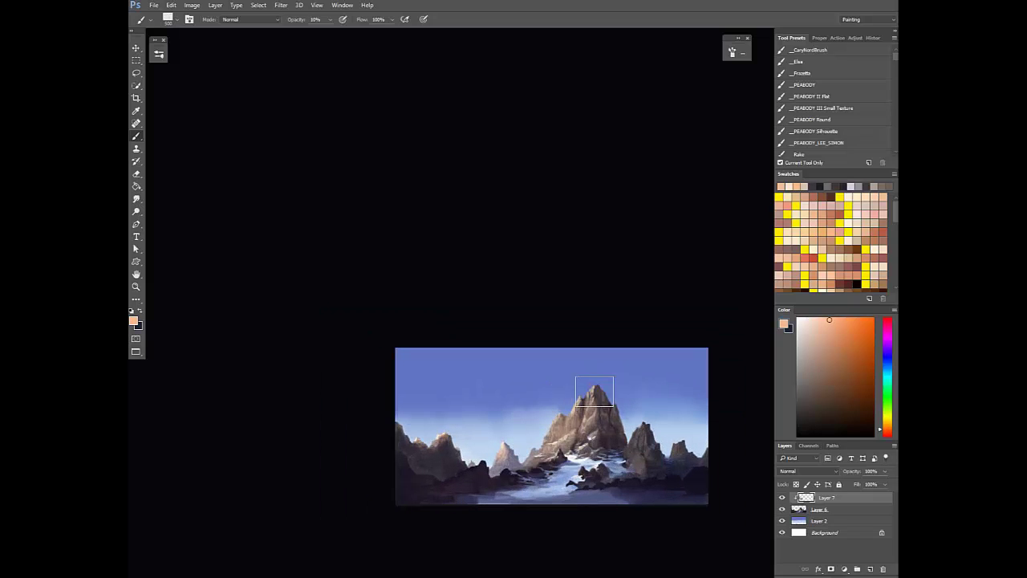
alt+click(447, 461)
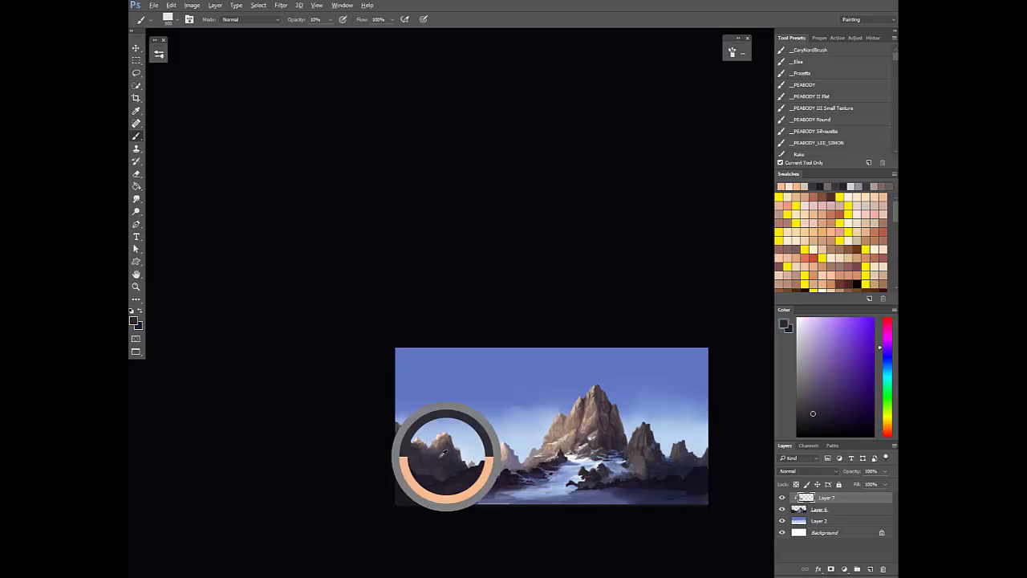
key(F2)
drag(461, 480, 399, 487)
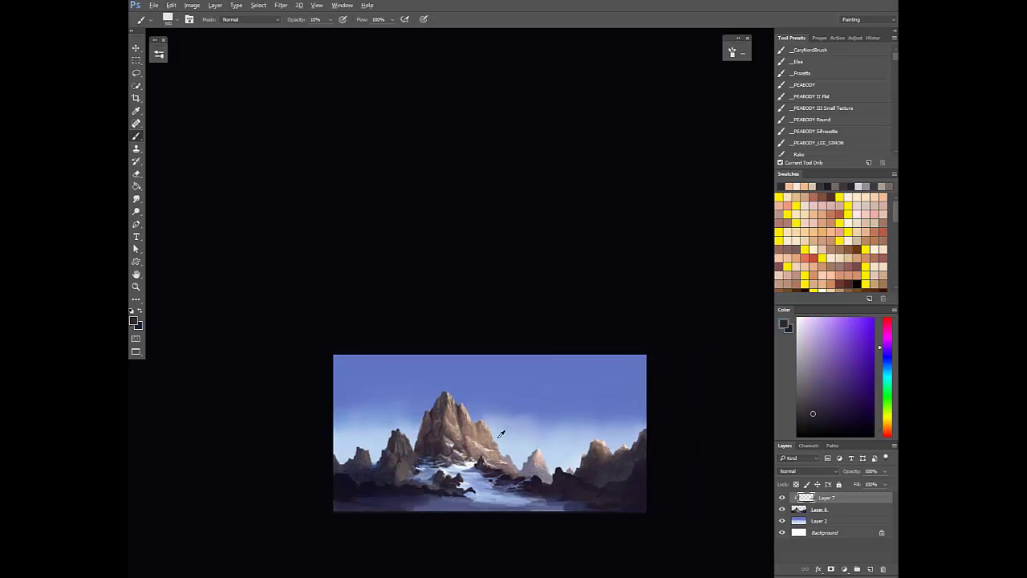
Try a deeper peach colour and the Overlay blend mode on Layer 7, then undo the blend change
alt+click(482, 438)
click(828, 328)
click(807, 471)
click(789, 378)
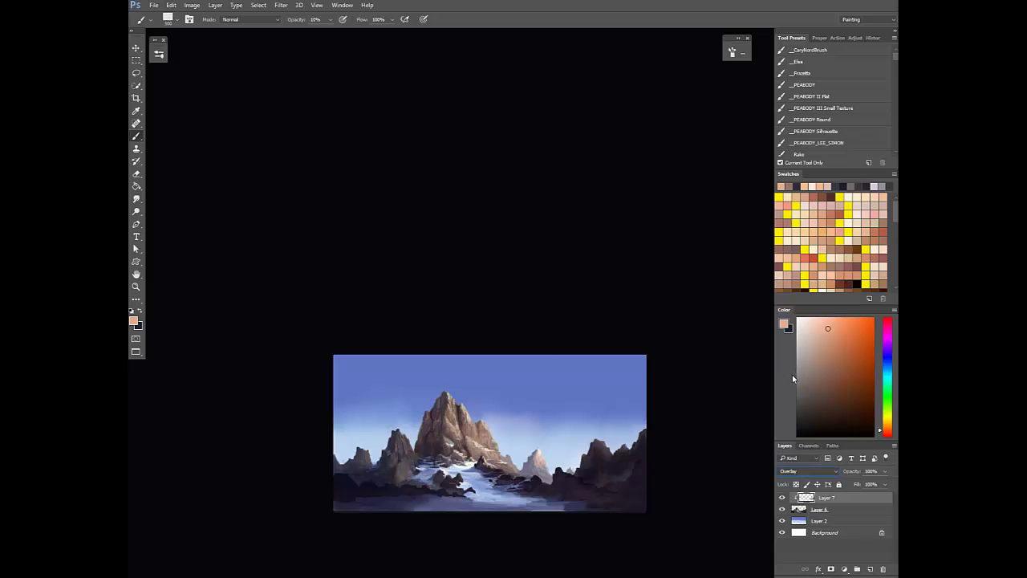
key(ctrl+z)
key(ctrl+z)
key(ctrl+z)
key(ctrl+z)
key(ctrl+z)
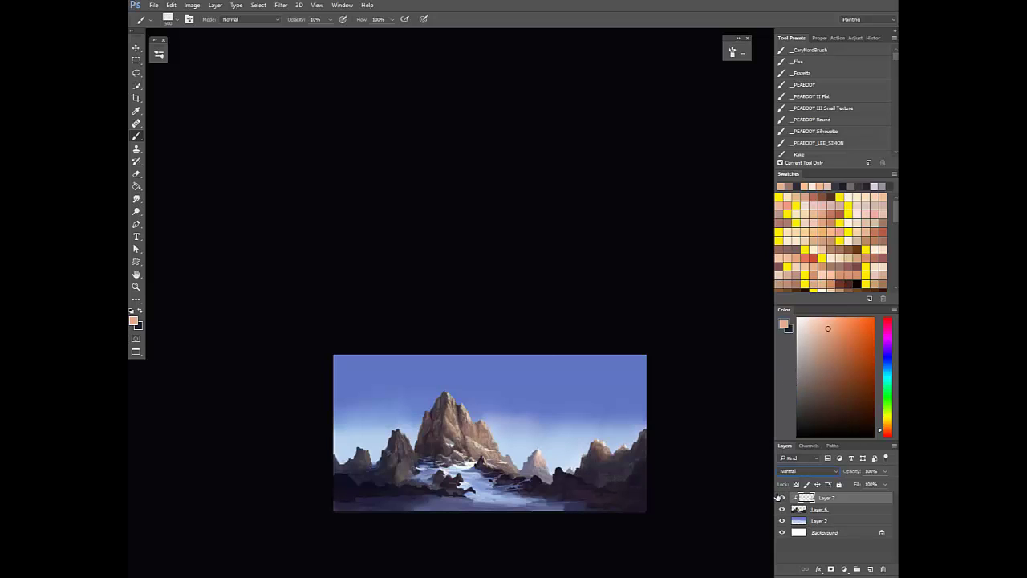
Create a new clipped layer above Layer 7 and set its blend mode to Overlay
click(816, 474)
click(809, 495)
key(ctrl+alt+shift+n)
click(810, 472)
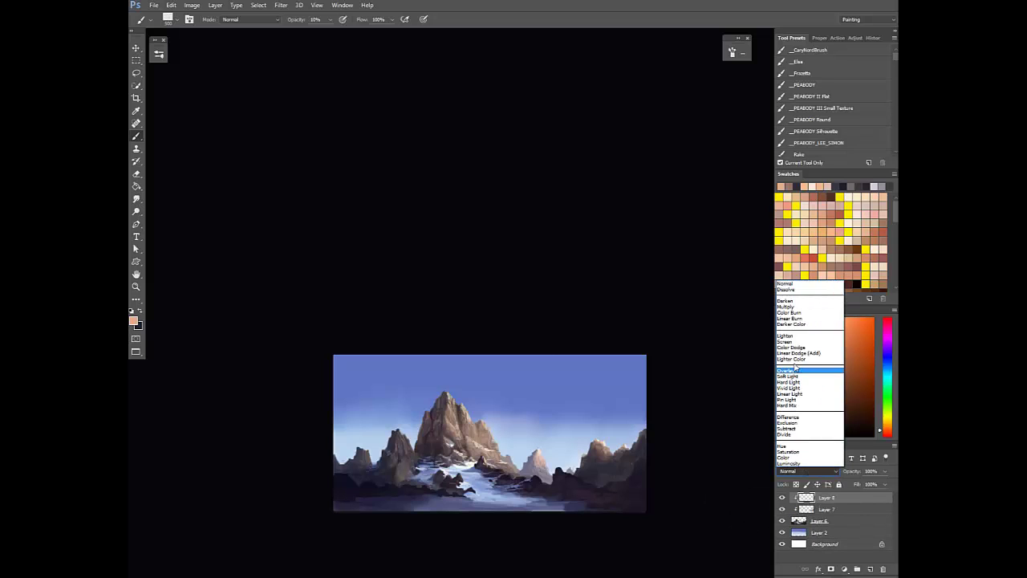
click(796, 372)
Paint an orange-peach glow over the main mountain's sunlit faces on the Overlay layer with a larger brush at 30% opacity
click(831, 320)
drag(476, 413, 493, 453)
key(0)
key(ctrl+z)
key(3)
key(bracketright)
key(bracketright)
key(bracketright)
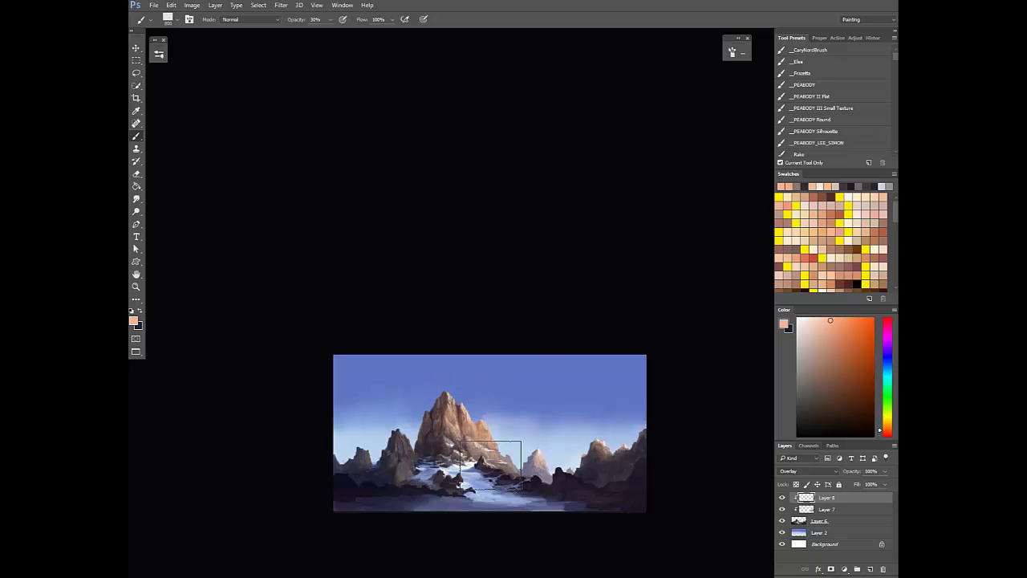
Tidy the glow at the main mountain's foot with the eraser and extend the warm light to the smaller peaks
key(ctrl+shift+h)
key(e)
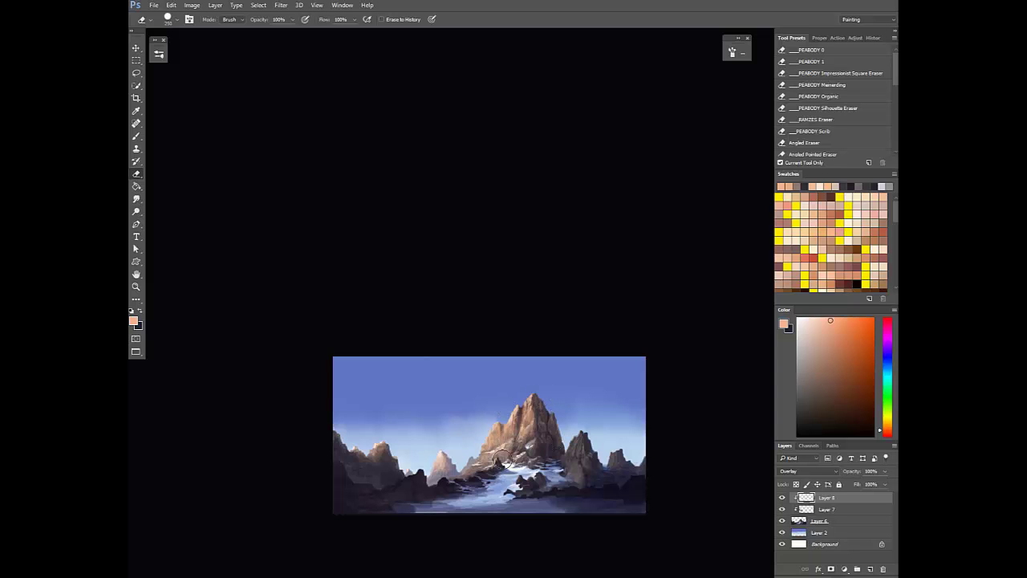
key(b)
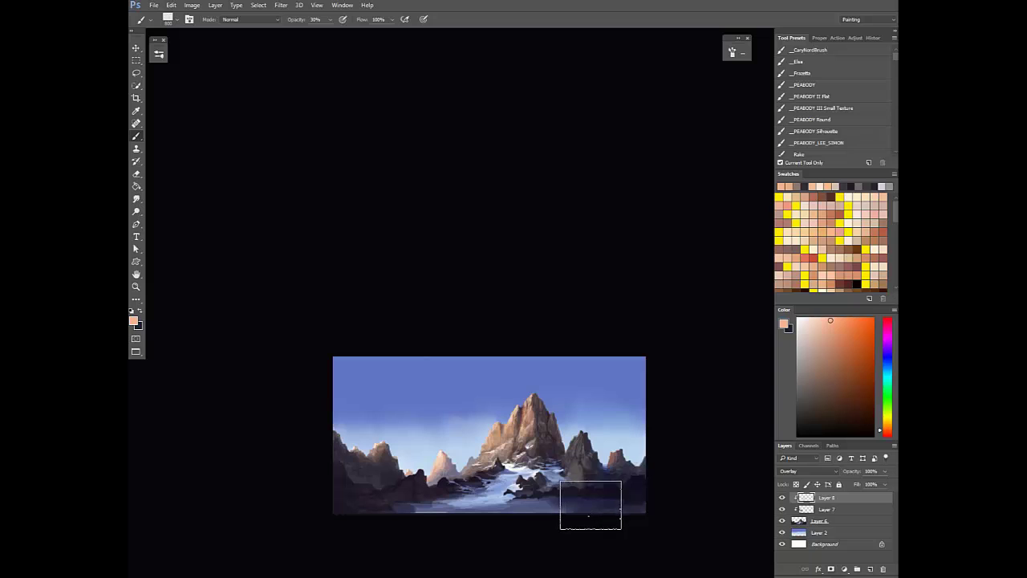
drag(454, 458, 447, 459)
Tint the distant peak's shadow side with sampled grey-violet at 100% opacity, using the eraser for cleanup
alt+click(456, 465)
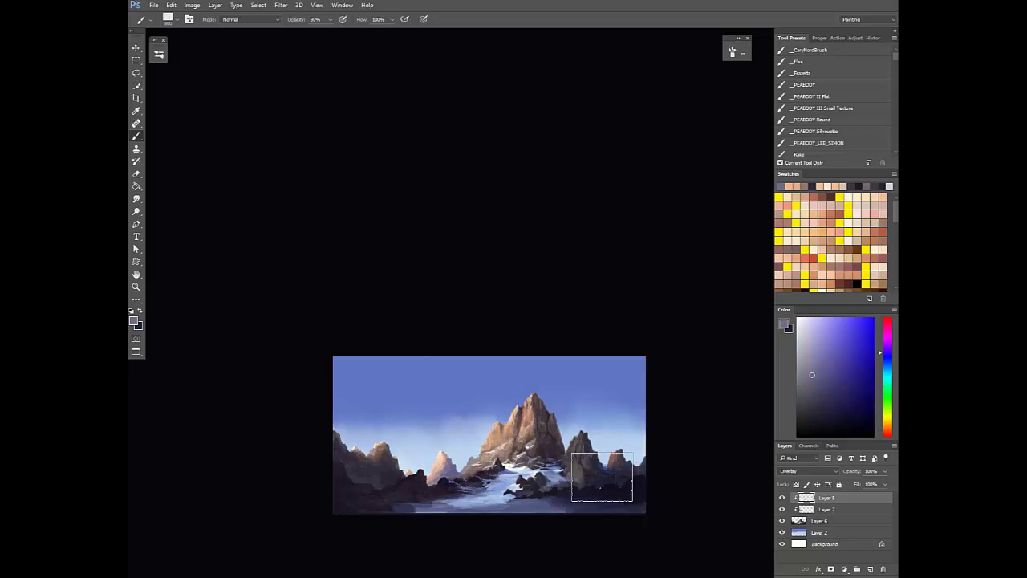
key(0)
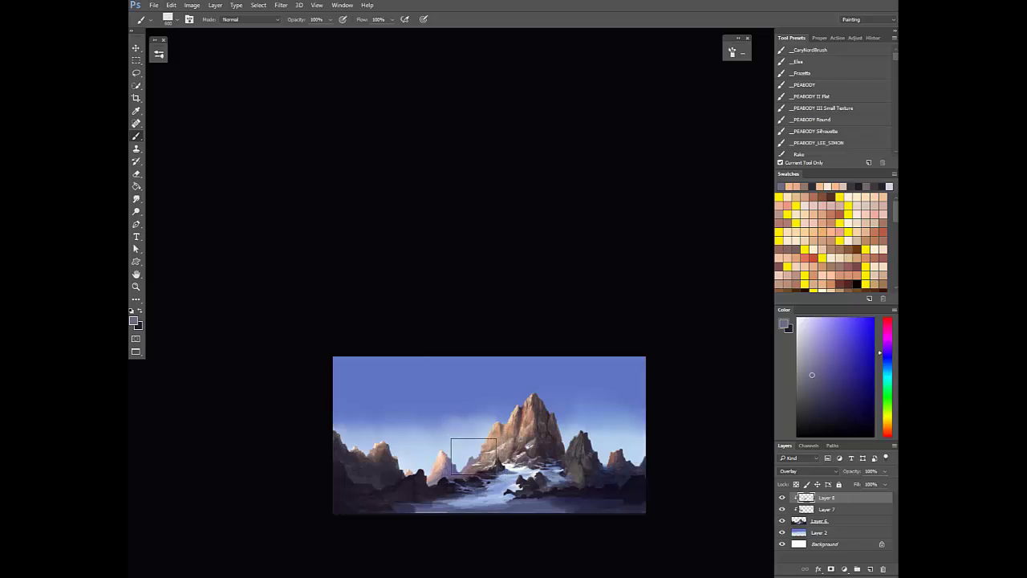
key(e)
key(b)
Glaze lavender at 30% opacity and light sky blue over the dark background ridge
alt+click(449, 467)
click(818, 333)
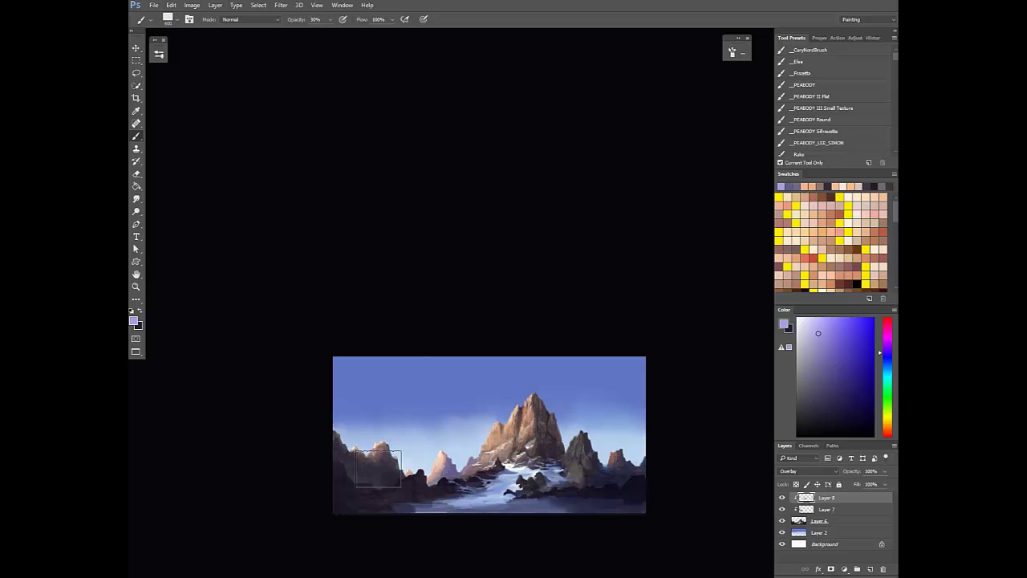
key(3)
drag(391, 479, 350, 453)
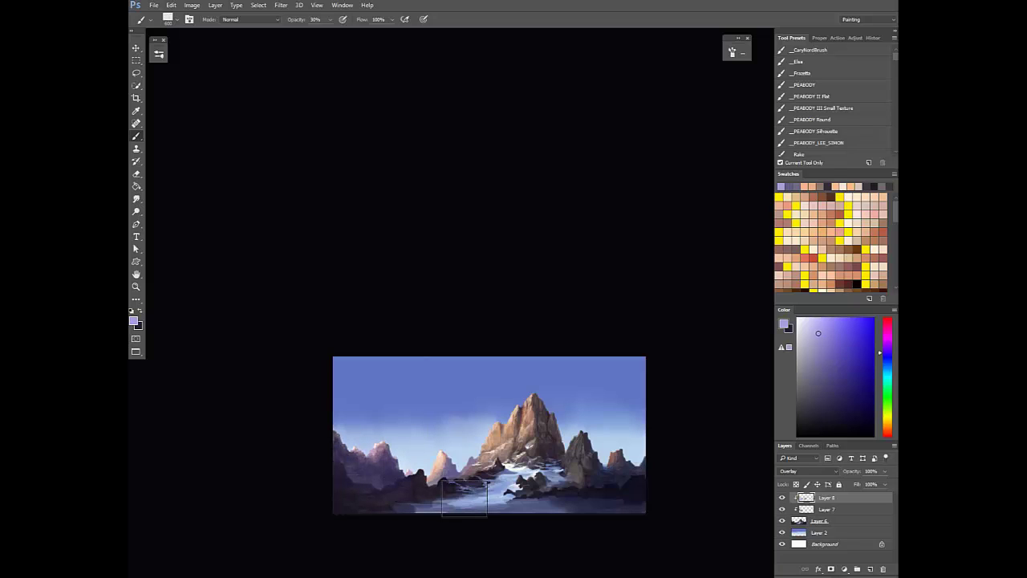
click(887, 367)
alt+click(420, 376)
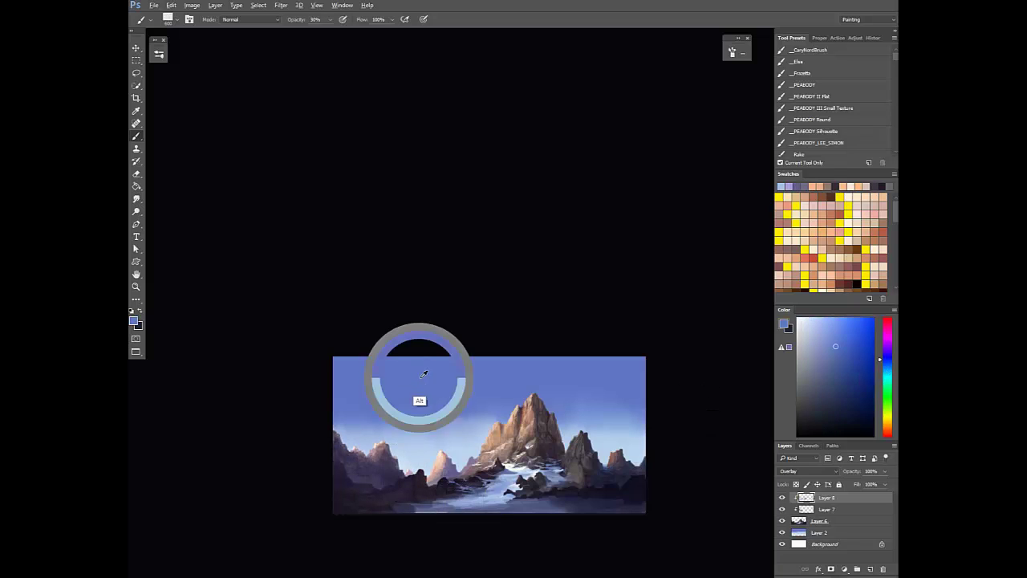
key(0)
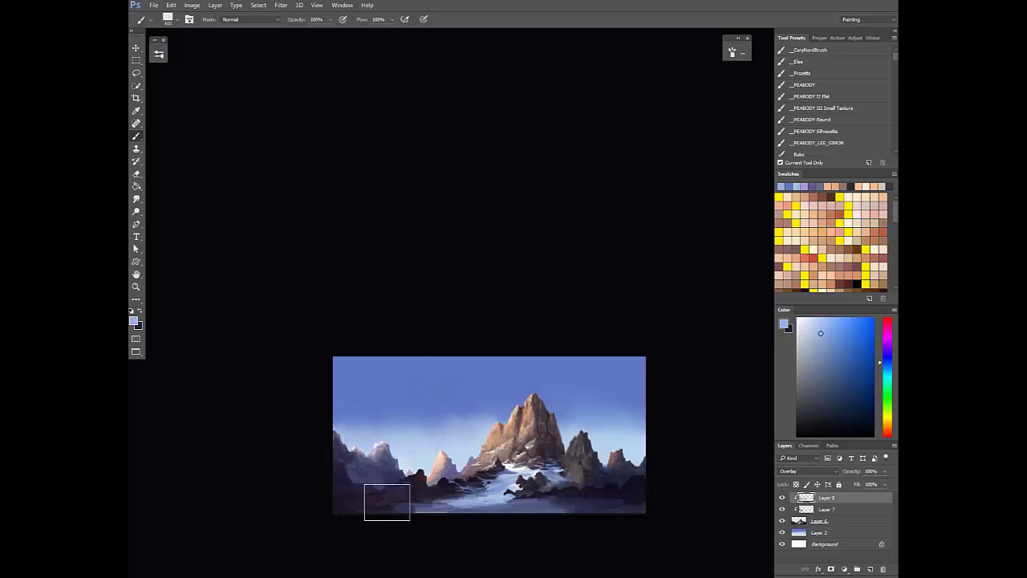
scroll(386, 512, down, 2)
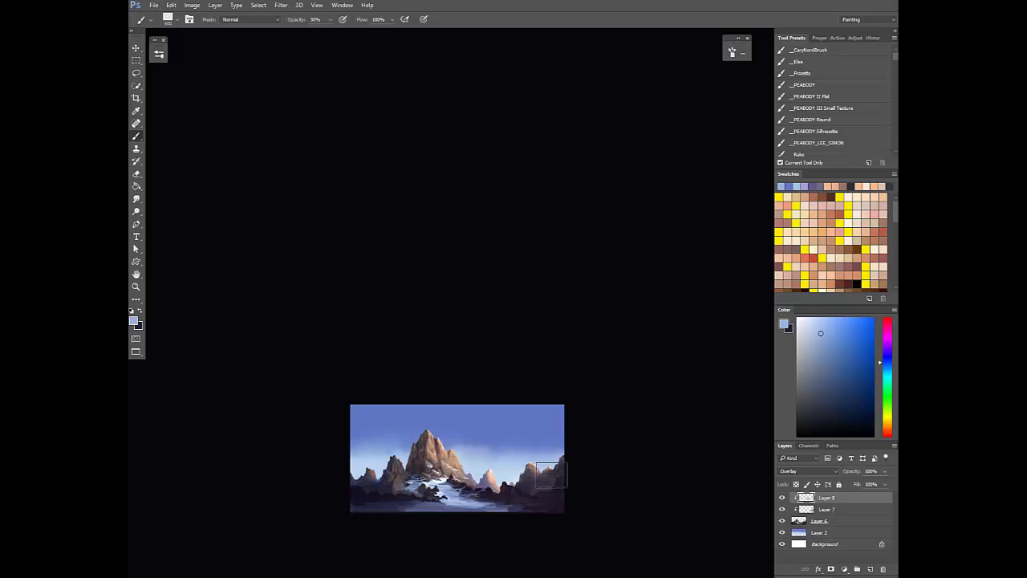
Soften the blue glaze on the dark ridge's sunlit crest with the eraser
key(e)
key(F2)
drag(375, 461, 443, 460)
key(b)
scroll(443, 459, up, 3)
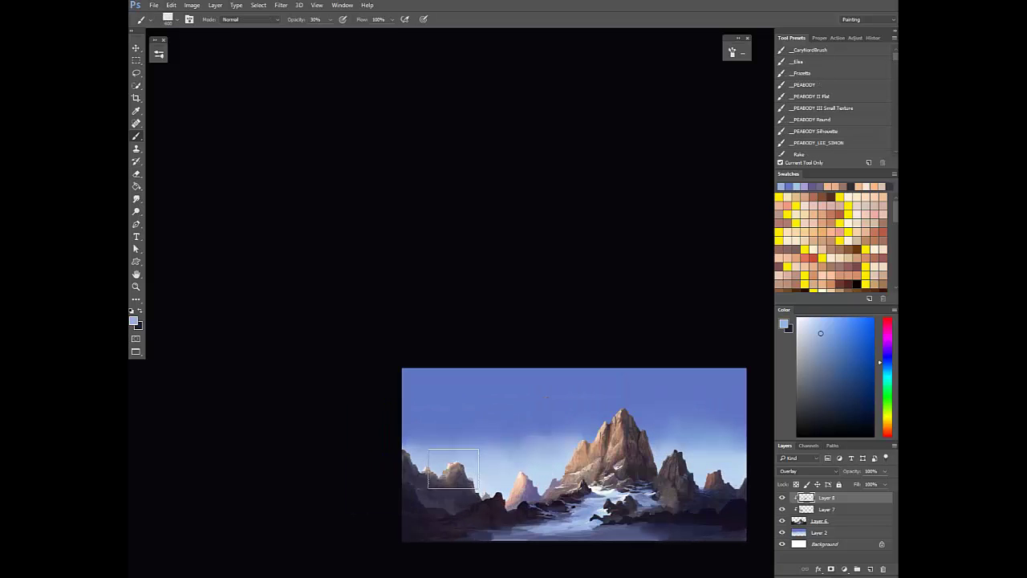
Create a new clipped layer and paint pale cream highlights on the dark ridge's peak at 100% opacity
alt+click(455, 466)
key(ctrl+shift+alt+n)
key(0)
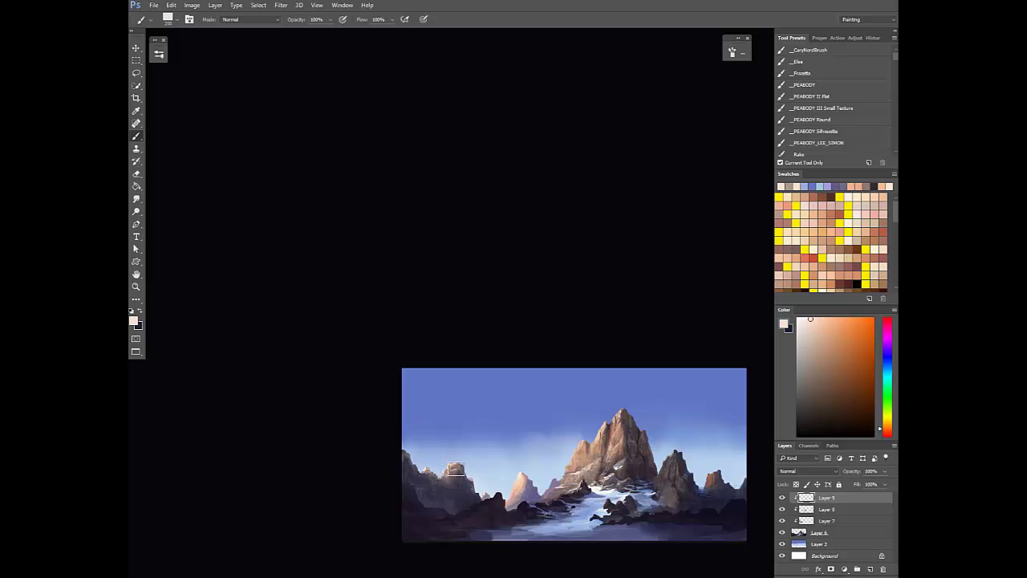
scroll(451, 465, up, 3)
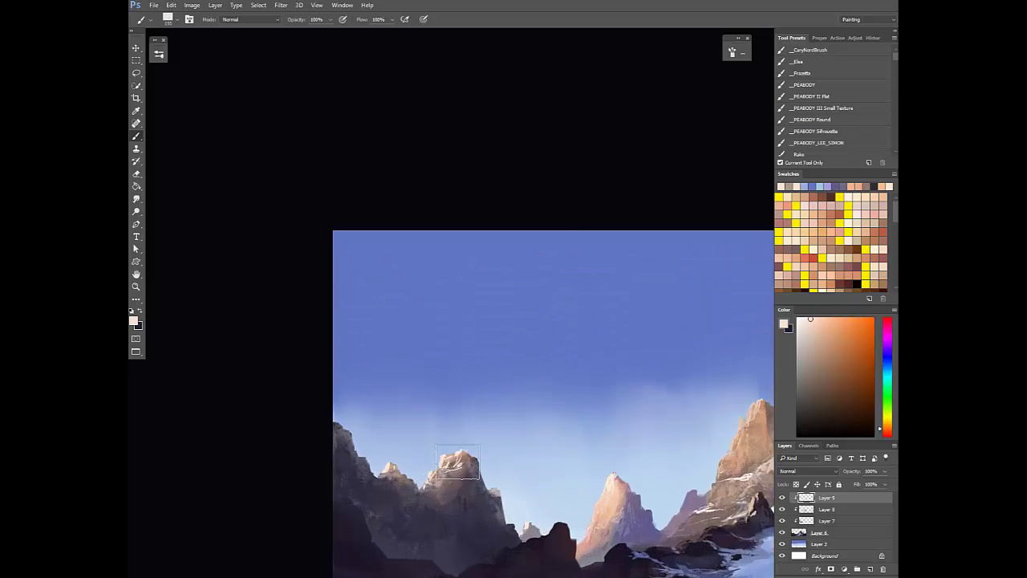
Model the rock planes of the ridge's peak with sampled brown, beige and cream tones, lowering brush opacity to 70%
alt+click(470, 446)
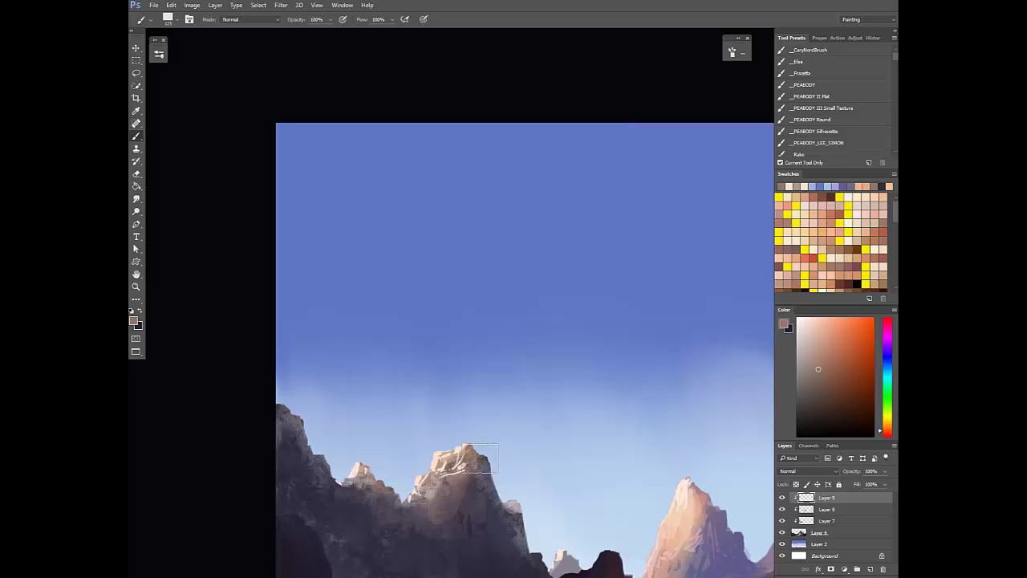
alt+click(468, 464)
alt+click(464, 472)
alt+click(460, 462)
alt+click(456, 453)
key(7)
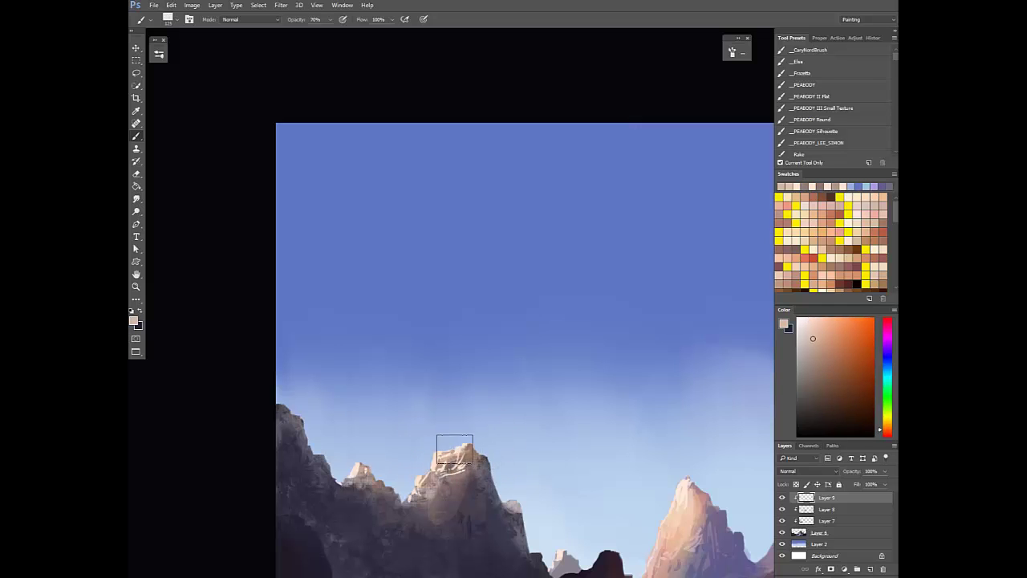
alt+click(444, 453)
alt+click(447, 451)
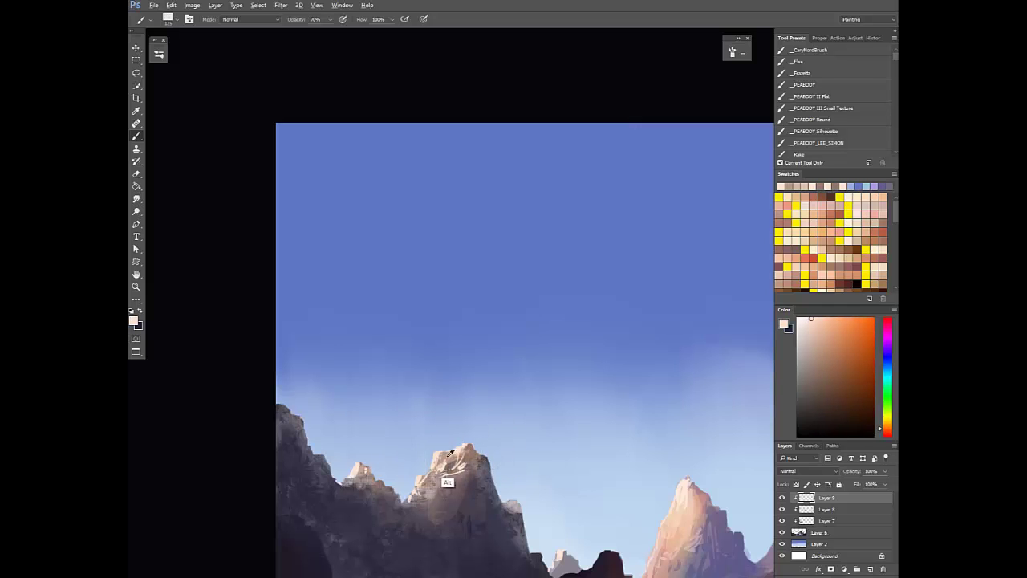
alt+click(456, 453)
alt+click(454, 454)
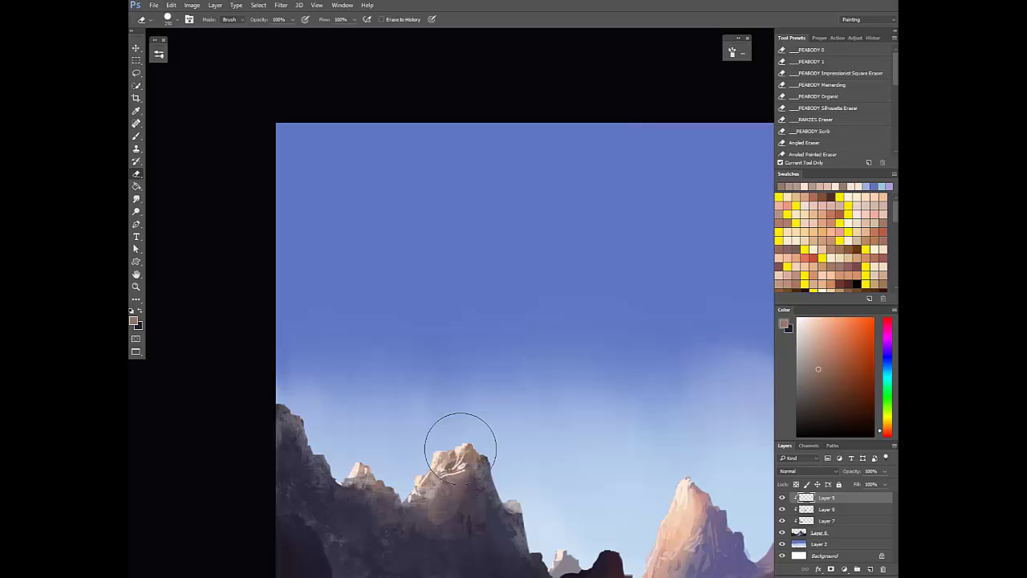
Blend the highlights at the ridge peak's tip with sampled pinkish beige, reducing brush opacity to 30%
alt+click(452, 433)
alt+click(458, 447)
alt+click(450, 451)
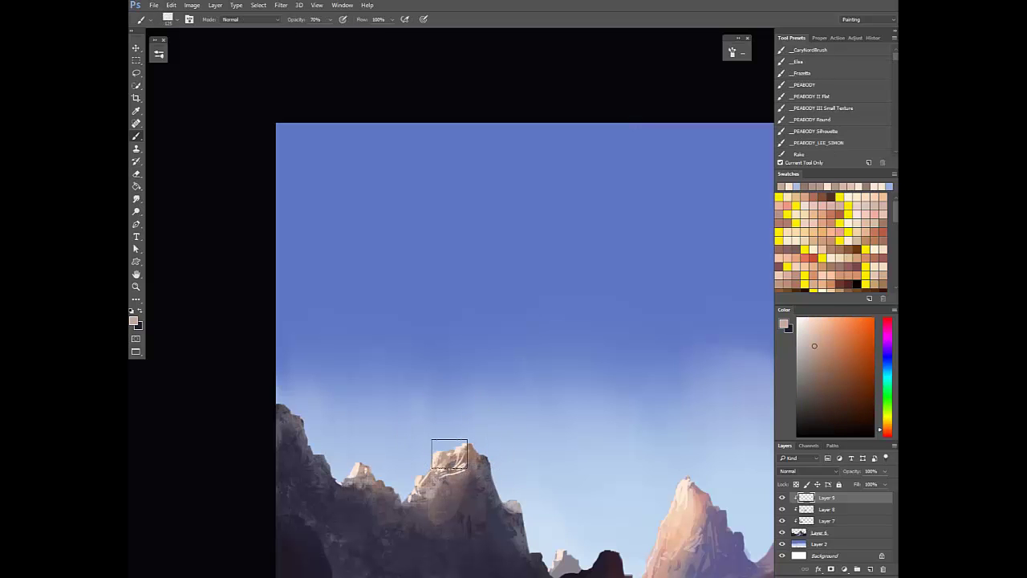
alt+click(486, 459)
key(3)
alt+click(449, 452)
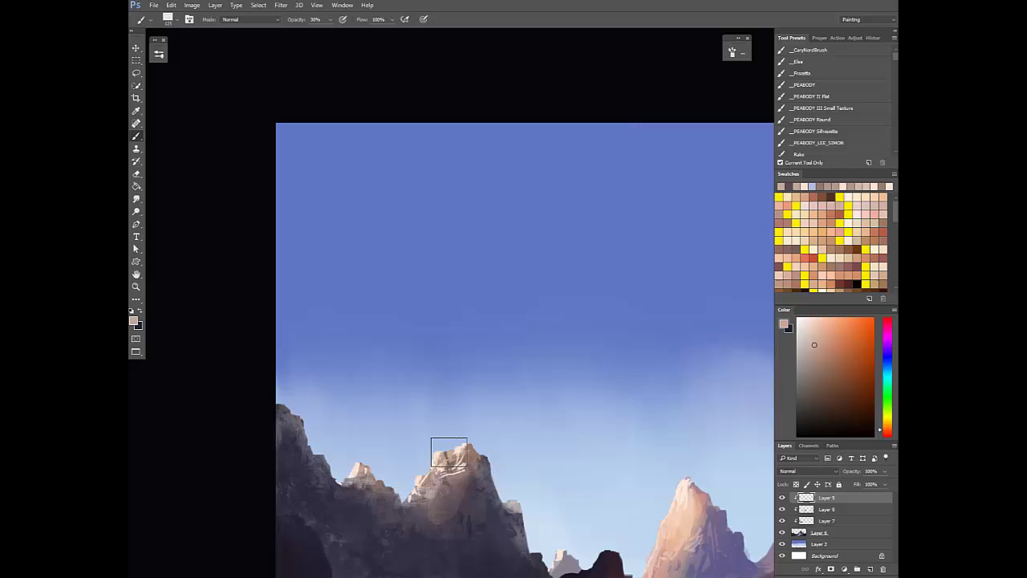
Extend sampled cream and brown strokes from the ridge's peak down its sunlit shoulder, alternating 100% and 30% opacity
alt+click(436, 463)
key(0)
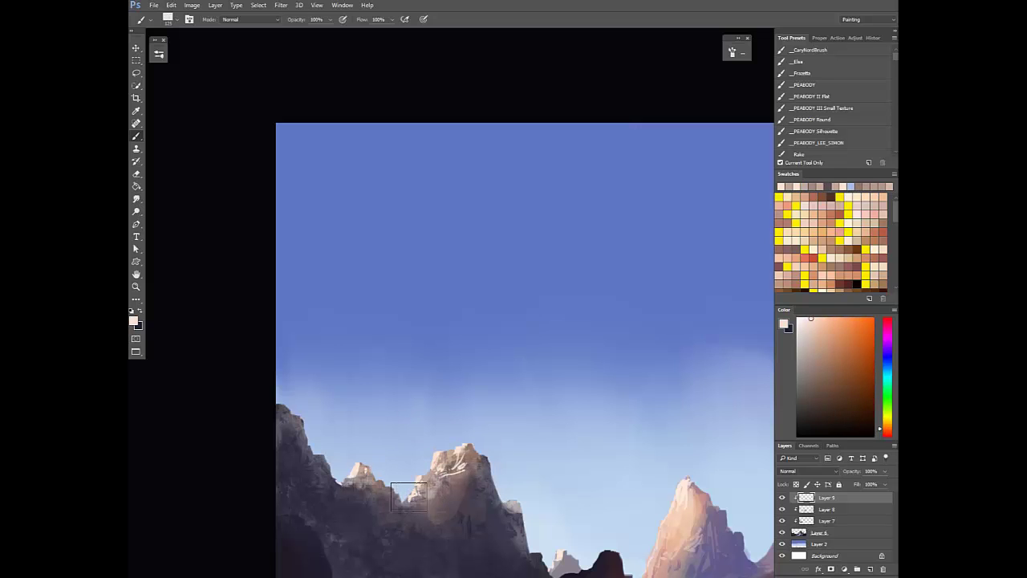
alt+click(415, 496)
alt+click(450, 468)
key(3)
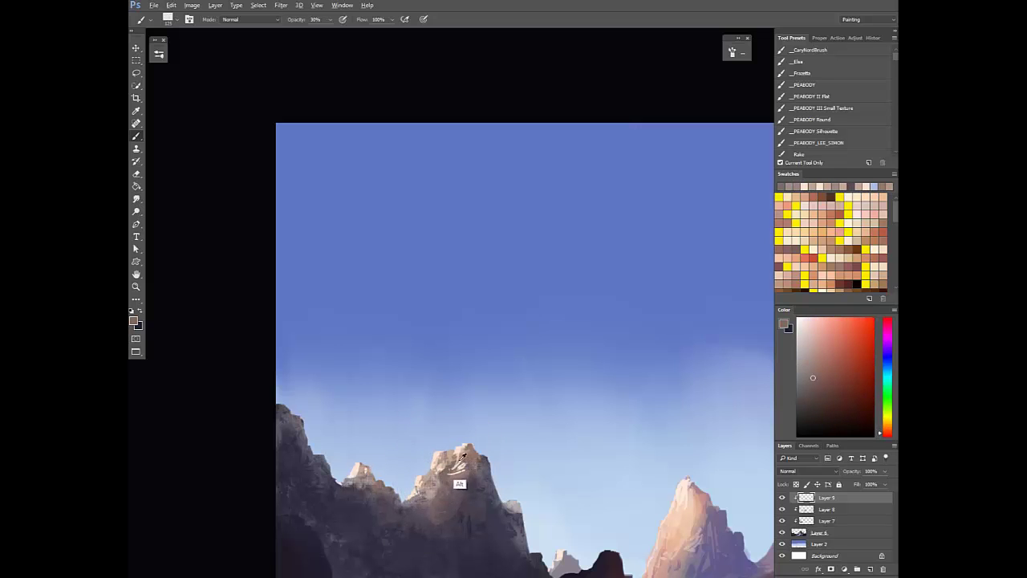
alt+click(461, 456)
key(0)
Flip the canvas horizontally and paint pale blue snow accents on the shaded face of the ridge's peak at 30% opacity
scroll(437, 475, down, 5)
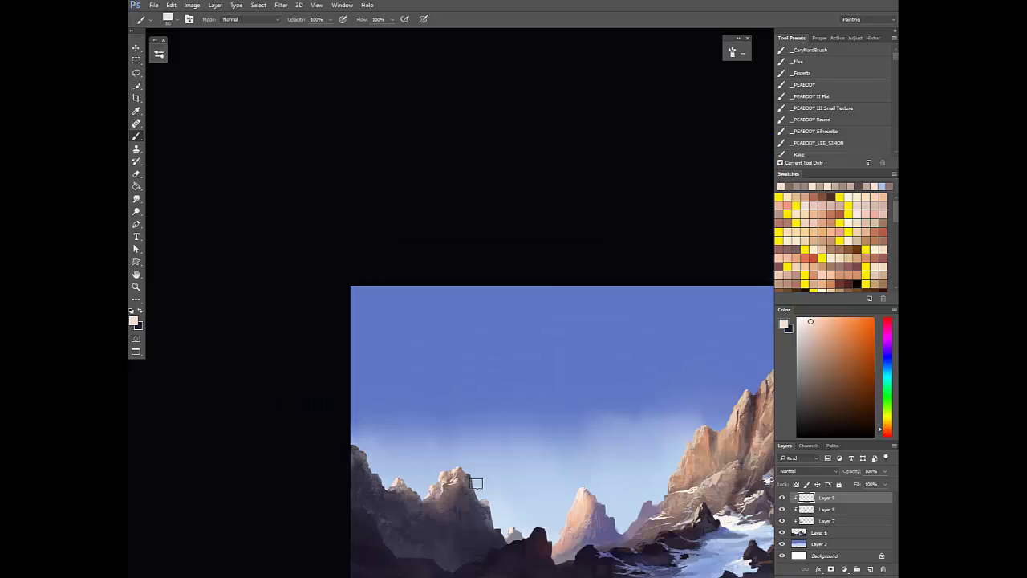
key(ctrl+shift+h)
drag(491, 510, 182, 473)
drag(619, 453, 553, 487)
scroll(553, 488, up, 3)
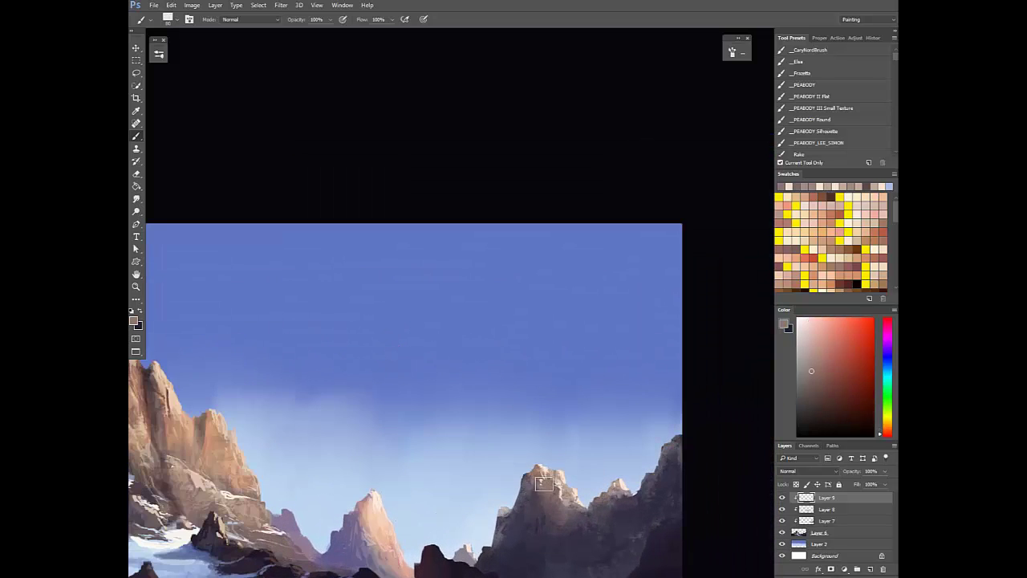
alt+click(522, 524)
key(3)
alt+click(543, 488)
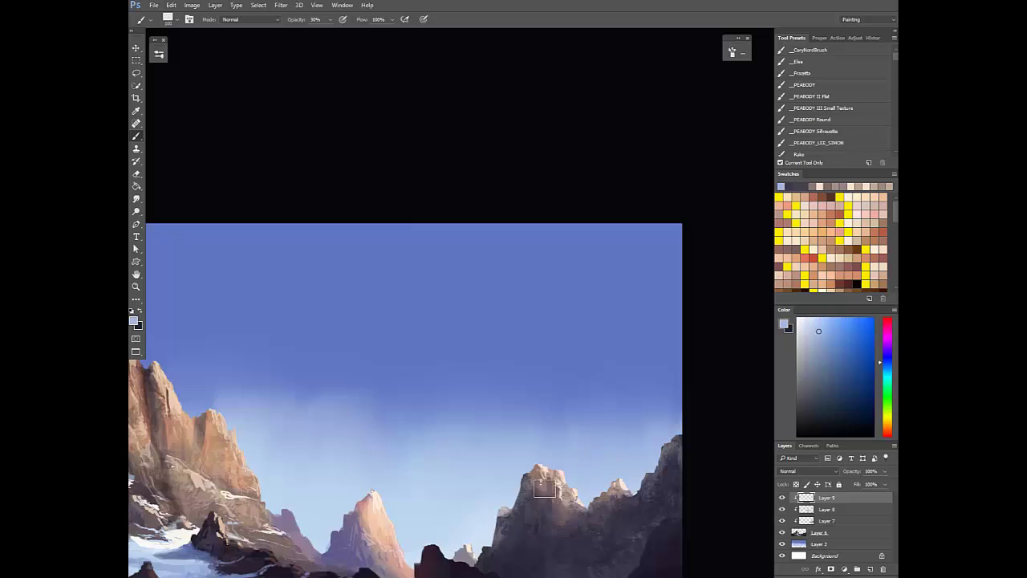
alt+click(556, 490)
alt+click(555, 484)
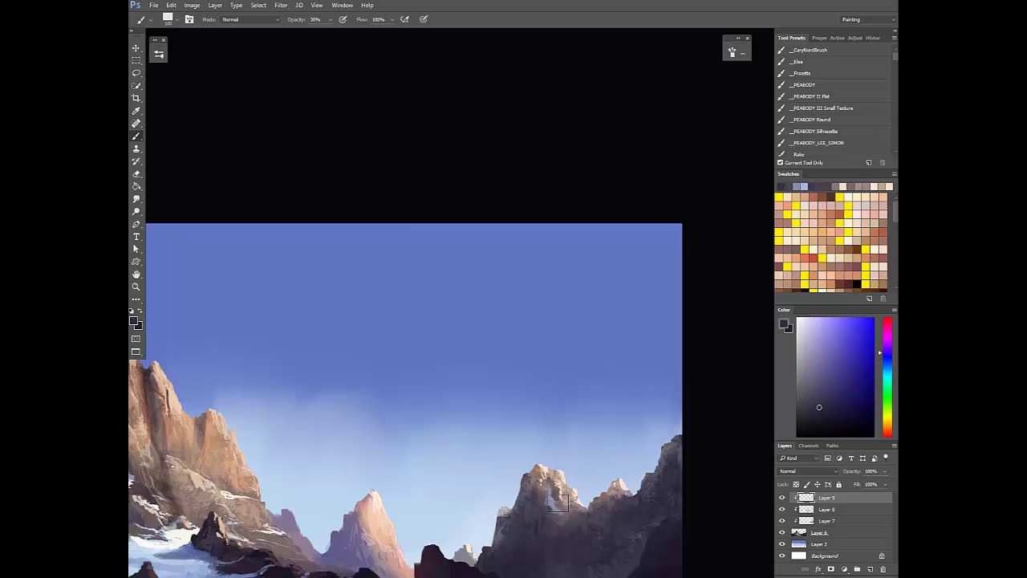
Break up the pale blue accents on the peak's face with sampled dark blue and muted mauve strokes
alt+click(550, 488)
alt+click(552, 489)
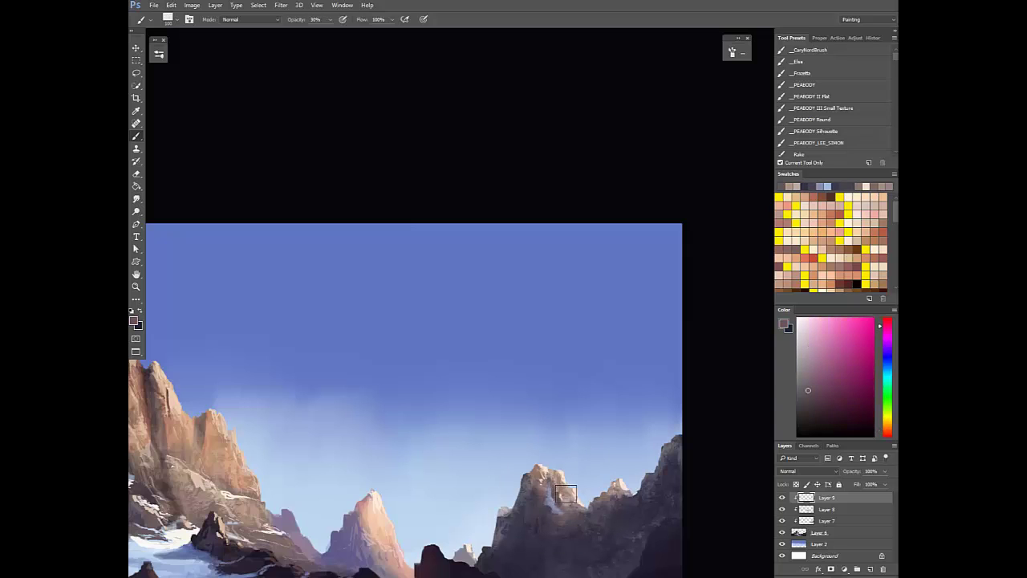
alt+click(556, 503)
alt+click(556, 506)
key(7)
Flip the canvas back and refine the peak's shaded planes with sampled blue-gray and warm gray at 100% opacity
scroll(568, 514, down, 3)
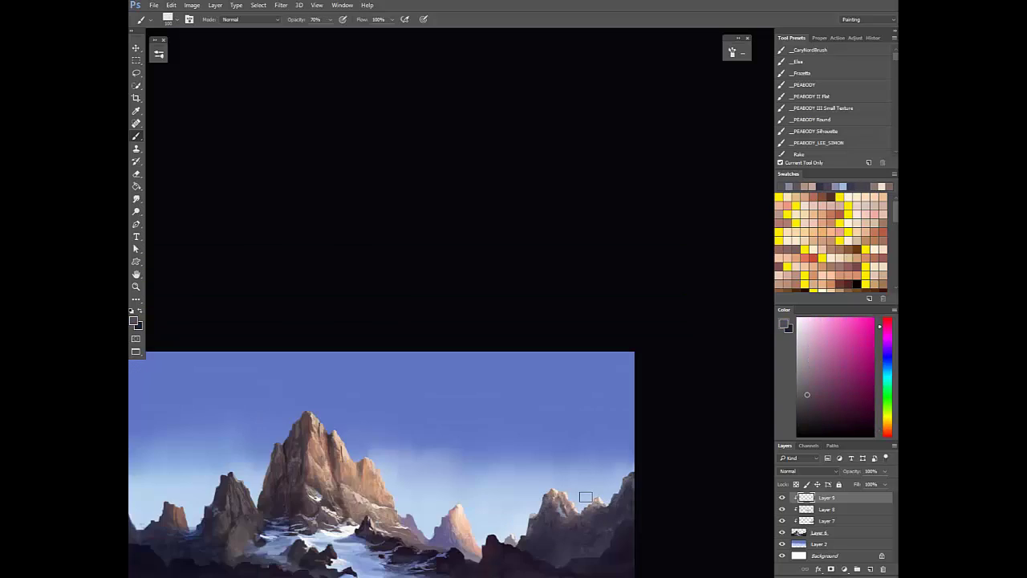
key(ctrl+shift+h)
drag(213, 508, 445, 489)
scroll(446, 489, up, 1)
alt+click(440, 493)
alt+click(439, 490)
key(0)
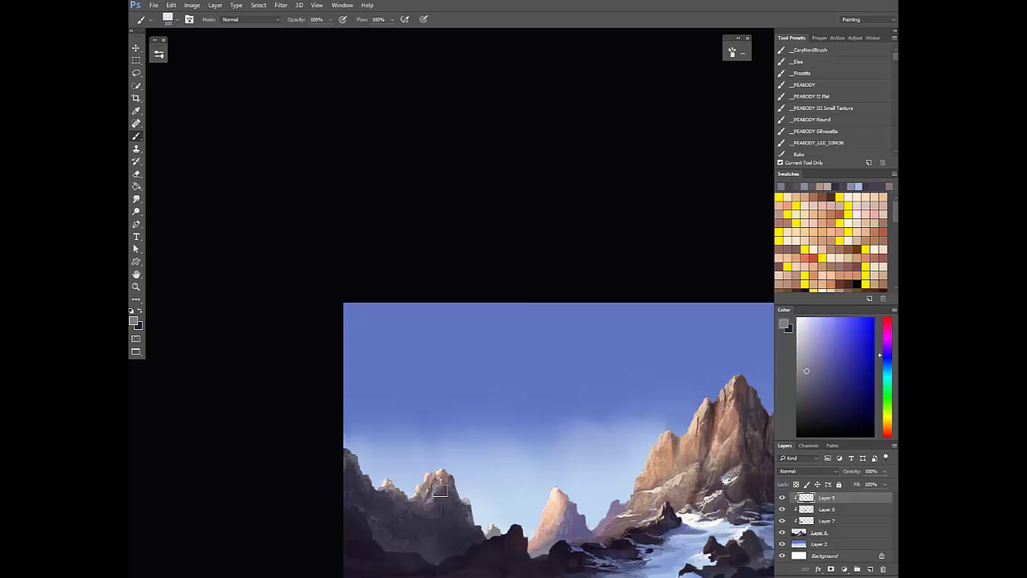
alt+click(446, 478)
alt+click(451, 478)
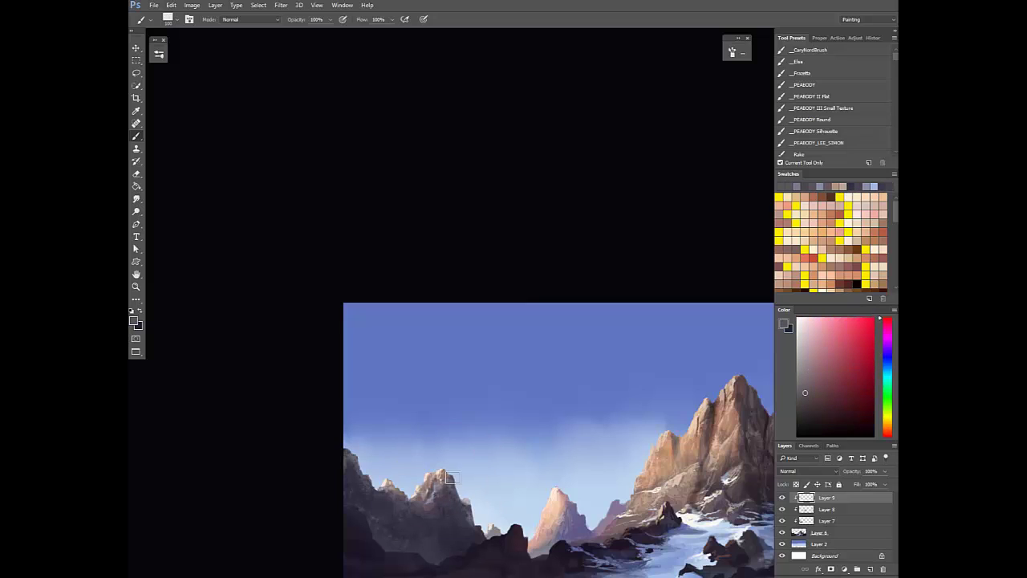
alt+click(446, 472)
Soften the lower face of the ridge's peak with sampled dark violet-gray tones at 30% opacity
key(3)
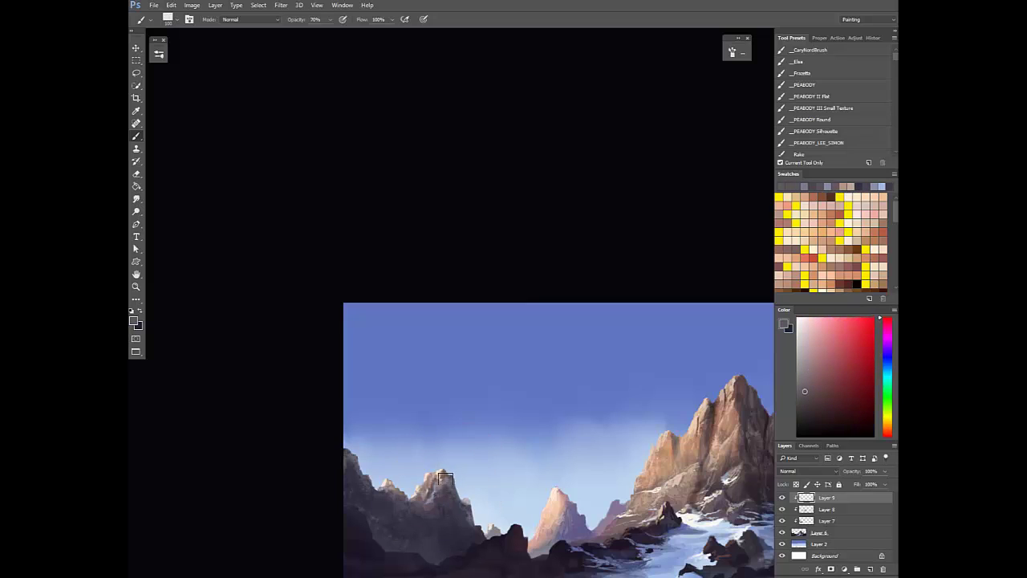
alt+click(428, 491)
alt+click(430, 497)
alt+click(432, 496)
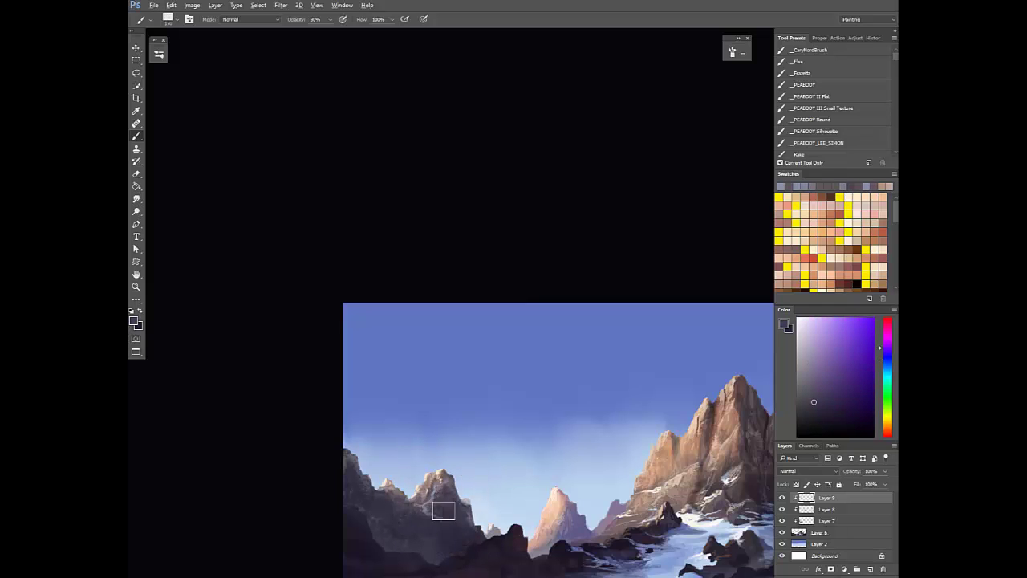
alt+click(432, 498)
scroll(433, 457, down, 3)
alt+click(432, 456)
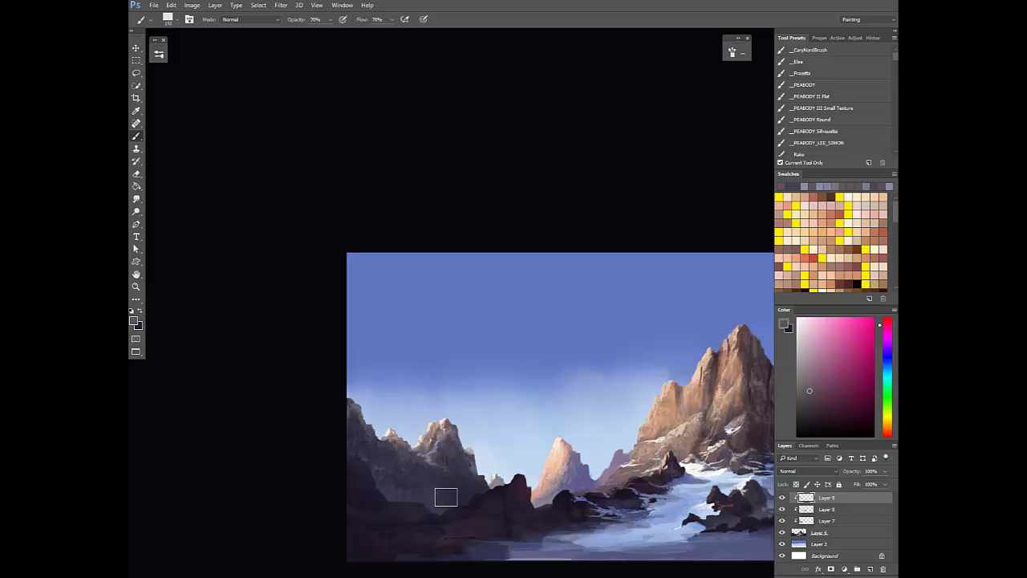
Enlarge the brush, set flow to 70%, and glaze sampled blue-gray over the ridge's base at 30% opacity
key(bracketright)
key(bracketright)
key(bracketright)
key(7)
key(shift+7)
alt+click(430, 458)
alt+click(434, 458)
key(3)
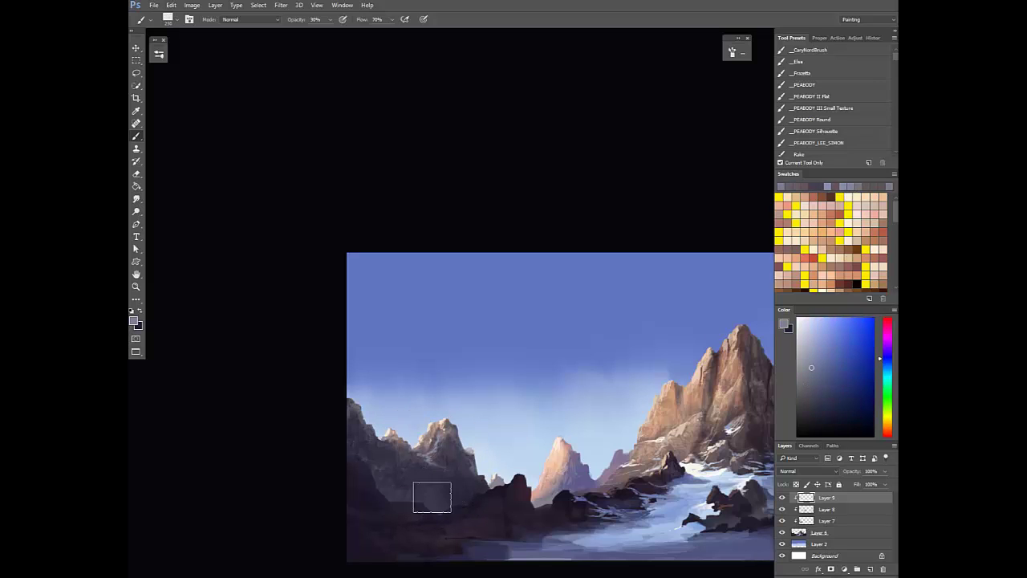
drag(431, 497, 445, 491)
Flip the canvas horizontally and extend soft sampled glazes across the ridge's lower slope
scroll(484, 482, down, 3)
key(ctrl+shift+h)
drag(676, 473, 557, 467)
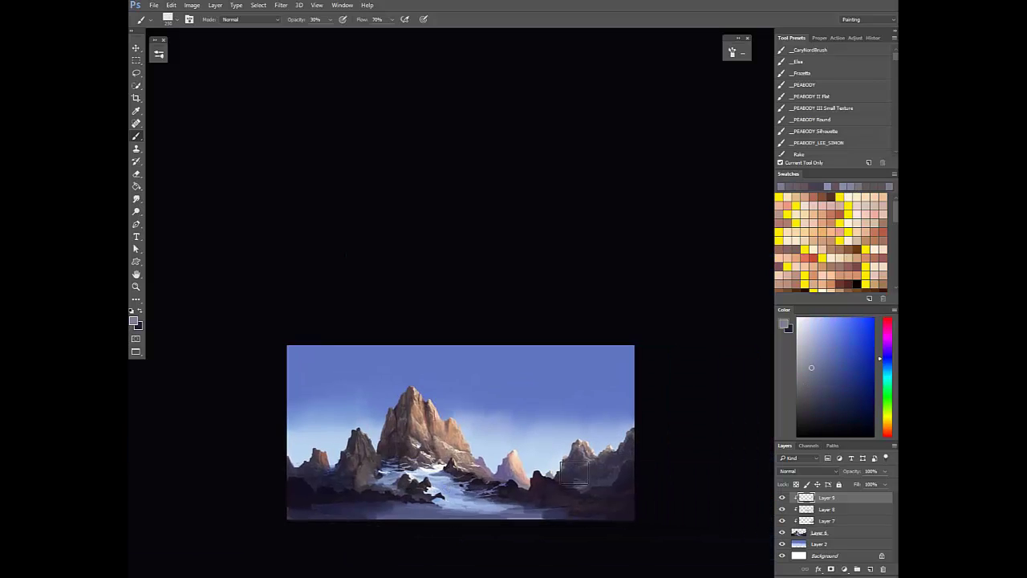
scroll(557, 467, up, 3)
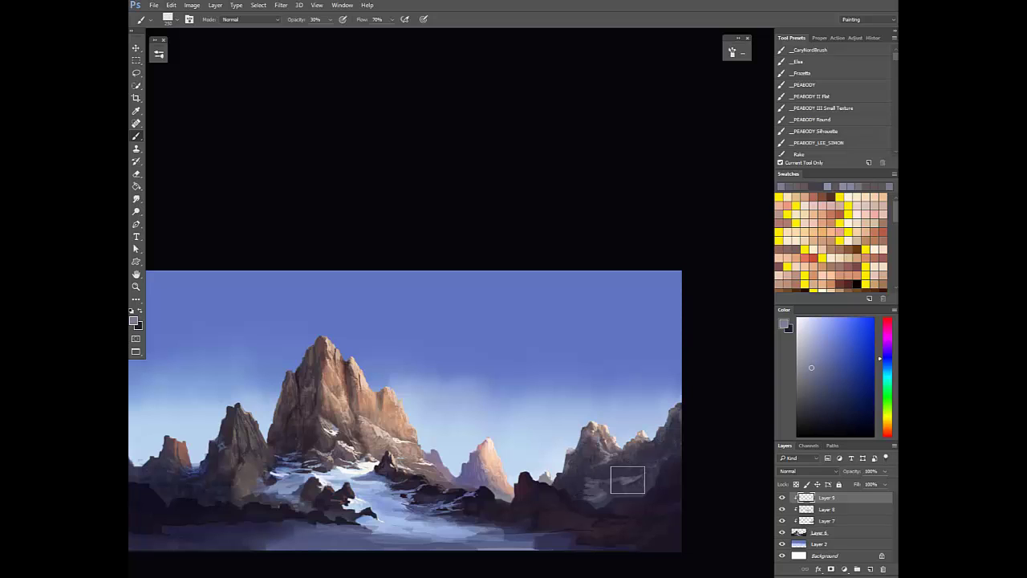
alt+click(639, 470)
mouse_move(651, 467)
mouse_down()
mouse_move(603, 490)
mouse_move(638, 490)
mouse_move(610, 497)
mouse_move(643, 471)
mouse_move(591, 487)
mouse_up()
alt+click(637, 487)
Paint sampled dark blue and violet snow-patch shapes at the ridge's base, raising brush opacity from 70% to 100%
key(7)
alt+click(598, 480)
alt+click(579, 484)
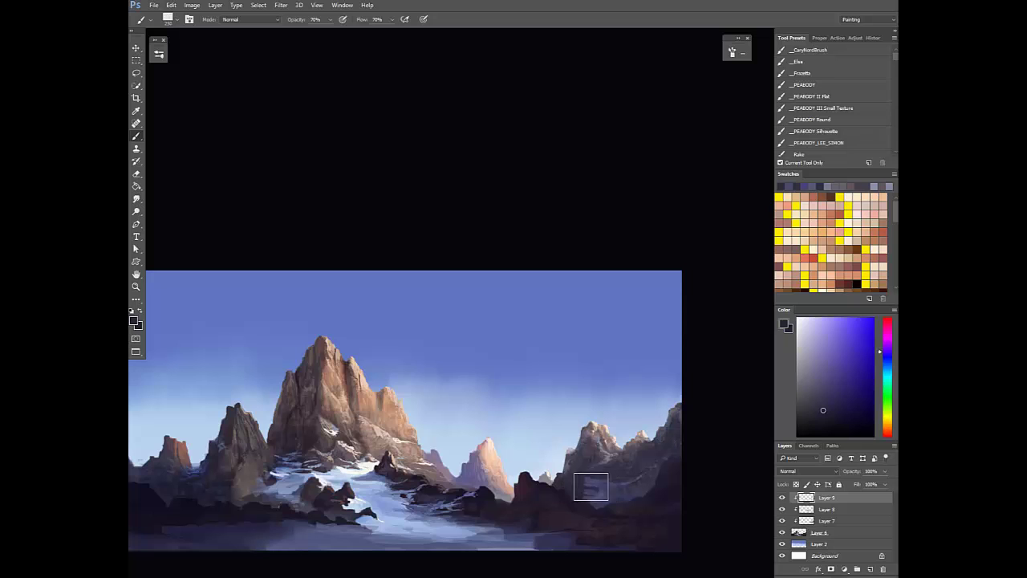
alt+click(599, 485)
key(0)
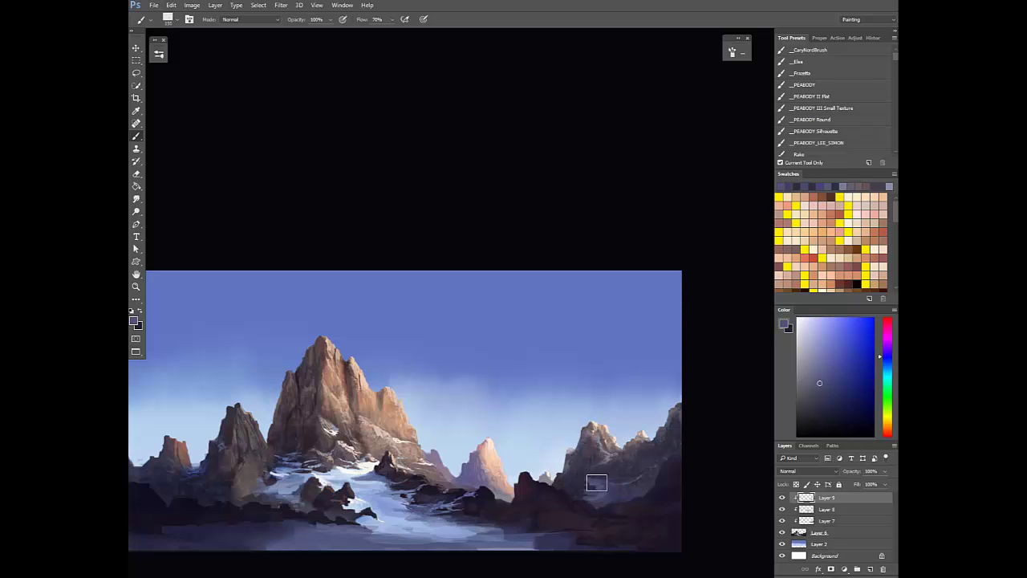
alt+click(604, 486)
drag(587, 491, 591, 503)
Flip the canvas back and carve the edges of the ridge-base snow patch with sampled dark blue tones
scroll(610, 483, down, 5)
key(F2)
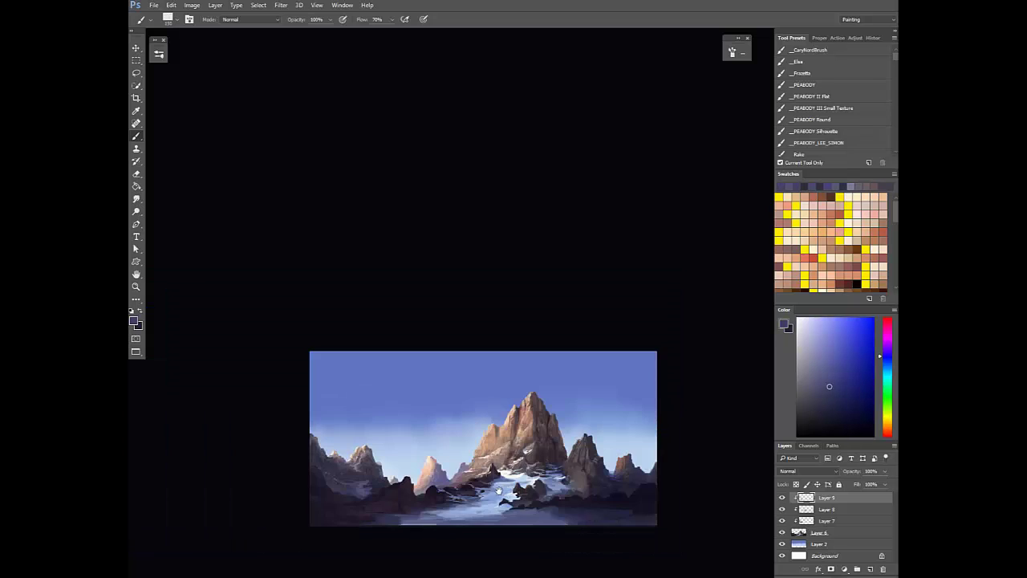
drag(400, 478, 450, 476)
scroll(450, 476, up, 3)
alt+click(418, 485)
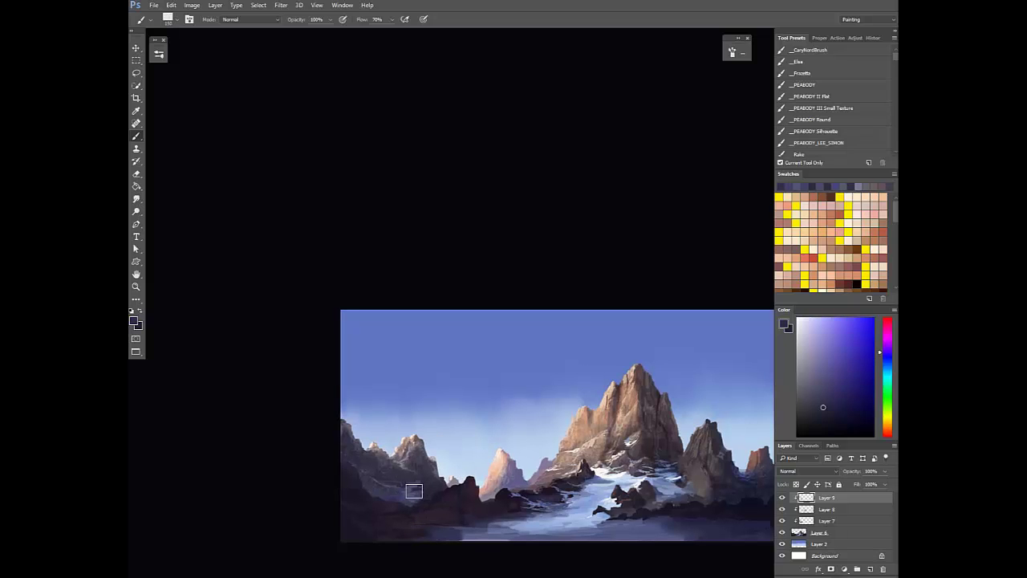
alt+click(418, 486)
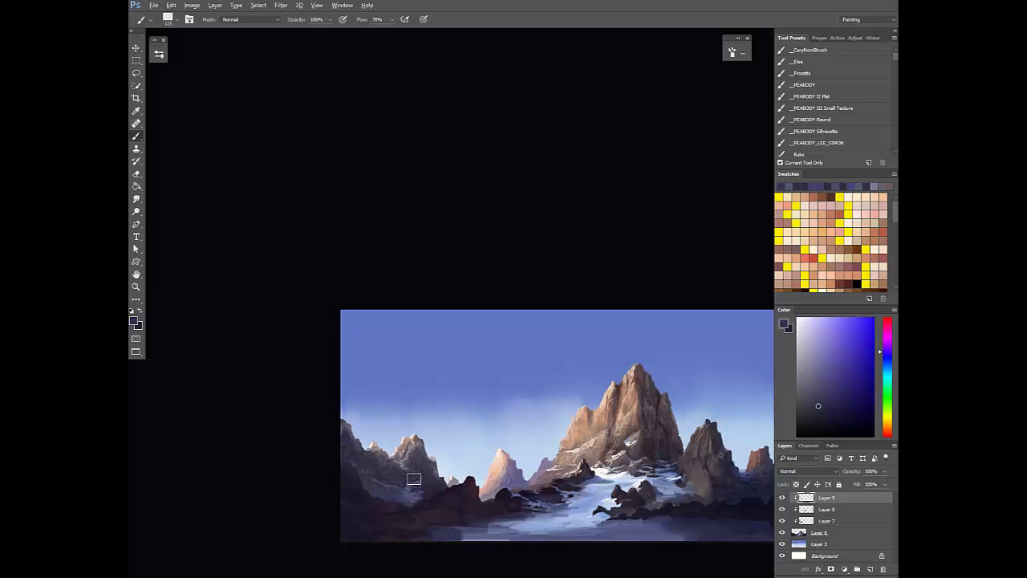
alt+click(411, 486)
alt+click(413, 478)
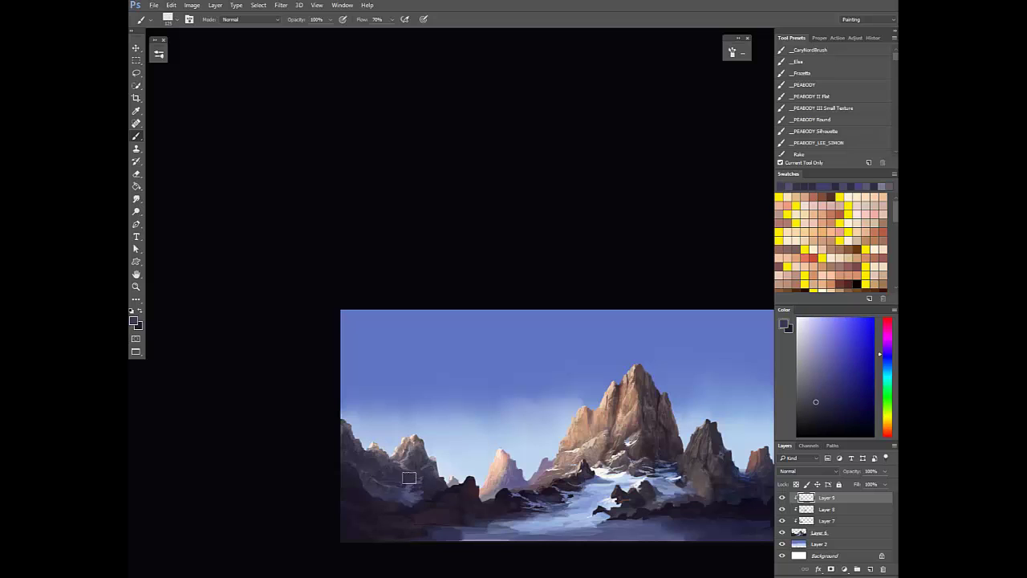
Define rock planes between the ridge's peak and its base with sampled slate and dark violet strokes
alt+click(402, 471)
alt+click(399, 469)
scroll(398, 469, up, 1)
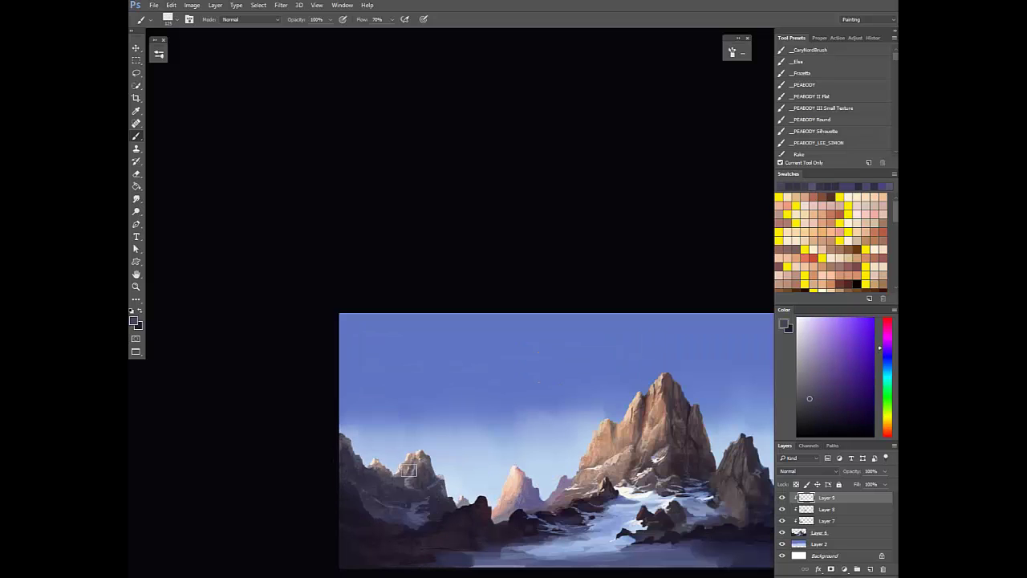
alt+click(403, 477)
alt+click(400, 484)
drag(400, 485, 400, 486)
alt+click(402, 475)
alt+click(404, 514)
key(7)
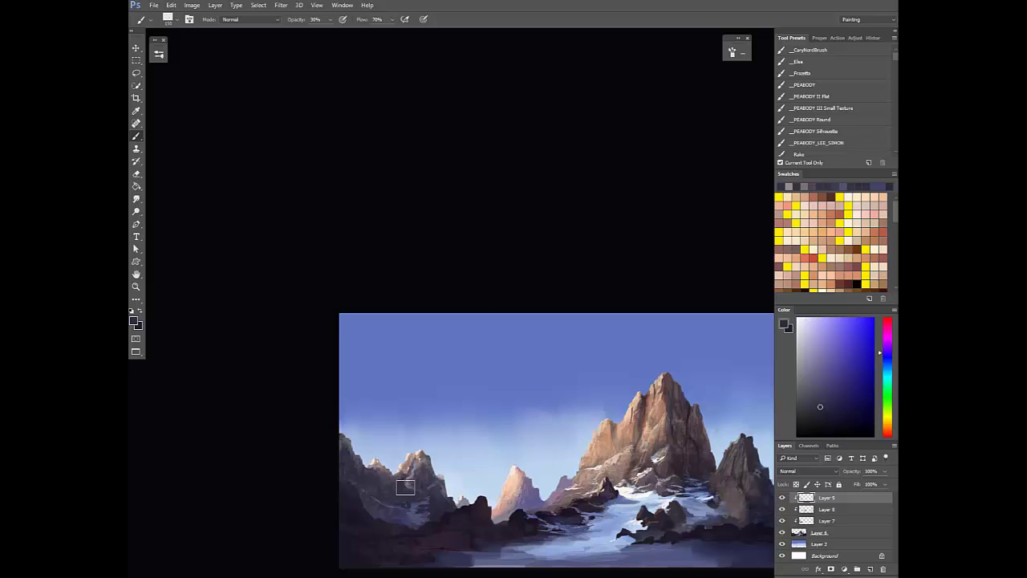
Flip the canvas horizontally and rework the peak's face with sampled violet-gray and warm gray at 77% opacity
scroll(408, 485, down, 5)
key(F2)
drag(624, 487, 585, 486)
scroll(585, 477, up, 5)
alt+click(570, 494)
alt+click(588, 513)
key(7)
key(7)
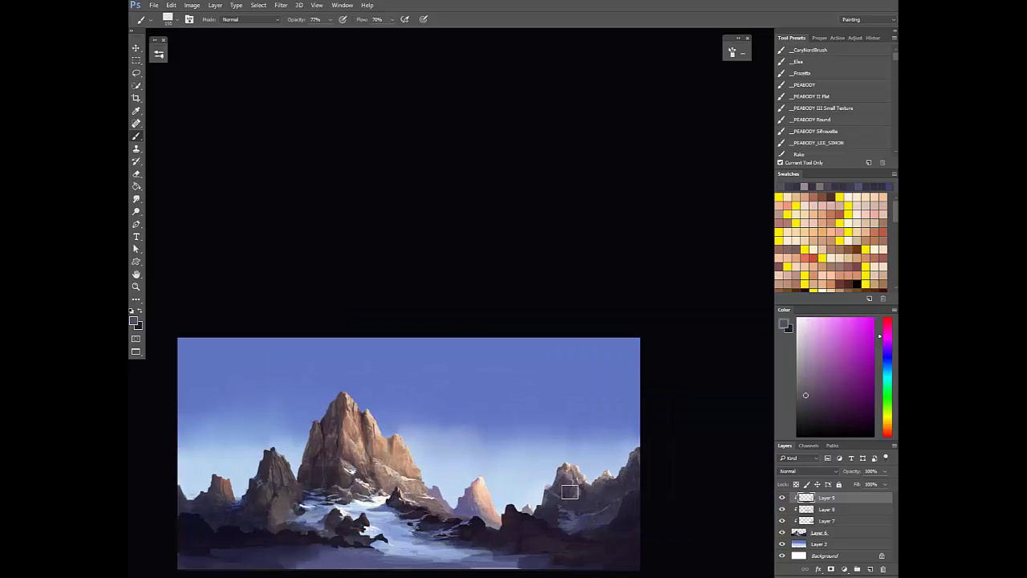
alt+click(571, 489)
alt+click(563, 470)
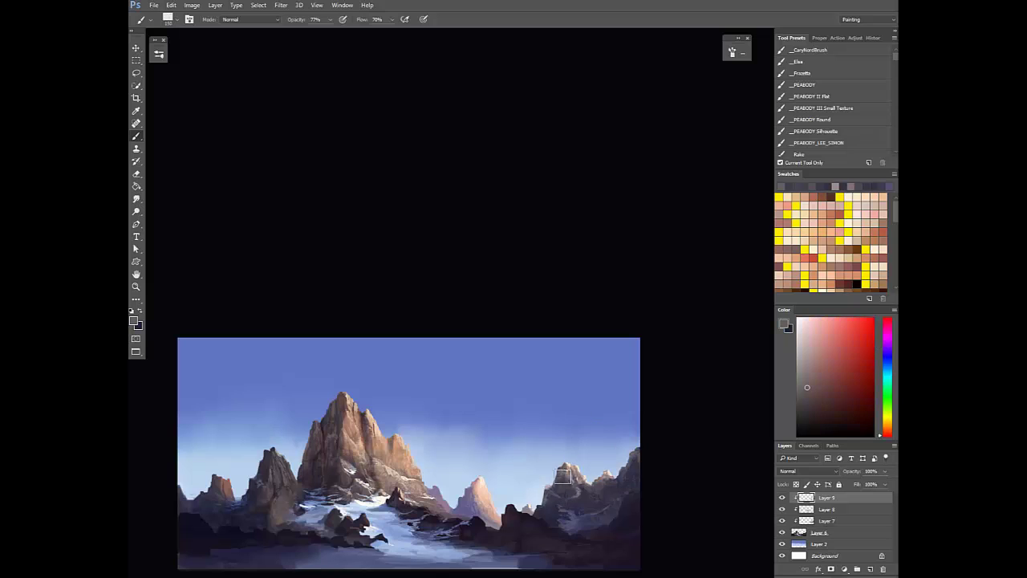
alt+click(563, 472)
alt+click(562, 470)
Paint sampled dark blue over the ridge's outer shoulder at 100% opacity, and glaze muted violet-blue there at 30%
alt+click(630, 464)
key(0)
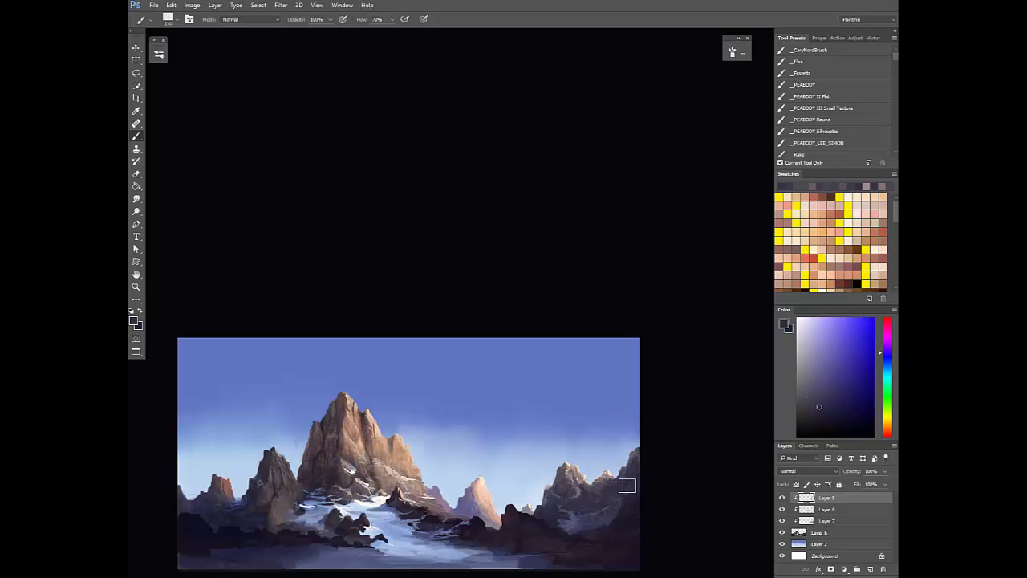
alt+click(621, 506)
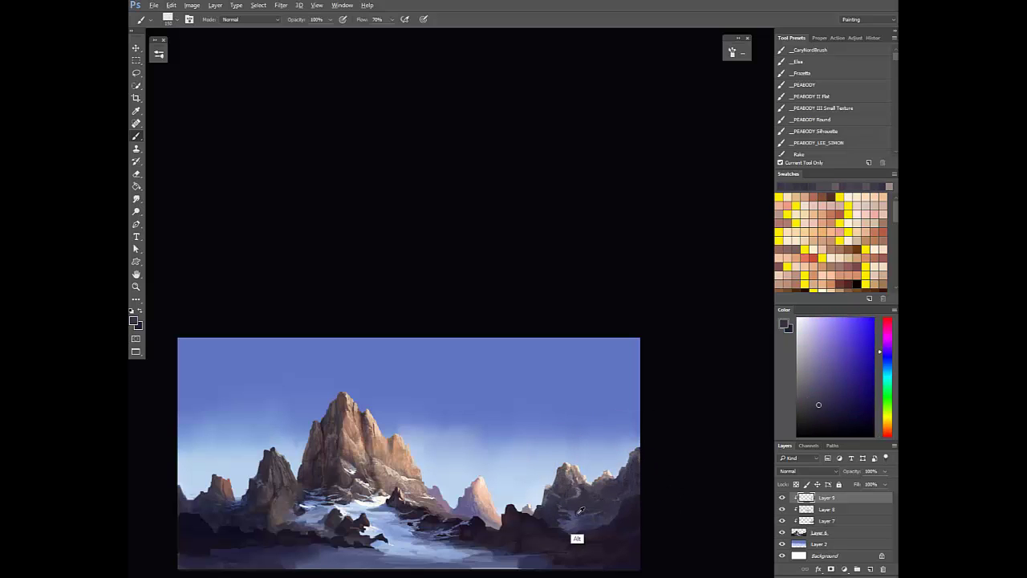
alt+click(578, 511)
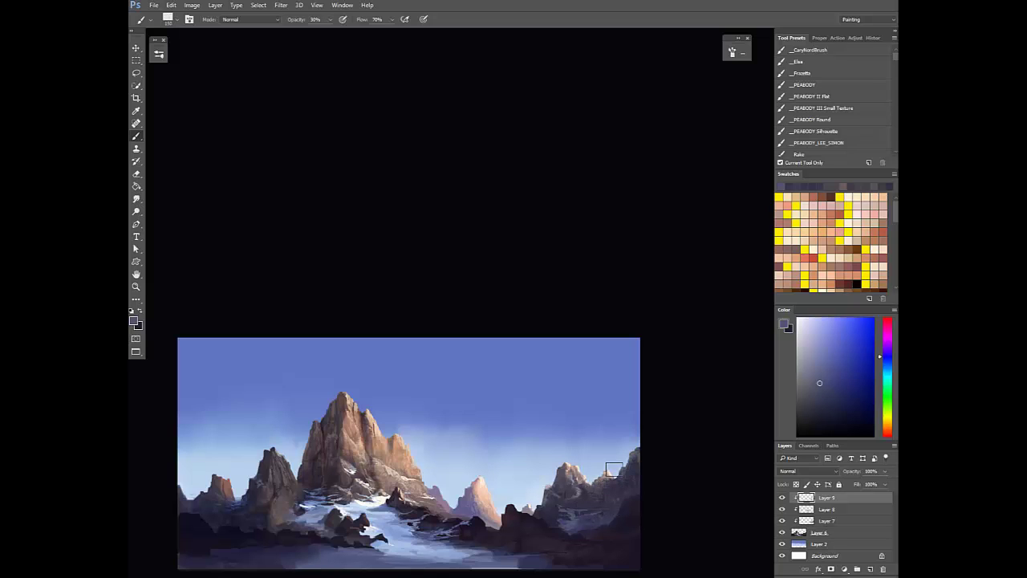
key(3)
alt+click(618, 472)
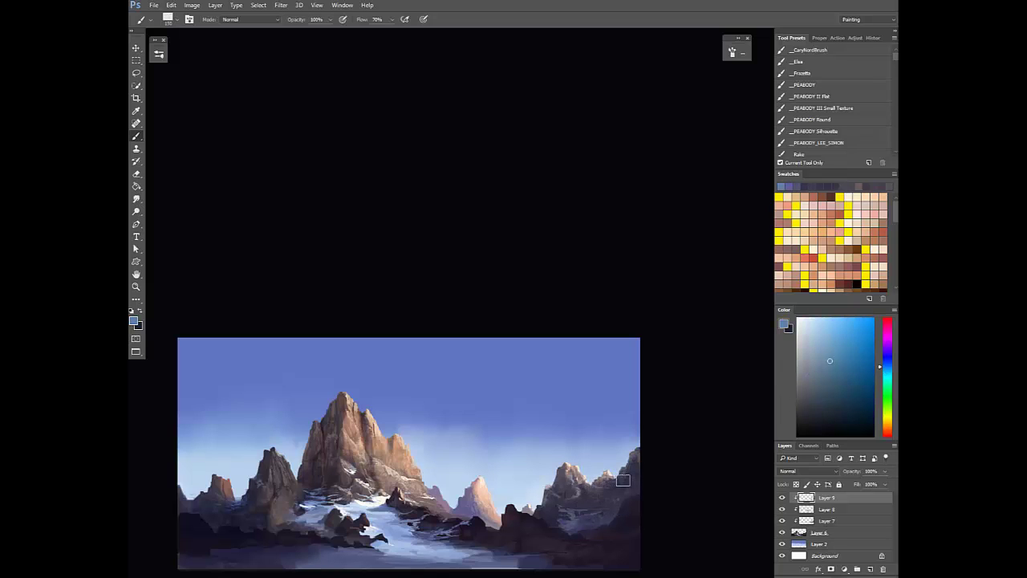
Flip the canvas back, set flow to 100%, and brush sampled blue-gray beside the ridge's peak at 70% opacity
key(F2)
scroll(621, 484, down, 3)
drag(342, 494, 473, 474)
scroll(472, 474, up, 4)
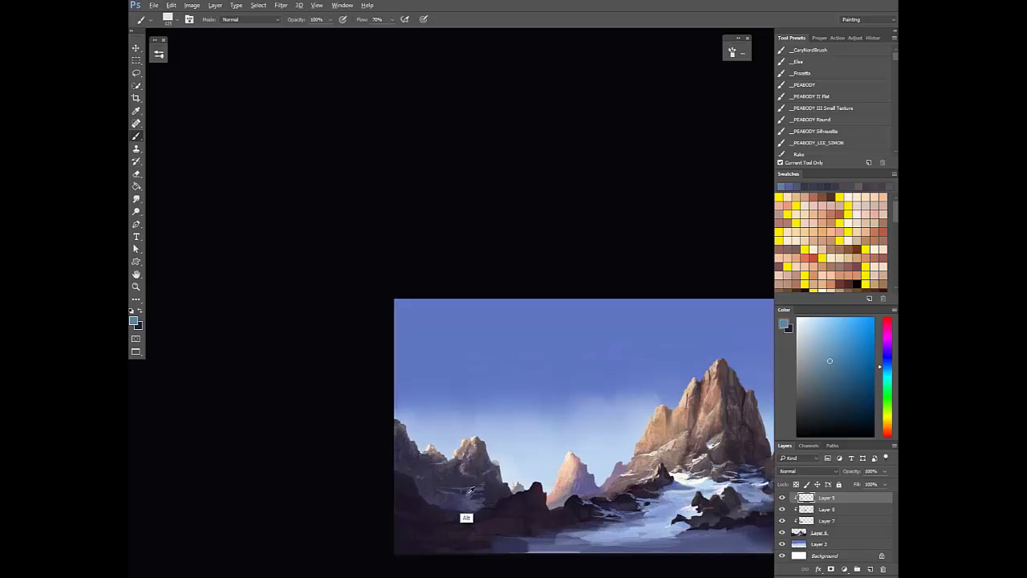
alt+click(471, 492)
key(shift+0)
alt+click(465, 465)
key(7)
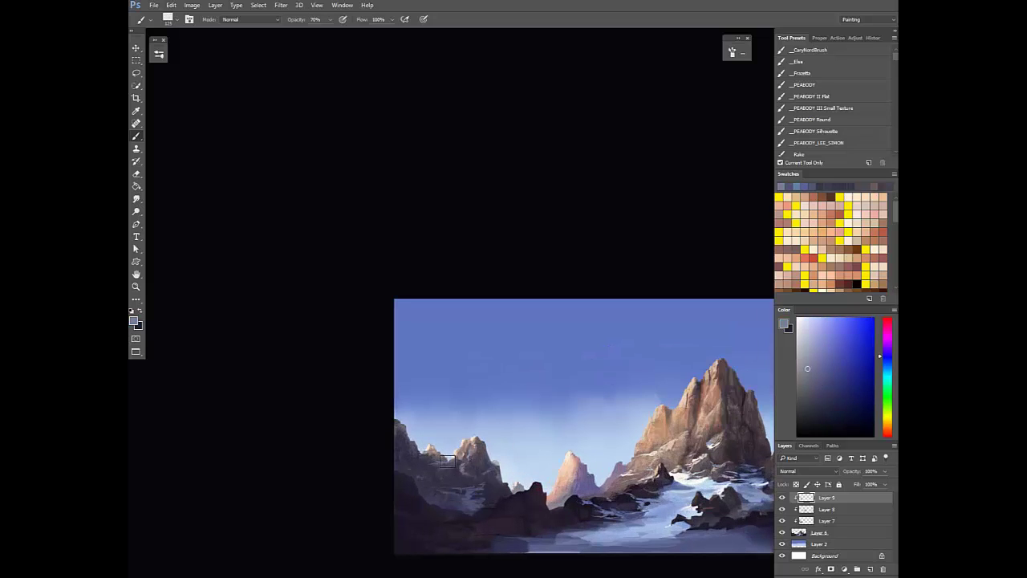
Shape the saddle next to the ridge's peak with sampled dark violet and blue-gray strokes at 100% opacity
alt+click(430, 465)
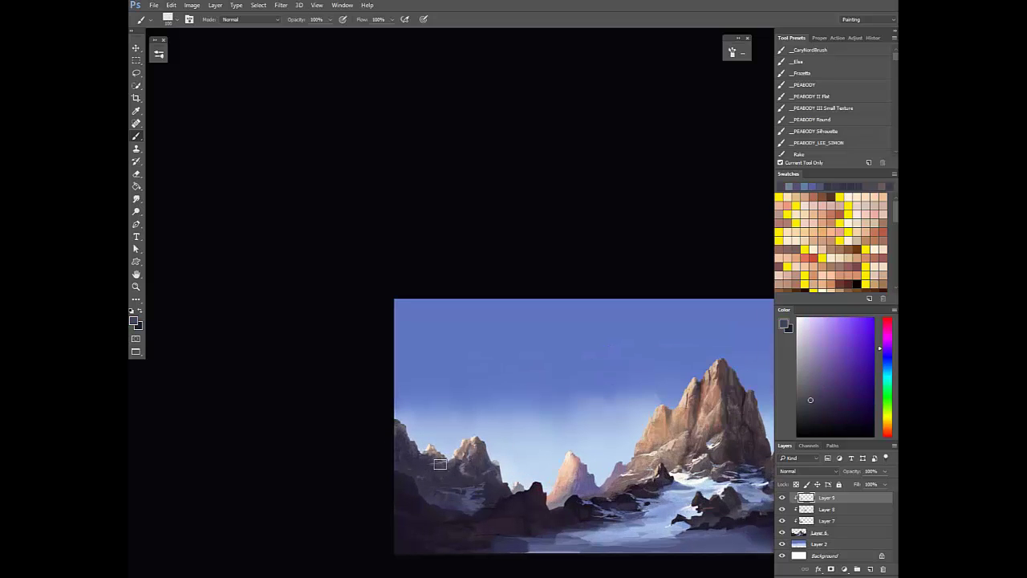
alt+click(459, 476)
alt+click(468, 468)
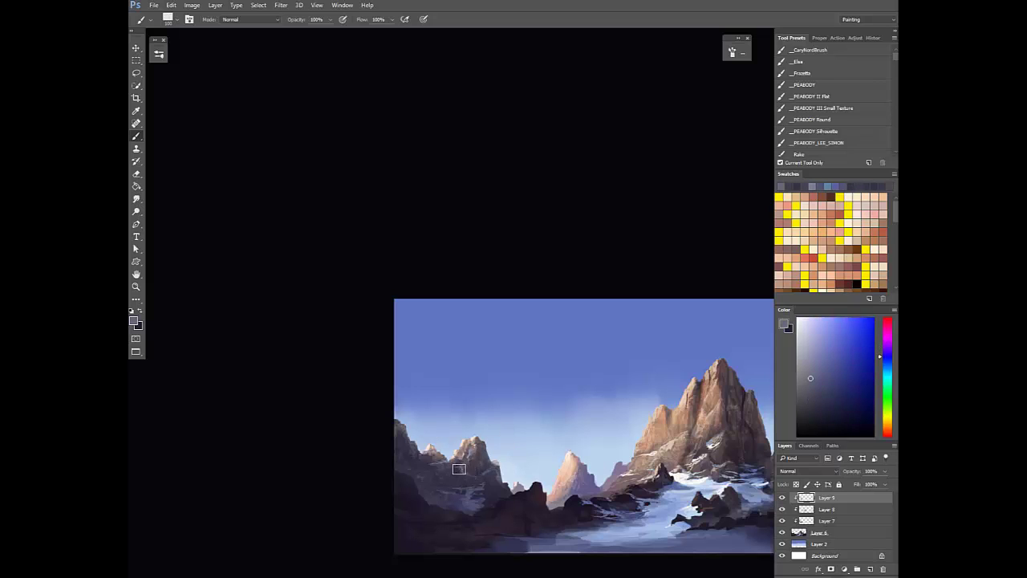
Add sampled pale cream highlights to the peak's tip and dark accents along the neighboring saddle
alt+click(464, 457)
alt+click(465, 454)
alt+click(462, 448)
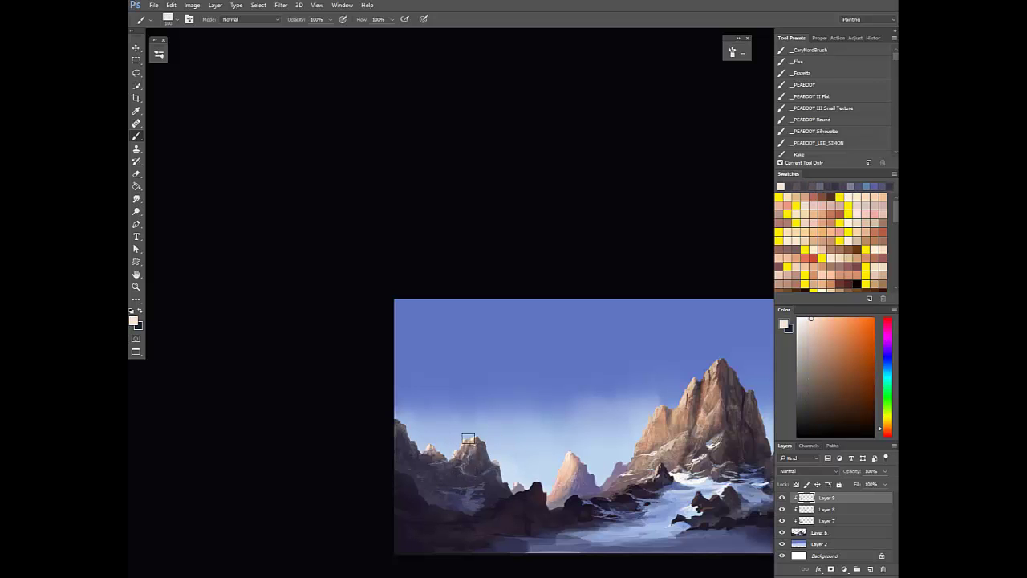
alt+click(478, 435)
alt+click(423, 457)
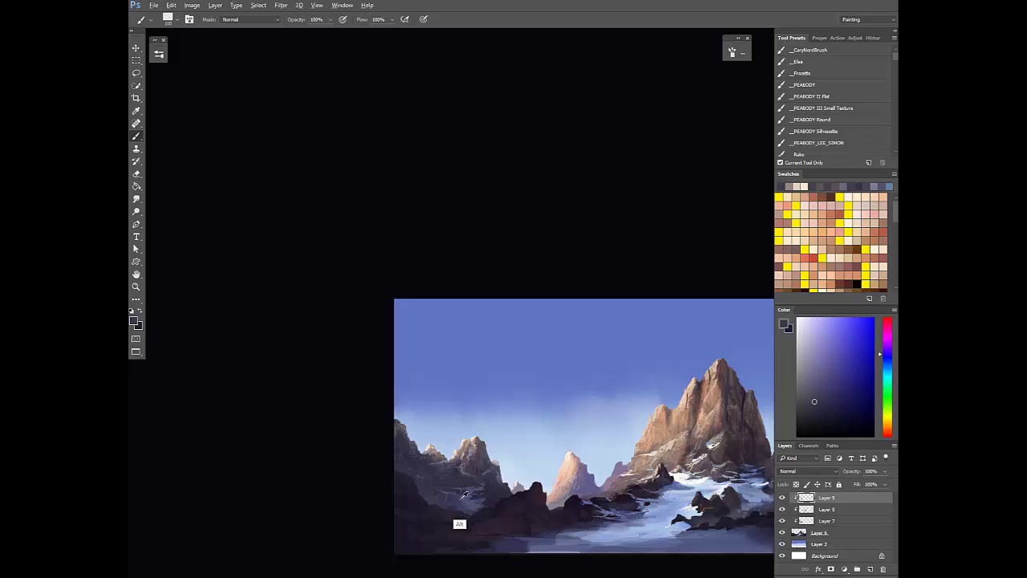
Brush sampled dark violet and muted blue-gray tones over the ridge's lower slope at 70% and 30% opacity
alt+click(437, 494)
key(3)
key(7)
key(3)
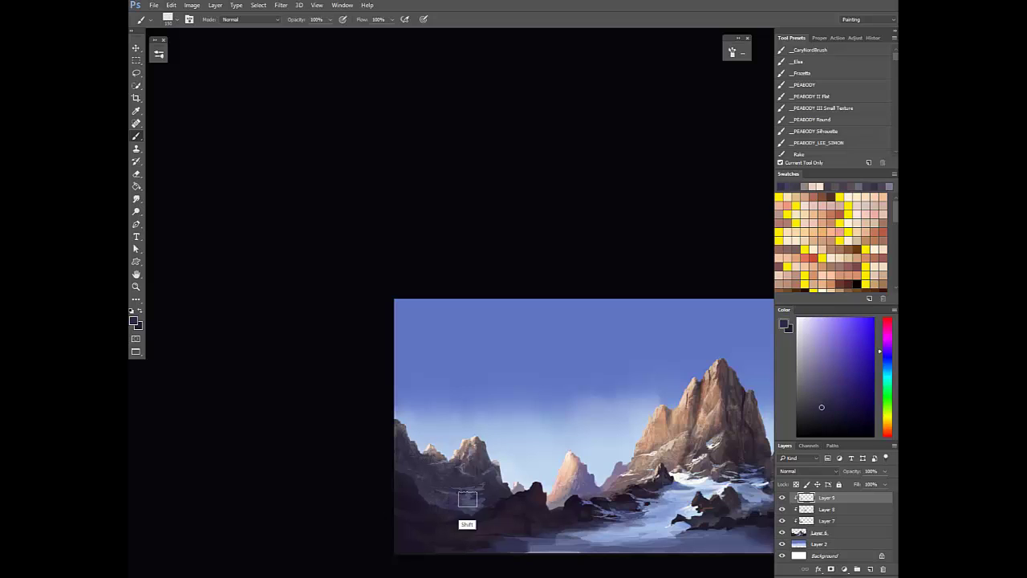
alt+click(455, 507)
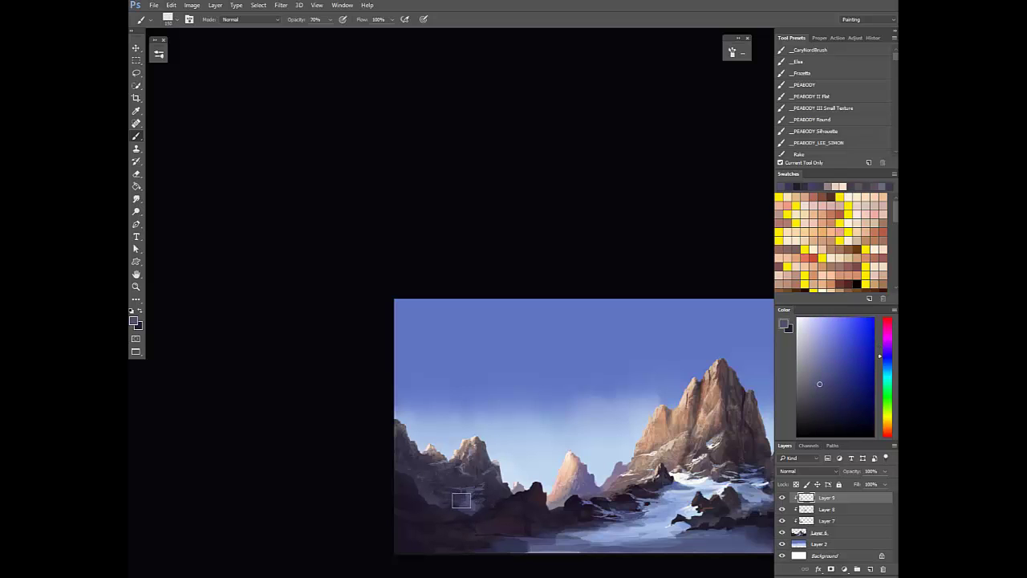
alt+click(468, 495)
alt+click(466, 500)
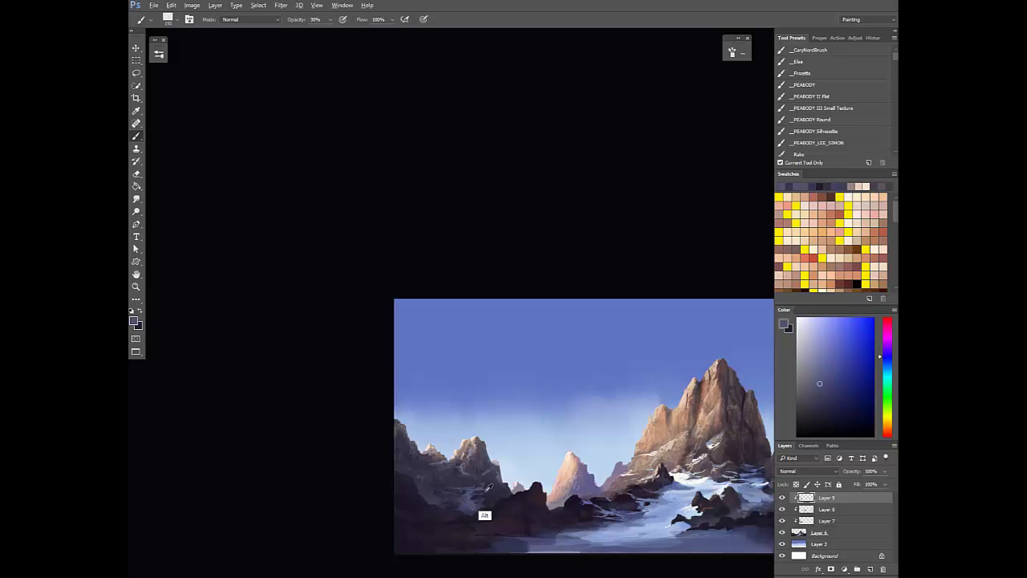
Darken the ridge's inner slope with sampled near-black navy at 70% opacity and glaze it at 30%
alt+click(484, 490)
key(7)
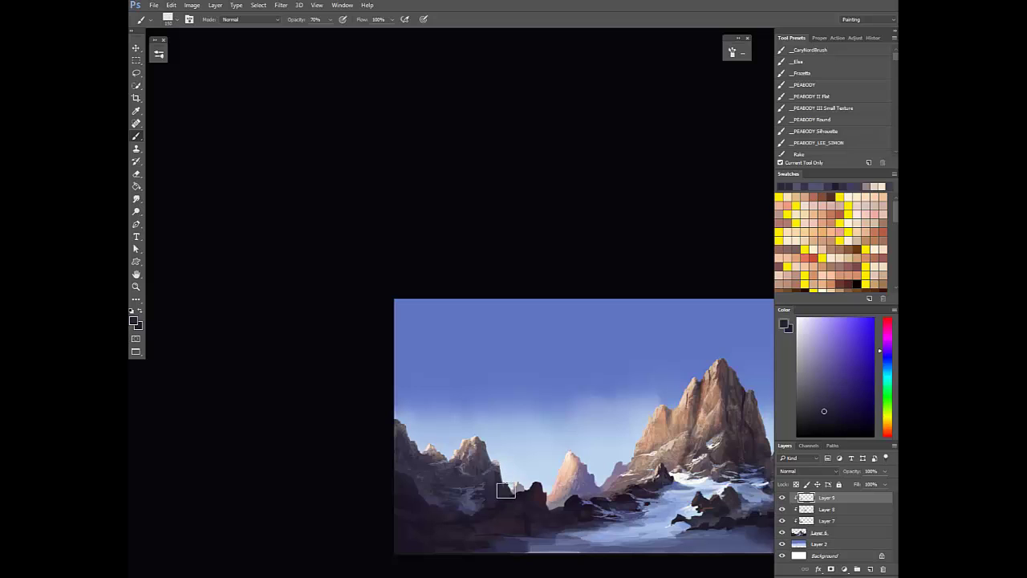
alt+click(495, 489)
key(3)
Flip the canvas and glaze sampled dark tones over the foreground rock beside the ridge with a larger brush at 30% opacity
scroll(543, 480, down, 4)
key(ctrl+shift+h)
drag(674, 434, 503, 425)
alt+click(563, 478)
key(bracketright)
key(bracketright)
key(bracketright)
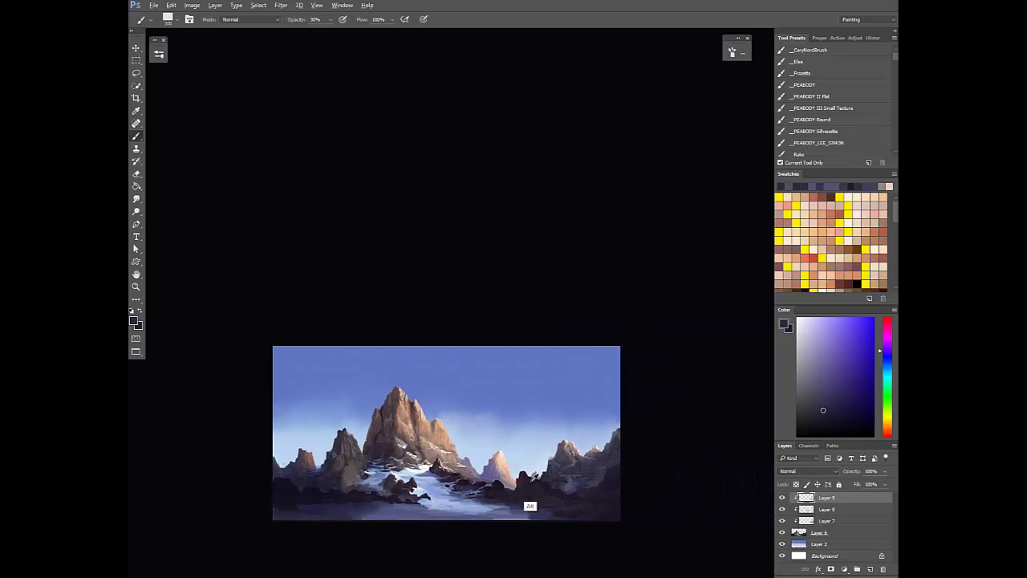
alt+click(519, 480)
Darken the low rocks at the canvas edge opposite the ridge with sampled near-black purple at 100% opacity
scroll(474, 449, down, 1)
scroll(473, 449, left, 2)
alt+click(419, 474)
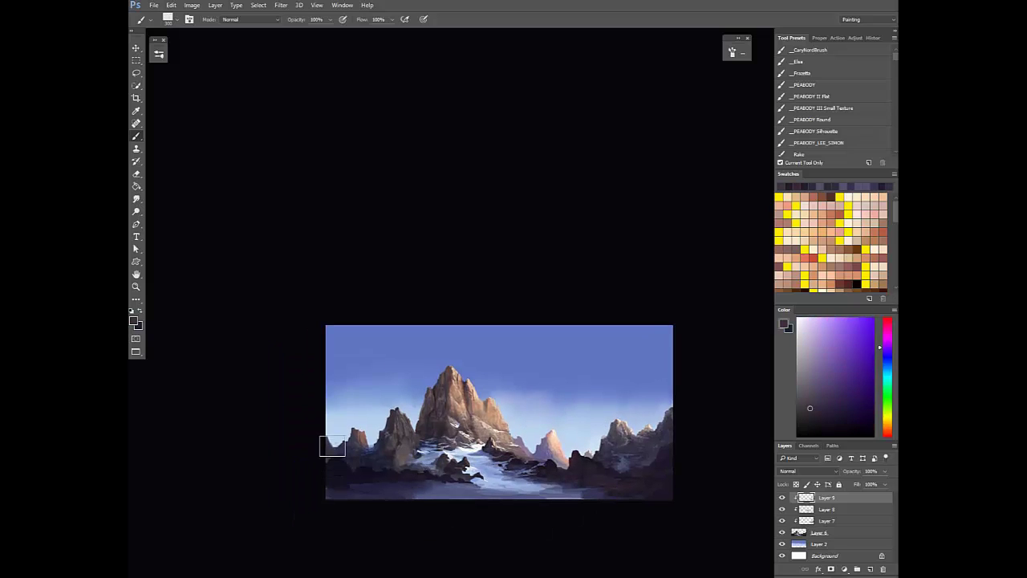
alt+click(327, 459)
drag(368, 459, 397, 473)
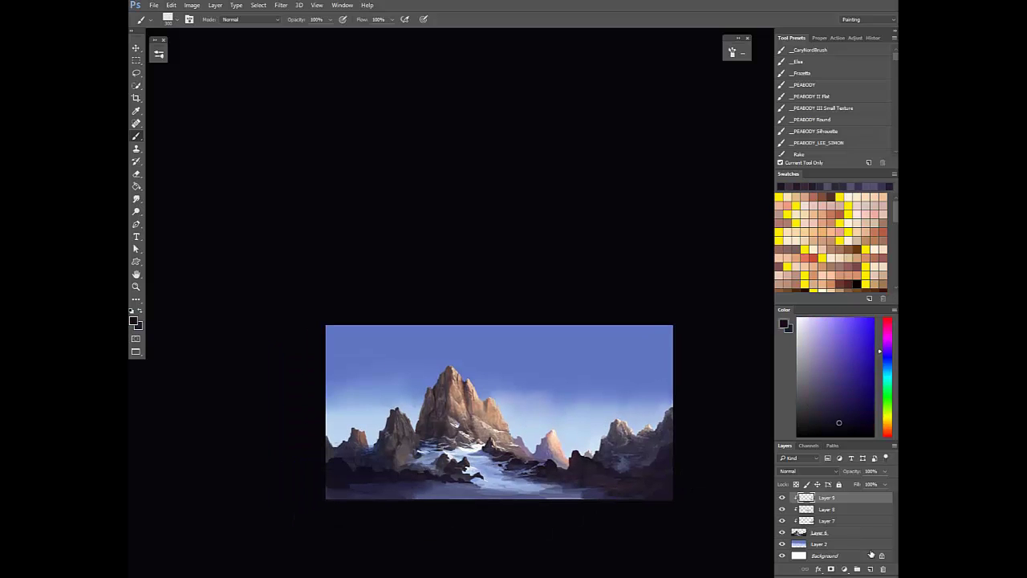
On a new layer, block in a tall near-black rock silhouette at the foreground's outer edge and refine it with a smaller brush
key(ctrl+alt+shift+n)
drag(332, 449, 338, 439)
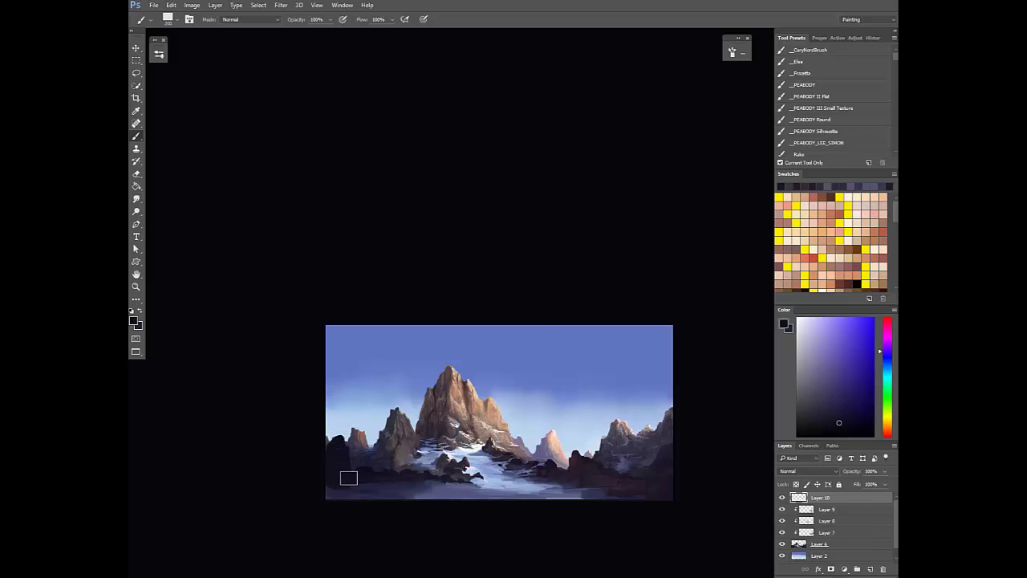
key(ctrl+shift+h)
scroll(570, 482, up, 3)
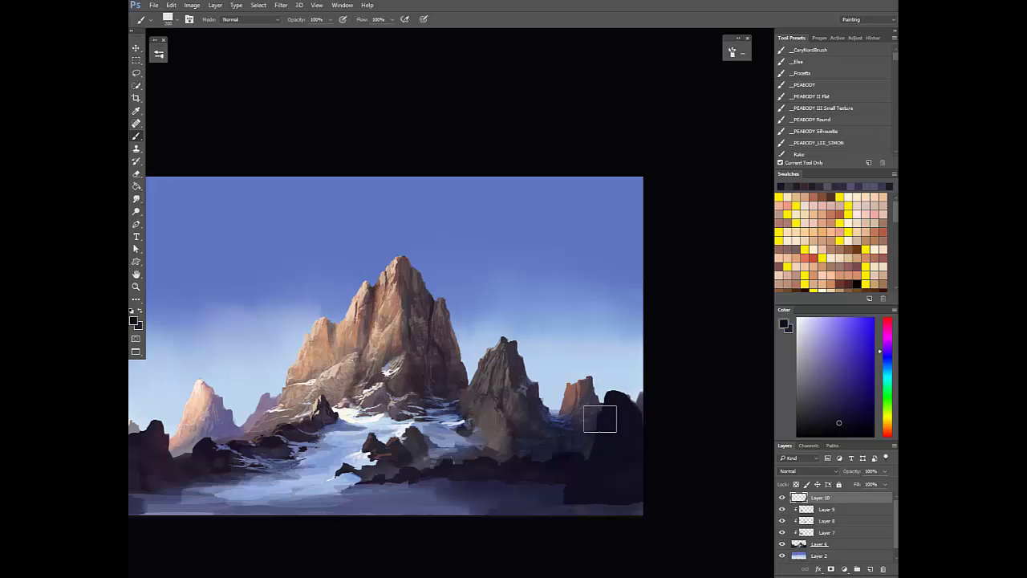
key(bracketleft)
key(bracketleft)
click(627, 395)
mouse_move(537, 483)
mouse_down()
mouse_move(495, 492)
mouse_move(522, 473)
mouse_move(458, 480)
mouse_move(676, 479)
mouse_up()
Flip the canvas back and glaze dark red-brown and grayed brown over the foreground rocks at 30% opacity and 10% flow
scroll(513, 475, down, 4)
key(ctrl+shift+h)
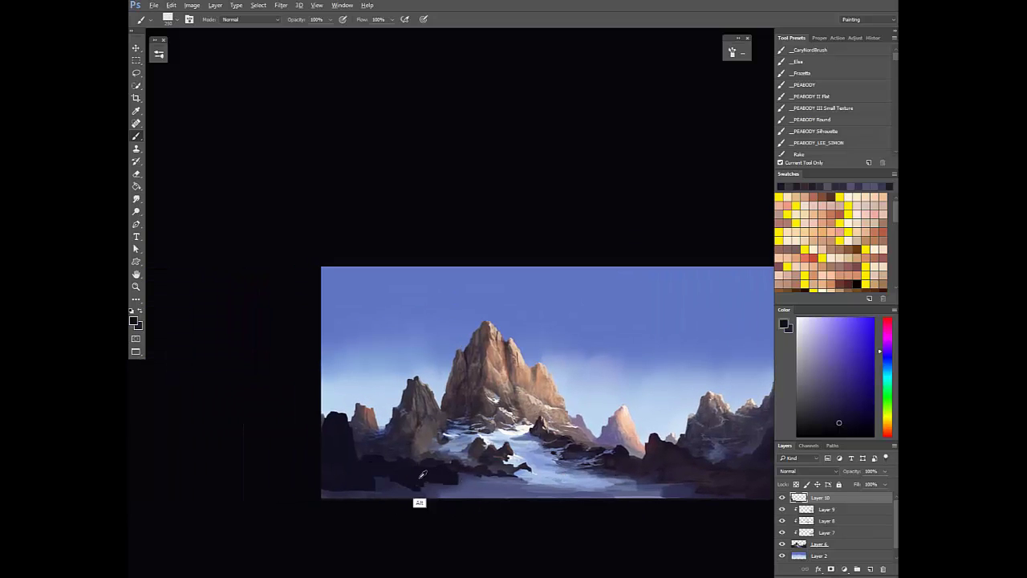
alt+click(424, 466)
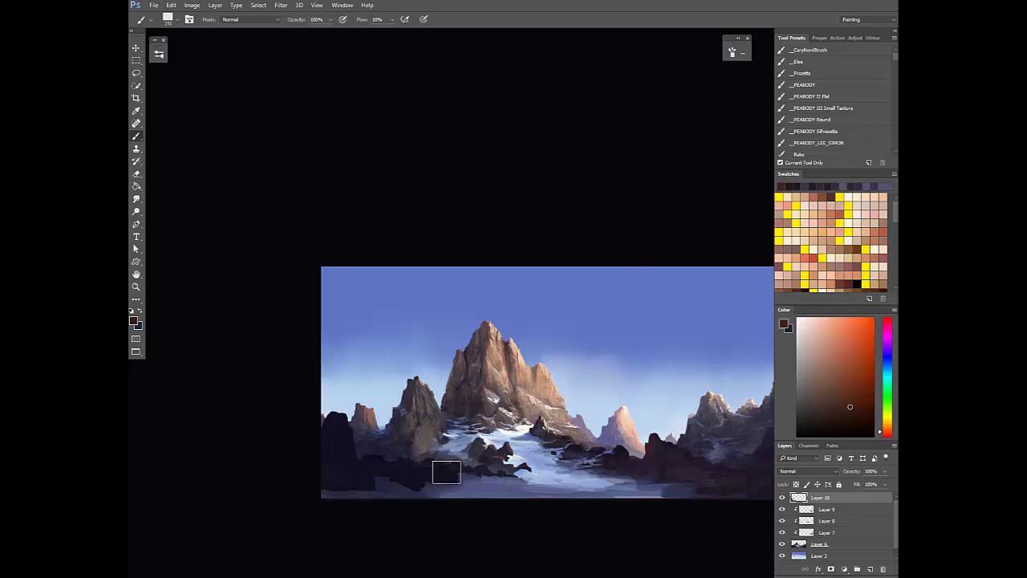
key(bracketright)
key(bracketright)
key(3)
drag(406, 481, 412, 477)
drag(819, 408, 818, 410)
key(bracketright)
key(bracketright)
mouse_move(333, 460)
mouse_down()
mouse_move(365, 470)
mouse_move(336, 437)
mouse_move(332, 448)
mouse_move(354, 452)
mouse_move(360, 478)
mouse_move(390, 471)
mouse_up()
key(bracketleft)
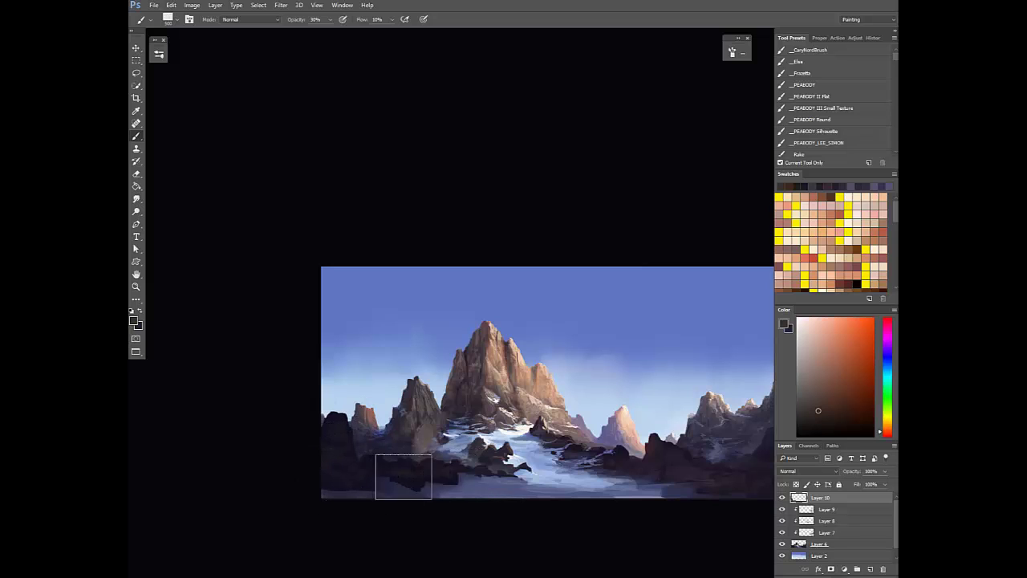
Deepen the low foreground rocks with sampled near-black using a smaller brush at 100% opacity
alt+click(412, 481)
key(0)
key(bracketleft)
key(bracketleft)
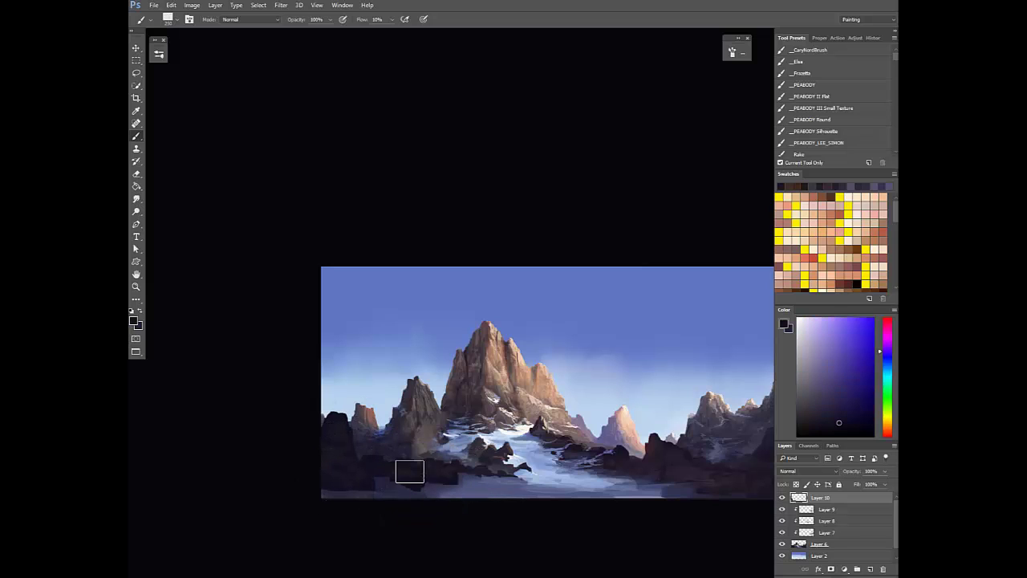
drag(398, 477, 409, 475)
Model the tall edge rock's face with sampled near-black tones at 10% flow
mouse_move(332, 451)
mouse_down()
mouse_move(343, 455)
mouse_move(330, 421)
mouse_move(348, 433)
mouse_up()
alt+click(336, 436)
alt+click(352, 434)
alt+click(335, 420)
alt+click(338, 445)
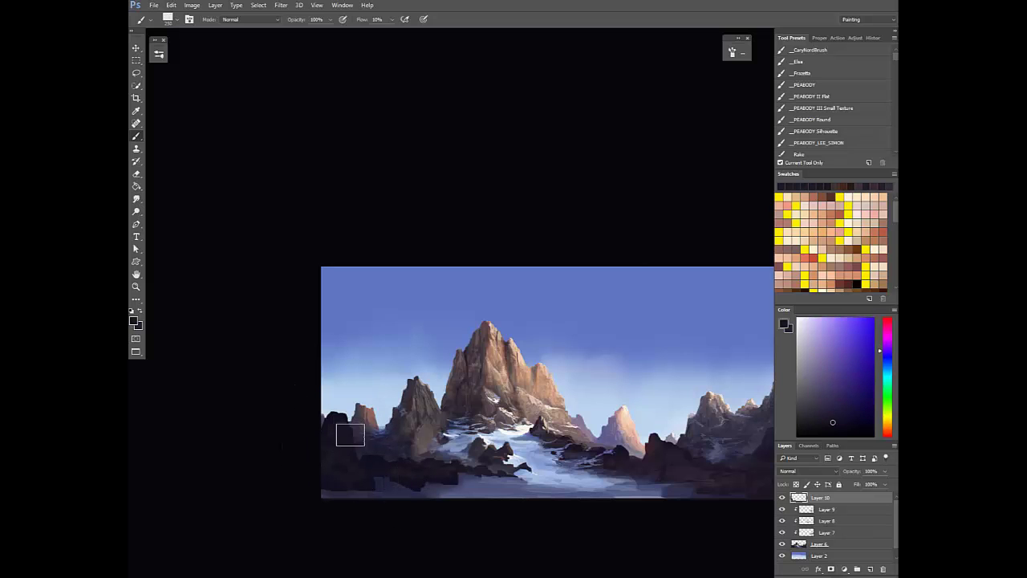
Shape the top edge of the low foreground rocks with sampled dark violet using a smaller brush at 100% flow
mouse_move(417, 462)
mouse_down()
mouse_move(463, 480)
mouse_move(547, 469)
mouse_up()
alt+click(458, 442)
key(bracketleft)
key(bracketleft)
key(bracketleft)
key(shift+0)
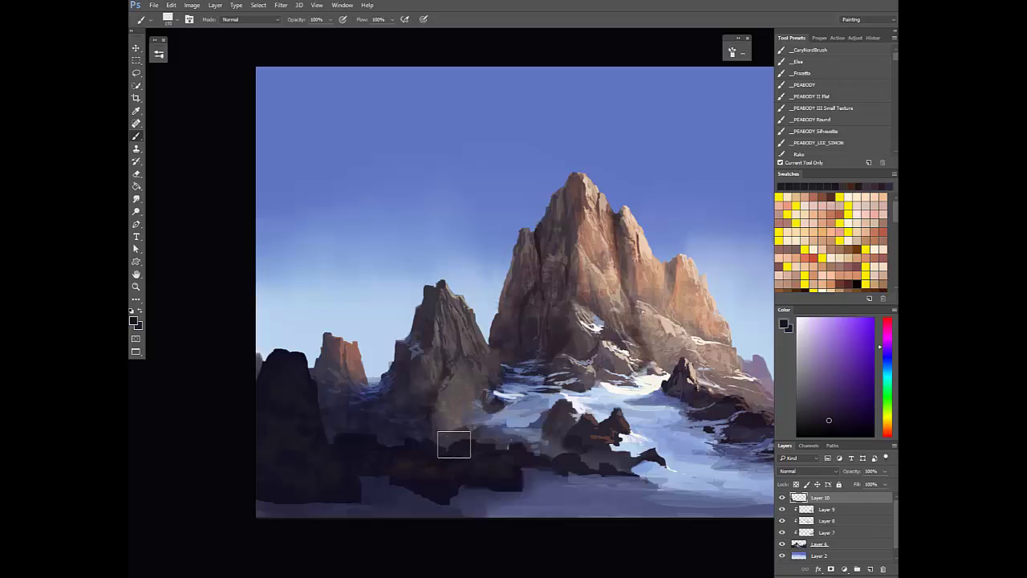
alt+click(447, 464)
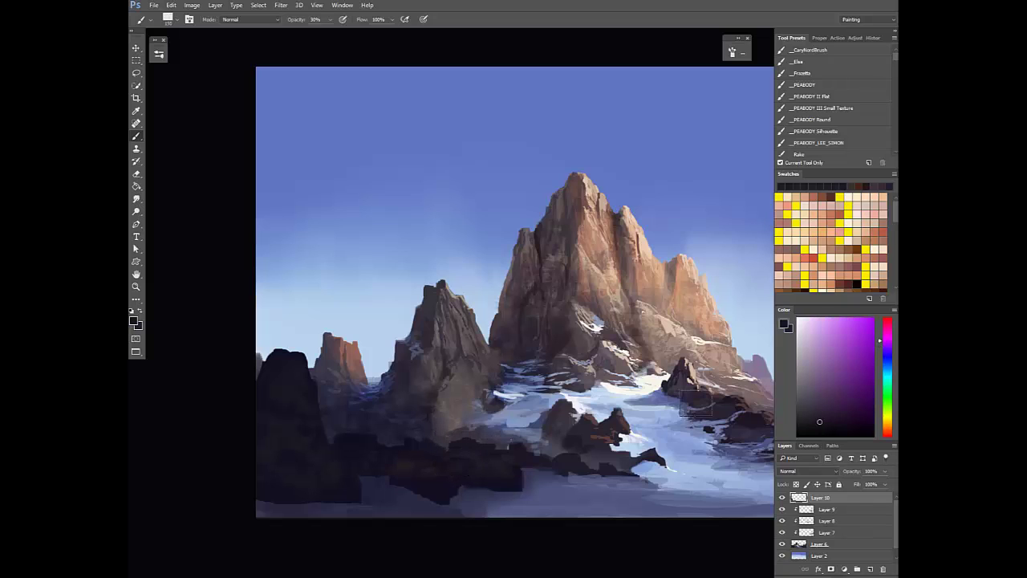
Enable Color Dynamics for the brush and glaze sampled dark tones over the low foreground rocks at 30% opacity and 30% flow
alt+click(695, 411)
click(732, 52)
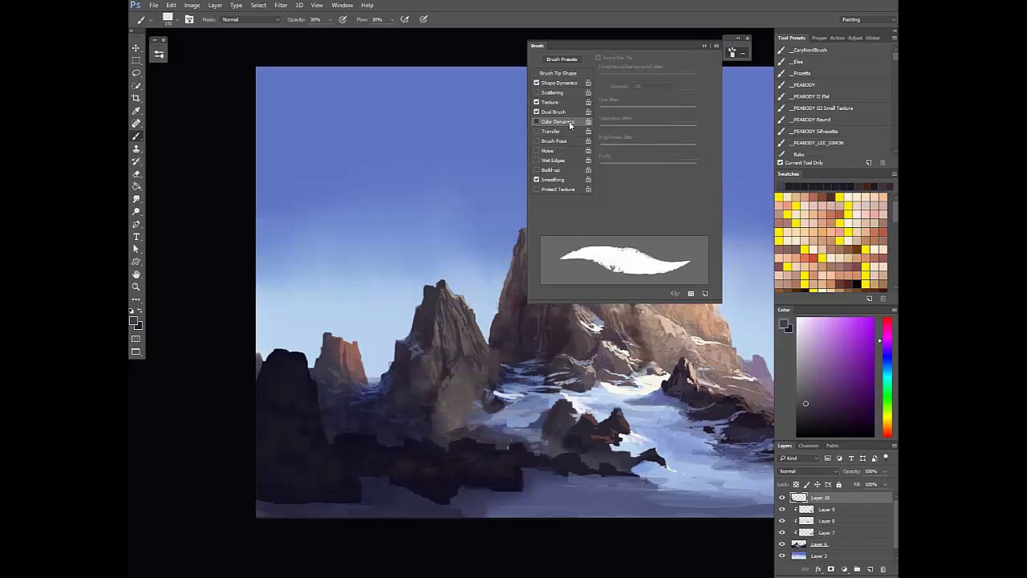
click(569, 122)
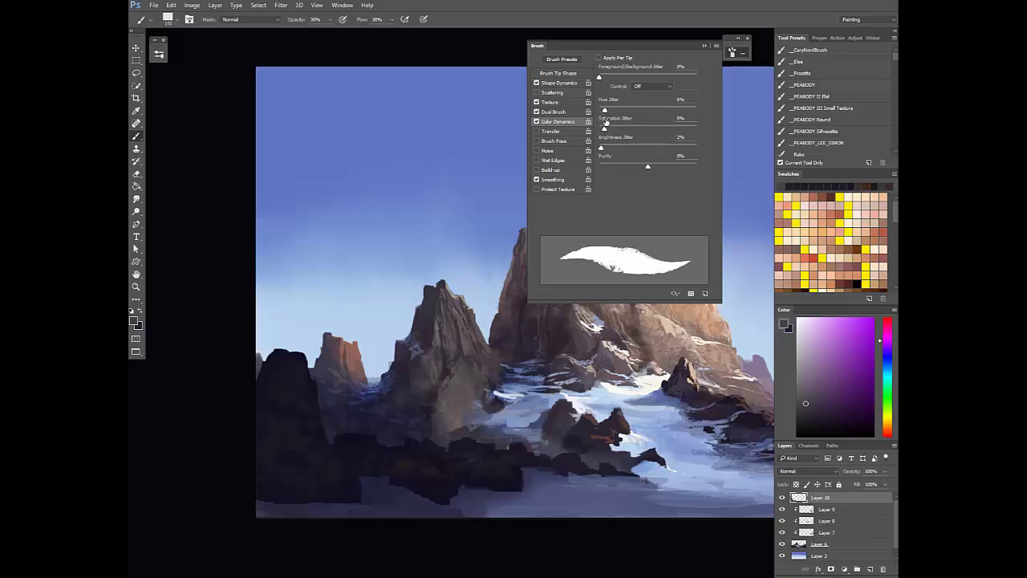
click(732, 54)
alt+click(435, 468)
key(7)
key(])
key(])
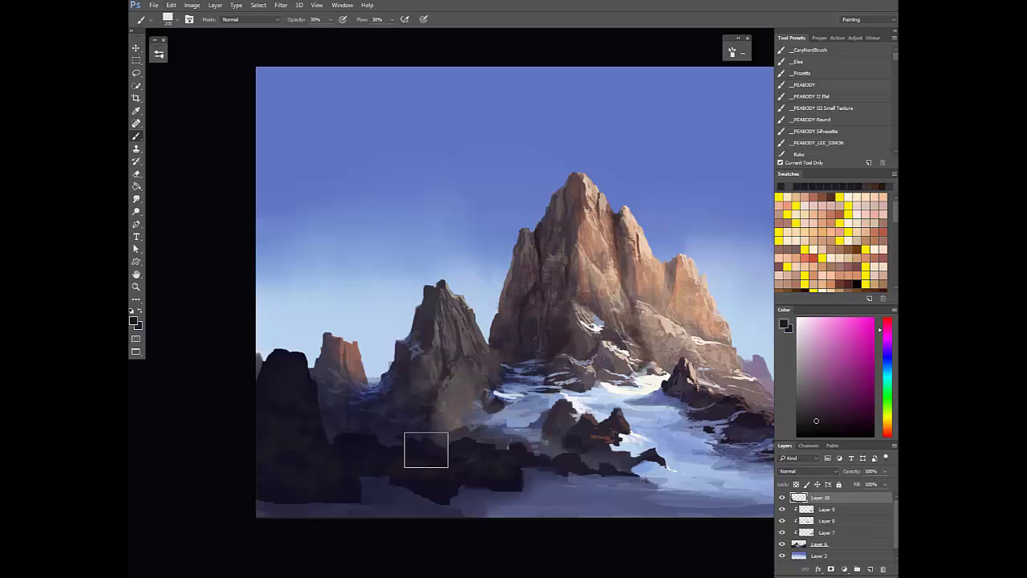
mouse_move(410, 443)
mouse_down()
mouse_move(436, 452)
mouse_move(474, 438)
mouse_move(465, 457)
mouse_move(494, 461)
mouse_up()
Define the low rocks' inner end beside the snow with sampled near-black violet at 100% opacity and flow
alt+click(521, 448)
alt+click(513, 448)
key(0)
key(shift+0)
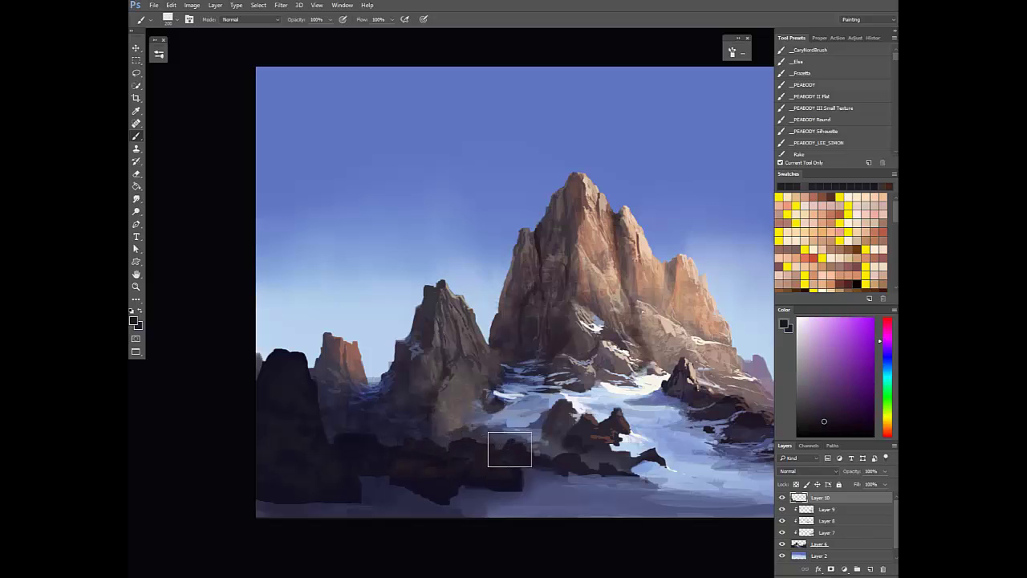
key([)
alt+click(525, 454)
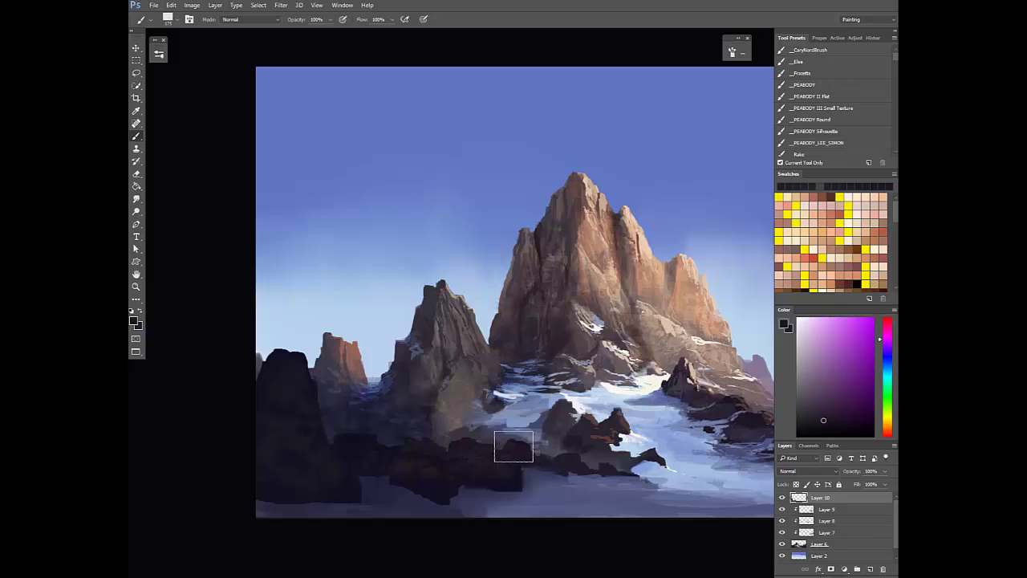
alt+click(519, 453)
Reshape the low rocks' lower edge and the tall edge rock's base with sampled near-black tones
alt+click(439, 469)
alt+click(433, 488)
alt+click(433, 491)
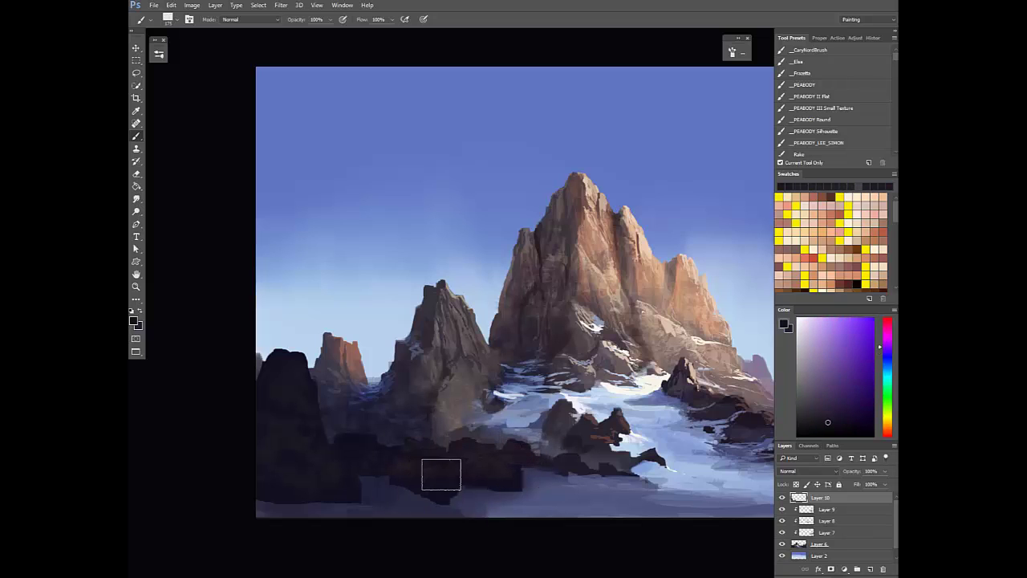
alt+click(442, 491)
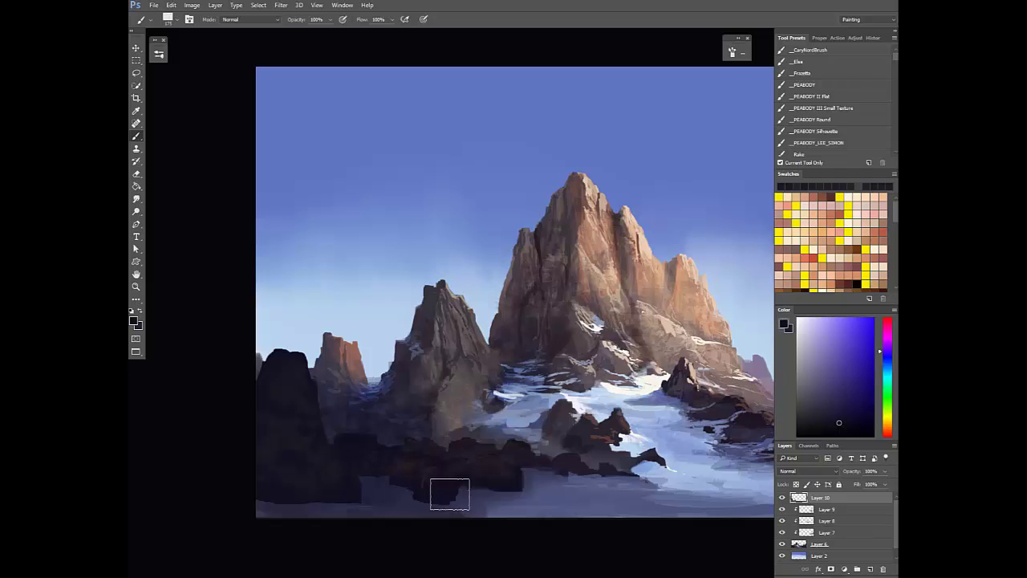
drag(330, 499, 364, 491)
Flip the canvas and paint dark blue snow between the tall edge rock and the low rocks at 70% and 30% opacity
scroll(394, 480, down, 6)
key(ctrl+shift+h)
drag(538, 486, 373, 480)
scroll(589, 475, up, 5)
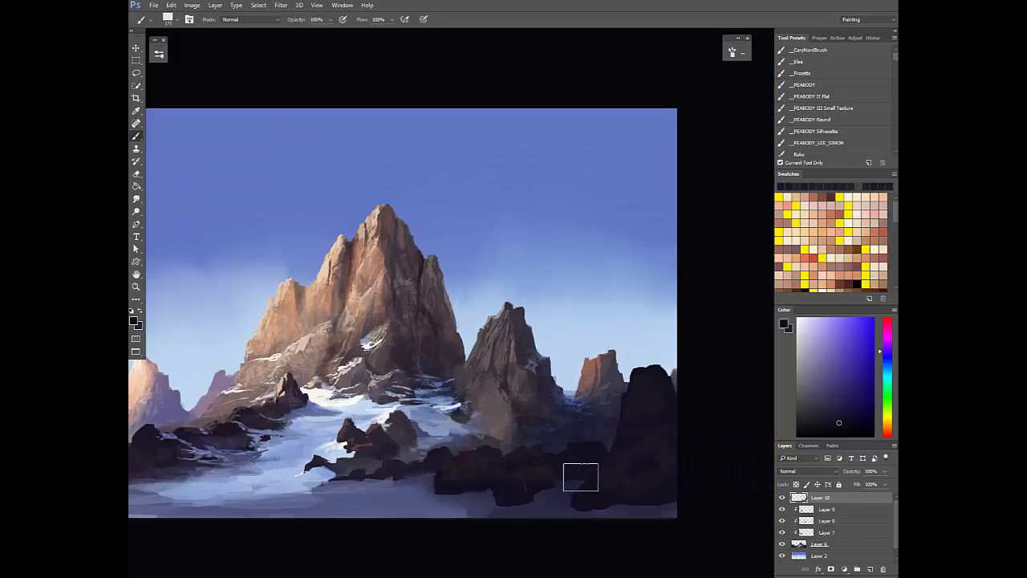
alt+click(573, 472)
key(7)
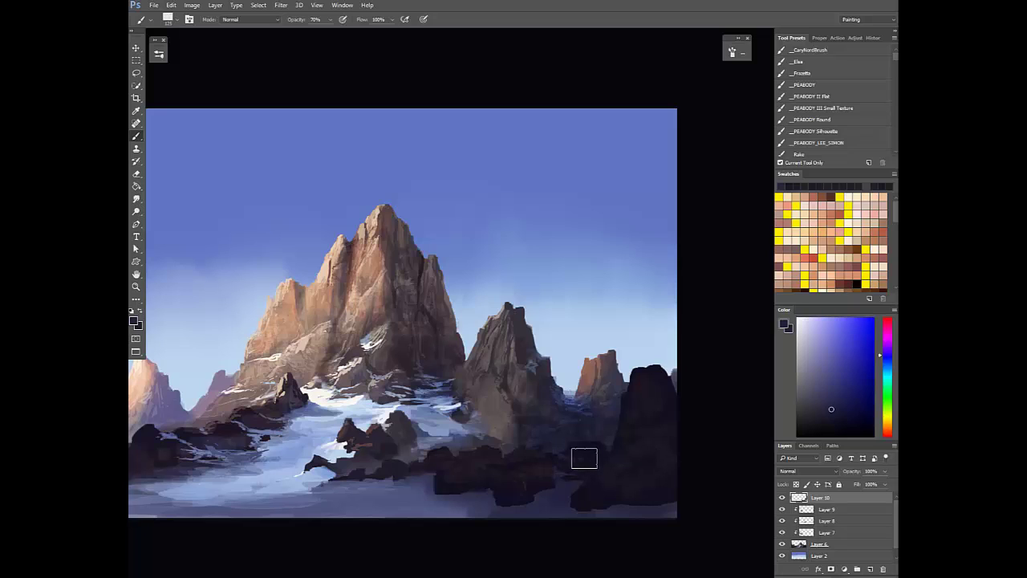
click(830, 382)
key(])
key(3)
mouse_move(562, 457)
mouse_down()
mouse_move(579, 458)
mouse_move(564, 464)
mouse_move(568, 484)
mouse_move(540, 504)
mouse_move(551, 490)
mouse_up()
Extend the dark blue snow gap down toward the foreground with sampled tones at 70% opacity
alt+click(565, 493)
alt+click(560, 496)
alt+click(541, 512)
key(7)
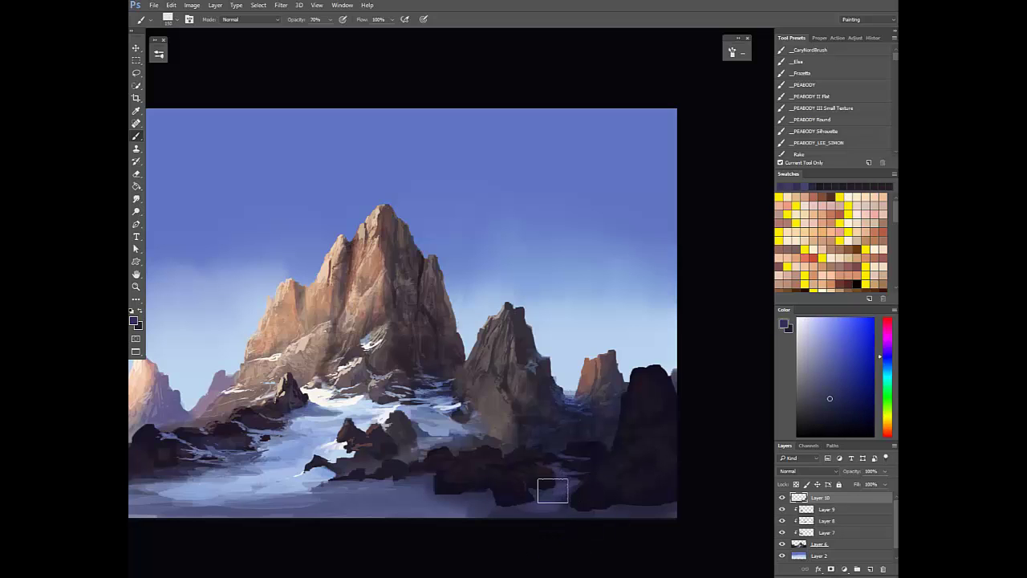
Flip the canvas back and add sampled shadow tones below the low rocks with a larger brush at 70% opacity
scroll(576, 482, down, 5)
key(F2)
drag(432, 495, 545, 475)
scroll(375, 471, up, 4)
alt+click(437, 467)
key(])
key(])
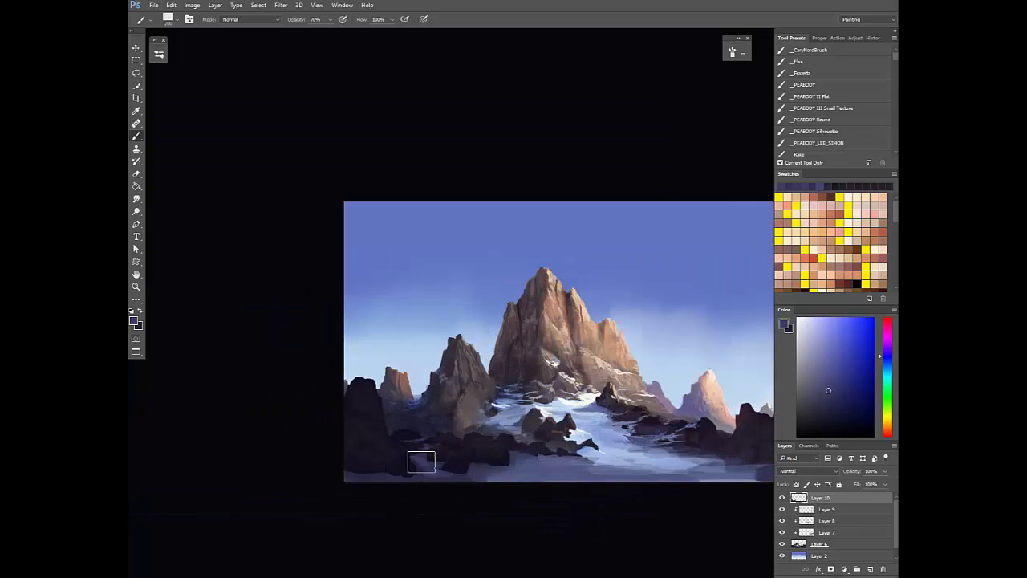
alt+click(418, 459)
Sweep sampled blue snow along the foreground's lower edge and restate the tall rock's base at 70% opacity
alt+click(486, 472)
drag(485, 473, 388, 477)
key(7)
alt+click(434, 473)
alt+click(357, 473)
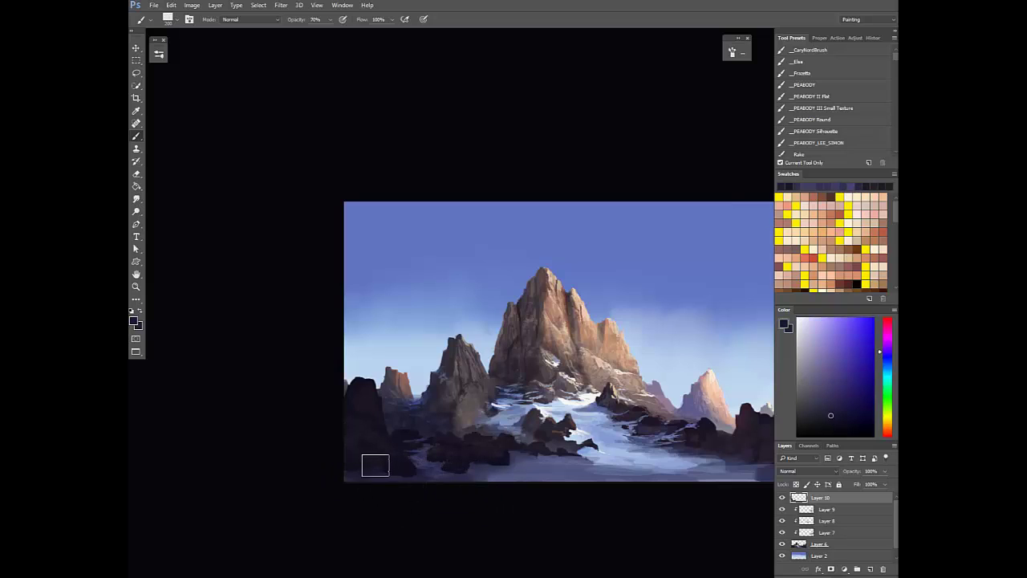
Separate the small foreground rocks from the snow with sampled dark blue and near-black at 70% opacity
alt+click(441, 467)
key(7)
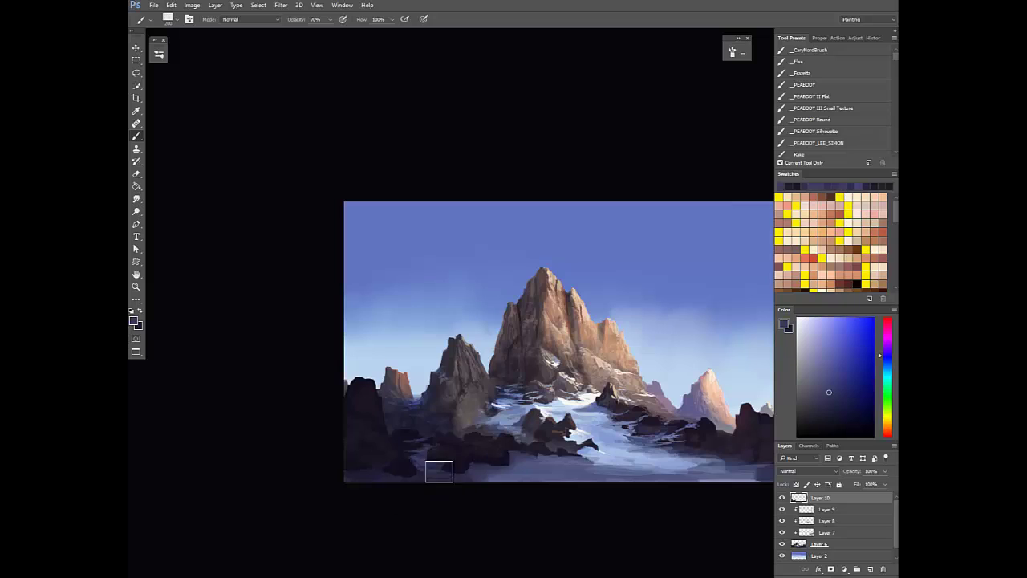
alt+click(408, 465)
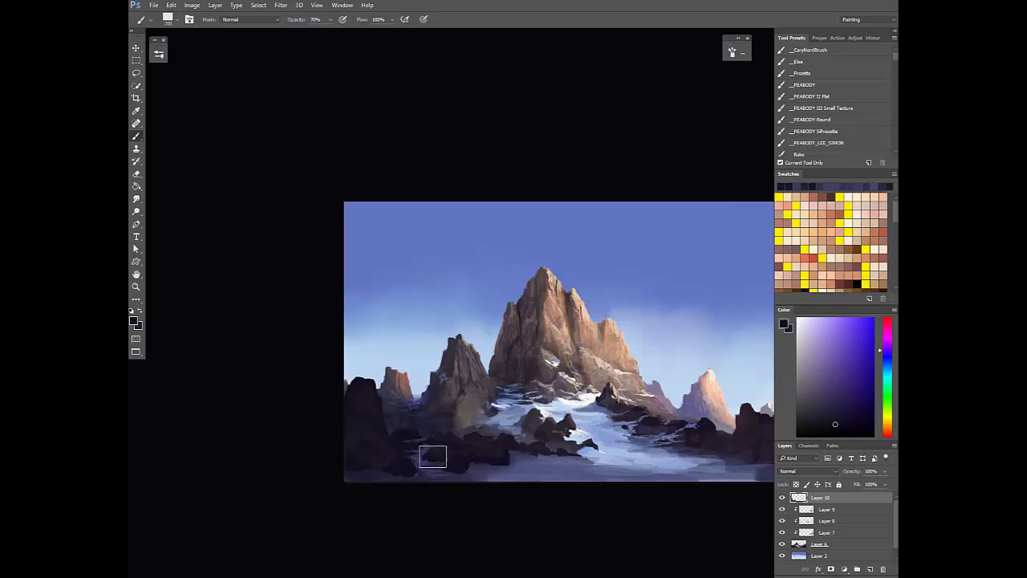
Blend the low rocks' inner end into the snow with sampled dark blue at 30% opacity, and sample light snow blue
alt+click(509, 450)
key(3)
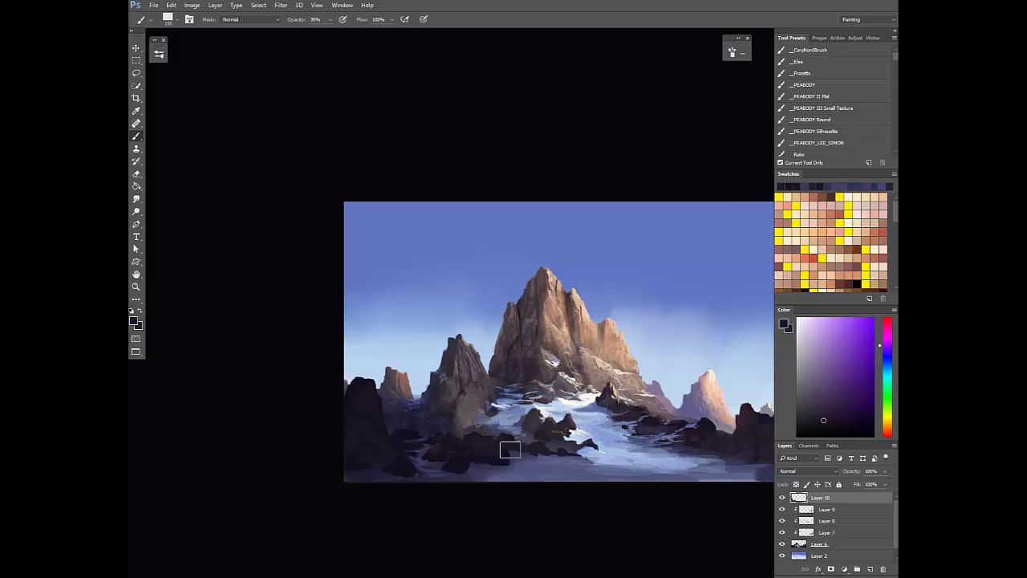
alt+click(522, 458)
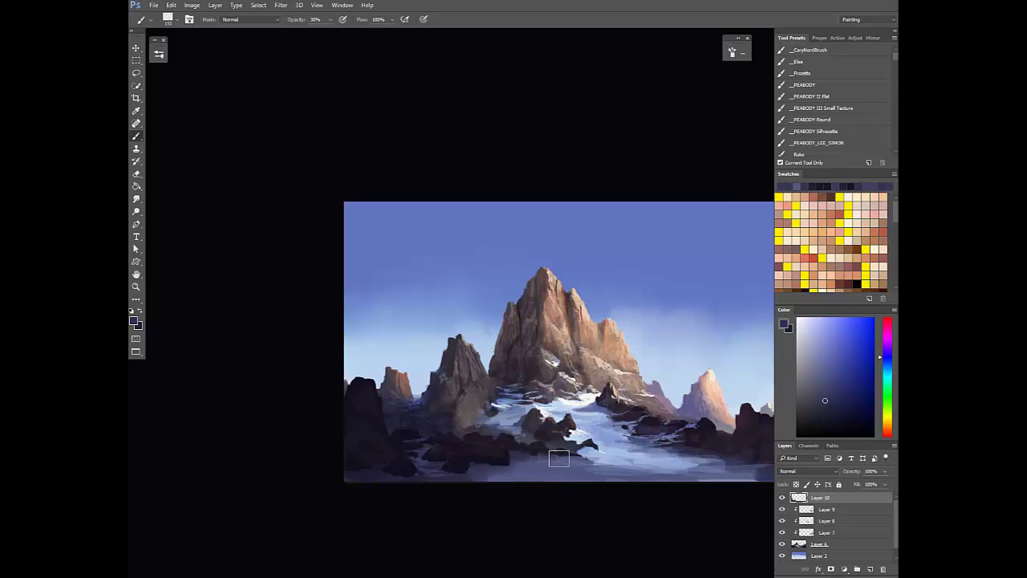
alt+click(594, 459)
alt+click(604, 452)
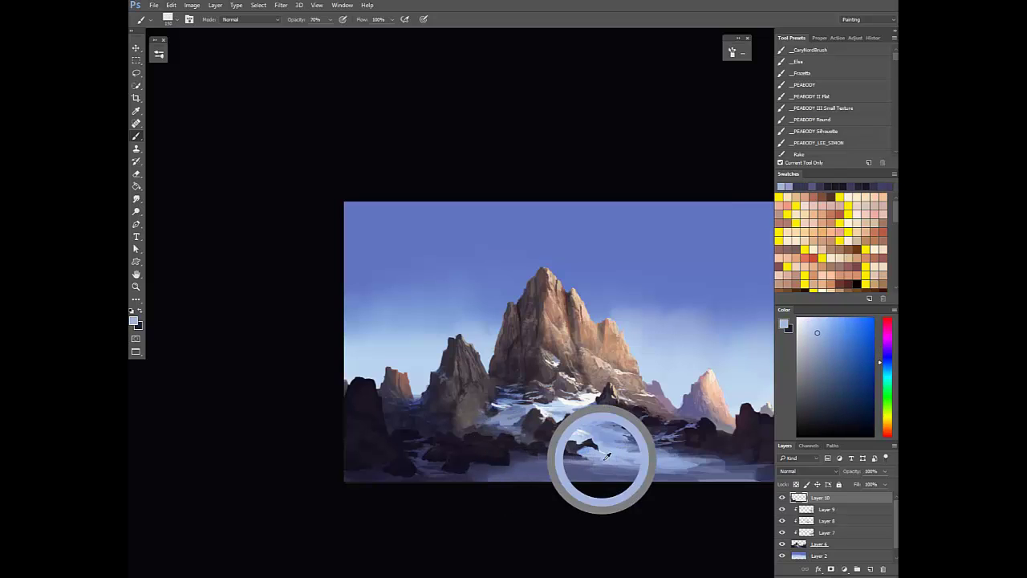
On the flipped canvas, glaze sampled snow blues across the central foreground with a larger brush at 30% opacity
mouse_move(450, 390)
mouse_down()
mouse_move(531, 474)
mouse_move(490, 481)
mouse_up()
scroll(599, 451, up, 4)
alt+click(592, 472)
key(3)
key(])
key(])
alt+click(566, 466)
alt+click(491, 482)
key(])
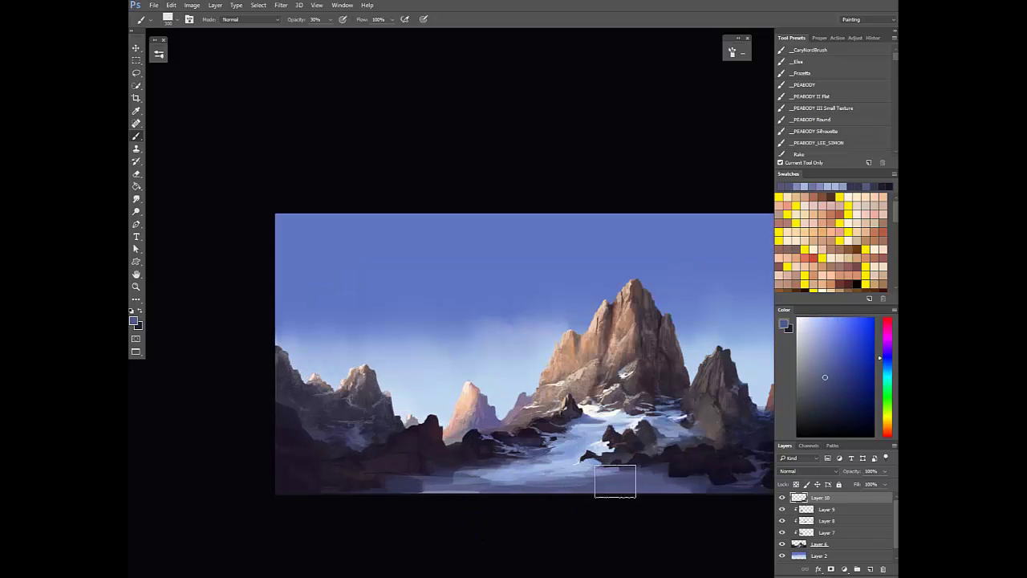
drag(554, 486, 442, 487)
alt+click(513, 481)
Blend the foreground snow strokes and merge Layer 6 through Layer 10 into one layer
key(r)
mouse_move(549, 485)
mouse_down()
mouse_move(586, 487)
mouse_move(558, 473)
mouse_move(452, 478)
mouse_move(496, 466)
mouse_move(424, 485)
mouse_up()
shift+click(796, 545)
key(ctrl+e)
mouse_move(586, 481)
mouse_down()
mouse_move(487, 473)
mouse_move(545, 463)
mouse_move(506, 458)
mouse_move(493, 461)
mouse_move(546, 464)
mouse_move(516, 463)
mouse_up()
Brush sampled blue tones across the foreground snow of the merged layer
key(b)
alt+click(525, 465)
alt+click(543, 464)
alt+click(535, 466)
key(3)
key(3)
drag(417, 462, 512, 472)
Blend sampled snow blues along the snow edge beside the central foreground rocks
alt+click(509, 456)
mouse_move(508, 456)
mouse_down()
mouse_move(491, 461)
mouse_move(482, 450)
mouse_up()
alt+click(491, 451)
alt+click(484, 449)
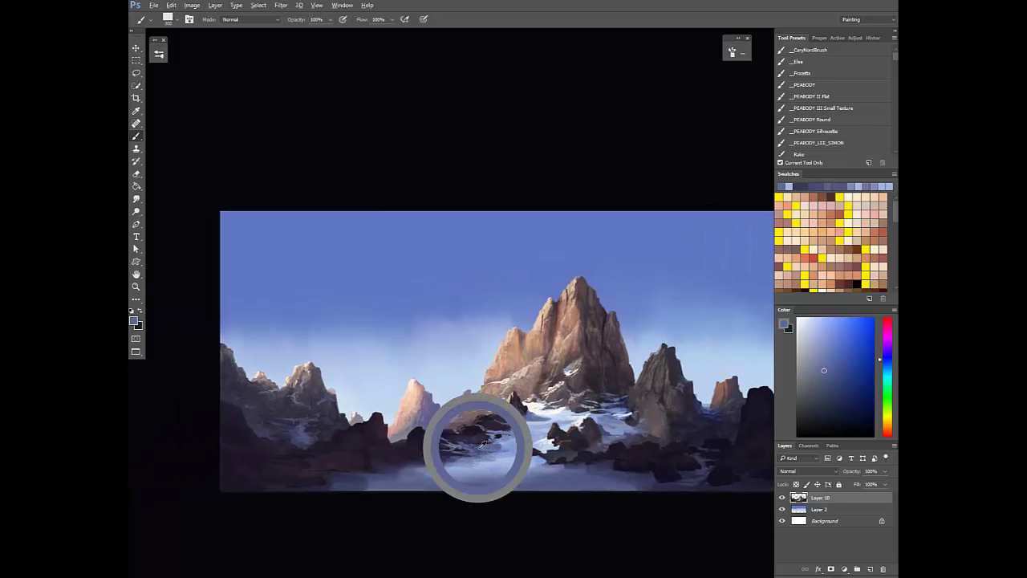
Turn off the brush's Color Dynamics and glaze sampled dark blue over the central snow edge at 30% opacity
click(731, 56)
click(537, 121)
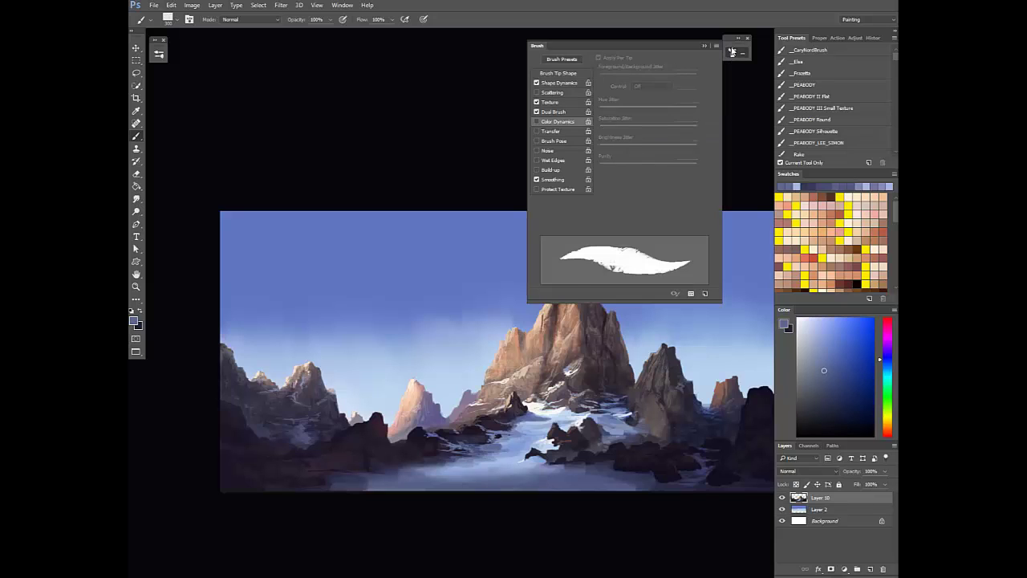
click(733, 53)
alt+click(482, 442)
key(3)
drag(482, 443, 475, 449)
key(3)
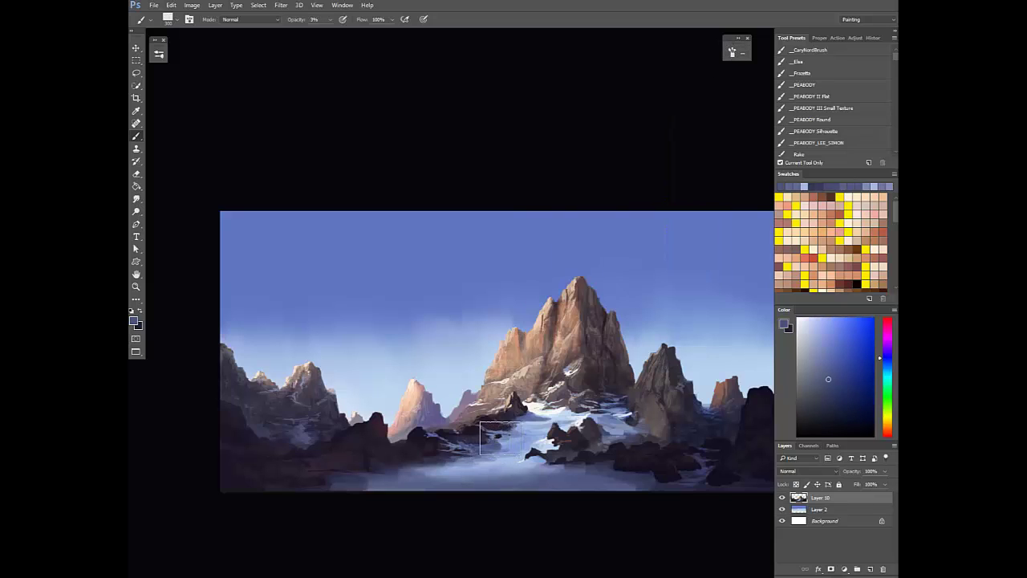
alt+click(504, 443)
On the flipped canvas, blend sampled light and mid blues into the snow below the main peak at 30% opacity
scroll(504, 449, down, 4)
key(ctrl+shift+h)
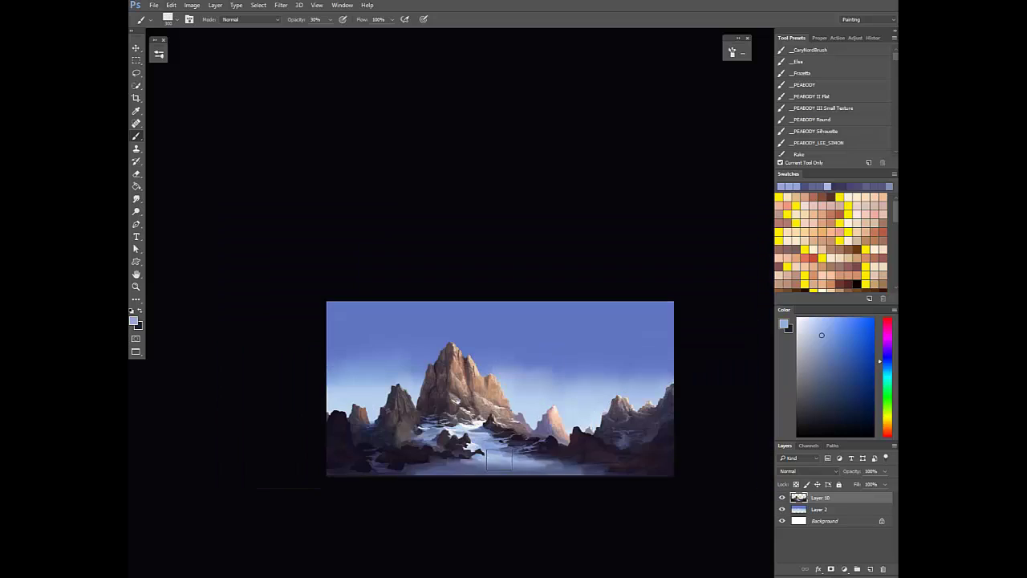
scroll(505, 449, up, 1)
alt+click(486, 438)
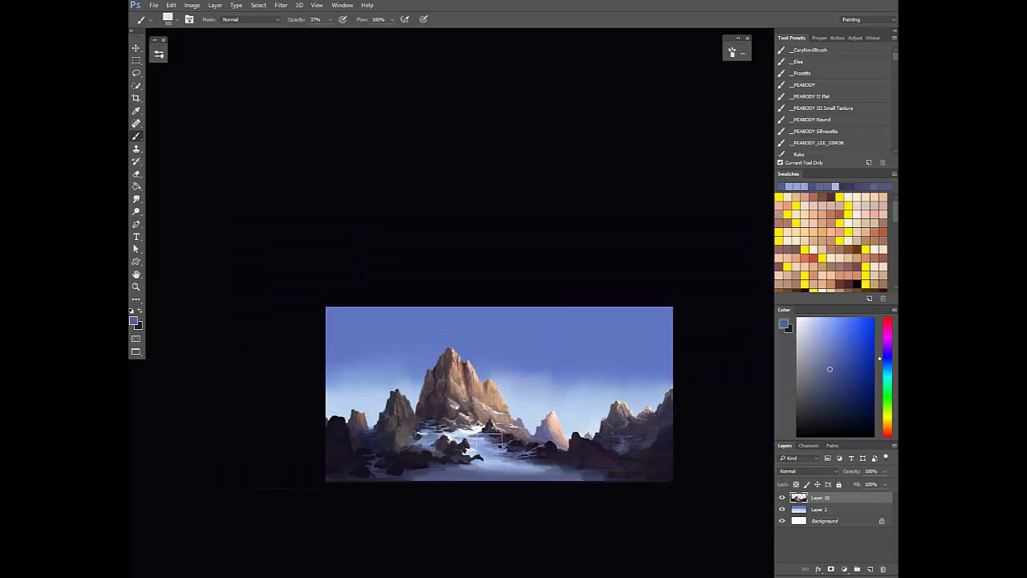
alt+click(473, 437)
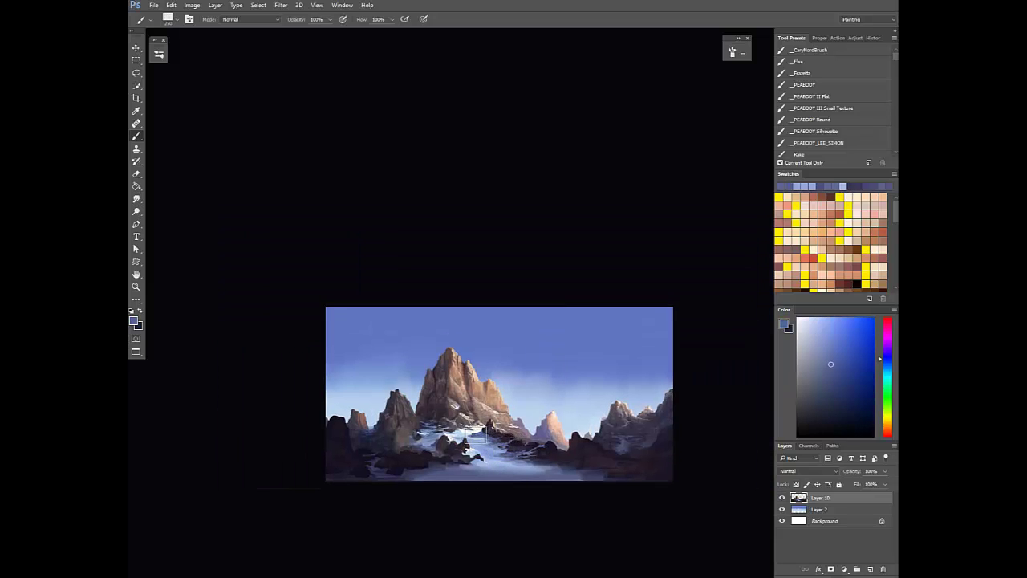
key(3)
alt+click(633, 353)
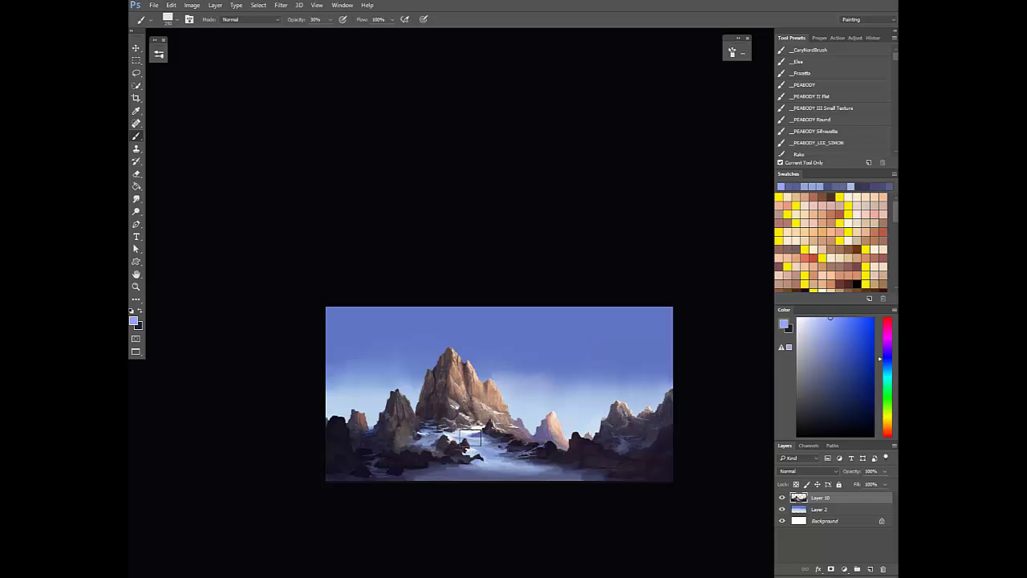
alt+click(485, 436)
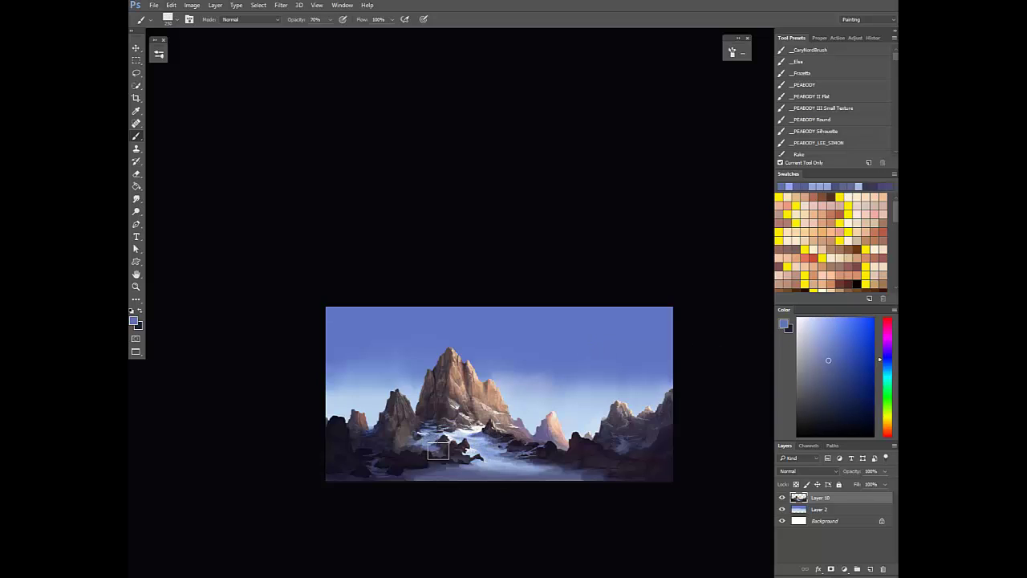
Flip the canvas and shade the snow between the central rocks and secondary peak with sampled dark blues at 30% and 70% opacity
scroll(490, 449, down, 3)
key(F2)
drag(556, 430, 525, 442)
scroll(526, 443, up, 5)
key(bracketright)
alt+click(533, 458)
key(3)
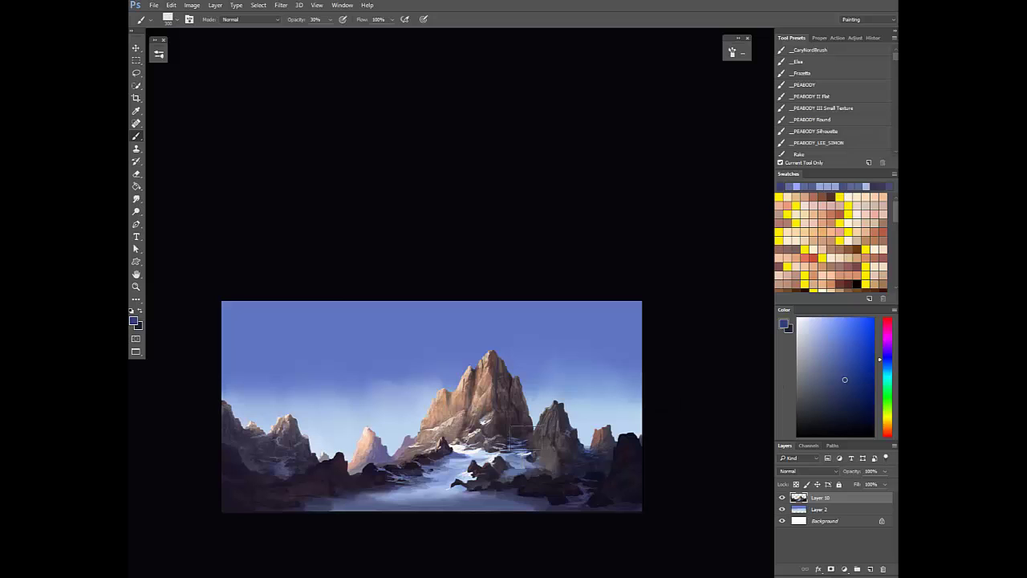
key(7)
alt+click(507, 462)
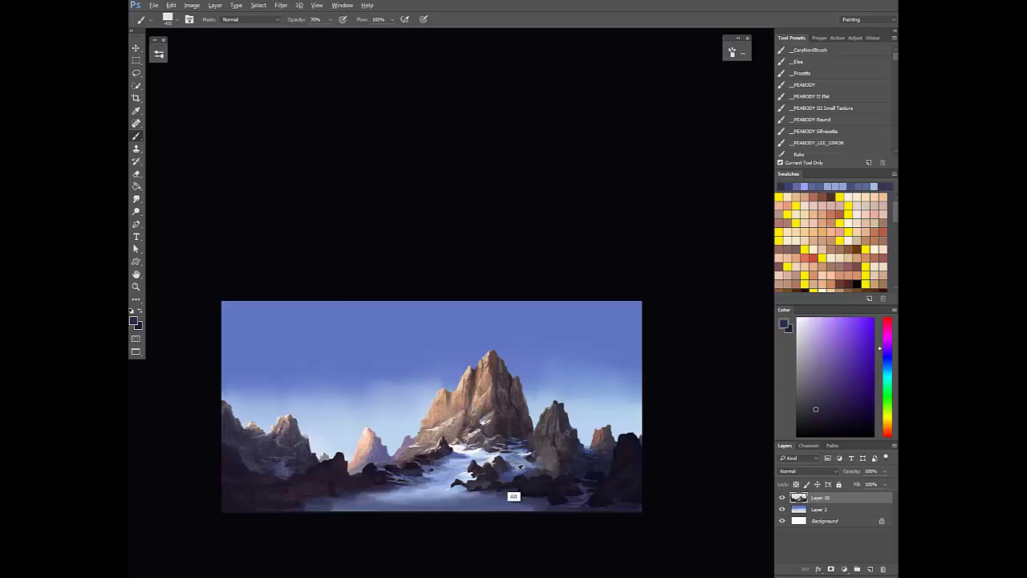
alt+click(510, 465)
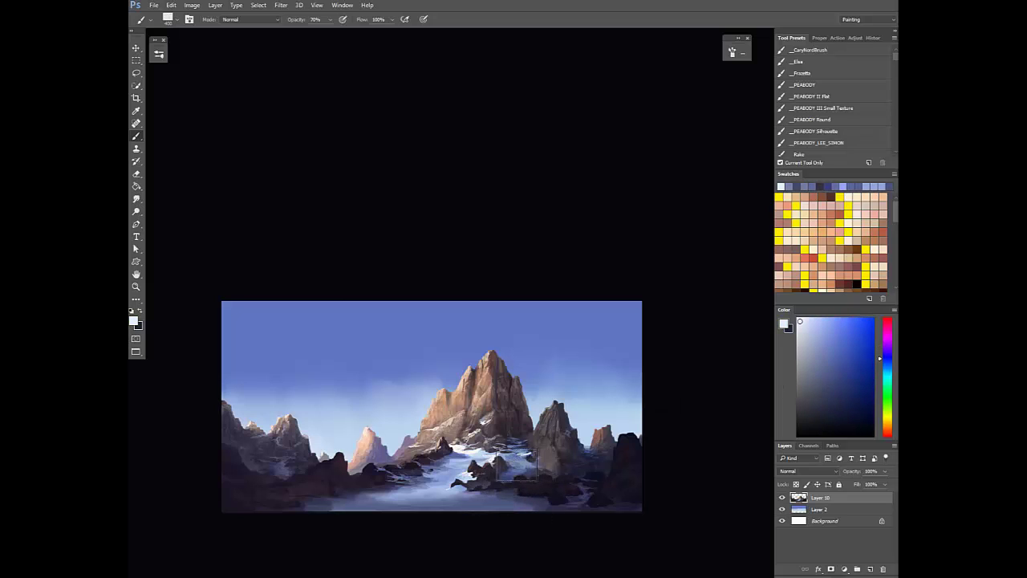
Brush pale snow color beside the secondary peak's base at 30% opacity, and set a smaller brush to 100% opacity
alt+click(522, 464)
key(3)
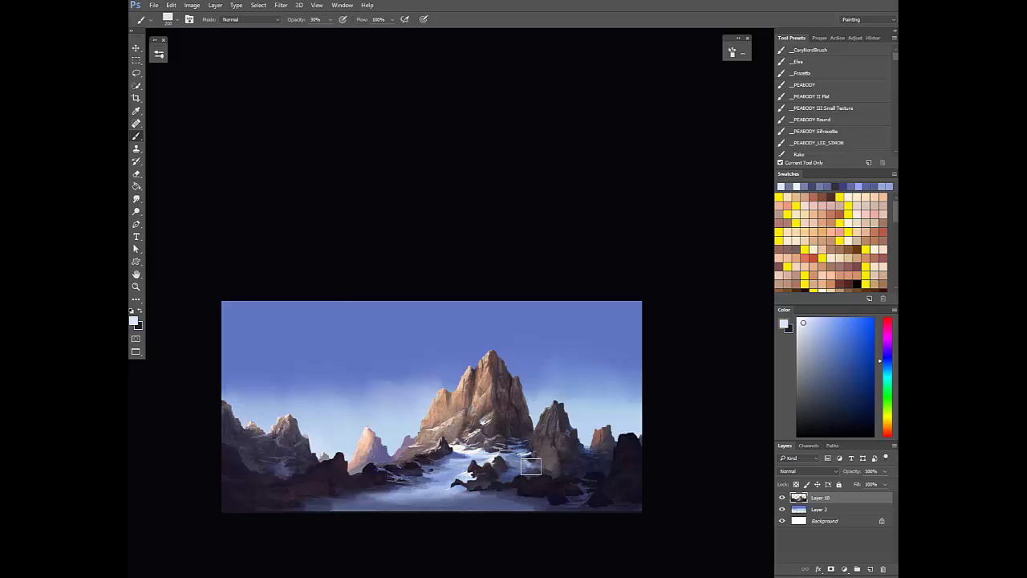
mouse_move(536, 467)
mouse_down()
mouse_move(498, 478)
mouse_move(549, 462)
mouse_up()
alt+click(554, 460)
key(bracketleft)
key(0)
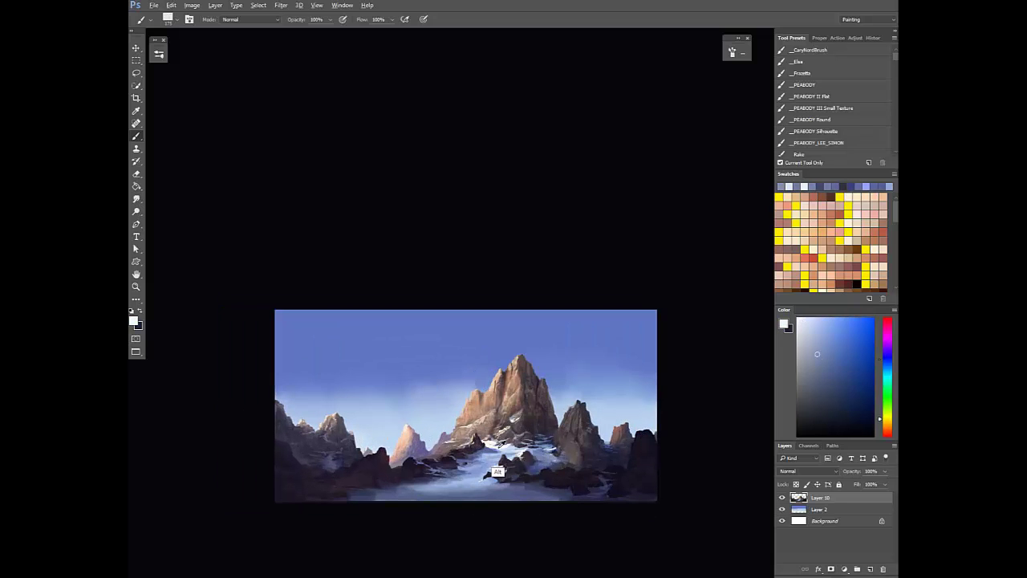
Sample light tan from the main peak and glaze warm light onto the dark secondary peak at 30% opacity
alt+click(501, 445)
alt+click(500, 383)
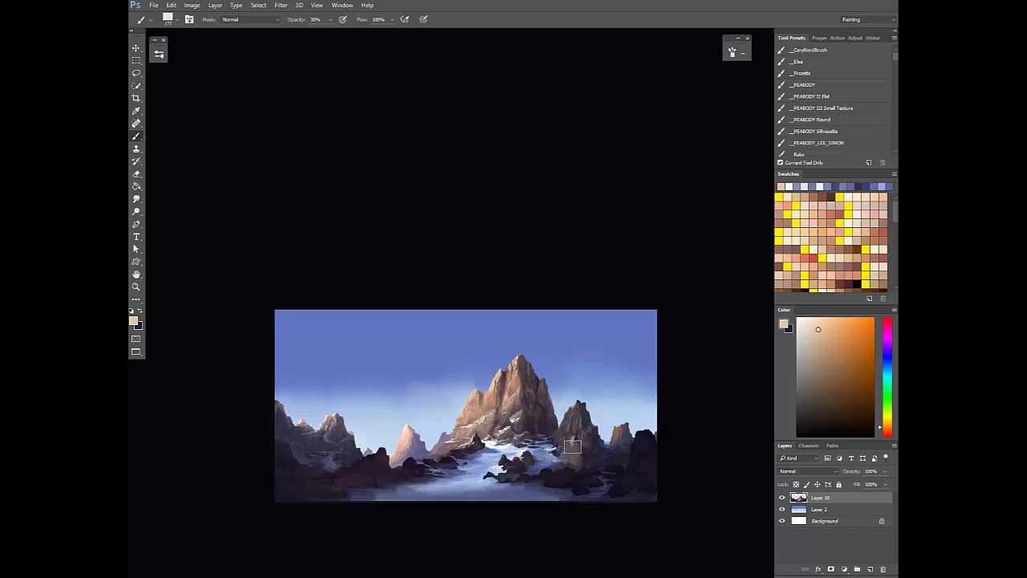
drag(579, 457, 522, 501)
key(F2)
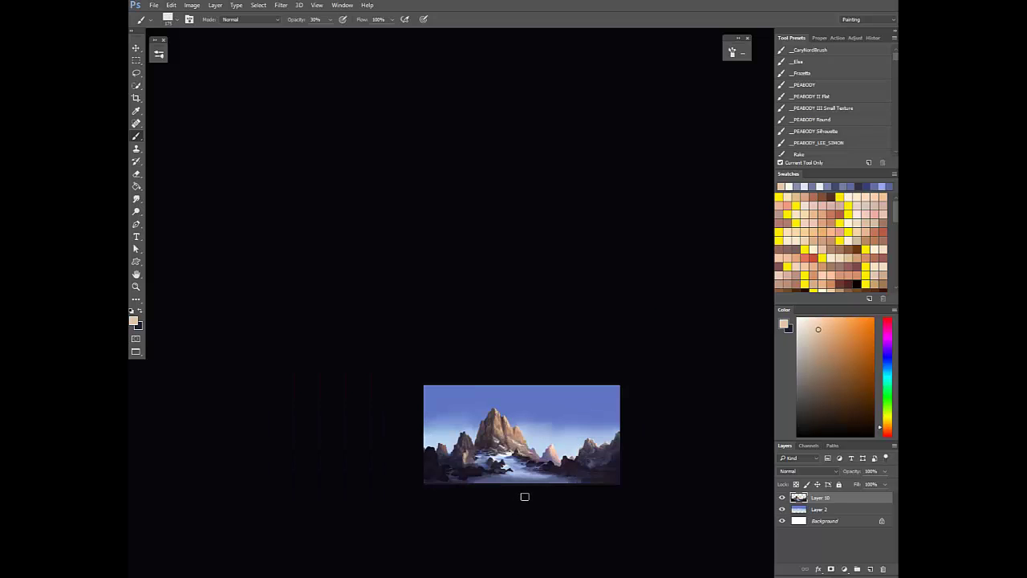
mouse_move(485, 417)
mouse_down()
mouse_move(488, 441)
mouse_move(504, 443)
mouse_up()
key(bracketright)
key(bracketright)
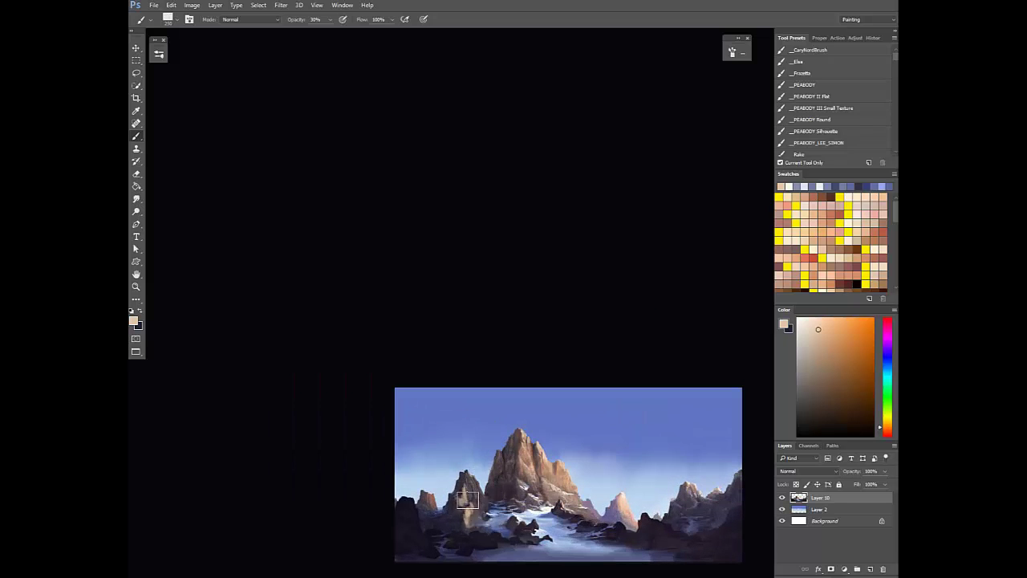
Carve shadow planes into the secondary peak with sampled dark rock tones at 70% opacity
alt+click(529, 465)
alt+click(459, 519)
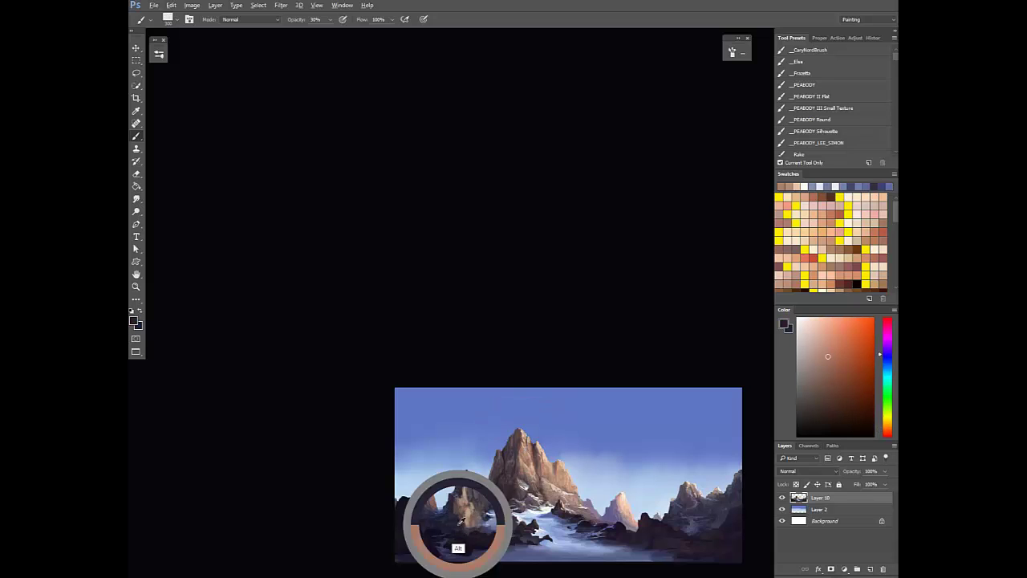
alt+click(468, 501)
alt+click(449, 504)
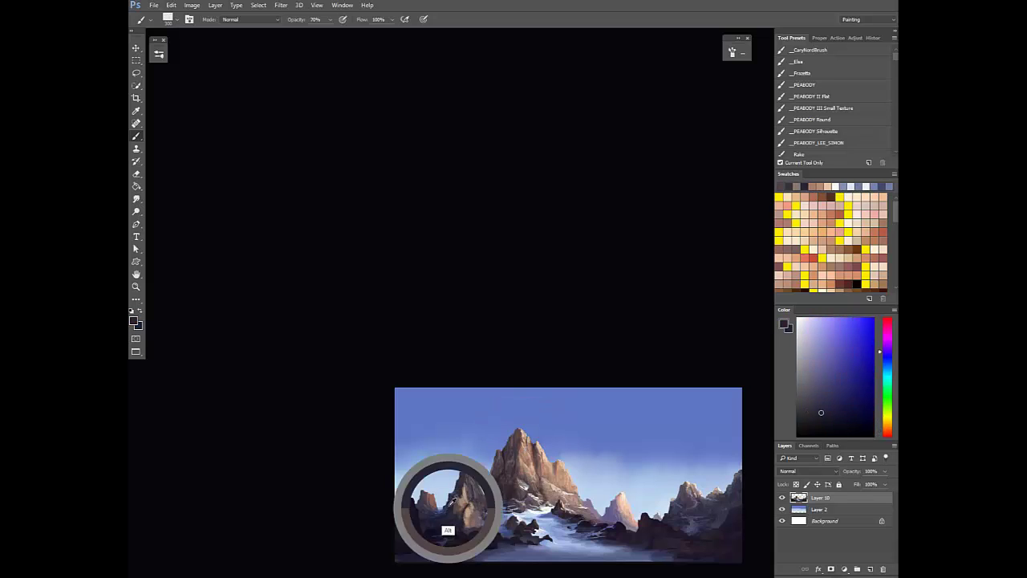
alt+click(461, 505)
alt+click(464, 495)
key(7)
drag(456, 478, 472, 494)
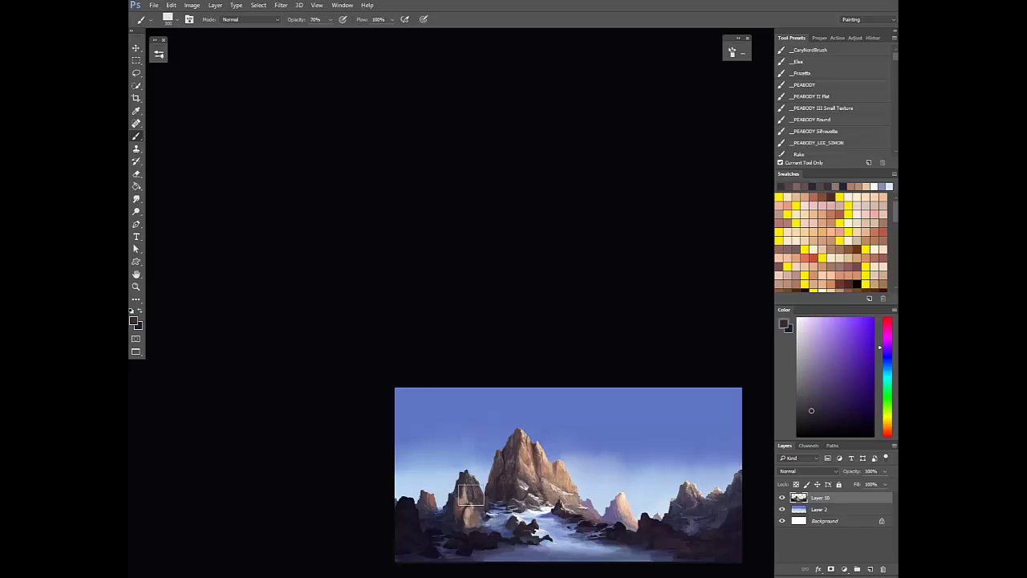
On the flipped canvas, refine the secondary peak's lit and shadowed facets with sampled pinkish-brown and dark tones at 70% opacity
scroll(497, 501, down, 2)
key(ctrl+shift+h)
drag(534, 514, 493, 503)
scroll(558, 491, up, 2)
key(0)
alt+click(552, 487)
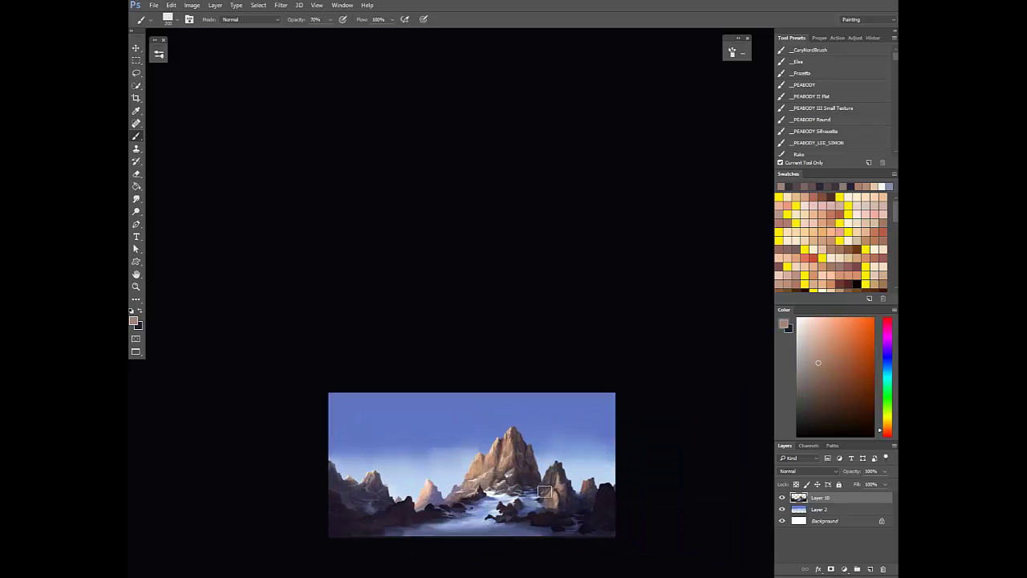
alt+click(553, 490)
alt+click(564, 494)
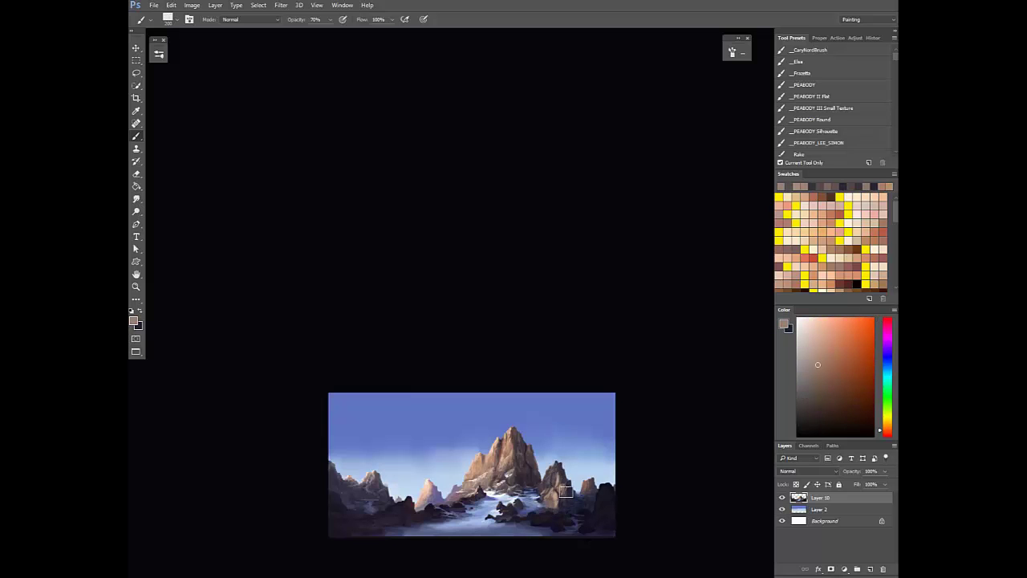
alt+click(568, 491)
alt+click(569, 502)
alt+click(570, 494)
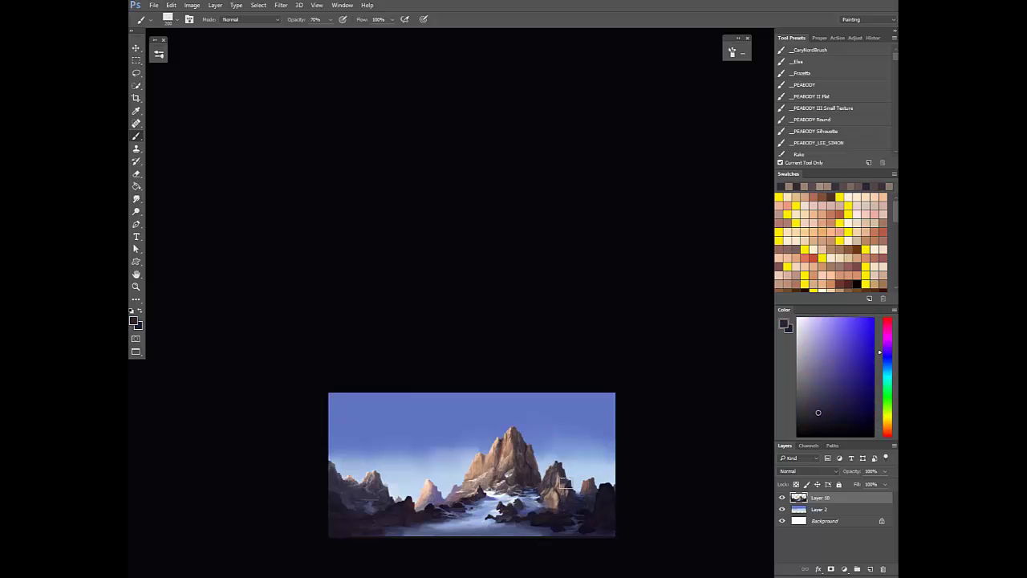
Flip the canvas and define cracks and edges on the secondary peak with sampled dark tones at 100% opacity
scroll(570, 504, down, 1)
key(F5)
mouse_move(449, 485)
mouse_down()
mouse_move(475, 478)
mouse_move(427, 478)
mouse_up()
scroll(475, 473, up, 3)
alt+click(440, 469)
key(0)
alt+click(433, 476)
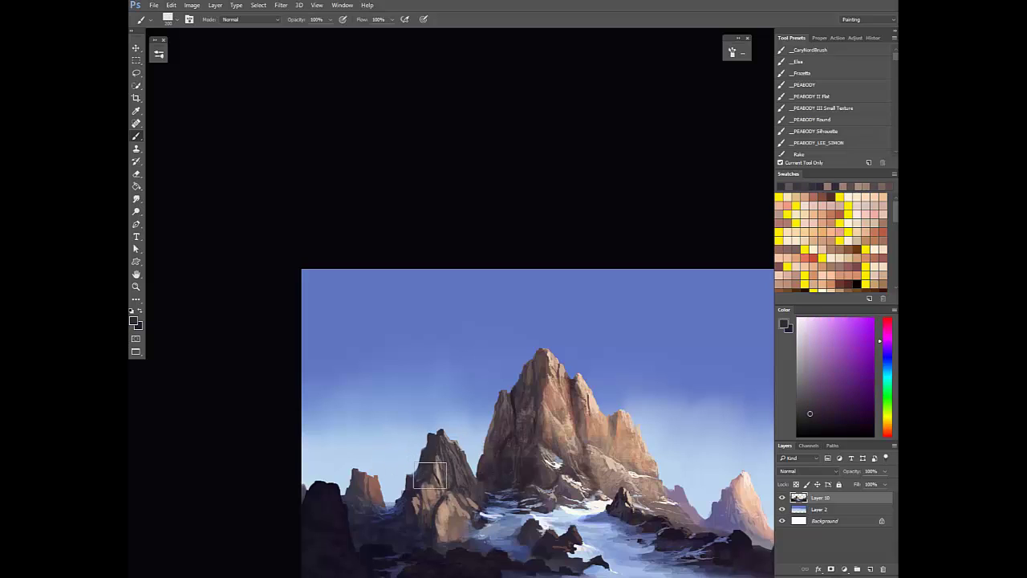
alt+click(442, 468)
Glaze a saturated reddish-brown over the secondary peak with a larger brush at 30% opacity and 30% flow
key(3)
key(shift+3)
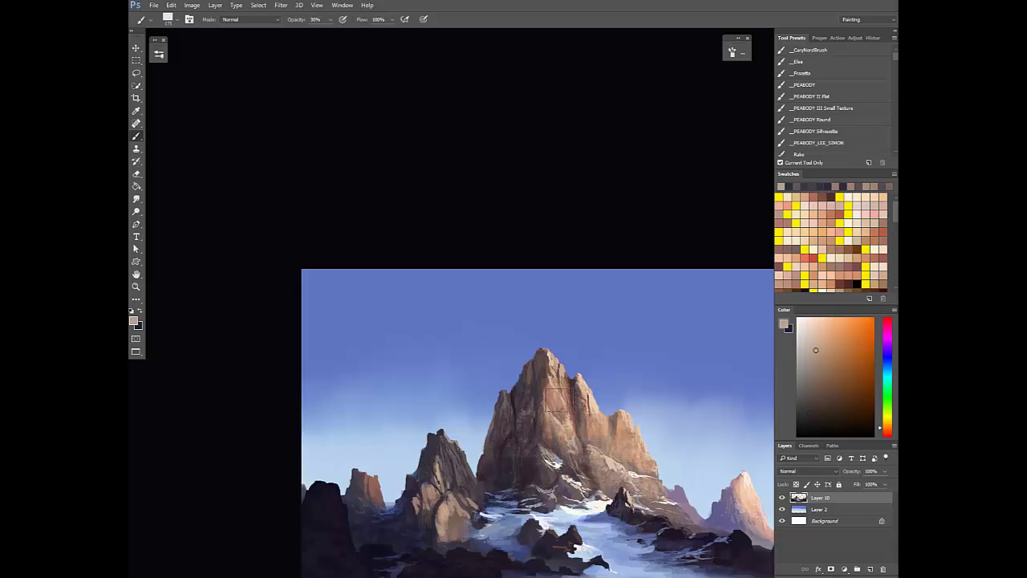
alt+click(564, 389)
key(bracketright)
click(842, 361)
key(bracketright)
key(bracketright)
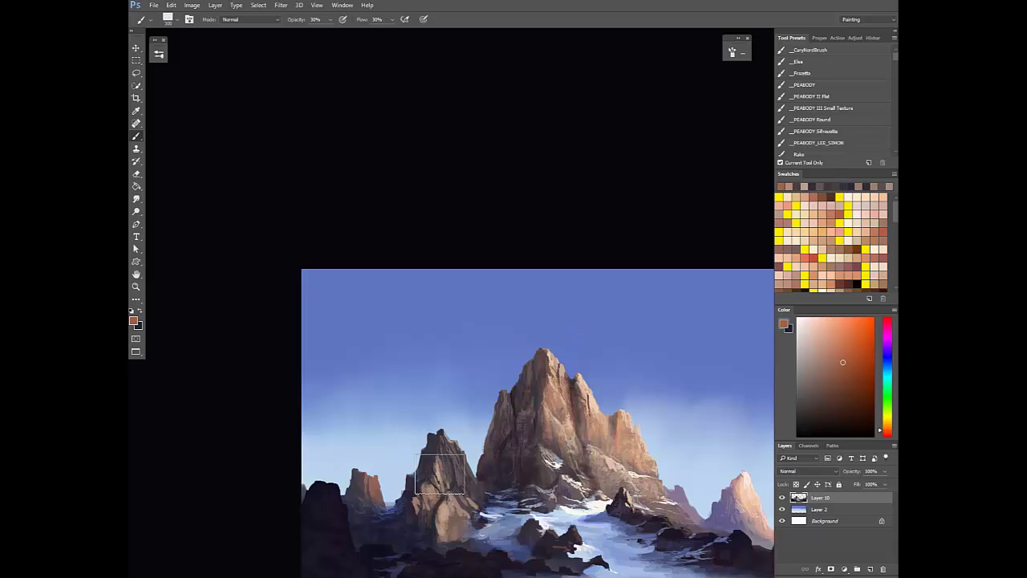
drag(441, 474, 431, 526)
On the flipped canvas, sample dark rock color and snow blue around the secondary peak's base, using 100% opacity
scroll(509, 503, down, 3)
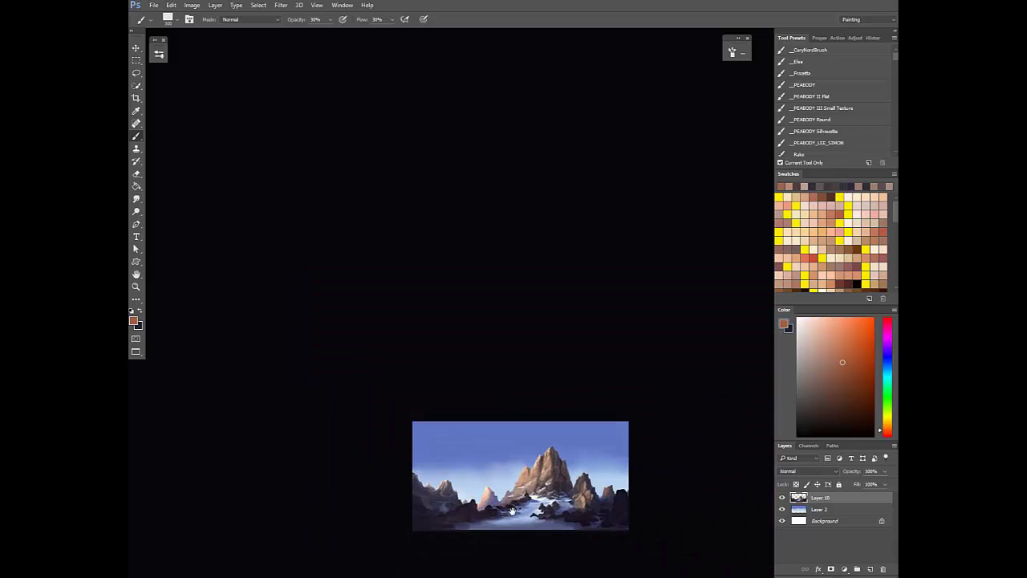
scroll(561, 494, up, 2)
alt+click(566, 485)
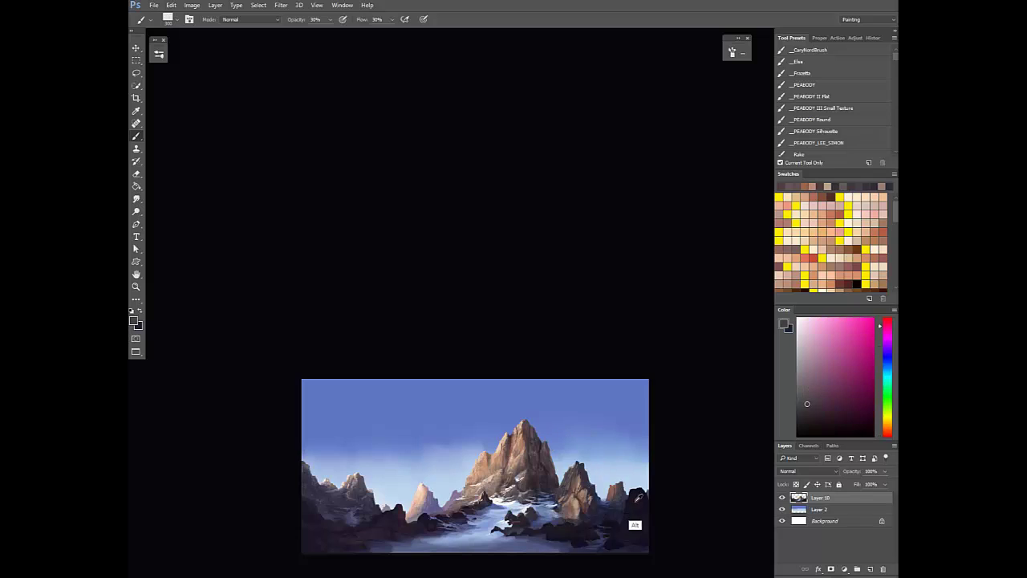
alt+click(565, 514)
alt+click(543, 503)
key(0)
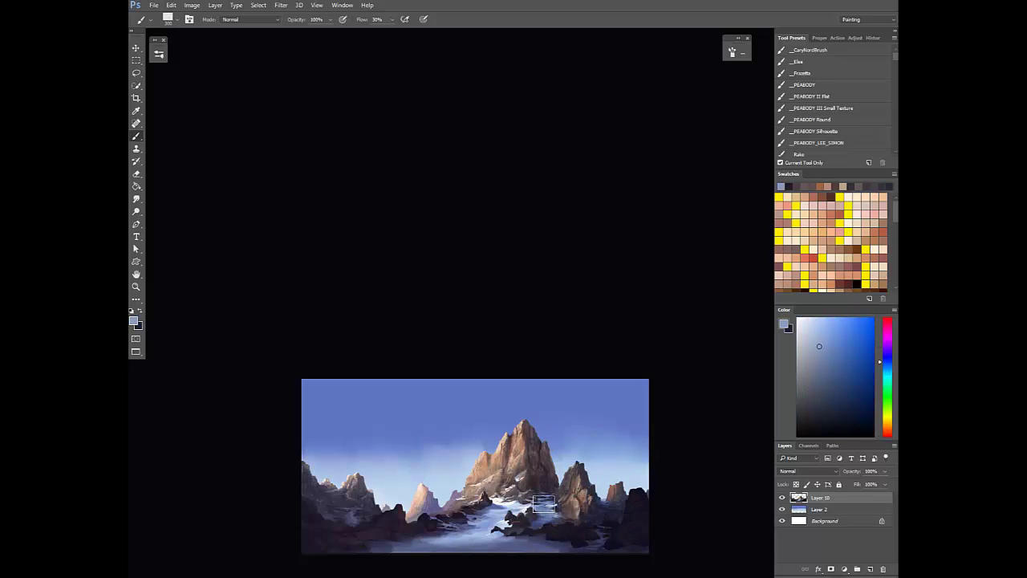
Paint fine white and dark blue snow streaks at the main peak's foot with a smaller brush
alt+click(552, 501)
key(bracketleft)
alt+click(520, 494)
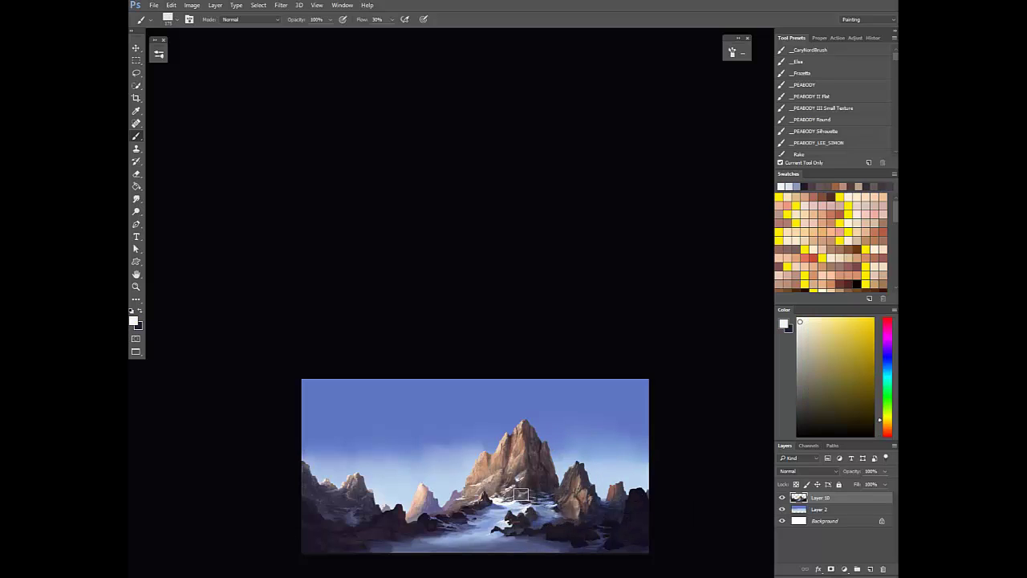
alt+click(549, 501)
alt+click(549, 499)
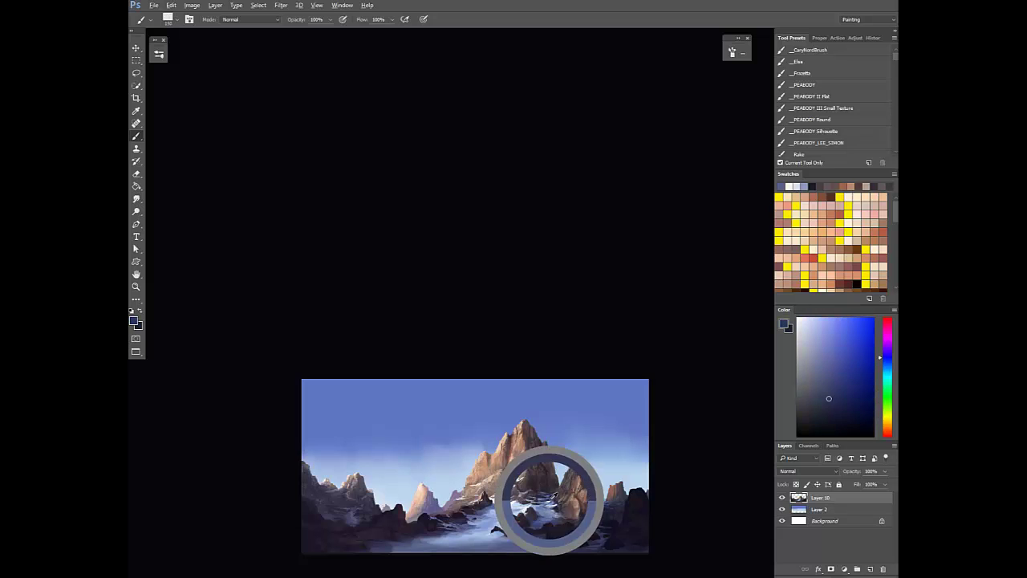
alt+click(523, 502)
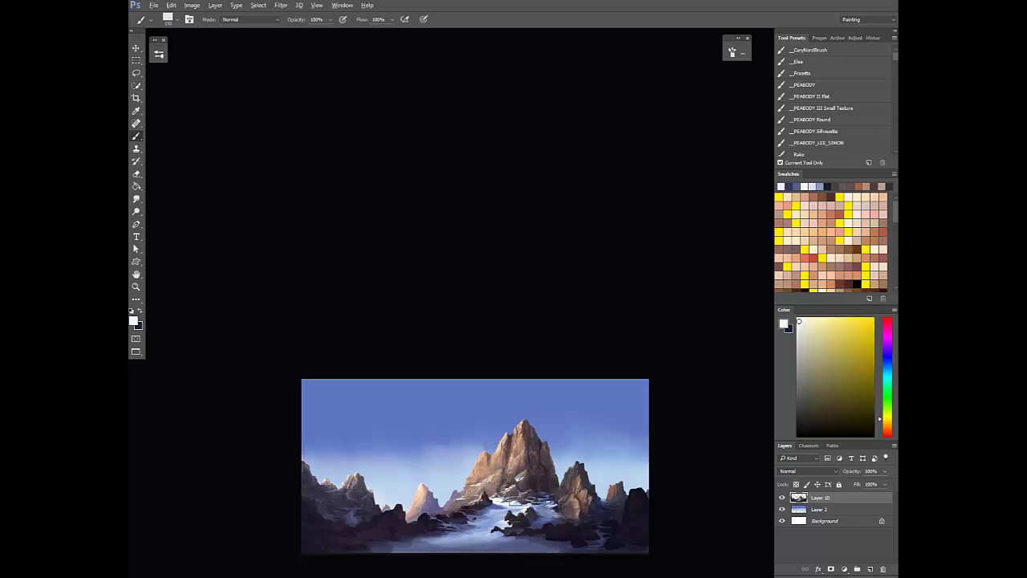
Flip the canvas and rework the rock around the main peak's lower snow patch with sampled grey and dark tones
scroll(574, 495, down, 3)
key(F2)
drag(466, 495, 492, 491)
scroll(491, 490, up, 6)
alt+click(485, 483)
key(bracketright)
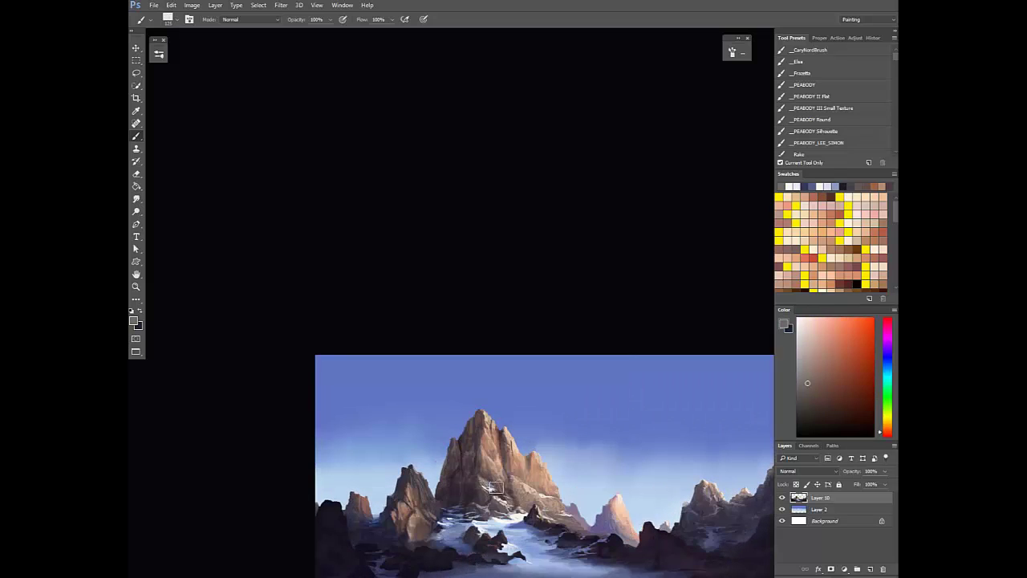
alt+click(495, 483)
alt+click(475, 521)
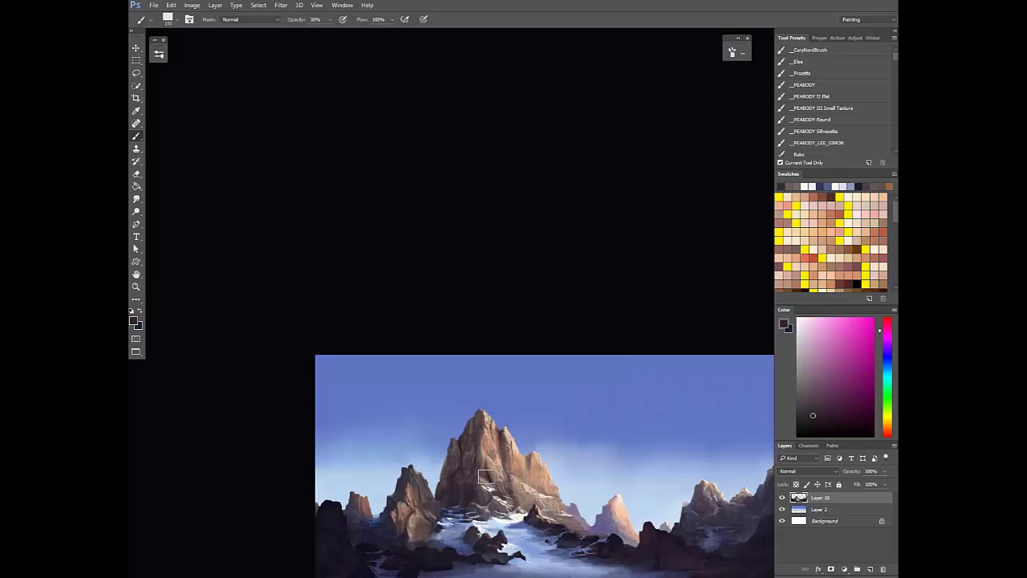
On the flipped canvas, rework the main peak's lit lower slope with sampled pale pink, greyish and reddish-brown rock colors
scroll(509, 474, down, 2)
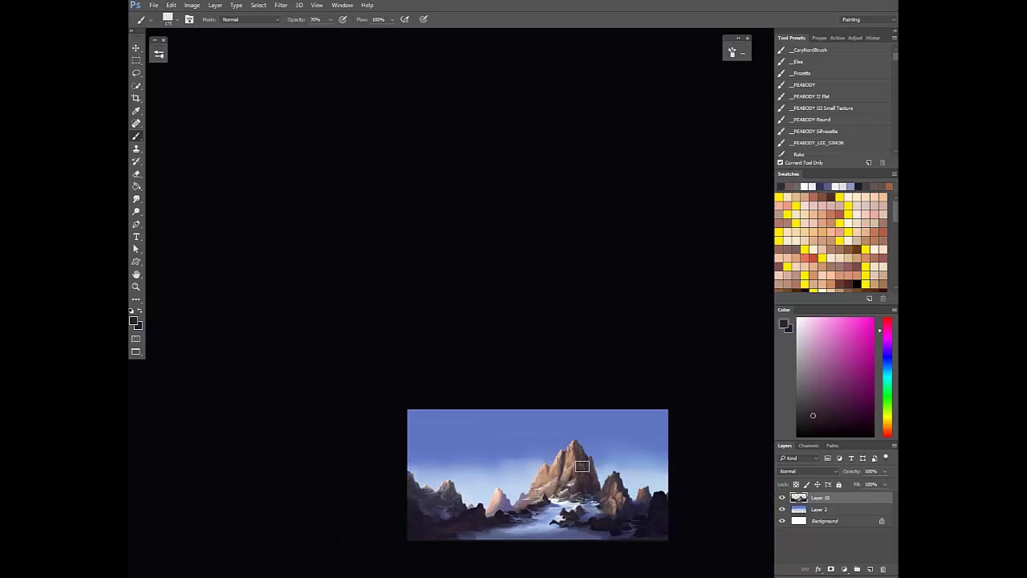
scroll(534, 487, up, 2)
alt+click(534, 487)
alt+click(518, 479)
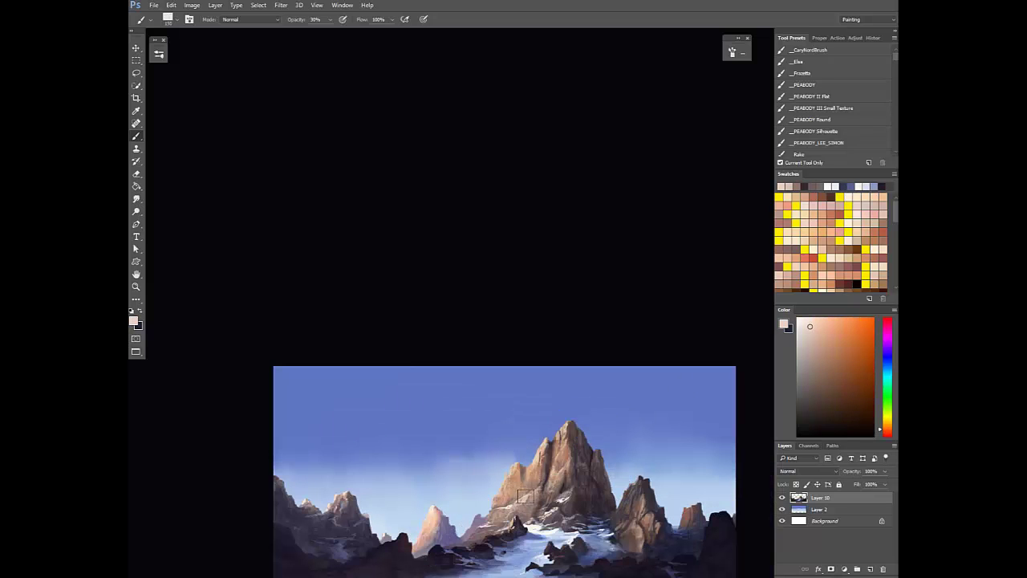
alt+click(523, 503)
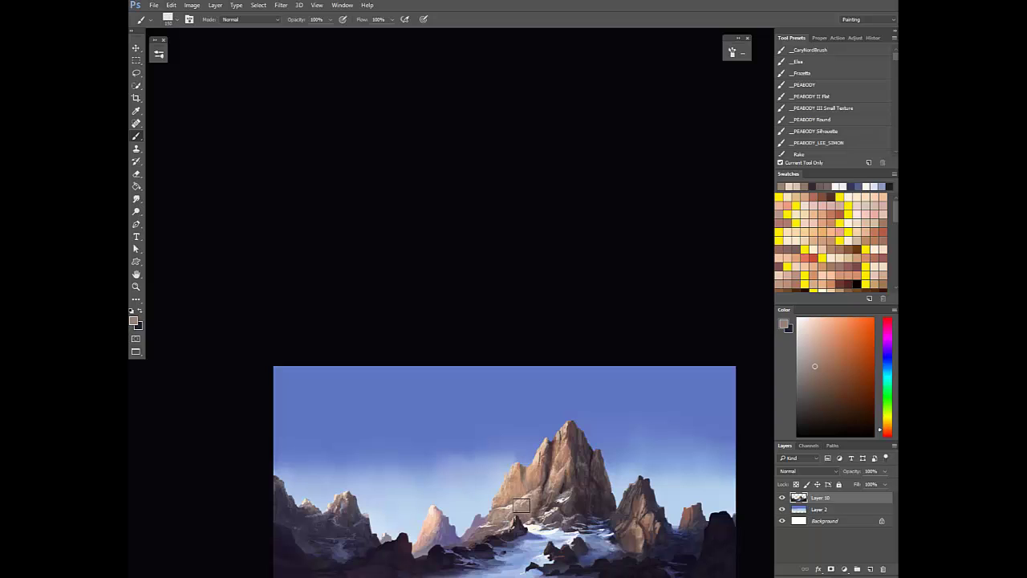
alt+click(522, 469)
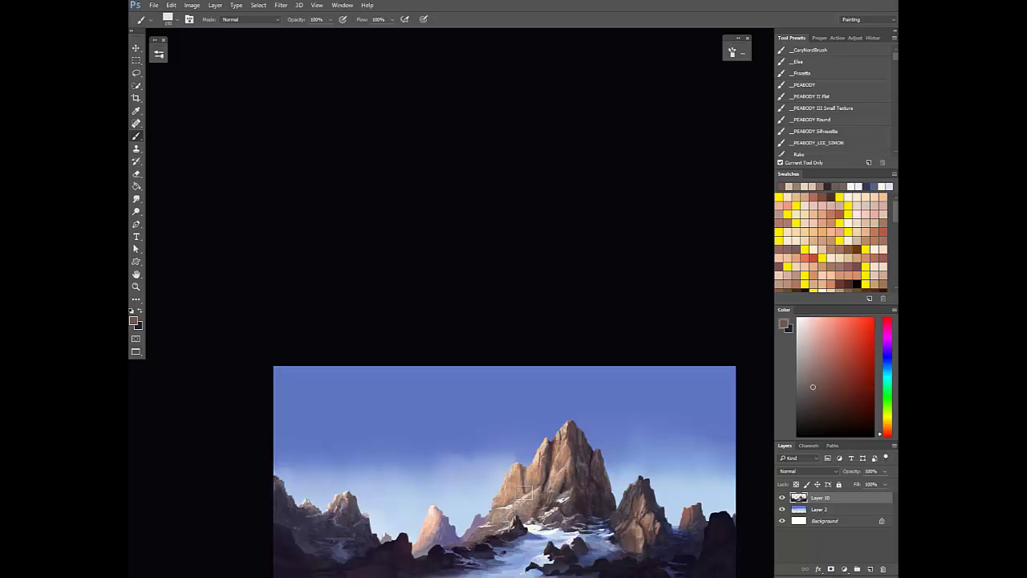
scroll(529, 493, down, 2)
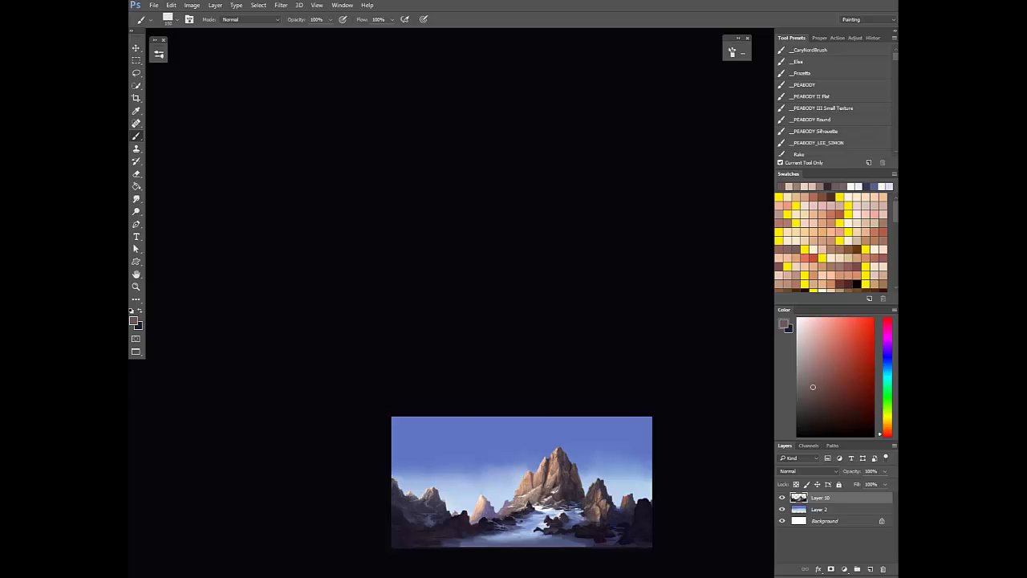
On a new layer directly above Layer 2, paint muted purple bands across the sky at 30% opacity and smudge them smooth
ctrl+click(869, 569)
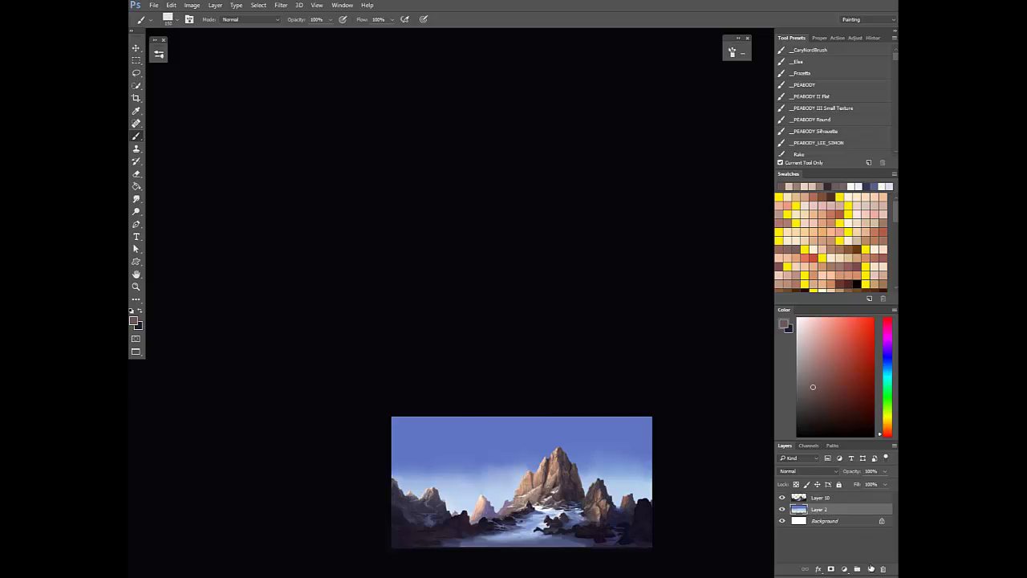
alt+click(495, 511)
key(3)
mouse_move(496, 483)
mouse_down()
mouse_move(404, 479)
mouse_move(649, 477)
mouse_move(600, 477)
mouse_move(591, 463)
mouse_move(460, 472)
mouse_move(457, 455)
mouse_move(589, 458)
mouse_up()
alt+click(495, 499)
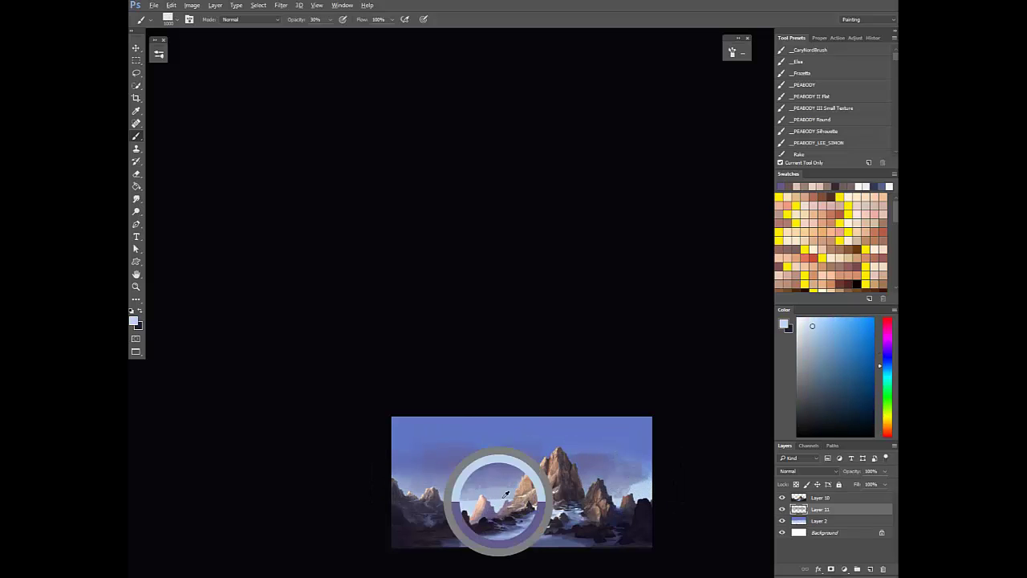
alt+click(507, 481)
key(r)
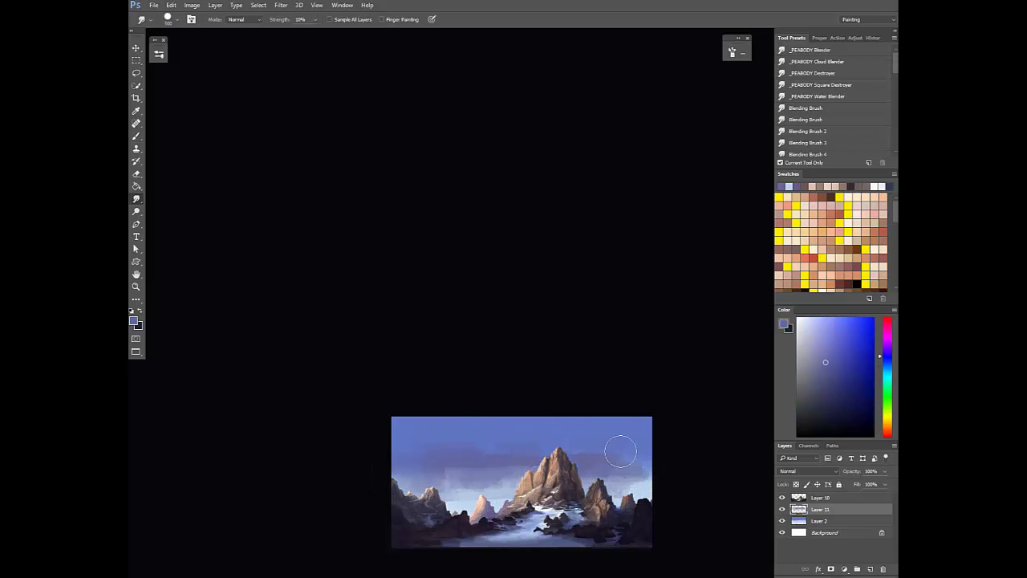
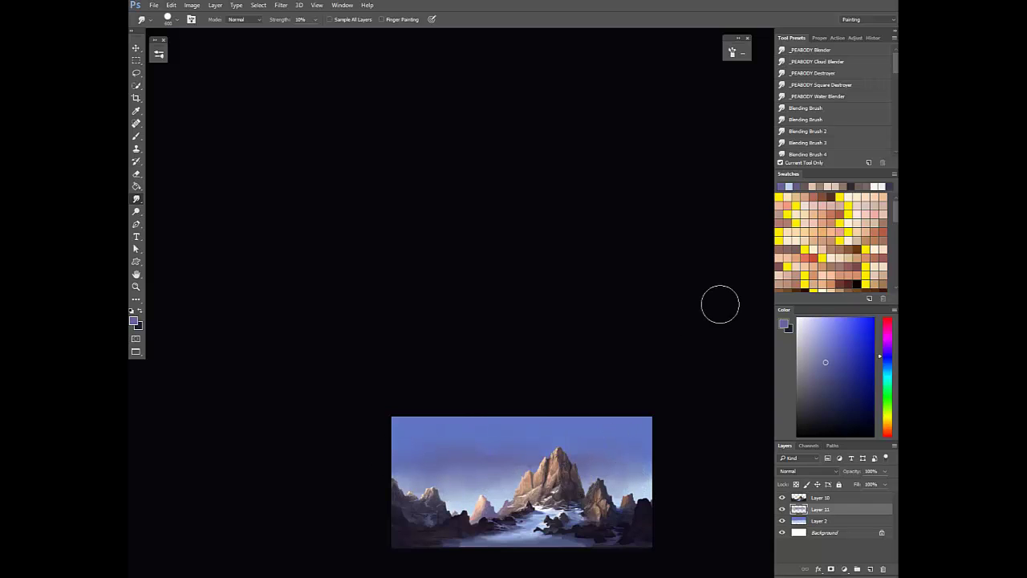
Paint soft pale blue clouds across the sky around the main peak with an enlarged __Elsa brush
key(b)
click(822, 63)
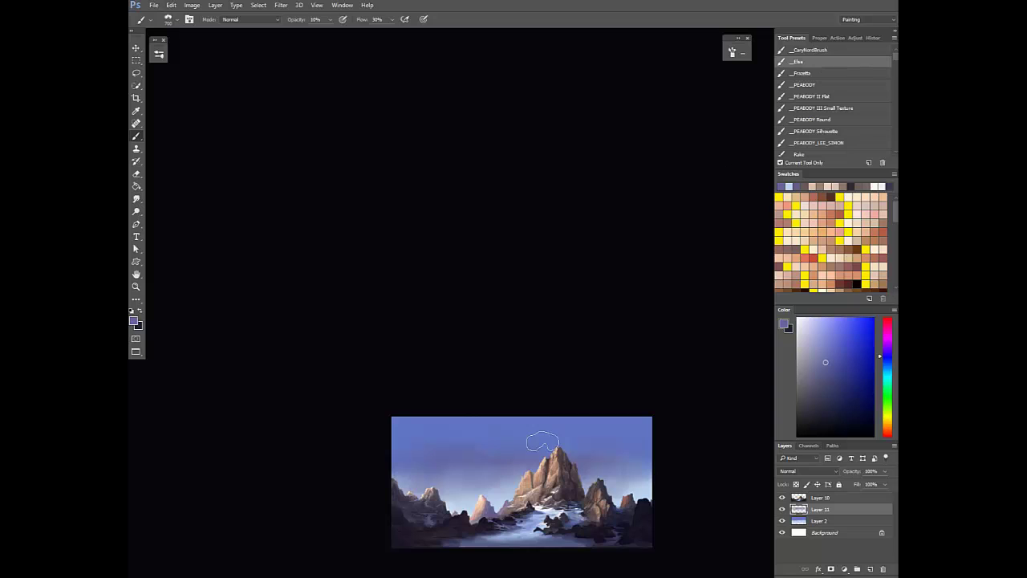
alt+click(492, 519)
key(])
key(])
mouse_move(528, 451)
mouse_down()
mouse_move(575, 442)
mouse_move(630, 460)
mouse_move(616, 453)
mouse_up()
key(])
key(])
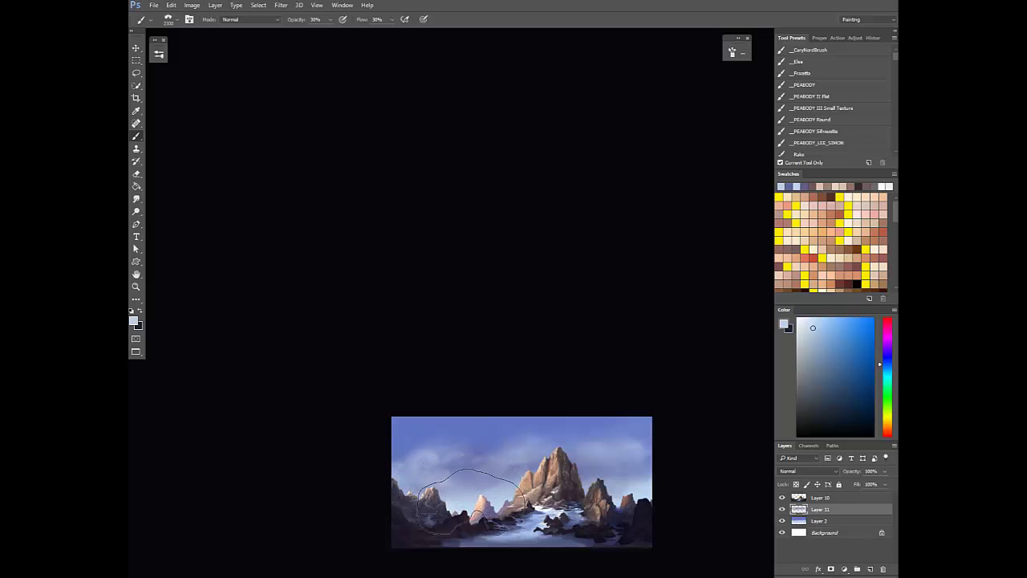
Add a new layer above the clouds and paint warm pale orange cloud highlights with the large brush
click(888, 423)
key(ctrl+shift+n)
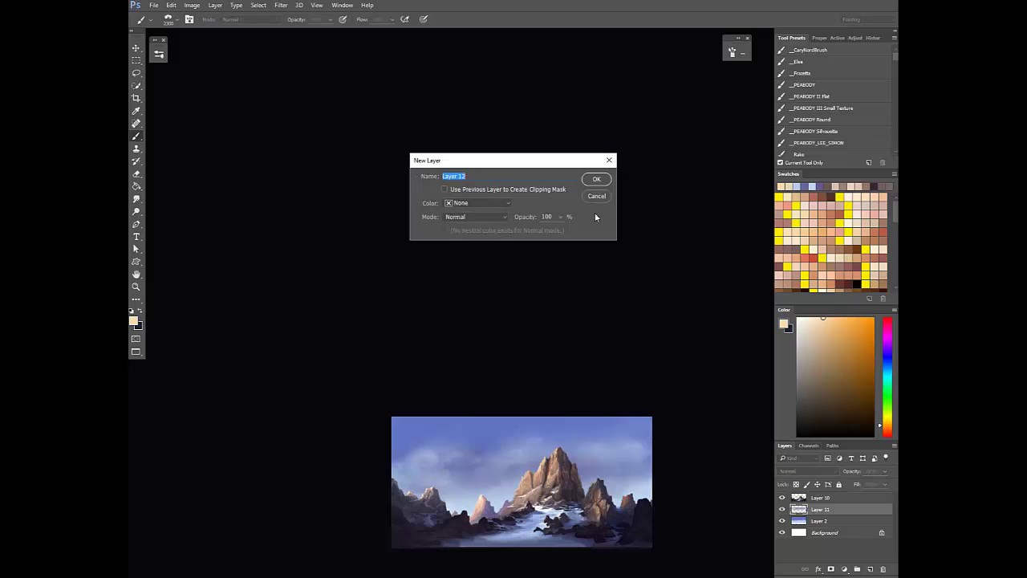
key(Return)
drag(430, 450, 388, 476)
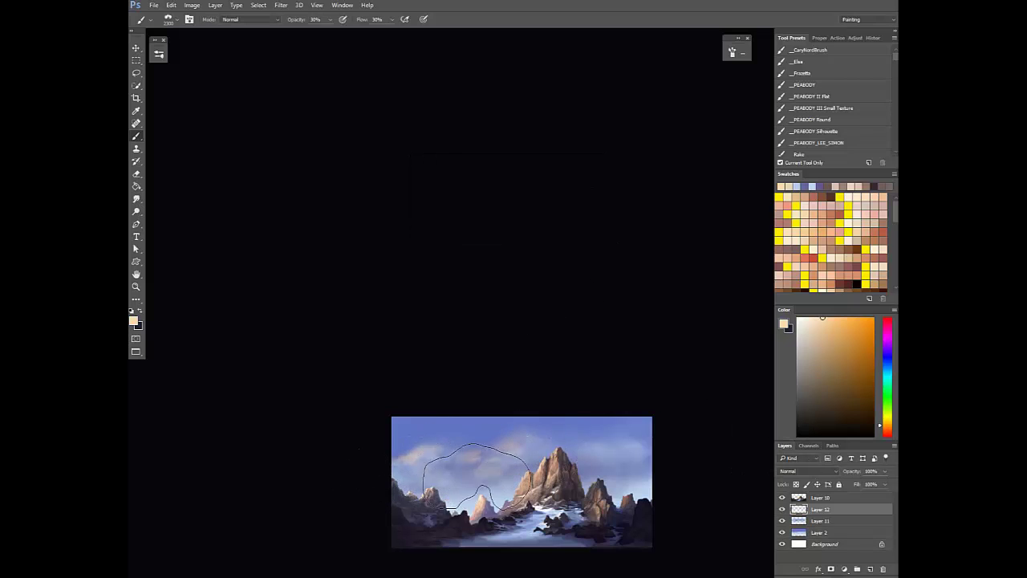
key(])
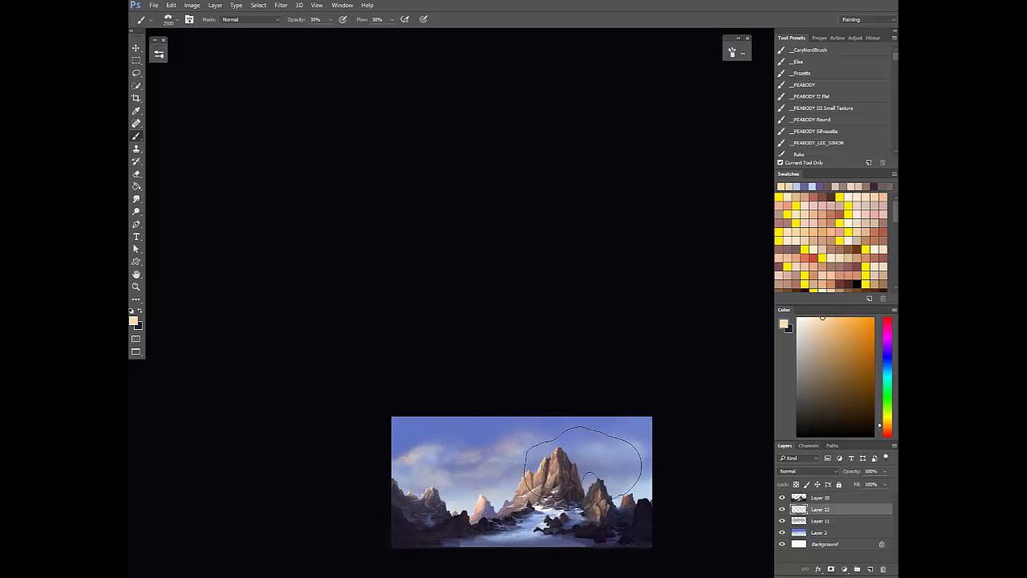
Build a brighter puffy cloud just left of the main peak's summit using off-white and sampled grey tones
click(807, 317)
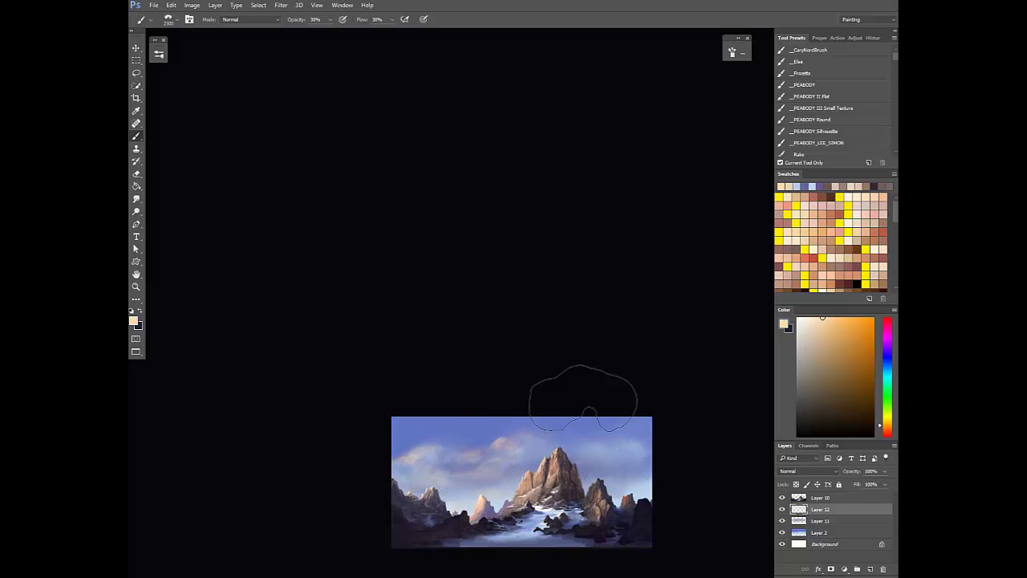
key(0)
key(shift+0)
click(499, 437)
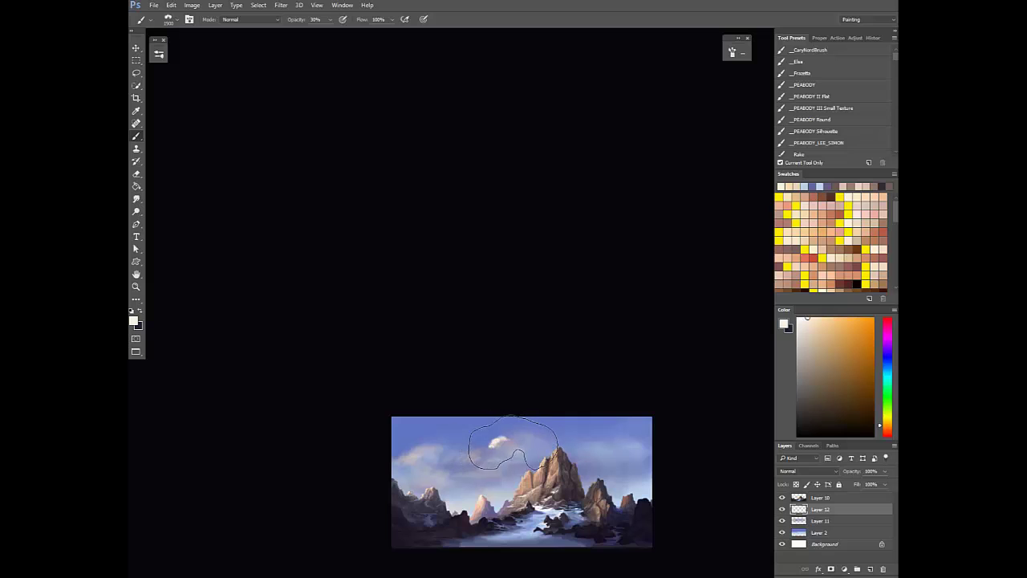
alt+click(506, 431)
mouse_move(504, 440)
mouse_down()
mouse_move(495, 449)
mouse_move(526, 435)
mouse_up()
alt+click(499, 442)
key(7)
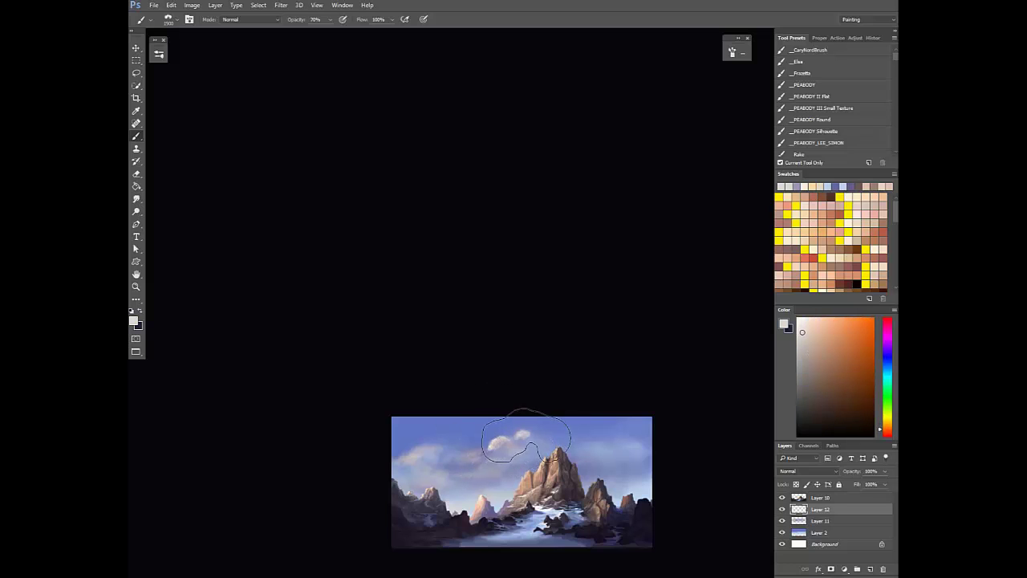
Flip the canvas and shape the cloud undersides and edges with sampled lavender and light grey
key(ctrl+shift+h)
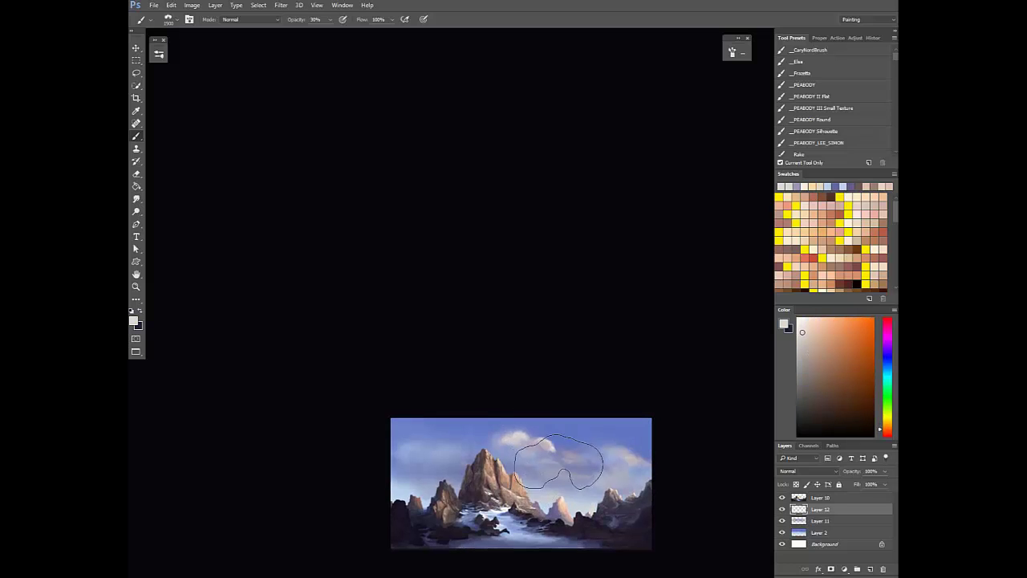
alt+click(554, 464)
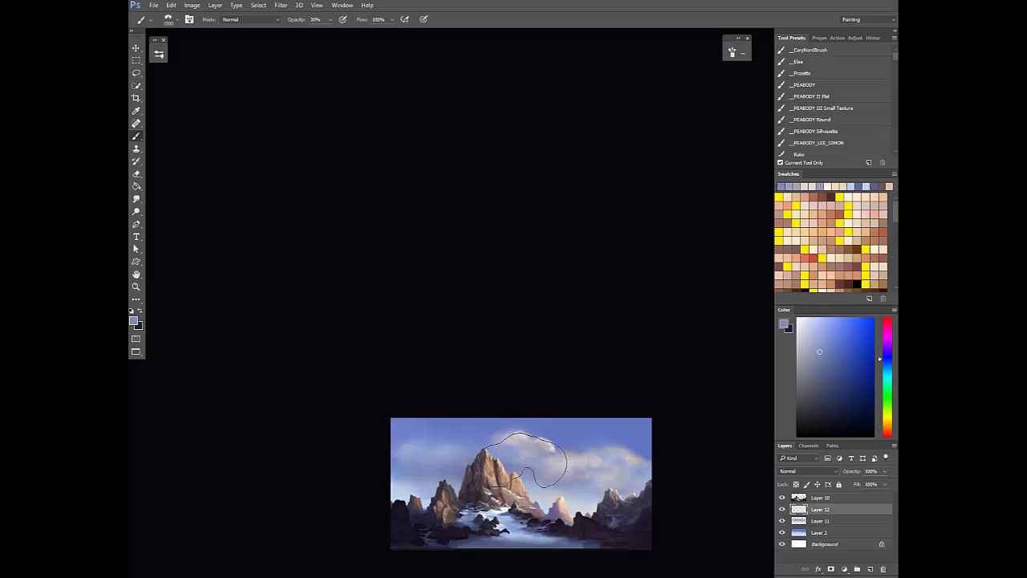
alt+click(551, 444)
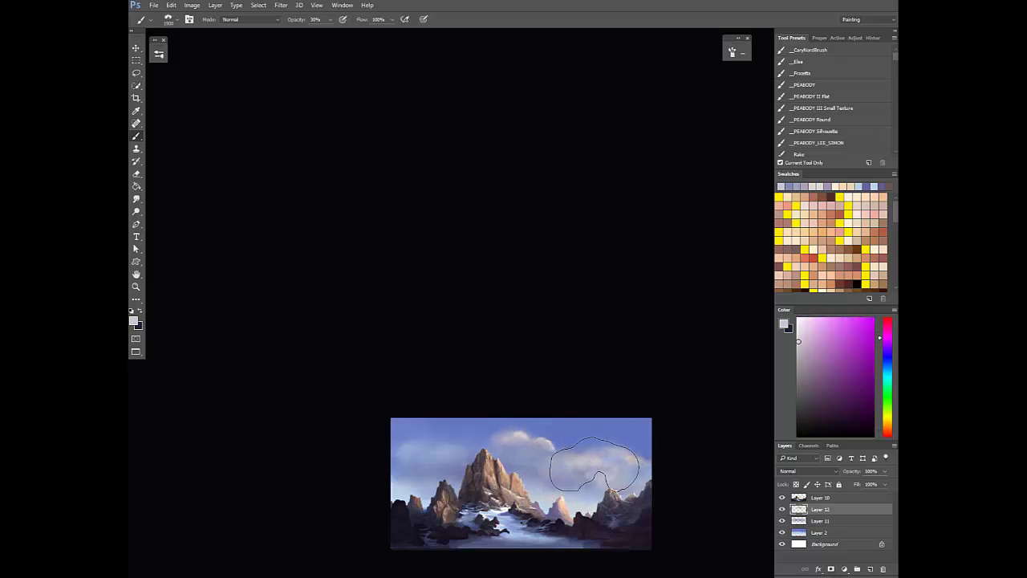
alt+click(595, 451)
key(0)
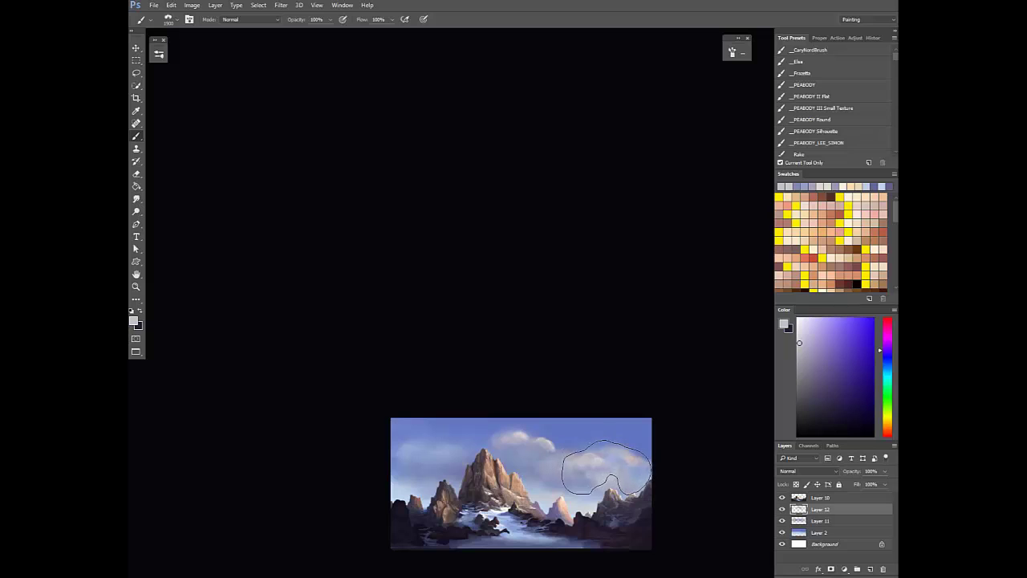
Flip the canvas back, extend the grey clouds at 30% opacity, and tint the sky with peach at 10% opacity
key(ctrl+shift+h)
drag(506, 481, 535, 484)
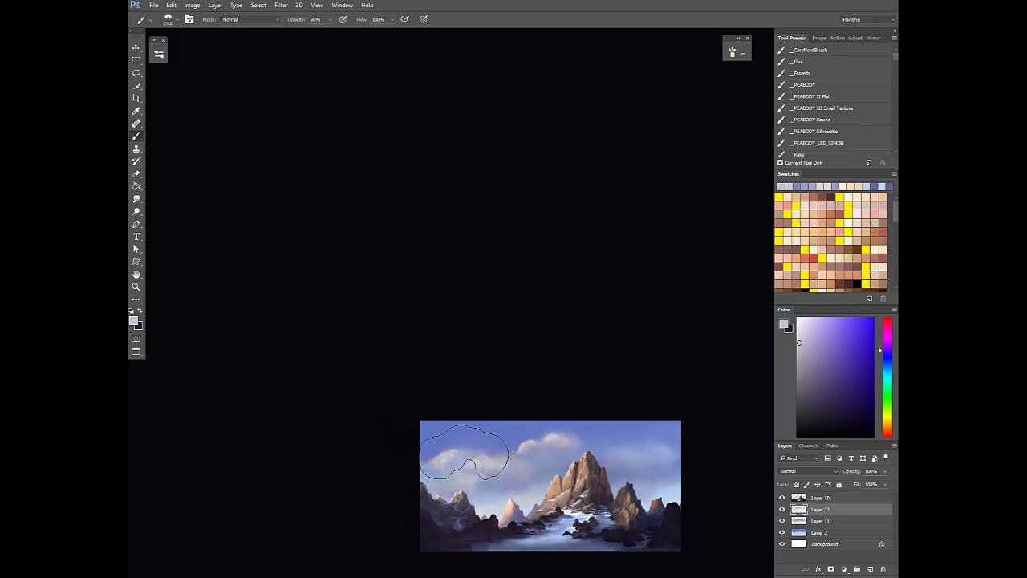
key(3)
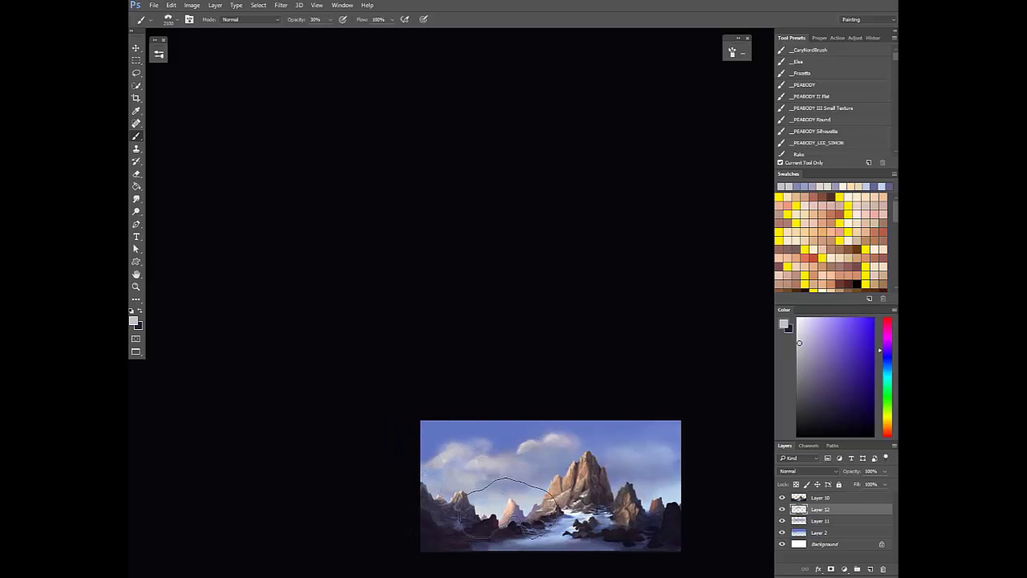
alt+click(510, 503)
key(1)
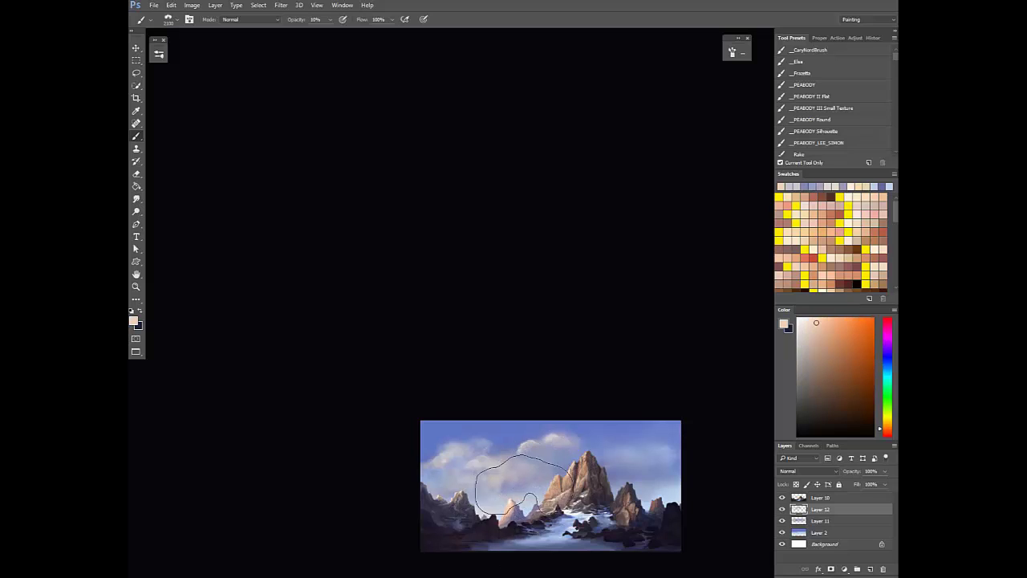
mouse_move(653, 459)
mouse_down()
mouse_move(668, 444)
mouse_move(613, 458)
mouse_up()
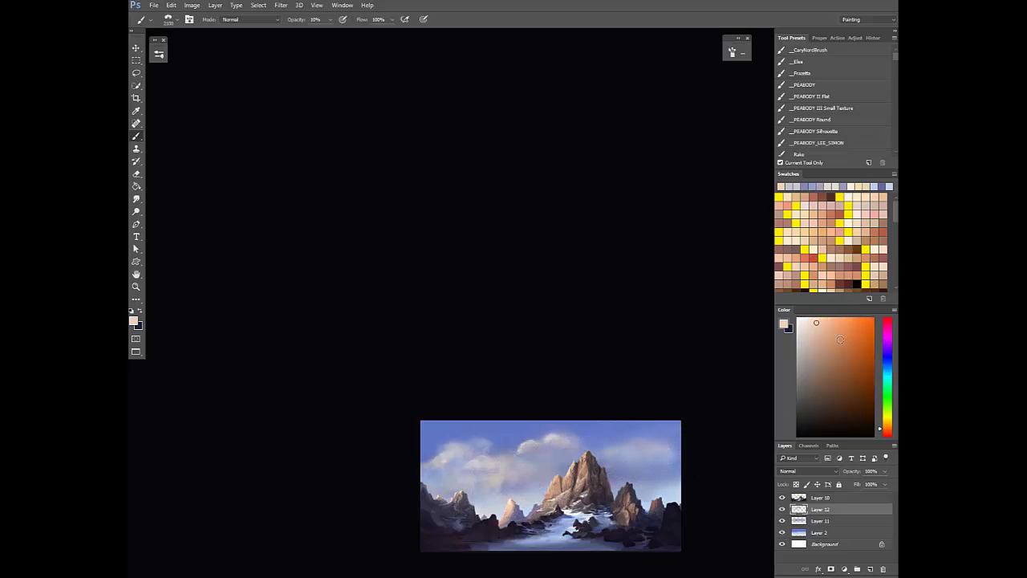
click(823, 319)
Toggle Layer 12 to compare the clouds, then try its blend modes from Divide through Hard Mix and Hard Light to Lighter Color
click(782, 508)
click(783, 508)
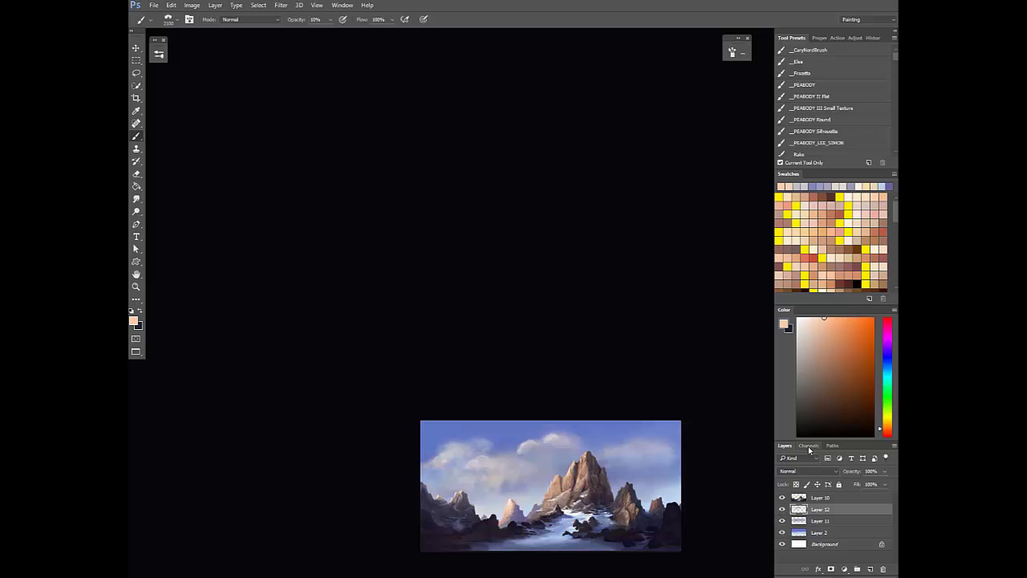
click(806, 471)
click(791, 433)
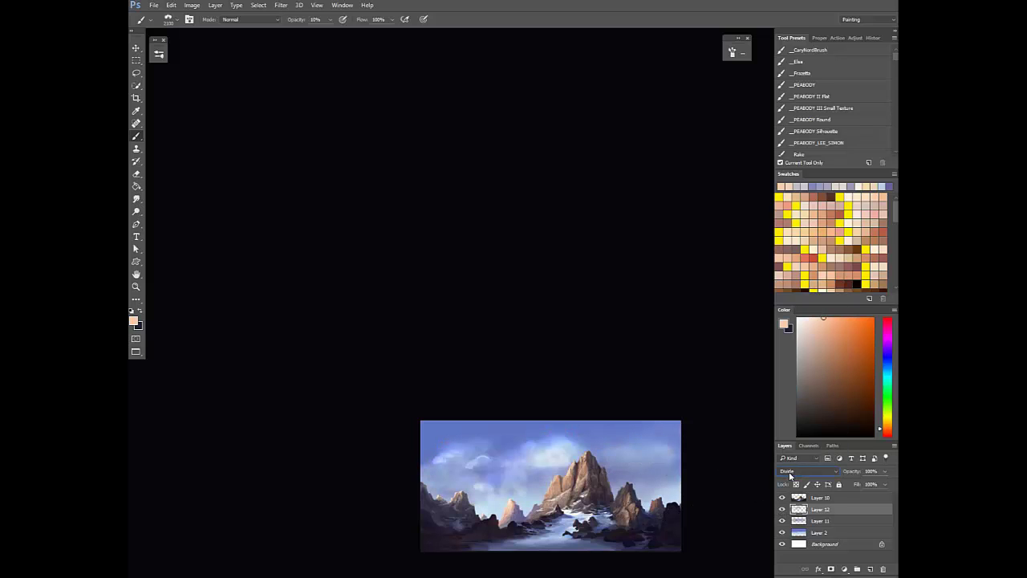
key(Up)
key(Up)
key(Up)
key(Up)
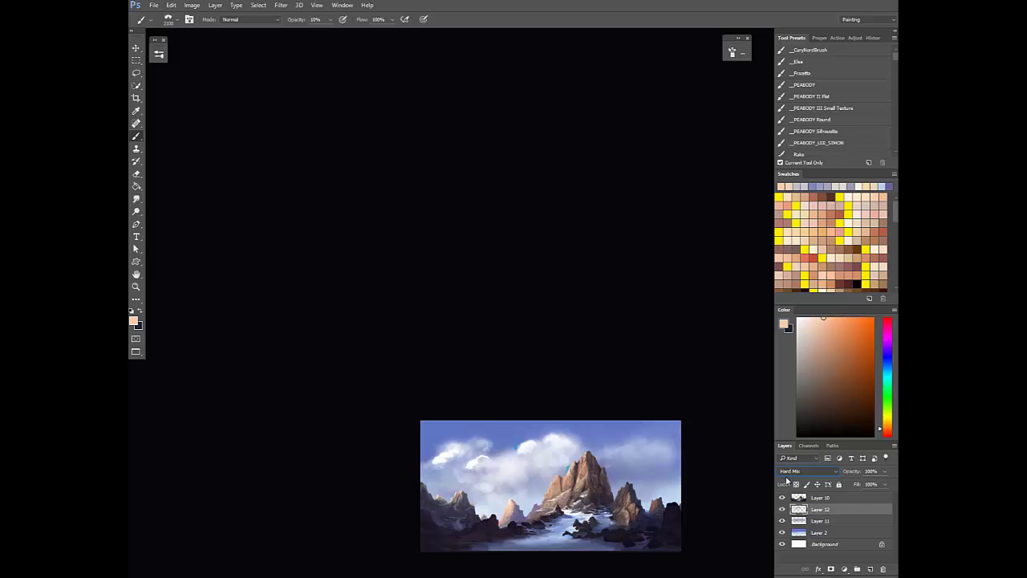
key(Up)
key(Up)
key(Up)
key(Up)
key(Up)
key(Up)
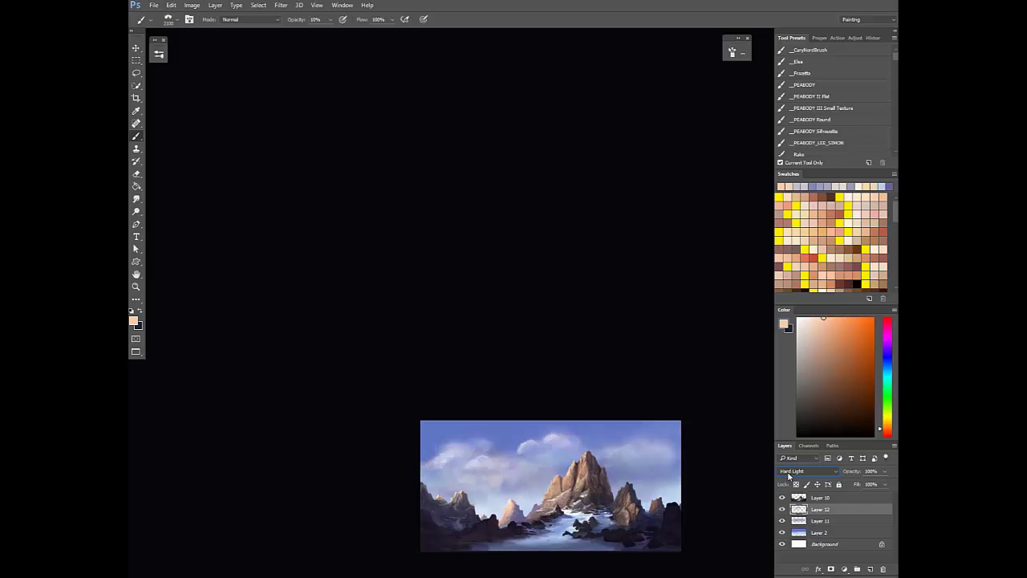
key(Up)
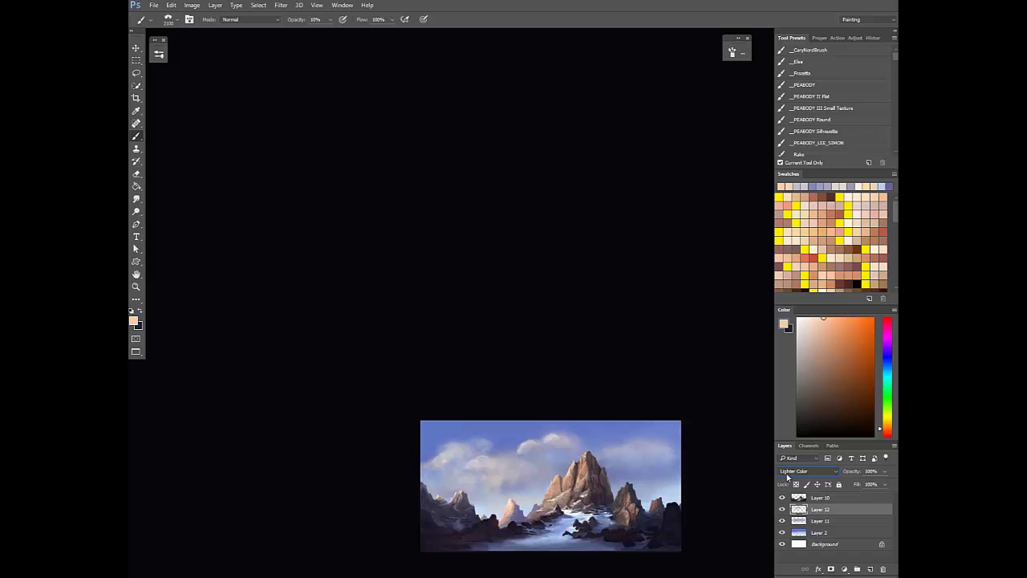
Add a new layer above Layer 12 and brush sampled lavender and grey haze over the horizon and clouds at 30% opacity
alt+click(508, 491)
click(870, 568)
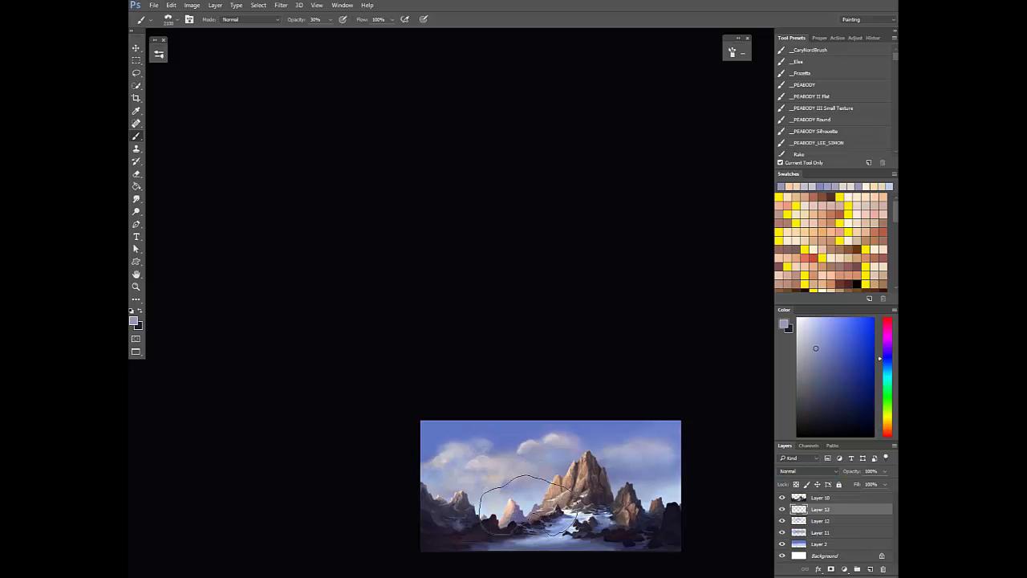
key(3)
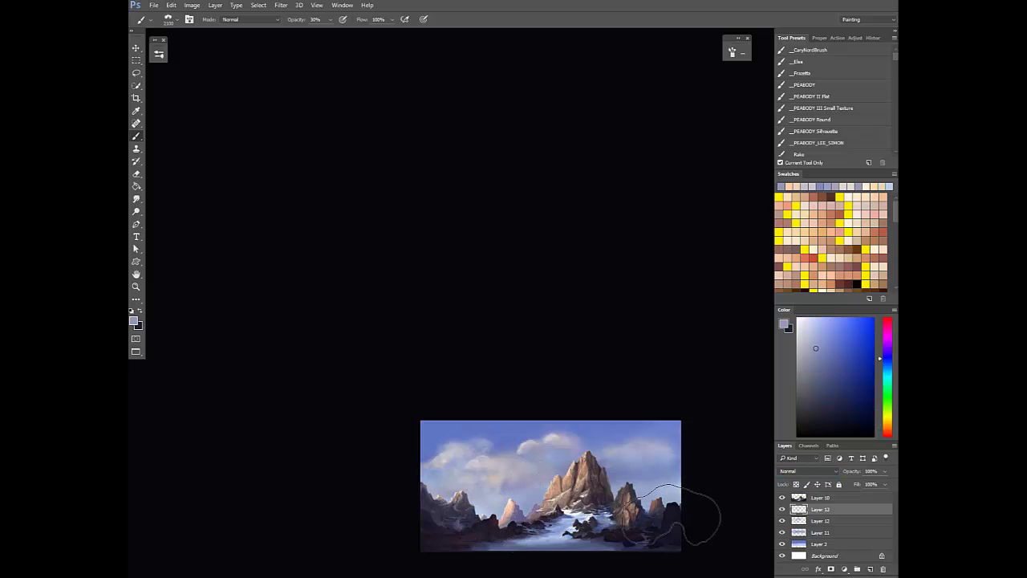
alt+click(656, 523)
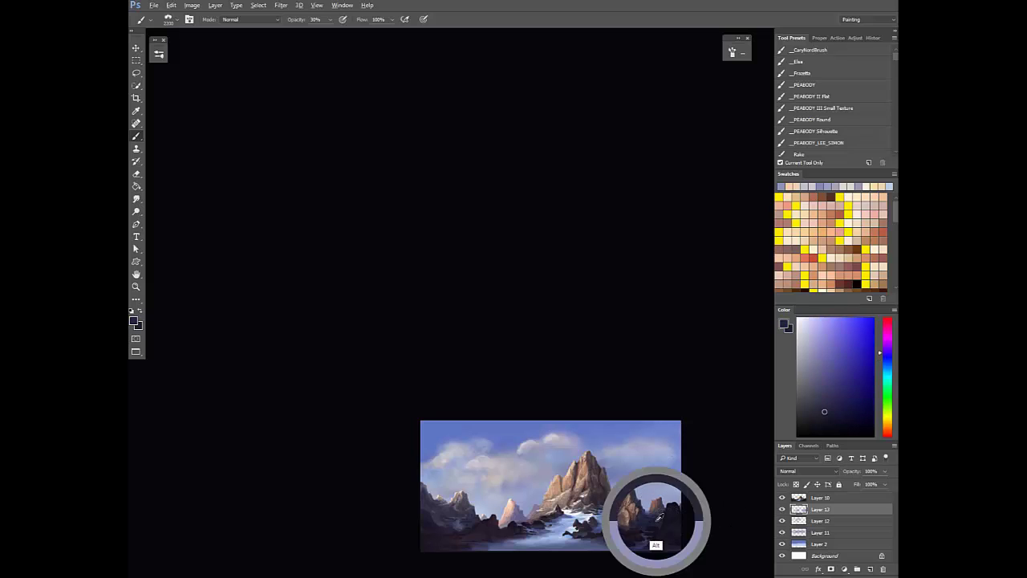
alt+click(674, 493)
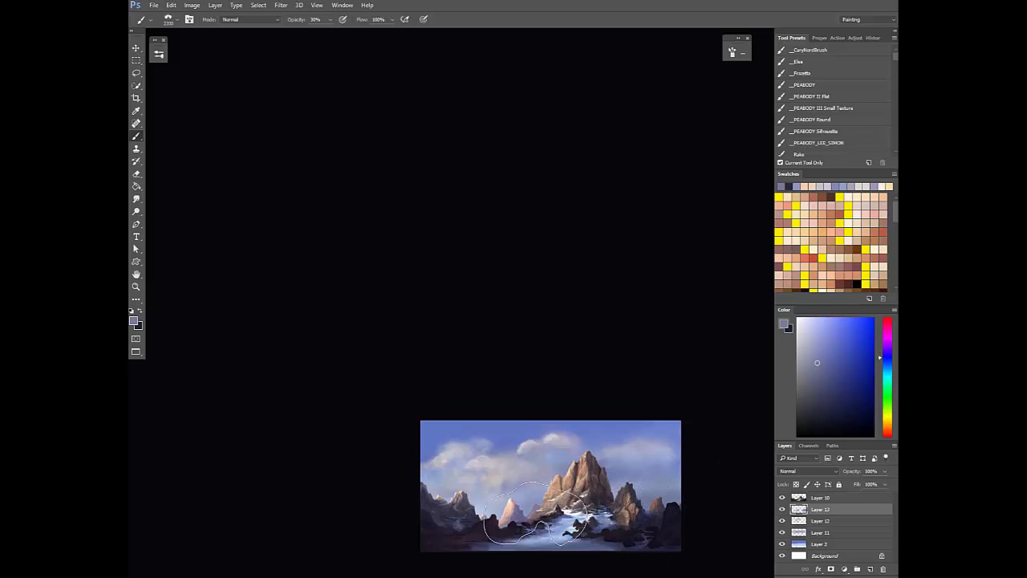
alt+click(503, 503)
alt+click(527, 445)
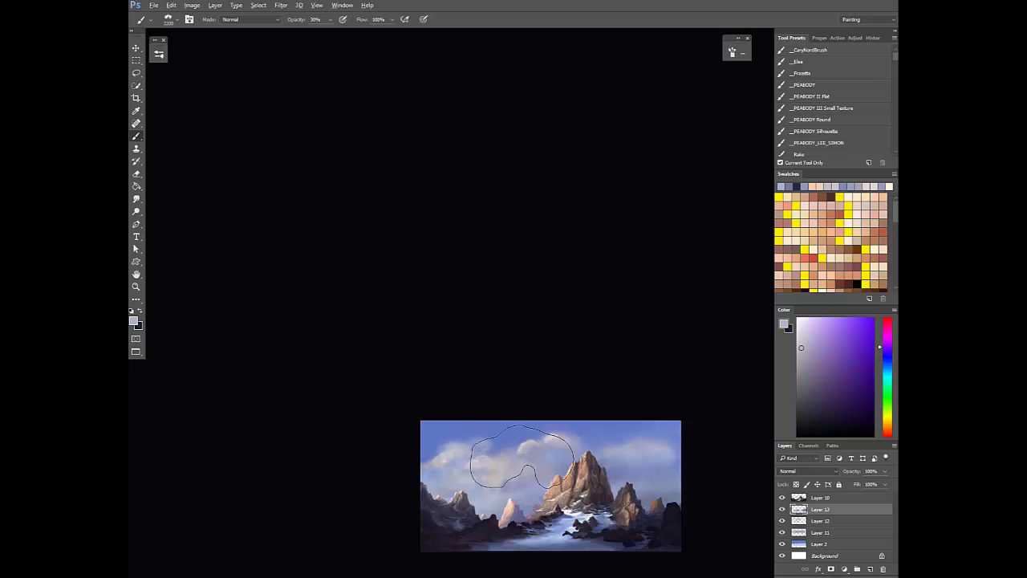
Flip the canvas and soften the clouds around the main peak's summit with sampled light grey and blue, undoing the last unwanted strokes
key(ctrl+shift+h)
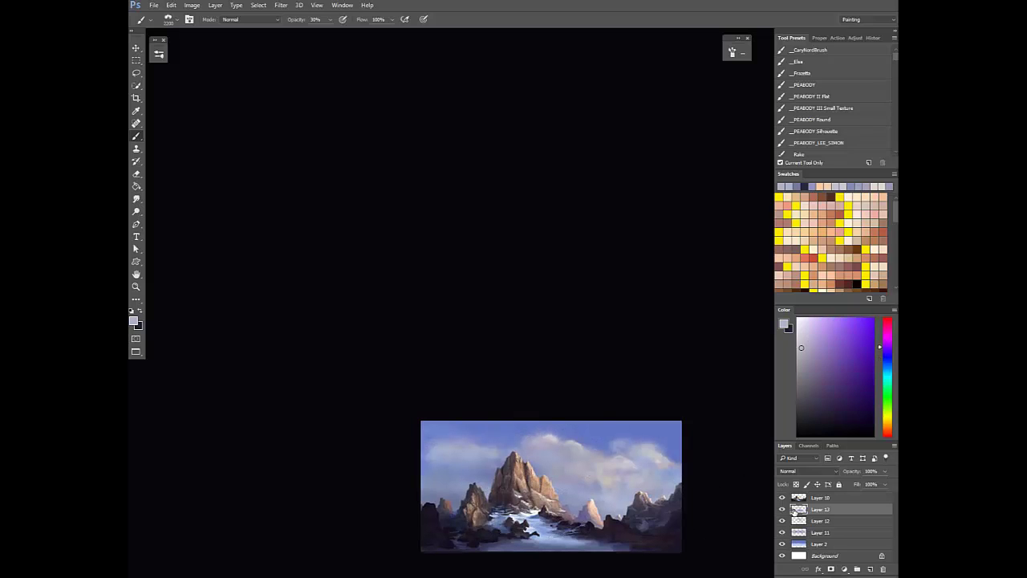
alt+click(550, 439)
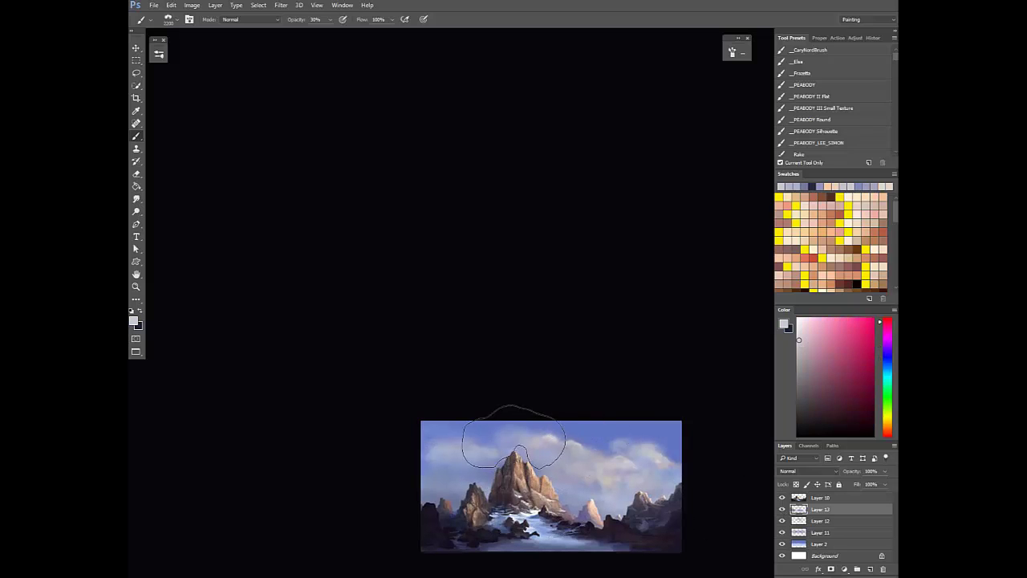
alt+click(502, 478)
click(483, 483)
key(ctrl+alt+z)
key(ctrl+alt+z)
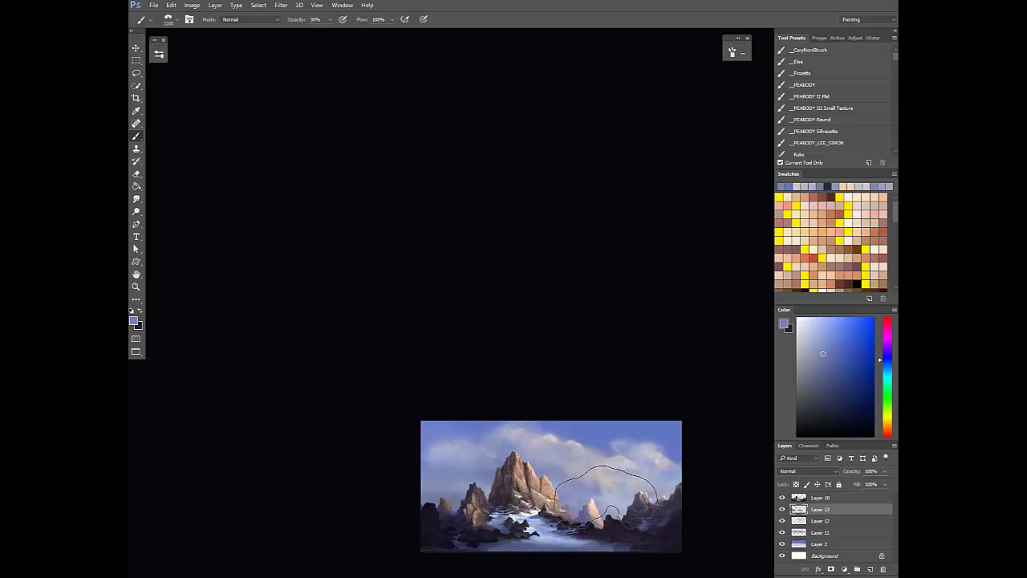
Darken the sky behind the small rock spires beside the main peak using dark blue at 10% opacity and a larger brush
click(856, 388)
key(1)
key(bracketright)
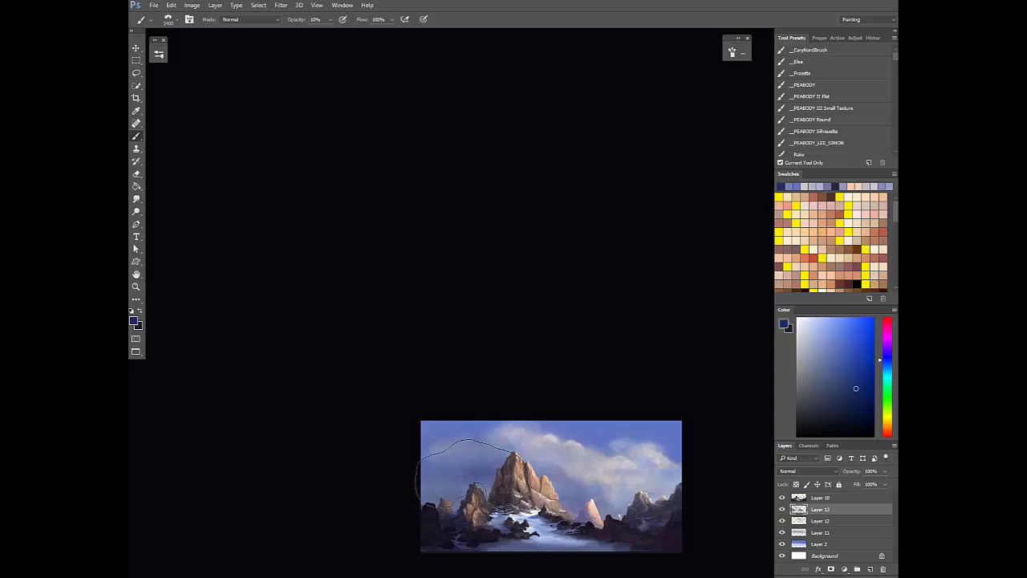
Flip the canvas back and warm the low clouds between the left cliffs and main peak with pale yellow at 30% opacity
key(F2)
mouse_move(443, 461)
mouse_down()
mouse_move(419, 434)
mouse_move(424, 464)
mouse_move(431, 454)
mouse_move(407, 465)
mouse_up()
alt+click(407, 437)
key(3)
key(bracketright)
click(810, 323)
click(887, 420)
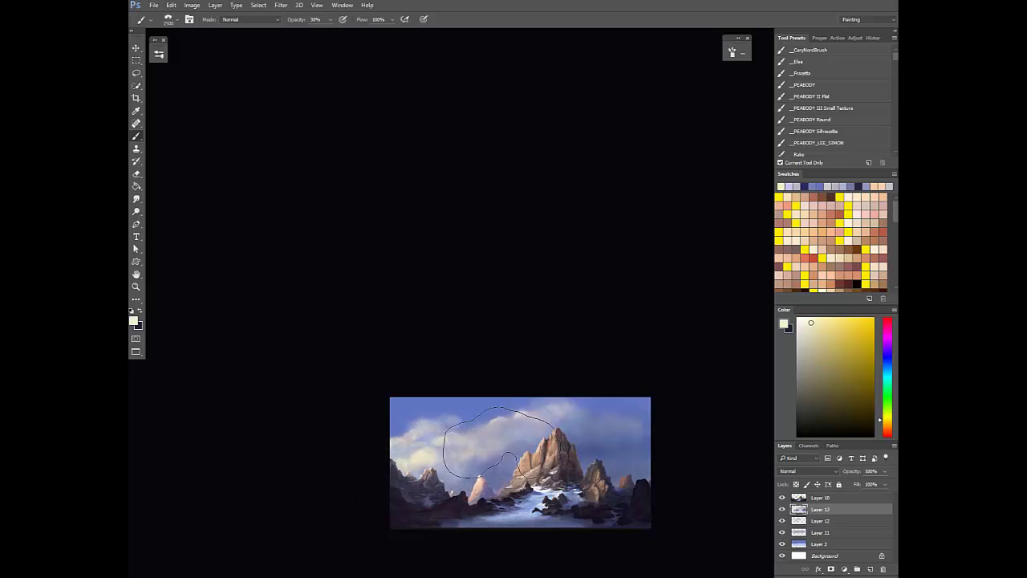
drag(501, 447, 496, 449)
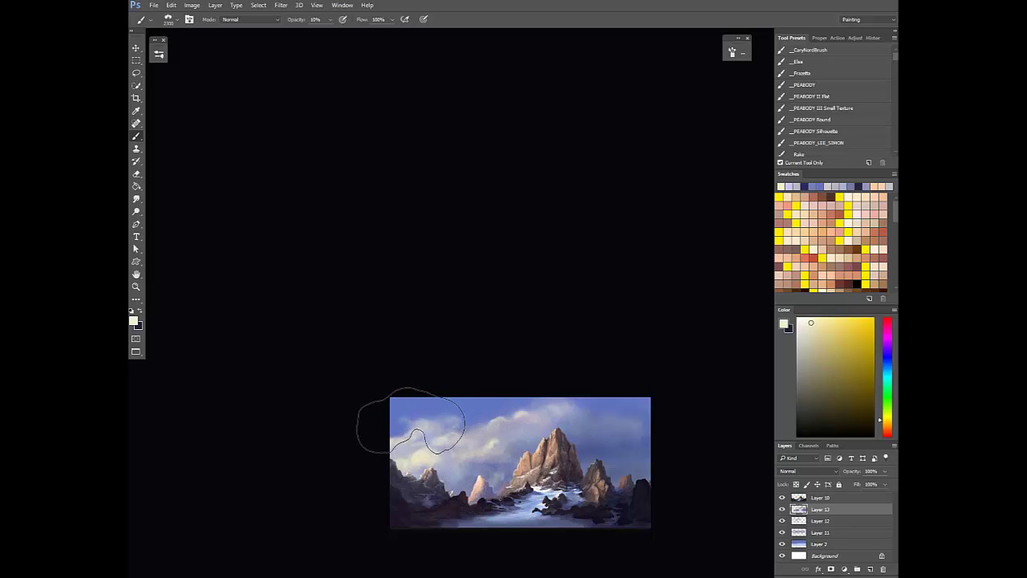
Maximize the brush's angle jitter in Shape Dynamics and replace the test dab at the cloud's edge, using 100% opacity
key(0)
click(403, 418)
click(732, 53)
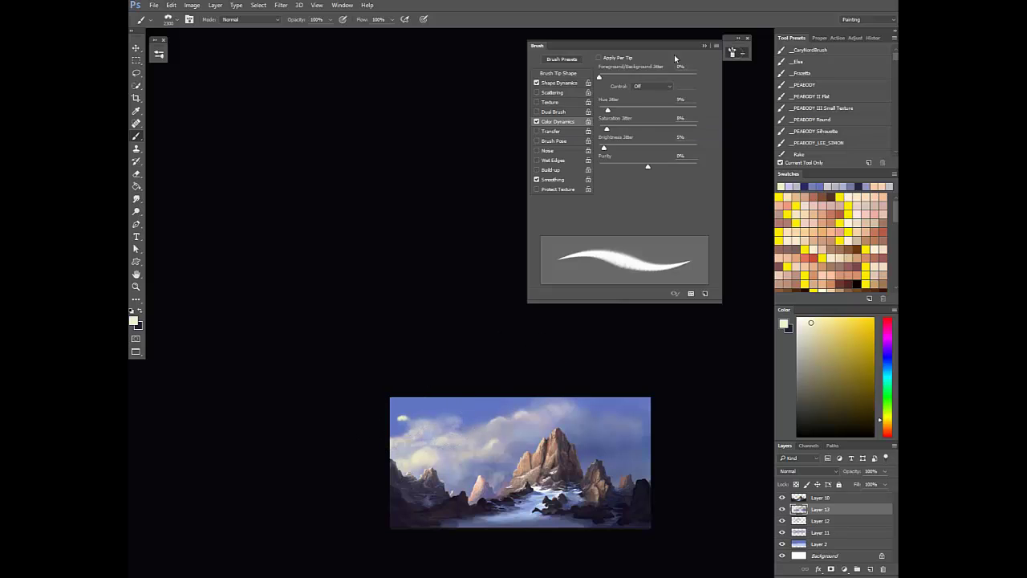
click(564, 85)
drag(600, 140, 696, 140)
click(736, 53)
key(ctrl+z)
click(401, 417)
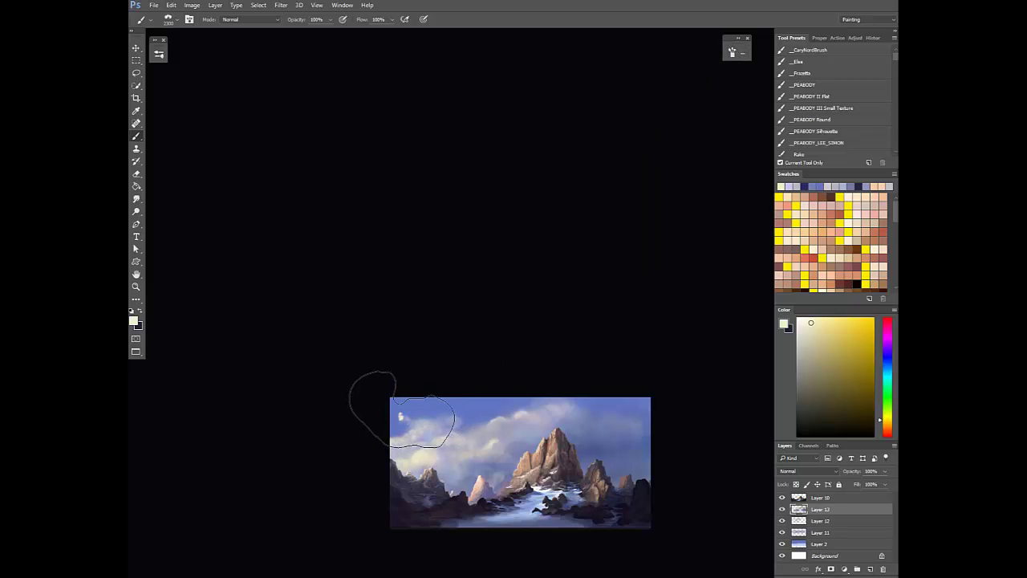
Reduce the brush size, set its opacity to 33%, and build ragged pale yellow puffs on the upper-left cloud
key([)
key([)
key([)
key([)
key([)
key([)
key(3)
key(3)
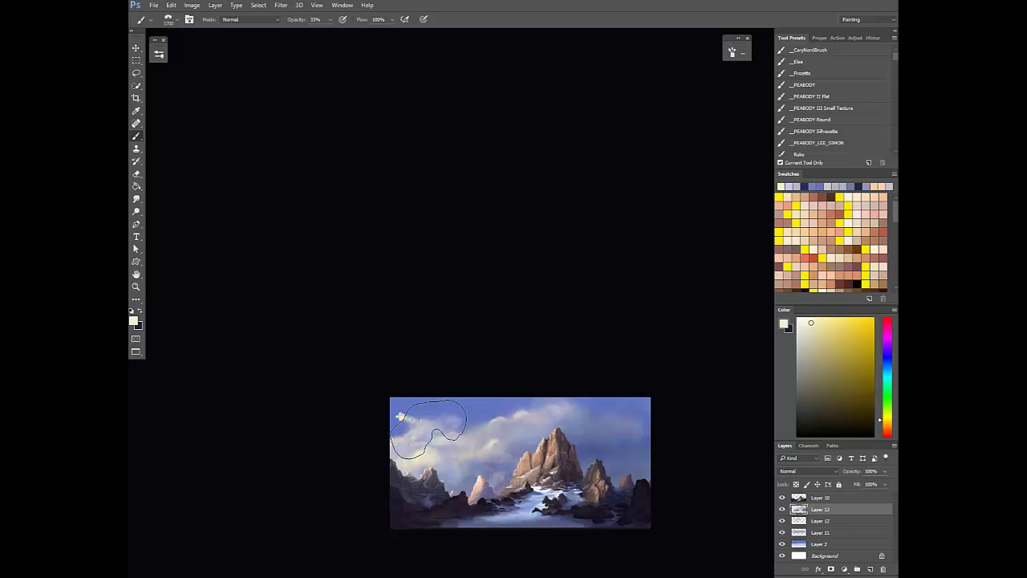
Flip the canvas and erase into the outer edge of the pale yellow cloud to refine its shape
key(ctrl+shift+h)
drag(465, 435, 447, 441)
key(e)
drag(629, 417, 602, 430)
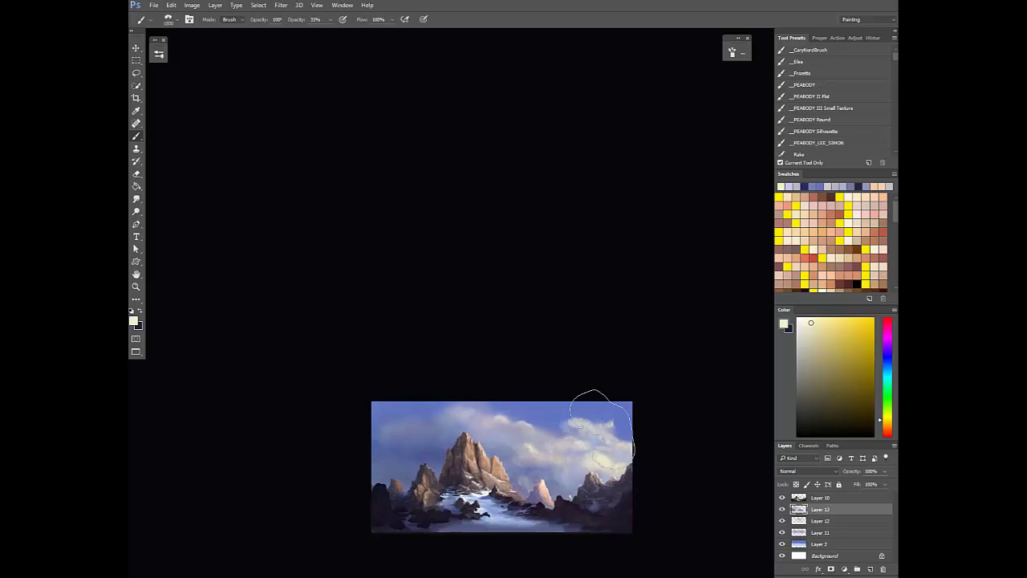
key(b)
Paint pale yellow puffs between the far-left cloud and the main peak at 30% opacity, checking the composition with canvas flips
key(ctrl+shift+h)
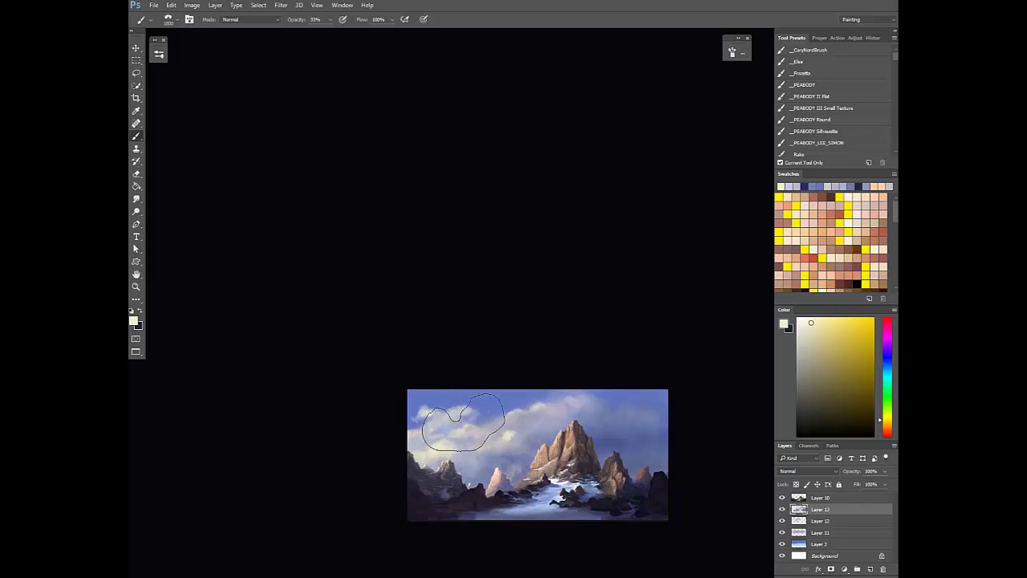
key(3)
drag(511, 425, 508, 420)
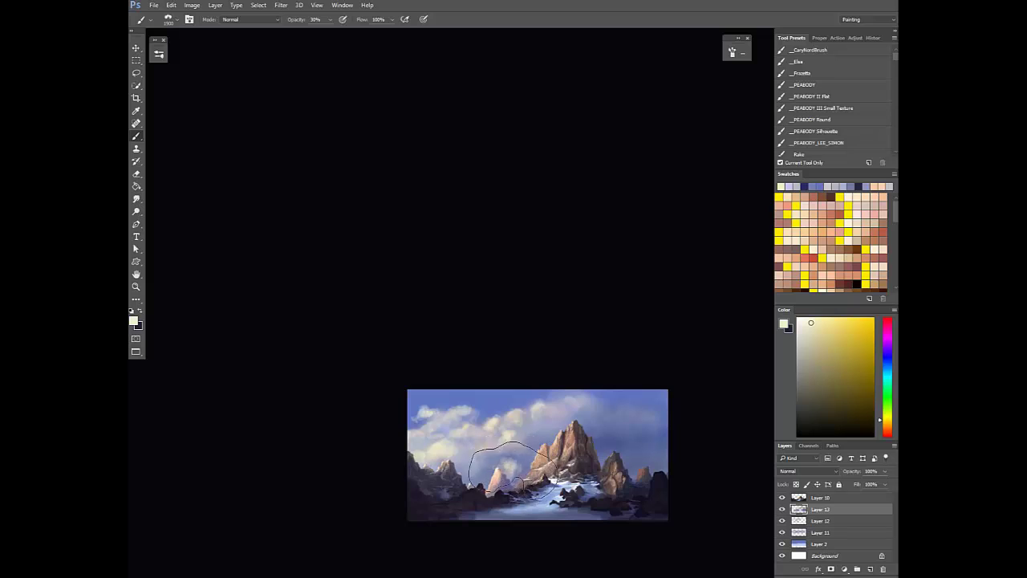
key(ctrl+shift+h)
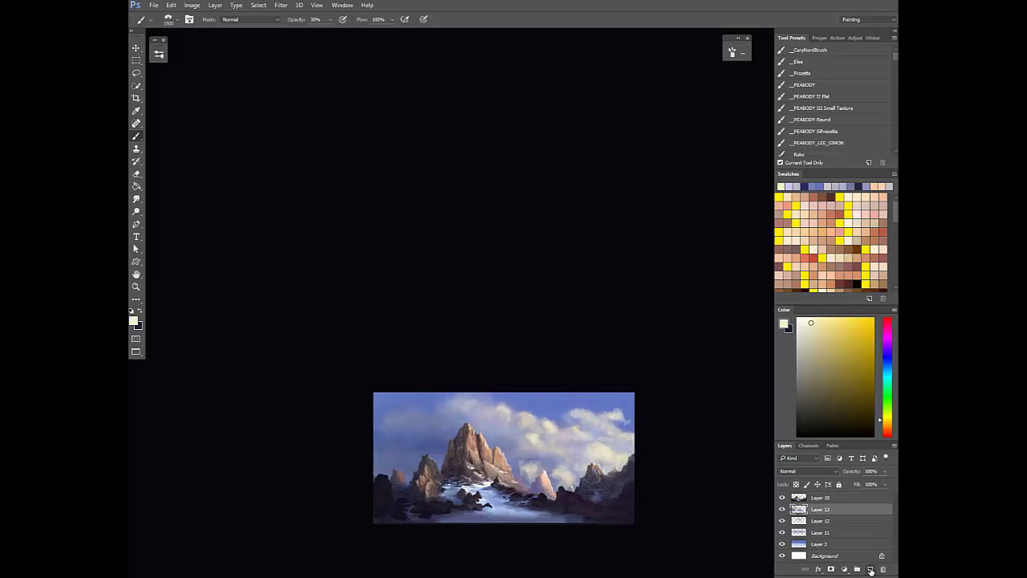
Add a new layer and brush highlights onto the clouds in Overlay mode, raising opacity to 100% with a smaller near-white brush
click(871, 569)
click(249, 19)
click(254, 131)
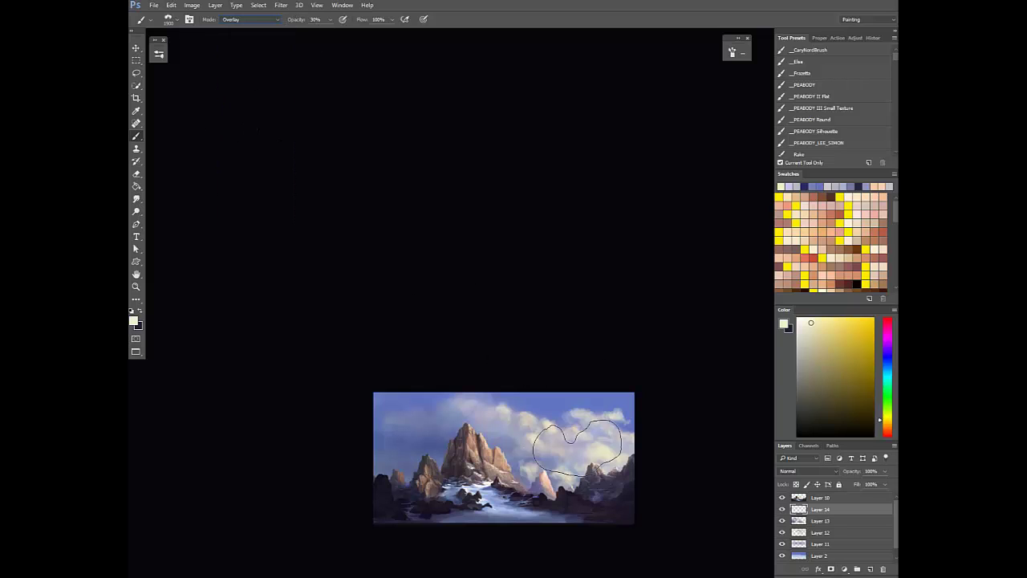
drag(568, 445, 567, 434)
key(0)
key(bracketleft)
key(bracketleft)
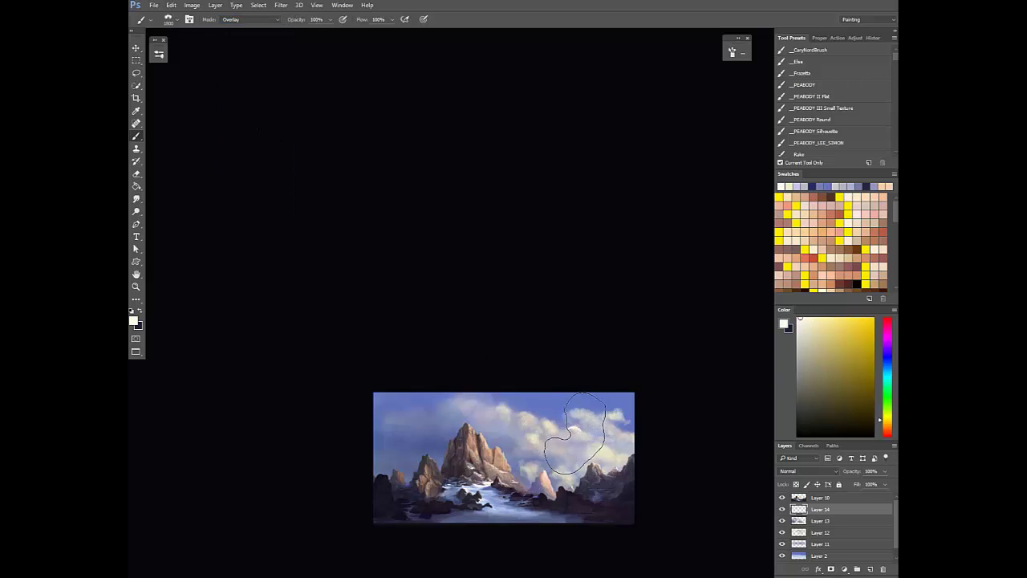
Switch to the _0 brush preset, flip the canvas back, and paint near-white highlights on the left and central cloud tops
scroll(813, 101, down, 3)
click(795, 128)
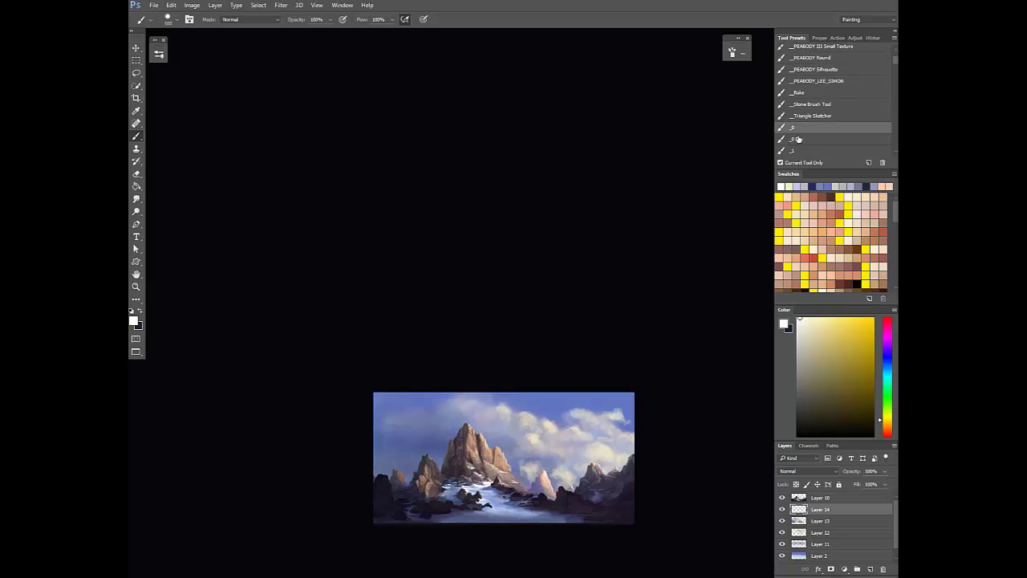
key(F2)
scroll(440, 449, up, 9)
drag(408, 454, 454, 451)
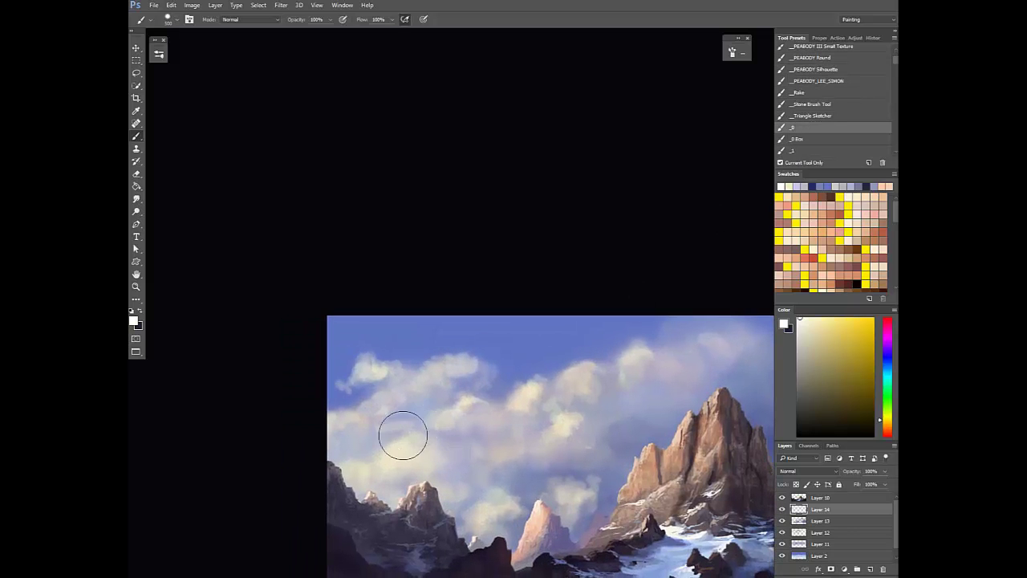
key(bracketright)
key(bracketright)
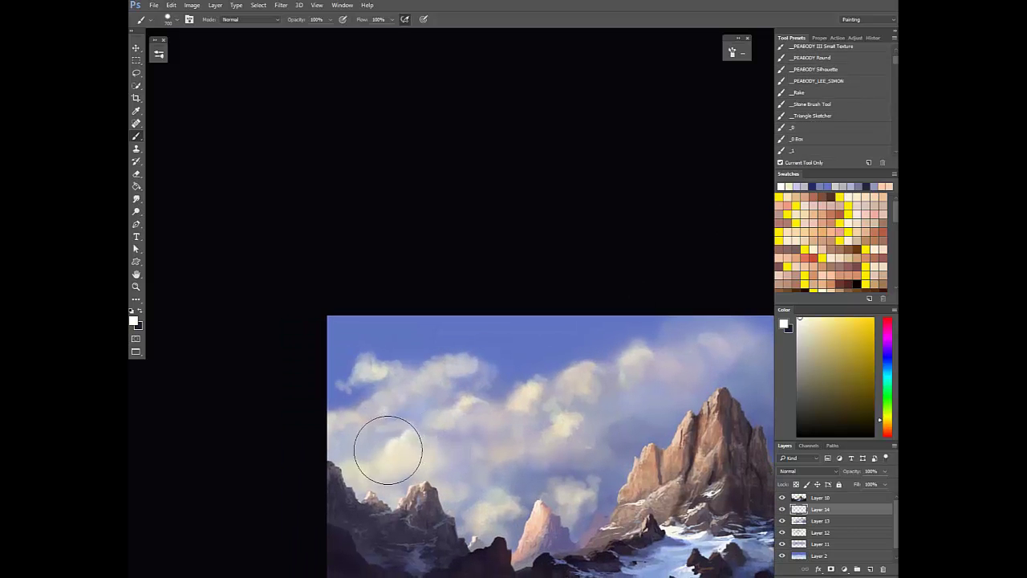
mouse_move(383, 427)
mouse_down()
mouse_move(362, 406)
mouse_move(363, 357)
mouse_move(367, 367)
mouse_up()
scroll(363, 382, down, 1)
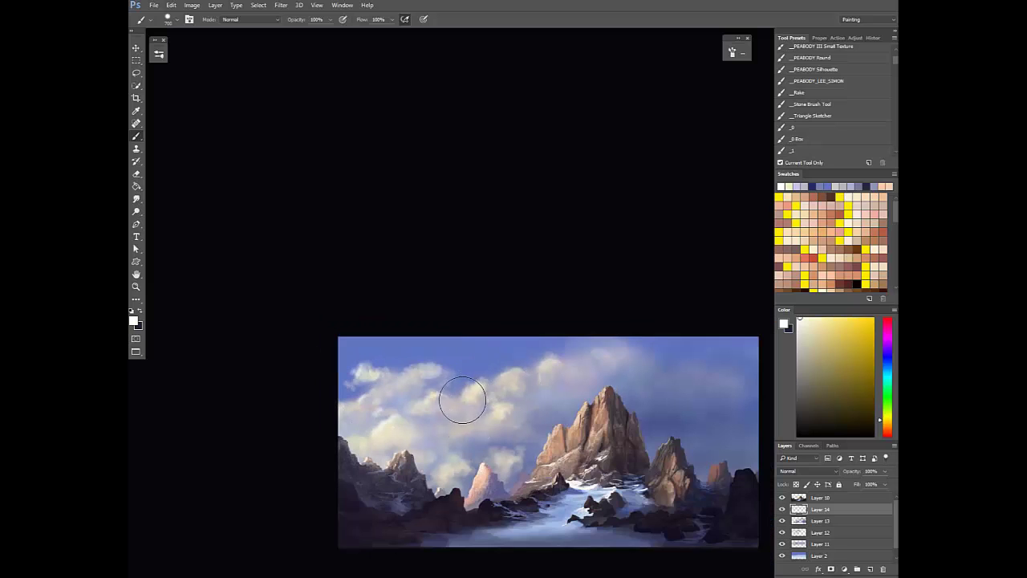
drag(462, 400, 488, 360)
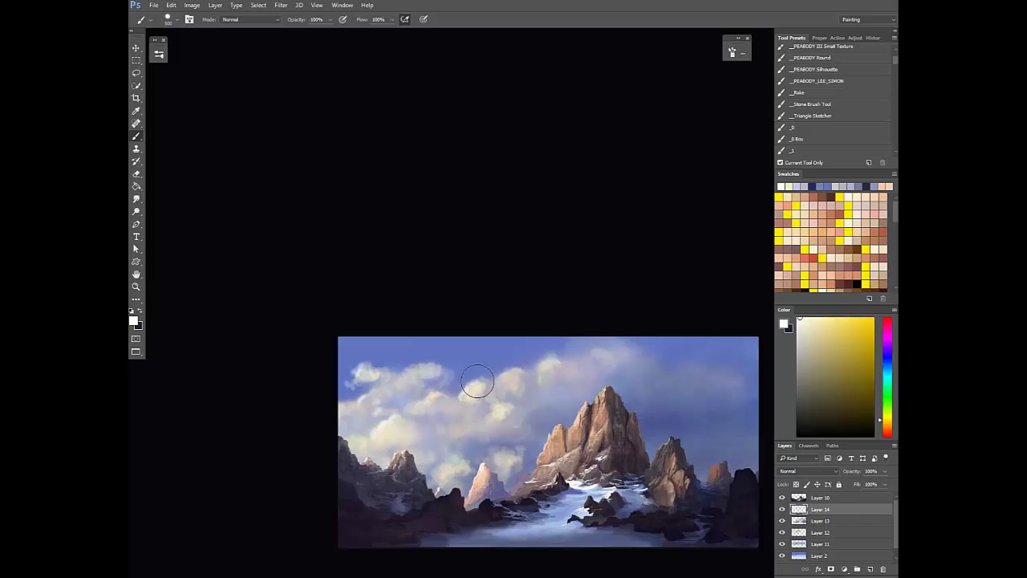
Shade the undersides of the left clouds with sampled greys, using a larger brush at 70% flow
alt+click(427, 463)
key(7)
key(bracketright)
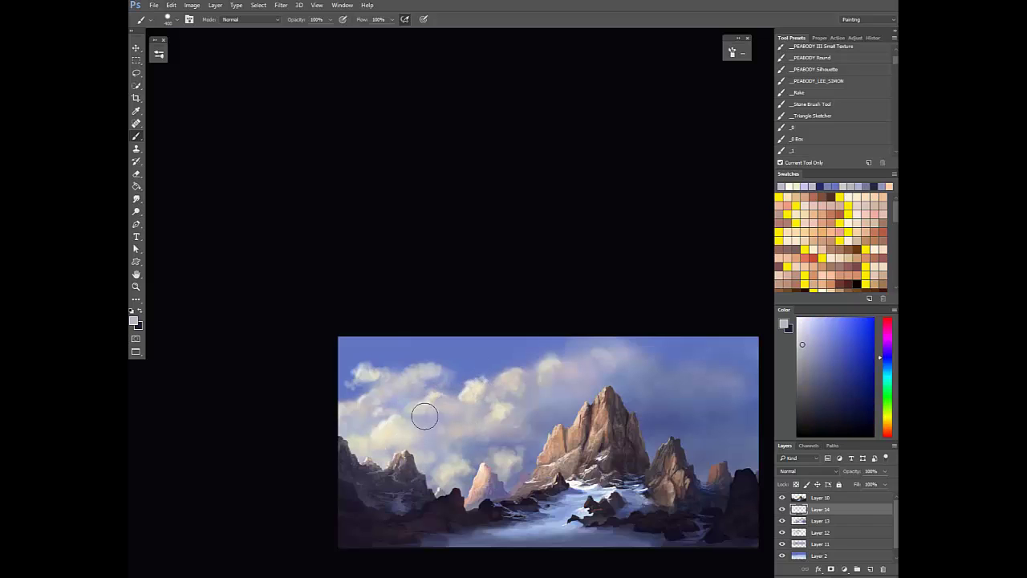
key(bracketright)
key(bracketright)
key(bracketright)
key(bracketright)
alt+click(429, 447)
mouse_move(417, 451)
mouse_down()
mouse_move(426, 441)
mouse_move(393, 435)
mouse_up()
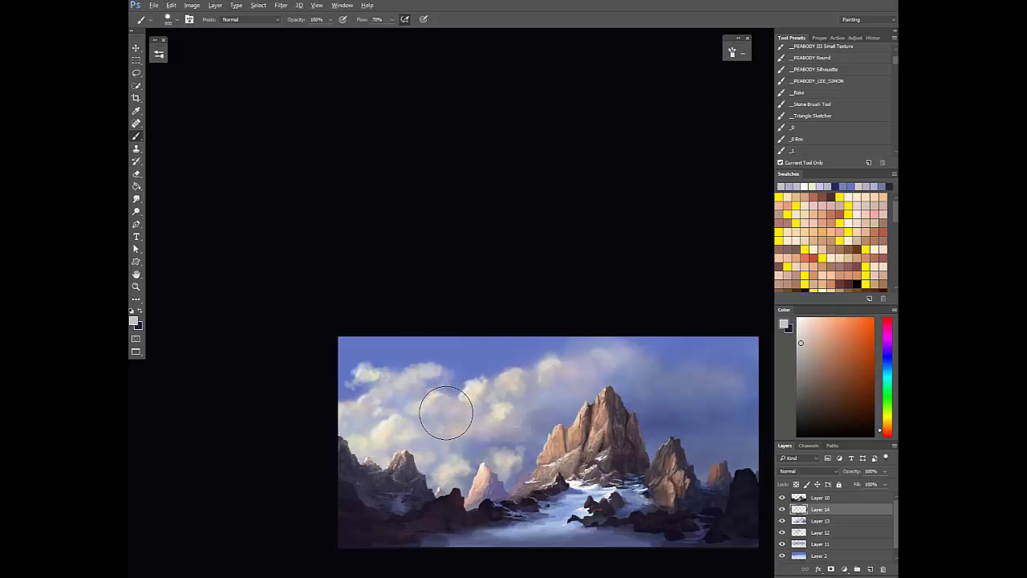
alt+click(473, 390)
Flip the canvas and soften the cloud shadows with sampled lavender blue, using a larger brush at 30% flow
key(ctrl+shift+h)
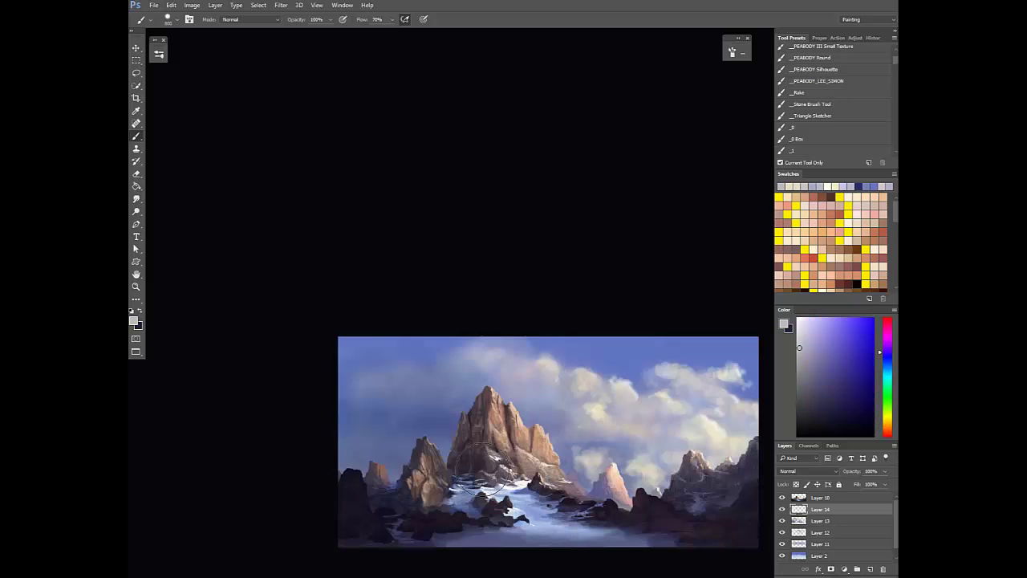
drag(642, 377, 586, 374)
alt+click(612, 372)
alt+click(614, 373)
key(bracketright)
key(bracketright)
key(3)
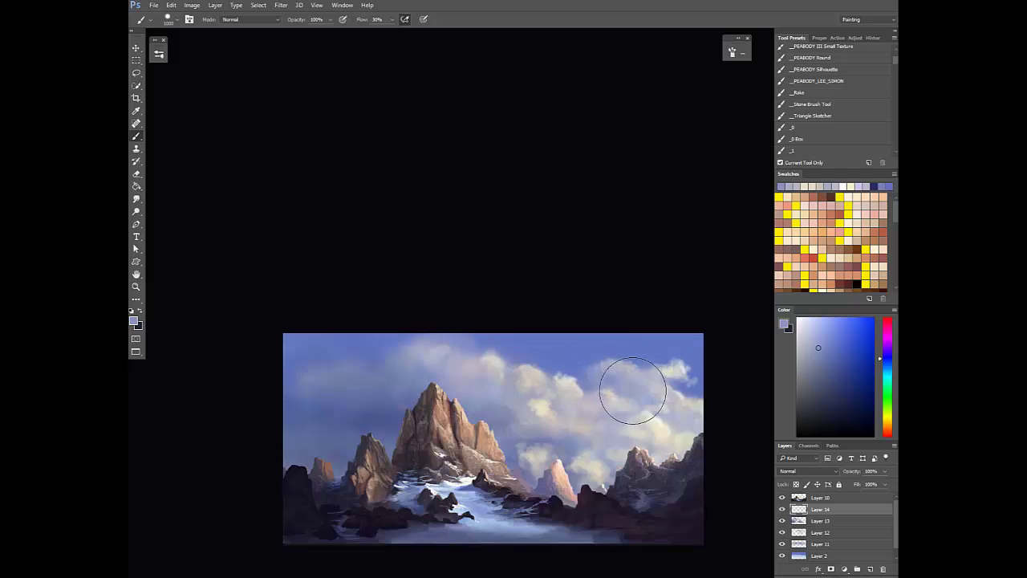
drag(669, 430, 594, 473)
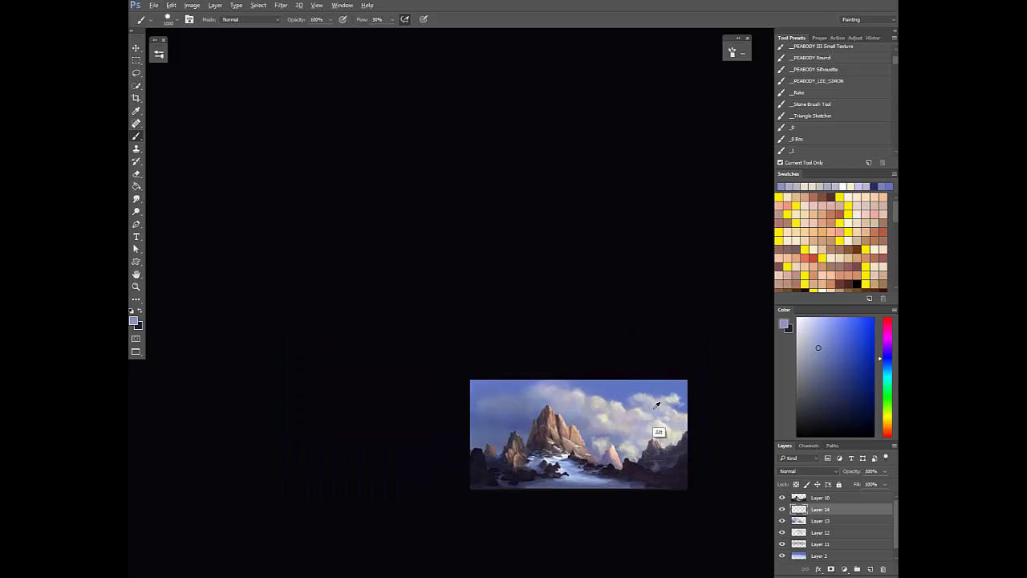
click(666, 406)
Flip the canvas back and refine the far-left cloud edge with sampled lavender and light grey, raising the flow to 100%
key(ctrl+shift+h)
drag(667, 406, 671, 451)
alt+click(503, 459)
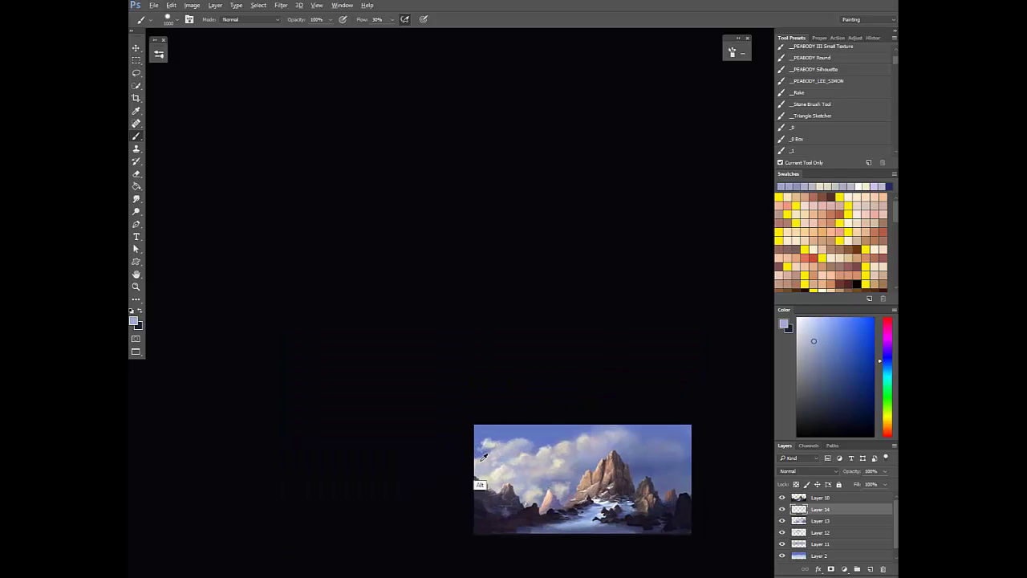
alt+click(484, 456)
key(0)
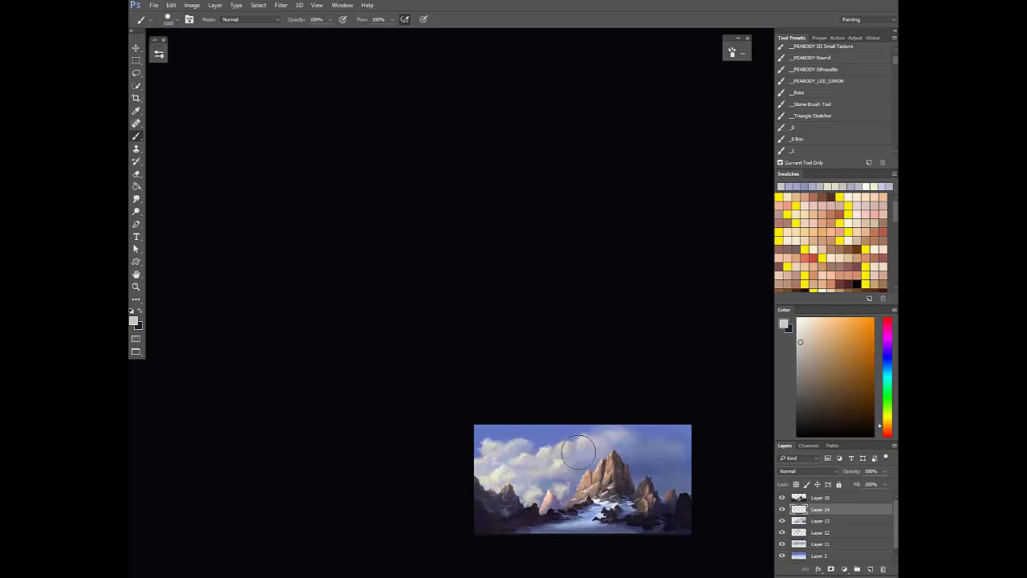
Build up the cloud beside the main peak's left shoulder with sampled greys and near-white, varying the brush flow
alt+click(588, 459)
key(3)
alt+click(586, 448)
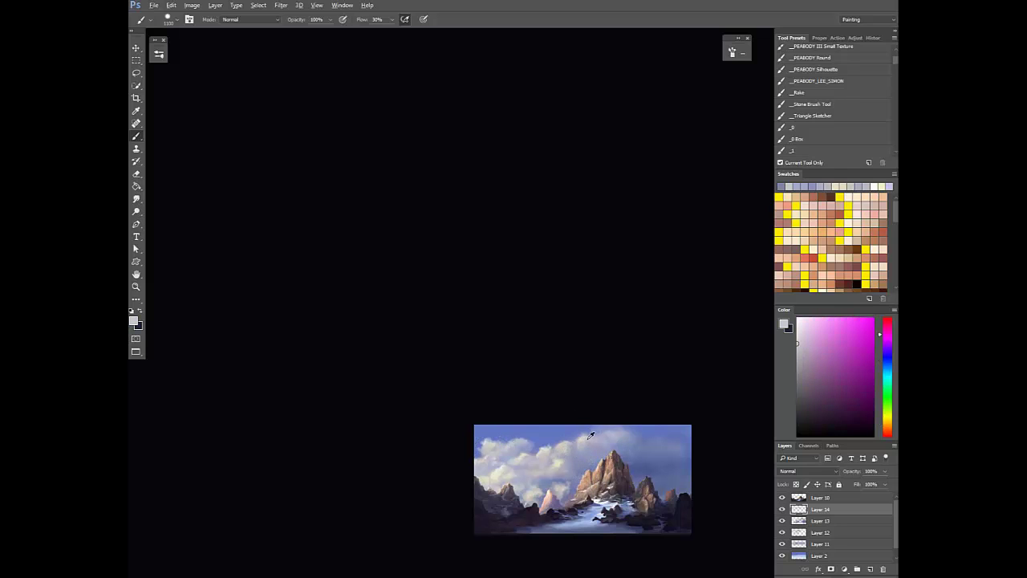
key(7)
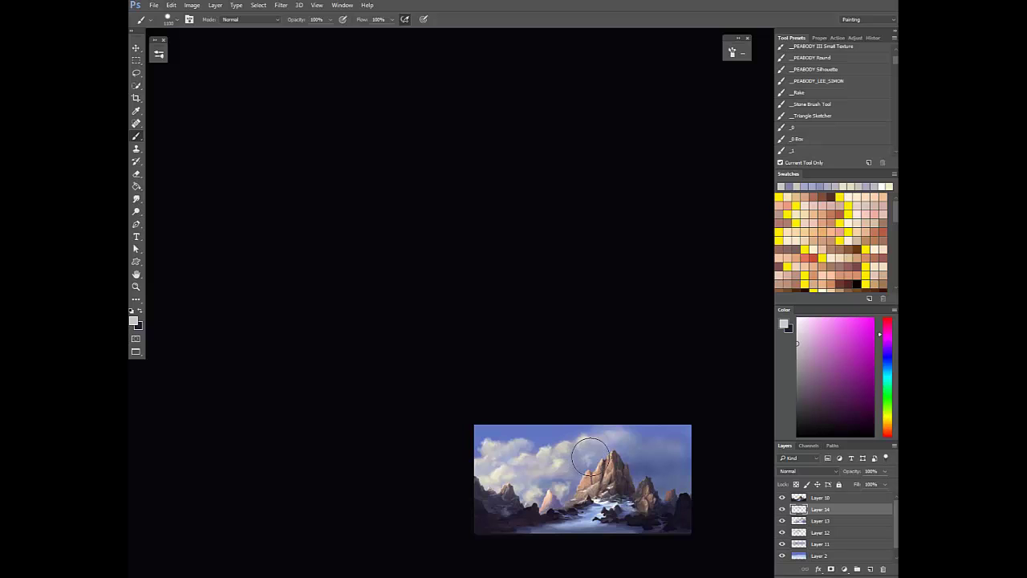
alt+click(588, 455)
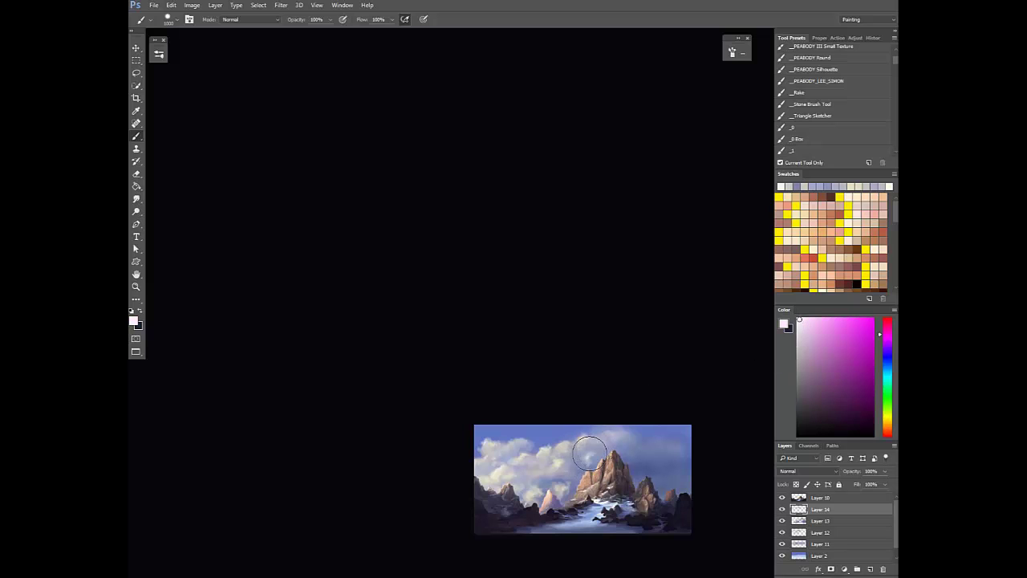
Soften the cloud beside the main peak's left shoulder with sampled lavender greys and blues, enlarging the brush to 1400 and lowering the flow to 10%
alt+click(592, 460)
alt+click(597, 456)
key(bracketright)
key(bracketright)
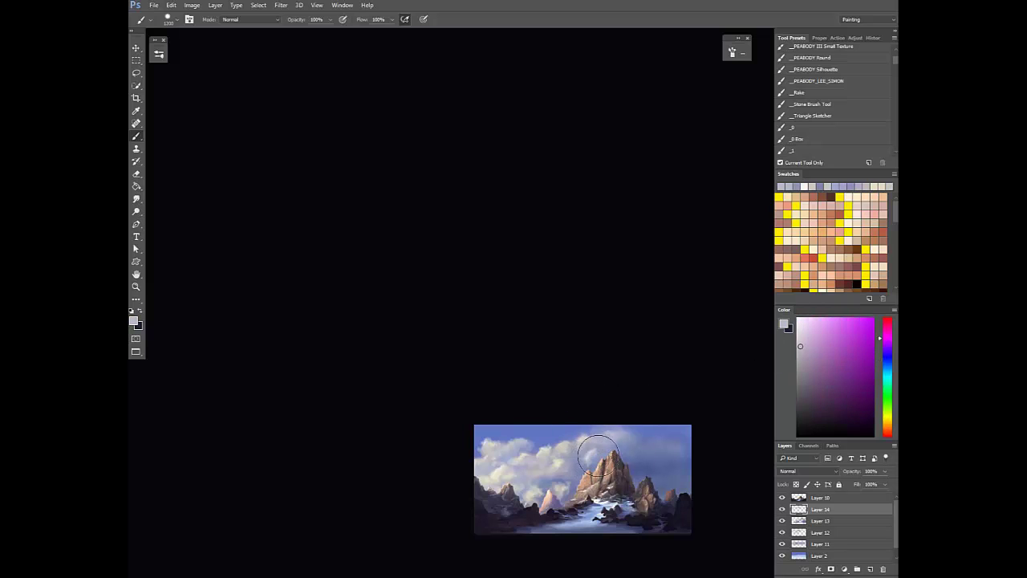
alt+click(572, 476)
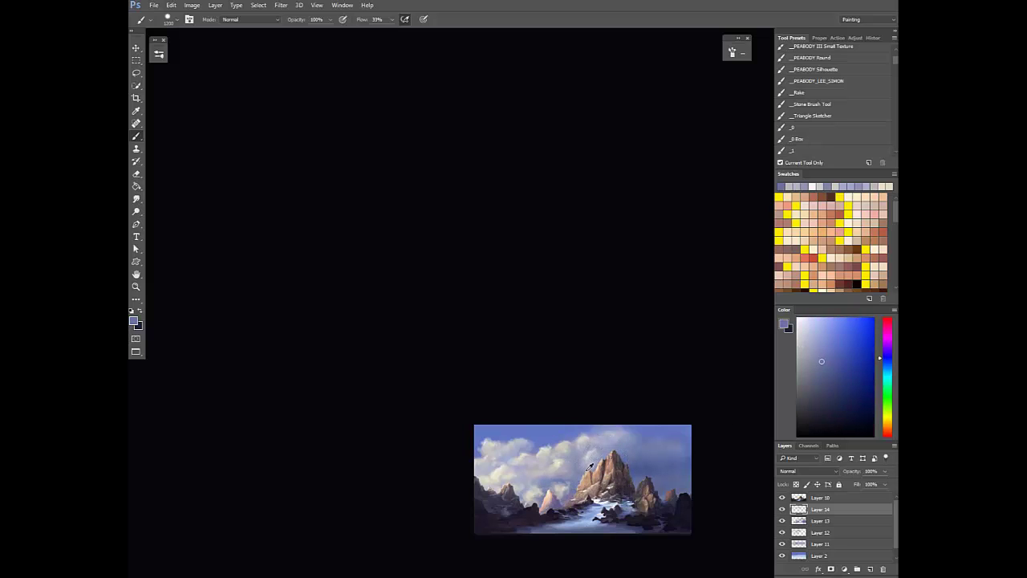
key(1)
key(bracketright)
key(bracketright)
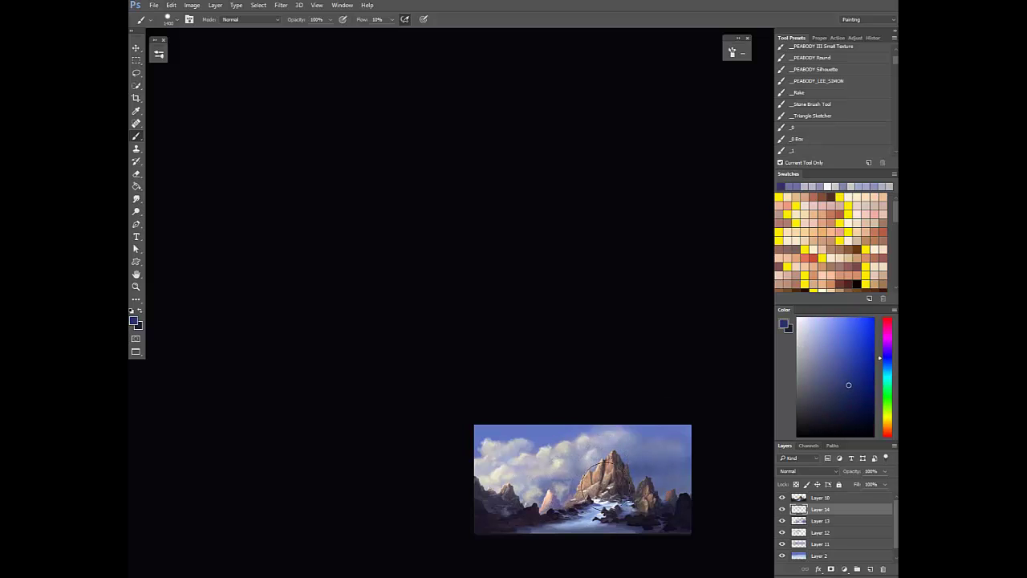
Flip the canvas horizontally and deepen the sky behind the small side rocks with dark blue, using a 1700 brush and raising the flow to 73%
key(ctrl+shift+h)
key(bracketright)
key(bracketright)
key(bracketright)
drag(535, 497, 483, 487)
key(7)
key(3)
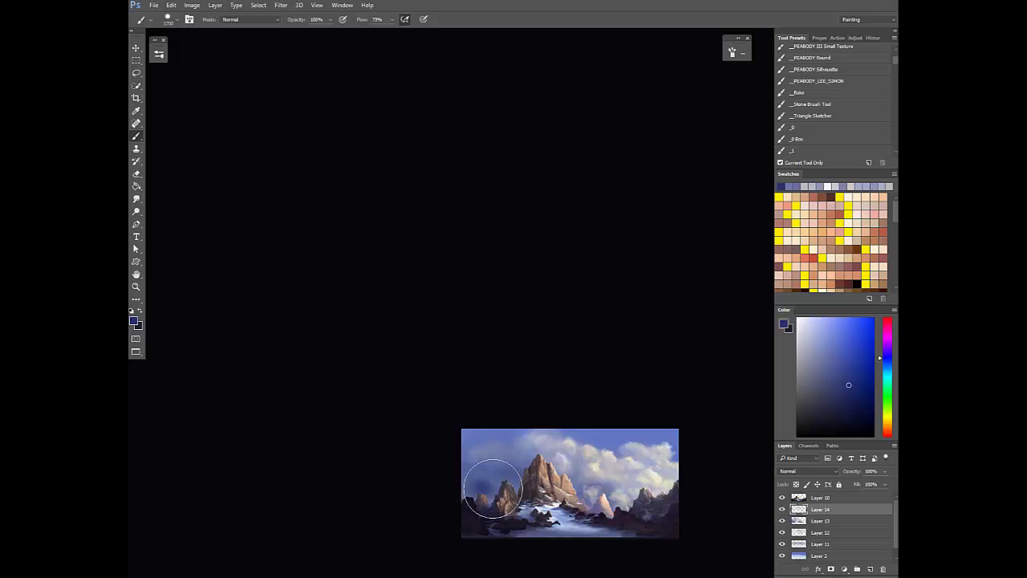
Blend the dark haze around the small side rocks with sampled mid blues at 30–33% flow, and flip the canvas back to continue beside the peak
alt+click(500, 486)
key(3)
key(0)
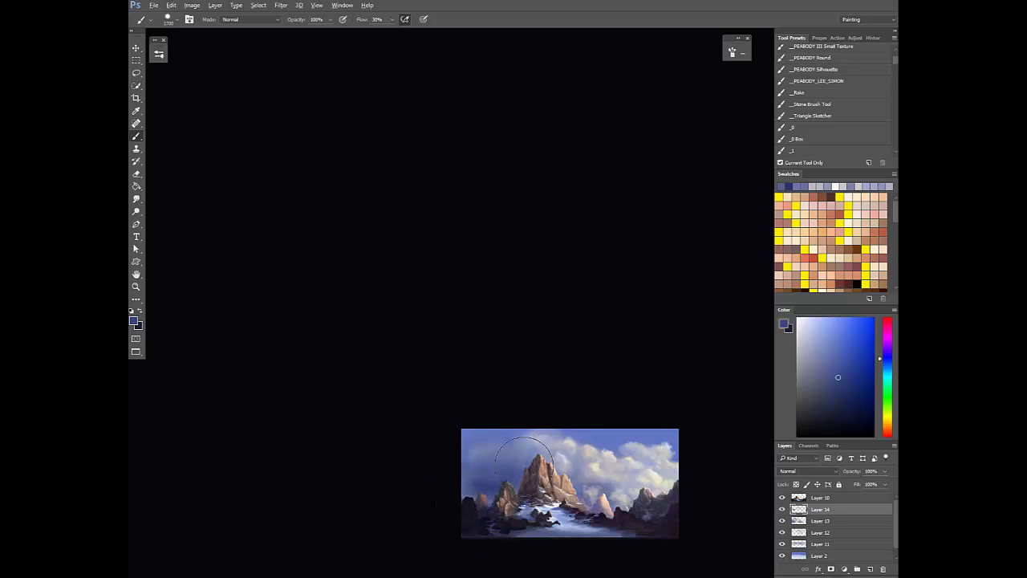
key(3)
key(3)
alt+click(489, 497)
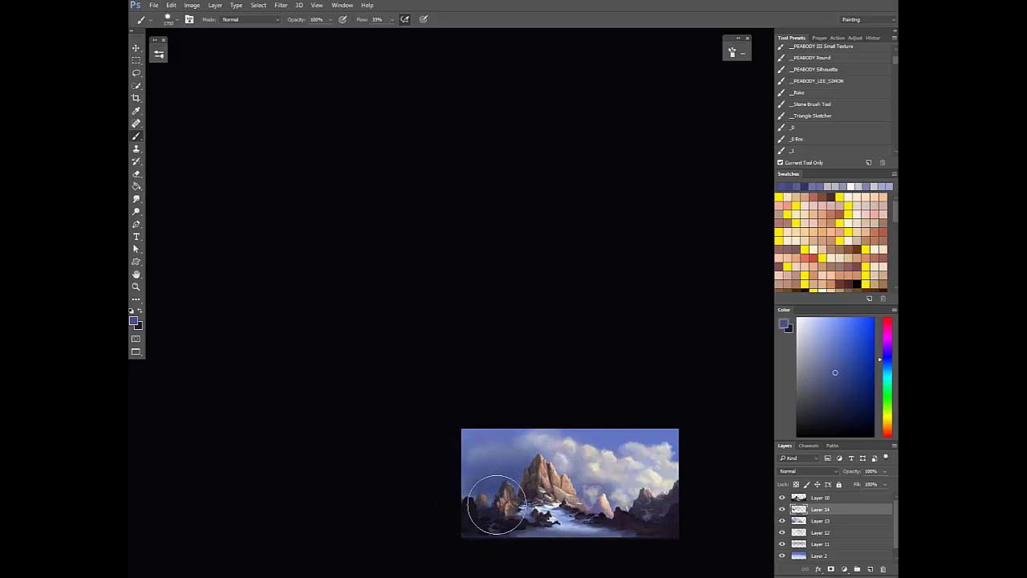
key(ctrl+shift+h)
drag(528, 466, 511, 482)
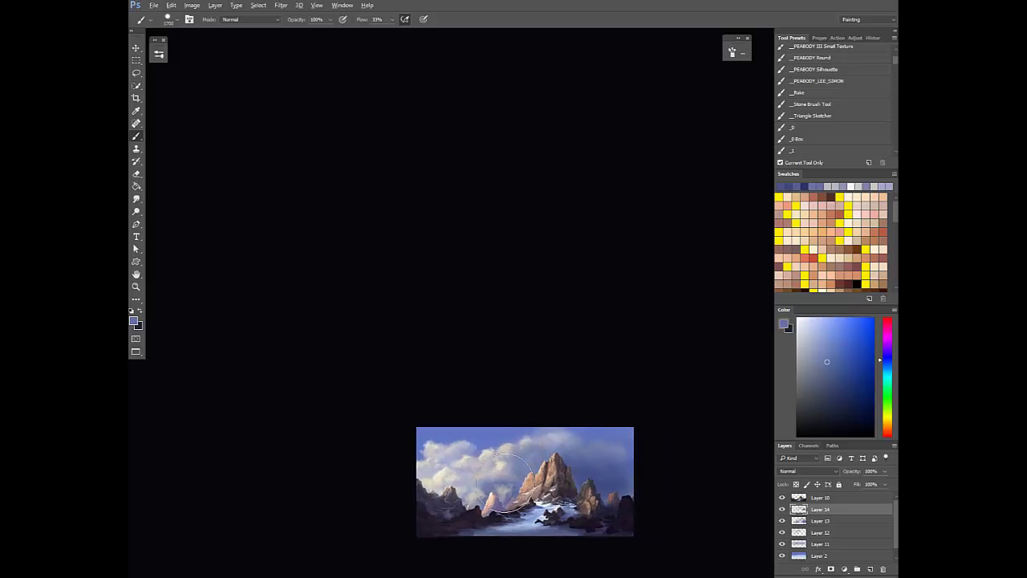
Paint soft clouds across the right side of the sky with sampled cloud grey and sky blue at 100% flow
alt+click(504, 472)
key(0)
key(bracketleft)
key(bracketleft)
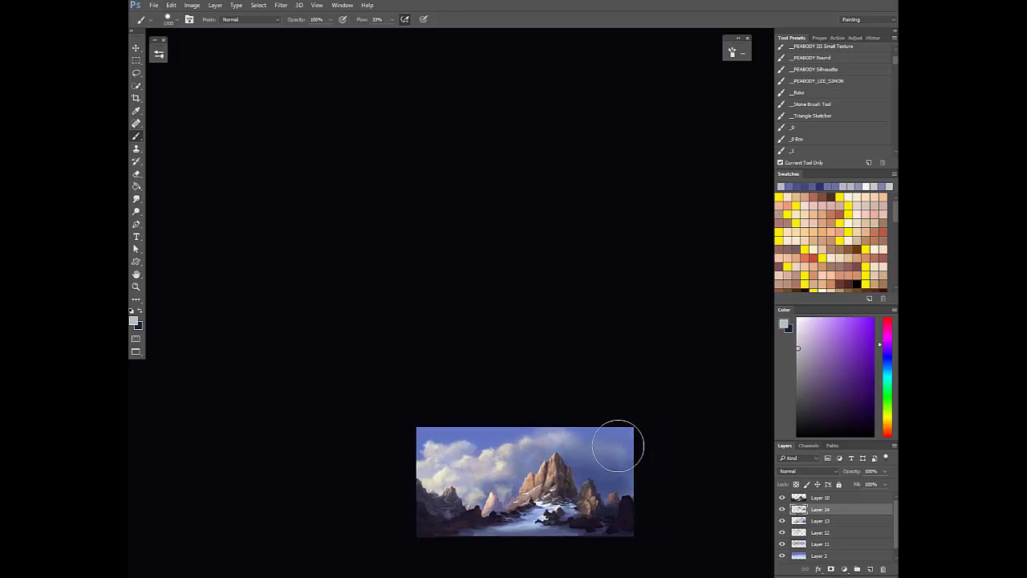
drag(615, 444, 621, 441)
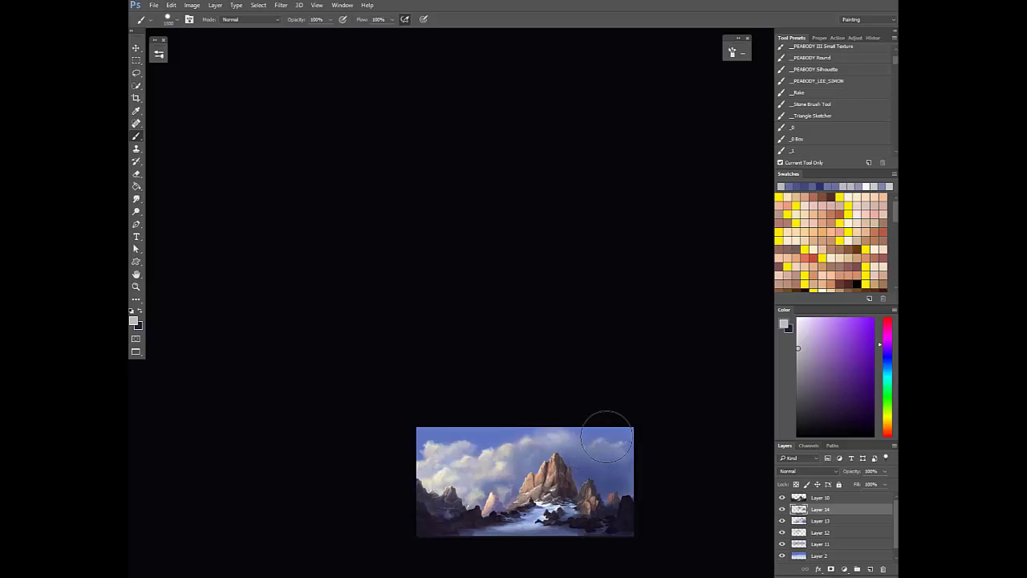
alt+click(586, 428)
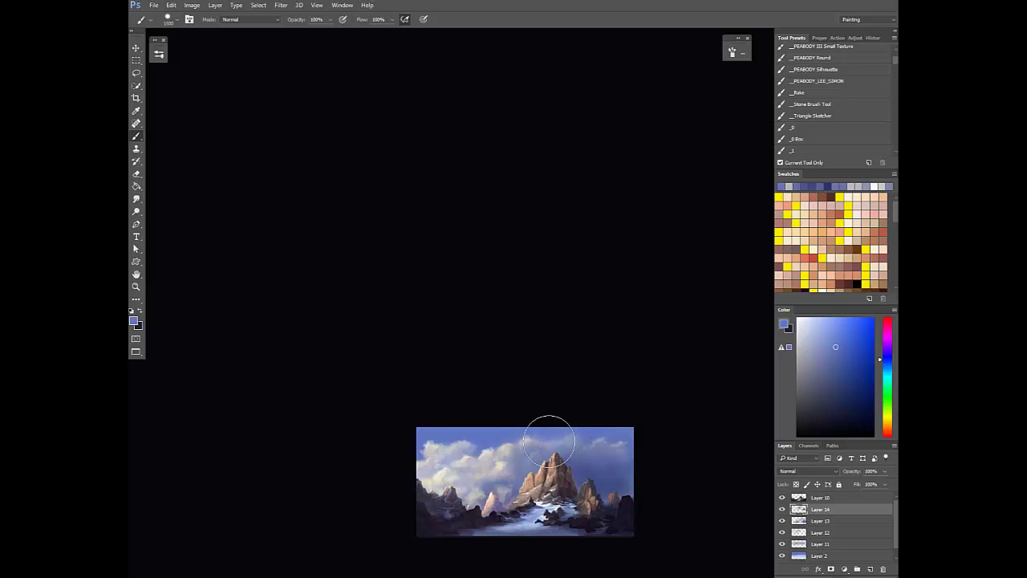
alt+click(572, 435)
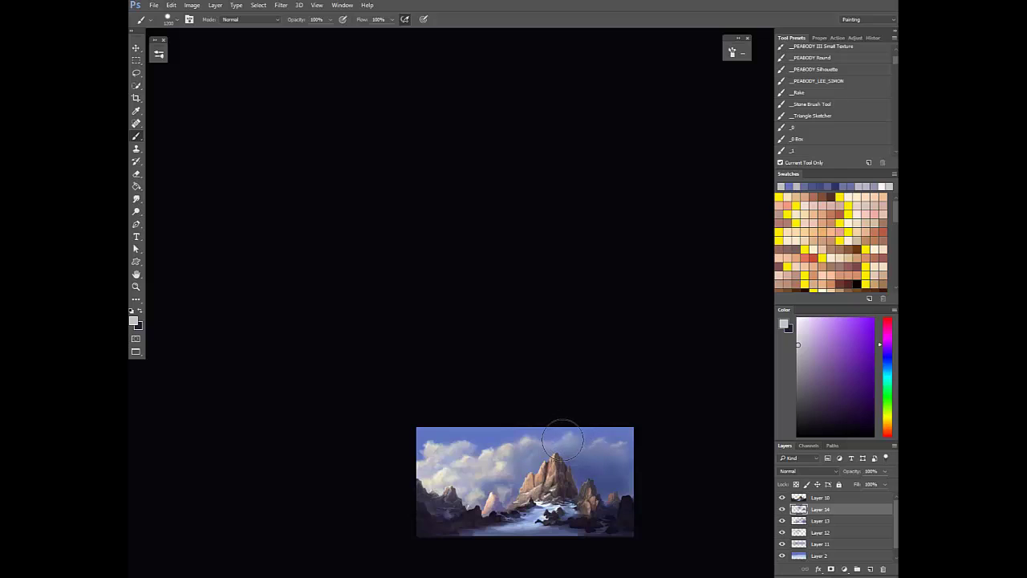
Mirror the canvas and extend the soft grey clouds behind the main peak with a larger brush at 30% flow
key(ctrl+shift+h)
key(3)
key(])
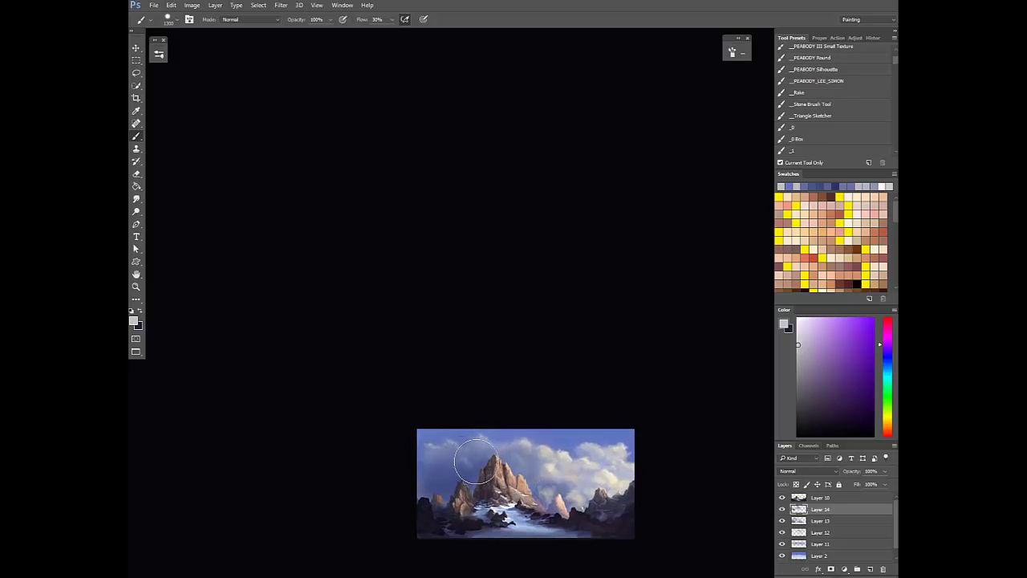
click(522, 438)
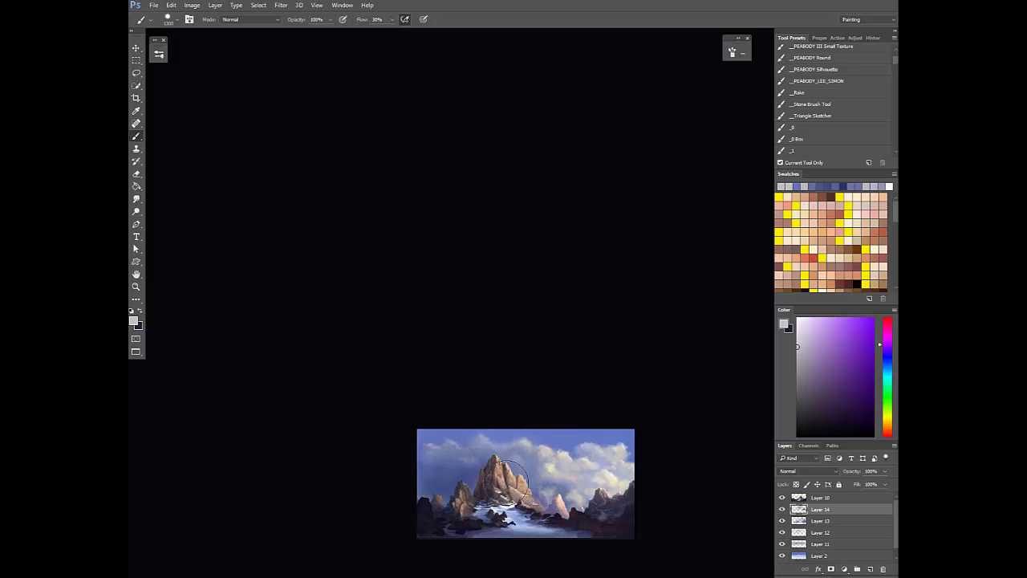
Flip the canvas back and blend the left clouds with sampled off-white and muted blue-grey, ending at 30% flow
key(ctrl+shift+h)
key(shift+0)
alt+click(493, 464)
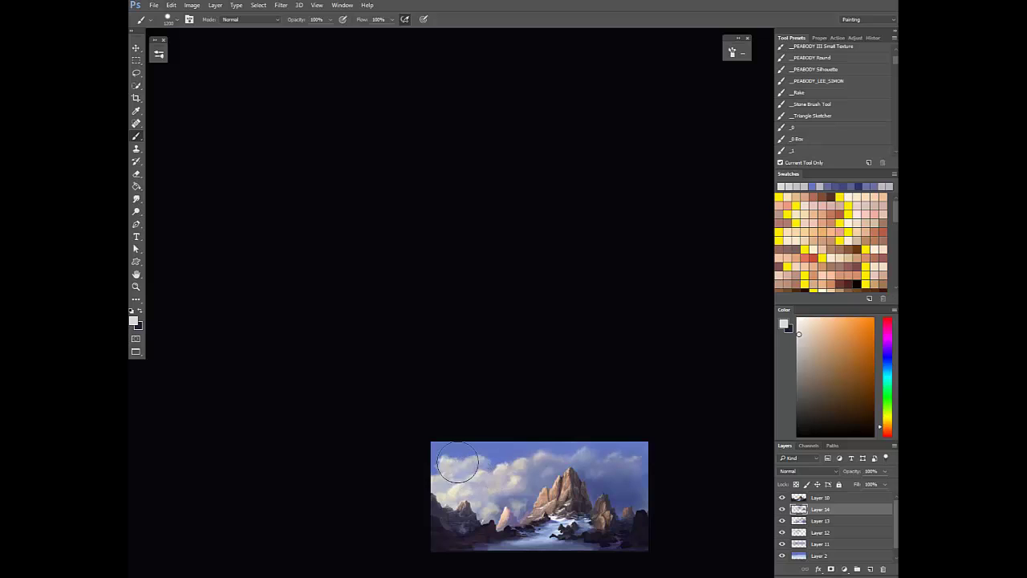
alt+click(503, 536)
key(3)
click(479, 520)
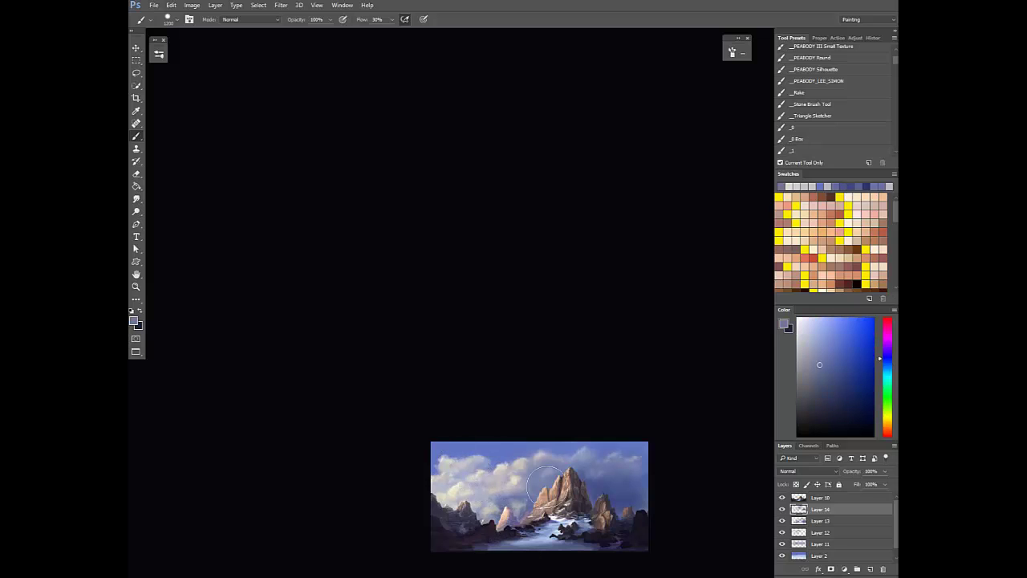
Add a new layer above Layer 14 and move it to the top, above the dark foreground rocks layer
drag(643, 484, 584, 482)
drag(584, 483, 546, 449)
alt+click(552, 489)
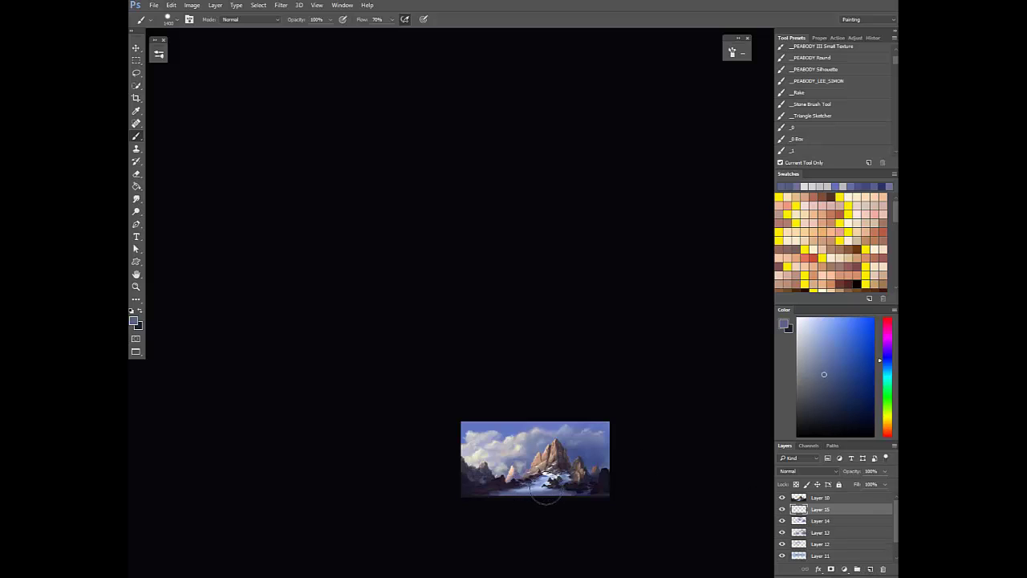
scroll(545, 490, up, 2)
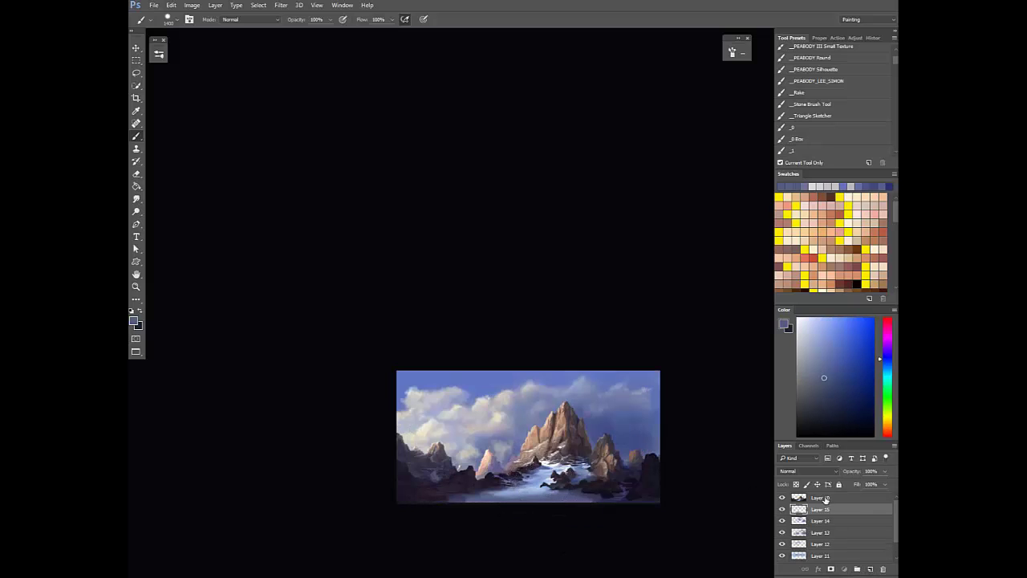
drag(826, 499, 828, 492)
Glaze the foreground water on Layer 15 with sampled blue-grey at 30% flow, mirroring the canvas while blending
key(e)
key(b)
key(3)
alt+click(512, 488)
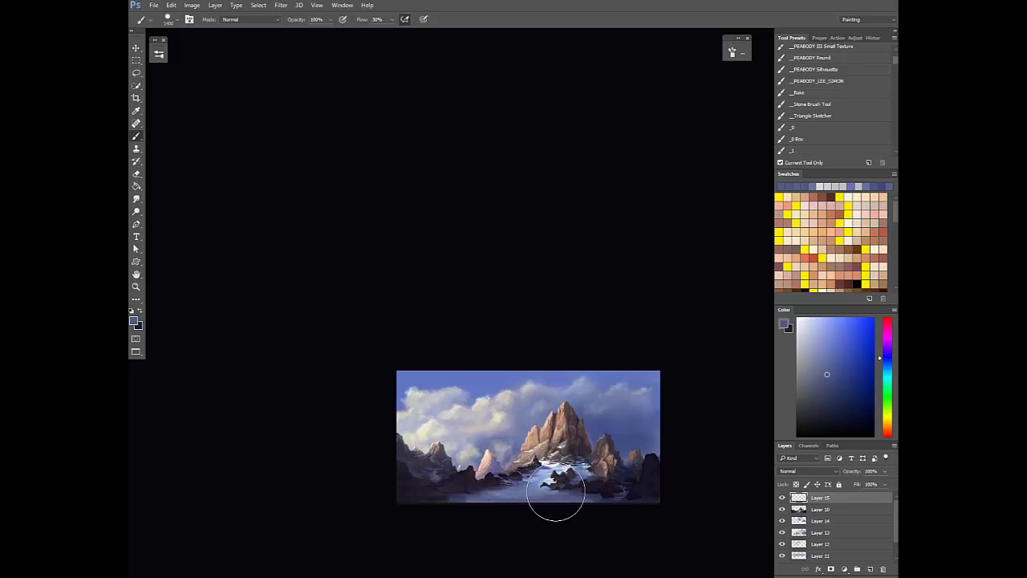
key(ctrl+shift+h)
key(0)
alt+click(522, 488)
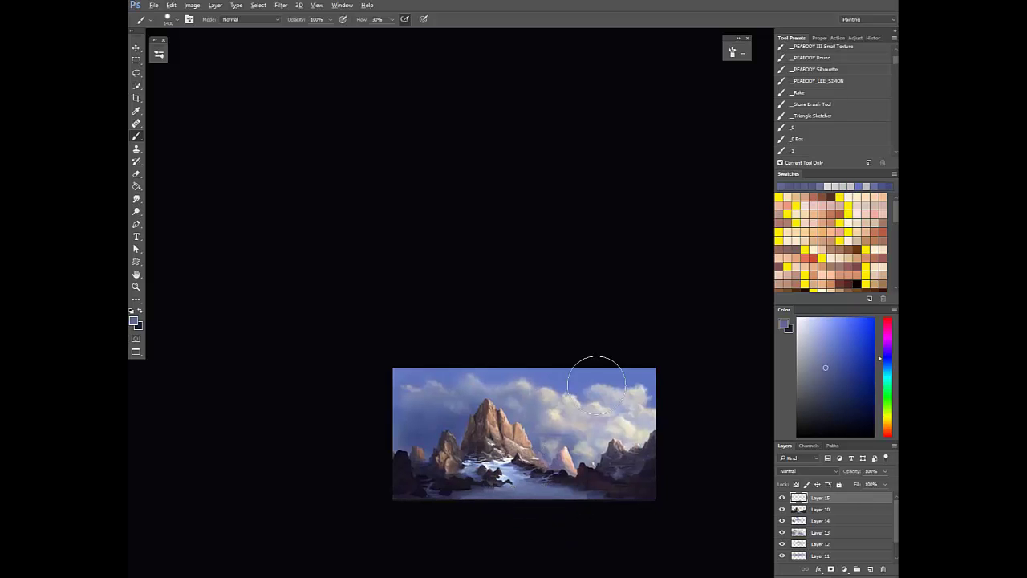
Work darker blue and sampled pale blue reflections into the foreground water below the main peak
click(843, 380)
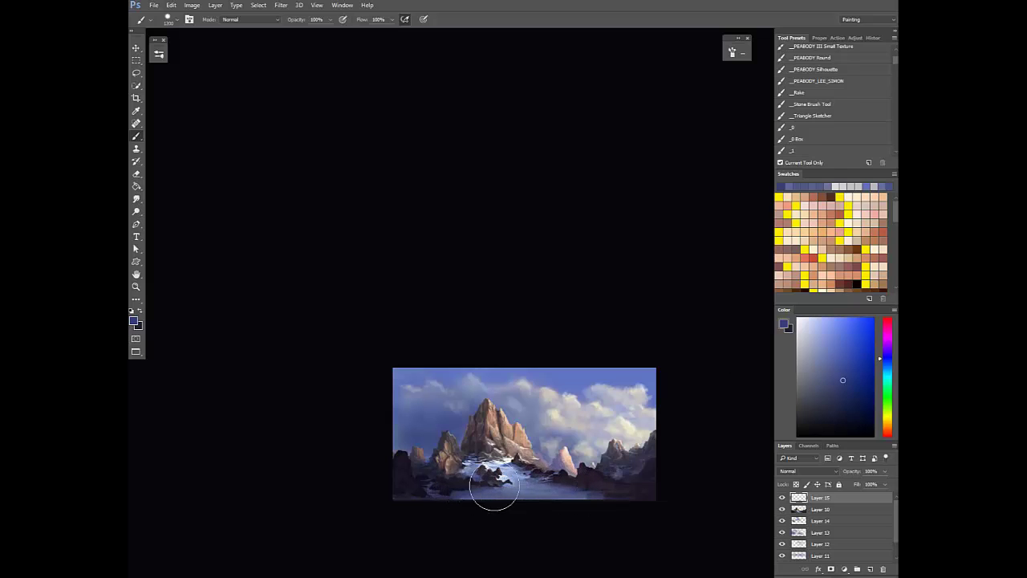
alt+click(546, 489)
alt+click(502, 479)
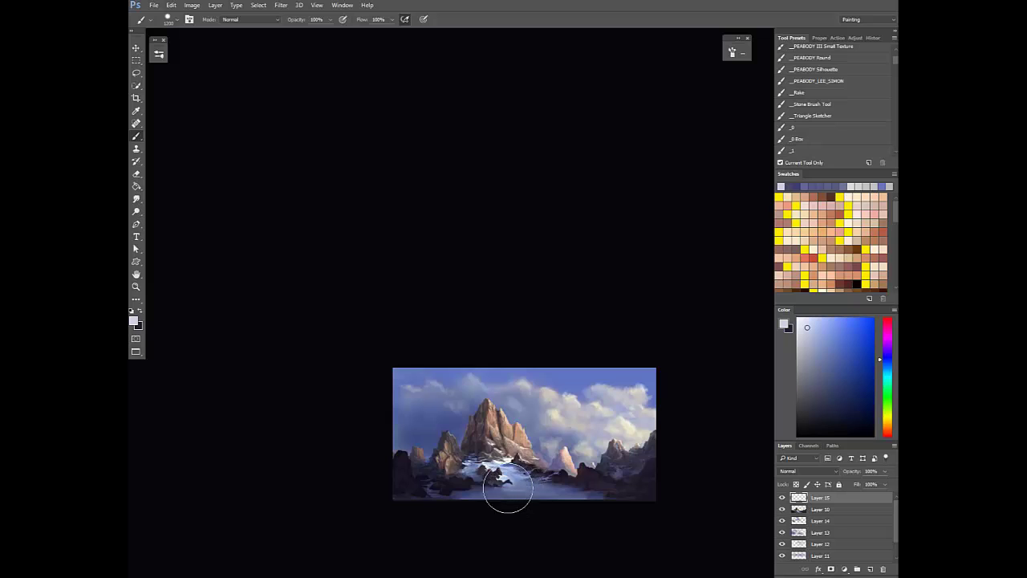
alt+click(474, 500)
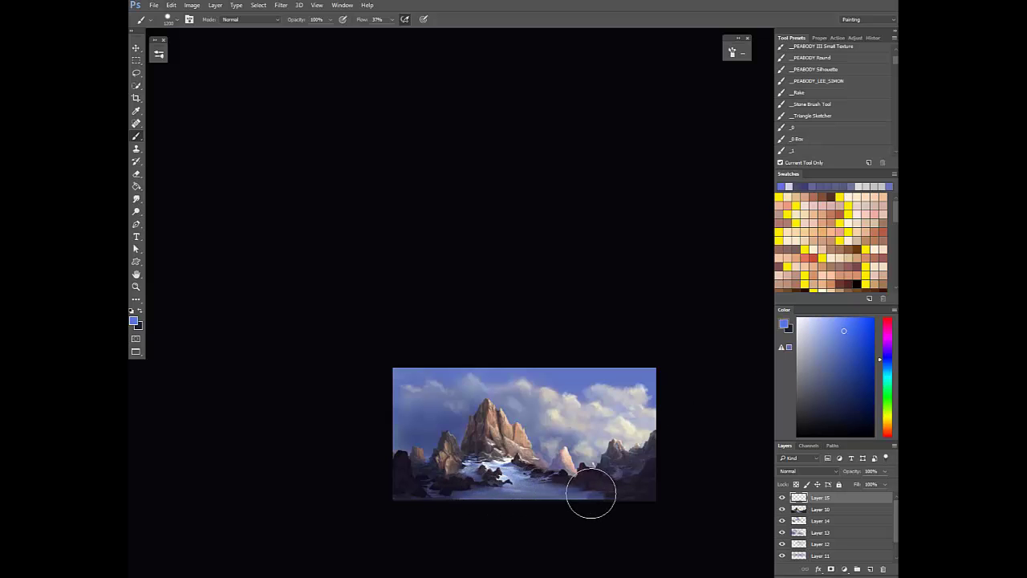
alt+click(501, 479)
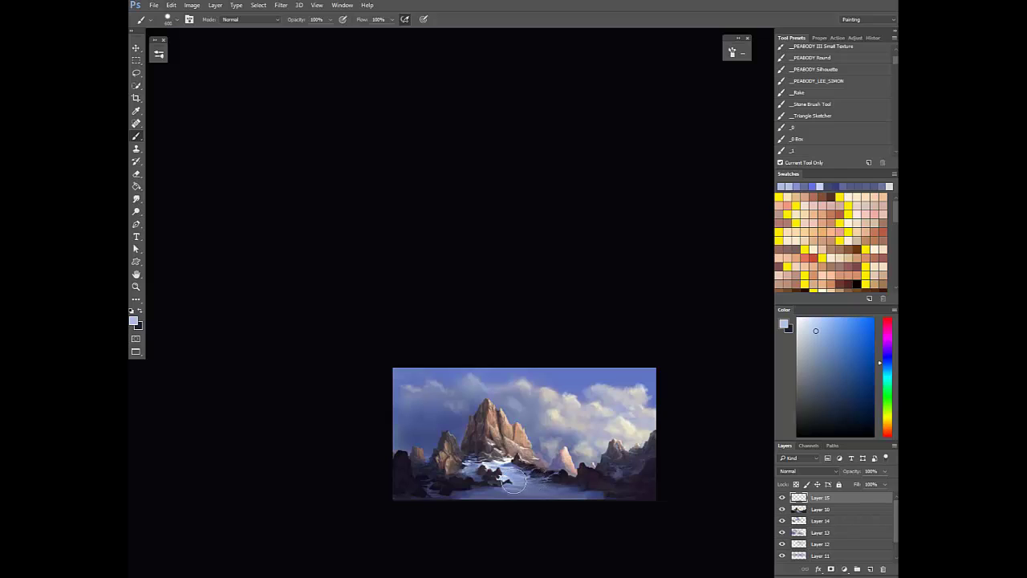
Darken the foreground water and rock edges with sampled dark blues at 30% opacity, mirroring the canvas between passes
key(ctrl+shift+h)
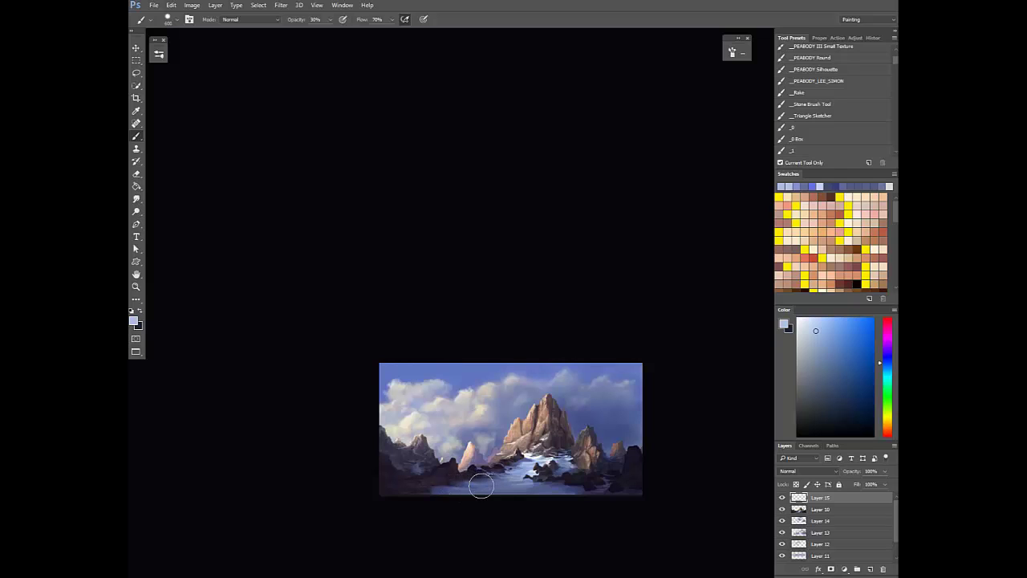
alt+click(565, 488)
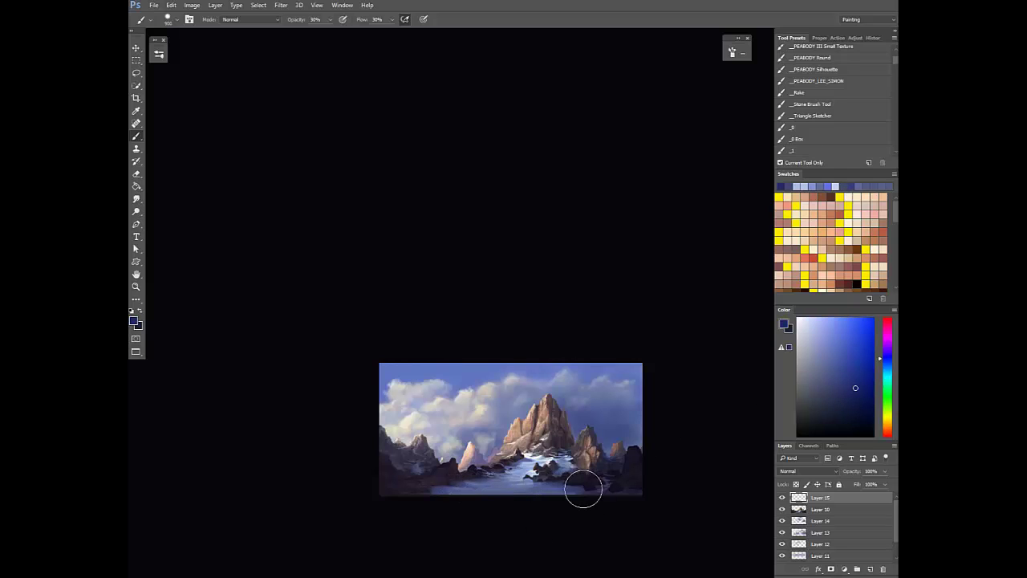
key(shift+0)
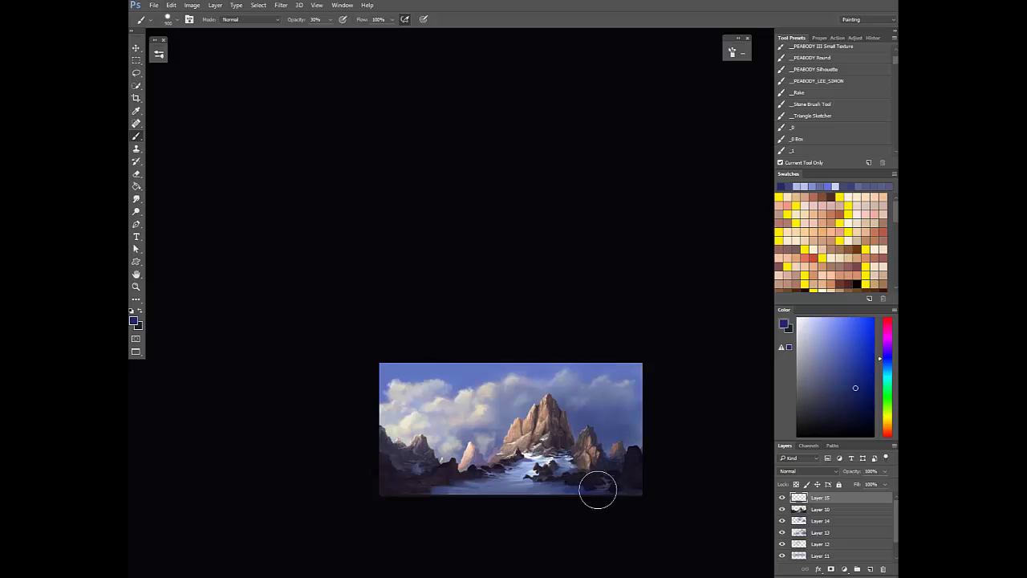
alt+click(425, 482)
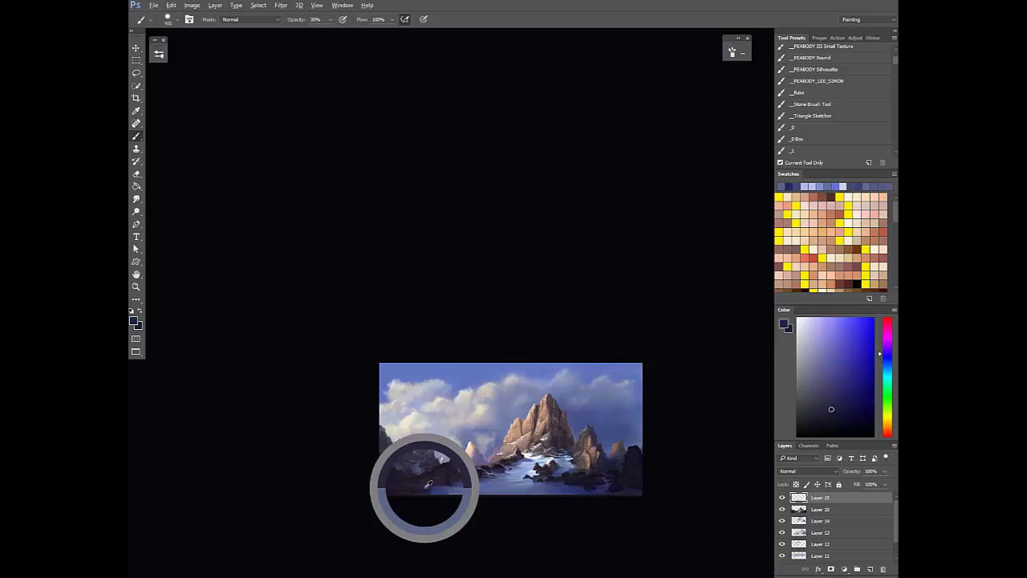
key(ctrl+shift+h)
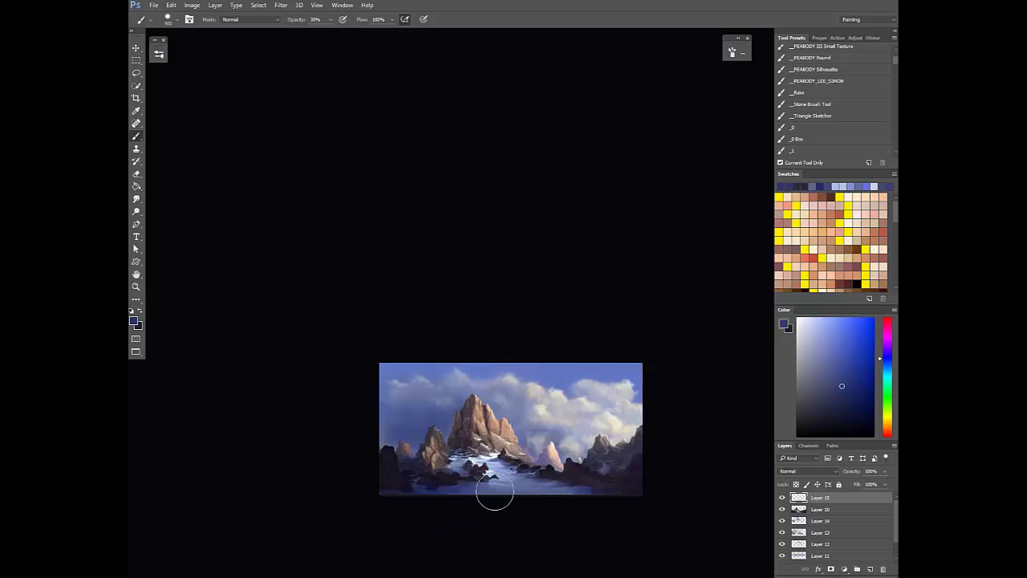
drag(491, 485, 488, 479)
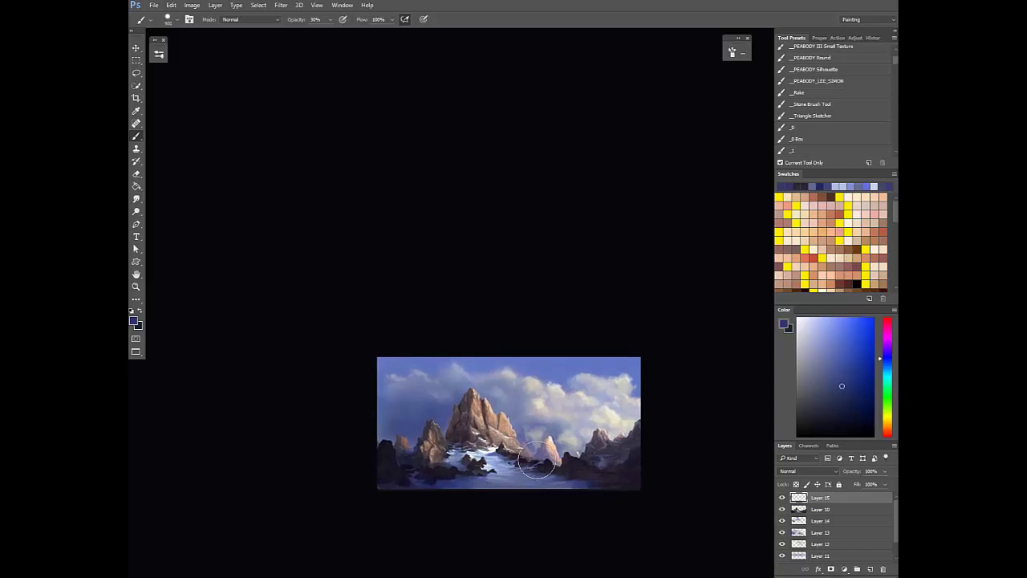
Sample the warm rock tone of the main peak and load the __PEABODY III Small Texture brush preset
alt+click(505, 415)
key(7)
scroll(831, 84, up, 3)
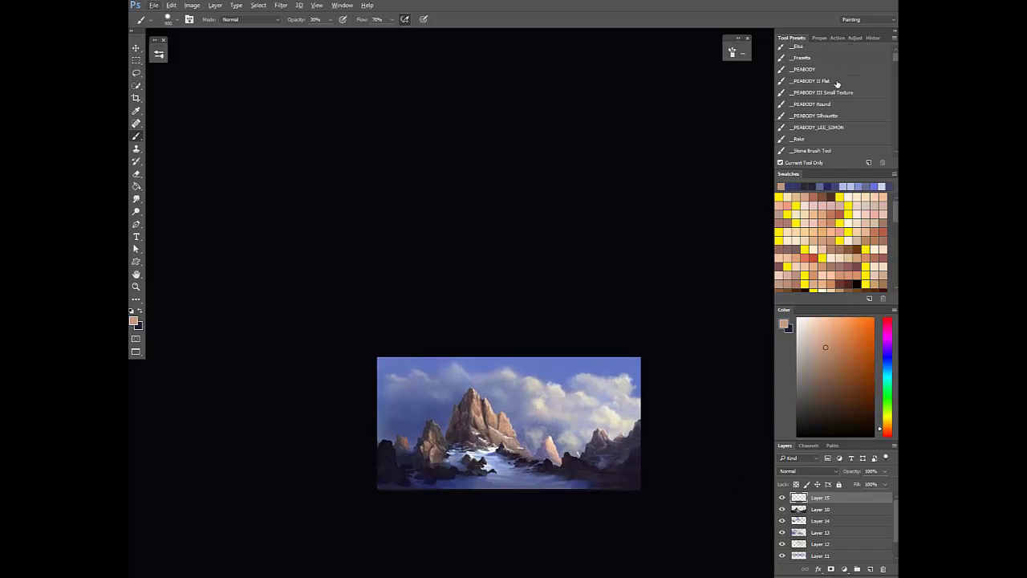
click(844, 113)
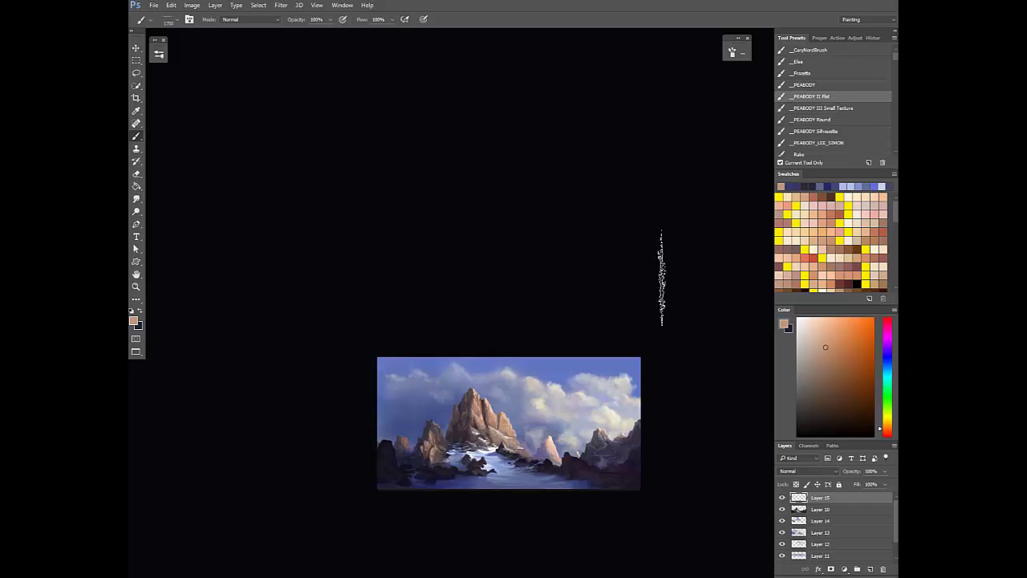
click(835, 91)
click(846, 111)
Texture the small pink spire with sampled muted purple and peach tones
alt+click(545, 450)
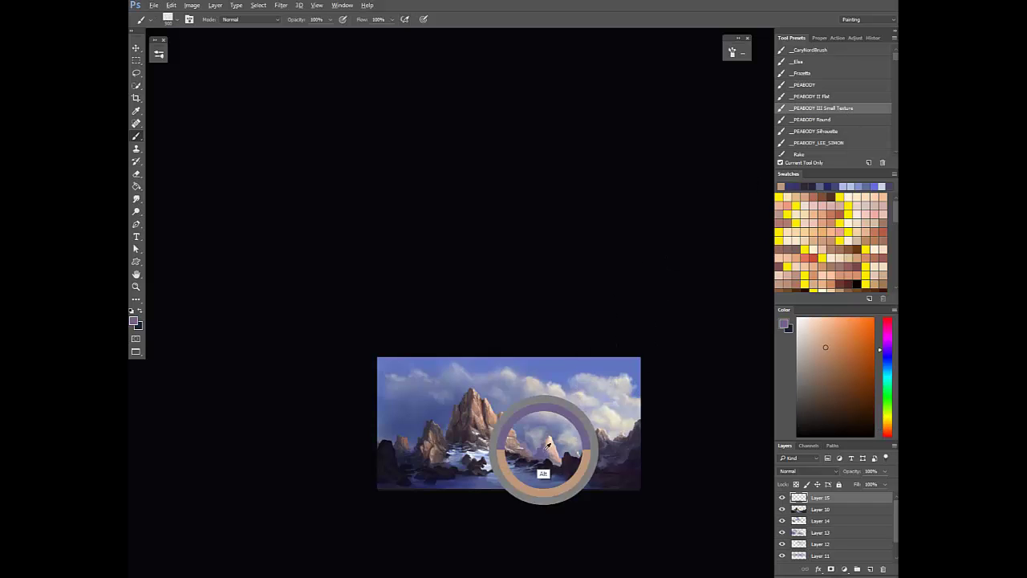
drag(550, 442, 556, 461)
alt+click(550, 446)
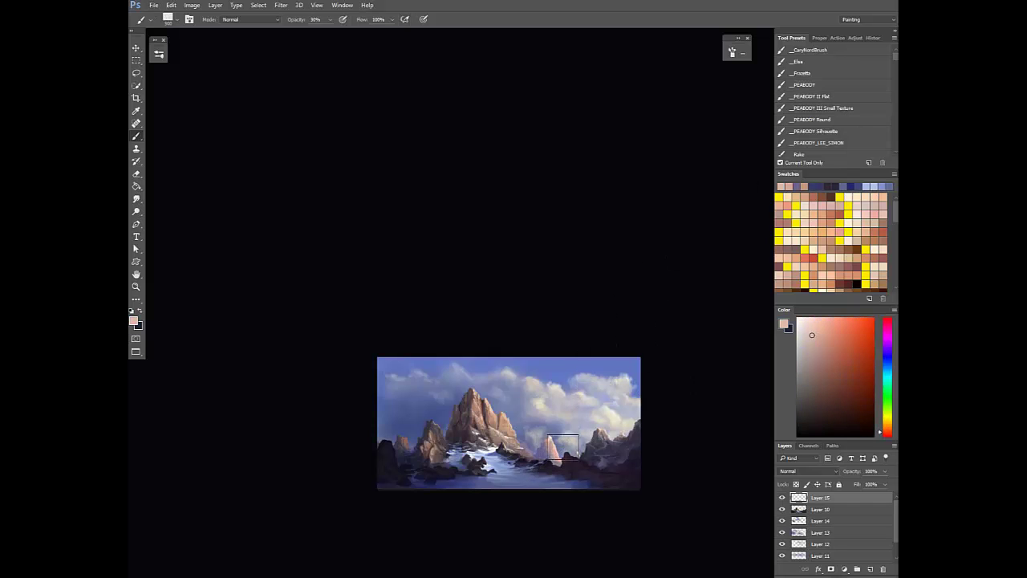
key(0)
alt+click(547, 455)
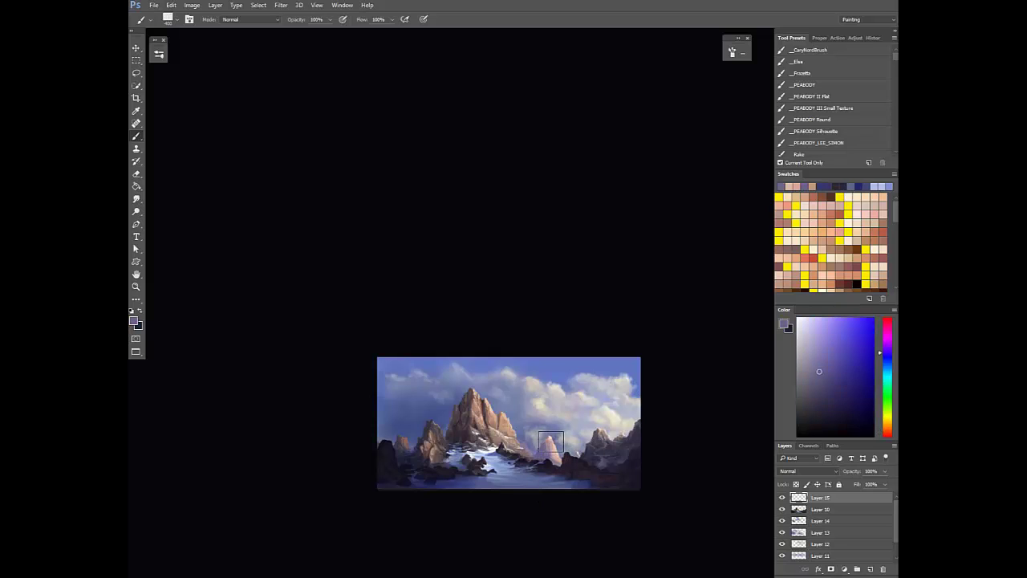
Blend shadow tones sampled around the spire into its shaded side at 30% opacity, then mirror the canvas
alt+click(554, 447)
alt+click(555, 463)
mouse_move(554, 447)
mouse_down()
mouse_move(555, 461)
mouse_move(555, 451)
mouse_up()
key(3)
key(F2)
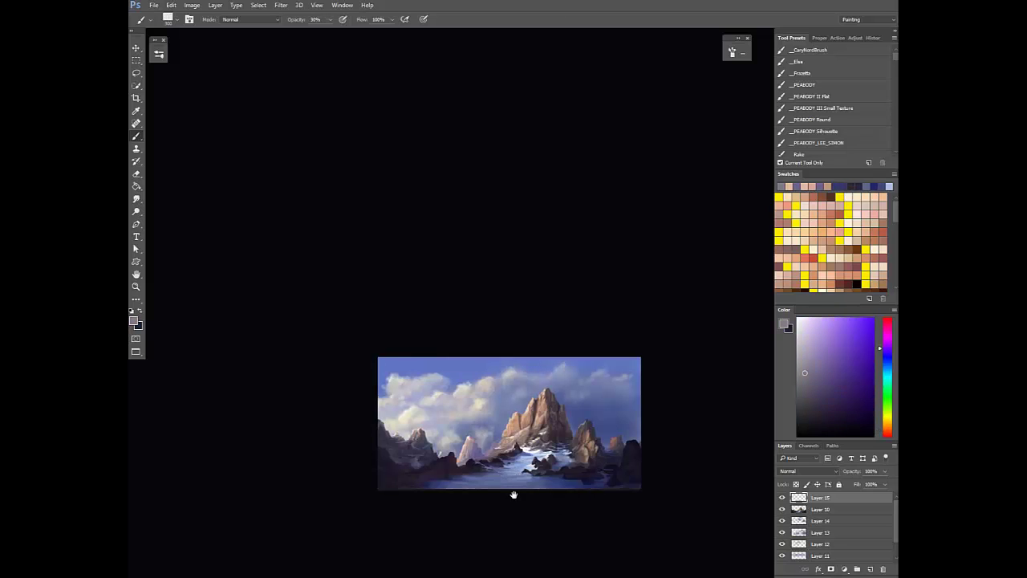
Paint warm tan over the small spire's lit face with a slightly lighter picked tone
drag(513, 492, 508, 531)
alt+click(462, 480)
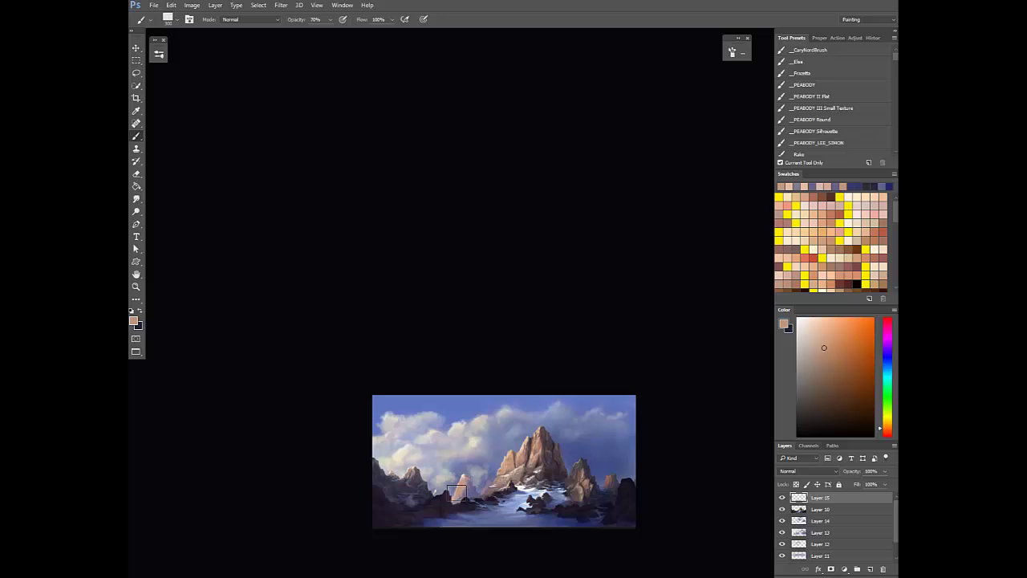
click(816, 345)
key(3)
drag(467, 481, 459, 498)
Shade the small spire's right side with sampled purple at 30% opacity, balancing it with sampled tan
alt+click(472, 490)
alt+click(461, 489)
alt+click(471, 487)
key(3)
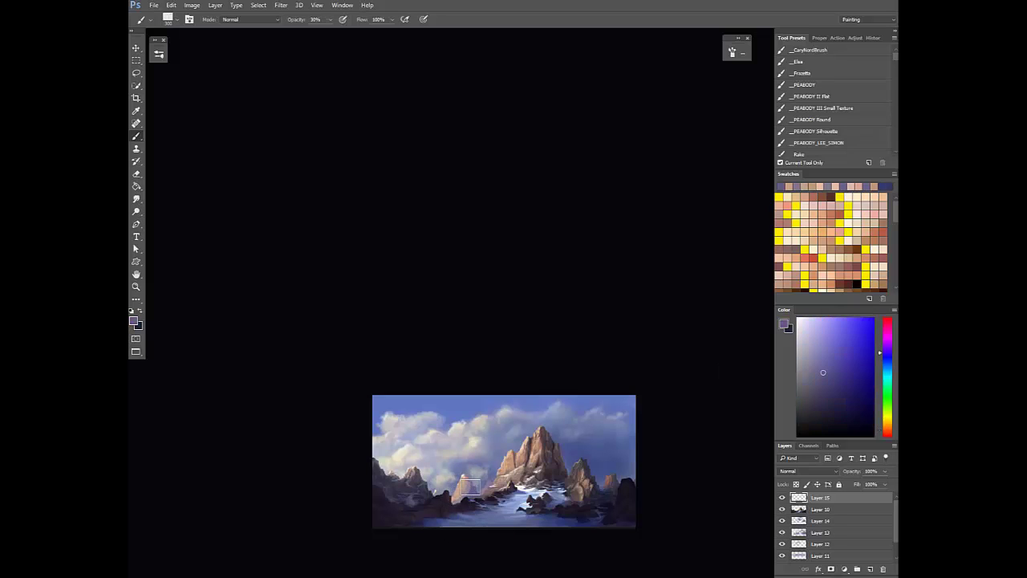
alt+click(464, 490)
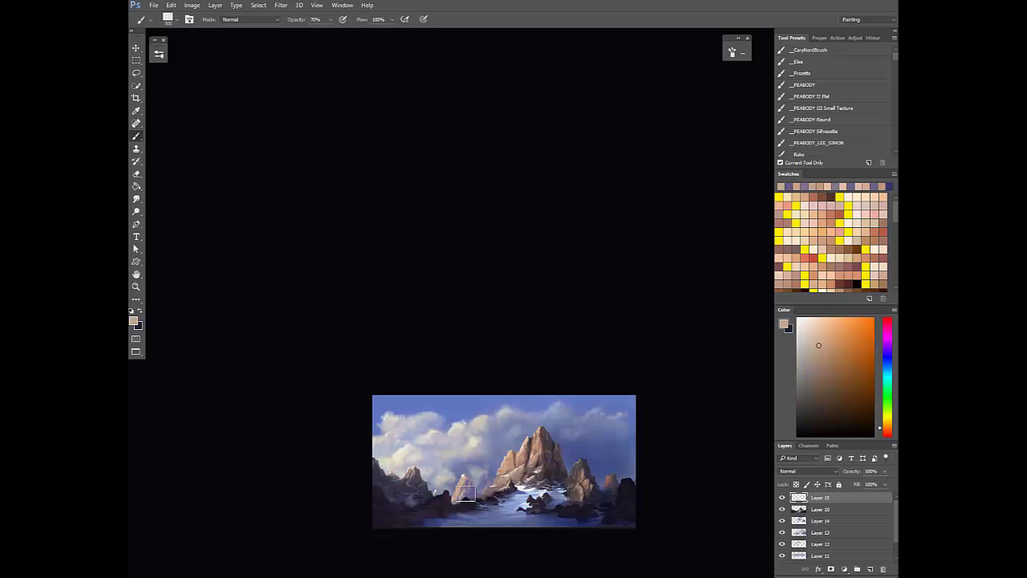
Refine the small spire's tip with sampled light peach tones at 100% opacity
key(0)
alt+click(462, 476)
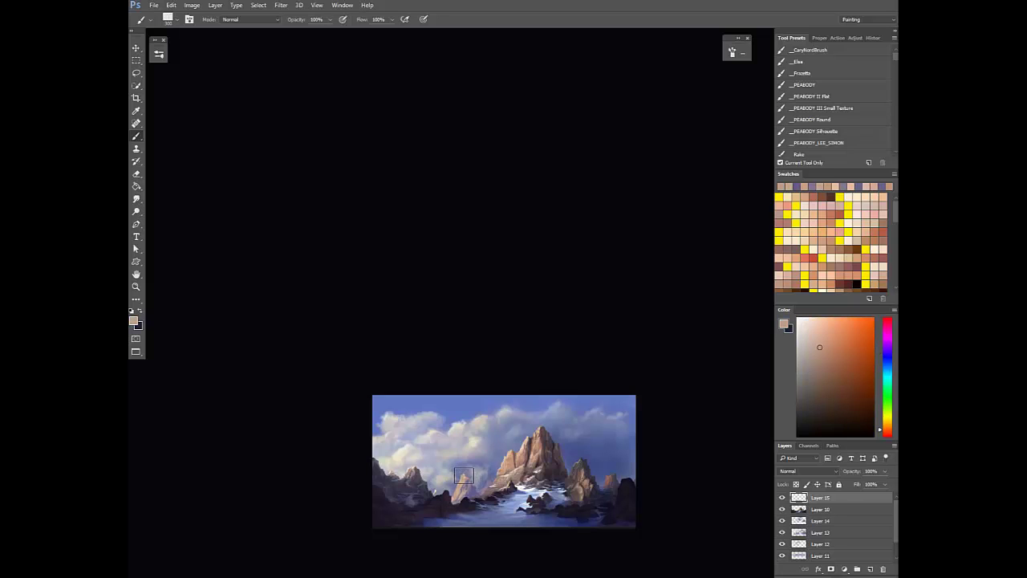
alt+click(462, 476)
key(7)
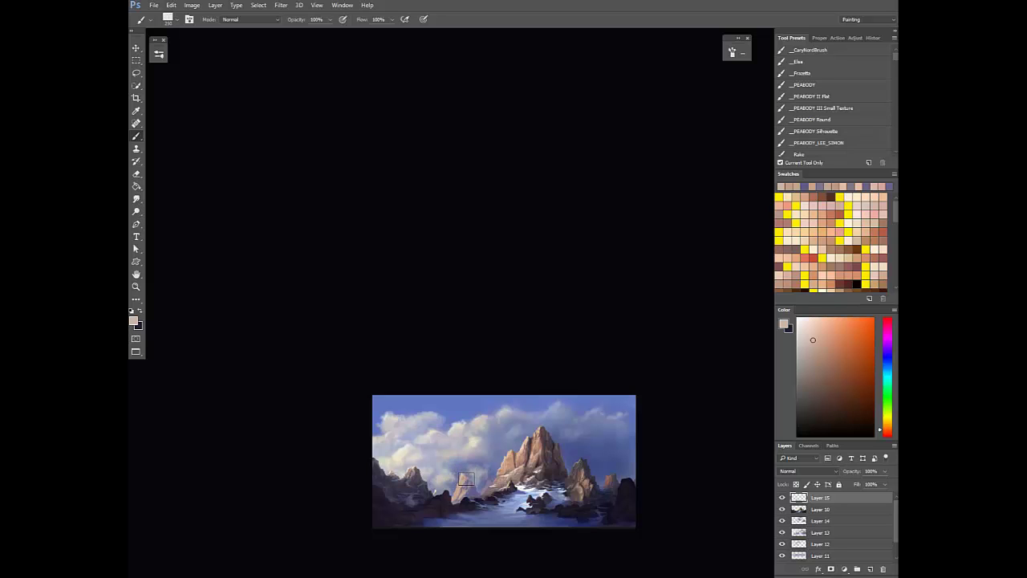
Mirror the canvas and touch up the small spire's tip with sampled tan and purple at 77% opacity
alt+click(465, 477)
key(ctrl+shift+h)
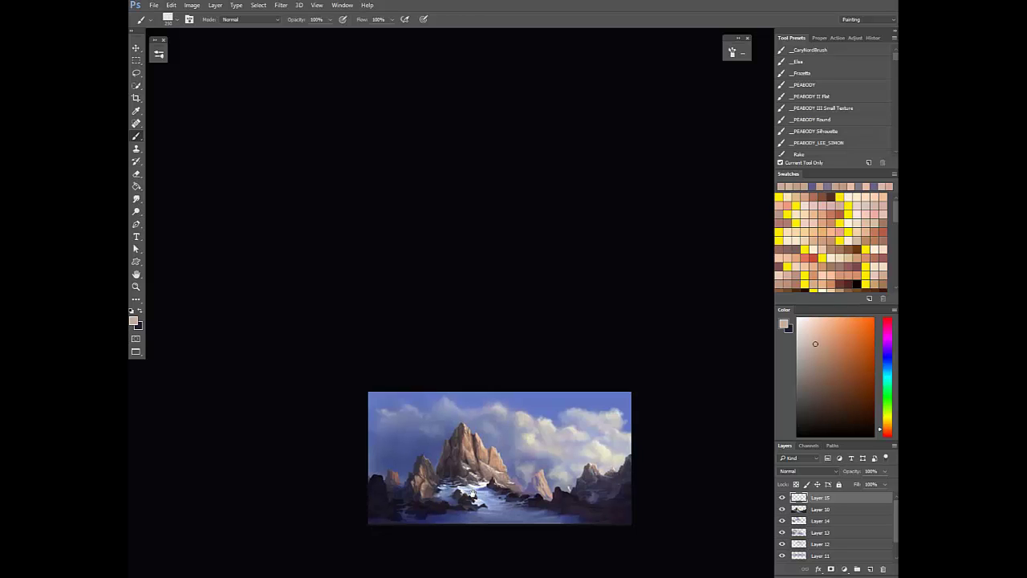
alt+click(538, 477)
key(7)
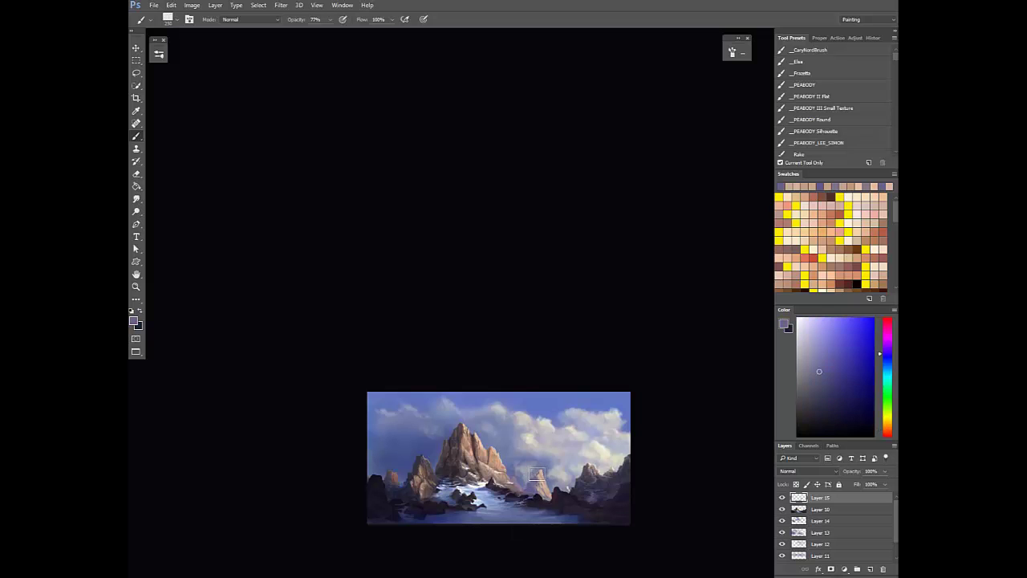
alt+click(539, 474)
scroll(570, 466, up, 5)
drag(570, 466, 592, 431)
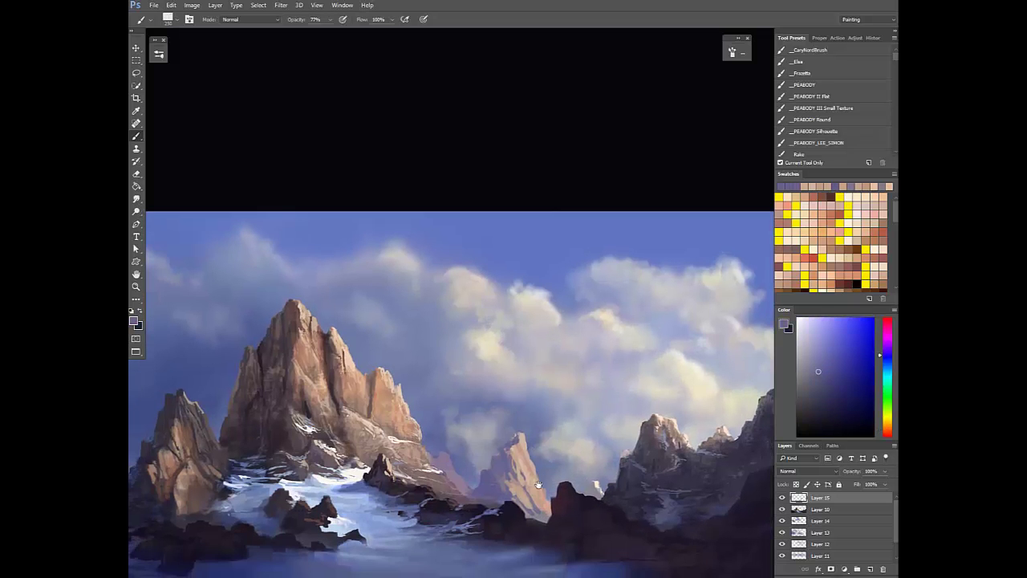
Blend sampled purple and tan tones across the small spire's shaded side and tip at 37% opacity
alt+click(507, 465)
alt+click(506, 454)
key(3)
key(7)
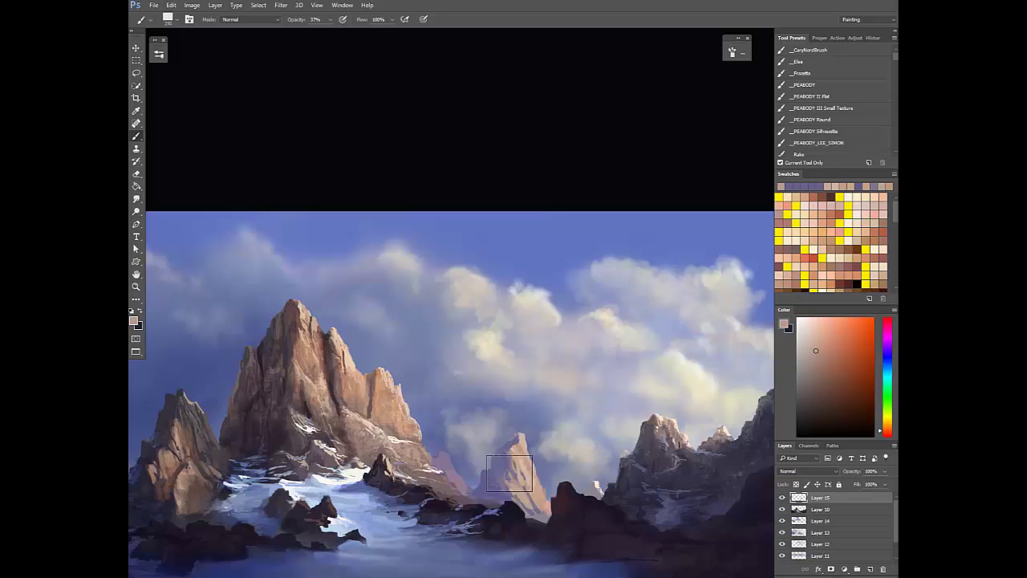
alt+click(510, 453)
alt+click(518, 439)
key(0)
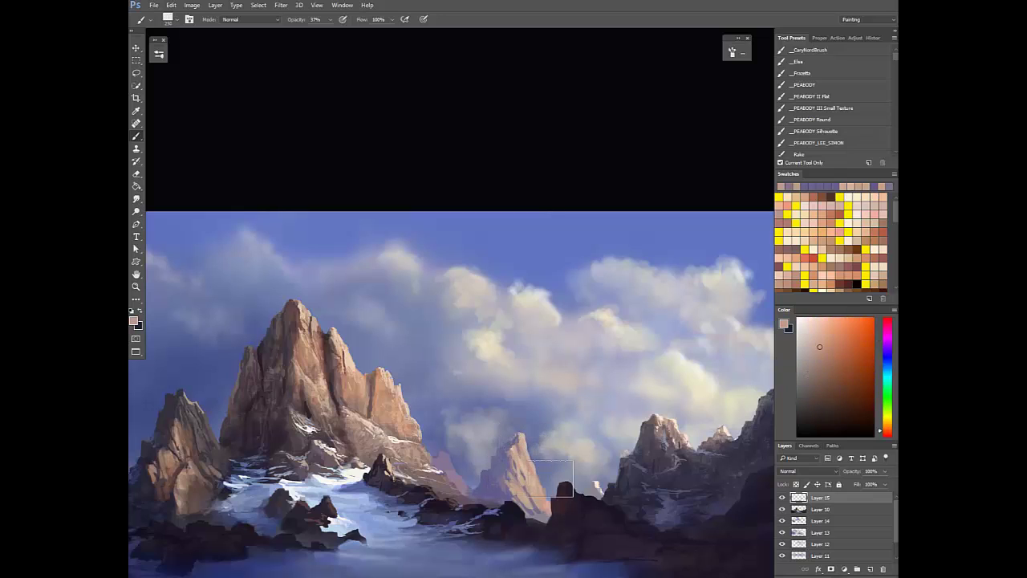
alt+click(507, 474)
Rework the main peak's right shoulder and lower slope with sampled tan and brown tones at 30% and 70% opacity
alt+click(386, 412)
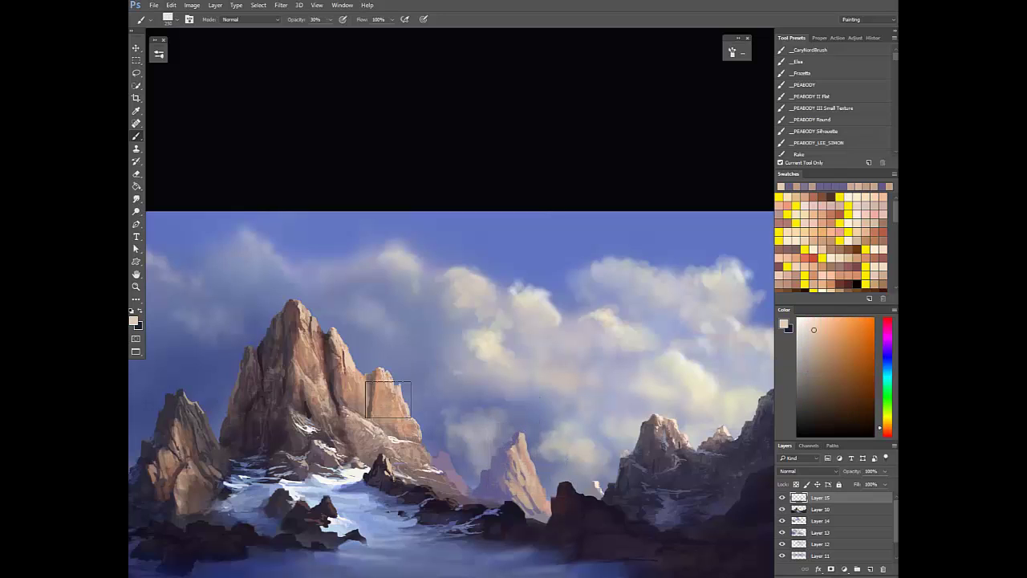
key(3)
alt+click(367, 397)
key(7)
alt+click(377, 401)
alt+click(369, 405)
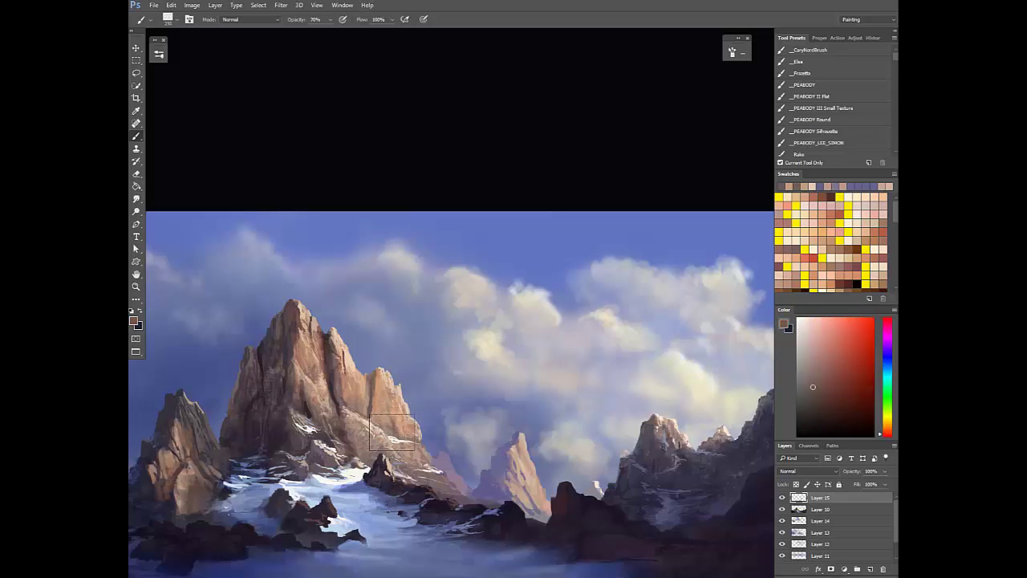
alt+click(386, 410)
alt+click(389, 433)
alt+click(371, 406)
key(3)
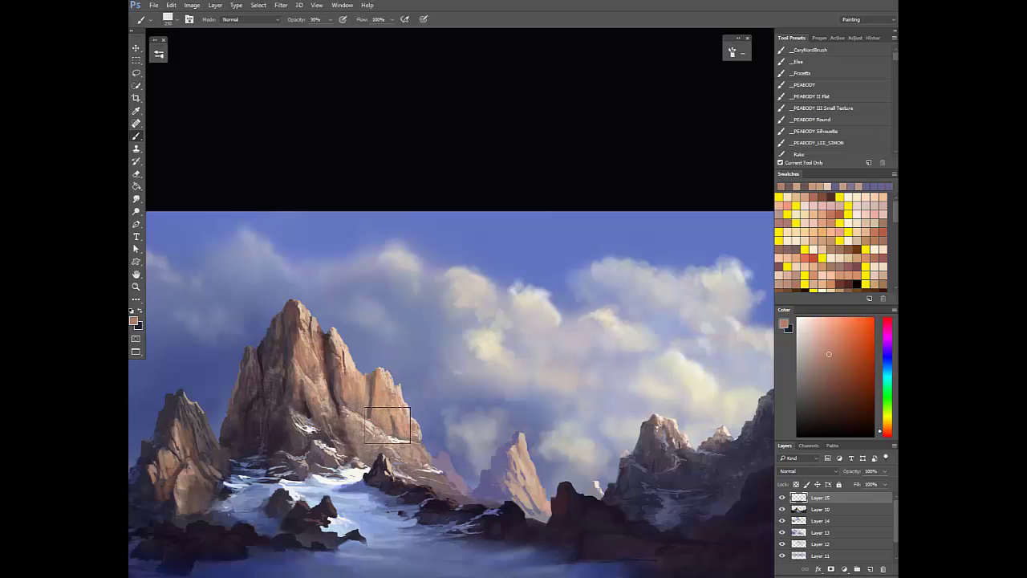
Set the brush flow to 30% and touch up the snowy foot of the main peak with sampled white at 30% opacity
scroll(418, 426, down, 2)
scroll(492, 488, up, 3)
alt+click(455, 448)
mouse_move(300, 441)
mouse_down()
mouse_move(479, 464)
mouse_move(415, 457)
mouse_up()
key(shift+3)
alt+click(434, 458)
alt+click(463, 451)
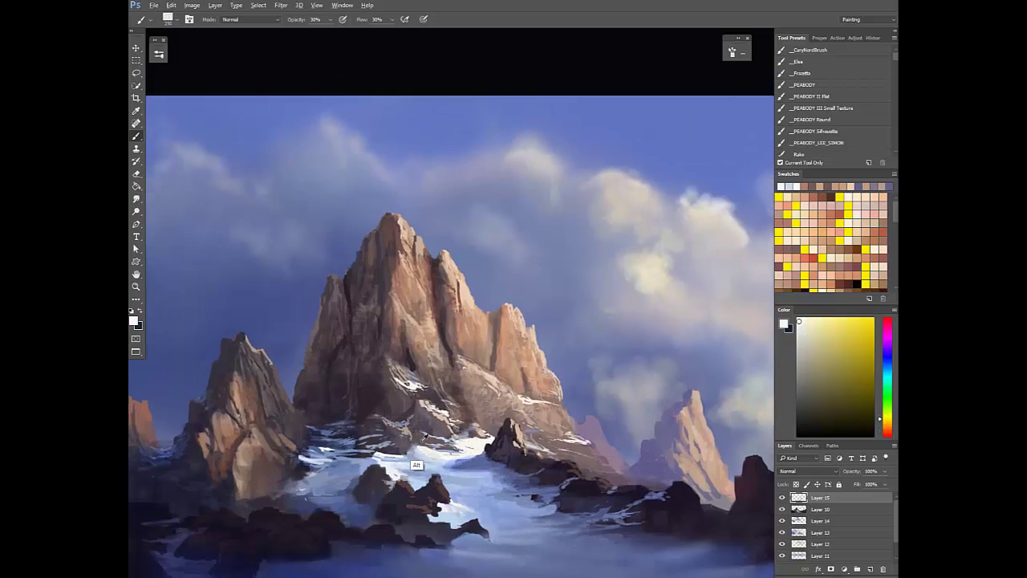
Paint sampled mid blue into the white water below the main peak at 70% opacity with a smaller brush
alt+click(368, 487)
key(7)
key(bracketleft)
key(bracketleft)
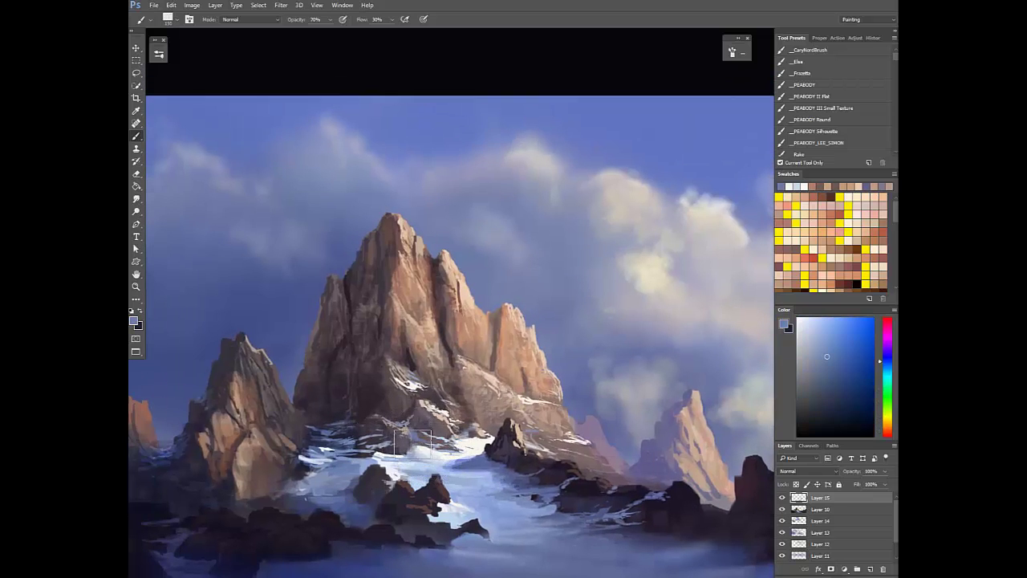
key(3)
scroll(475, 441, down, 1)
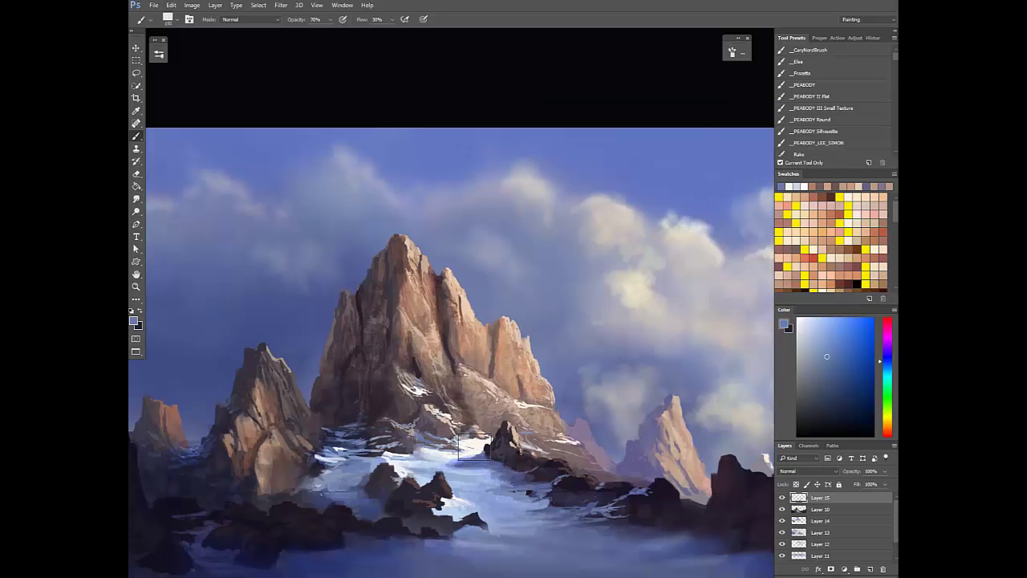
Blend light blue tones sampled from the water into the white surf beside the small dark rock at 30% opacity
key(3)
key(bracketleft)
key(bracketleft)
alt+click(470, 456)
mouse_move(468, 480)
mouse_down()
mouse_move(440, 483)
mouse_move(461, 461)
mouse_up()
alt+click(443, 479)
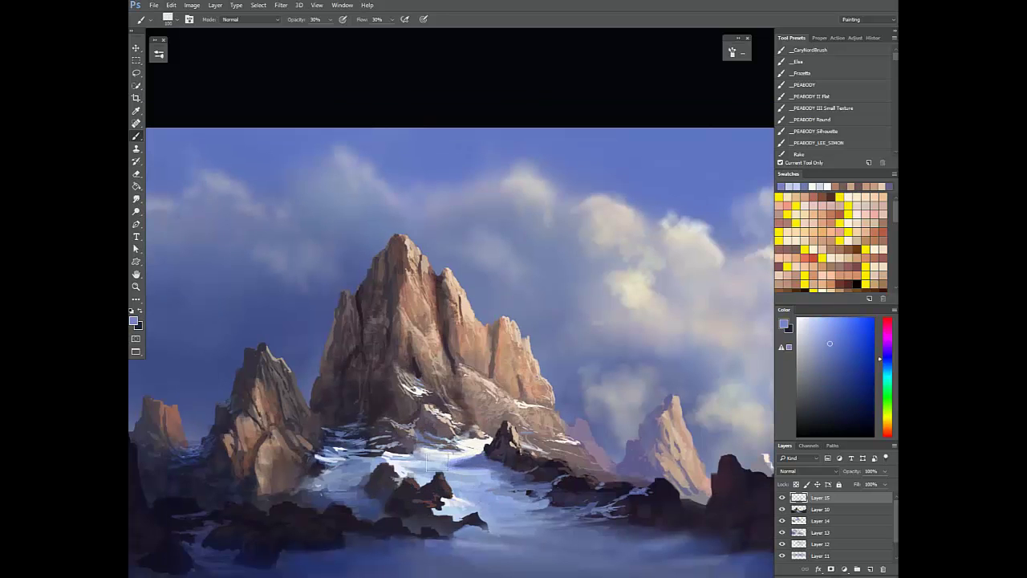
Refine the waterline at the main peak's base with sampled gray-blue tones at 70% and 30% opacity
alt+click(437, 460)
key(7)
alt+click(411, 454)
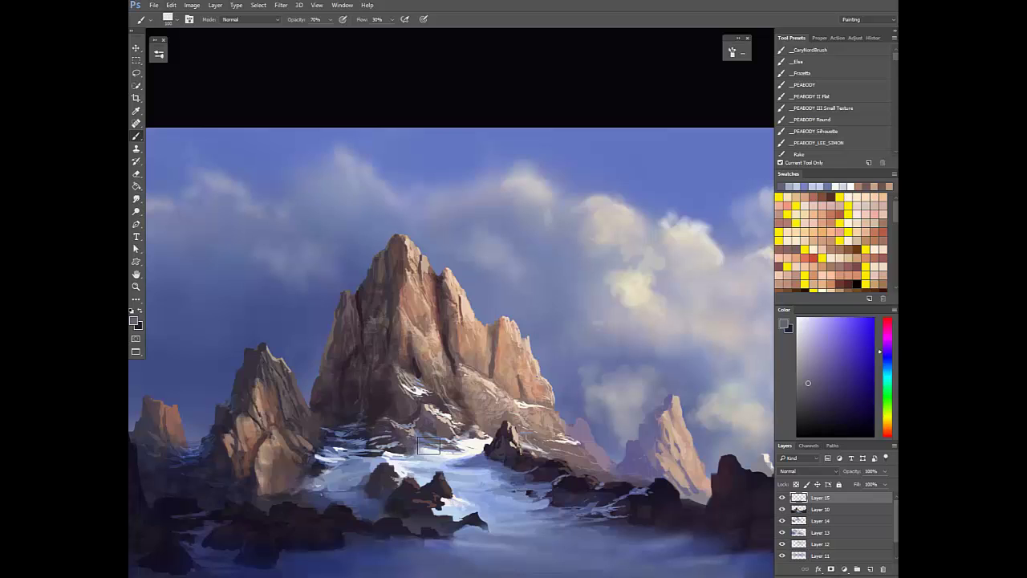
key(7)
alt+click(403, 455)
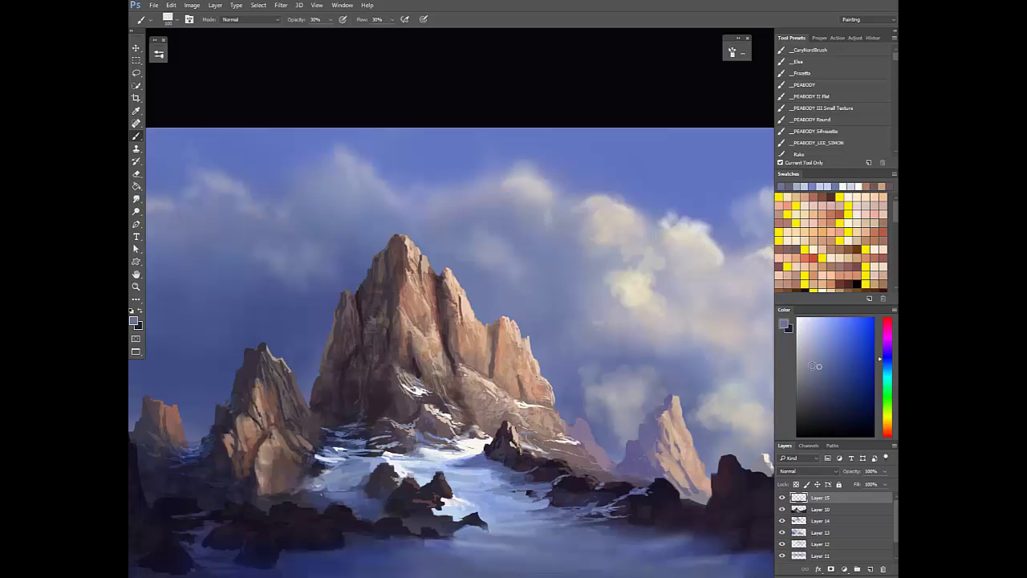
alt+click(410, 458)
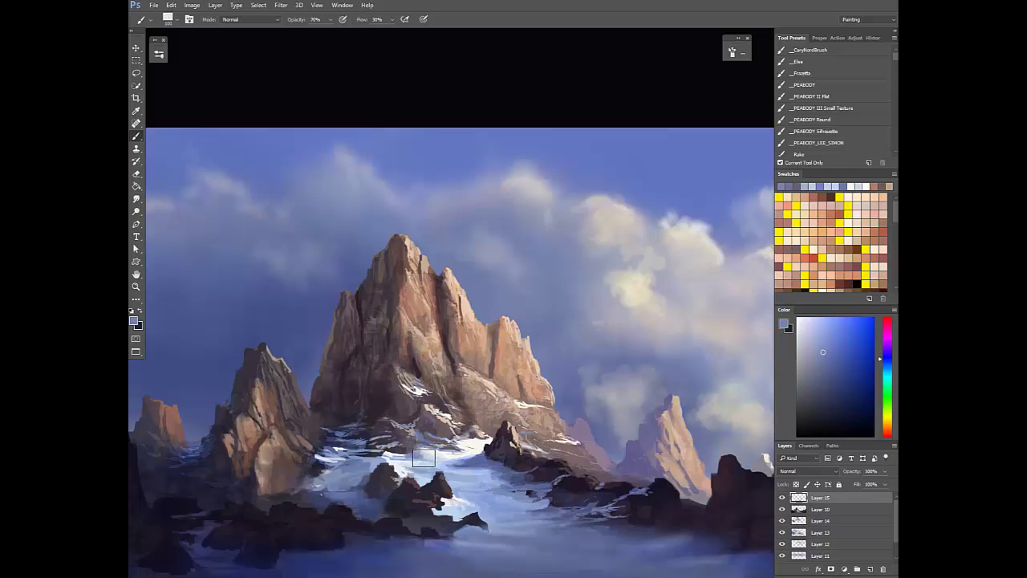
key(3)
Mirror the canvas and detail the slope beside the small dark rock with sampled white and gray-brown at 100% opacity
key(ctrl+minus)
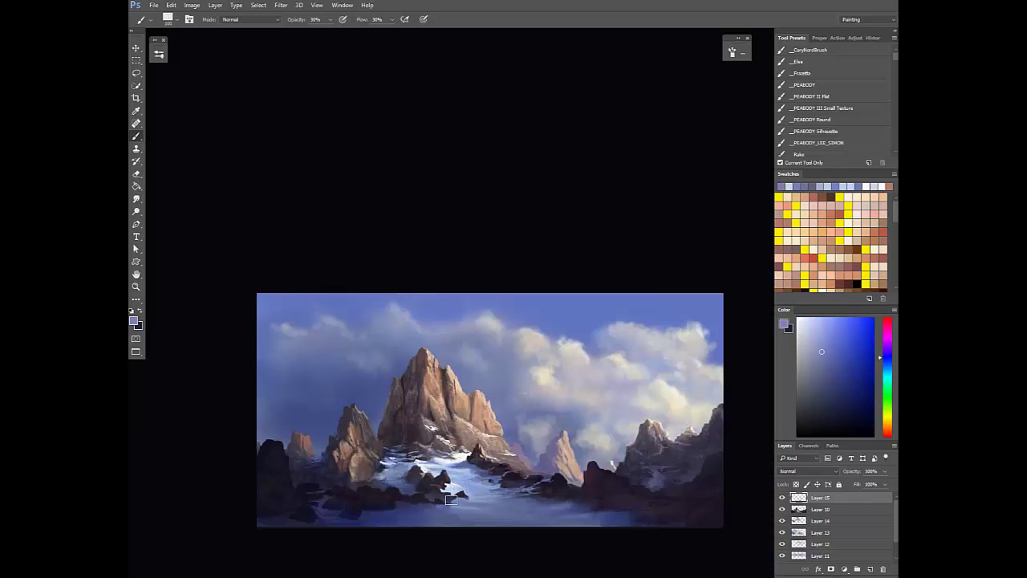
key(F2)
drag(505, 446, 535, 458)
key(0)
alt+click(508, 465)
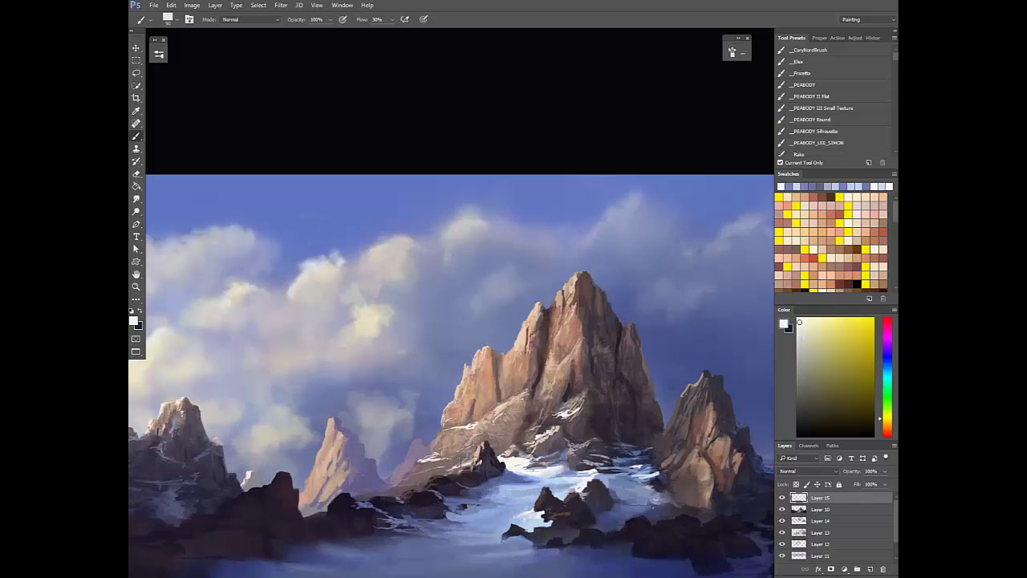
alt+click(460, 464)
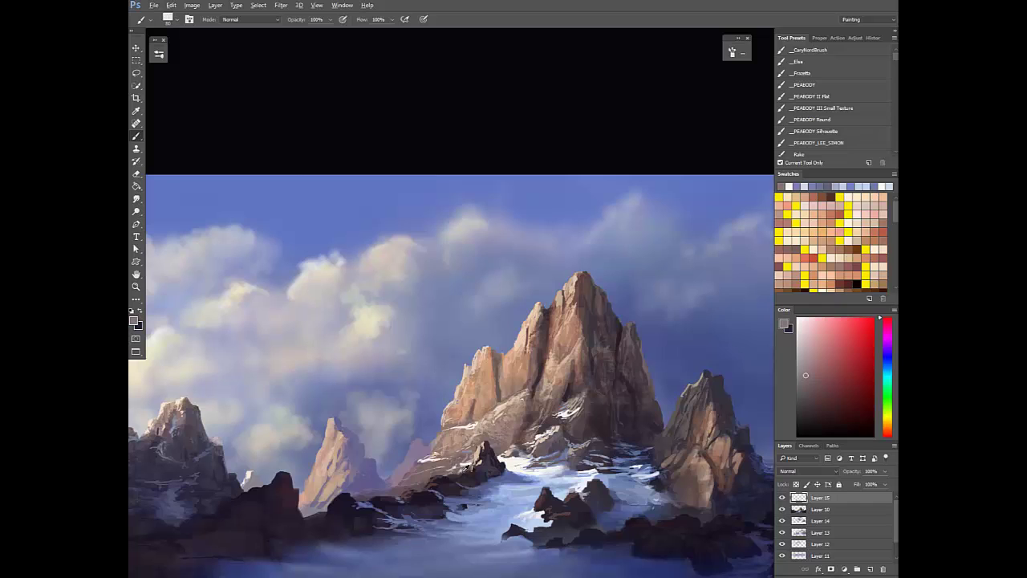
alt+click(463, 465)
alt+click(461, 496)
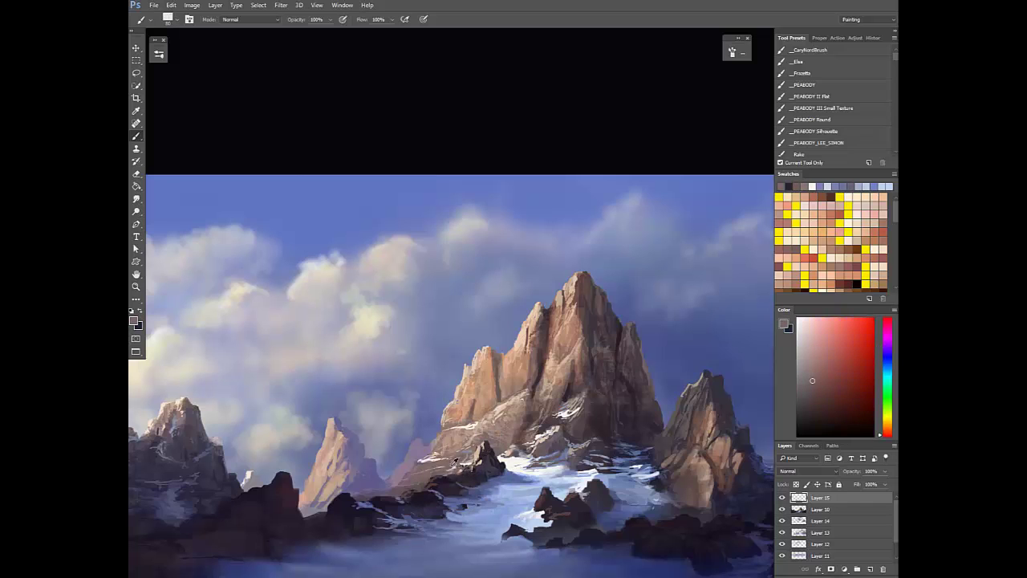
Work sampled muted brown into the main peak's lower left slope and lighten it with sampled pale tan
alt+click(458, 486)
alt+click(451, 474)
alt+click(449, 475)
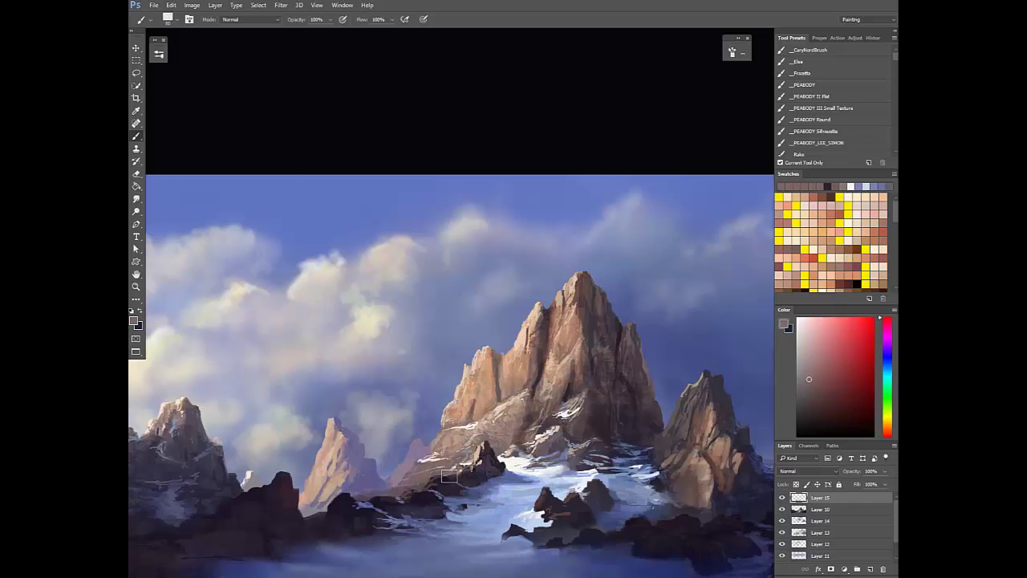
alt+click(470, 465)
alt+click(465, 453)
alt+click(478, 445)
alt+click(478, 449)
key(3)
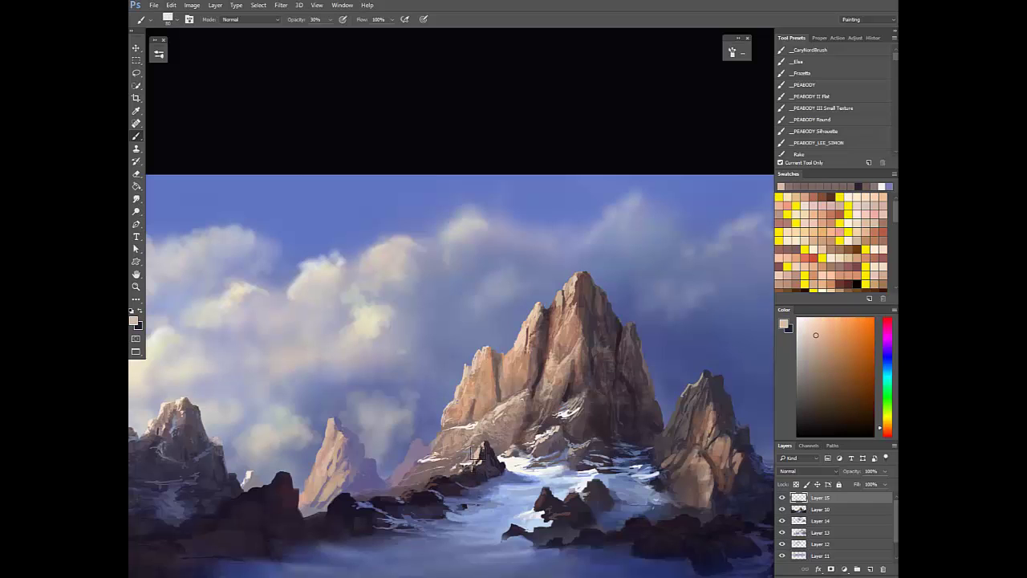
Redefine the edge between the main peak's slope and the distant purple rock with sampled brown, tan and purple at 100% opacity
alt+click(433, 467)
key(0)
alt+click(426, 474)
alt+click(433, 441)
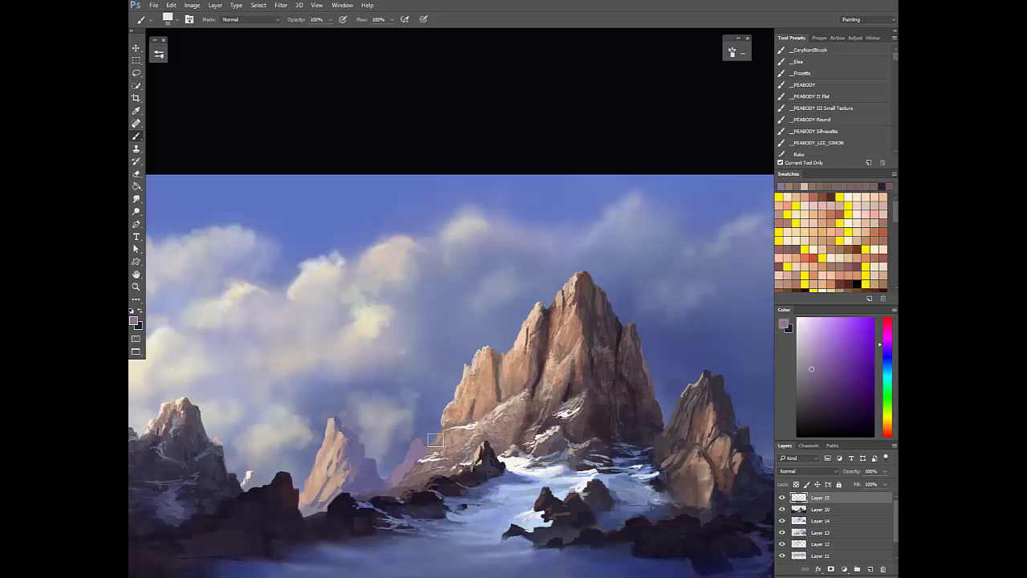
alt+click(447, 431)
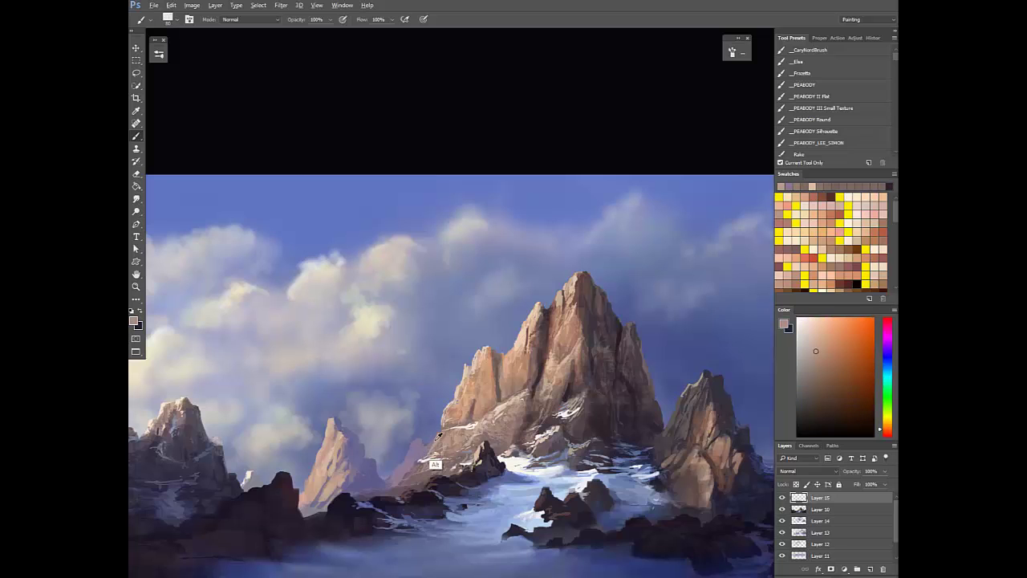
alt+click(418, 461)
alt+click(415, 450)
alt+click(410, 460)
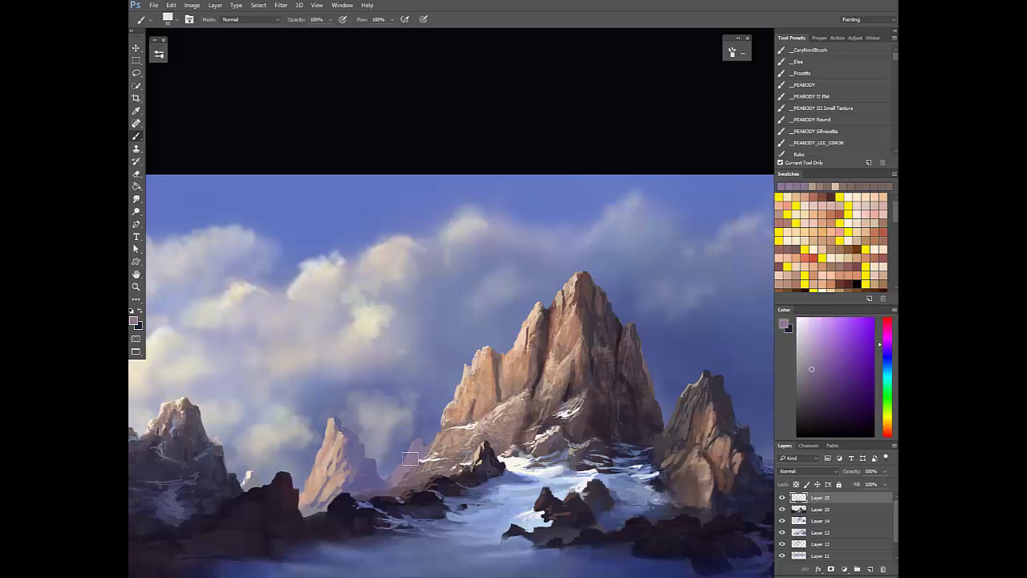
Soften the distant purple rock and its base with sampled purple tones at 30% opacity and a larger brush
alt+click(415, 452)
key(3)
alt+click(392, 478)
key(bracketright)
key(bracketright)
key(bracketright)
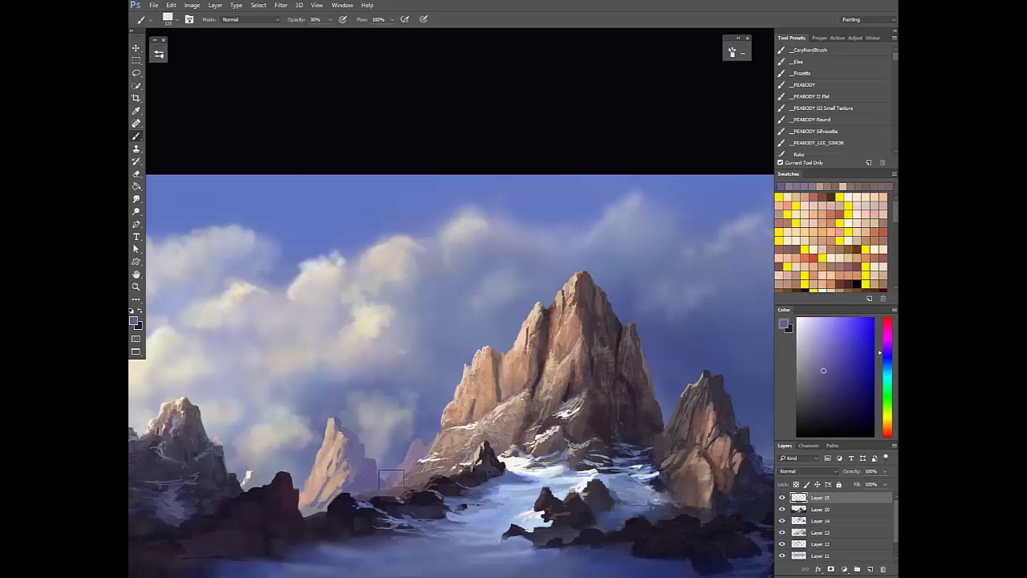
alt+click(396, 483)
Mirror the canvas and paint sampled dark purple over the lower right foreground rocks at 70% opacity with a larger brush
scroll(413, 483, down, 2)
key(F2)
drag(419, 500, 500, 491)
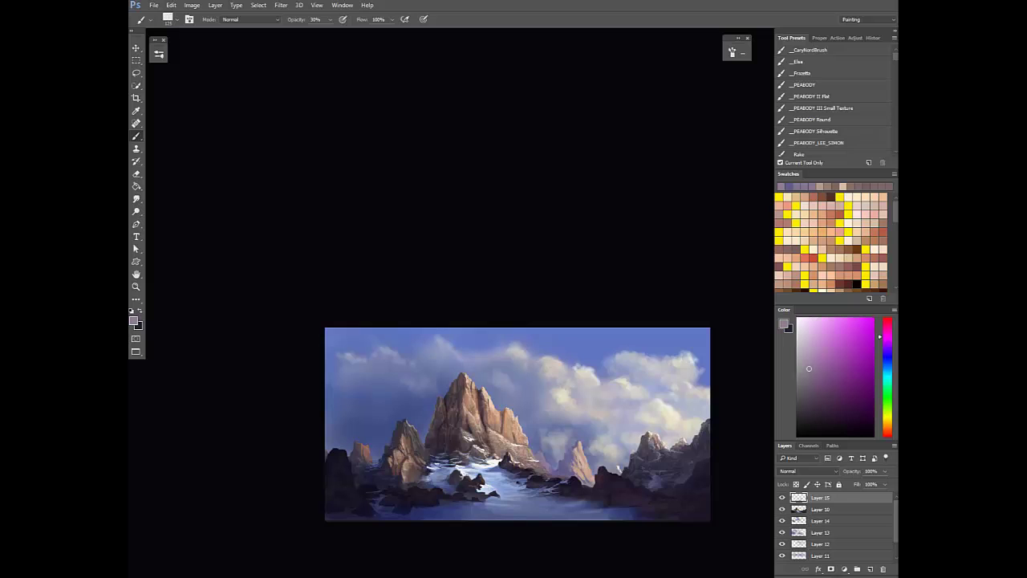
scroll(648, 473, up, 2)
drag(645, 511, 594, 476)
alt+click(531, 487)
key(bracketright)
key(bracketright)
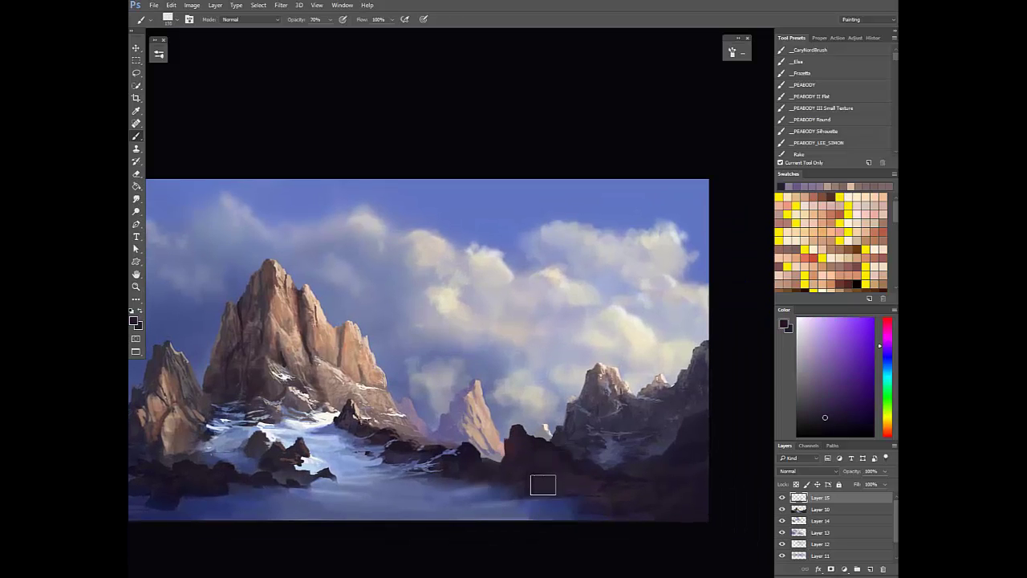
alt+click(557, 491)
key(7)
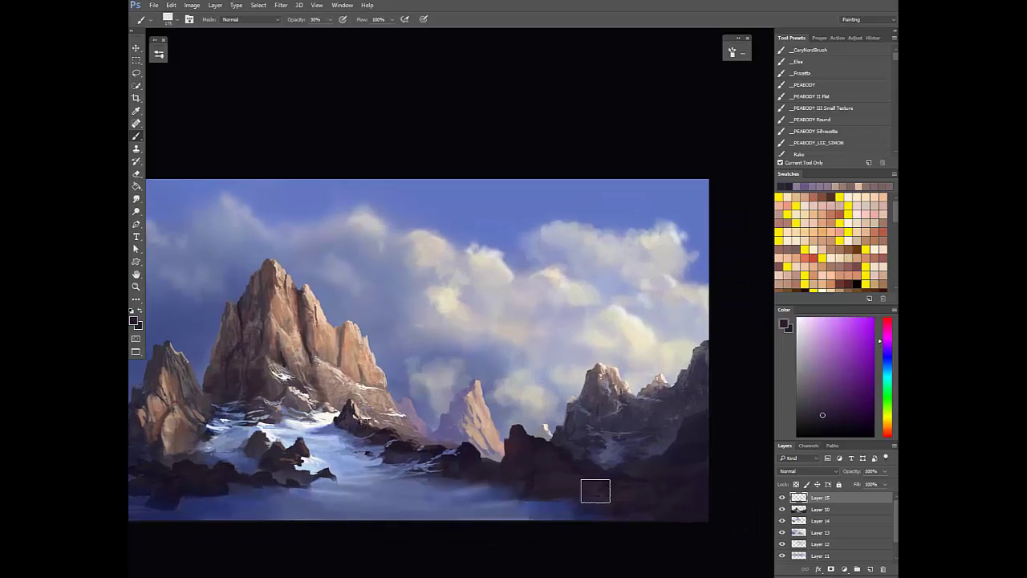
Extend the dark foreground rock in the lower right corner over the water with sampled near-black purple, blending at 33% opacity
key(bracketright)
alt+click(591, 495)
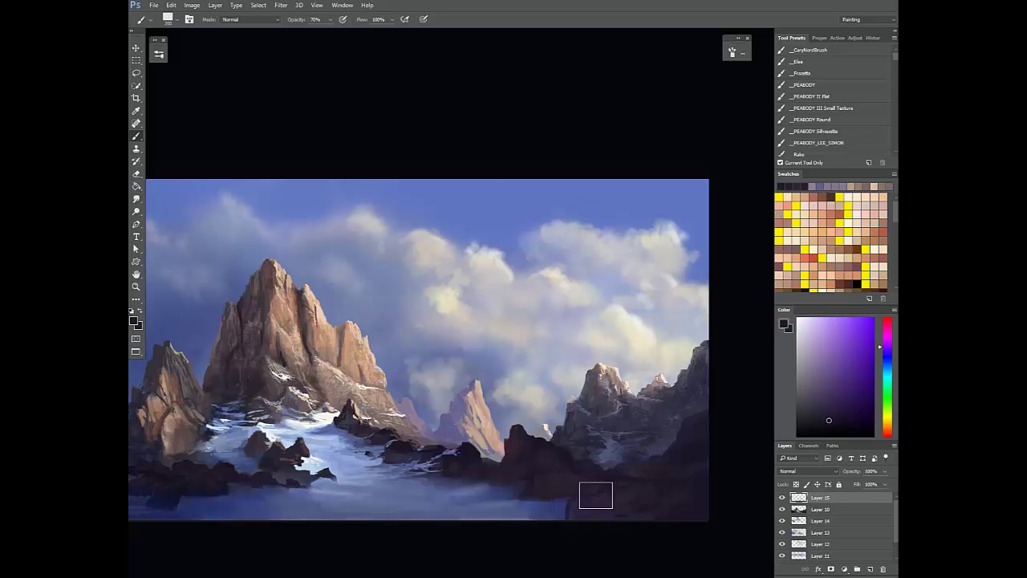
key(3)
key(3)
alt+click(527, 487)
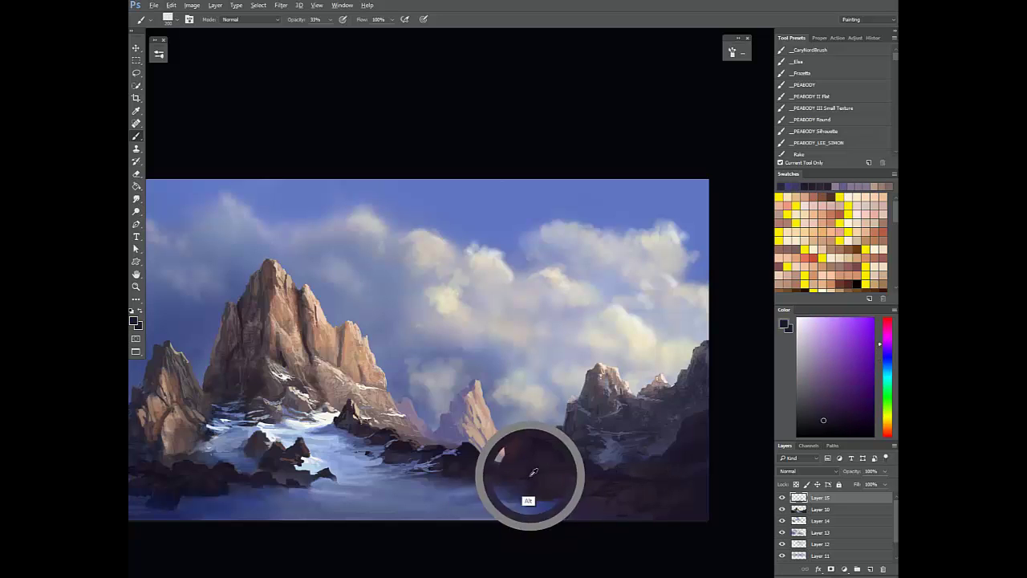
Glaze a sampled dark reddish tone over the rounded foreground rock beside the small spire at 70% and 30% opacity
alt+click(511, 466)
drag(511, 467, 493, 477)
alt+click(515, 438)
key(7)
key(3)
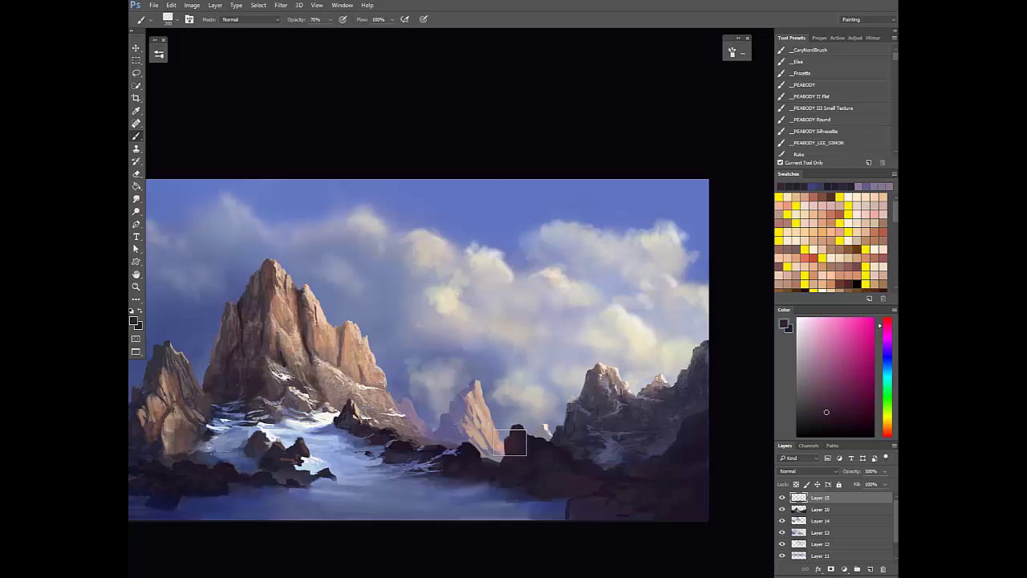
mouse_move(515, 440)
mouse_down()
mouse_move(507, 466)
mouse_move(471, 474)
mouse_move(489, 470)
mouse_up()
Rework the dark shoreline rocks below the small spire with sampled dark tones at 100% and 30% opacity
alt+click(472, 453)
key(0)
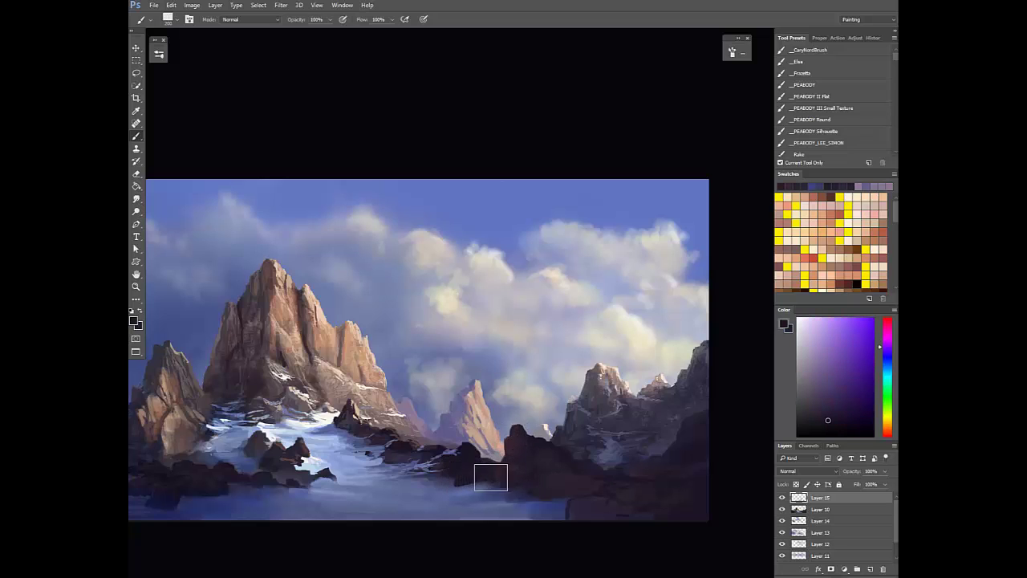
alt+click(506, 465)
key(3)
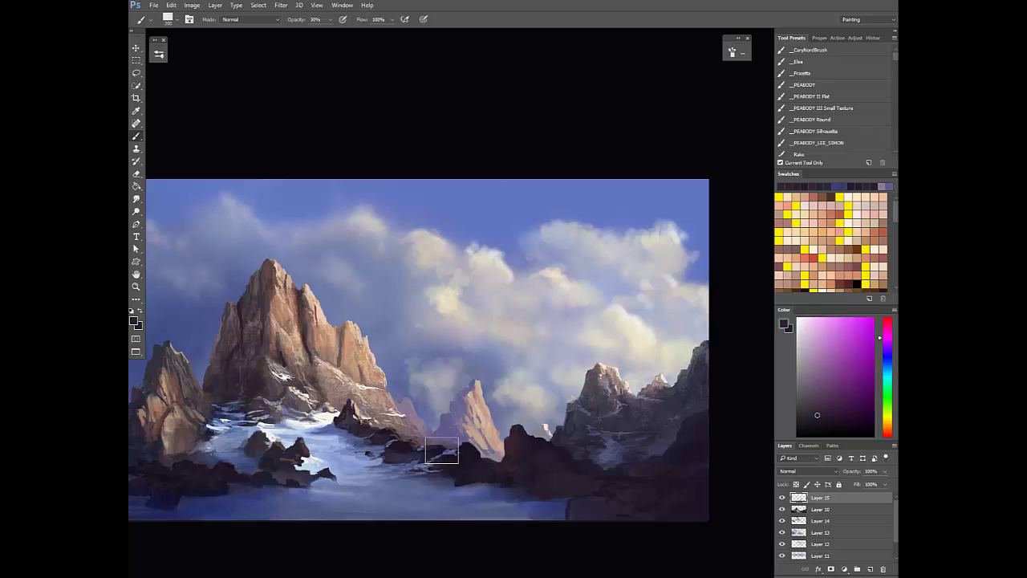
alt+click(390, 433)
alt+click(393, 435)
Glaze sampled dark tones over the central rock cluster in the surf at 37% opacity
mouse_move(401, 469)
mouse_down()
mouse_move(554, 467)
mouse_move(427, 454)
mouse_move(438, 466)
mouse_up()
alt+click(442, 467)
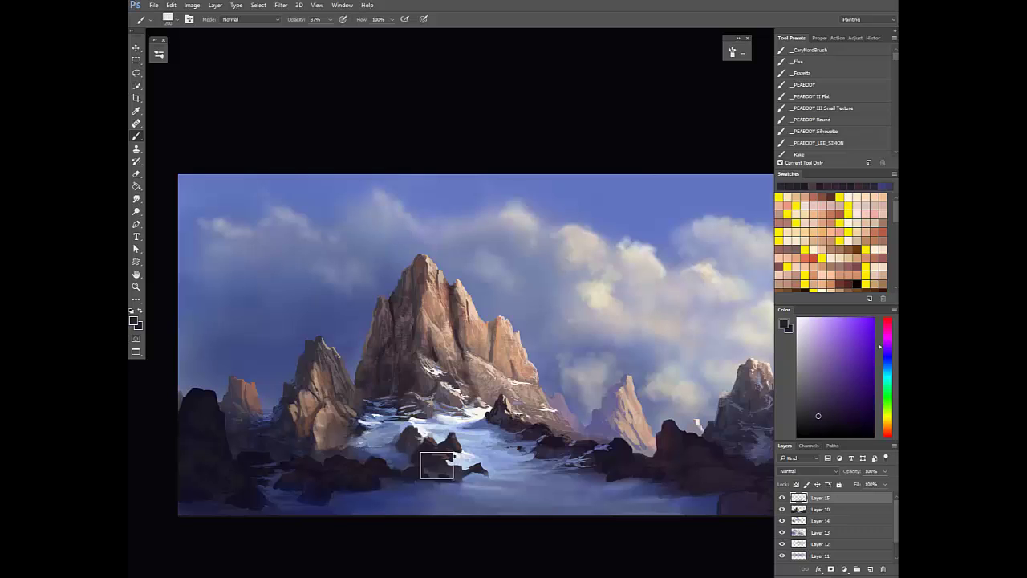
key(3)
key(7)
alt+click(445, 443)
Paint sampled light blue surf around the central rock cluster at 100% opacity, blending it at 33%
key(0)
alt+click(457, 432)
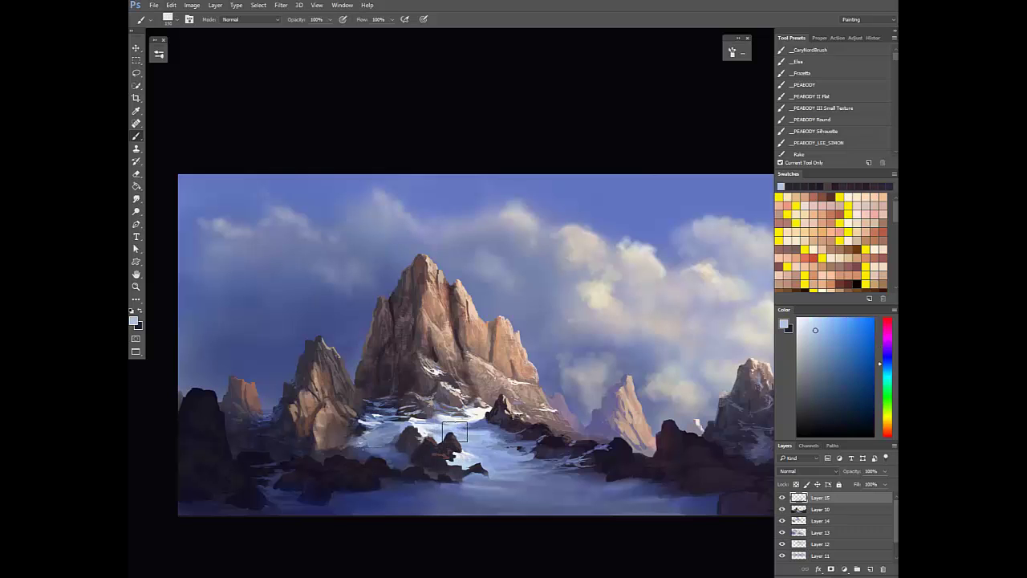
drag(468, 427, 461, 452)
alt+click(466, 435)
key(3)
key(3)
alt+click(446, 429)
click(444, 428)
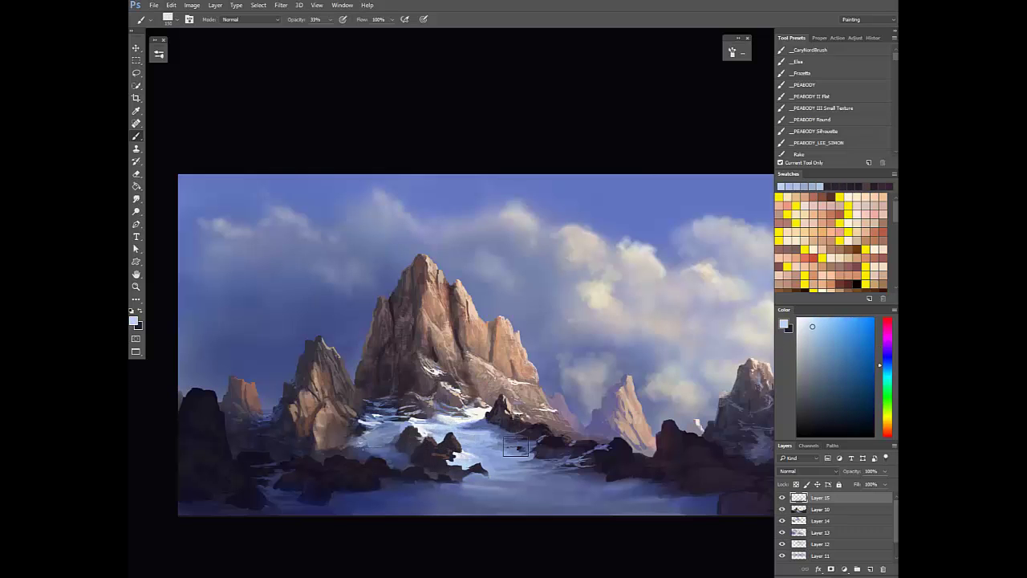
Add a small near-black rock in the surf beside the dark shoreline at 100% opacity with a smaller brush
alt+click(515, 447)
key(0)
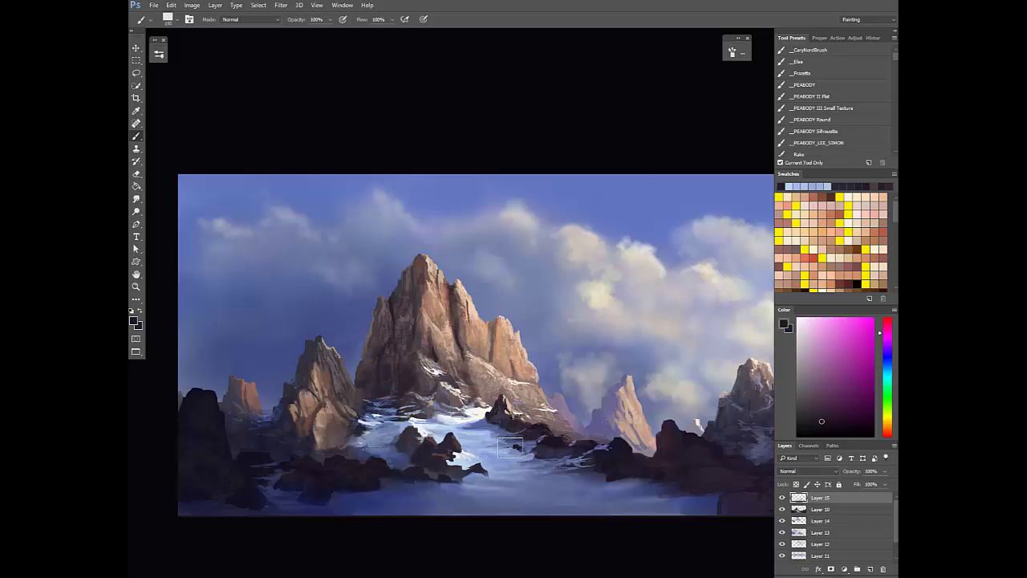
alt+click(515, 452)
alt+click(516, 447)
key([)
drag(514, 446, 519, 449)
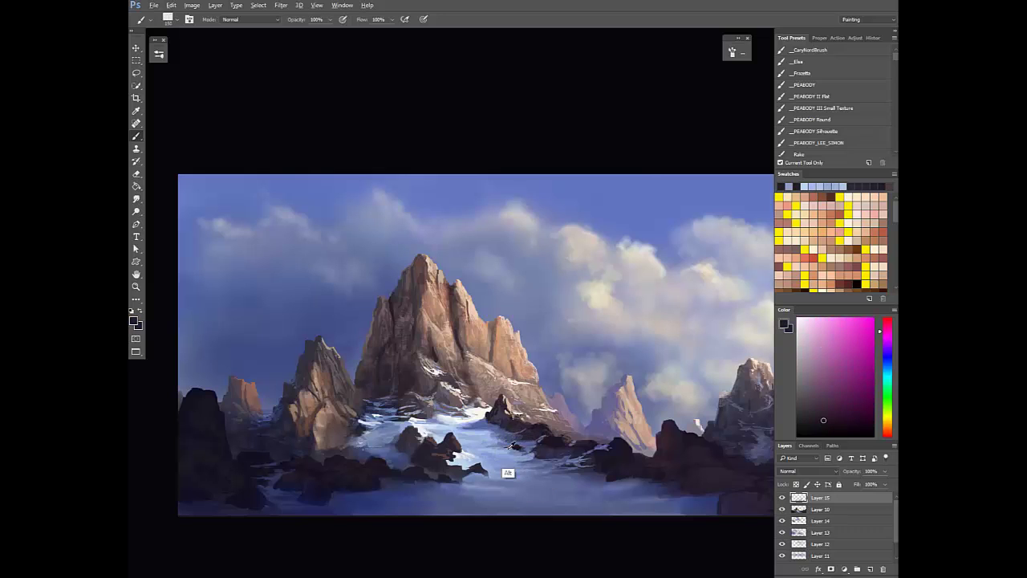
alt+click(513, 451)
alt+click(514, 446)
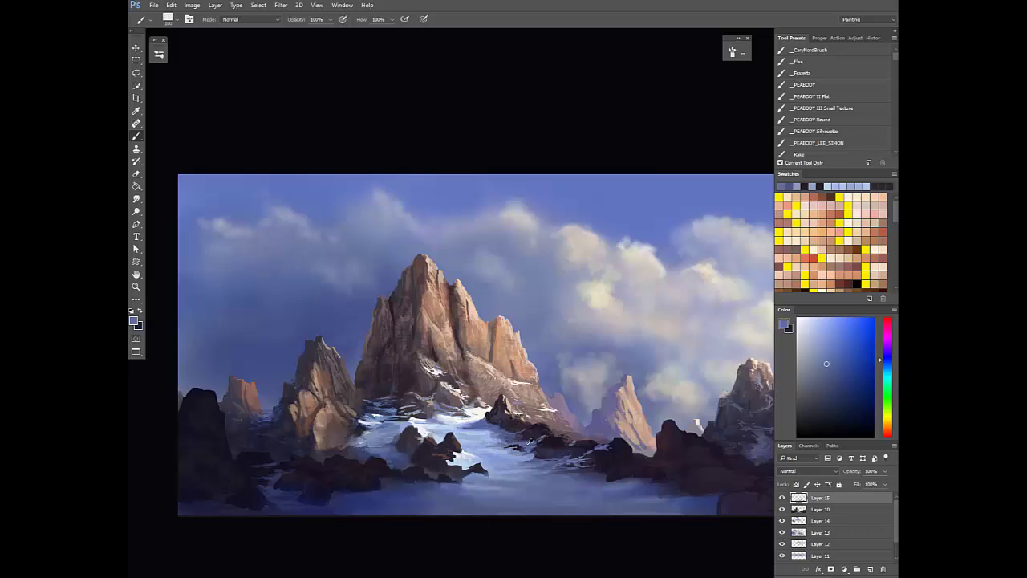
Refine the edges of the small surf rock with alternating sampled blue and near-black tones at 100% opacity
alt+click(523, 448)
alt+click(520, 446)
alt+click(517, 446)
alt+click(511, 445)
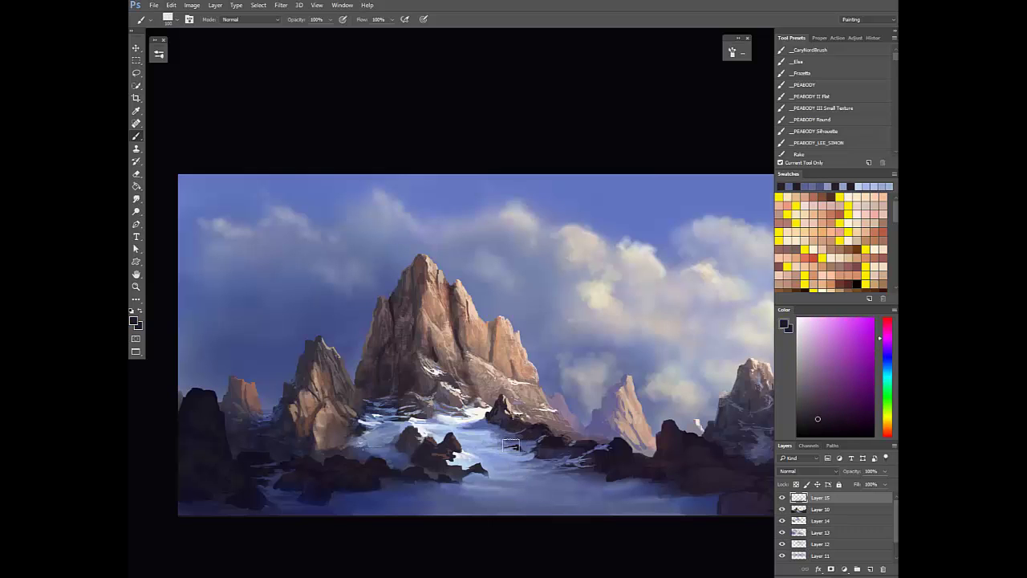
alt+click(516, 446)
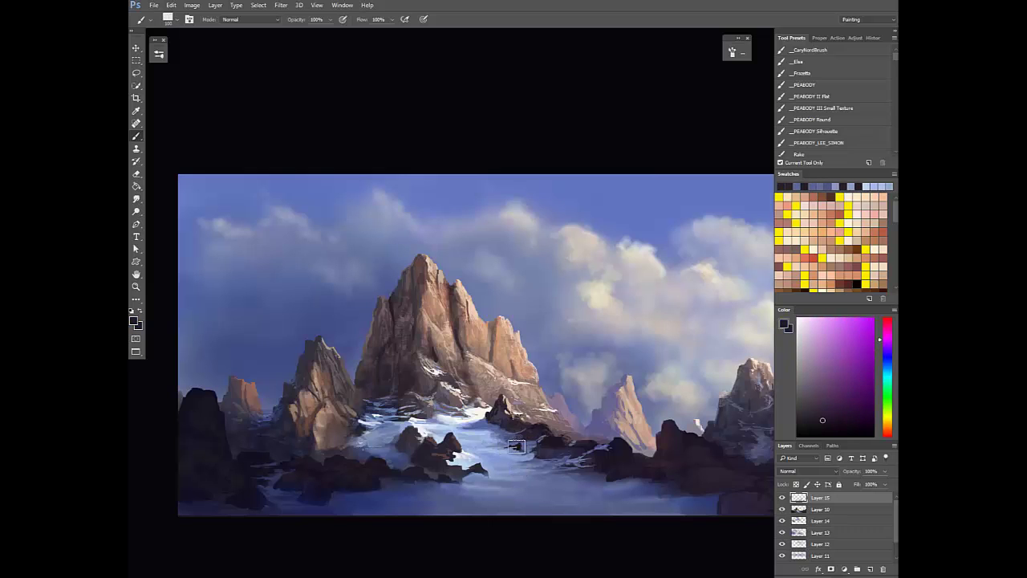
Mirror the canvas and blend sampled dark blue tones around the shoreline rocks beside the surf at 30% opacity
key(F2)
drag(462, 476, 457, 480)
key(3)
alt+click(509, 474)
alt+click(508, 451)
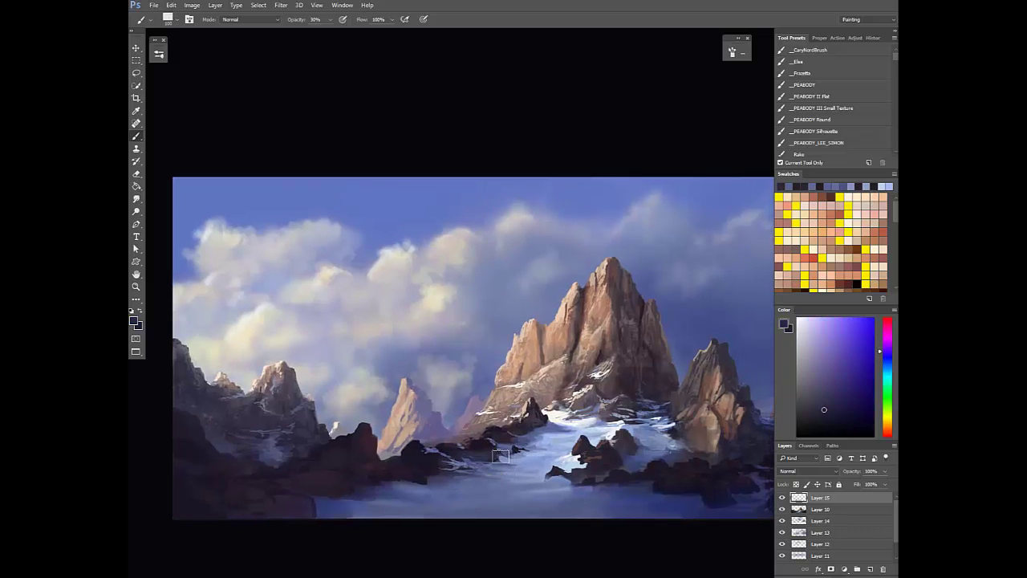
alt+click(504, 454)
alt+click(503, 462)
Extend the shoreline rocks into the surf with sampled near-black purple at 100% opacity
alt+click(494, 459)
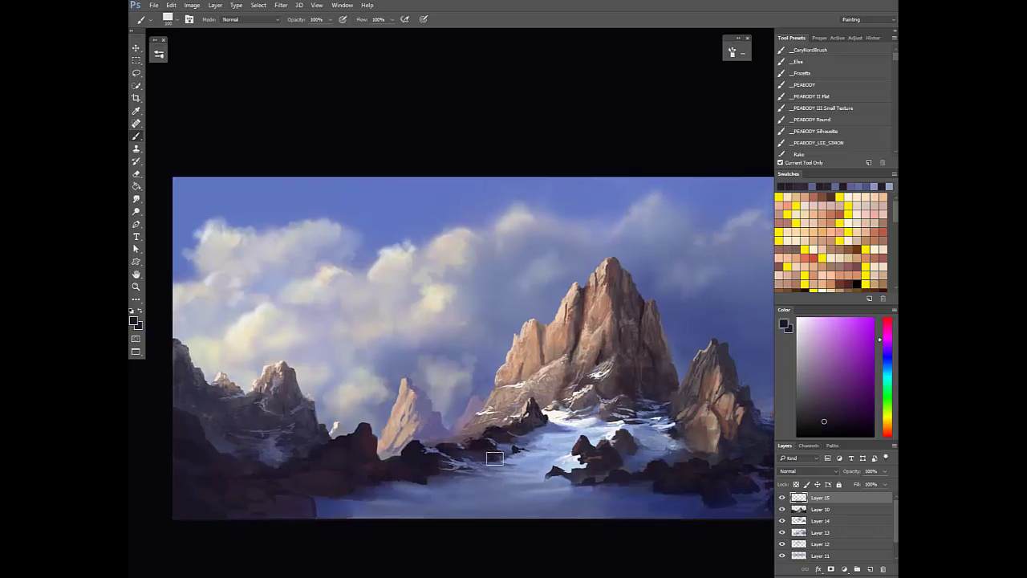
alt+click(495, 446)
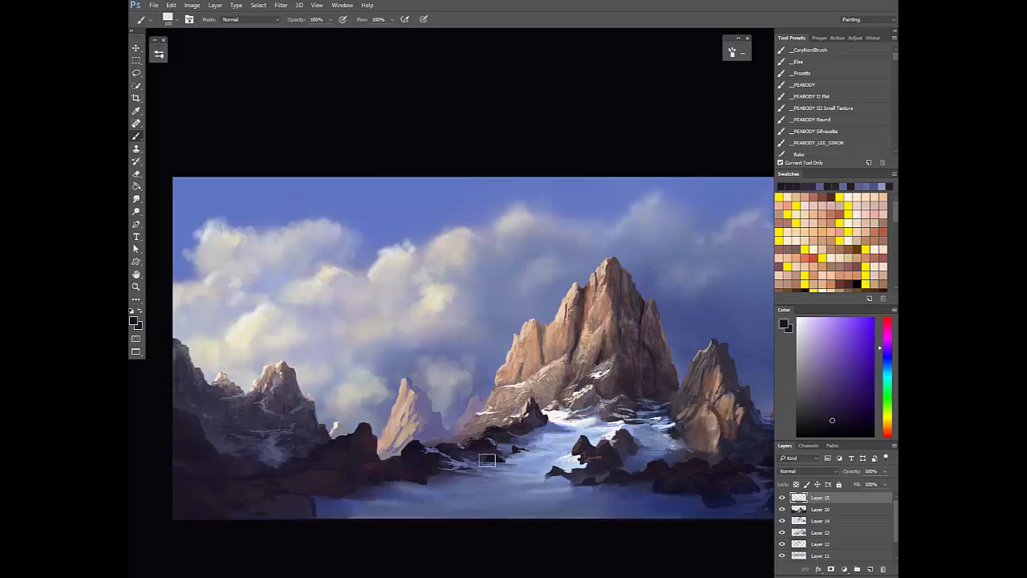
alt+click(485, 455)
Blend sampled blue-grey water along the shoreline rocks at 30% and 37% opacity
alt+click(491, 484)
alt+click(492, 482)
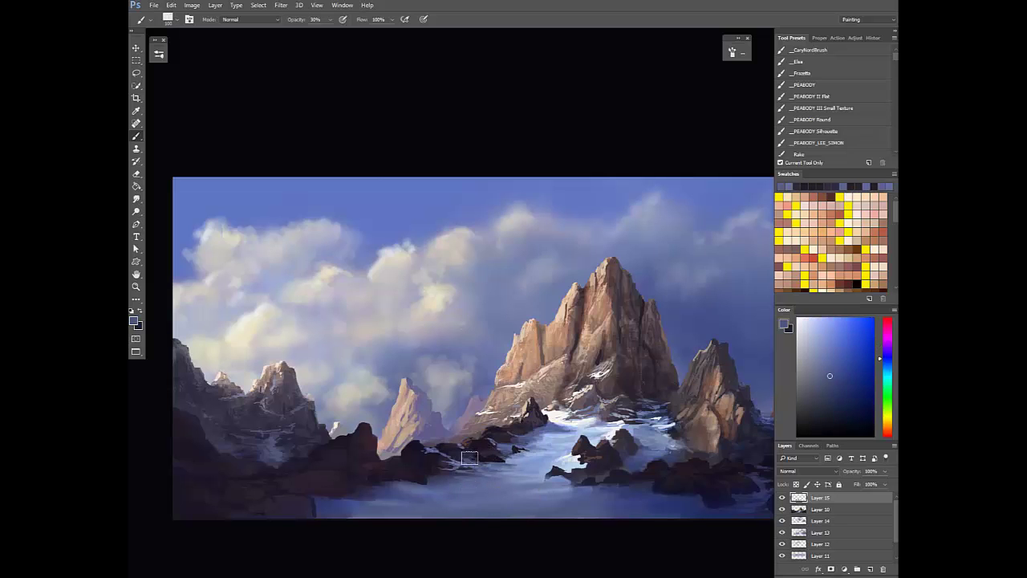
alt+click(488, 468)
key(3)
key(7)
Mirror the canvas and touch up the rounded foreground rock beside the small spire with sampled dark reddish purple at 100% opacity
key(ctrl+shift+h)
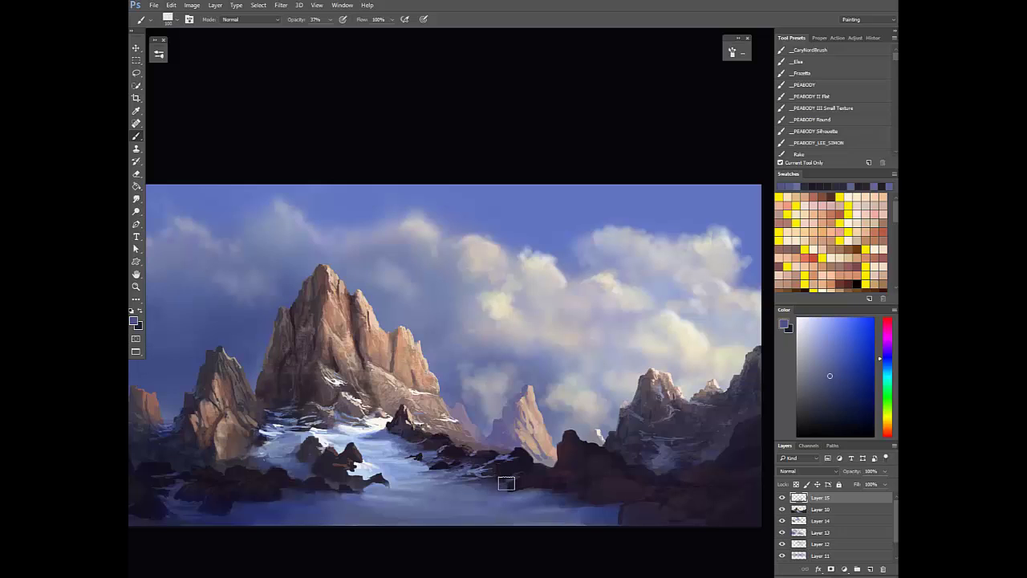
key(0)
alt+click(561, 440)
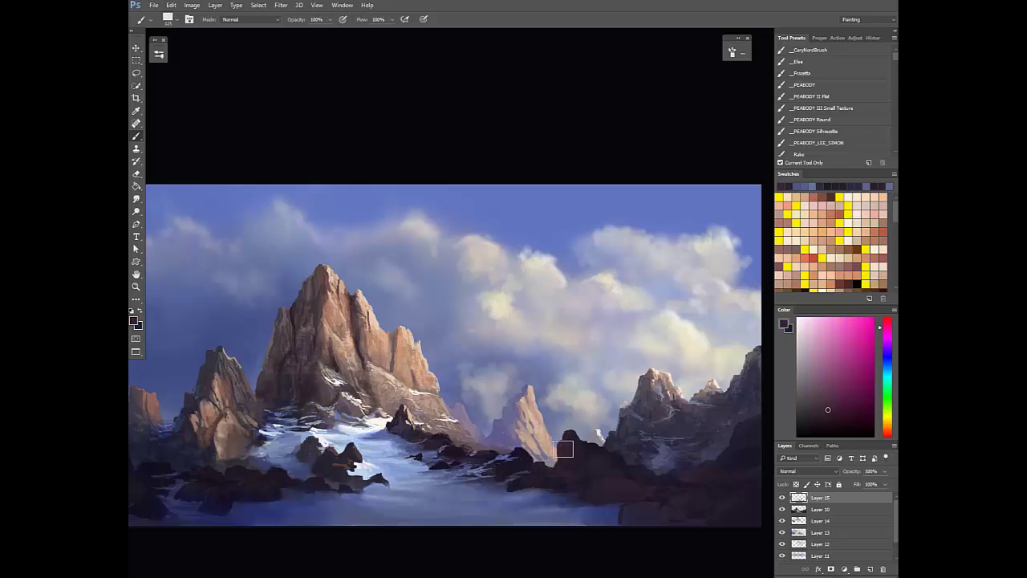
Rework the main peak's rock face and lower shoulder with sampled brown and pale tones at 100% and 70% opacity
alt+click(342, 322)
alt+click(332, 381)
alt+click(335, 375)
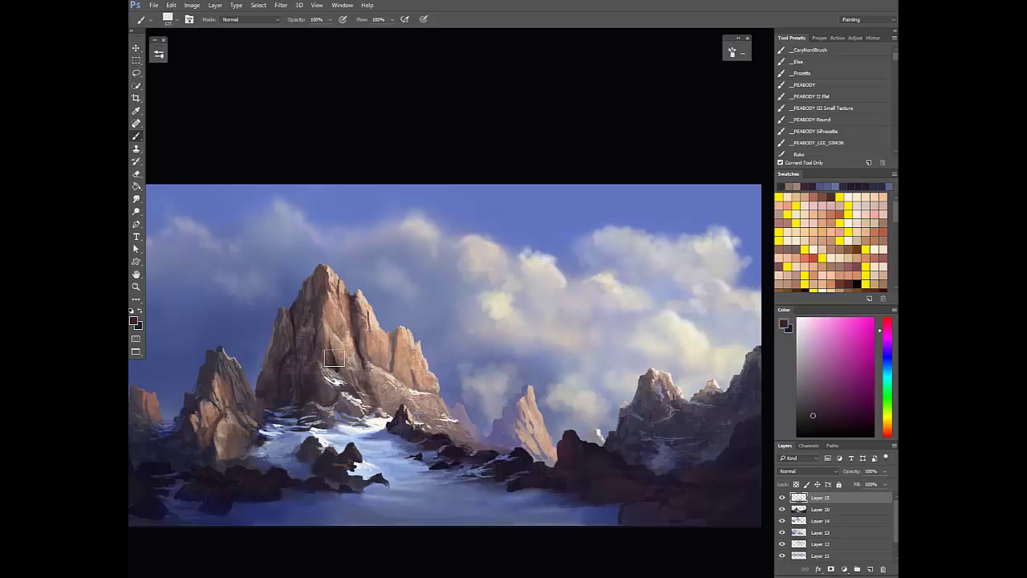
scroll(465, 458, down, 2)
scroll(538, 434, up, 3)
alt+click(455, 437)
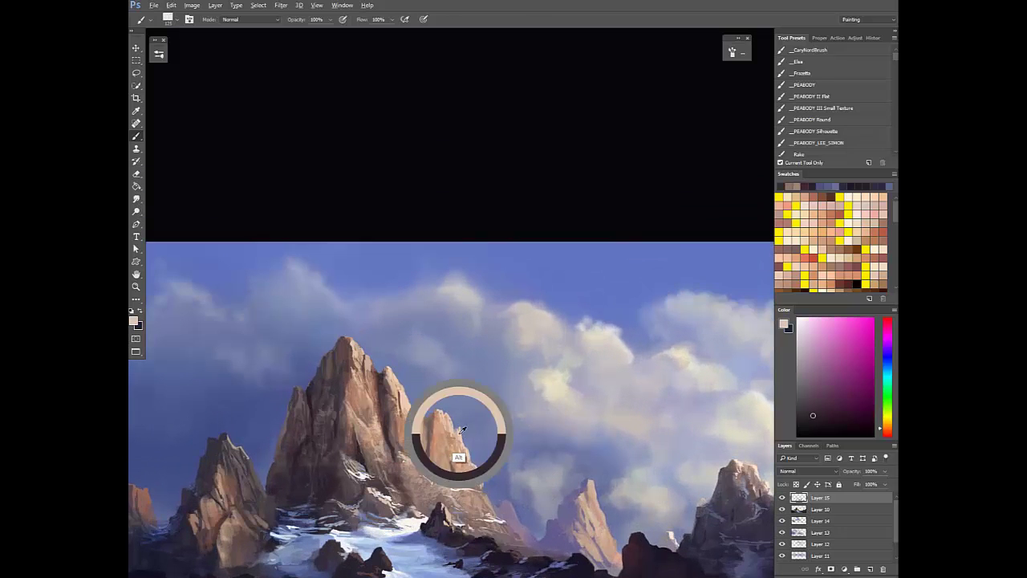
alt+click(456, 443)
key(7)
Mirror the canvas and paint pale peach highlights on the main peak's sunlit shoulder and lower slope at 100% opacity with a larger brush
scroll(513, 461, down, 3)
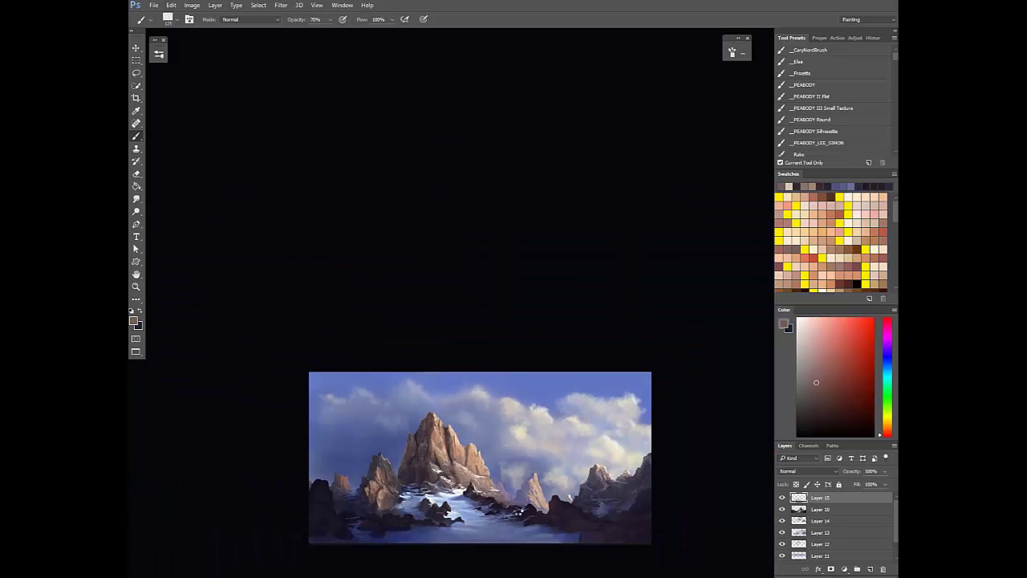
key(F2)
drag(507, 512, 510, 486)
scroll(518, 481, up, 3)
key(0)
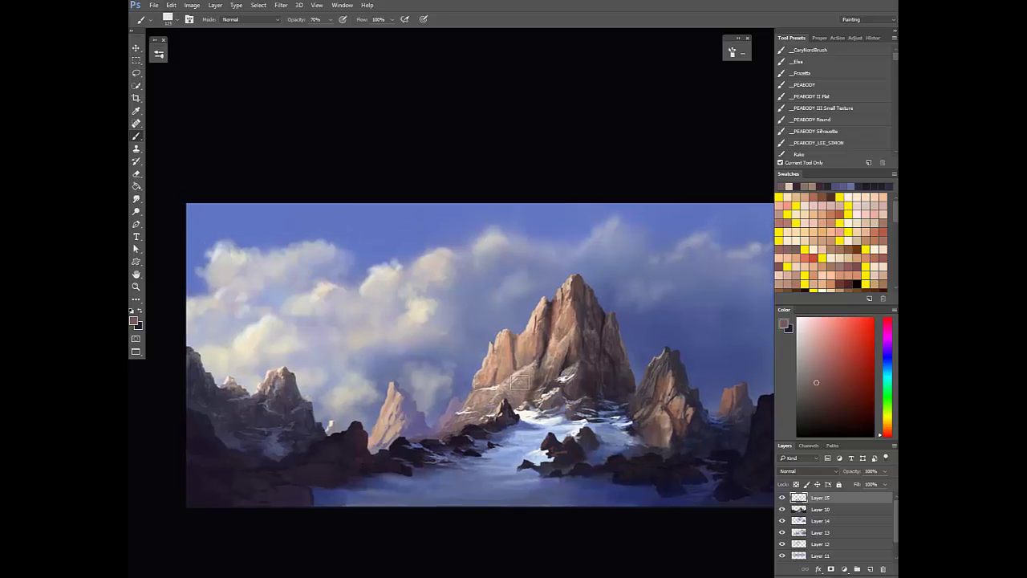
alt+click(472, 388)
click(816, 330)
key(])
key(])
drag(477, 383, 471, 396)
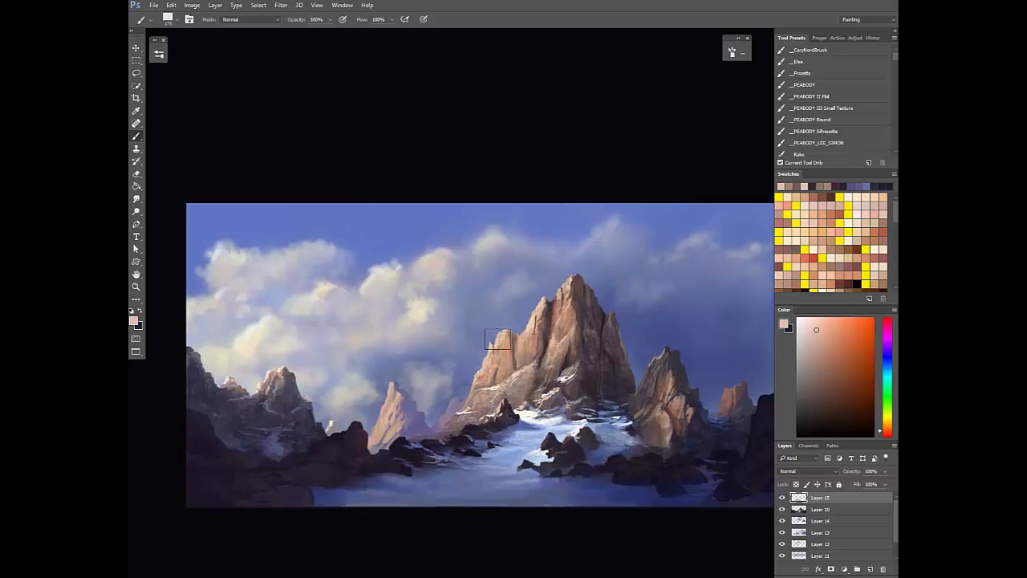
alt+click(503, 337)
alt+click(498, 342)
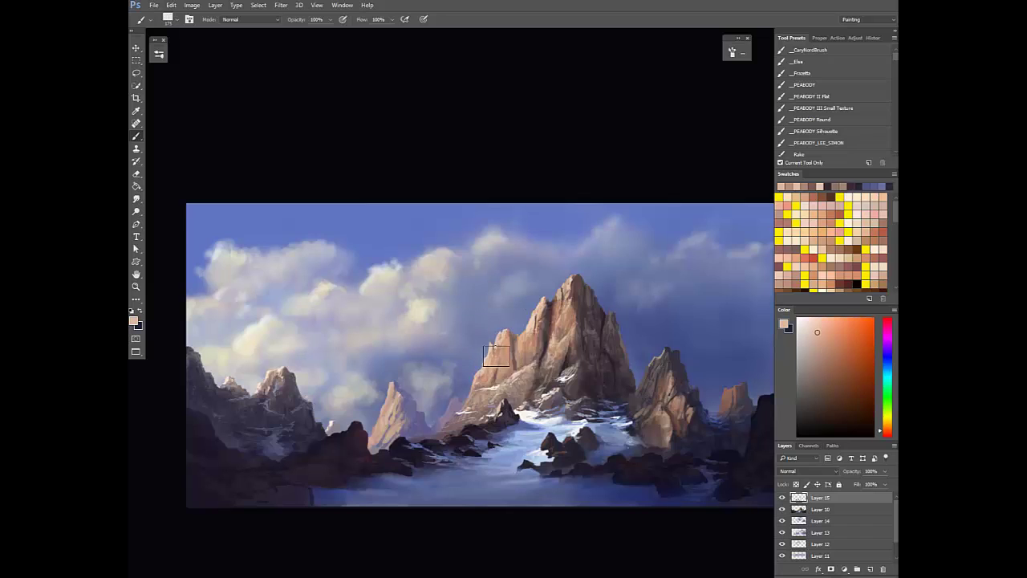
Repaint the small spire's sunlit face and shadowed cracks with sampled peach and purple-grey tones at 100% opacity
alt+click(393, 394)
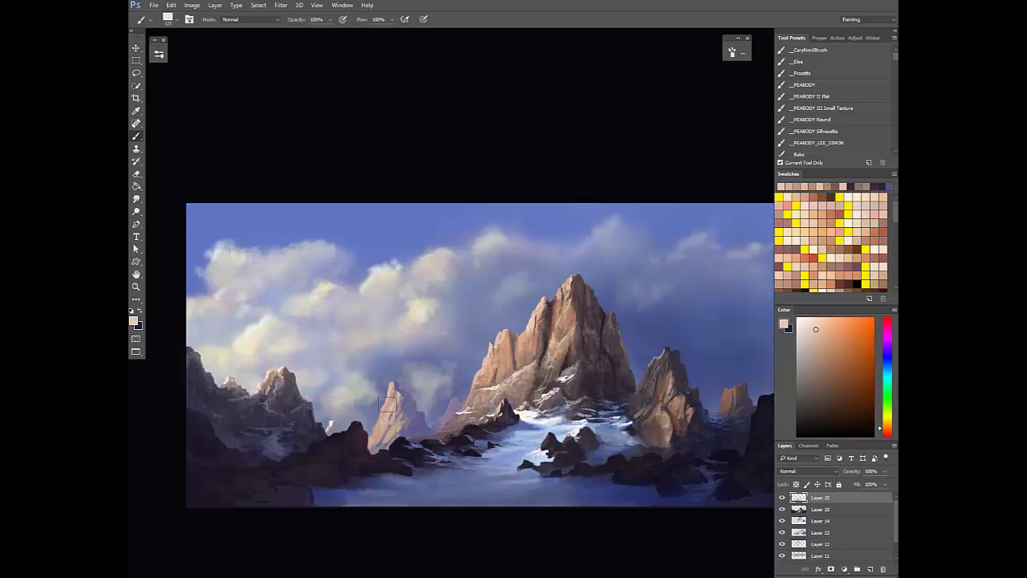
alt+click(391, 387)
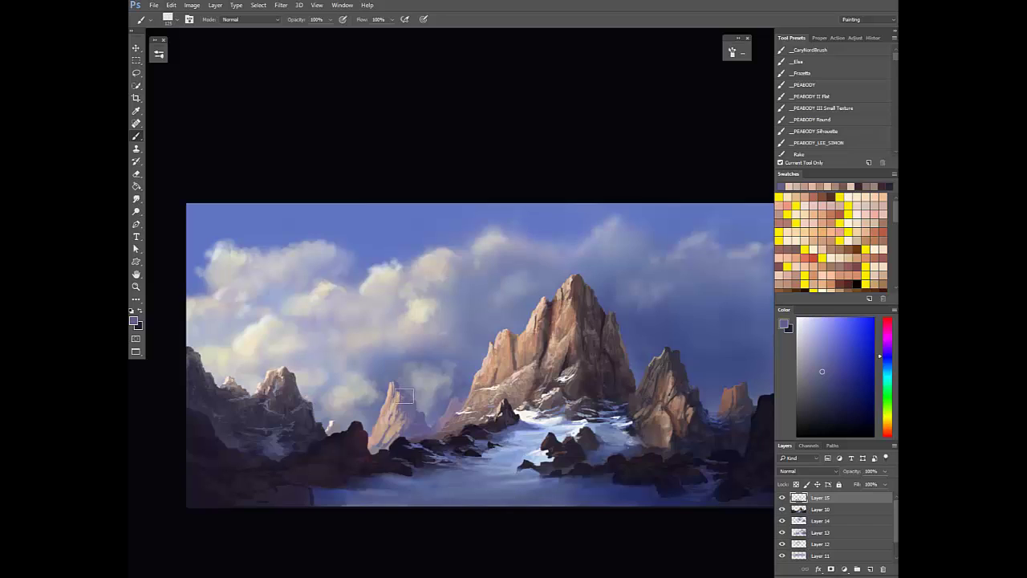
alt+click(406, 420)
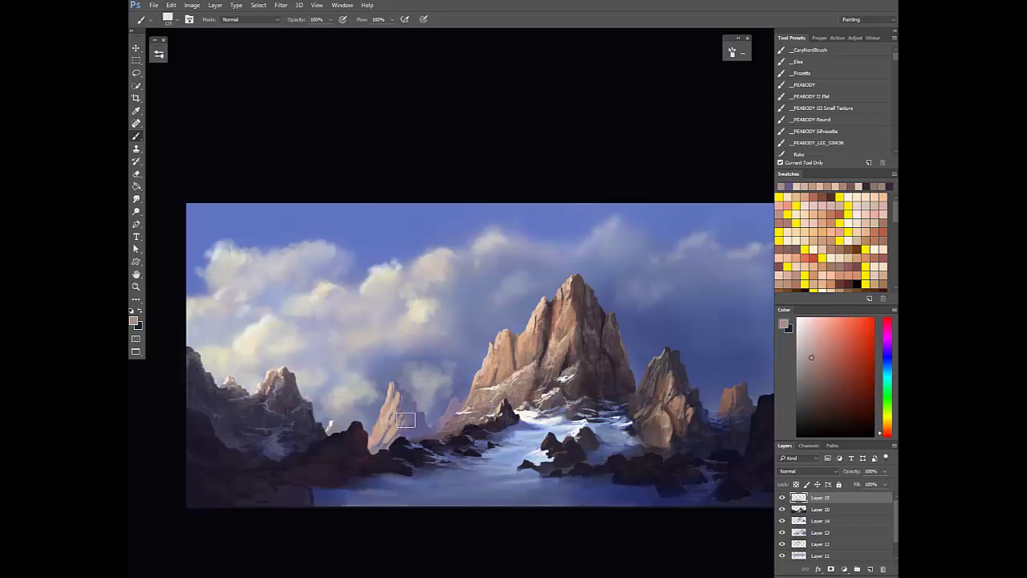
alt+click(417, 403)
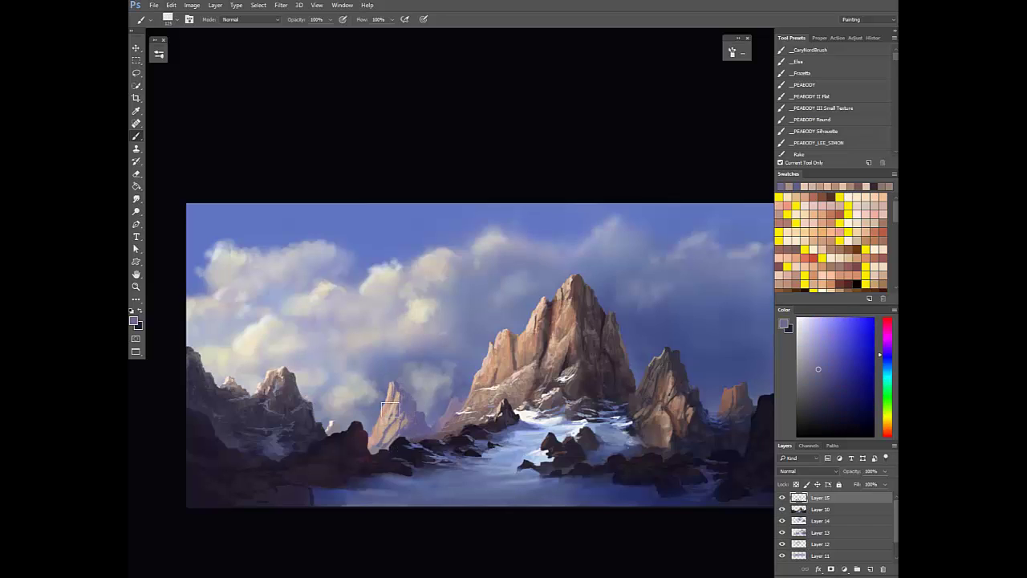
alt+click(385, 426)
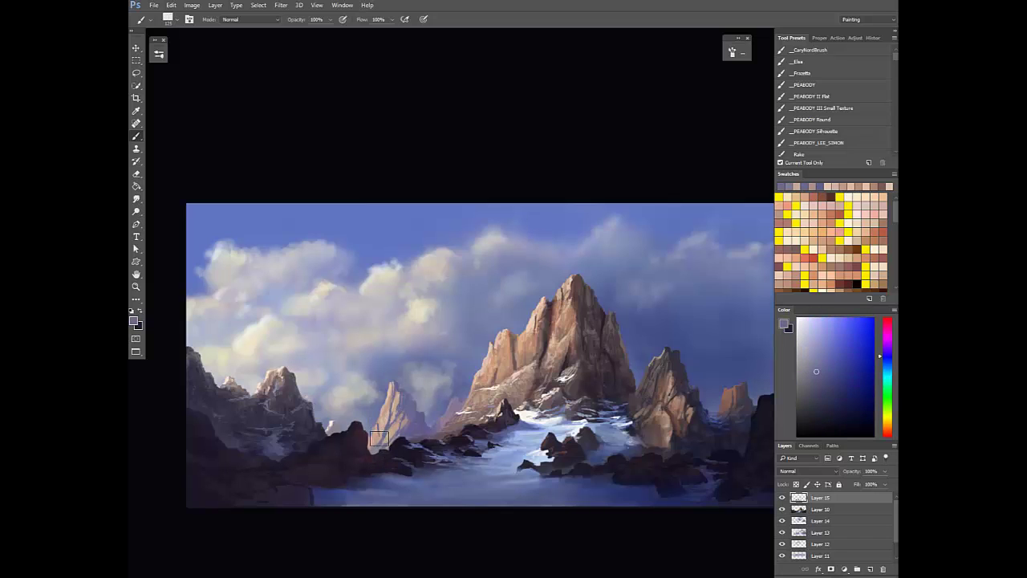
alt+click(376, 426)
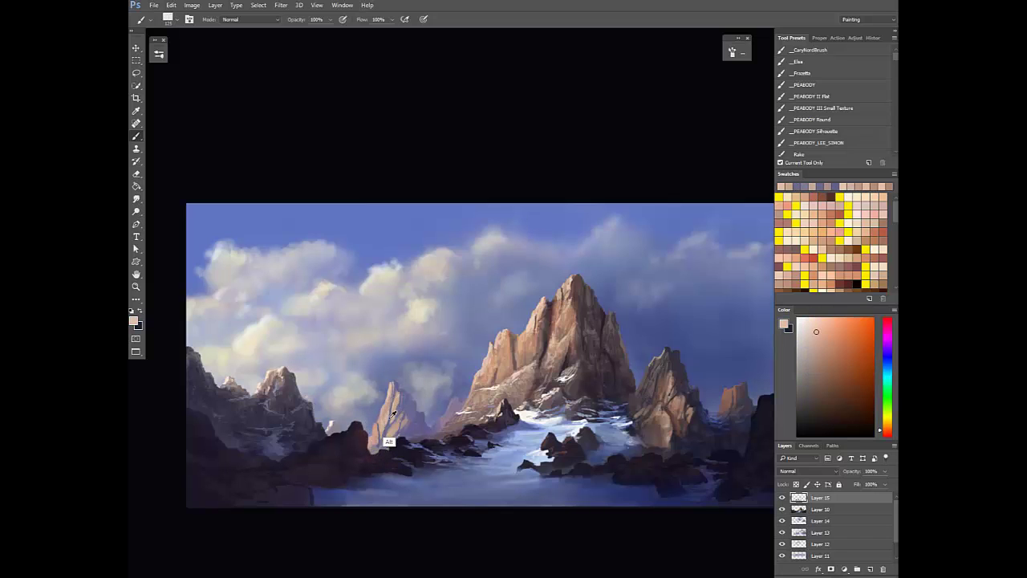
alt+click(385, 404)
alt+click(383, 432)
Mirror the canvas and blend sampled purple-grey tones into the small spire's base at 30% opacity
scroll(408, 406, down, 3)
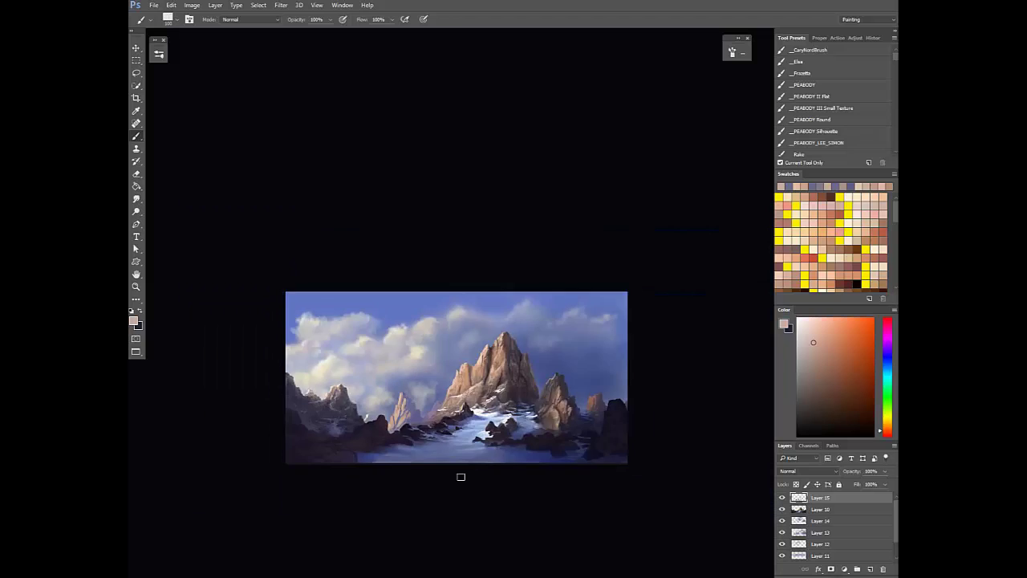
key(F2)
drag(463, 470, 458, 493)
scroll(515, 415, up, 3)
key(3)
alt+click(514, 473)
alt+click(514, 481)
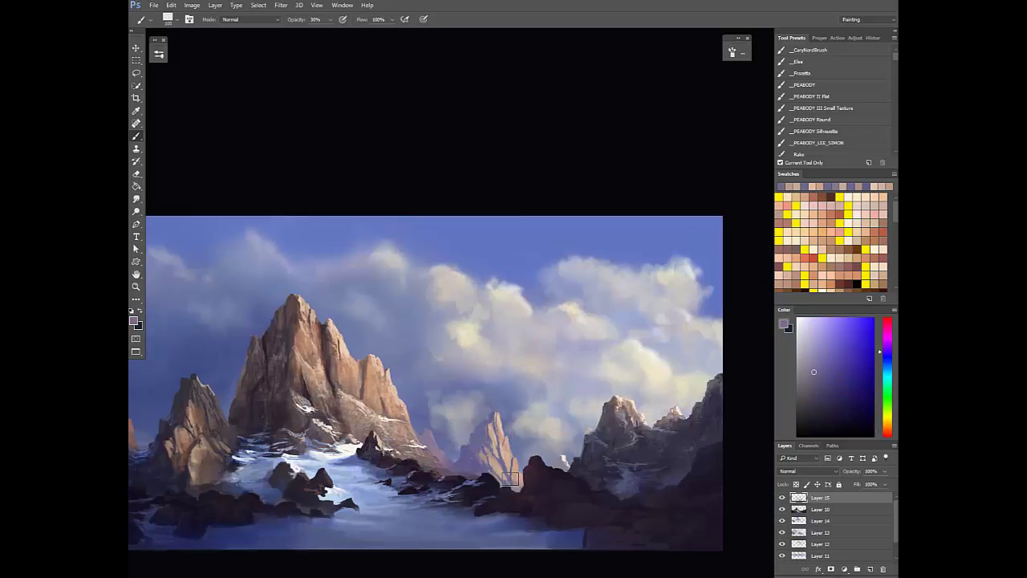
alt+click(514, 480)
alt+click(510, 477)
Rework the edge between the small spire's base and the dark shoreline rocks with sampled dark purple and purple-grey at 100% opacity
key(0)
alt+click(515, 492)
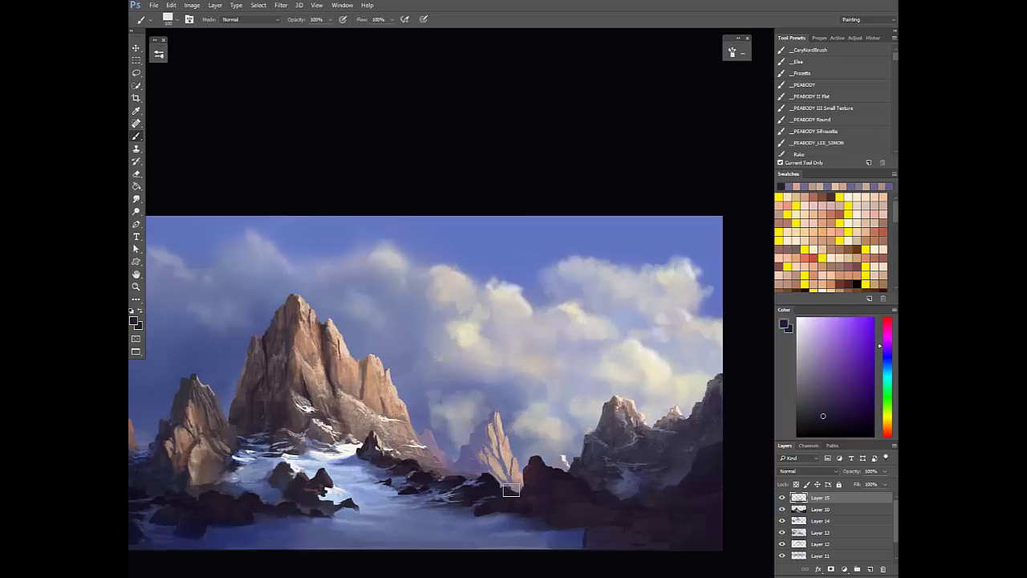
alt+click(508, 479)
alt+click(513, 481)
alt+click(515, 485)
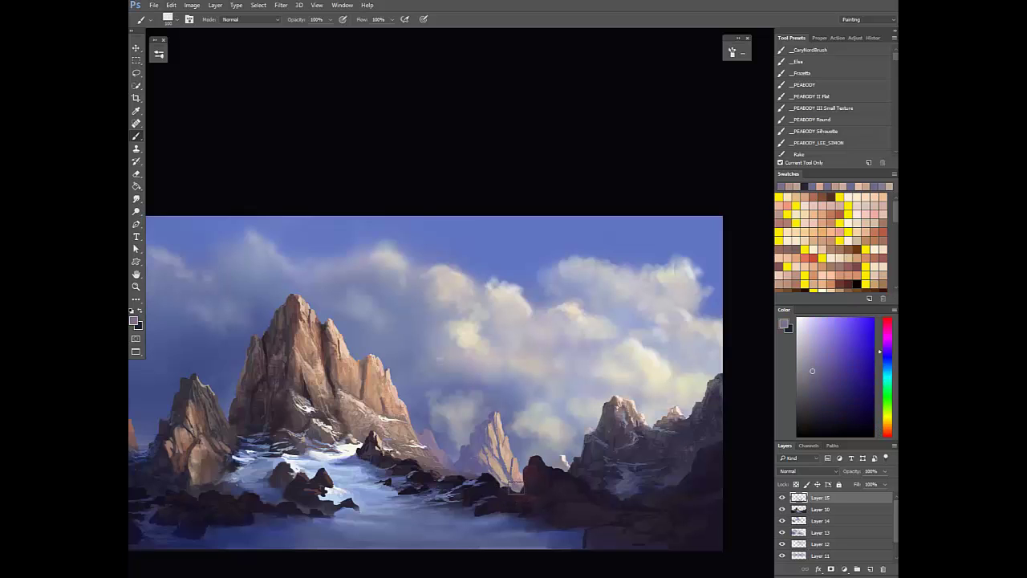
Mirror the canvas and soften the small spire's base with sampled peach and purple tones at 70% opacity with a larger brush
key(7)
scroll(534, 472, down, 2)
scroll(536, 468, up, 1)
drag(410, 463, 477, 462)
scroll(477, 462, up, 4)
alt+click(454, 472)
key(3)
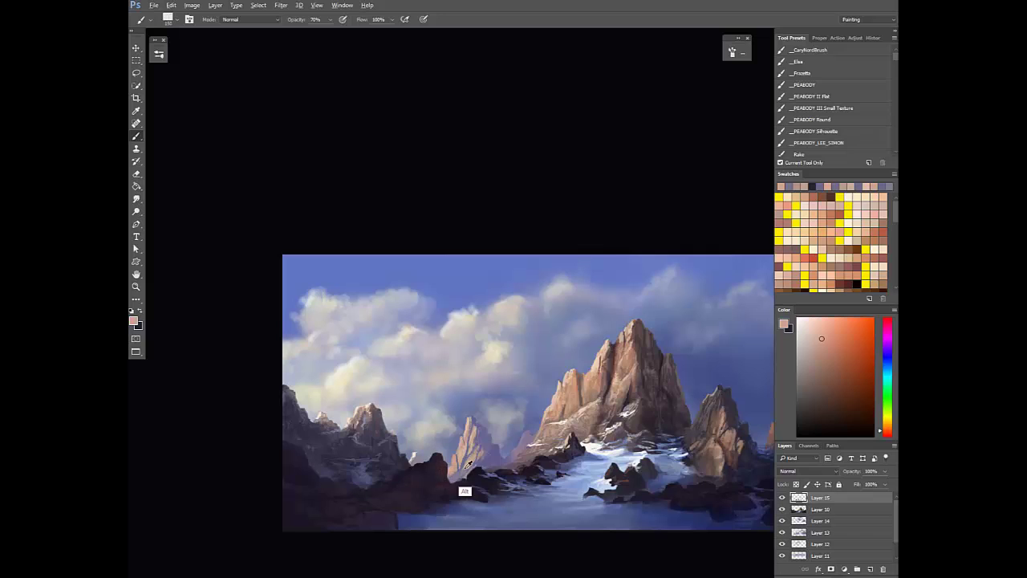
alt+click(463, 490)
alt+click(452, 474)
alt+click(452, 473)
alt+click(458, 479)
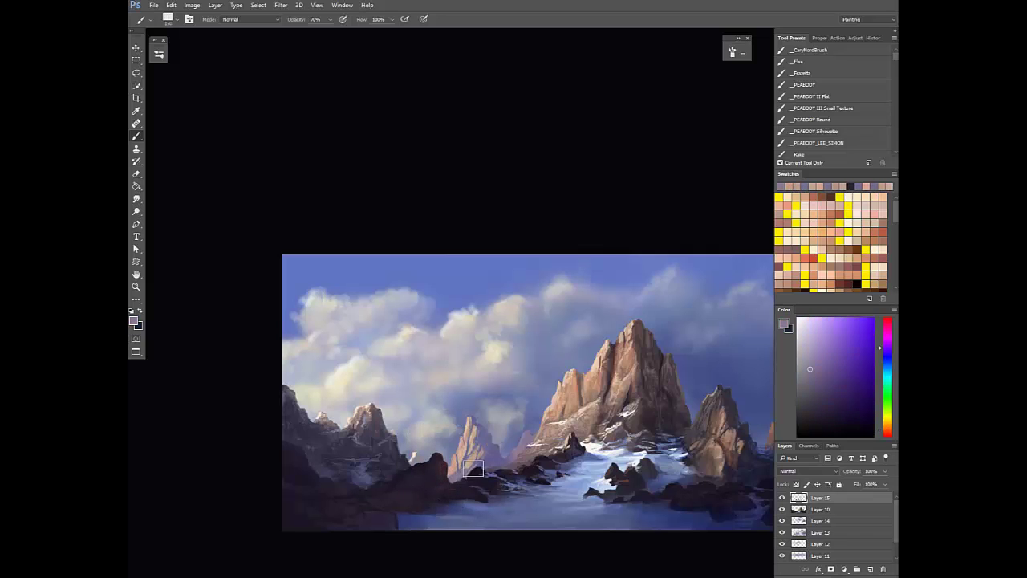
alt+click(475, 465)
alt+click(466, 479)
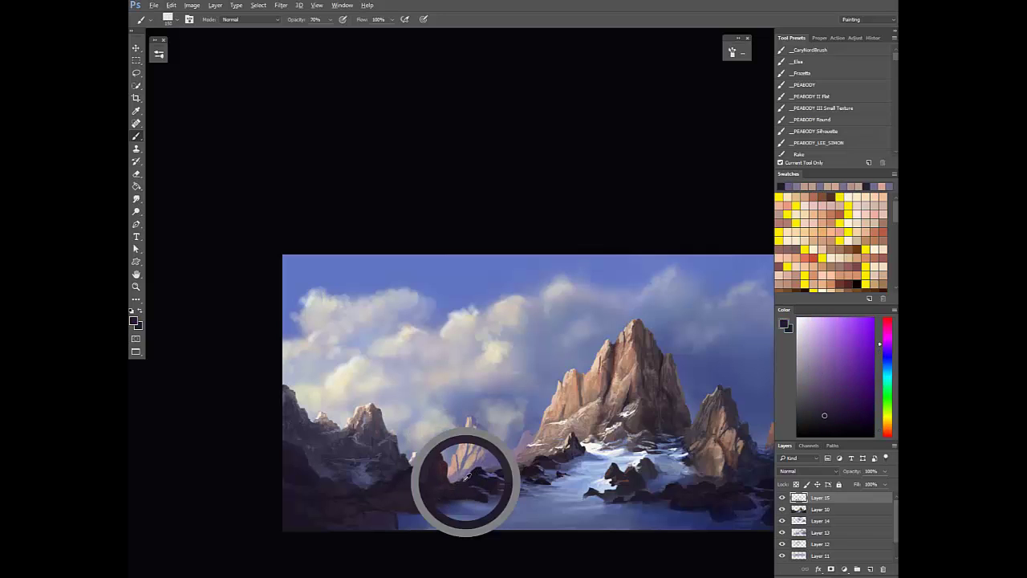
Extend the dark shoreline rocks across the small spire's base with sampled dark purple at 100% opacity and a smaller brush
key(0)
scroll(462, 479, up, 5)
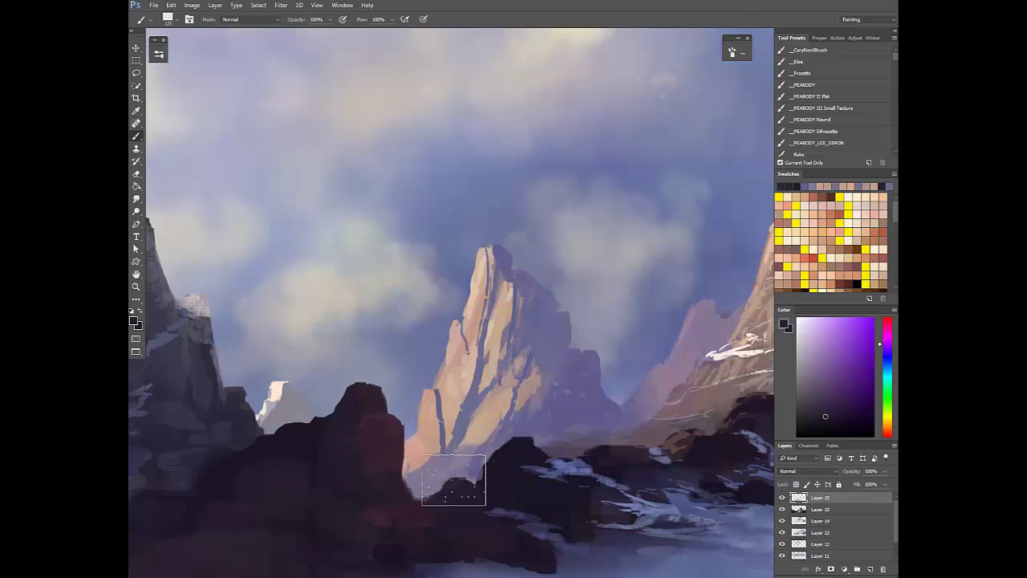
alt+click(446, 489)
key(bracketleft)
key(bracketleft)
key(bracketleft)
alt+click(405, 441)
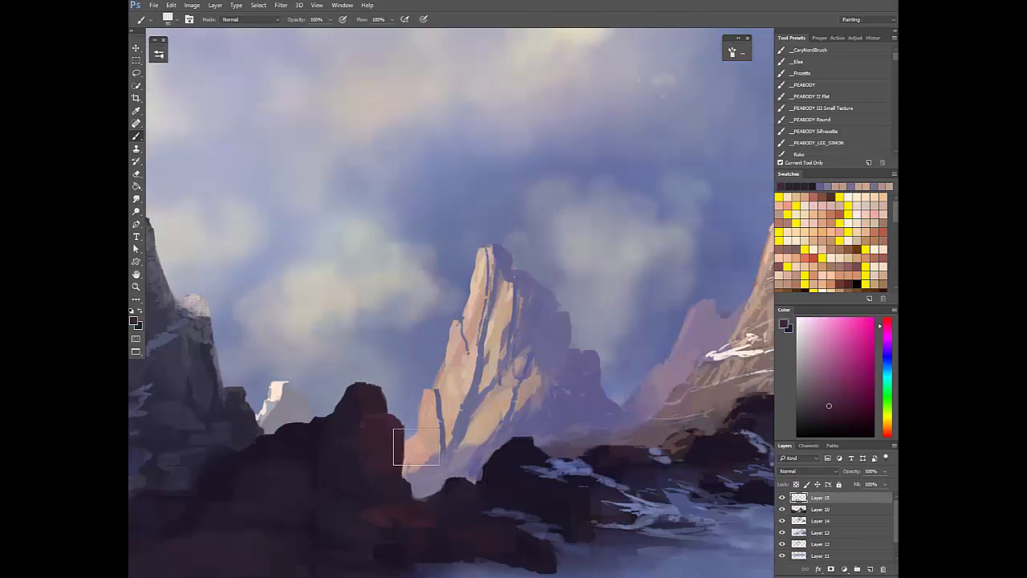
Model the rounded dark rock beside the small spire with picked and sampled muted red-purple tones, finishing at 30% opacity
key(3)
drag(362, 431, 538, 462)
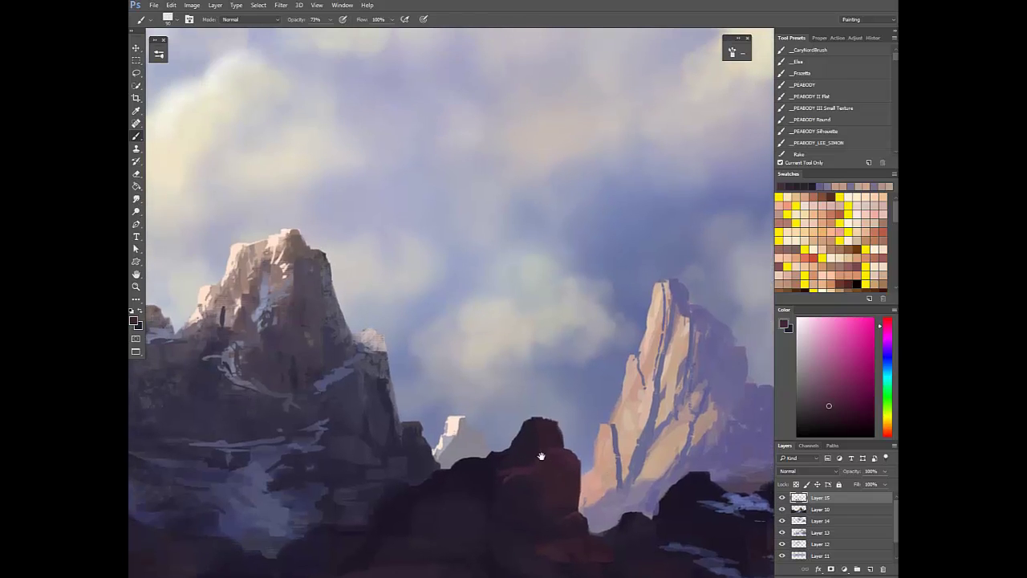
key(0)
click(816, 394)
key(7)
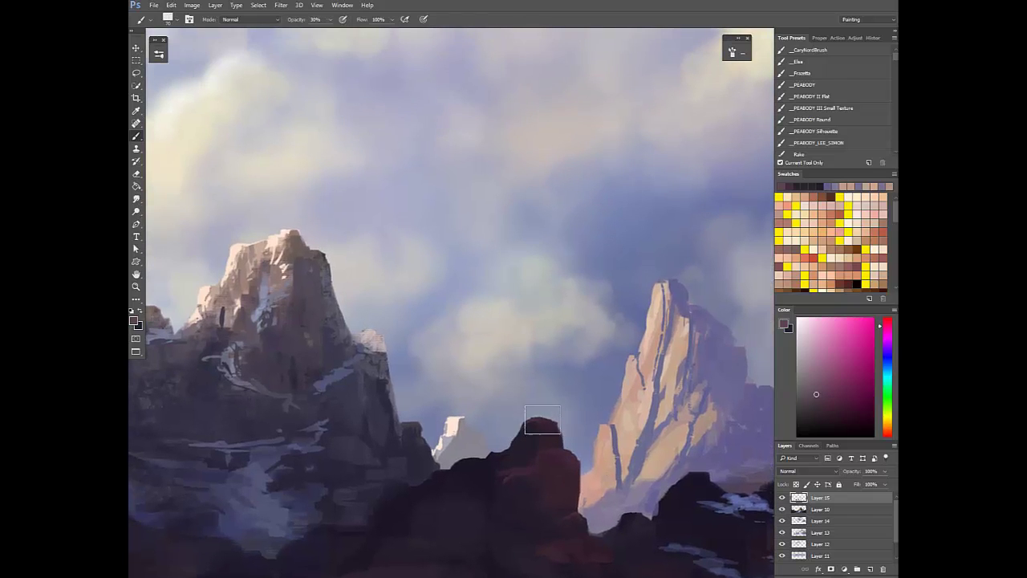
mouse_move(543, 420)
mouse_down()
mouse_move(532, 424)
mouse_move(539, 458)
mouse_move(552, 452)
mouse_move(498, 474)
mouse_move(507, 456)
mouse_up()
alt+click(550, 454)
alt+click(548, 474)
key(3)
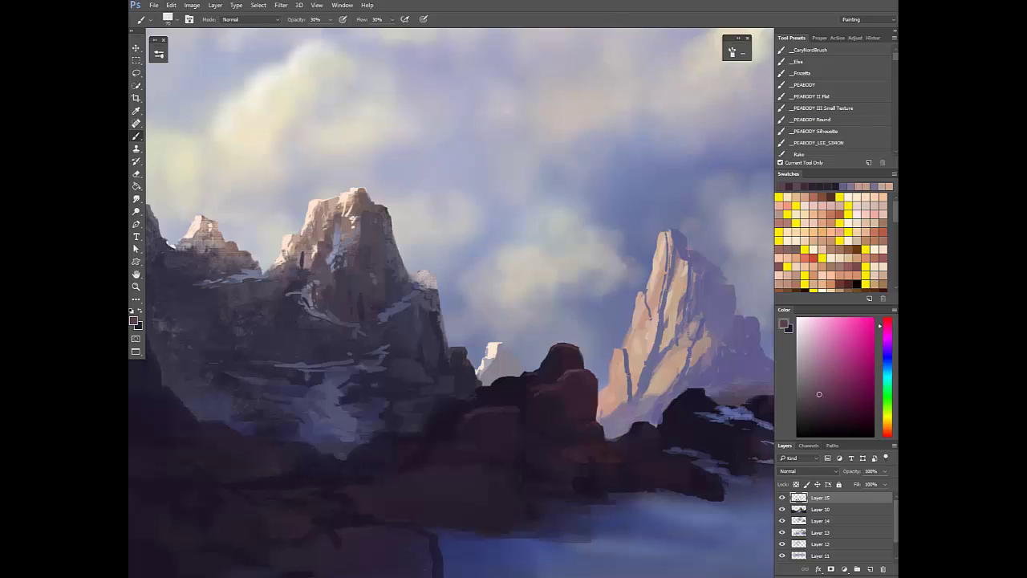
Reshape the rounded dark rock's top into a more angular silhouette with sampled dark purples at 100% opacity
alt+click(551, 349)
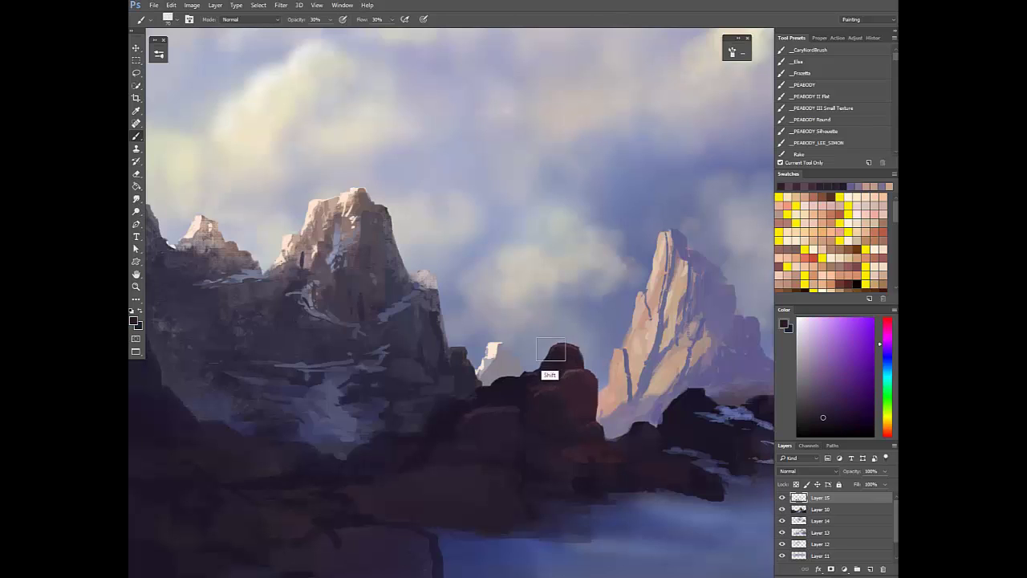
alt+click(553, 349)
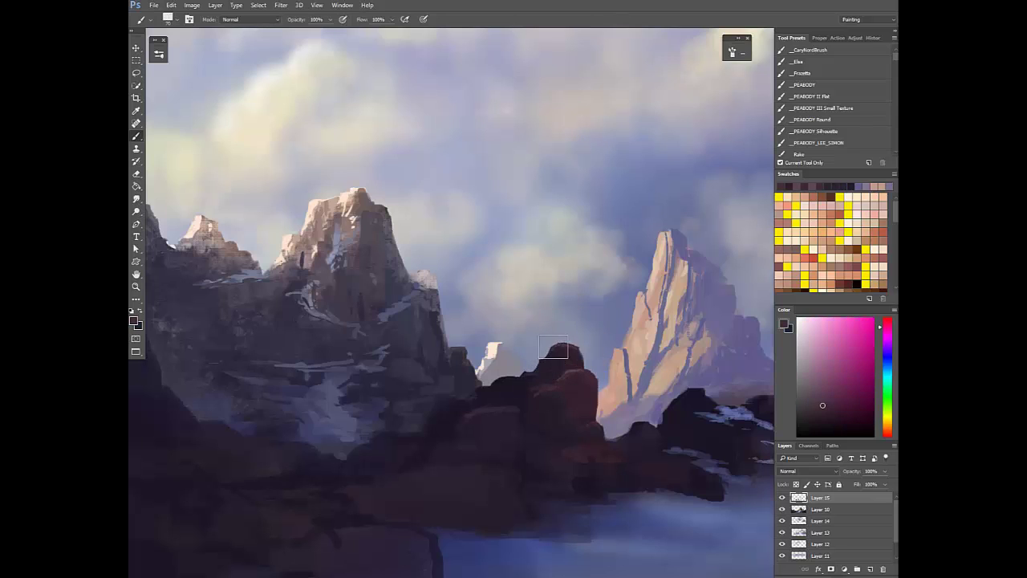
alt+click(559, 345)
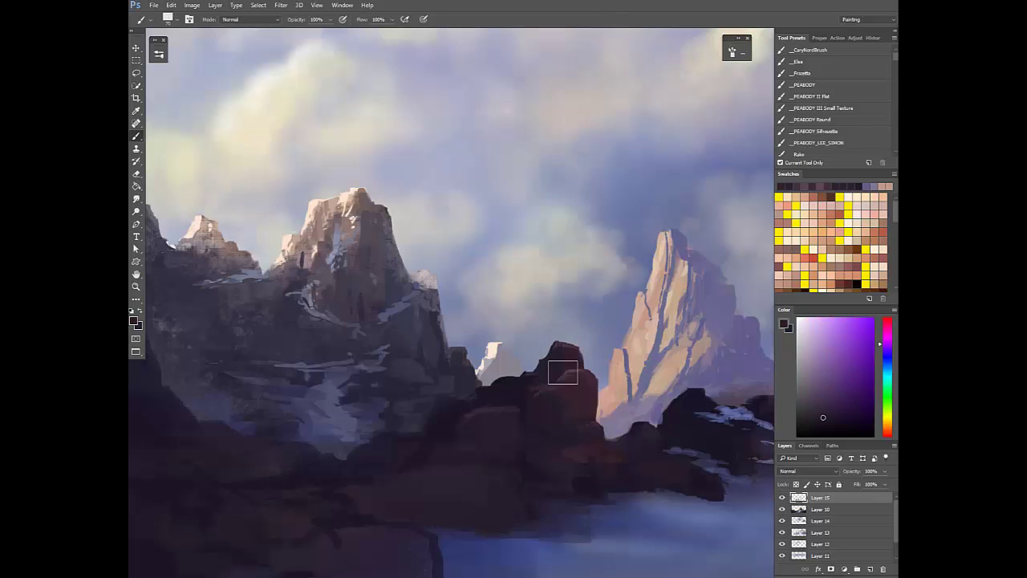
alt+click(565, 375)
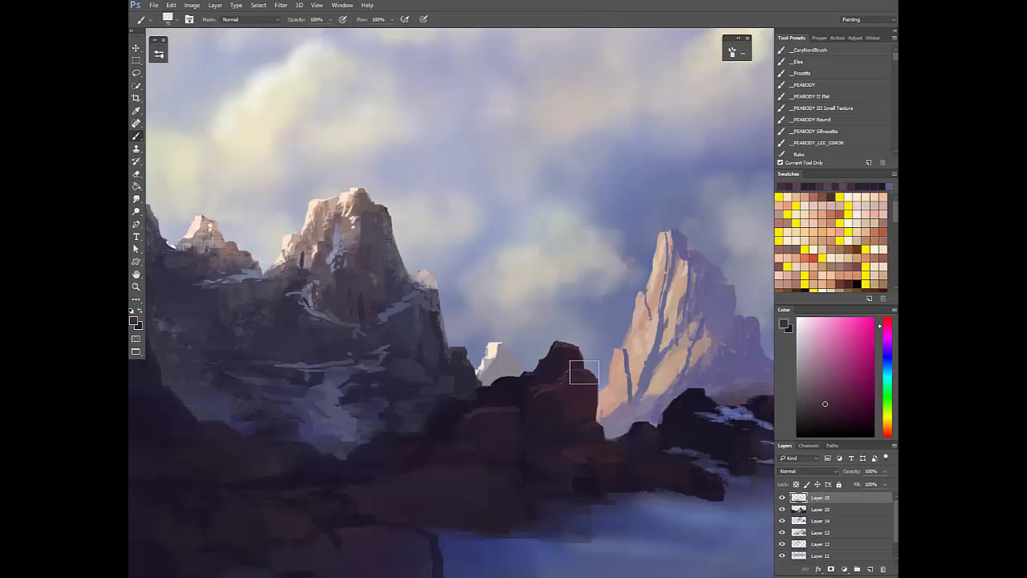
alt+click(547, 360)
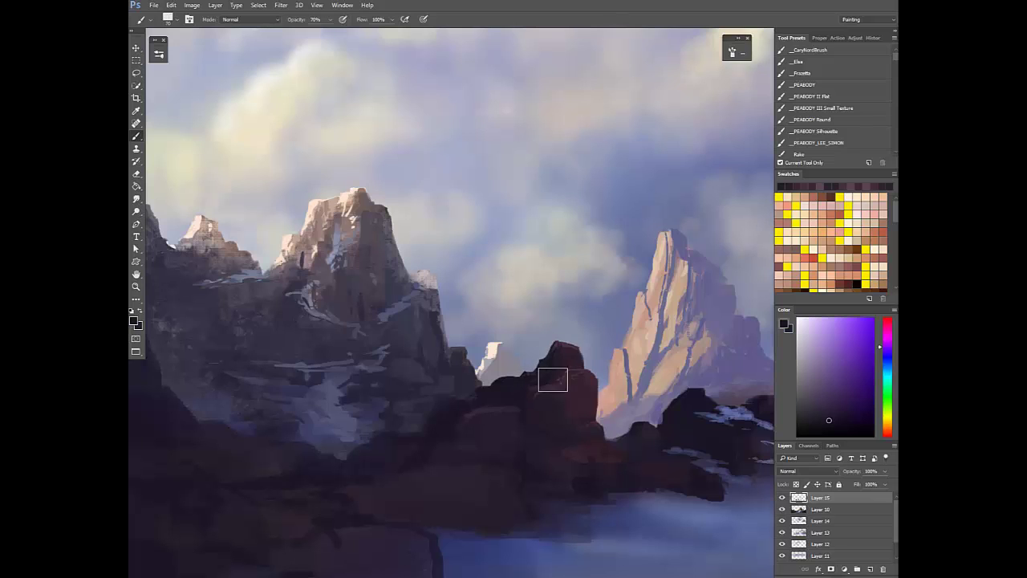
Define the edge and cracks of the dark rock's crown with sampled near-black and dark plum at 100% opacity
alt+click(578, 357)
key(0)
drag(580, 345, 568, 350)
alt+click(577, 356)
alt+click(568, 351)
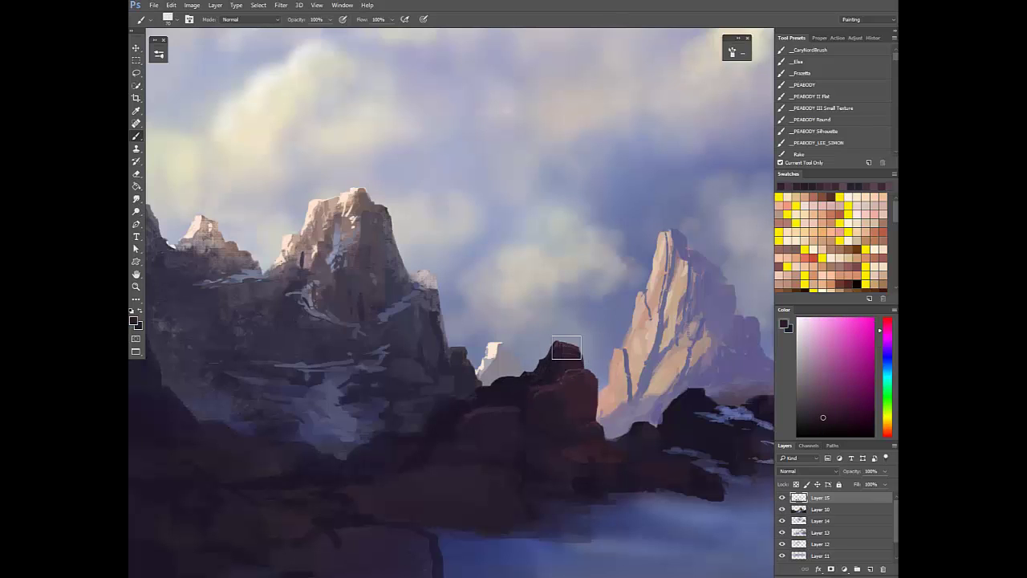
Rework the lower body of the dark rock beside the small spire with sampled dark purple tones at 100% opacity
scroll(576, 404, down, 5)
scroll(562, 439, up, 3)
alt+click(578, 401)
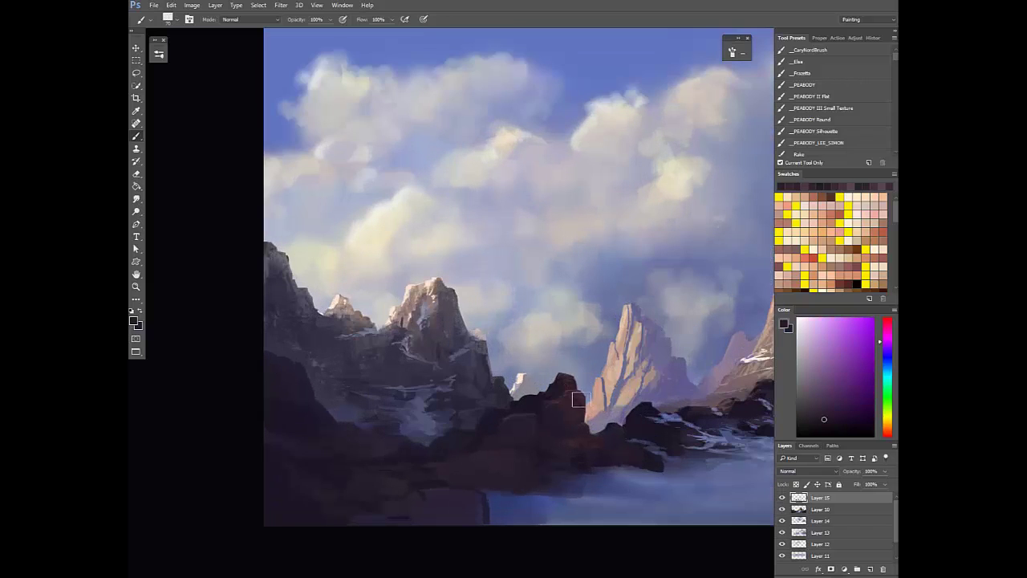
alt+click(561, 424)
scroll(570, 449, down, 3)
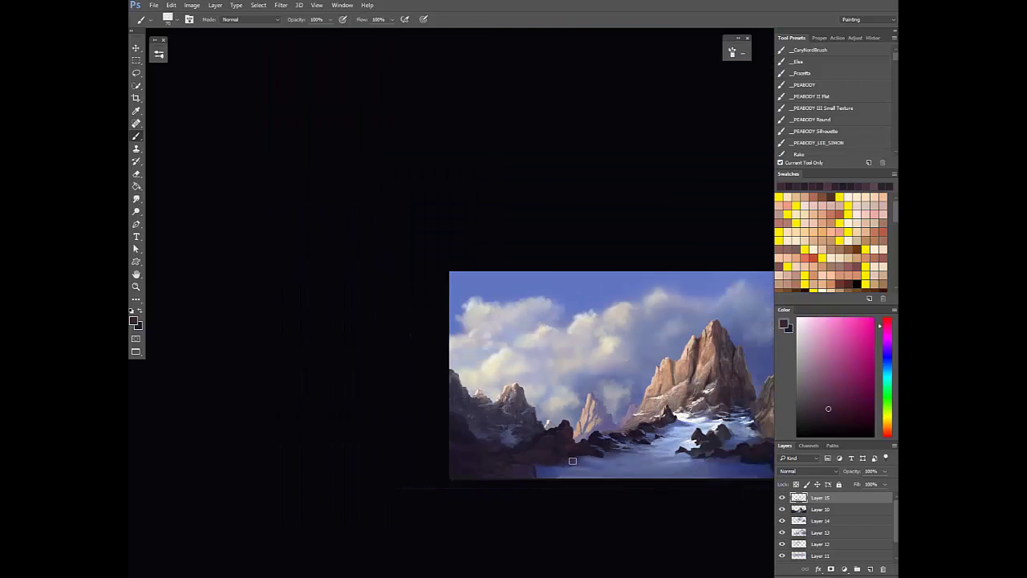
Mirror the canvas and rework the low shore between the main peak and small spire with sampled mauve, near-black and blue tones
scroll(572, 460, up, 3)
alt+click(554, 470)
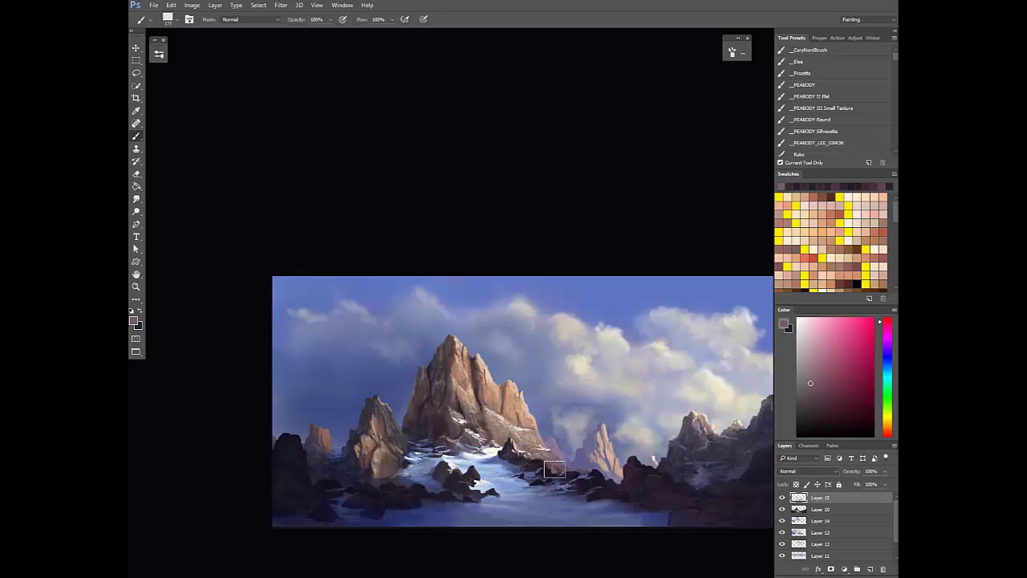
alt+click(557, 469)
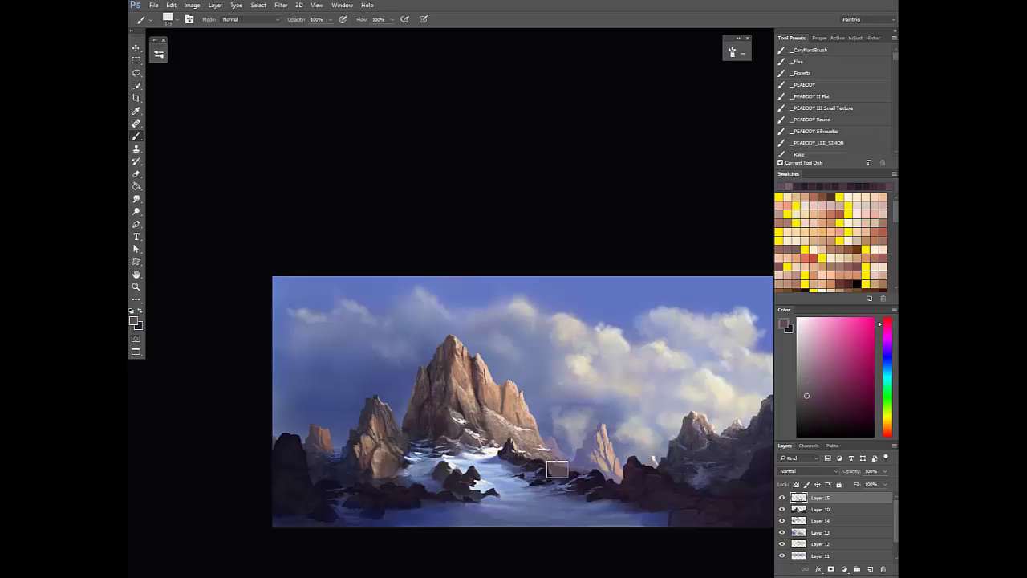
alt+click(575, 475)
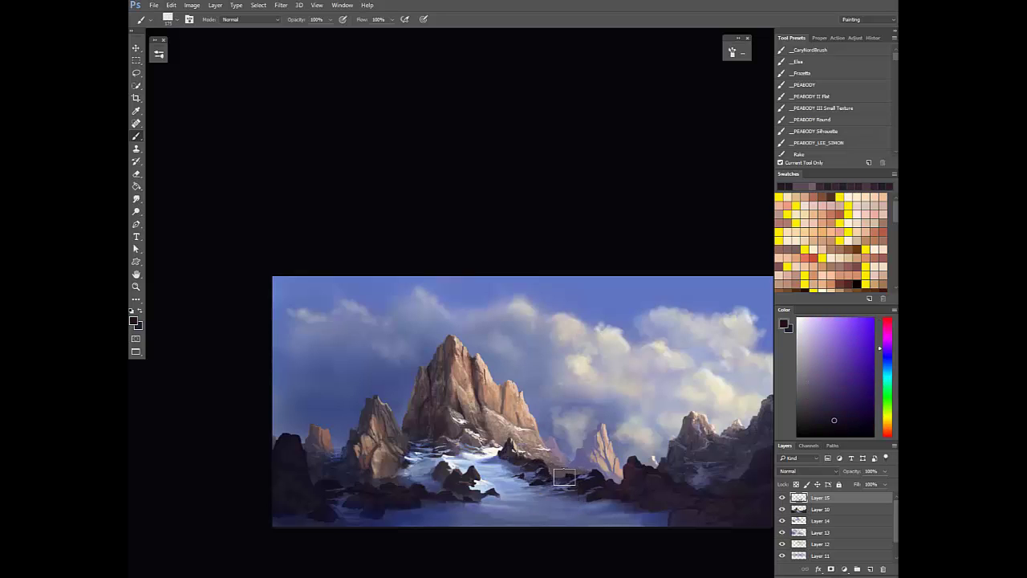
alt+click(564, 475)
alt+click(552, 478)
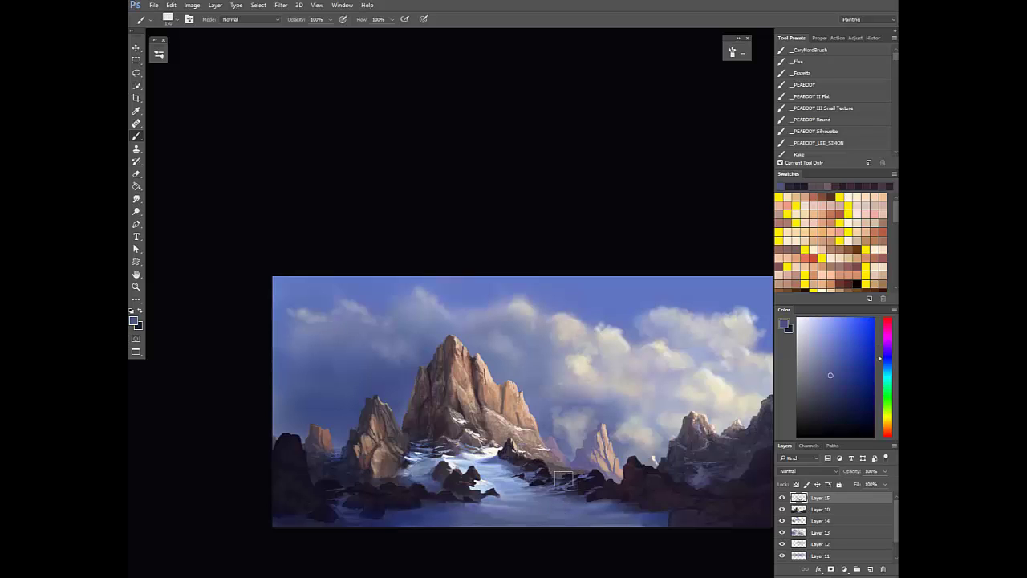
Mirror the canvas back and blend the main peak's low slope into the shore with sampled grey and mauve tones at 100% opacity
scroll(578, 459, down, 2)
key(ctrl+shift+h)
scroll(466, 462, up, 2)
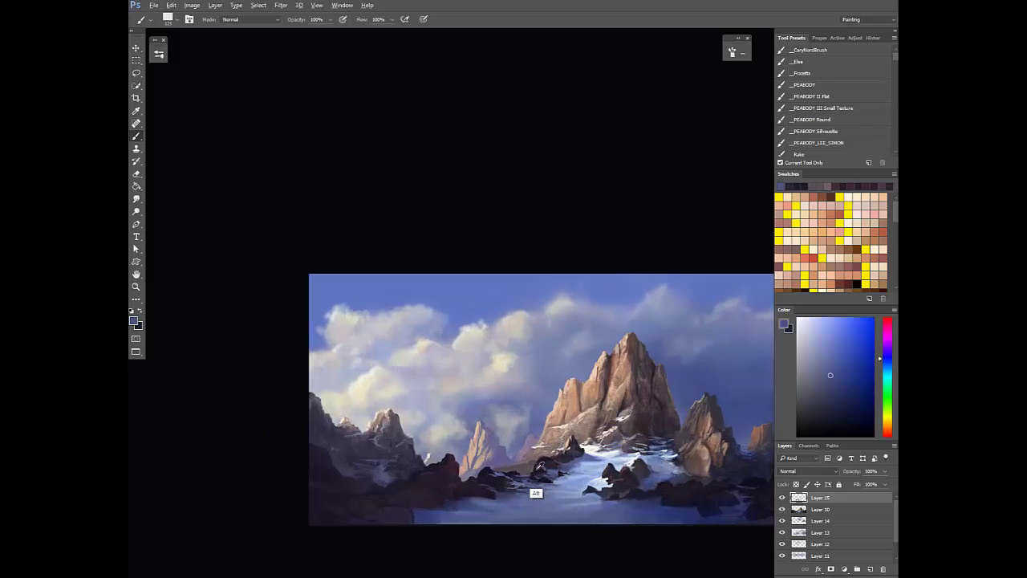
alt+click(536, 474)
alt+click(531, 463)
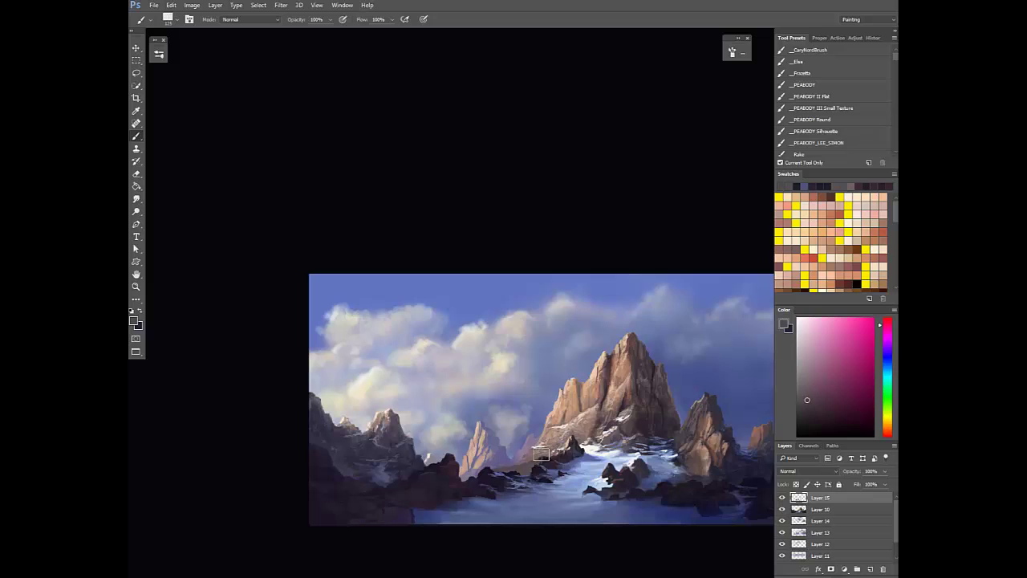
alt+click(539, 461)
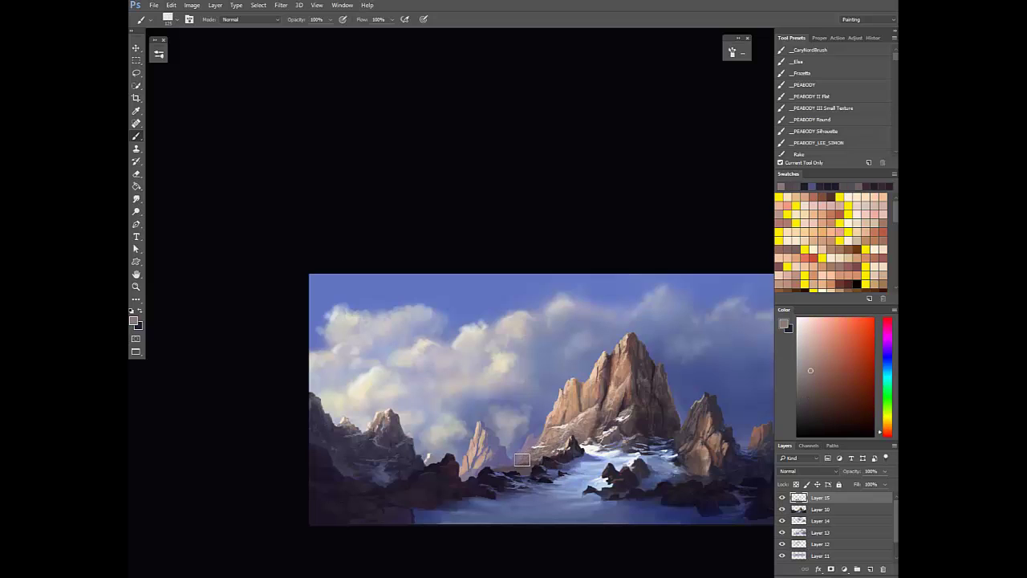
alt+click(522, 459)
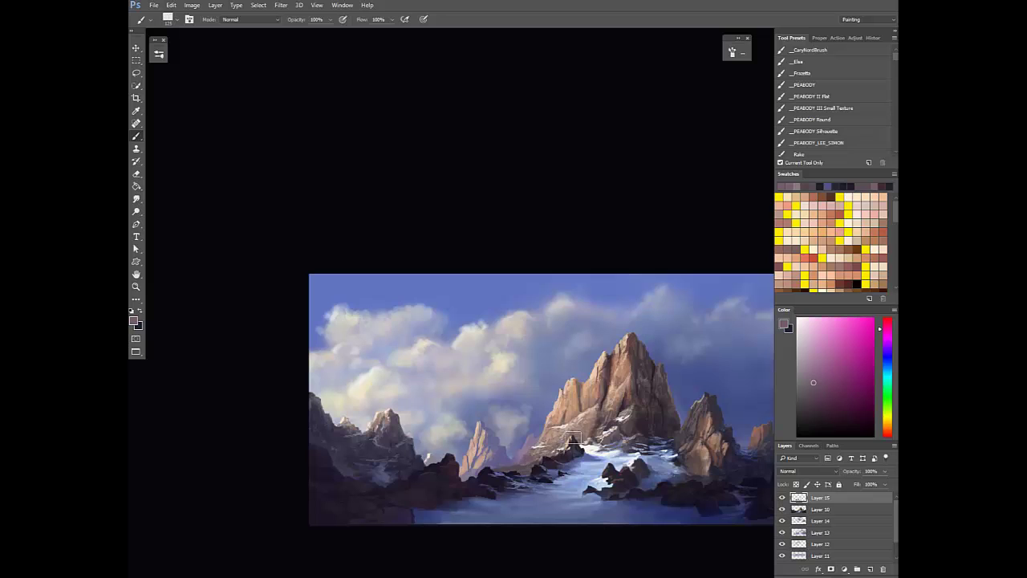
Touch up the dark rocks and water edge beside the small spire with sampled near-black and blue-purple tones, alternating 30% and 100% opacity
alt+click(496, 470)
alt+click(485, 473)
key(3)
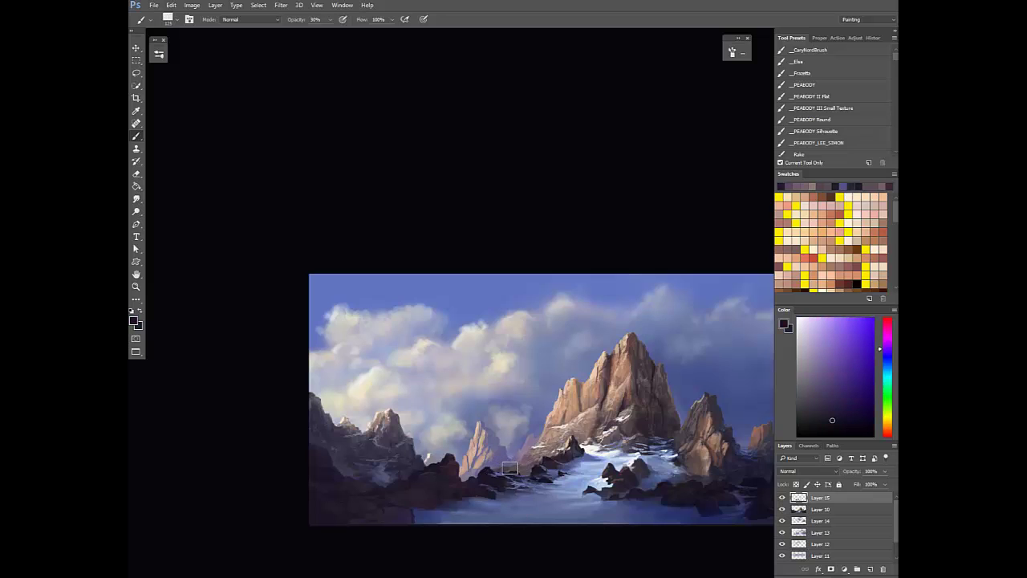
alt+click(503, 470)
key(0)
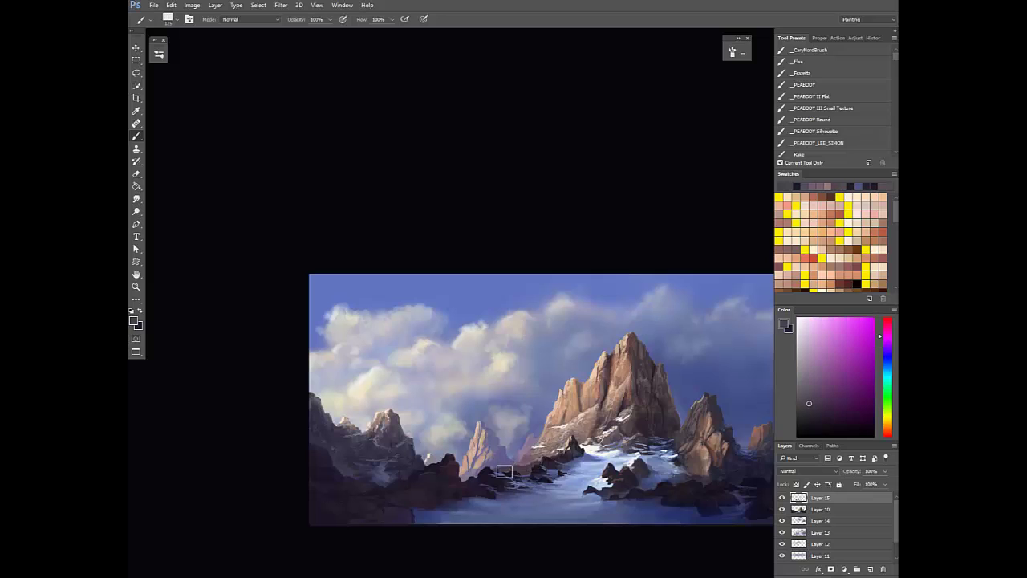
alt+click(507, 457)
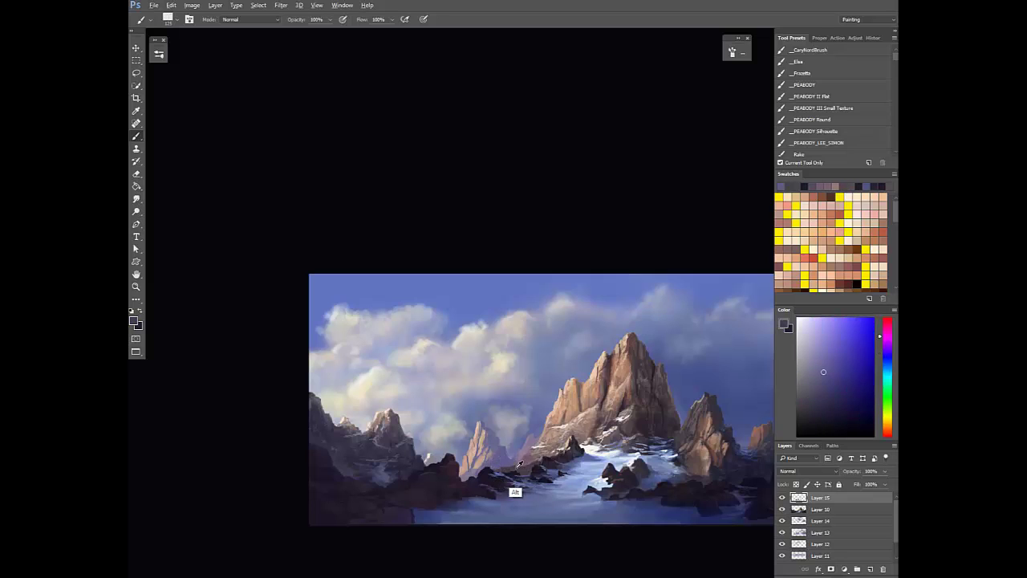
alt+click(513, 466)
alt+click(519, 466)
key(3)
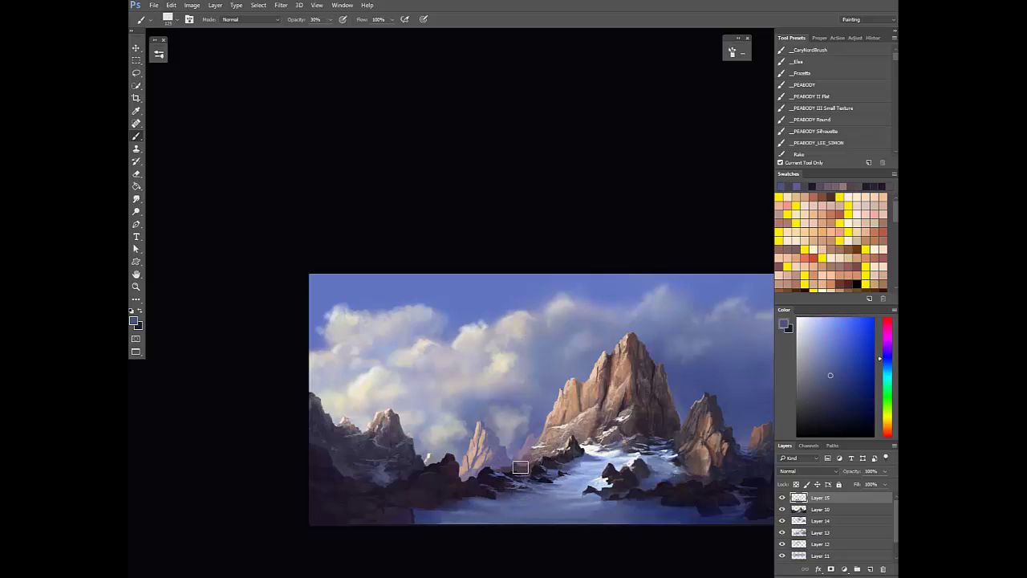
Mirror the canvas and touch up the central dark rocks in the surf with sampled pale blue and near-black tones
key(ctrl+shift+h)
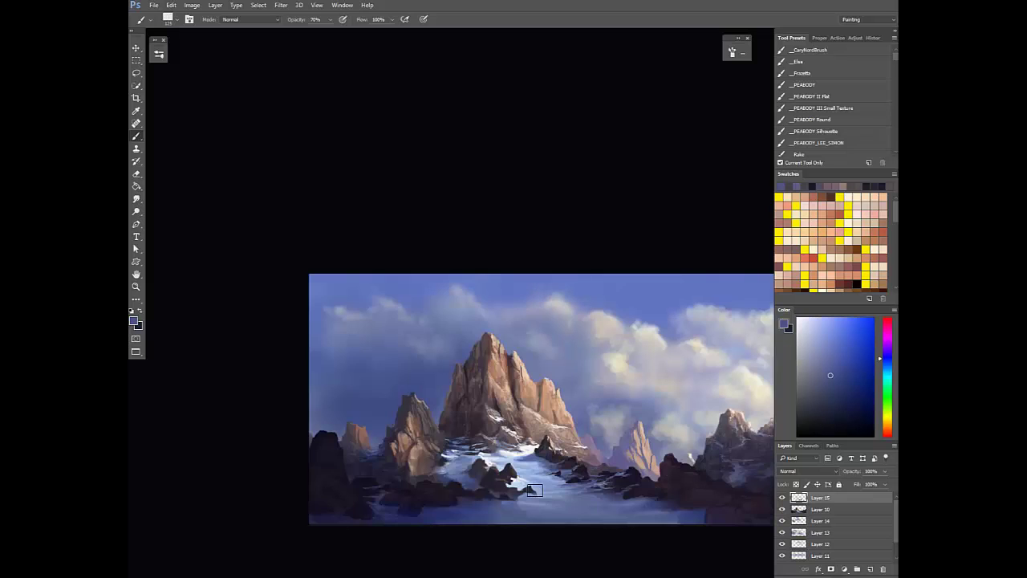
mouse_move(497, 456)
mouse_down()
mouse_move(450, 454)
mouse_move(427, 469)
mouse_up()
alt+click(447, 454)
alt+click(448, 455)
alt+click(437, 464)
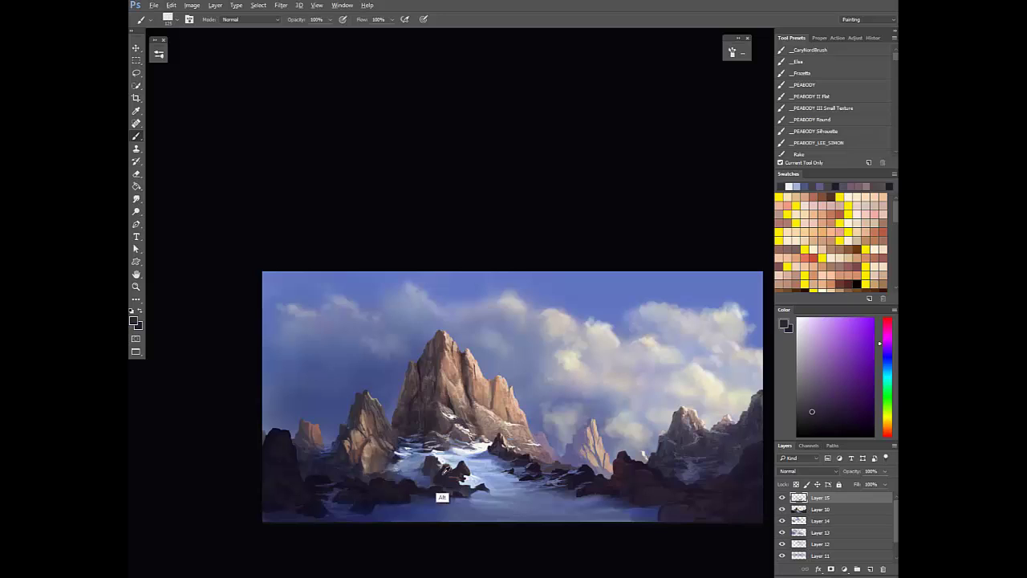
alt+click(439, 470)
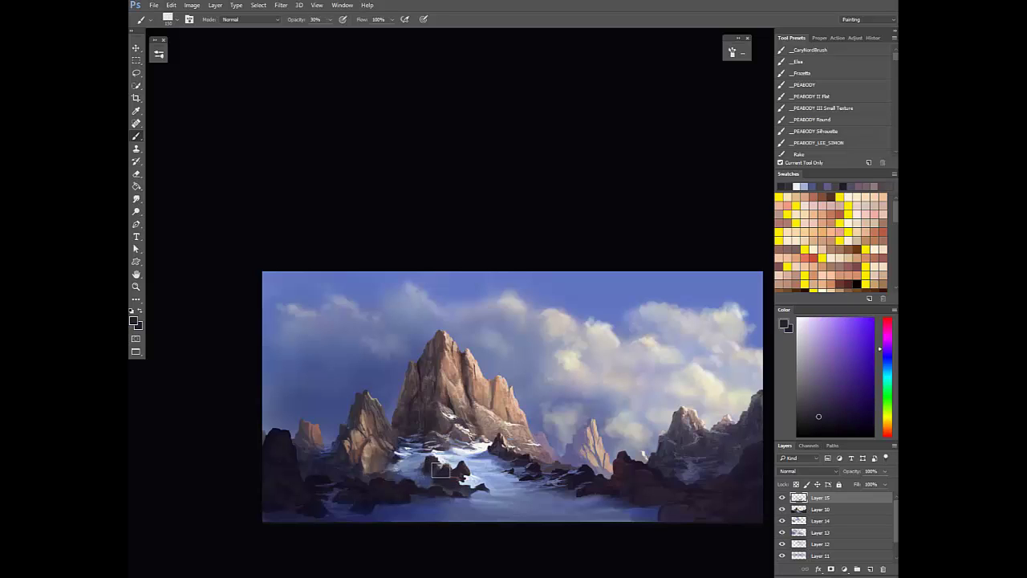
Repaint the surf around the top of the central dark rocks with sampled pale blue and grey tones at 100% opacity
alt+click(435, 453)
alt+click(434, 454)
key(0)
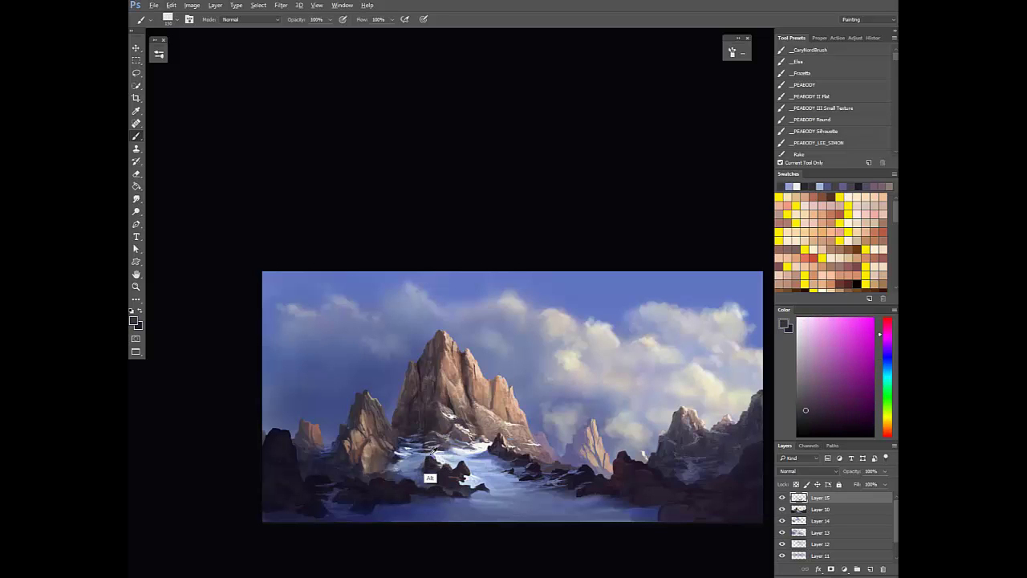
alt+click(432, 454)
alt+click(434, 461)
alt+click(433, 457)
alt+click(427, 456)
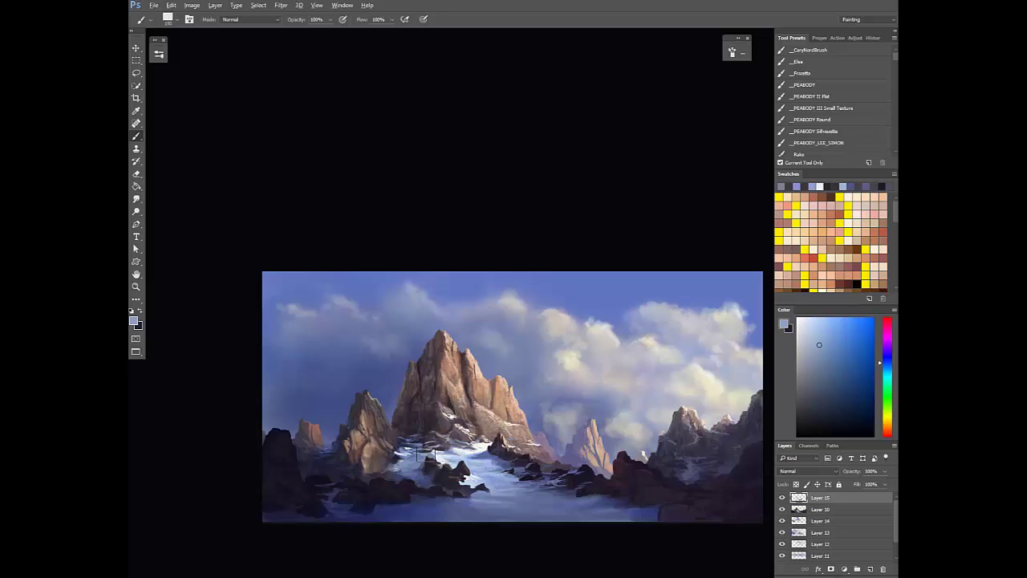
drag(426, 454, 432, 457)
alt+click(434, 454)
key(3)
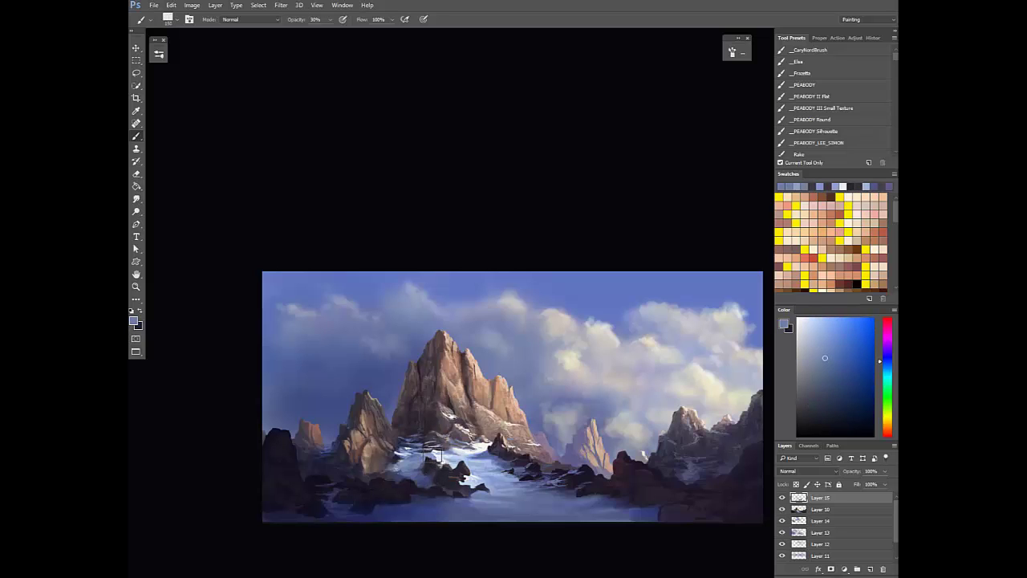
Refine the bright foam at the main peak's foot with sampled white and pale blue, alternating 100% and 30% opacity
alt+click(455, 450)
alt+click(456, 450)
key(0)
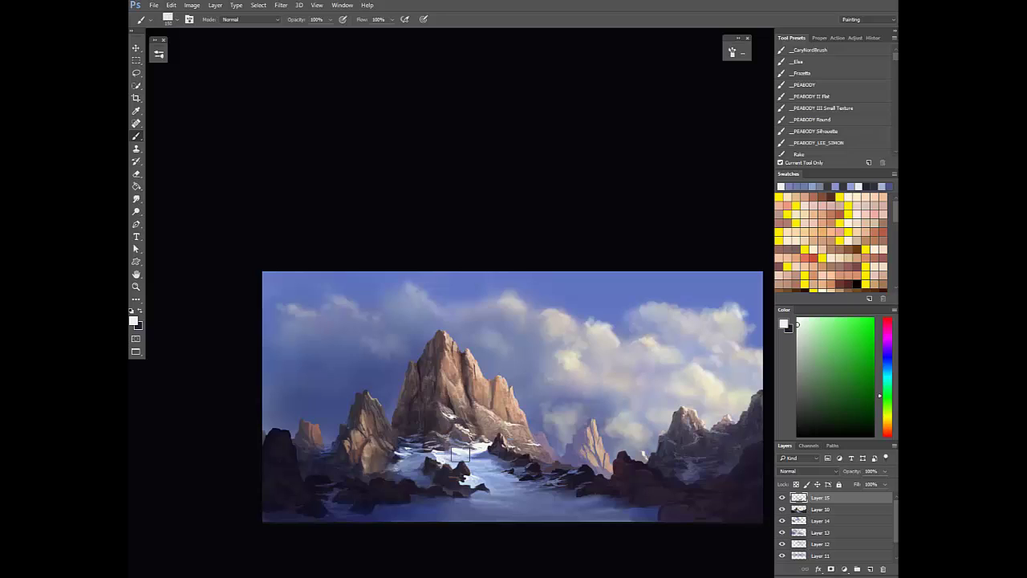
alt+click(460, 455)
alt+click(456, 448)
key(3)
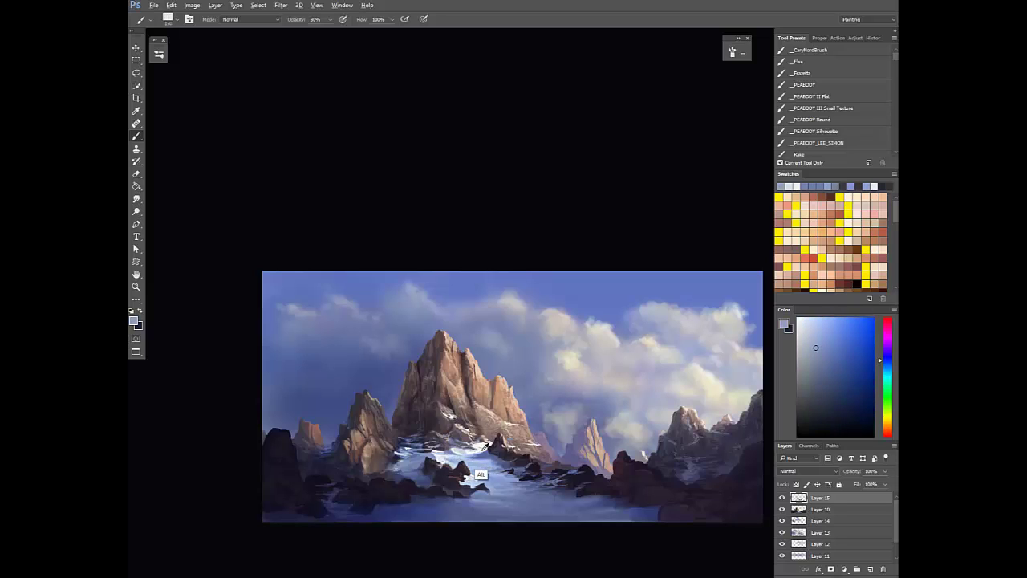
alt+click(454, 450)
key(0)
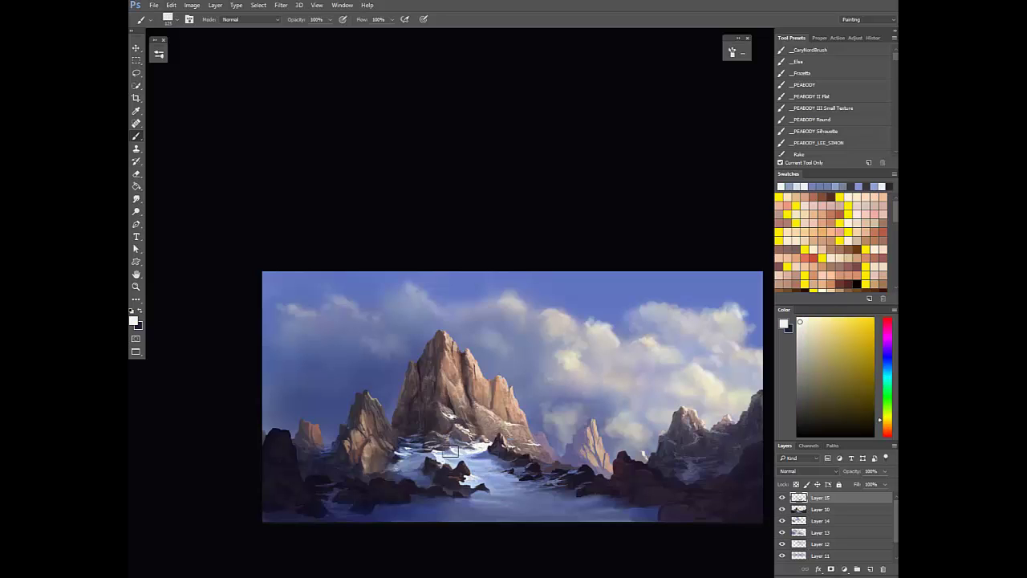
alt+click(444, 454)
key(3)
alt+click(450, 453)
scroll(450, 453, up, 6)
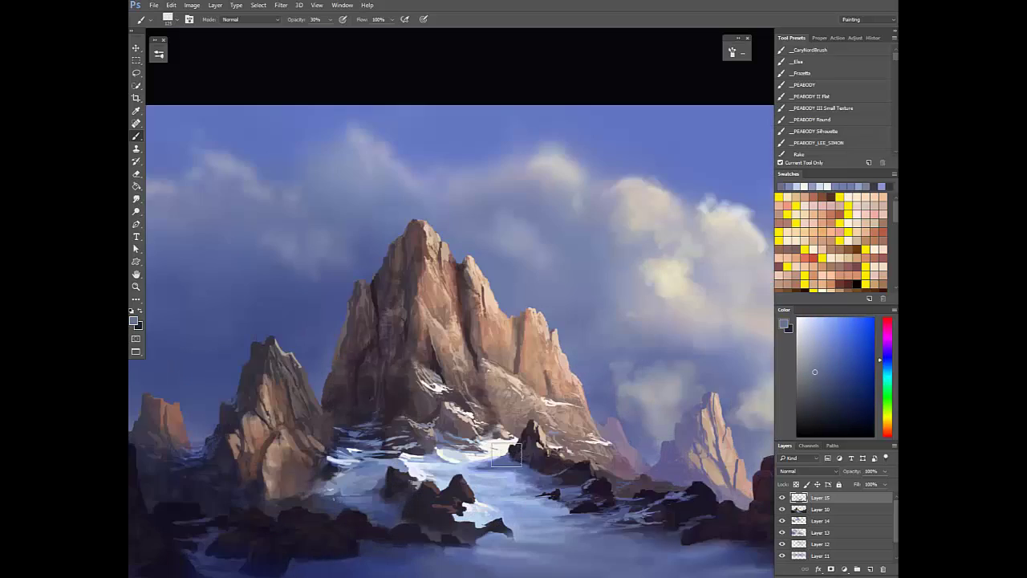
Touch up the foam along the main peak's foot with a smaller brush, using sampled blue-purple and white tones
key(bracketleft)
key(bracketleft)
key(bracketleft)
key(bracketleft)
key(bracketleft)
key(bracketleft)
key(bracketleft)
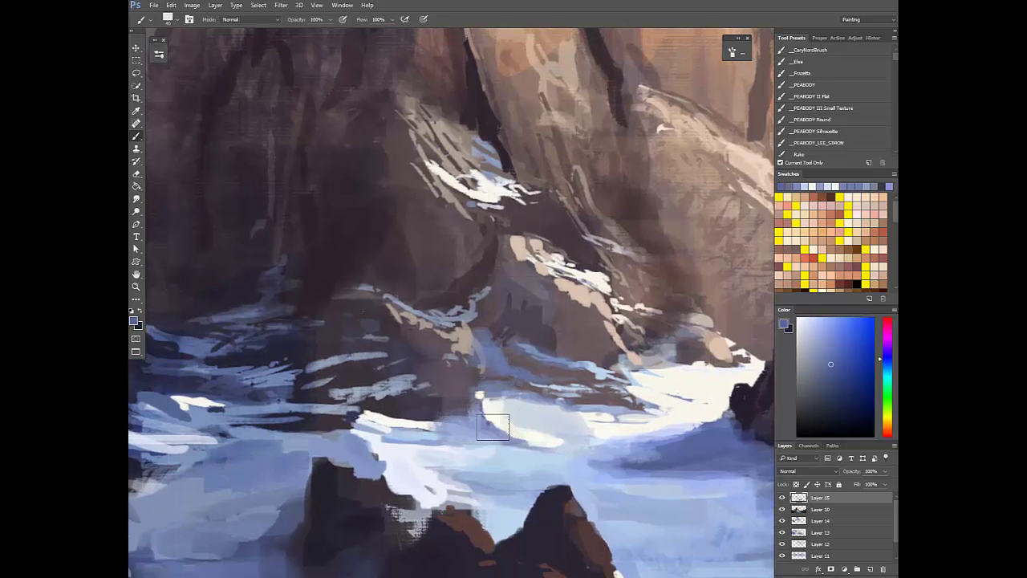
alt+click(495, 430)
alt+click(518, 429)
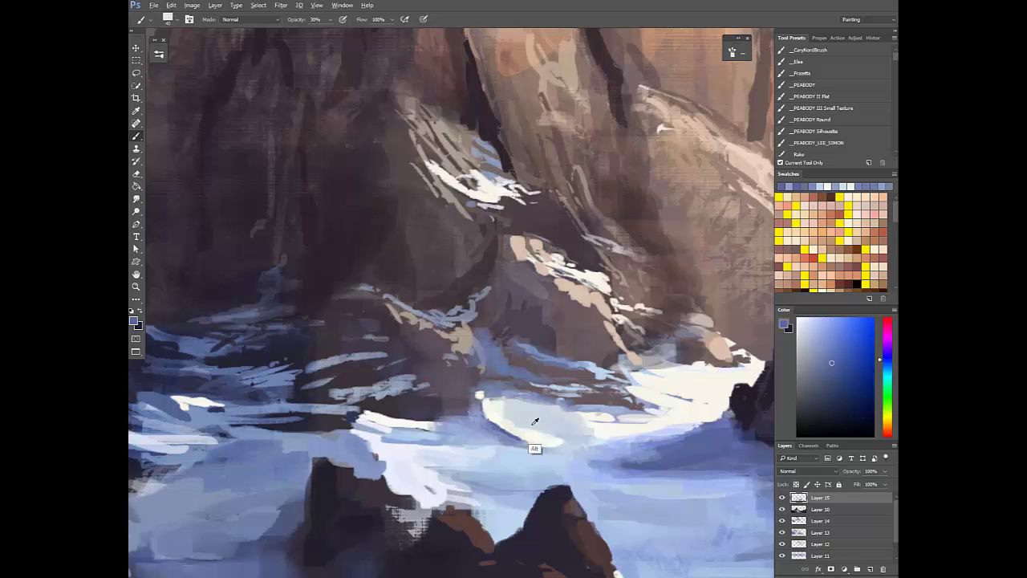
alt+click(503, 412)
alt+click(506, 410)
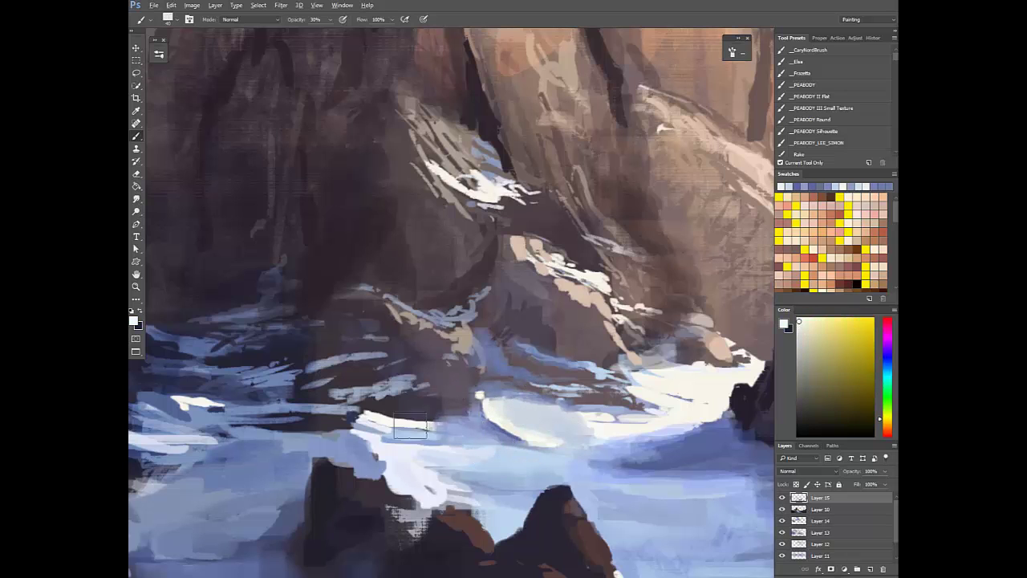
Shade the white foam just above the central dark rocks with sampled slate-blue tones, varying opacity between 70%, 30% and 100%
key(7)
drag(452, 463, 580, 445)
alt+click(507, 441)
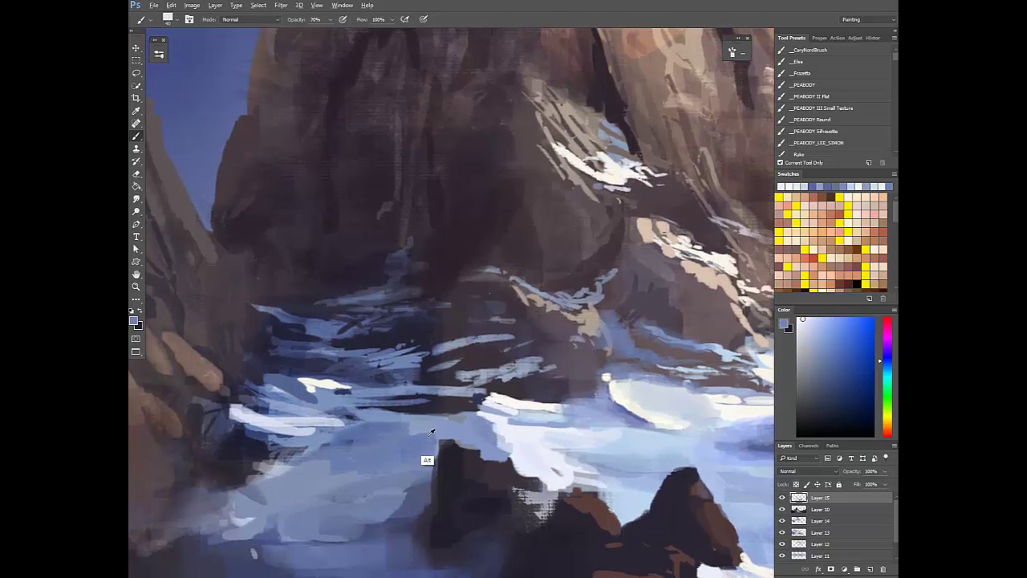
alt+click(484, 421)
key(3)
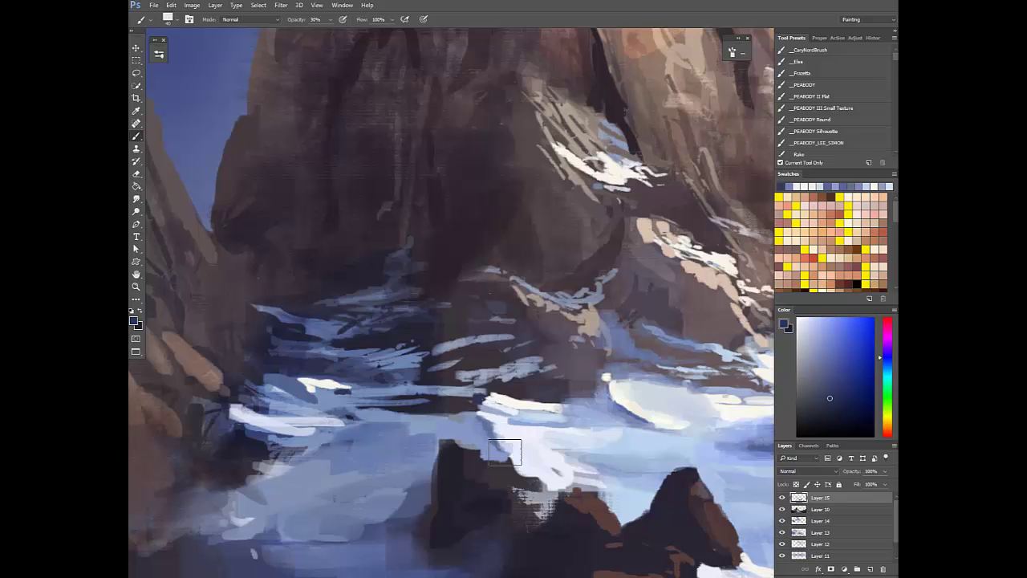
alt+click(502, 449)
key(0)
alt+click(492, 441)
drag(490, 437, 506, 446)
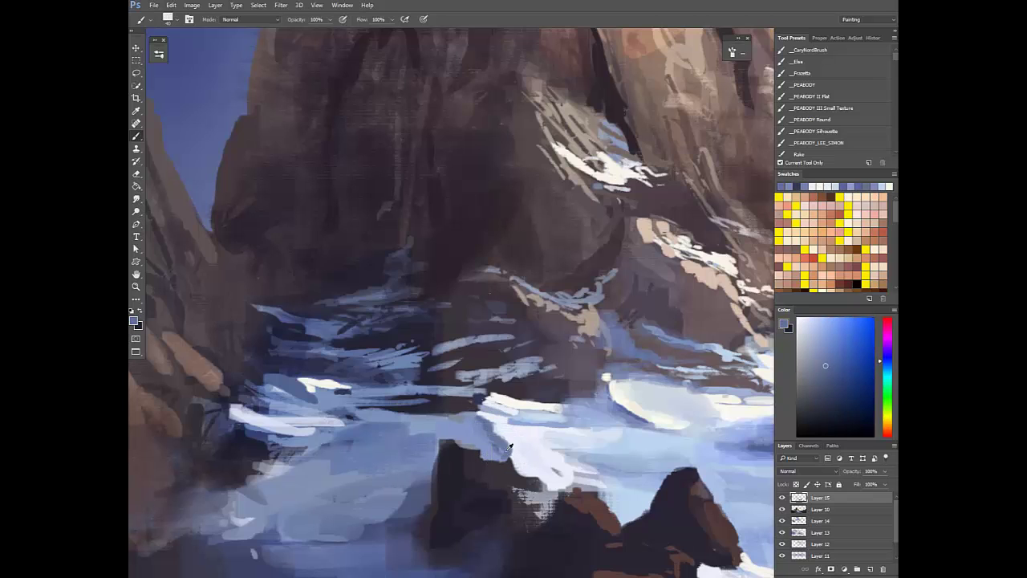
alt+click(505, 446)
Soften the foam edge above the central dark rocks using a smaller Smudge brush at 10% strength
key(r)
key(bracketleft)
key(bracketleft)
key(bracketleft)
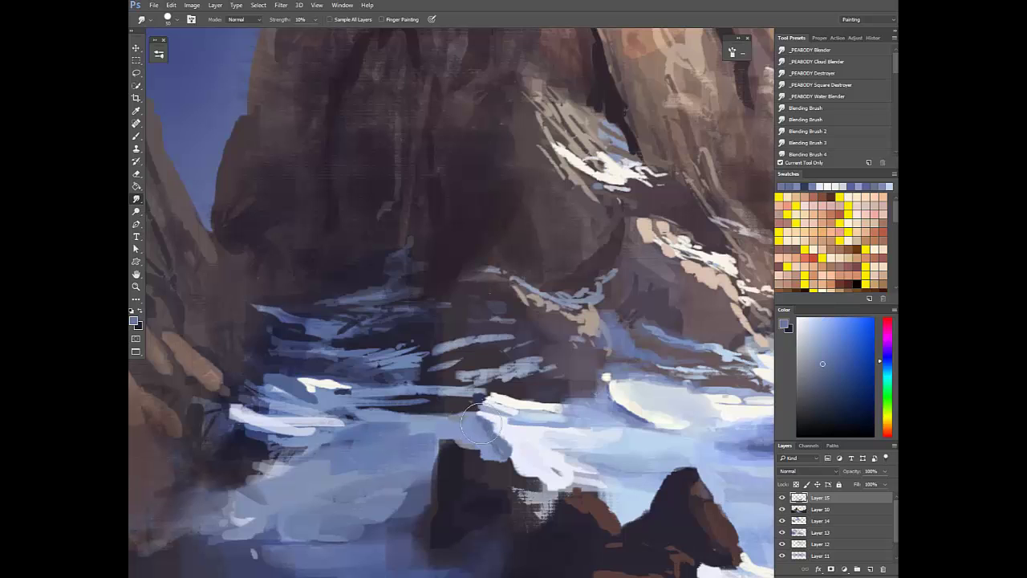
Rework the foam streaks beside the brown spire's base with sampled near-black and slate-blue tones at 100% opacity
key(b)
alt+click(457, 394)
key(0)
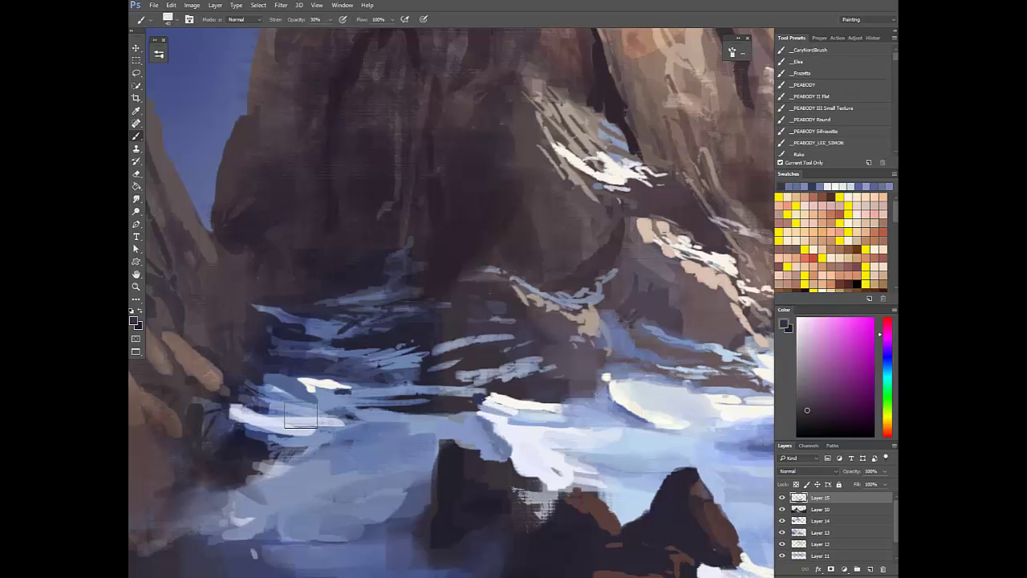
alt+click(285, 415)
alt+click(319, 416)
alt+click(339, 426)
drag(337, 425, 317, 426)
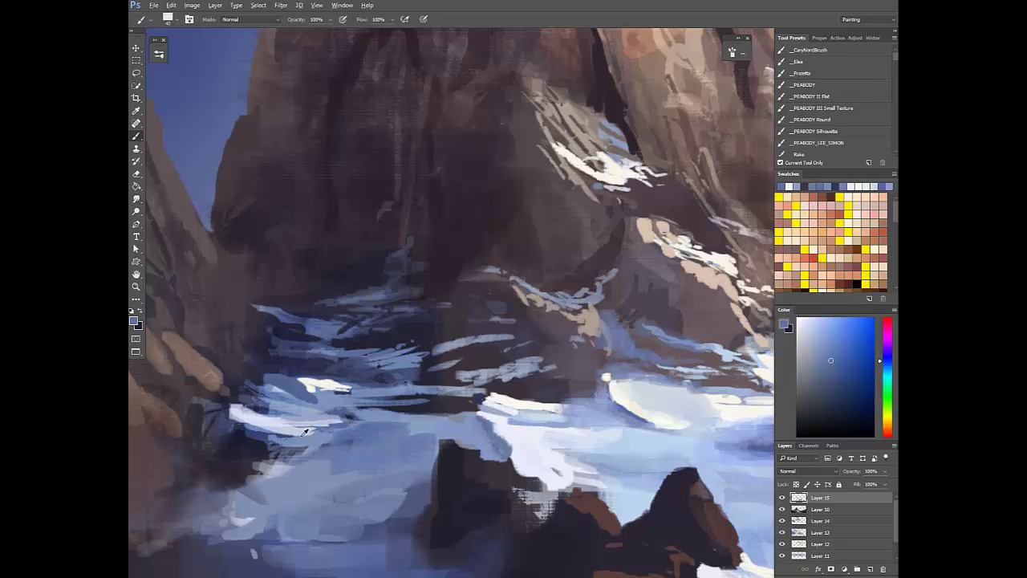
alt+click(325, 430)
Refine the foam between the main peak's foot and the central dark rocks with sampled white and blue tones at 30% and 70% opacity
scroll(354, 444, down, 5)
scroll(455, 452, up, 1)
alt+click(429, 425)
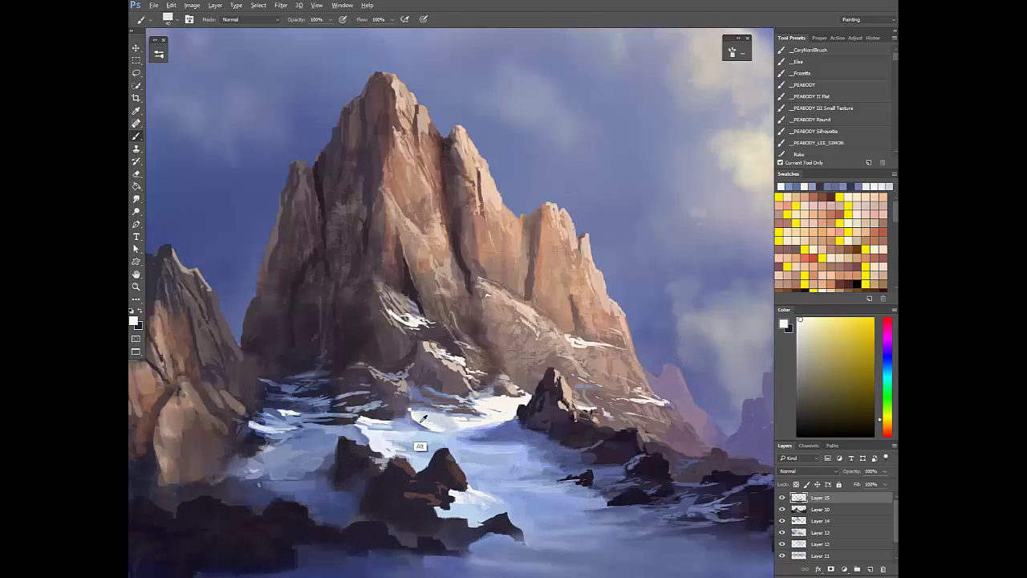
alt+click(424, 420)
key(3)
alt+click(414, 423)
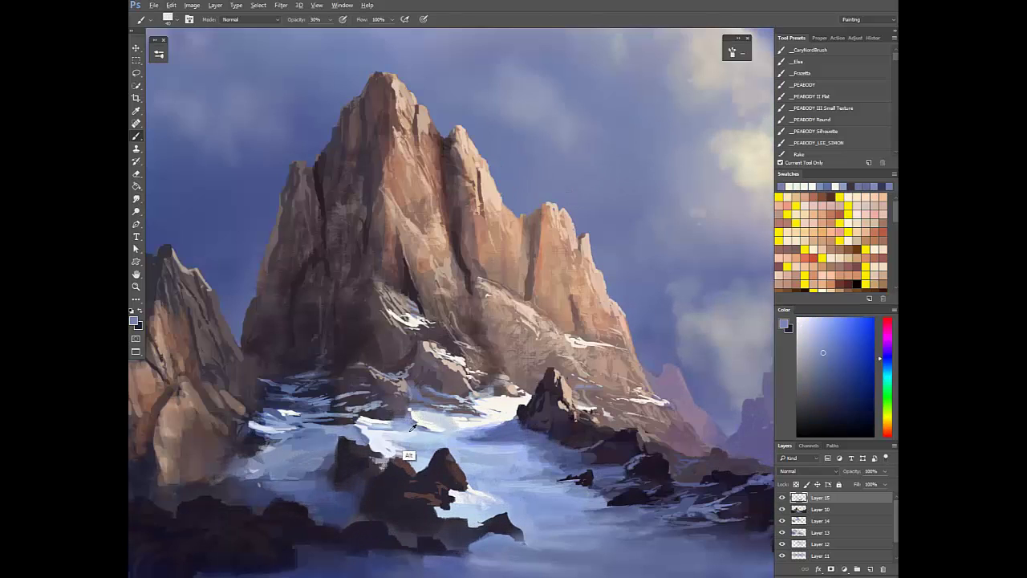
alt+click(408, 425)
key(7)
alt+click(406, 441)
Touch up the low rock at the main peak's waterline with sampled dark purple-grey and light grey tones at 70% opacity
alt+click(399, 414)
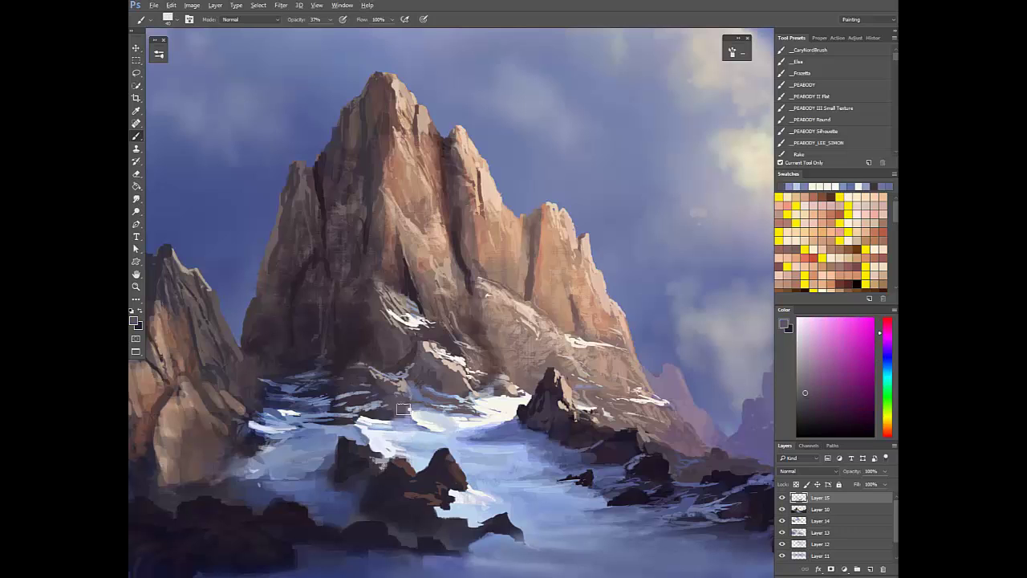
alt+click(394, 409)
key(7)
alt+click(398, 407)
Mirror the canvas and darken the low rocks at the main peak's foot with sampled near-black tones at 70% and 30% opacity
key(ctrl+minus)
key(ctrl+minus)
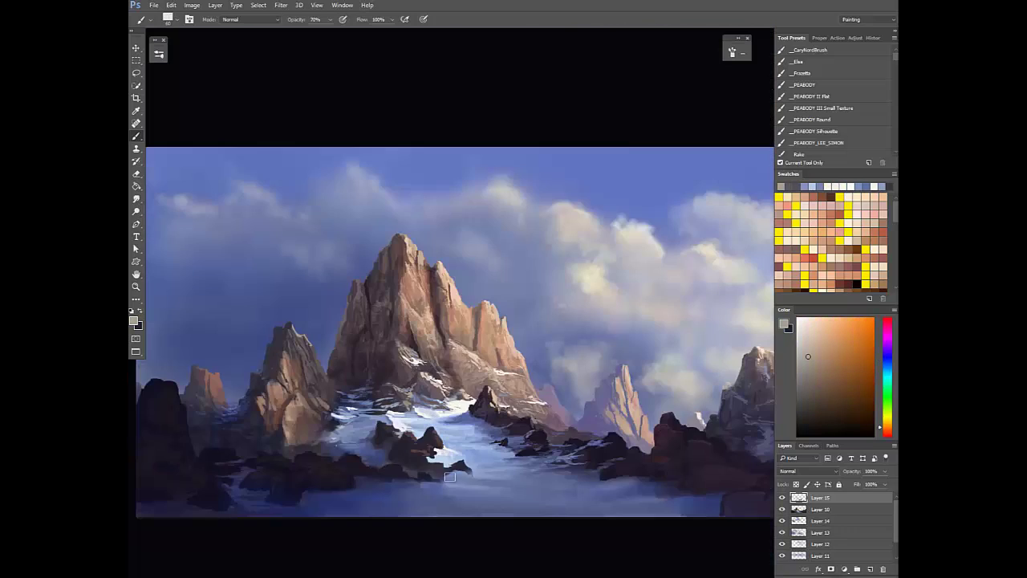
key(F2)
drag(479, 474, 437, 484)
key(ctrl+plus)
alt+click(525, 426)
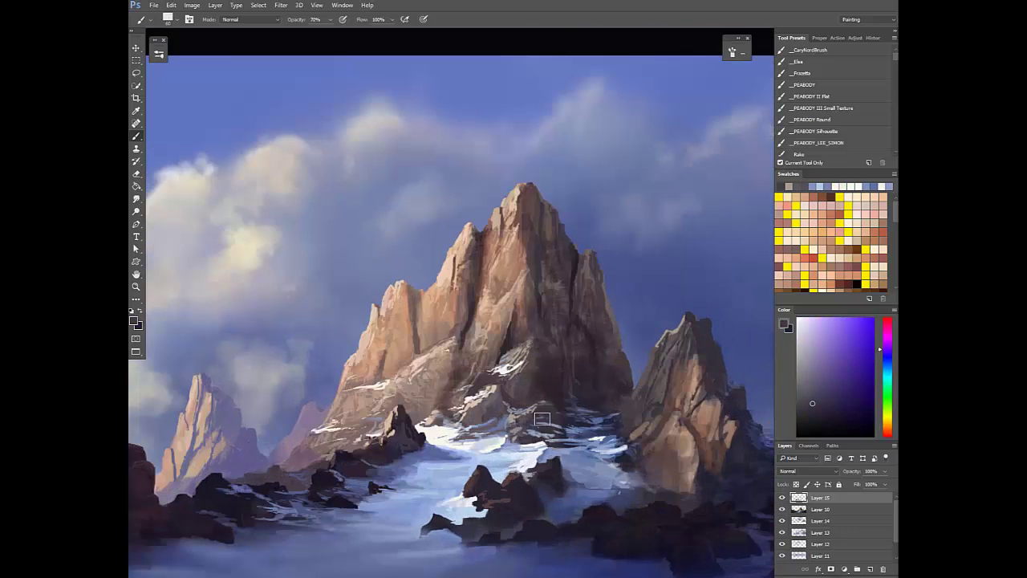
alt+click(542, 418)
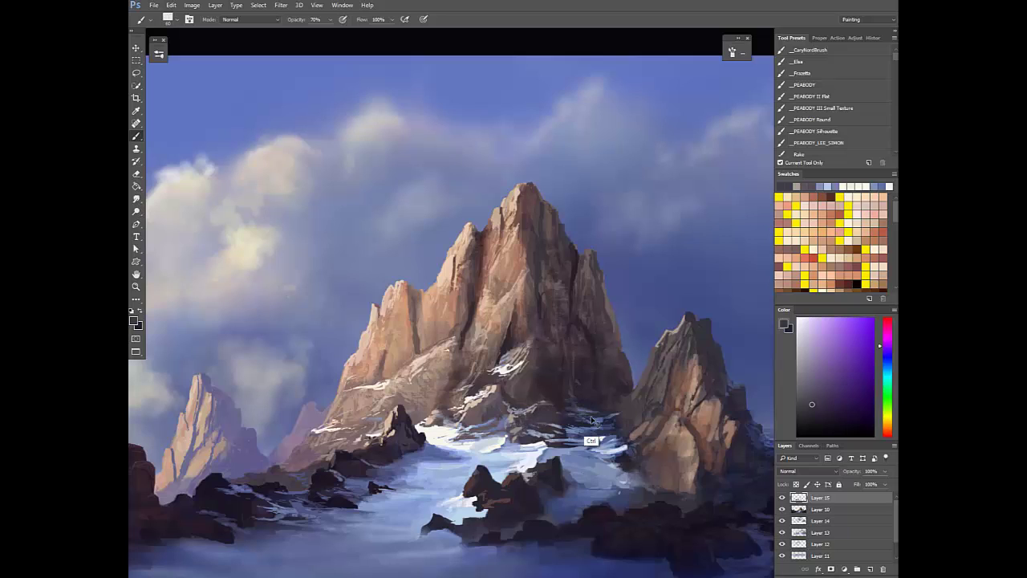
key(3)
alt+click(553, 408)
key(7)
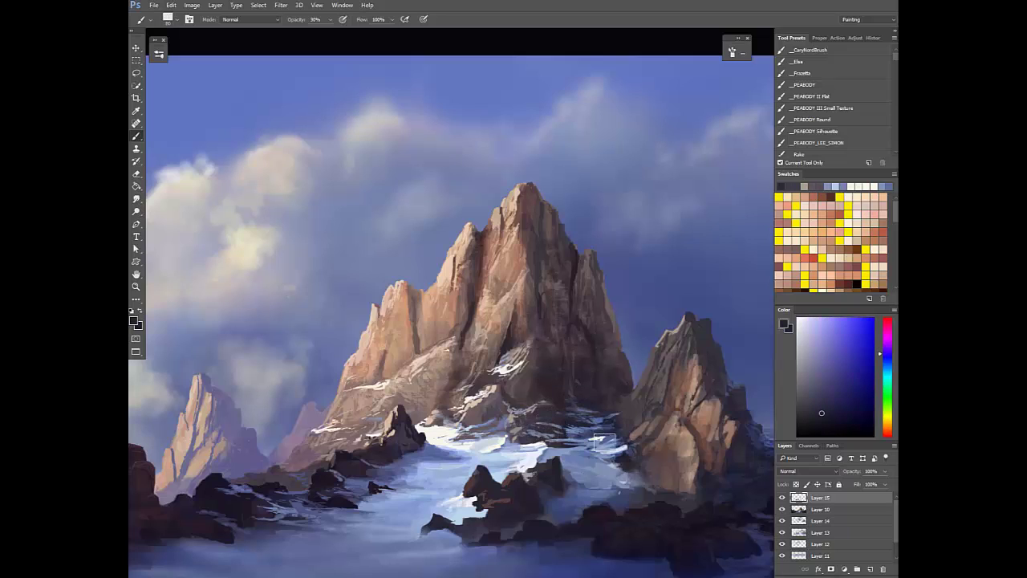
Refine the low rocks and their water edge at the main peak's foot with sampled blue and dark blue-grey tones, using 100% opacity
alt+click(595, 477)
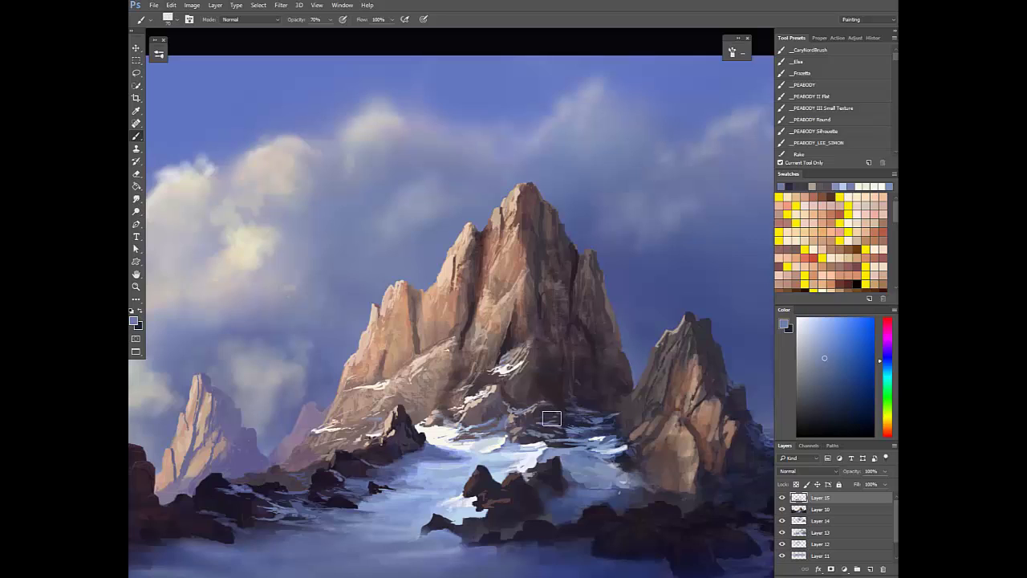
alt+click(550, 419)
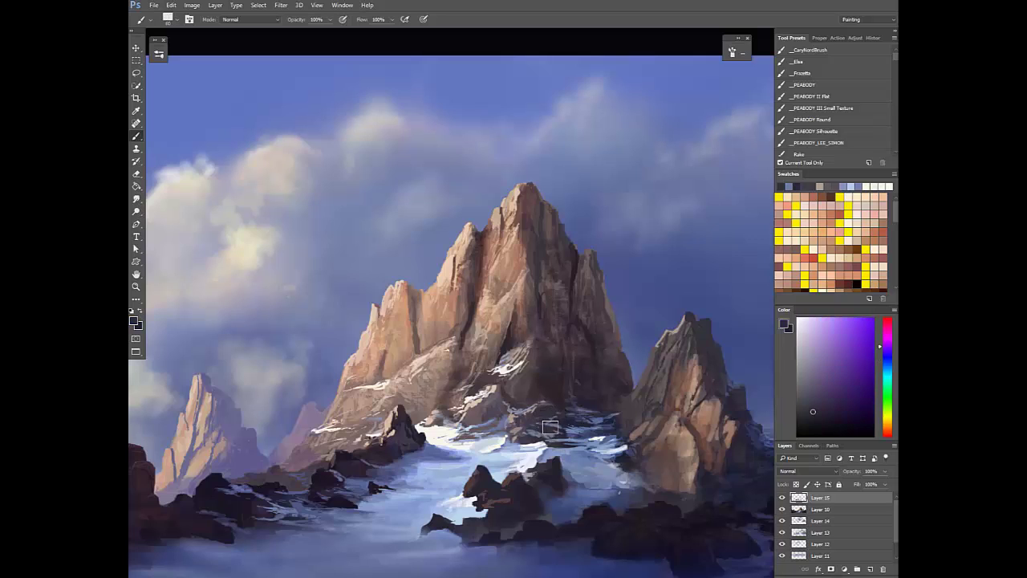
alt+click(550, 425)
alt+click(529, 438)
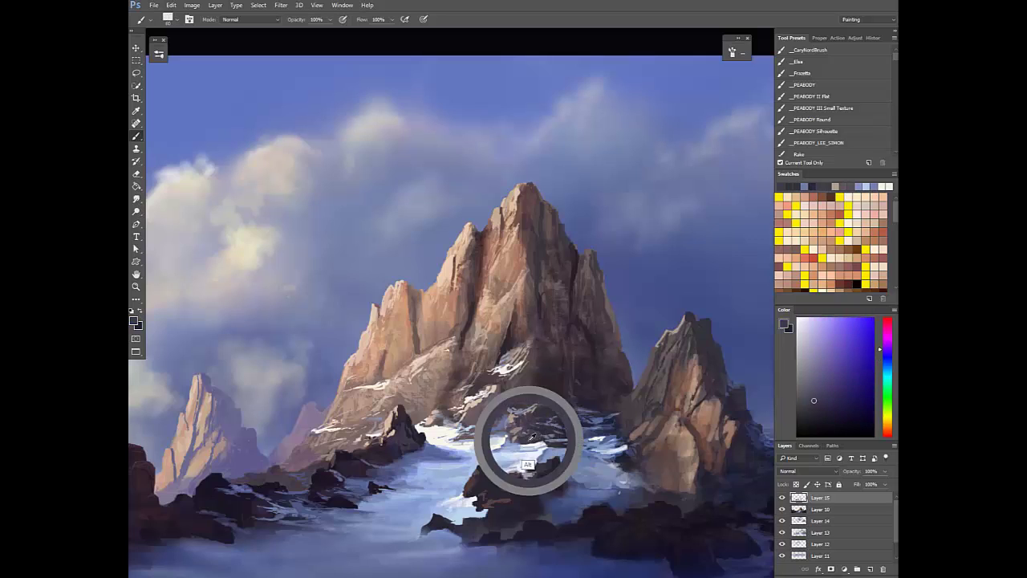
alt+click(537, 437)
alt+click(533, 438)
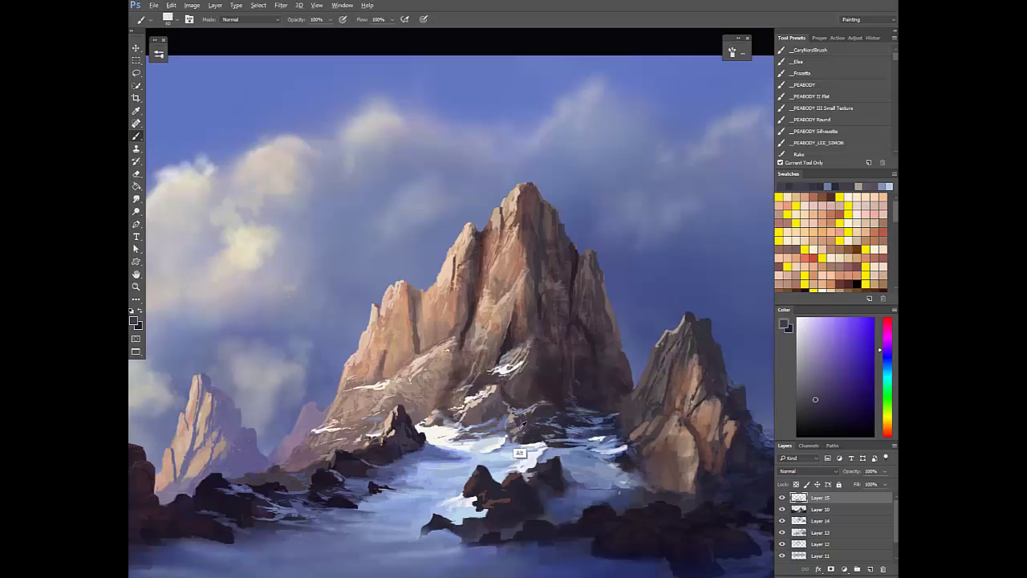
key(7)
Mirror the canvas back and deepen the shaded rocks below the snow patches with sampled dark purple-grey tones at 30% opacity
scroll(531, 439, down, 5)
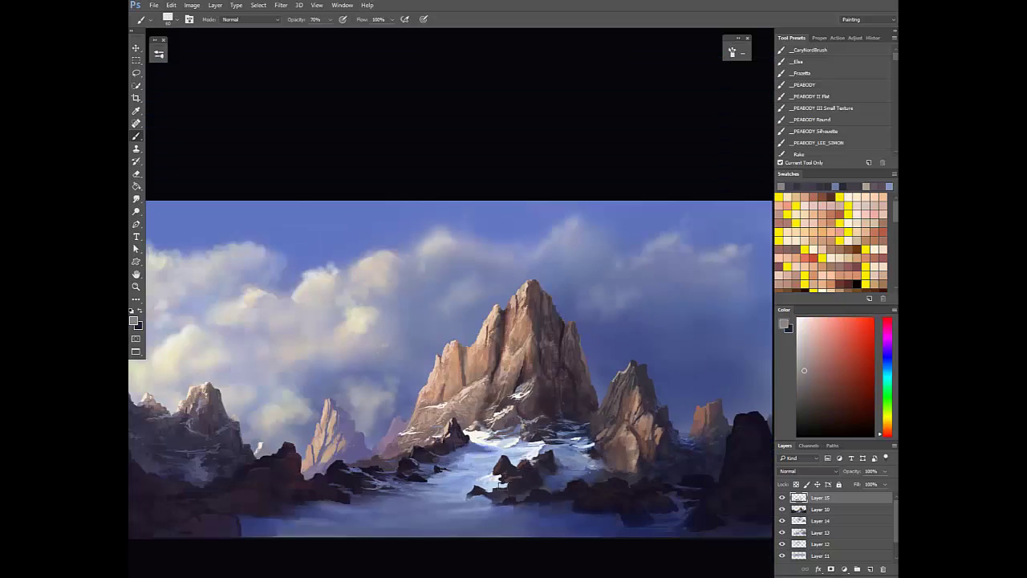
key(F2)
drag(355, 455, 471, 465)
scroll(471, 464, up, 4)
alt+click(466, 453)
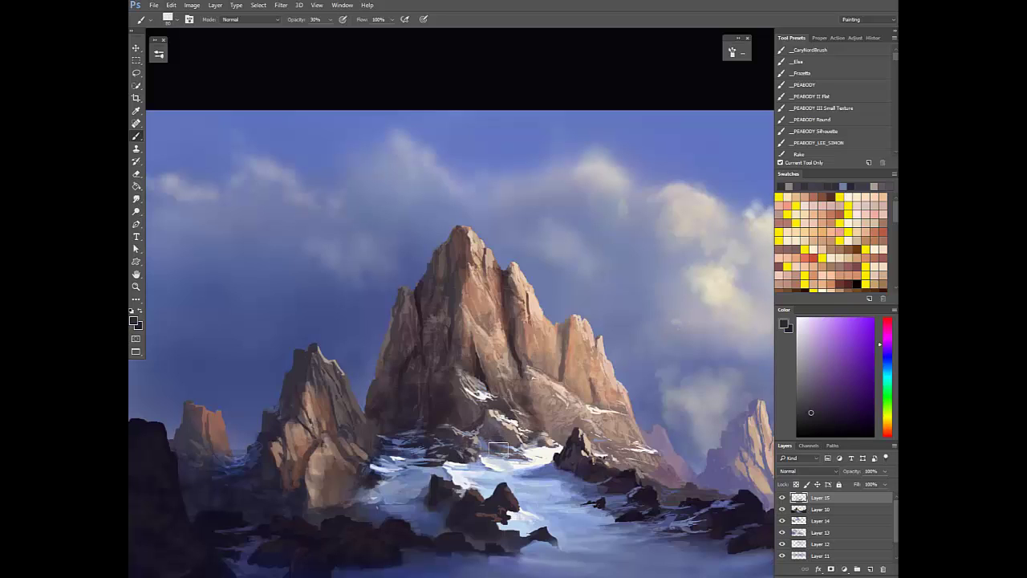
alt+click(499, 437)
alt+click(506, 425)
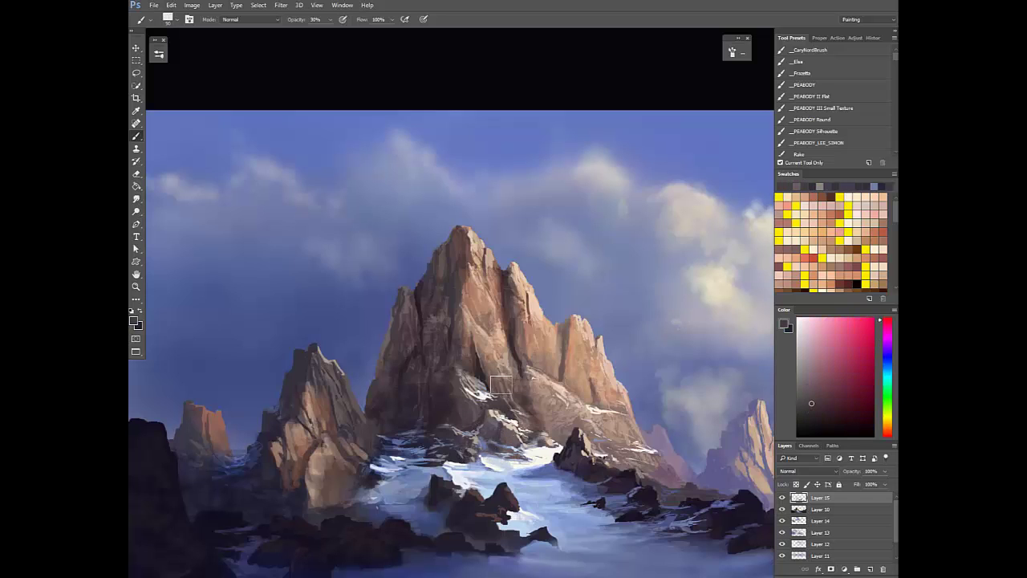
alt+click(491, 419)
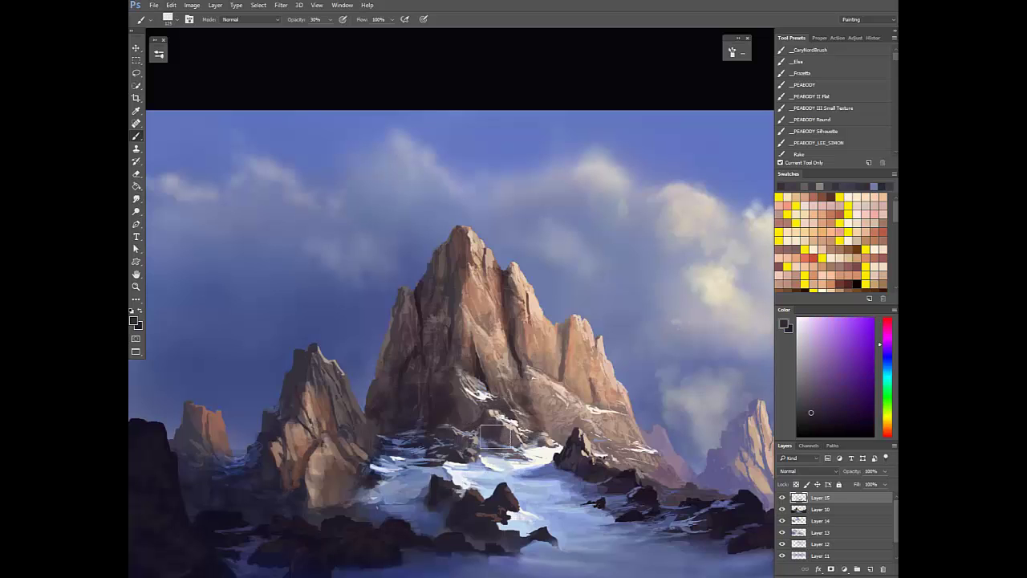
Warm the shaded rocks at the main peak's base with dark red-brown and crimson tones at 30% opacity, reducing flow to 30%
key(ctrl+minus)
click(888, 431)
click(844, 385)
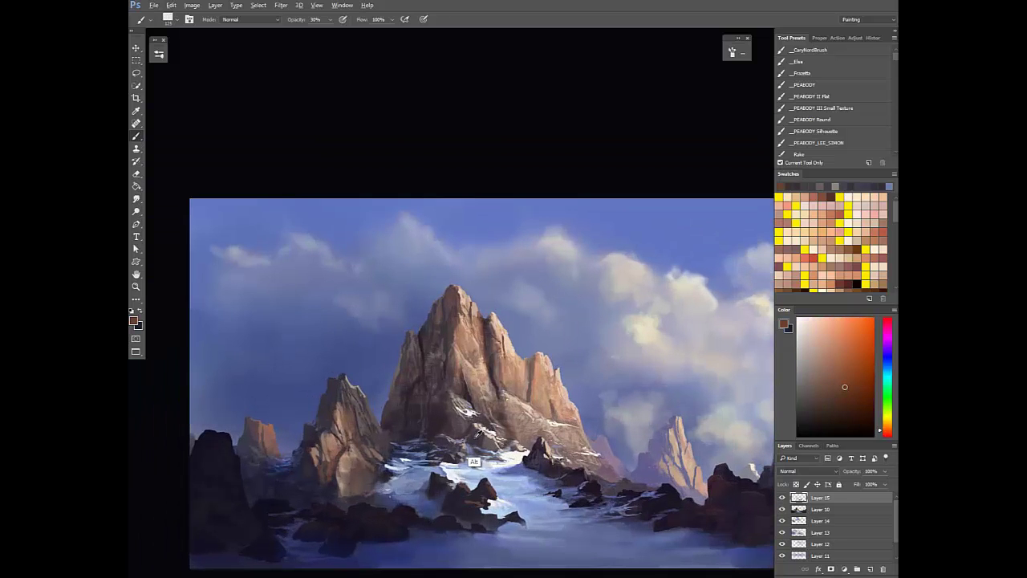
alt+click(475, 462)
alt+click(505, 429)
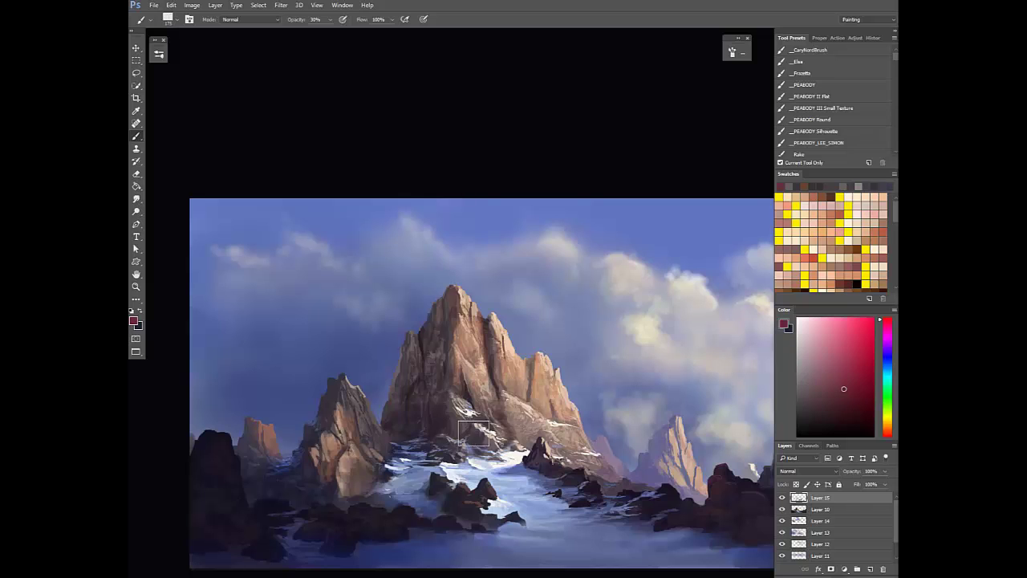
alt+click(510, 419)
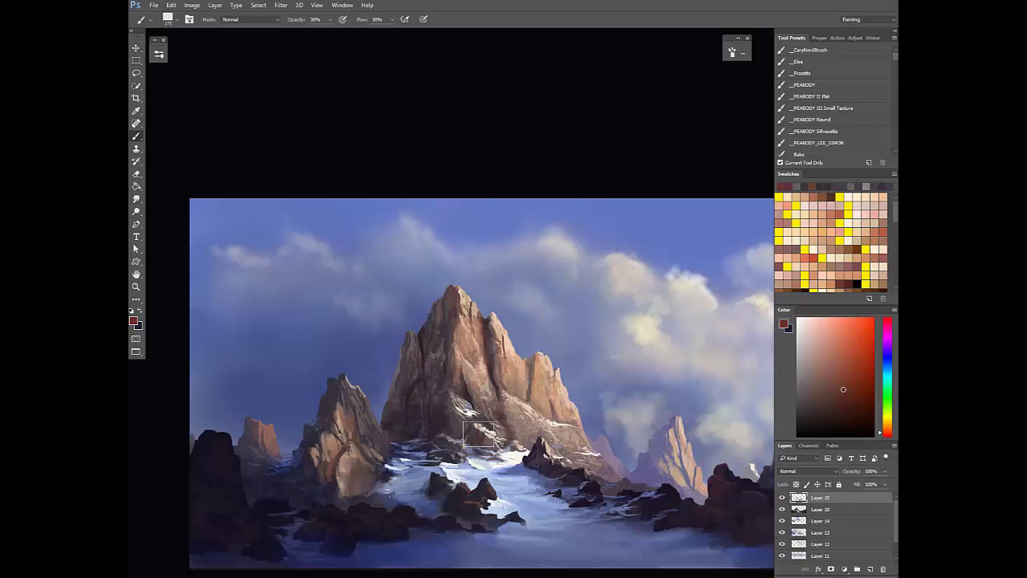
Mirror the canvas and rework the rocks around the main peak's snow patches with sampled dark reddish tones at 100% opacity
key(ctrl+minus)
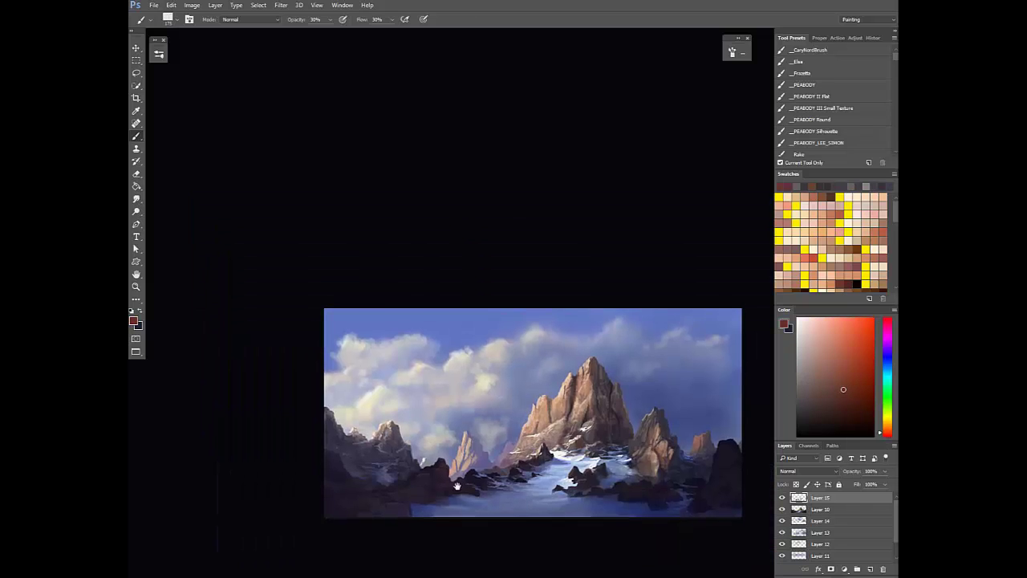
key(ctrl+plus)
alt+click(576, 441)
alt+click(577, 439)
alt+click(581, 449)
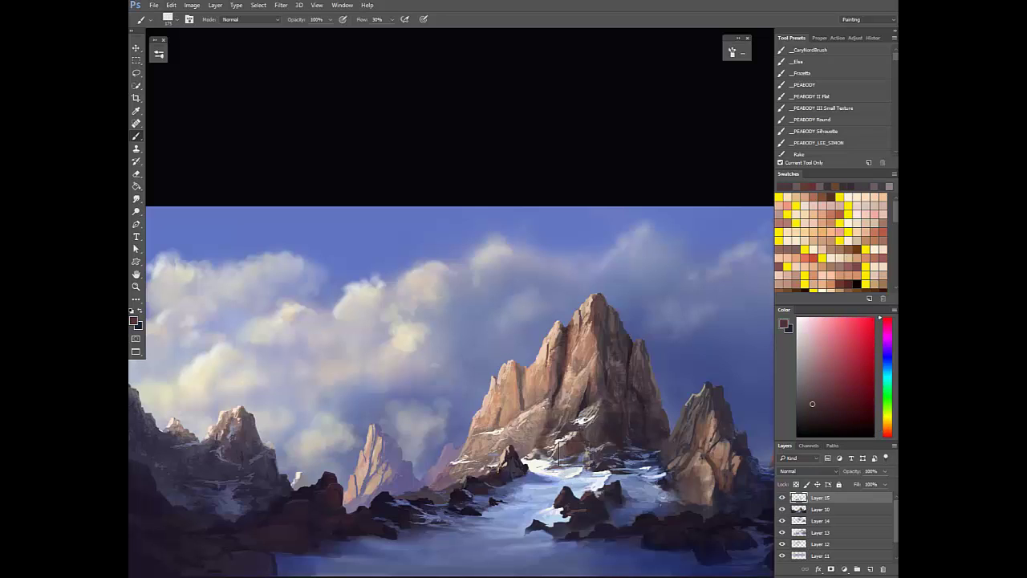
key(0)
alt+click(585, 438)
alt+click(581, 430)
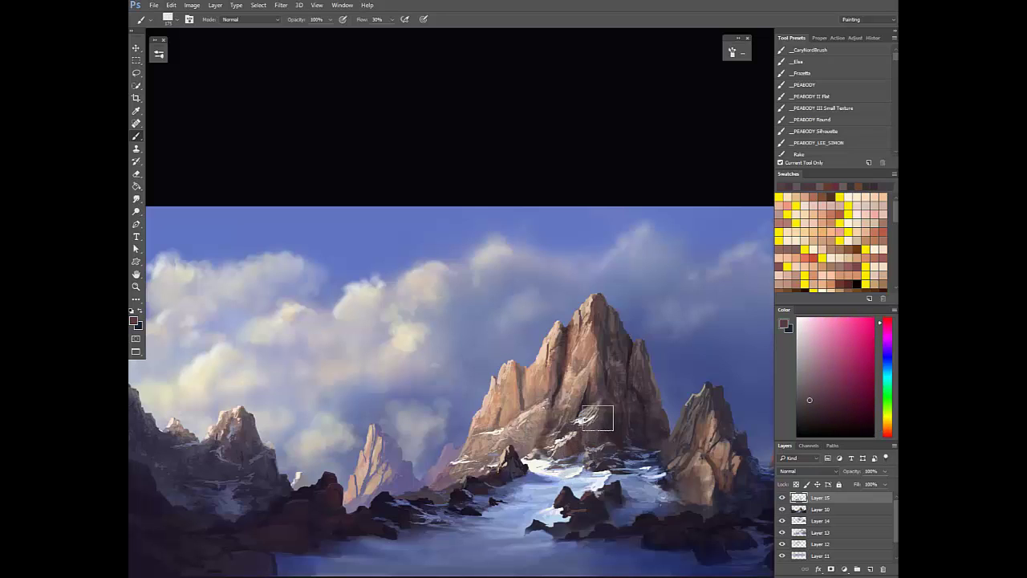
alt+click(581, 425)
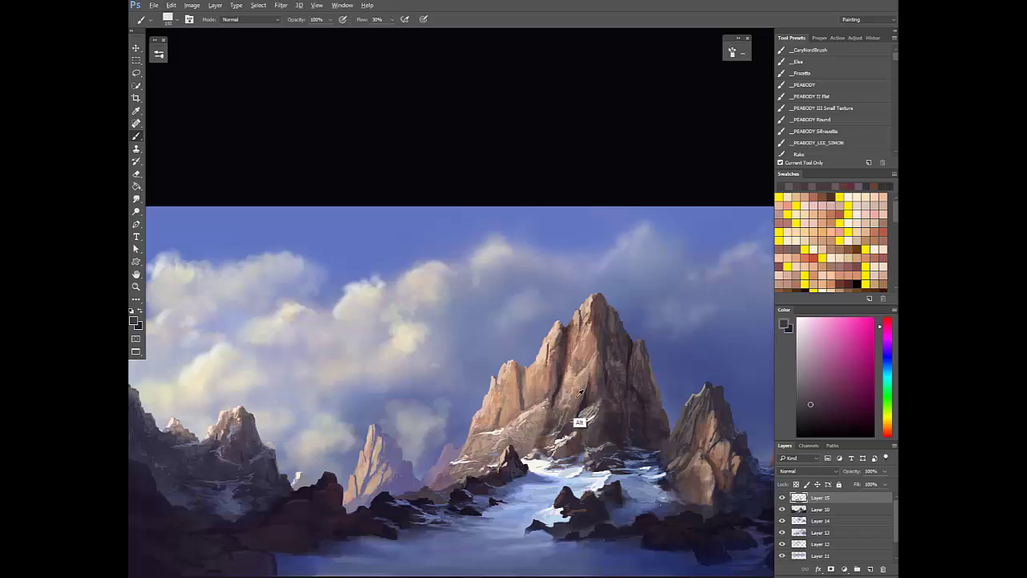
Refine the shaded rock above the main peak's snow patches with sampled dark brown tones at 100% opacity
alt+click(568, 397)
alt+click(556, 418)
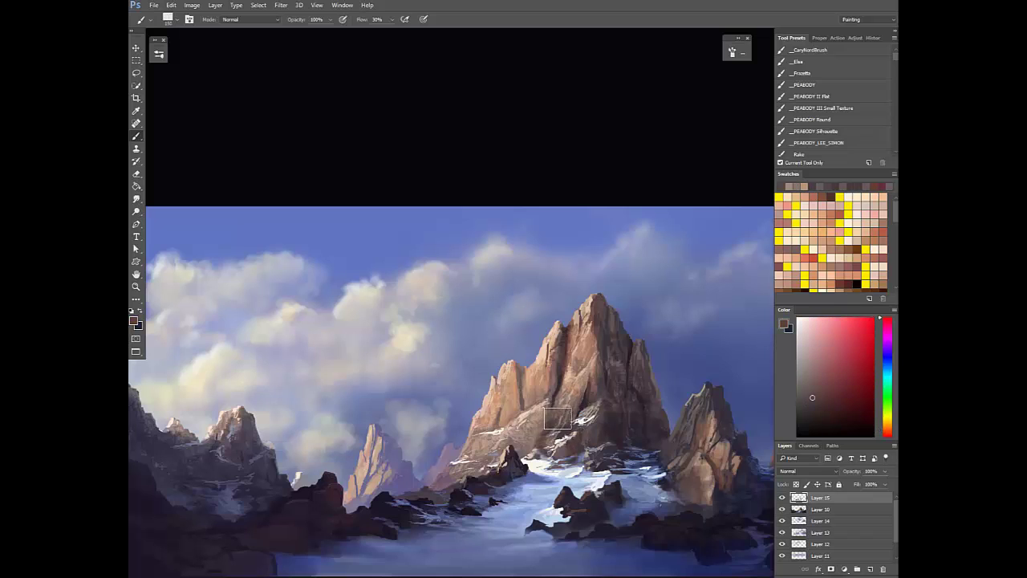
alt+click(589, 389)
alt+click(598, 348)
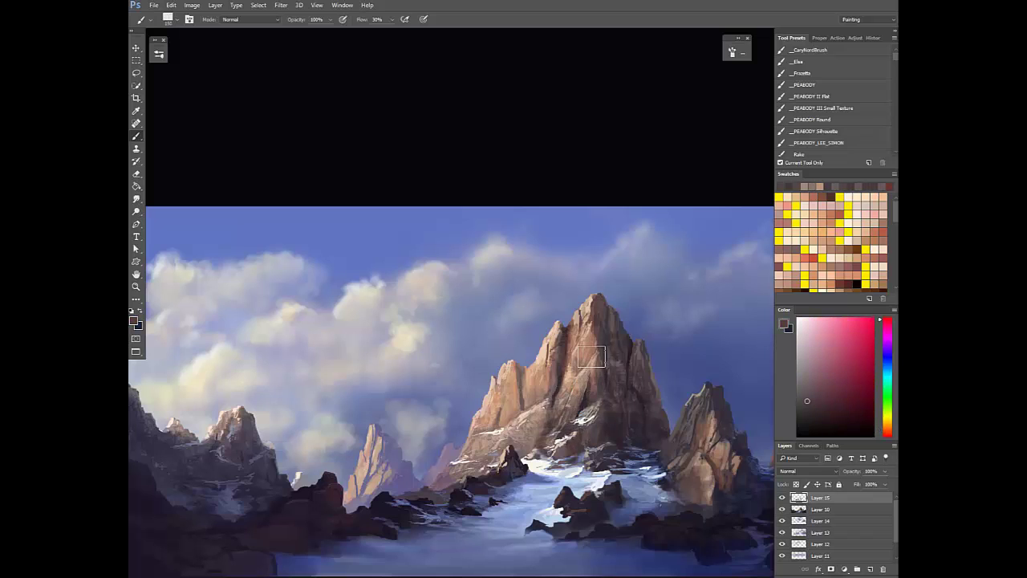
Rework the main peak's lit upper faces with sampled tan, pale peach and reddish-brown tones, lowering opacity to 30%
alt+click(595, 335)
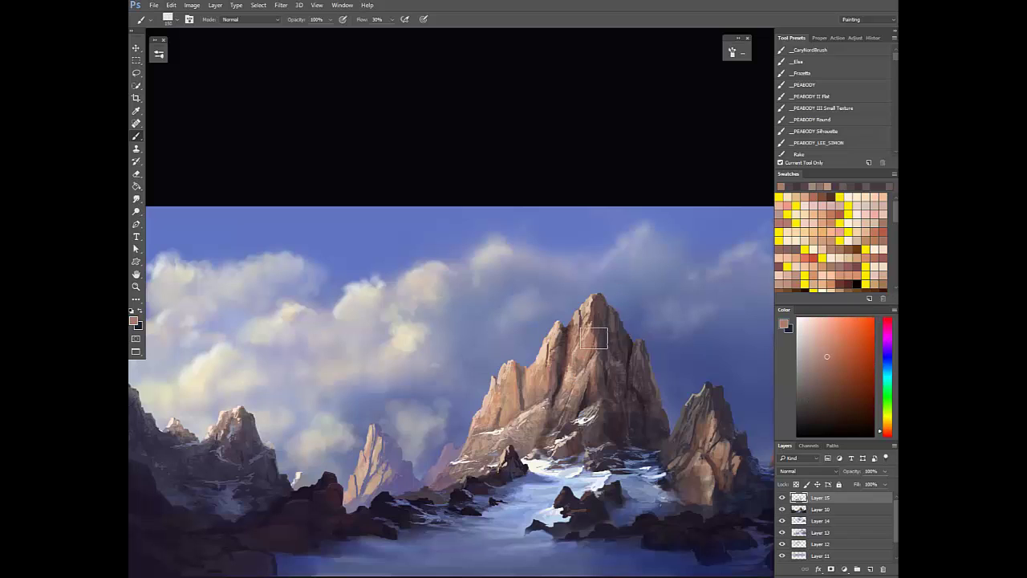
alt+click(587, 318)
alt+click(575, 322)
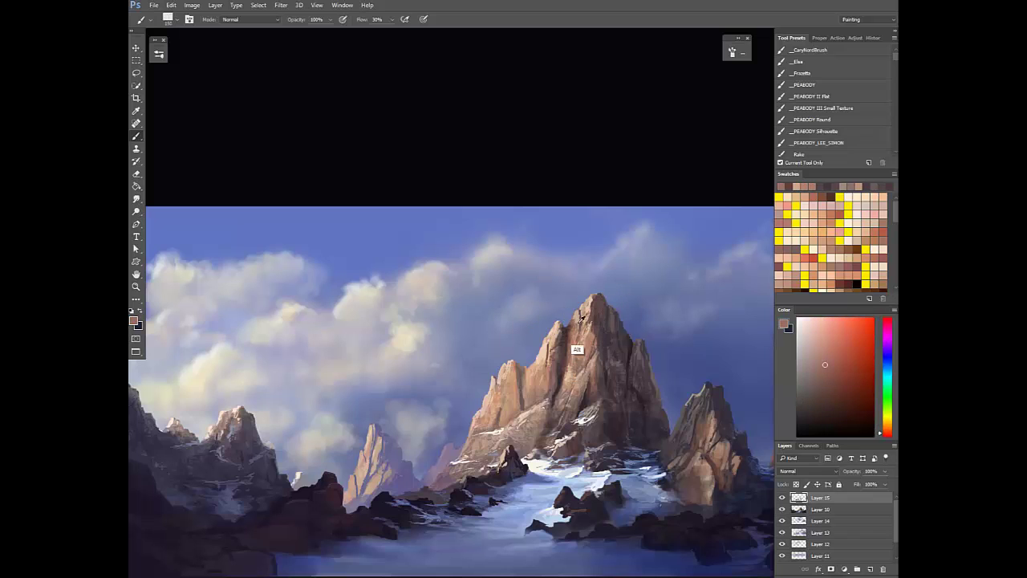
alt+click(576, 351)
key(3)
key(0)
alt+click(535, 357)
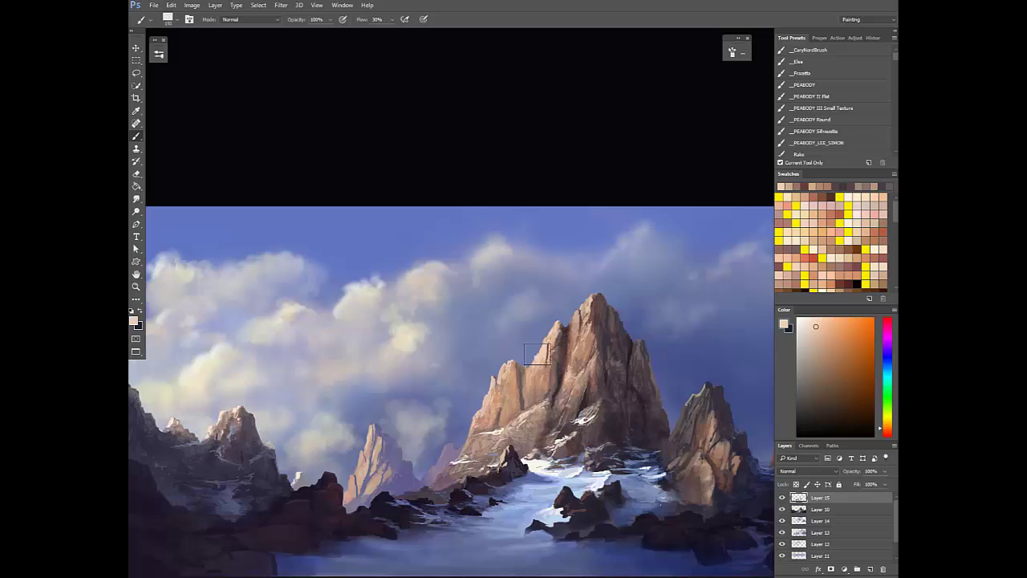
alt+click(539, 359)
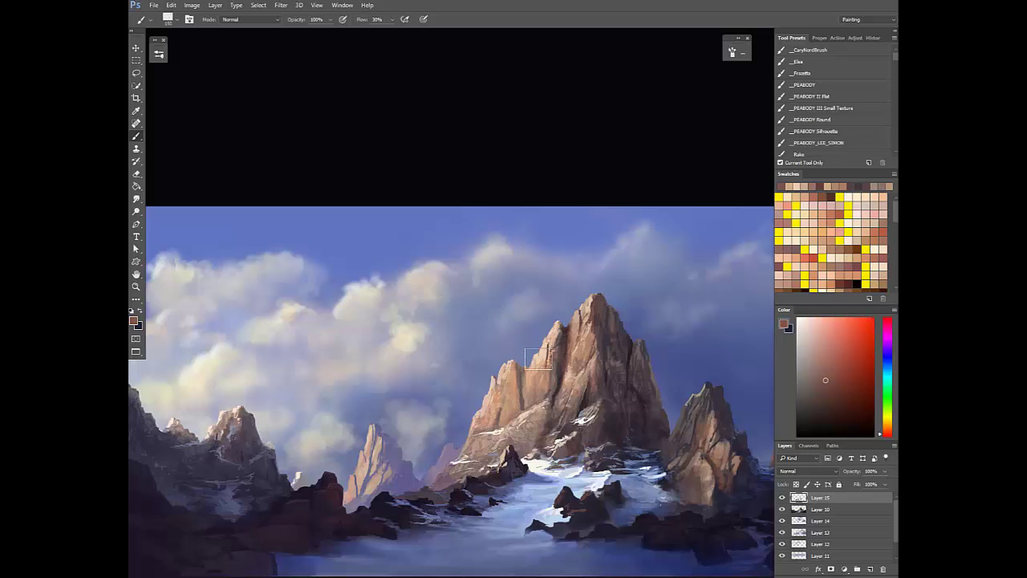
Mirror the canvas, touch up the dark rock at the main peak's foot with a sampled near-black purple, and mirror back
key(F2)
drag(526, 453, 564, 433)
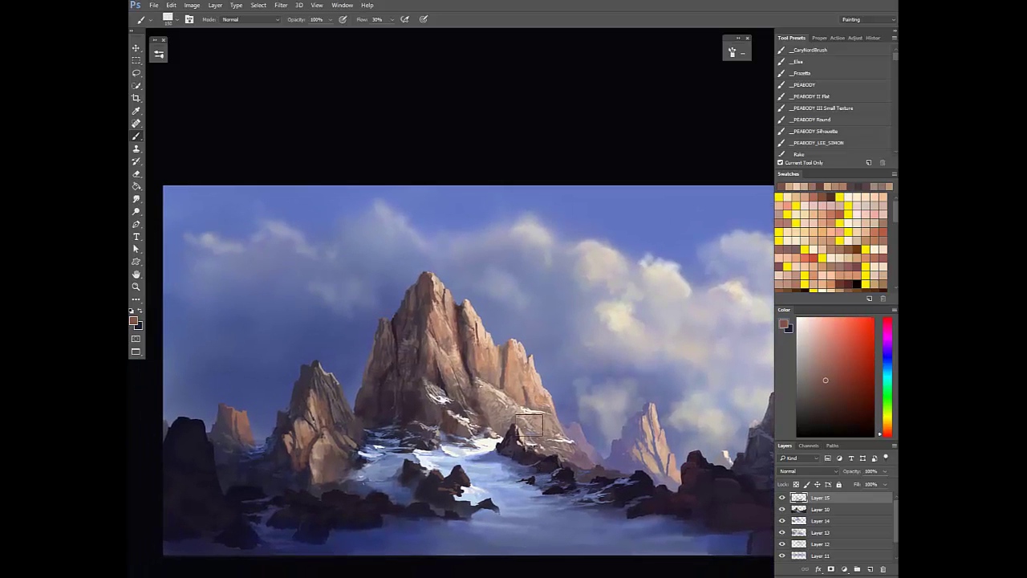
alt+click(519, 434)
alt+click(518, 433)
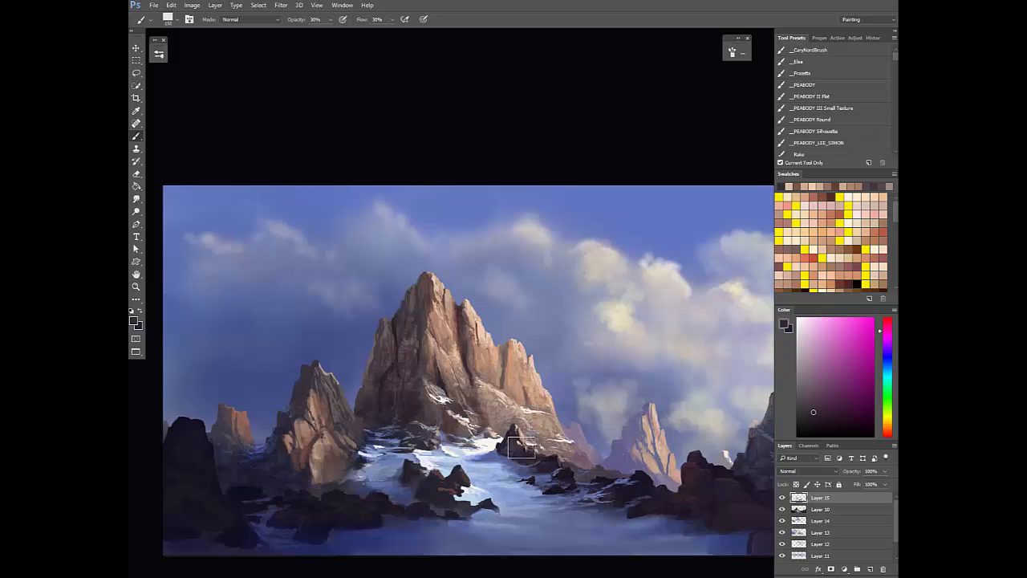
key(F2)
mouse_move(481, 473)
mouse_down()
mouse_move(562, 457)
mouse_move(511, 436)
mouse_up()
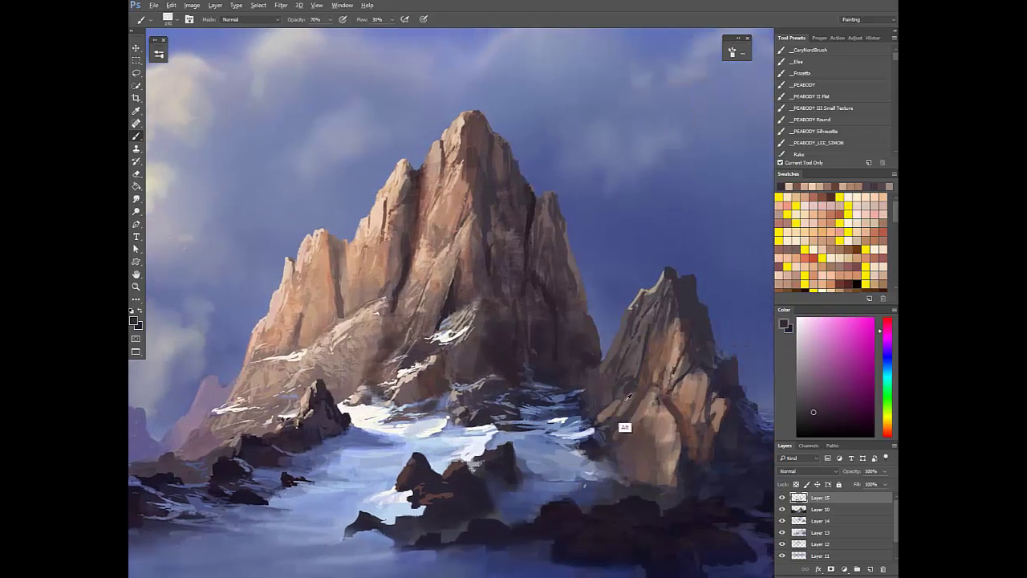
Rework the smaller peak's shaded side facing the main peak with sampled grey-brown and dark tones, using a smaller brush at 100% opacity and flow
alt+click(623, 423)
key(0)
key(bracketleft)
key(bracketleft)
key(shift+0)
alt+click(604, 408)
alt+click(608, 431)
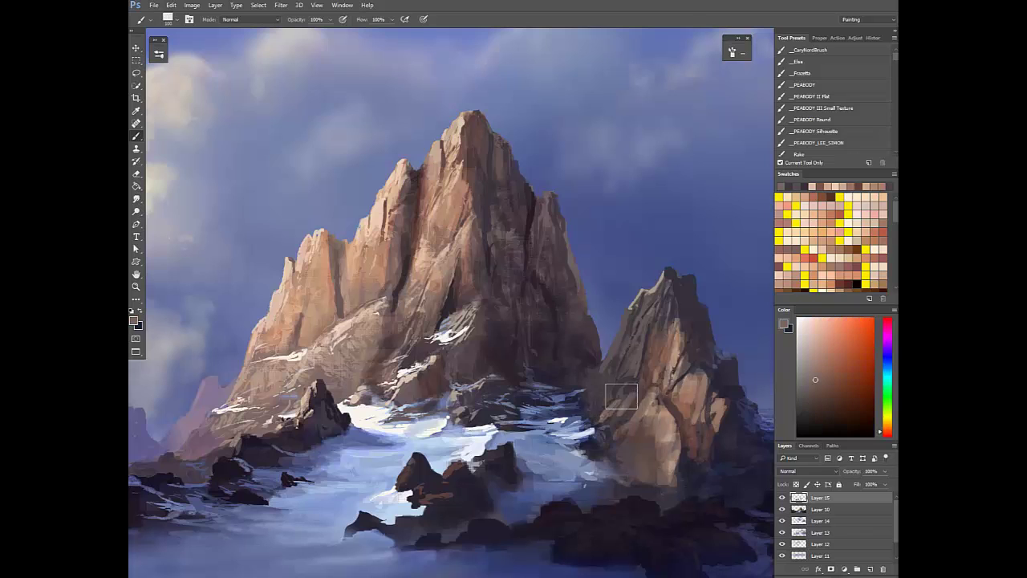
drag(605, 371, 621, 346)
alt+click(632, 319)
alt+click(624, 337)
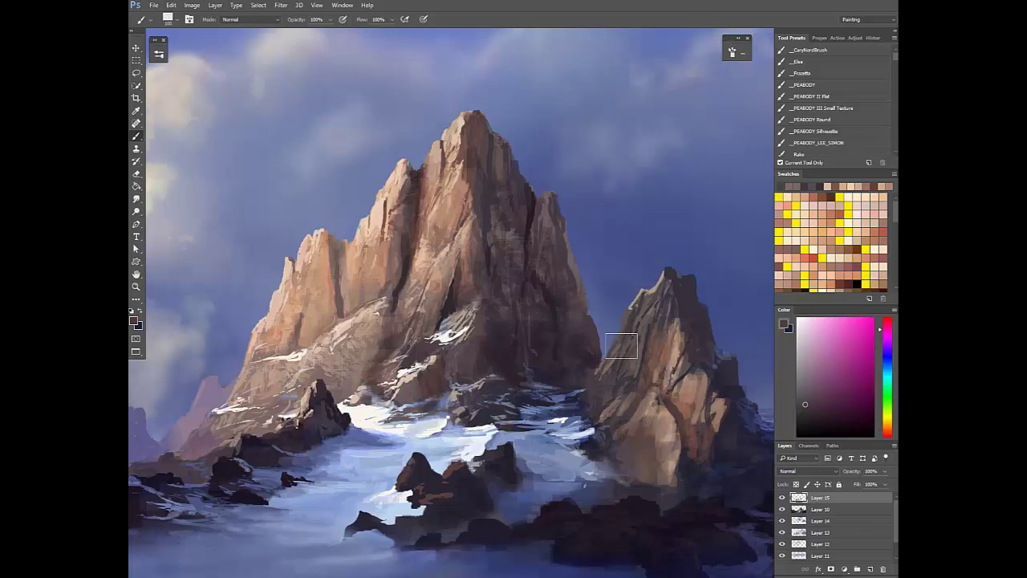
Paint the smaller peak's upper ridge and tip with sampled grey tones, using a finer brush
key(bracketleft)
key(bracketleft)
key(bracketleft)
key(bracketleft)
key(bracketleft)
alt+click(643, 295)
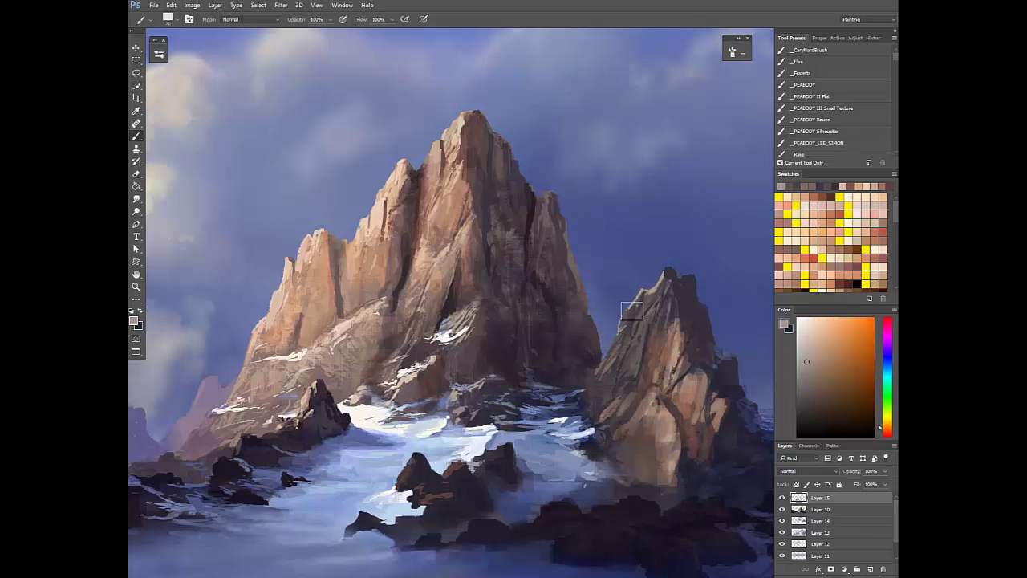
alt+click(638, 300)
alt+click(643, 289)
alt+click(665, 275)
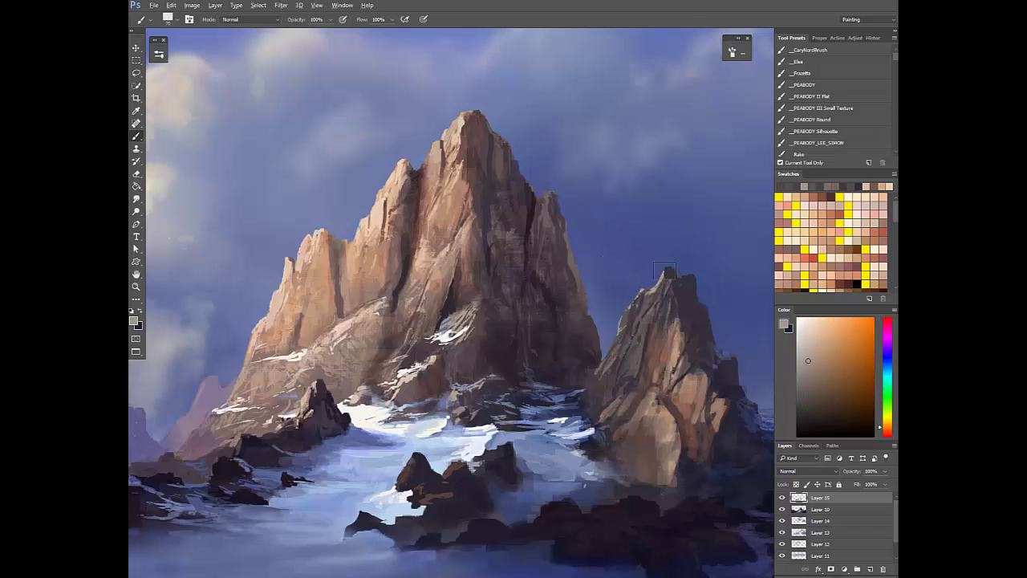
alt+click(652, 290)
alt+click(642, 301)
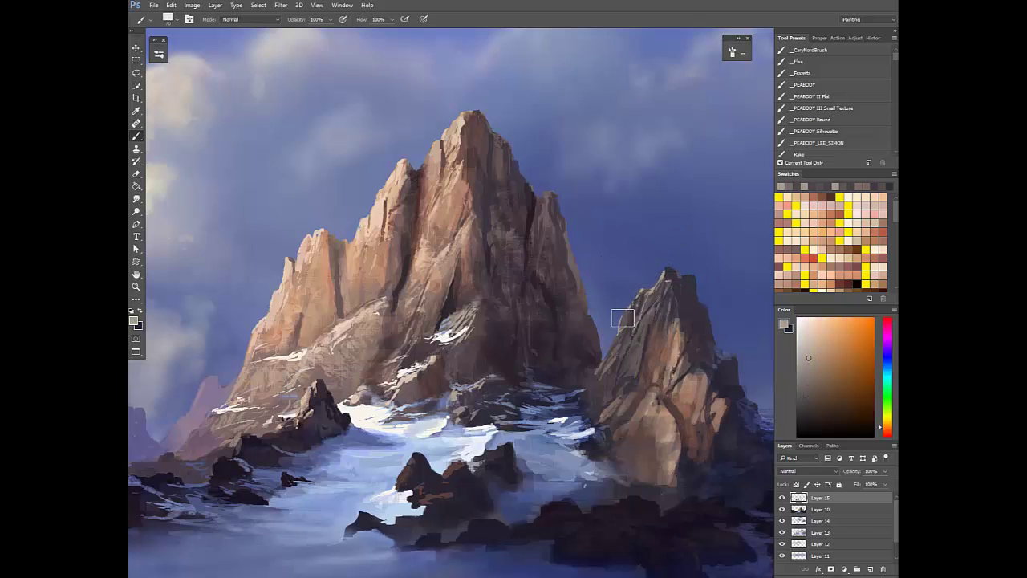
Clean up the main peak's shaded outer edge against the sky with sampled slate blue and dark rock tones
alt+click(585, 298)
alt+click(592, 275)
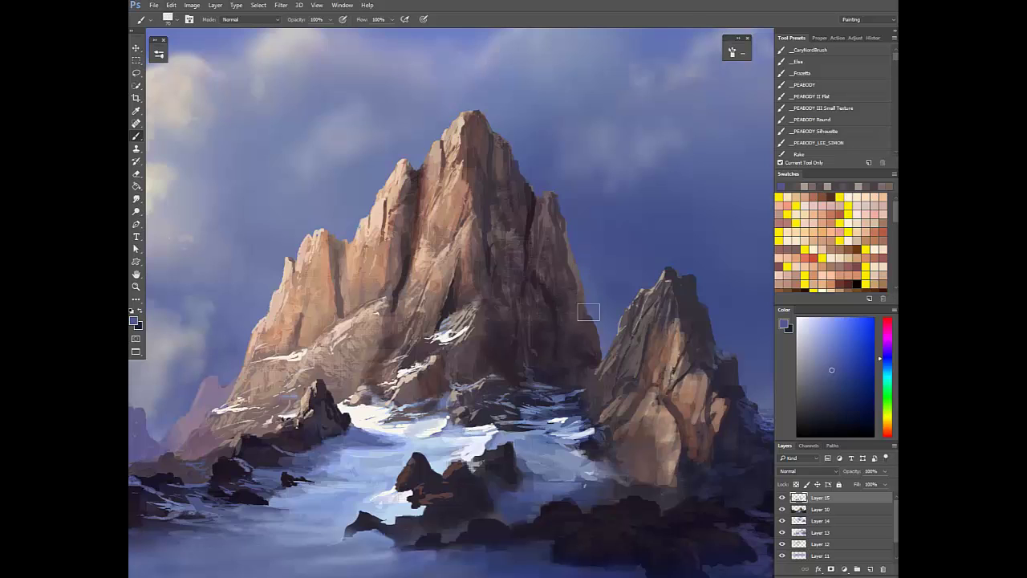
alt+click(586, 313)
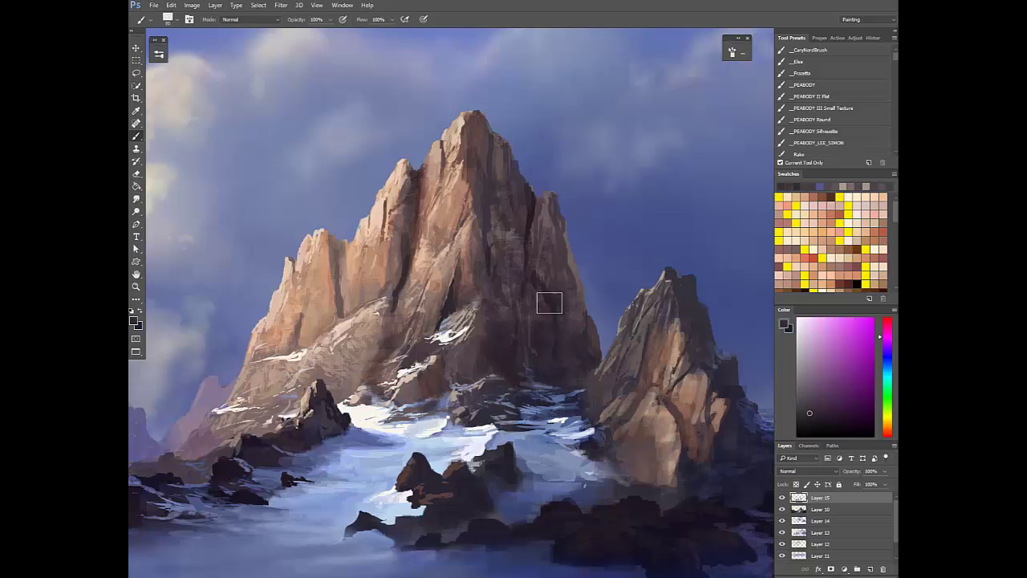
Deepen the main peak's shaded foot beside the smaller peak with a sampled near-black violet at 37% opacity
alt+click(555, 357)
key(3)
key(7)
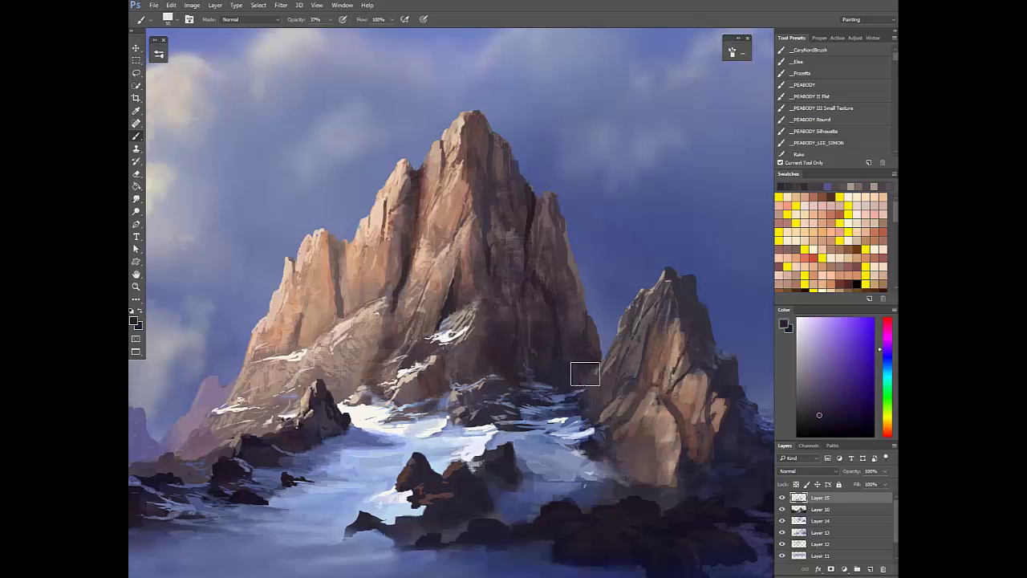
drag(590, 374, 598, 420)
Soften the gap between the two peaks with sampled muted blue at 30% opacity using a larger brush, and mirror the canvas
key(bracketright)
key(bracketright)
key(3)
scroll(606, 409, down, 6)
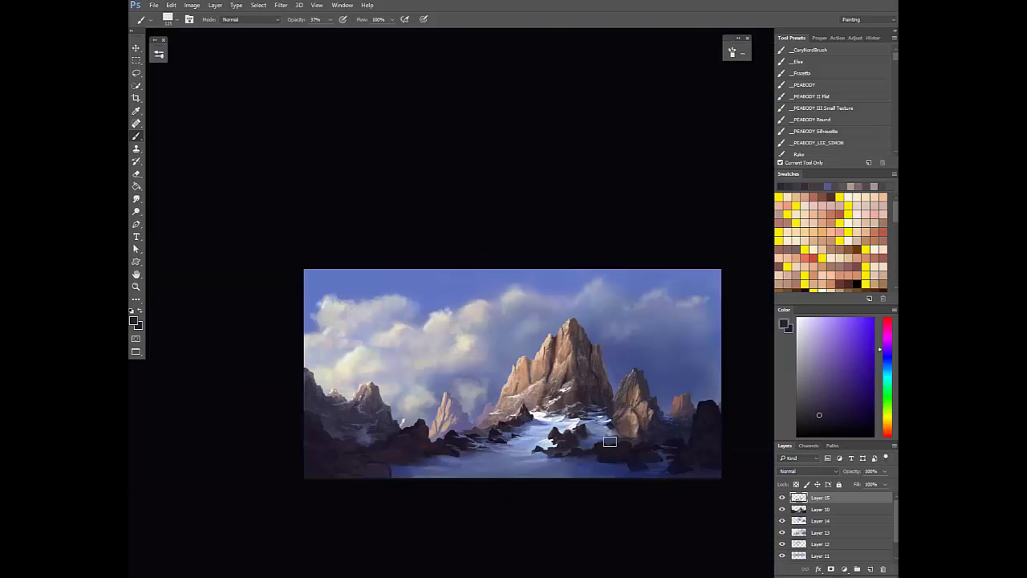
scroll(614, 418, up, 3)
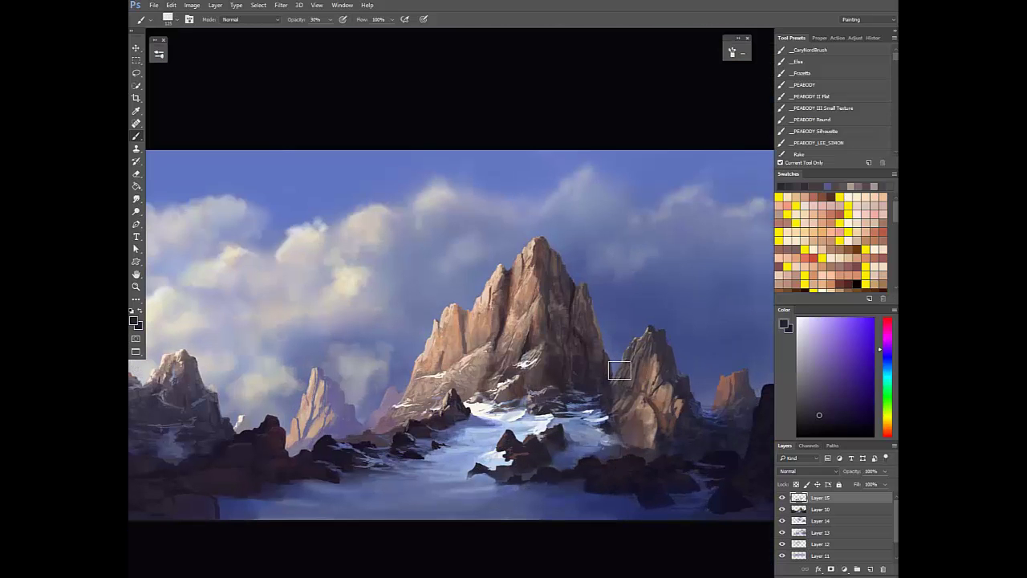
alt+click(614, 382)
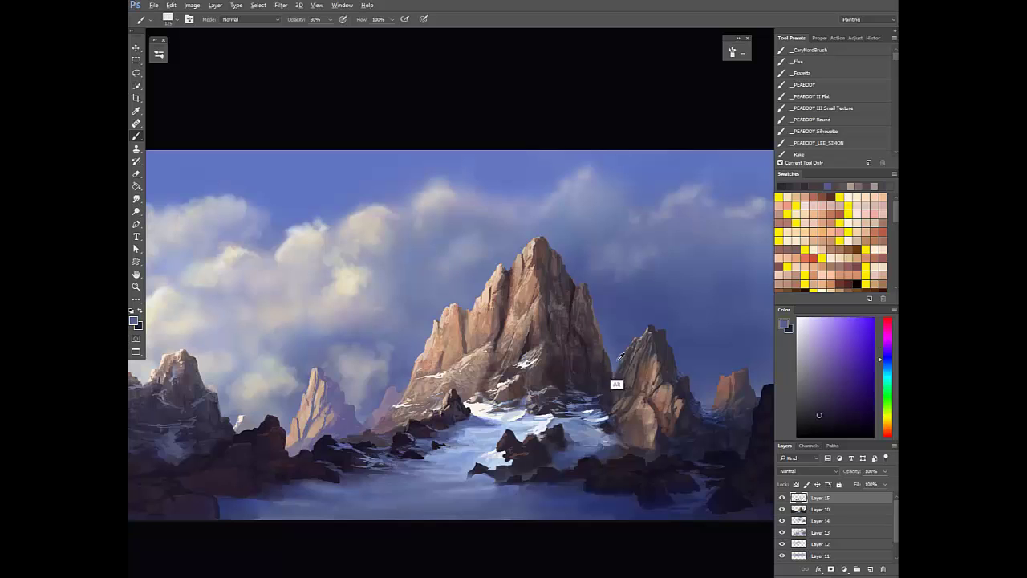
scroll(578, 457, down, 2)
drag(551, 485, 559, 514)
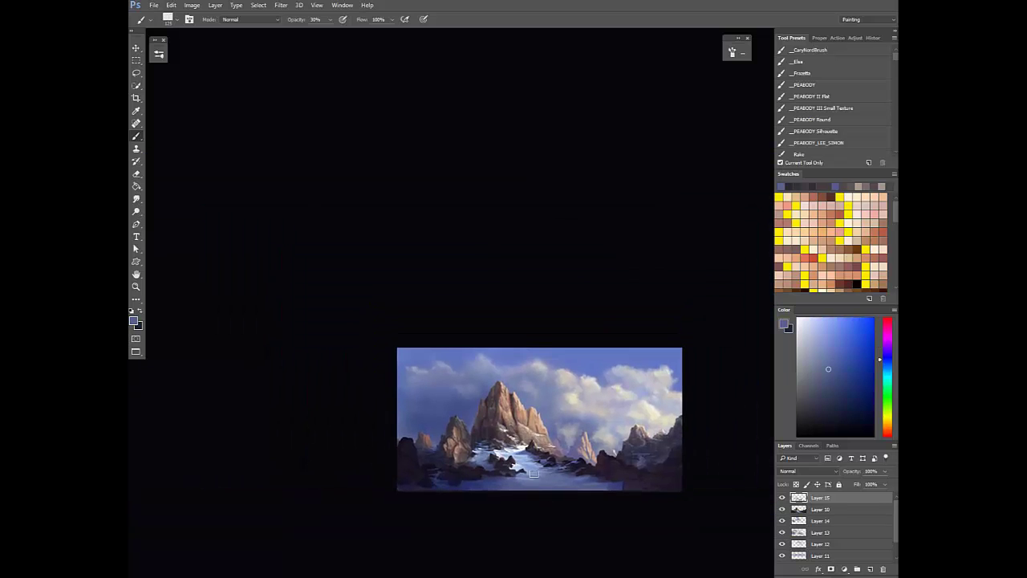
Shade the smaller peak with sampled near-black navy at 30% opacity using a much larger brush, and mirror the canvas back
scroll(478, 439, up, 2)
alt+click(402, 505)
key(bracketright)
key(bracketright)
key(bracketright)
key(bracketright)
key(bracketright)
key(bracketright)
key(bracketright)
key(bracketright)
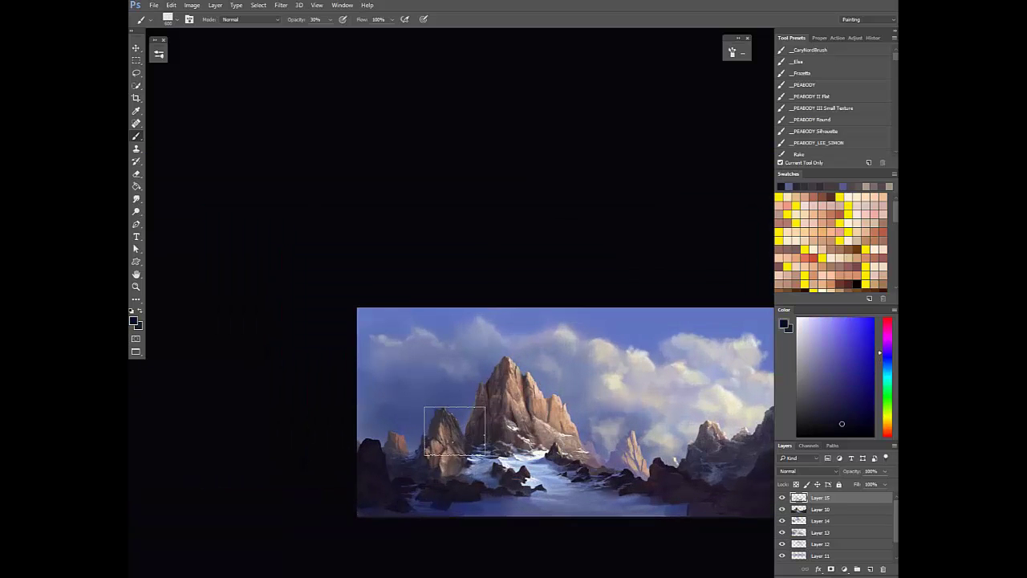
scroll(458, 450, down, 2)
drag(473, 505, 448, 513)
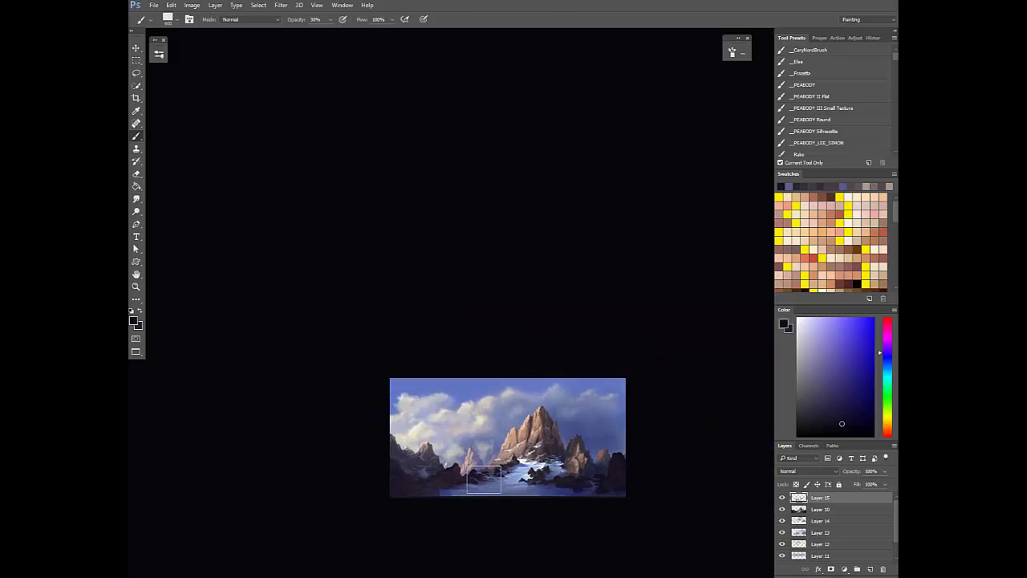
Repaint the smaller peak's lit central face with sampled brown and tan tones at 100% opacity
scroll(569, 465, up, 1)
alt+click(569, 465)
scroll(572, 458, up, 1)
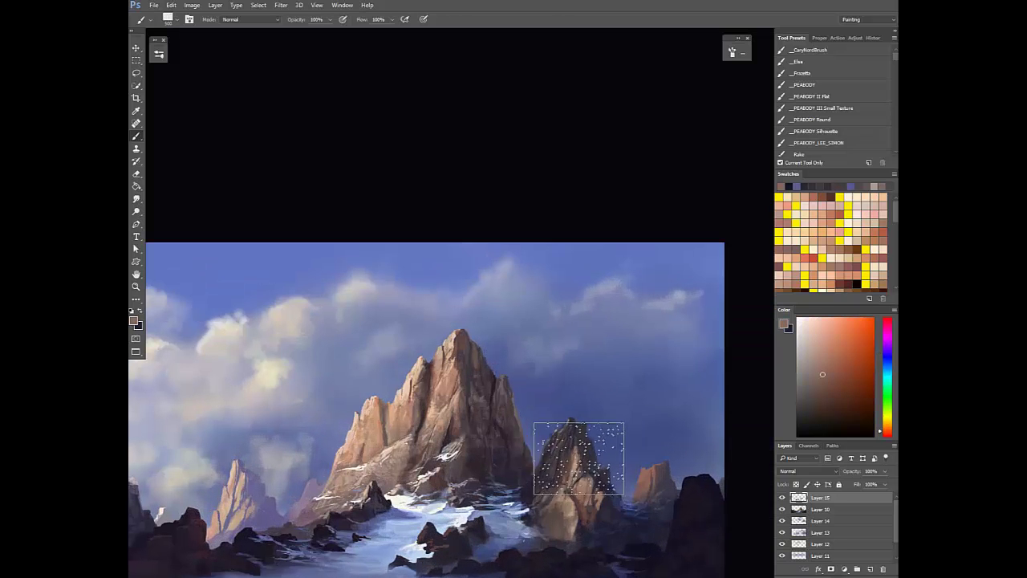
alt+click(573, 486)
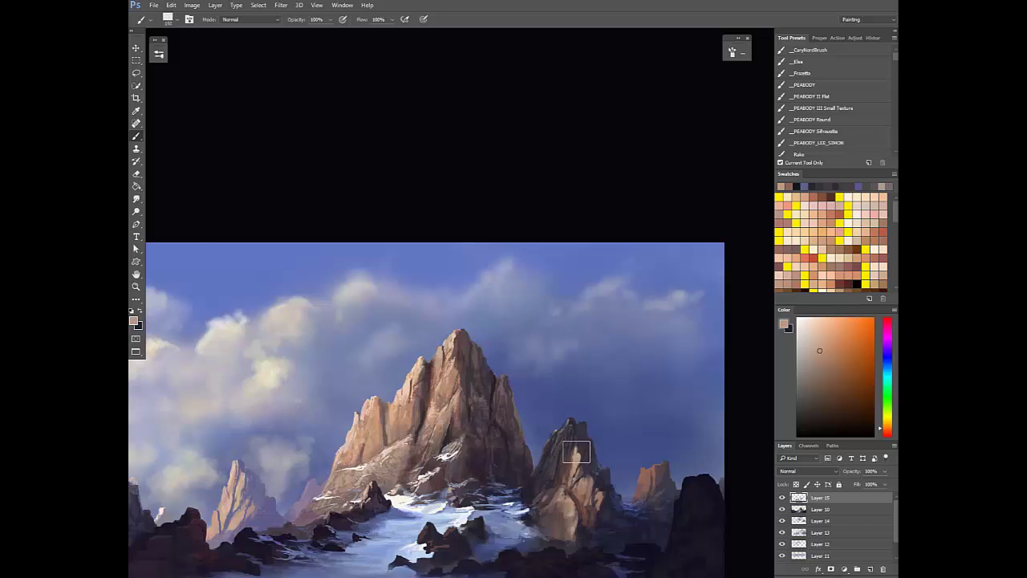
alt+click(580, 463)
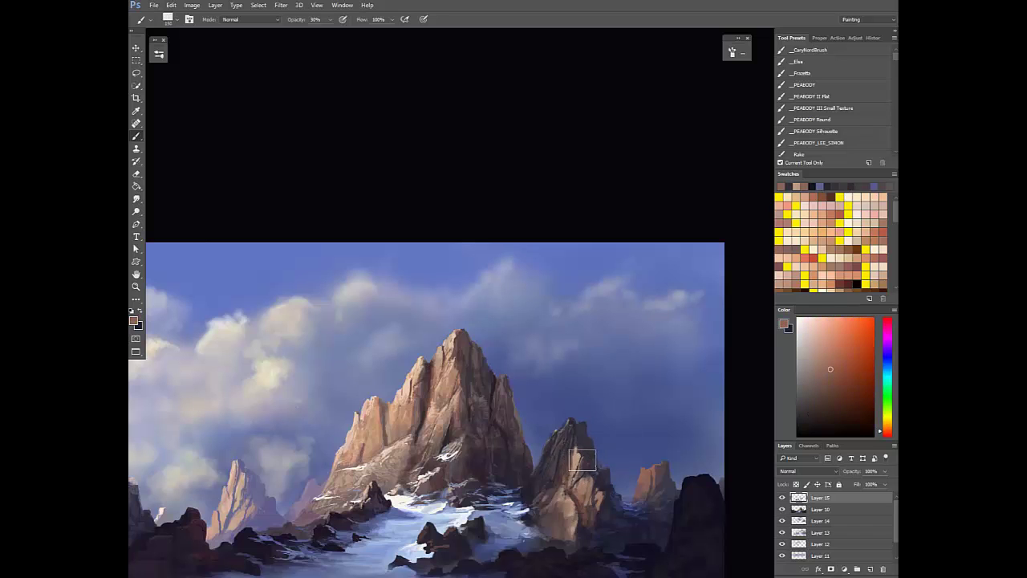
Blend the top of the smaller peak's lit face with sampled reddish-brown and dark grey tones at reduced opacity, and mirror the canvas
scroll(577, 454, down, 1)
key(3)
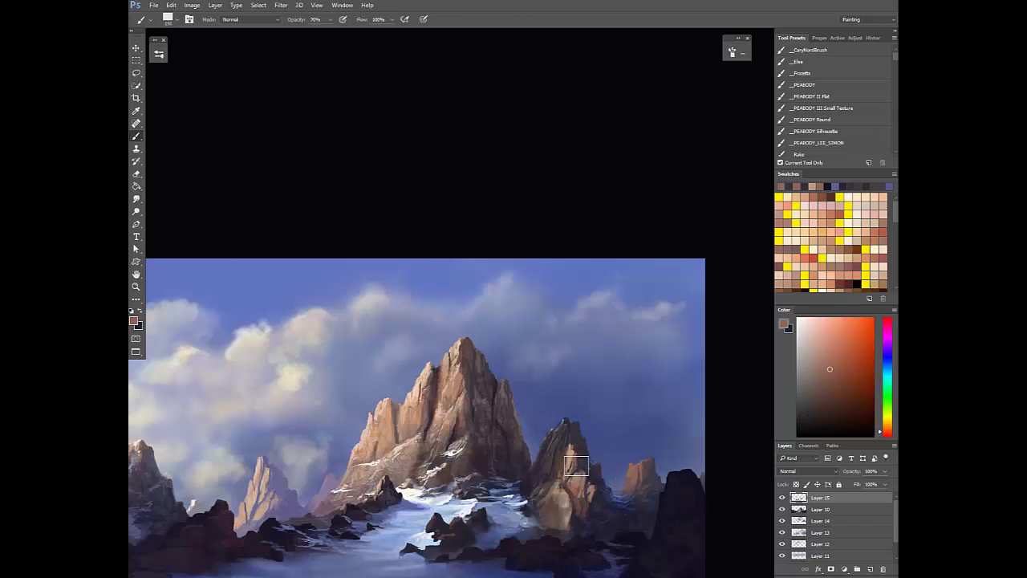
alt+click(575, 447)
alt+click(577, 442)
scroll(590, 451, down, 2)
key(ctrl+shift+h)
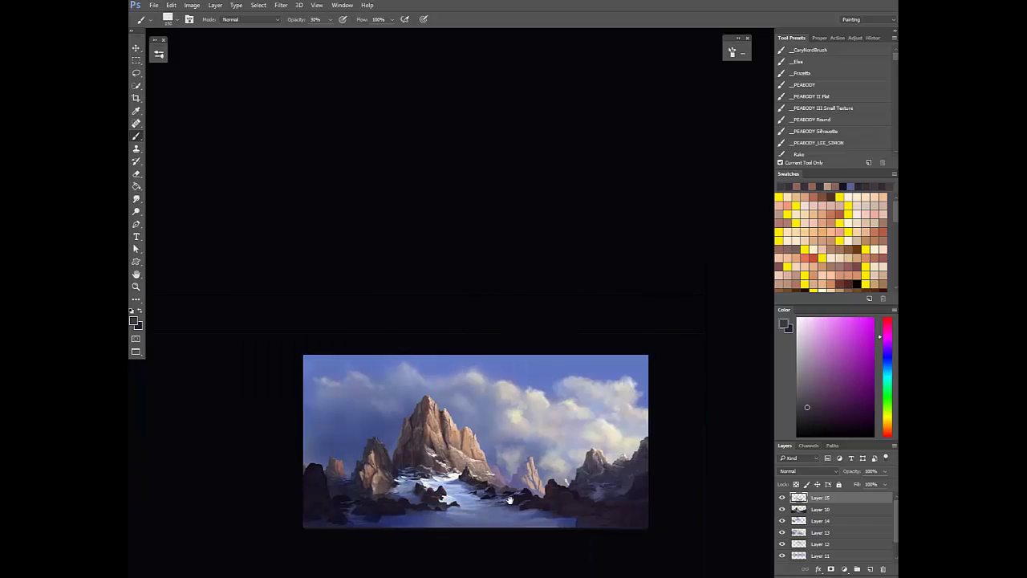
Refine the smaller peak's lit and shaded outer side with sampled tan and dark tones, switching from 100% to 30% opacity
drag(367, 444, 395, 450)
scroll(395, 452, up, 1)
alt+click(398, 469)
key(0)
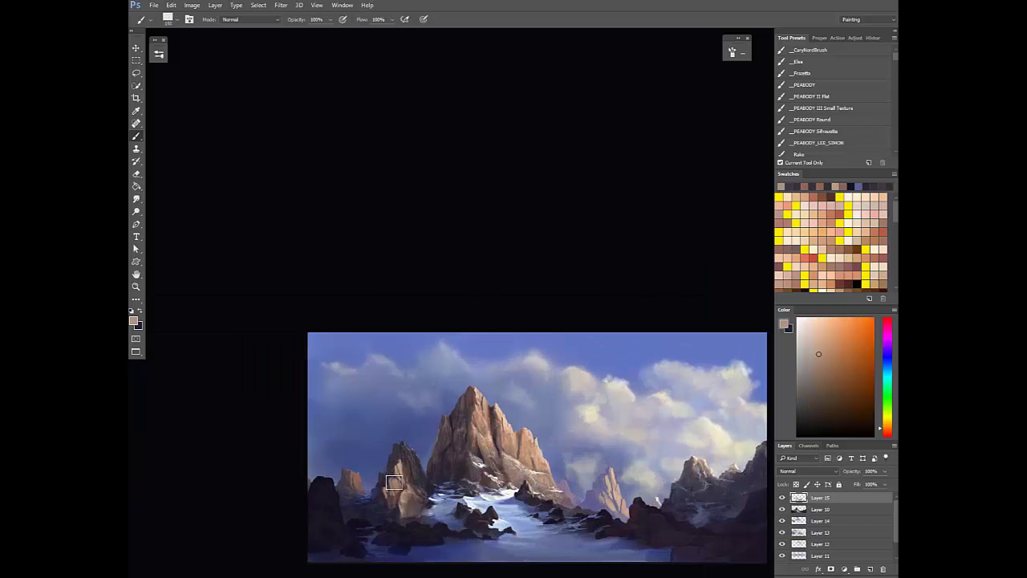
key(3)
alt+click(389, 495)
alt+click(386, 495)
drag(384, 470, 378, 507)
alt+click(377, 488)
Reshape the low dark rock beside the smaller peak with sampled sky blue and dark navy at 100% opacity
scroll(371, 479, up, 2)
scroll(376, 485, up, 2)
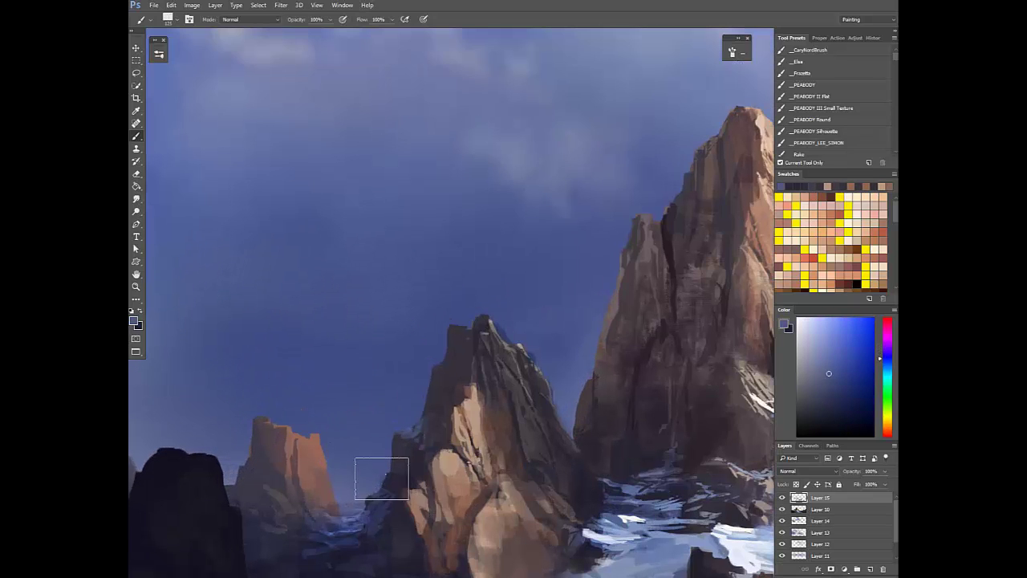
key(0)
alt+click(375, 481)
alt+click(383, 473)
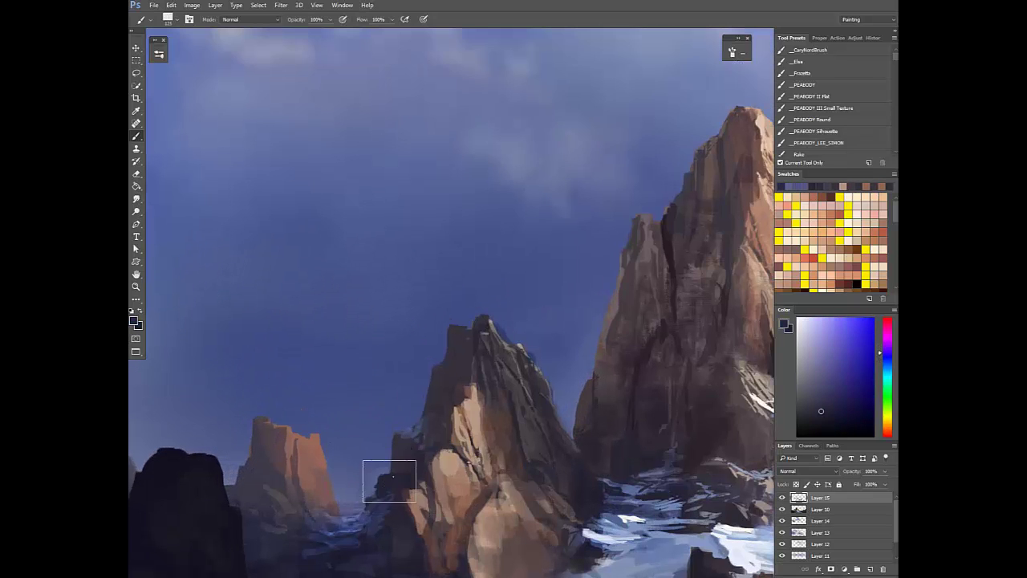
key(F5)
key(F5)
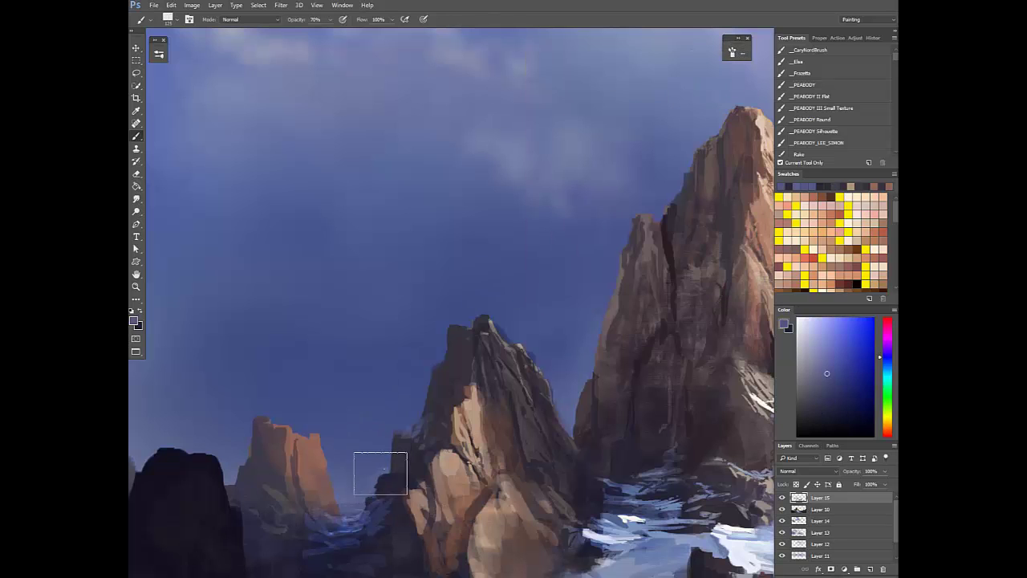
Refine the low rock's silhouette and waterline beside the smaller peak with sampled blues and dark navy, alternating 70% and 100% opacity
alt+click(385, 461)
key(7)
alt+click(392, 476)
key(0)
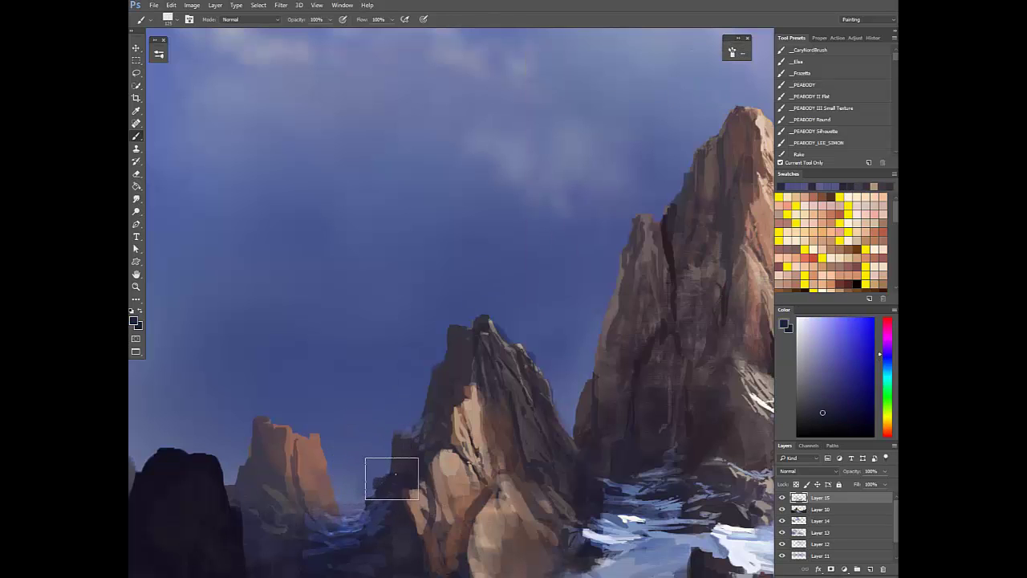
alt+click(353, 514)
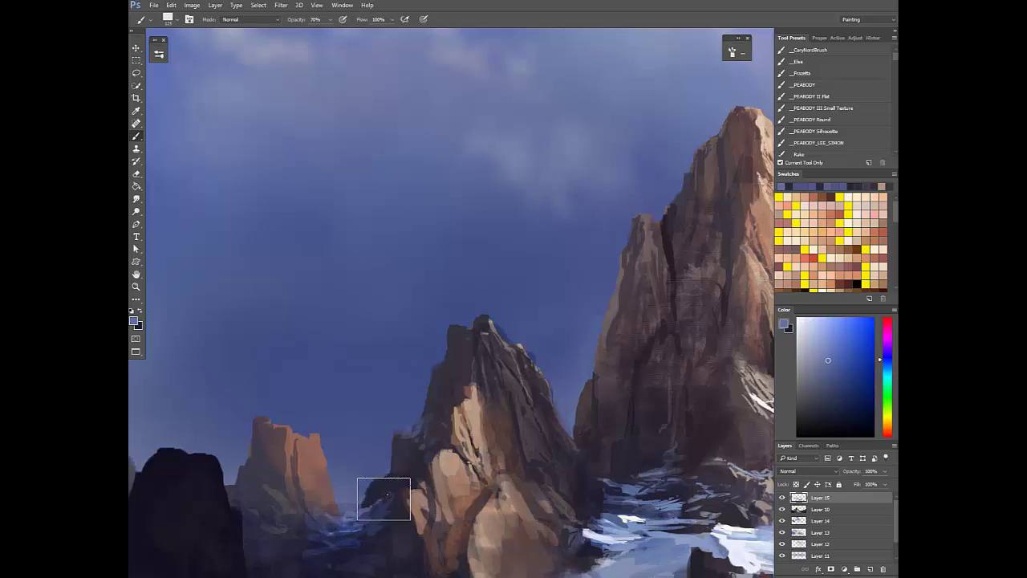
key(7)
alt+click(403, 464)
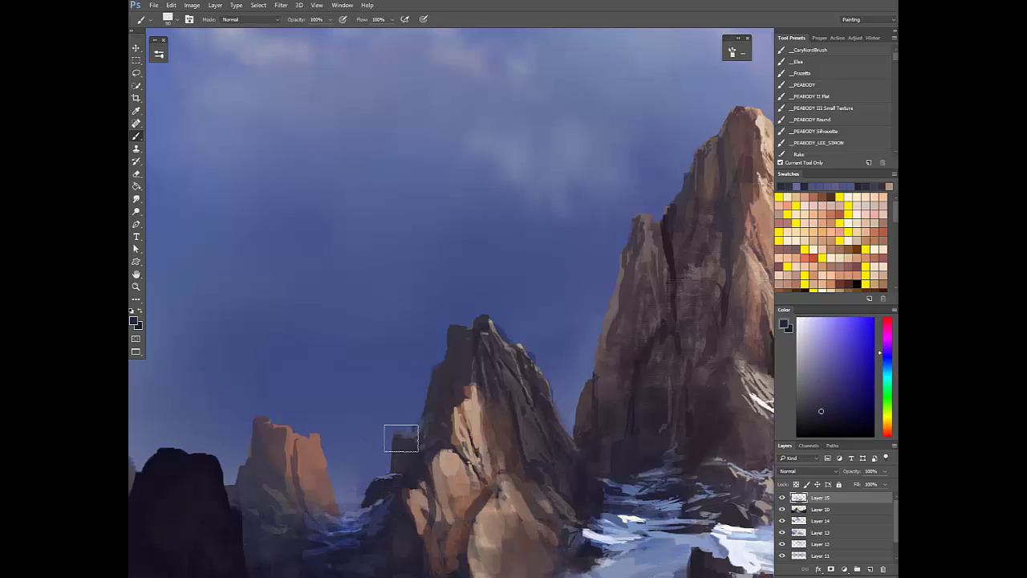
Reshape the top of the low rock beside the smaller peak with sampled dark and blue tones at 100% opacity
key(0)
alt+click(403, 435)
alt+click(397, 443)
mouse_move(408, 434)
mouse_down()
mouse_move(401, 439)
mouse_move(421, 439)
mouse_move(429, 409)
mouse_up()
alt+click(407, 431)
alt+click(426, 425)
Refine both outer edges of the smaller peak's silhouette with sampled dark rock and sky blue tones
alt+click(452, 358)
drag(442, 365, 441, 366)
alt+click(507, 326)
mouse_move(500, 316)
mouse_down()
mouse_move(513, 345)
mouse_move(548, 372)
mouse_move(569, 436)
mouse_up()
alt+click(533, 343)
alt+click(557, 369)
Rework the outer edge of the main peak's shaded side spire with sampled dark grey and grey-brown tones at 100% opacity
alt+click(613, 317)
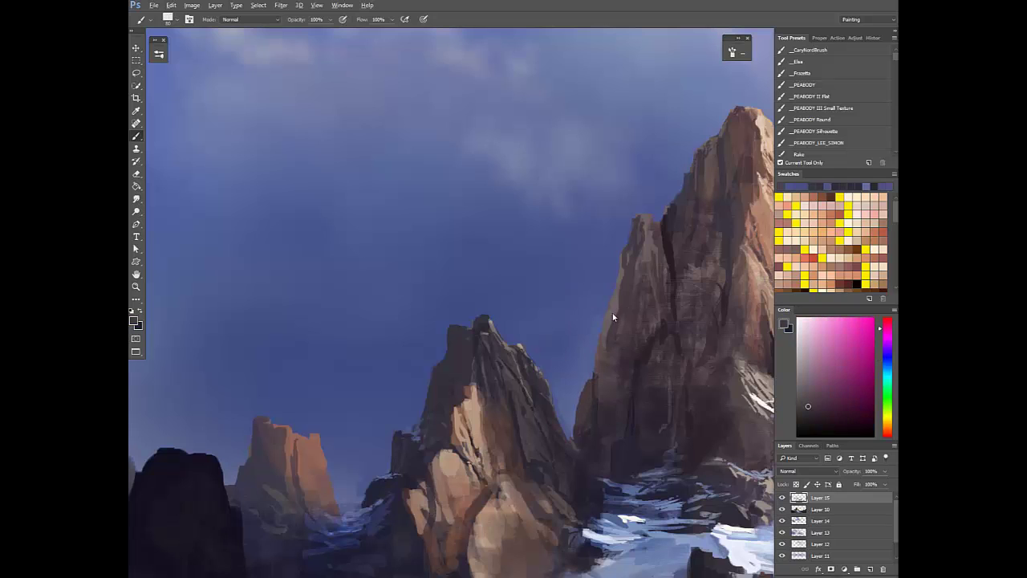
drag(629, 278, 610, 337)
alt+click(613, 276)
alt+click(608, 321)
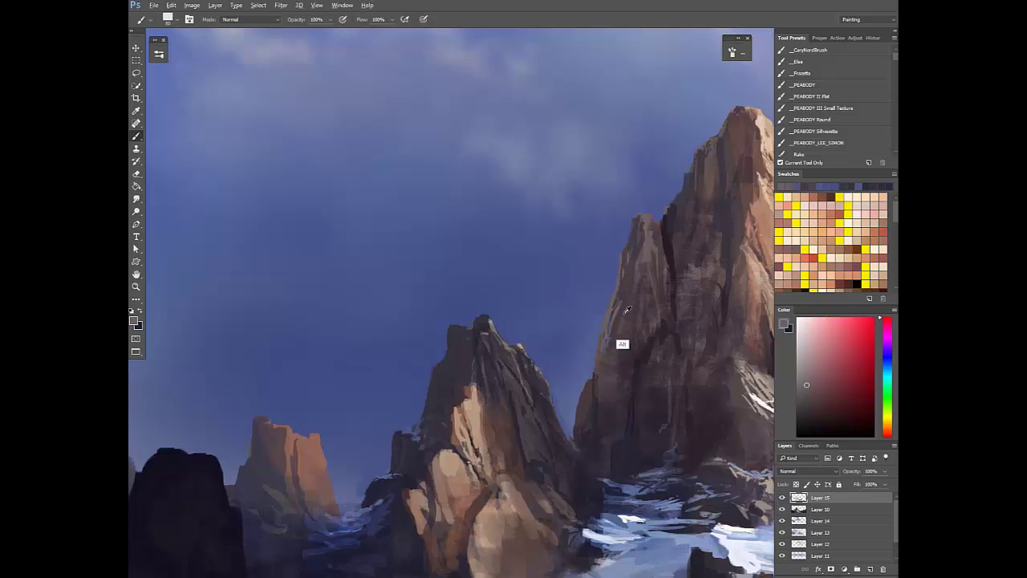
alt+click(599, 391)
Paint dark cracks across the shaded side spire of the main peak, sampling dark tones and varying opacity from 30% to 70%
mouse_move(601, 336)
mouse_down()
mouse_move(673, 319)
mouse_move(629, 331)
mouse_up()
alt+click(634, 334)
alt+click(628, 329)
key(3)
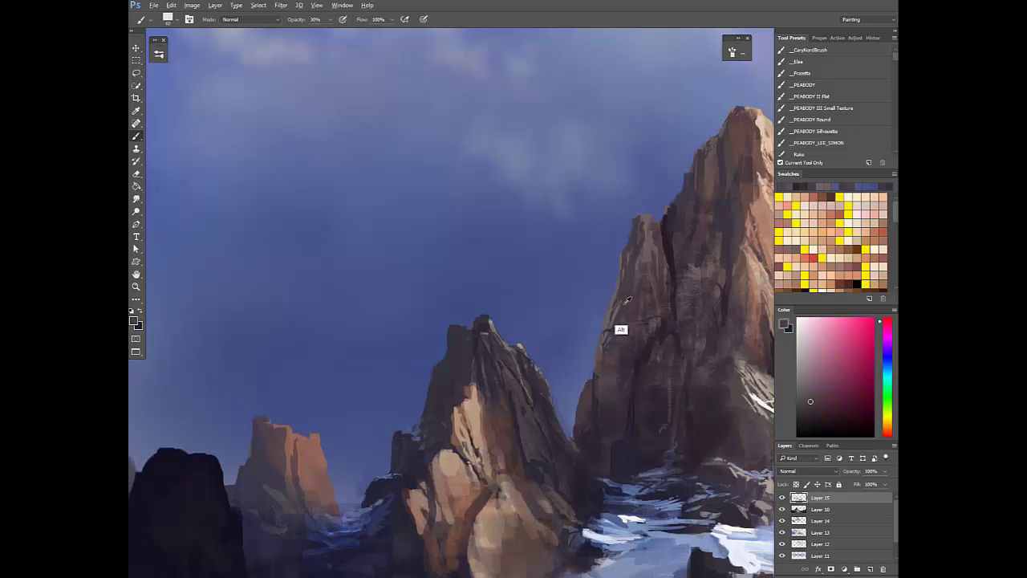
alt+click(639, 389)
key(7)
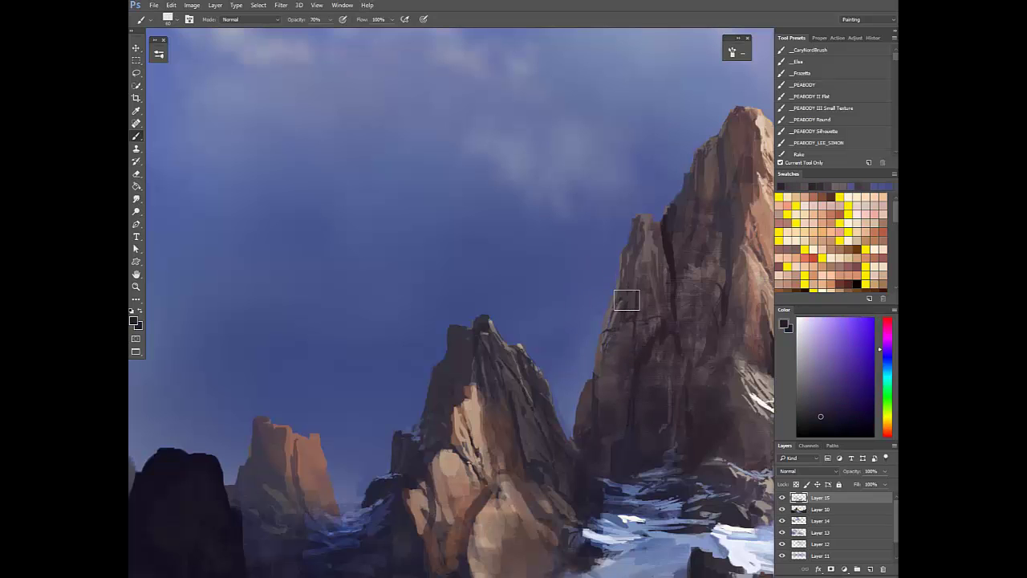
Mirror the canvas and refine the shaded spire and its cleft on the main peak with sampled dark tones at 70% opacity
scroll(647, 375, down, 10)
key(F2)
scroll(641, 406, down, 1)
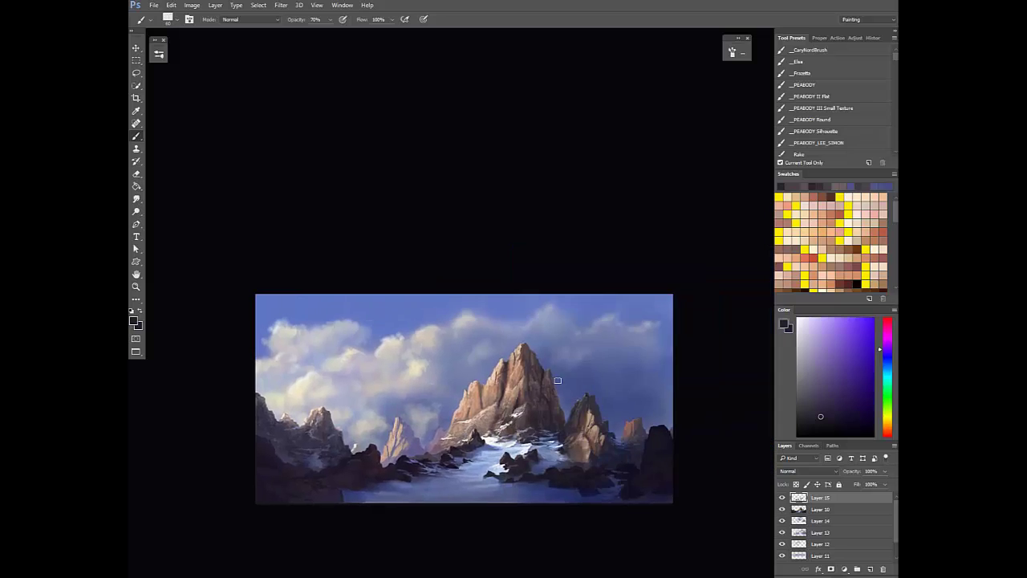
scroll(631, 384, up, 5)
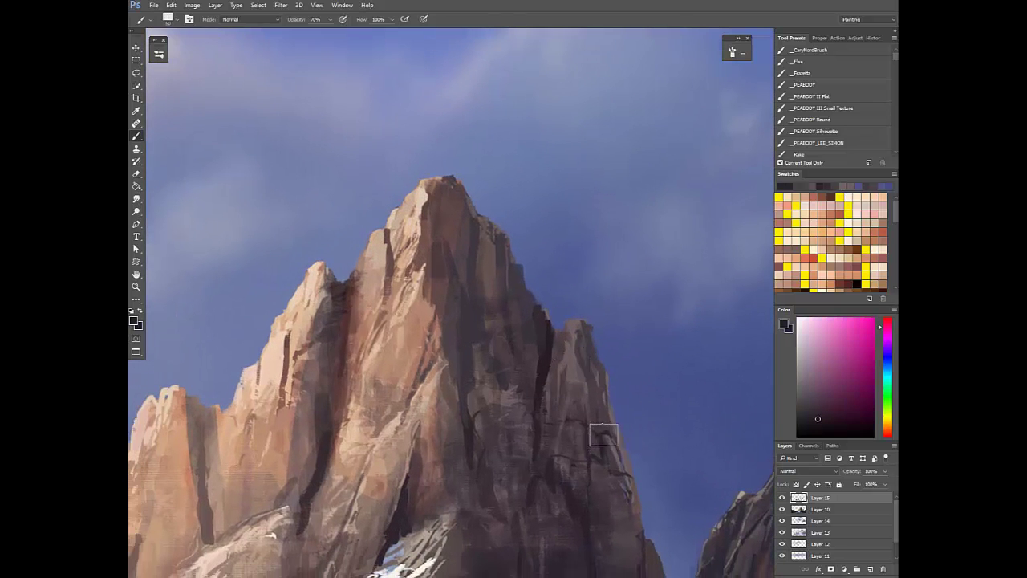
alt+click(591, 356)
alt+click(550, 345)
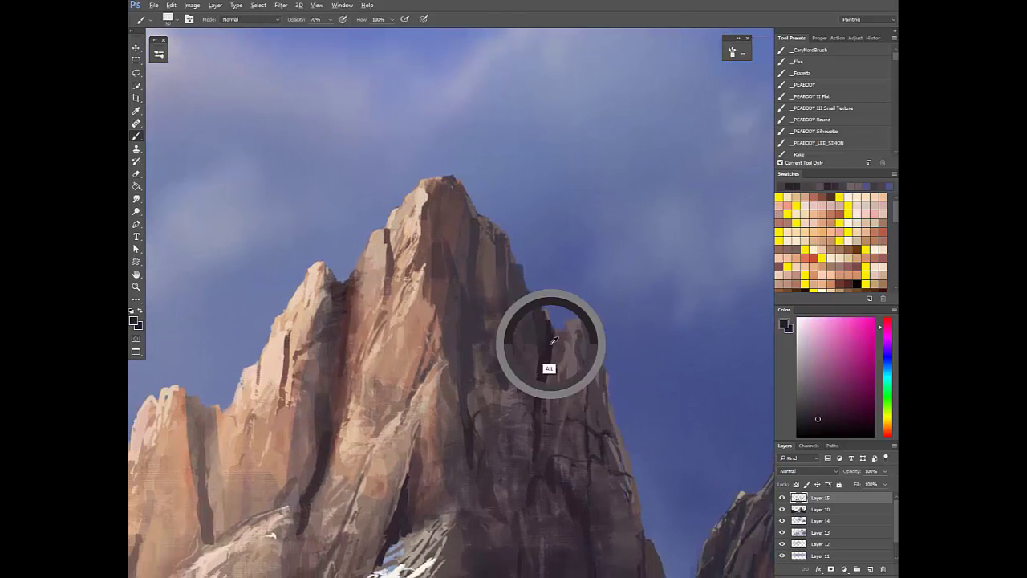
scroll(548, 398, down, 5)
scroll(510, 445, up, 2)
scroll(509, 449, up, 1)
Glaze a warm sampled tan over the main peak's lower lit face with a larger brush at 30% opacity
alt+click(488, 443)
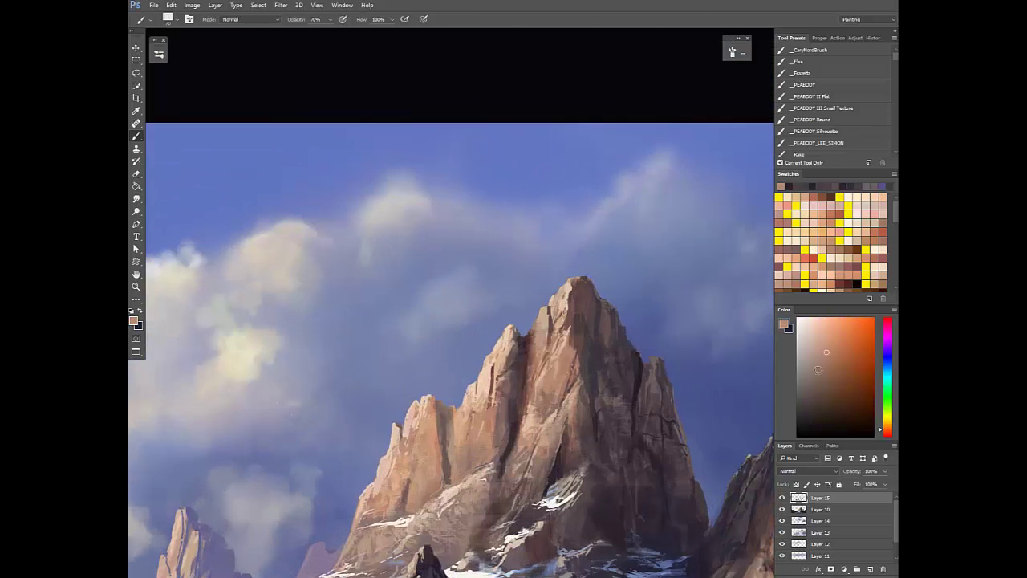
click(848, 344)
key(3)
key(bracketright)
key(bracketright)
mouse_move(461, 446)
mouse_down()
mouse_move(459, 474)
mouse_move(489, 451)
mouse_move(521, 473)
mouse_move(532, 426)
mouse_move(473, 513)
mouse_move(461, 496)
mouse_move(464, 524)
mouse_up()
Rework the rock at the foot of the main peak's lit face with sampled reddish-brown and dark tones
scroll(506, 508, down, 3)
scroll(512, 472, up, 2)
alt+click(458, 497)
alt+click(474, 486)
mouse_move(473, 484)
mouse_down()
mouse_move(473, 518)
mouse_move(497, 503)
mouse_up()
alt+click(491, 503)
alt+click(498, 495)
alt+click(499, 501)
Paint a dark shadowed block at the foot of the main peak's lit side, raising opacity from 33% to 100%
key(3)
key(3)
scroll(505, 457, down, 4)
scroll(504, 441, up, 2)
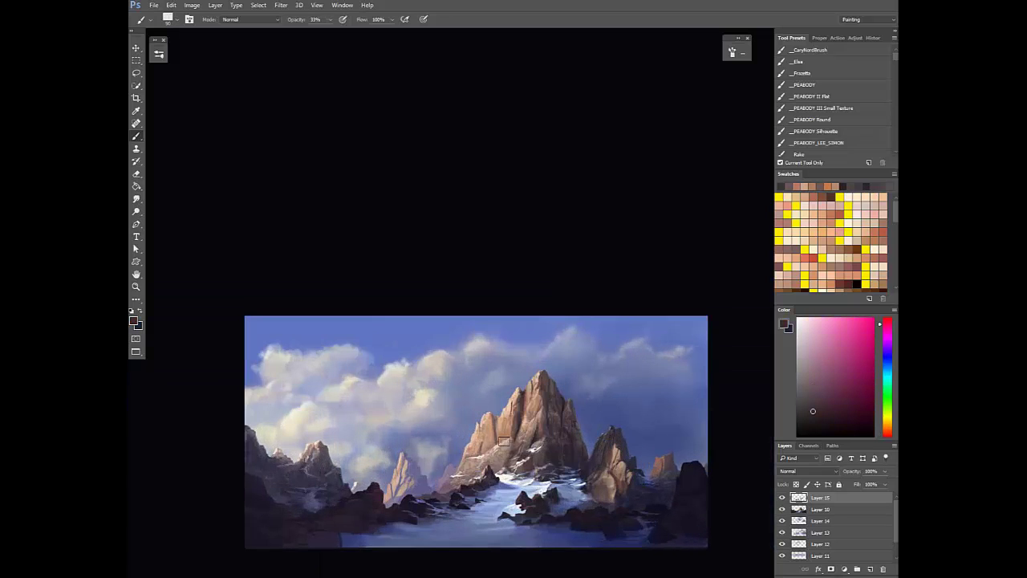
alt+click(509, 451)
key(0)
alt+click(523, 423)
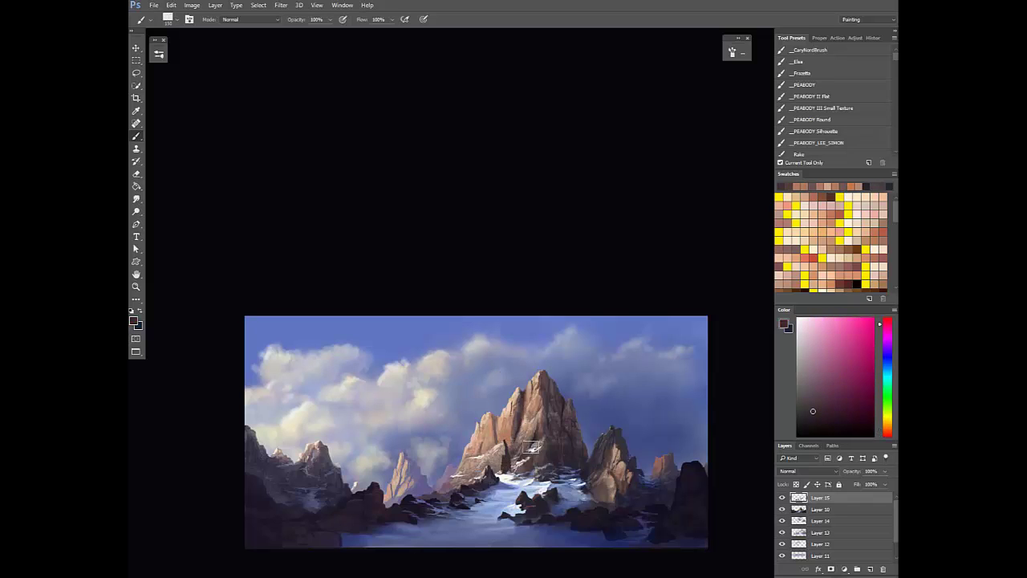
Mirror the canvas and refine the dark block at the main peak's foot with sampled reddish-brown tones at 30% and 100% opacity
scroll(531, 449, down, 5)
key(ctrl+shift+h)
scroll(494, 451, up, 7)
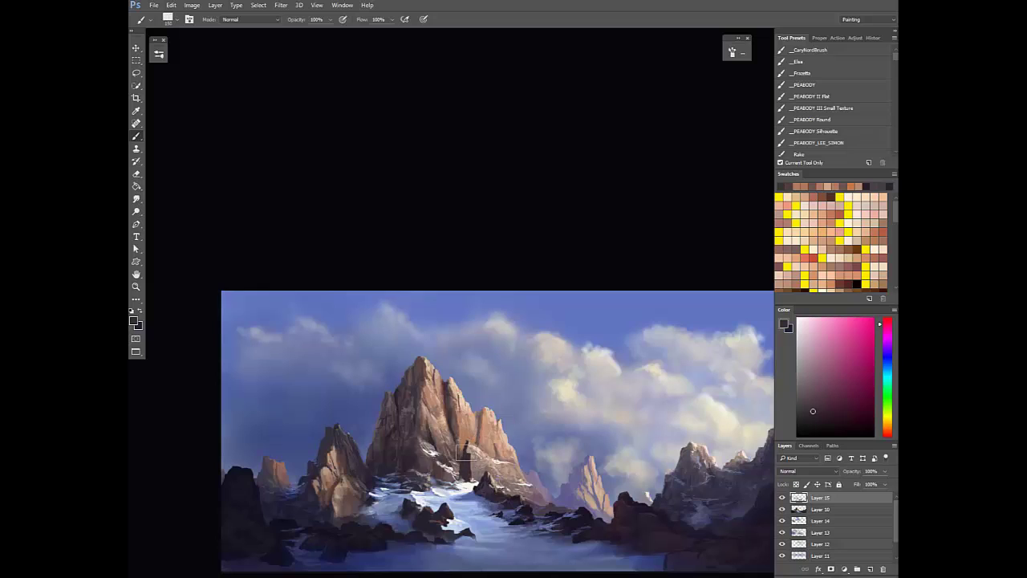
alt+click(466, 442)
key(3)
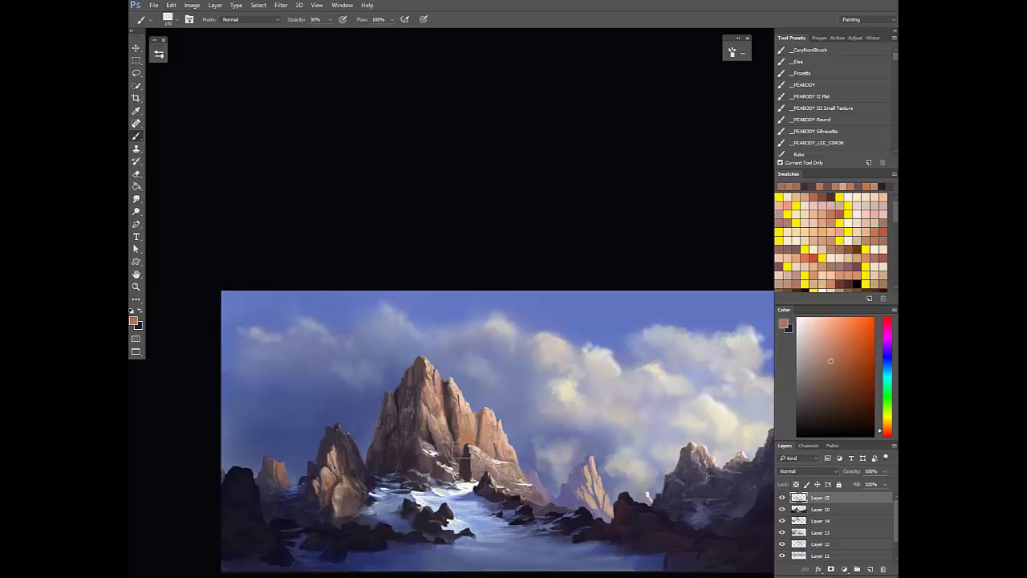
alt+click(460, 449)
key(0)
alt+click(463, 448)
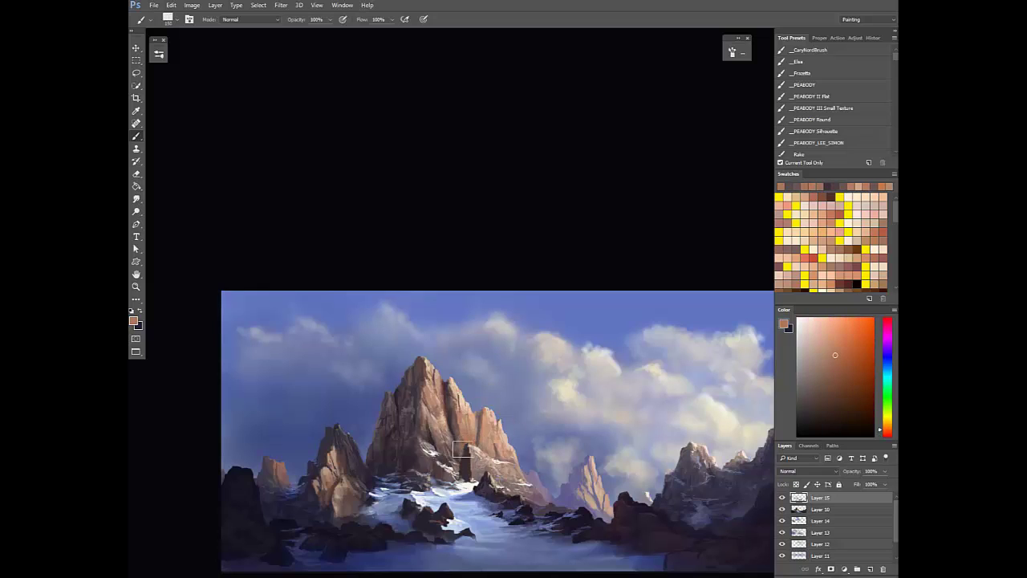
Mirror the canvas and blend the block at the main peak's foot with sampled dark reddish tones at 70% and 30% opacity
key(F2)
drag(524, 472, 438, 492)
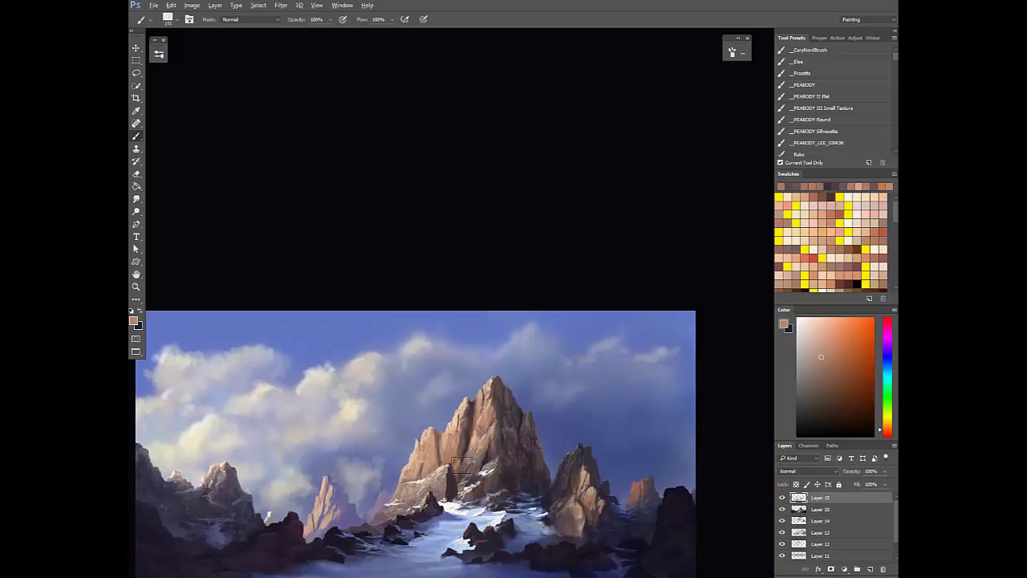
key(7)
alt+click(456, 464)
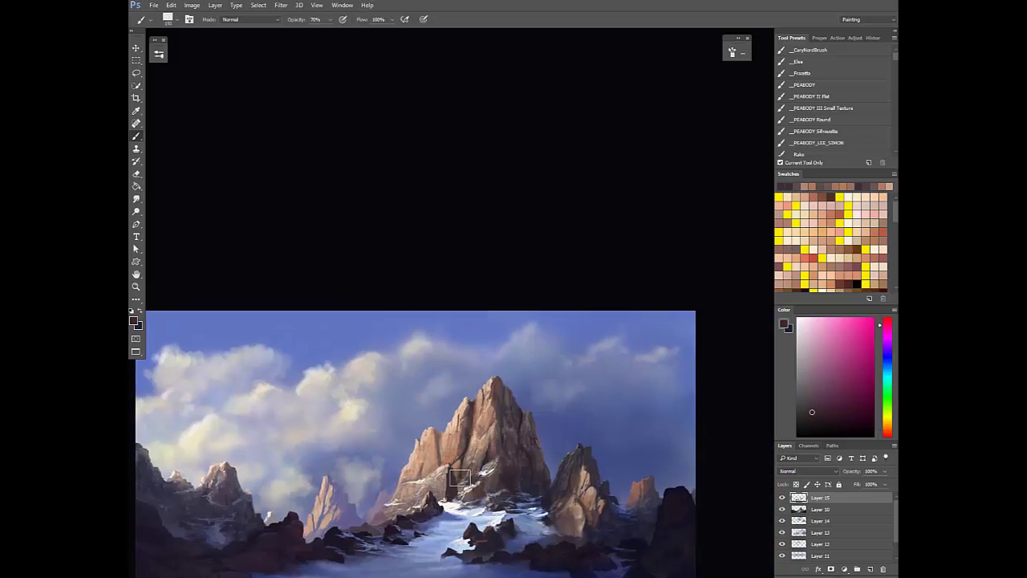
key(3)
alt+click(458, 474)
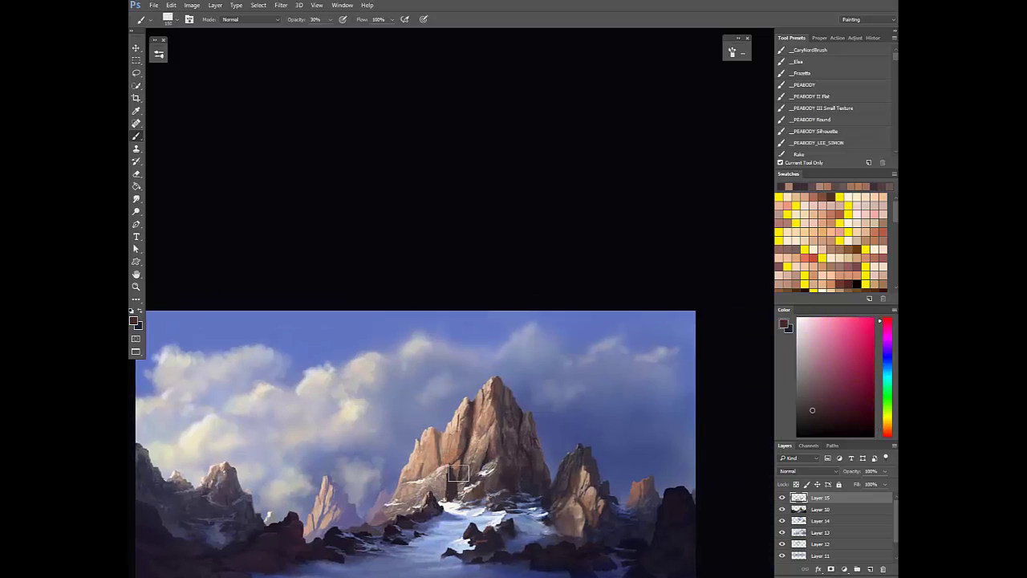
Carve the gap between the main peak's lit spires with sampled blue-grey and brown-grey tones at 100% opacity
alt+click(451, 425)
alt+click(464, 456)
key(0)
alt+click(439, 435)
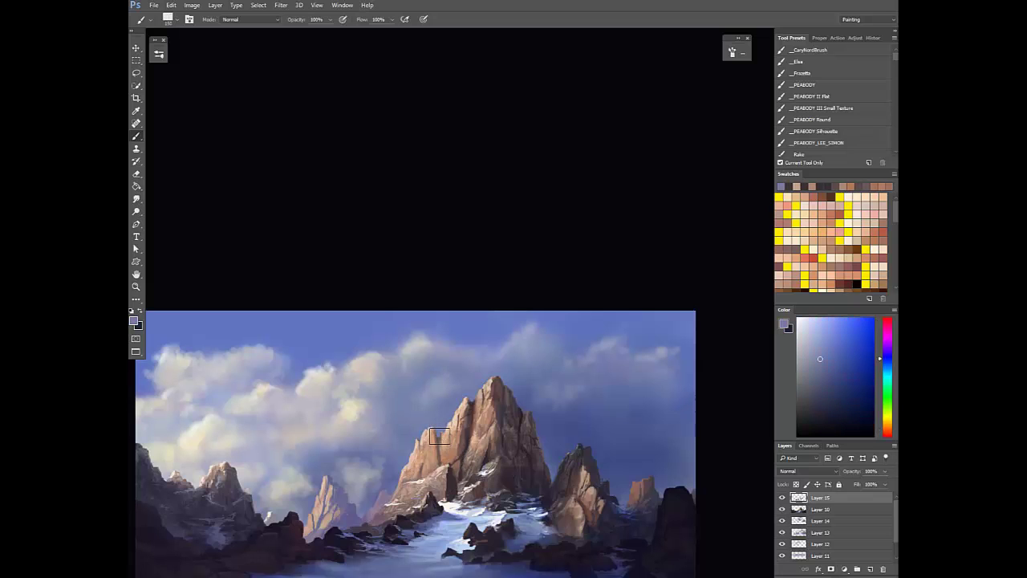
alt+click(439, 448)
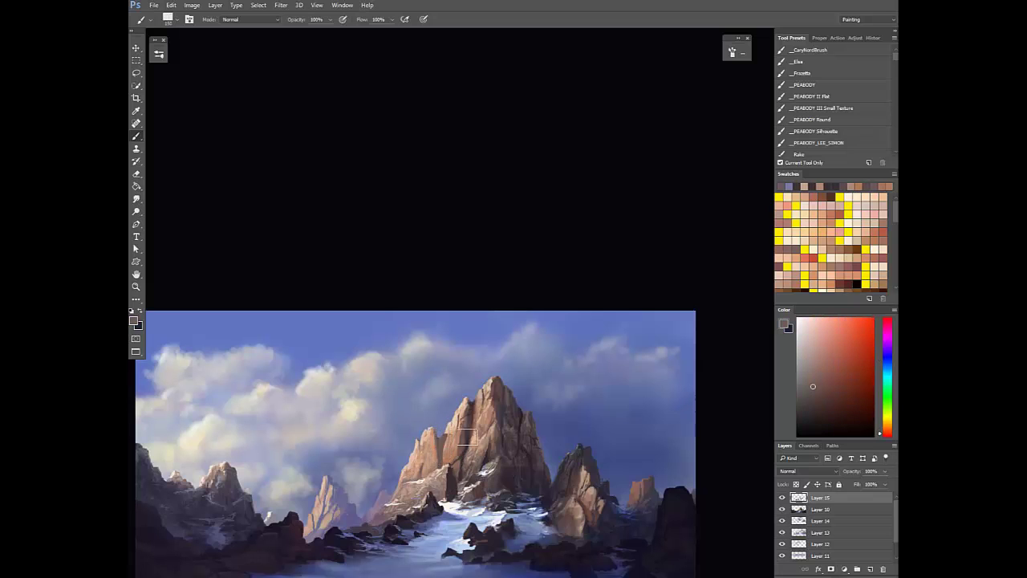
drag(468, 437, 471, 426)
Soften the gap between the lit spires with sampled purple-grey and muted rock tones at 30% opacity
alt+click(450, 409)
key(3)
alt+click(452, 426)
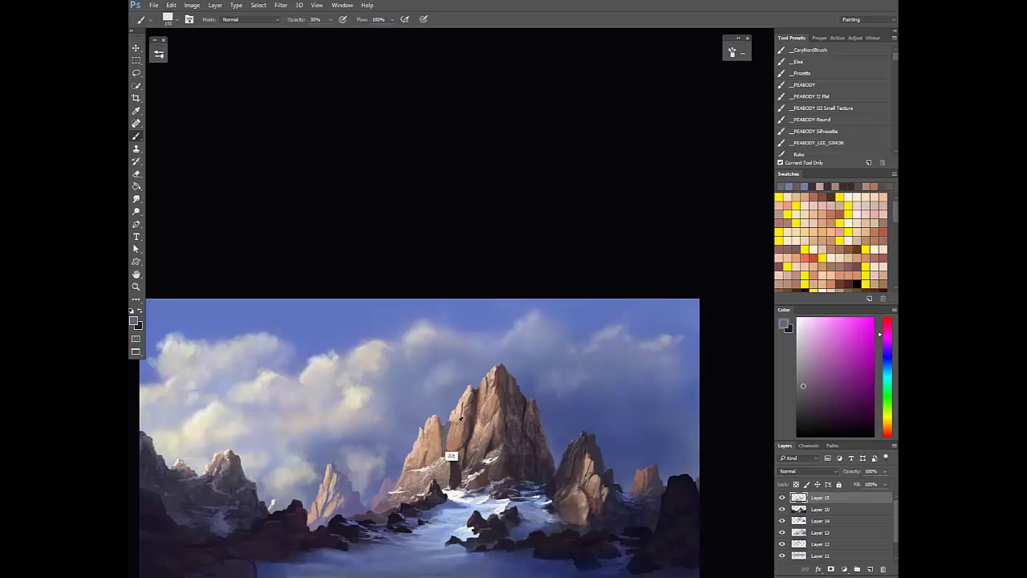
alt+click(457, 422)
alt+click(455, 426)
alt+click(448, 437)
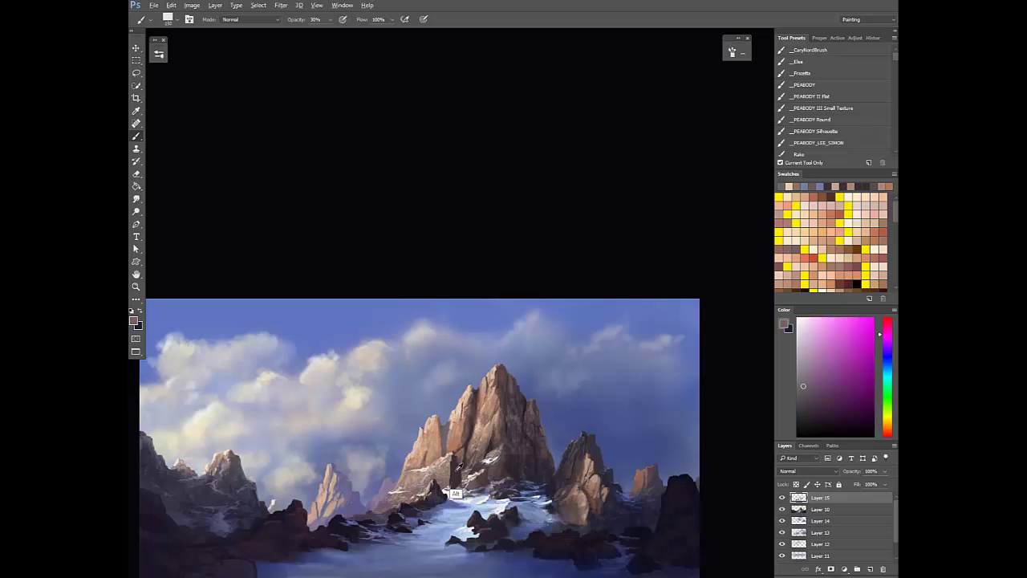
Blend the sides of the main peak's lit spires with sampled greys and muted reds, enlarging the brush
alt+click(444, 430)
key(7)
alt+click(447, 431)
alt+click(453, 440)
scroll(459, 442, down, 5)
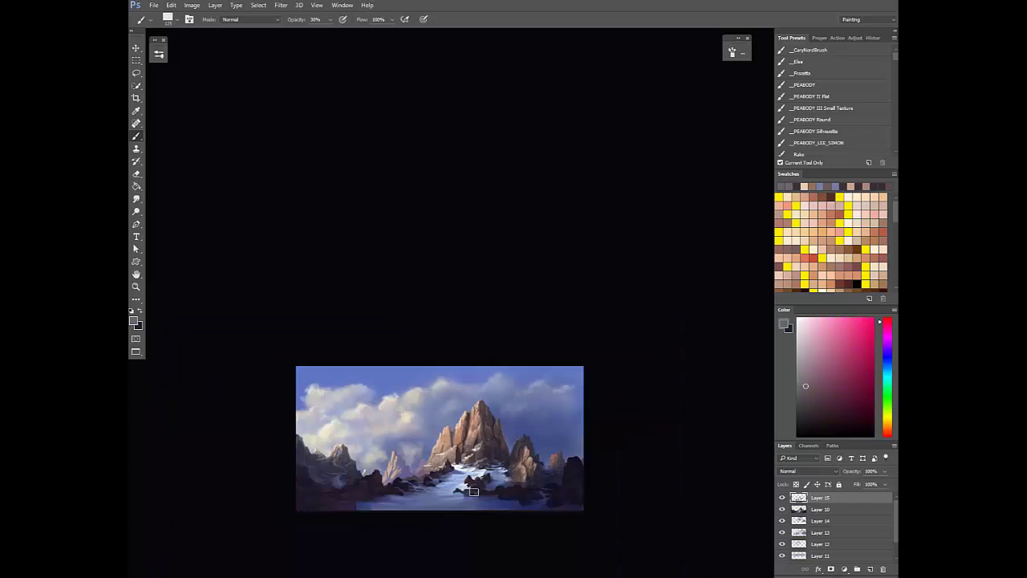
scroll(481, 443, up, 4)
key(])
alt+click(467, 389)
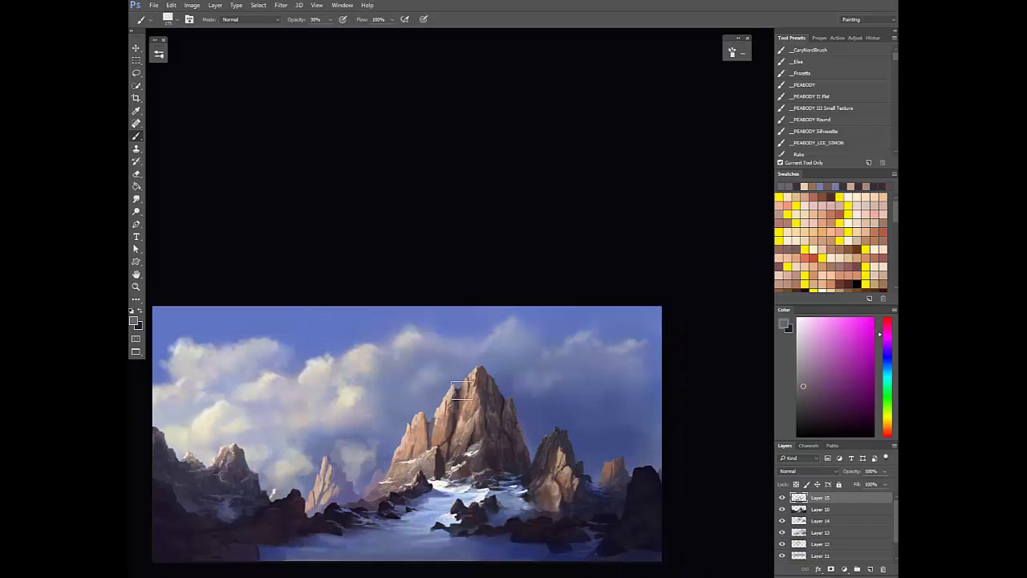
alt+click(461, 391)
Model the rock block at the main peak's foot with sampled dark brown and pale pinkish-tan tones at 100% opacity
scroll(461, 426, down, 3)
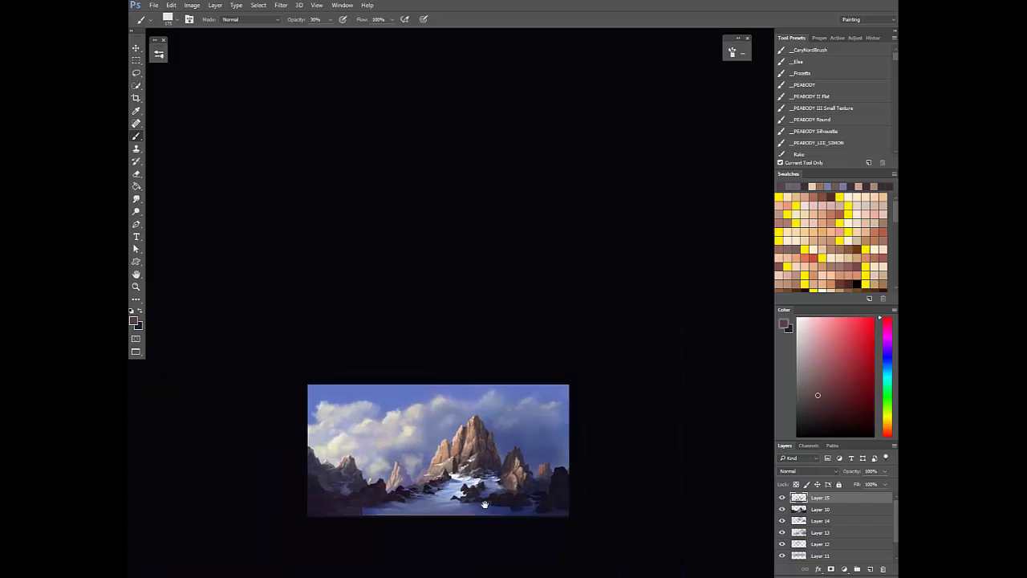
scroll(453, 462, up, 4)
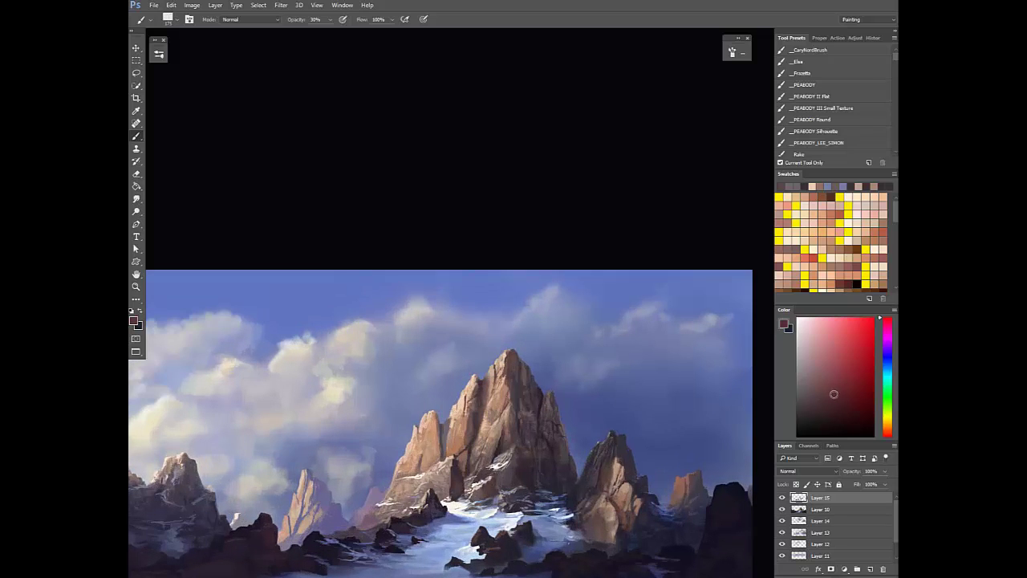
alt+click(459, 473)
alt+click(459, 467)
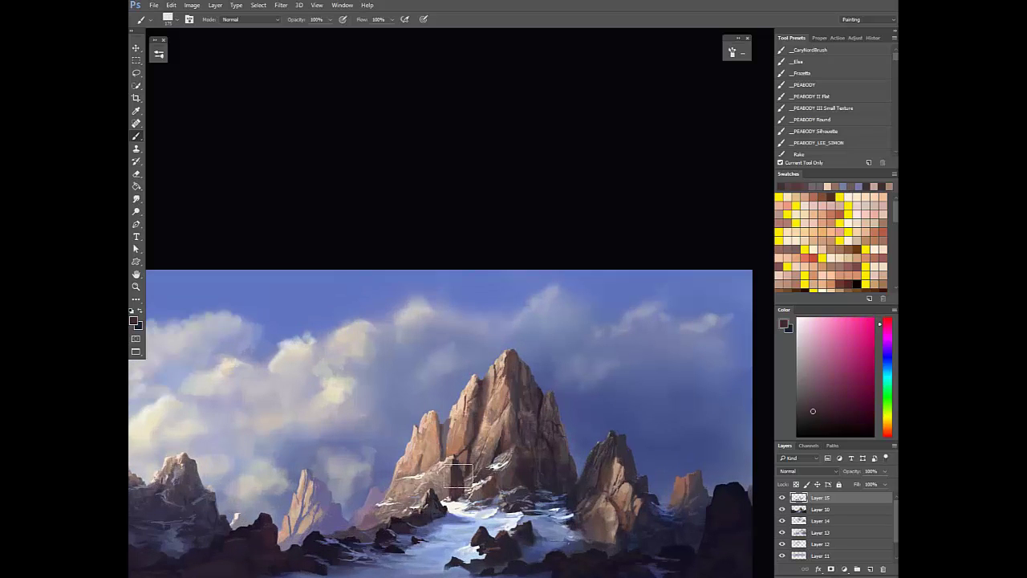
alt+click(450, 468)
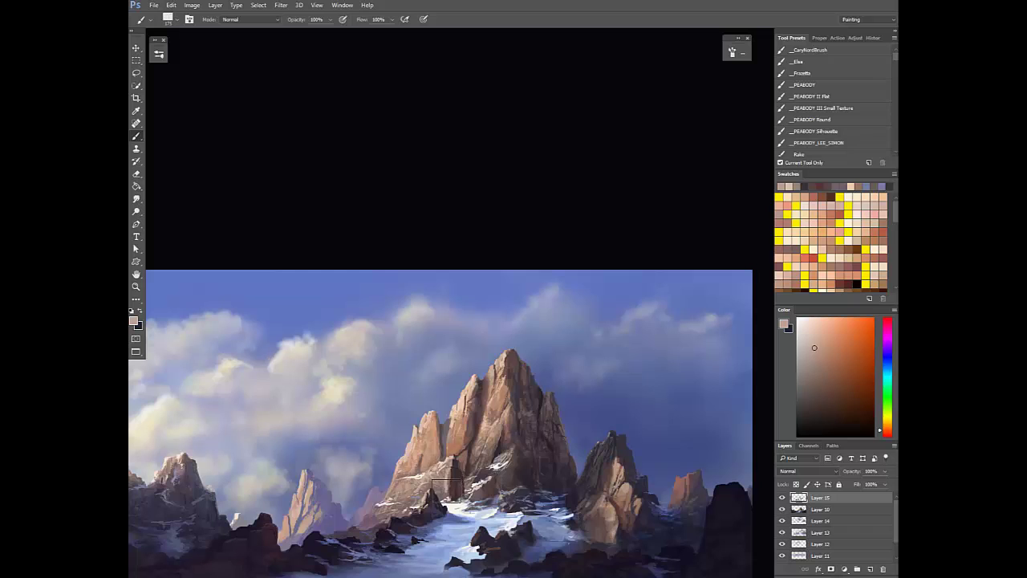
scroll(473, 453, down, 3)
scroll(464, 446, up, 3)
key(3)
Mirror the canvas and rework the rock below the lit spires with sampled tan and brown tones at 70% opacity
key(F2)
drag(493, 510, 508, 505)
alt+click(424, 472)
key(7)
alt+click(428, 454)
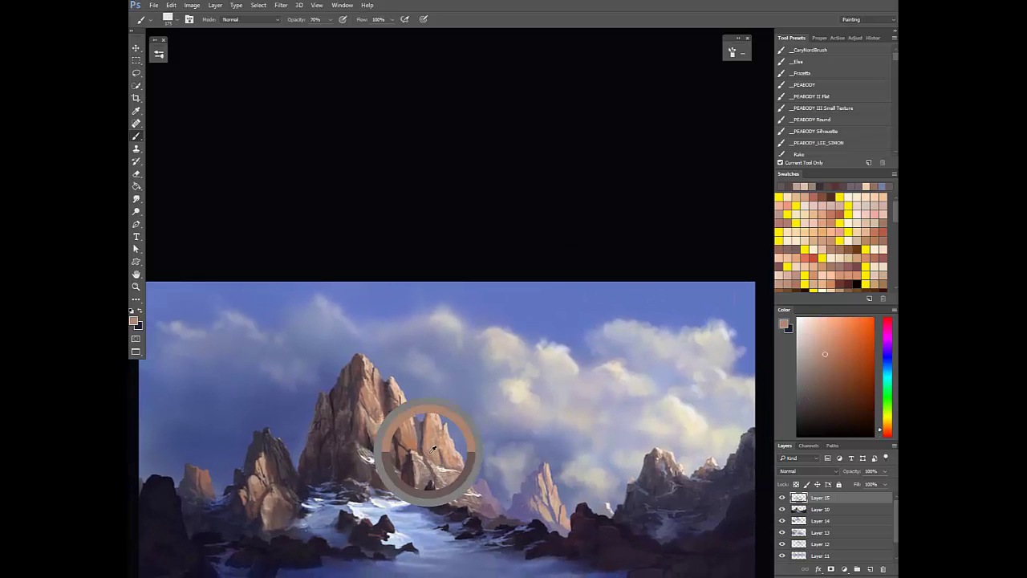
mouse_move(429, 457)
mouse_down()
mouse_move(443, 470)
mouse_move(422, 473)
mouse_move(430, 488)
mouse_up()
alt+click(444, 470)
Define the rock at the main peak's foot using a smaller brush at 100% opacity with sampled tones, and mirror the canvas
key(0)
key(bracketleft)
alt+click(422, 461)
alt+click(427, 479)
alt+click(430, 485)
key(ctrl+shift+h)
Light the rock block at the main peak's foot with sampled pale pink, and blend it with brown at 30% opacity
alt+click(472, 472)
alt+click(470, 456)
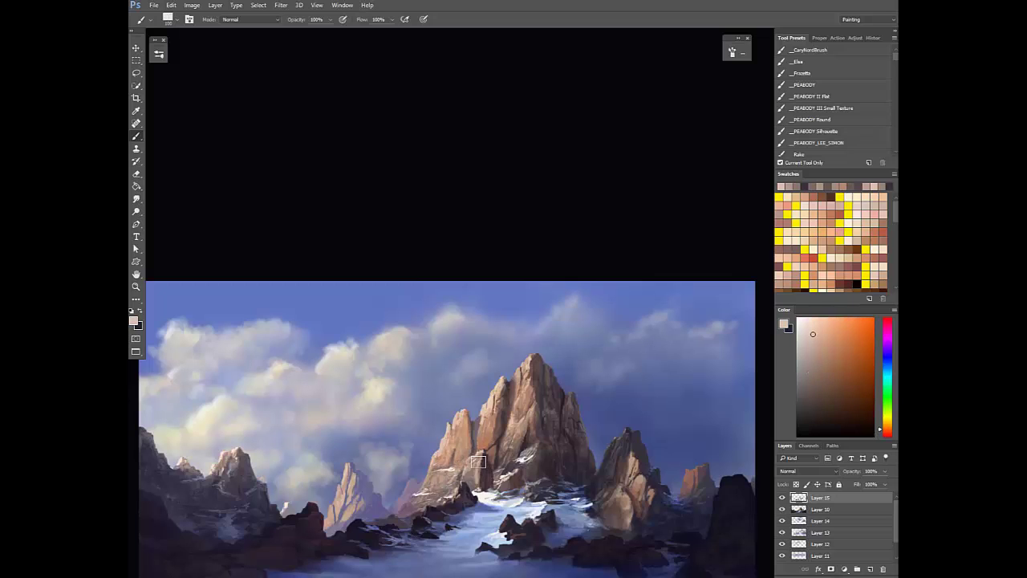
alt+click(482, 456)
alt+click(493, 453)
key(3)
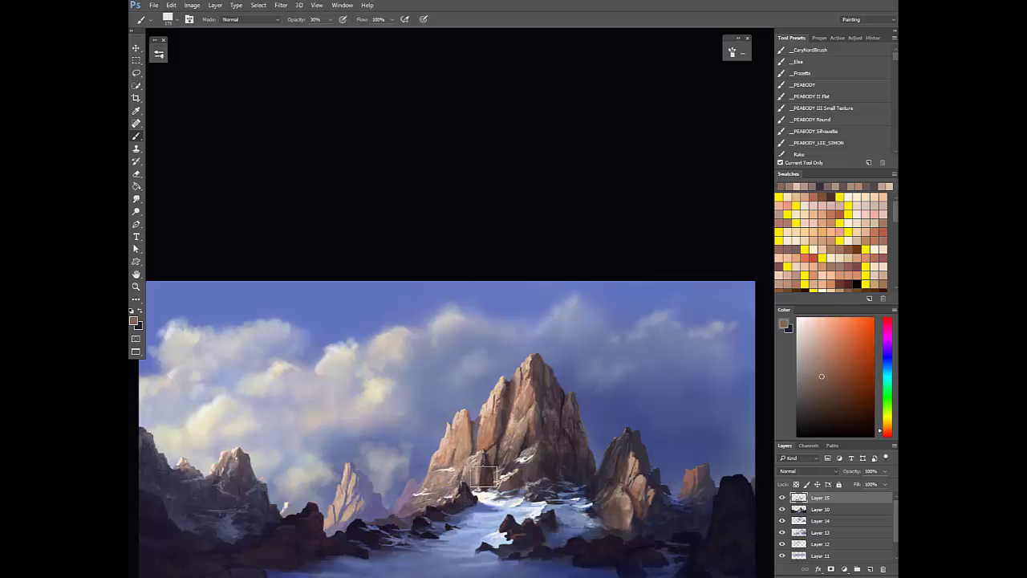
alt+click(480, 490)
Refine the waterline below the rock block with sampled blue at 70% and near-white at 100% opacity
scroll(490, 485, down, 2)
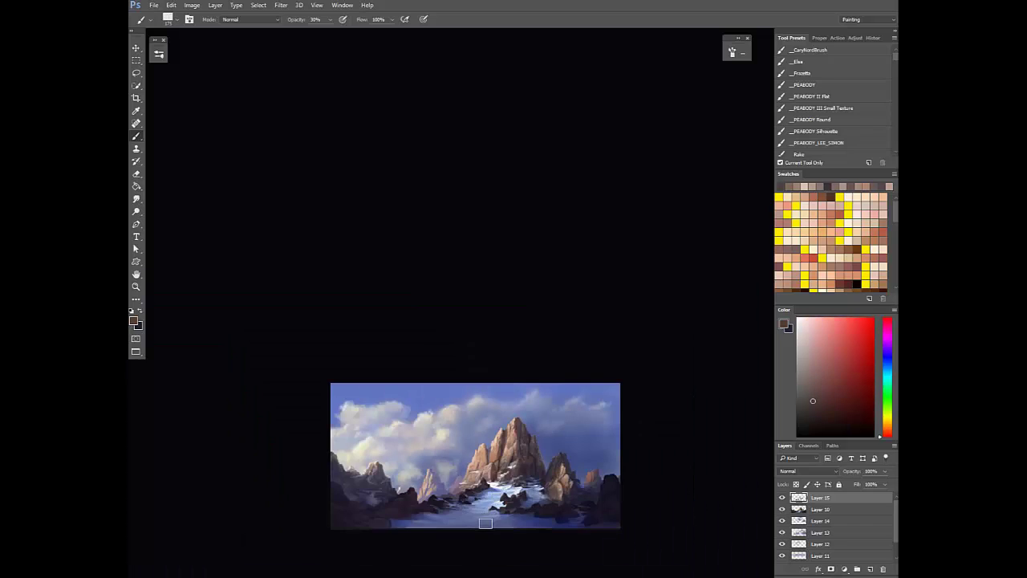
scroll(486, 523, up, 2)
alt+click(493, 485)
alt+click(489, 486)
key(7)
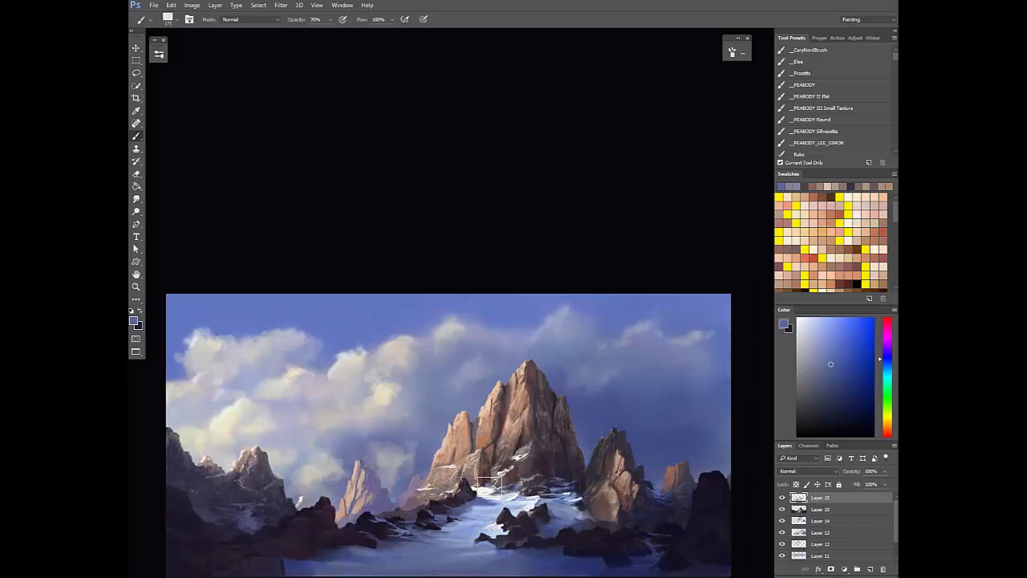
alt+click(492, 477)
key(0)
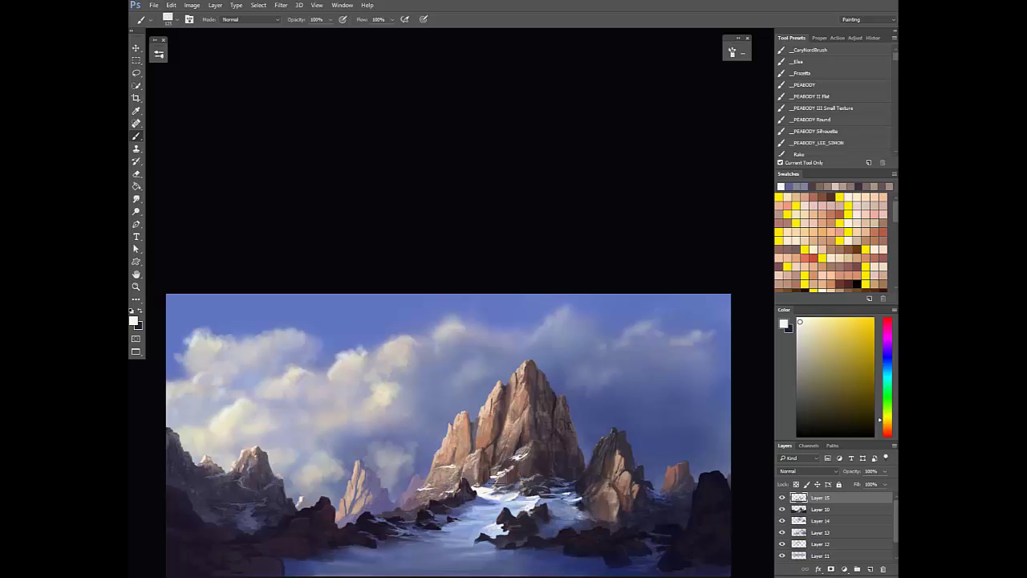
Add brown accents and pale pink to off-white highlights to the rock block at the main peak's foot with a smaller brush
alt+click(482, 443)
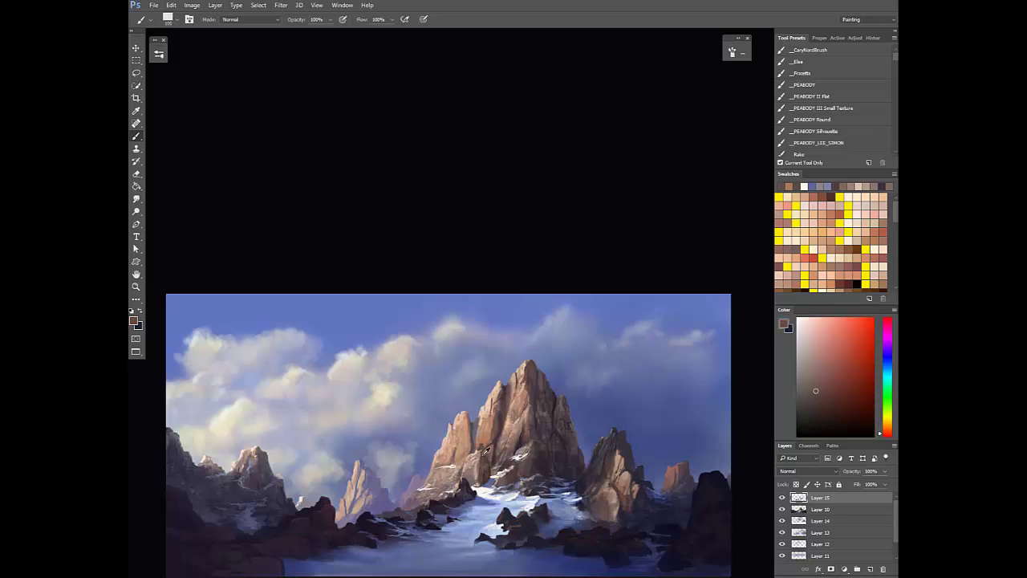
alt+click(479, 453)
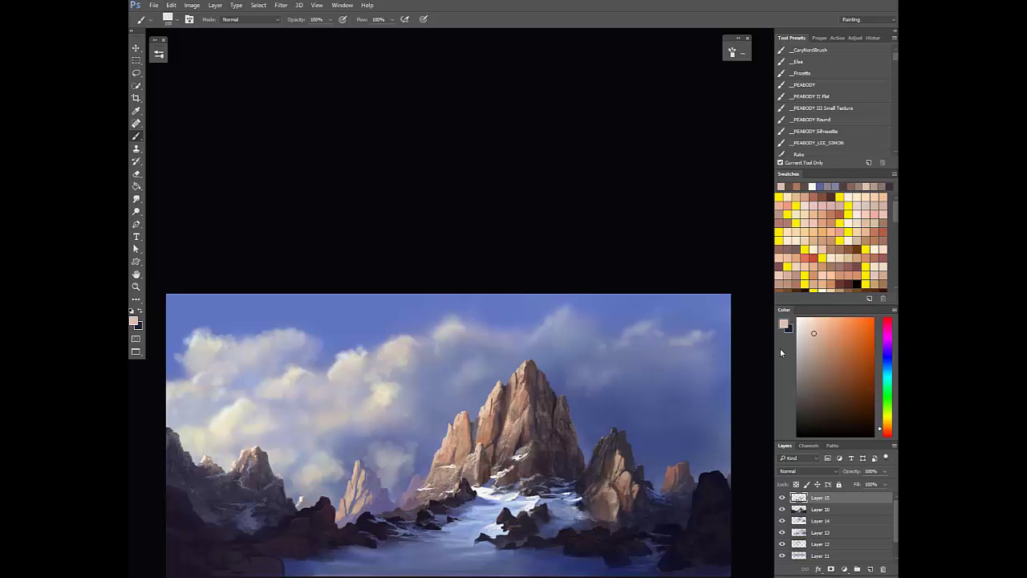
alt+click(487, 440)
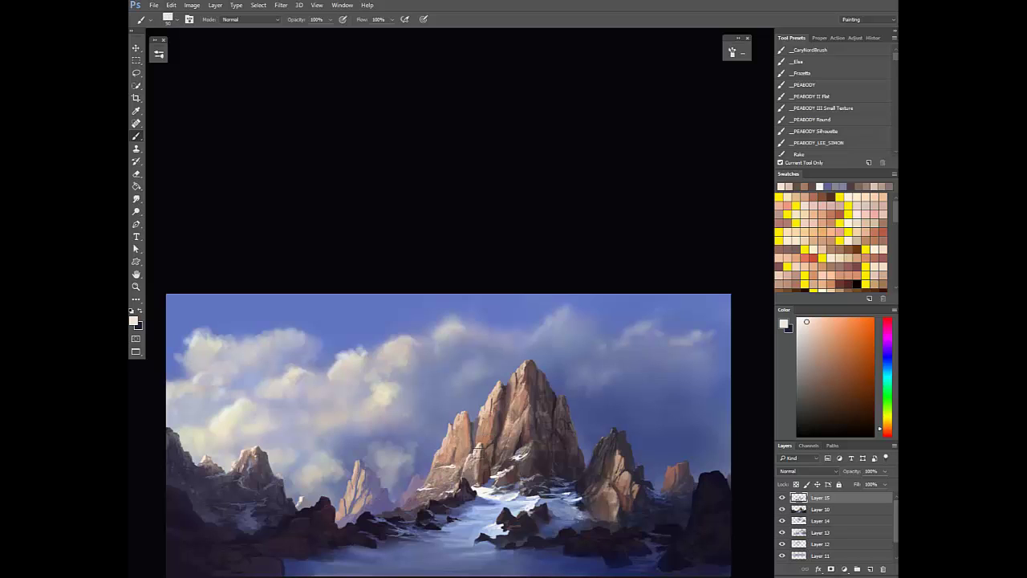
Refine the rock block at the main peak's foot with sampled dark browns and dusty pink, and mirror the canvas
alt+click(484, 449)
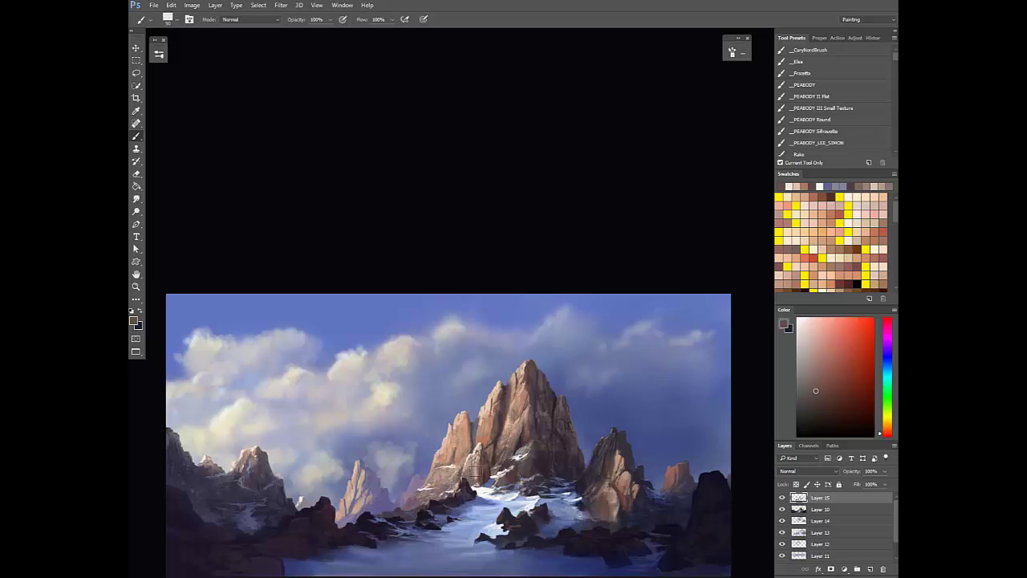
alt+click(468, 485)
alt+click(471, 474)
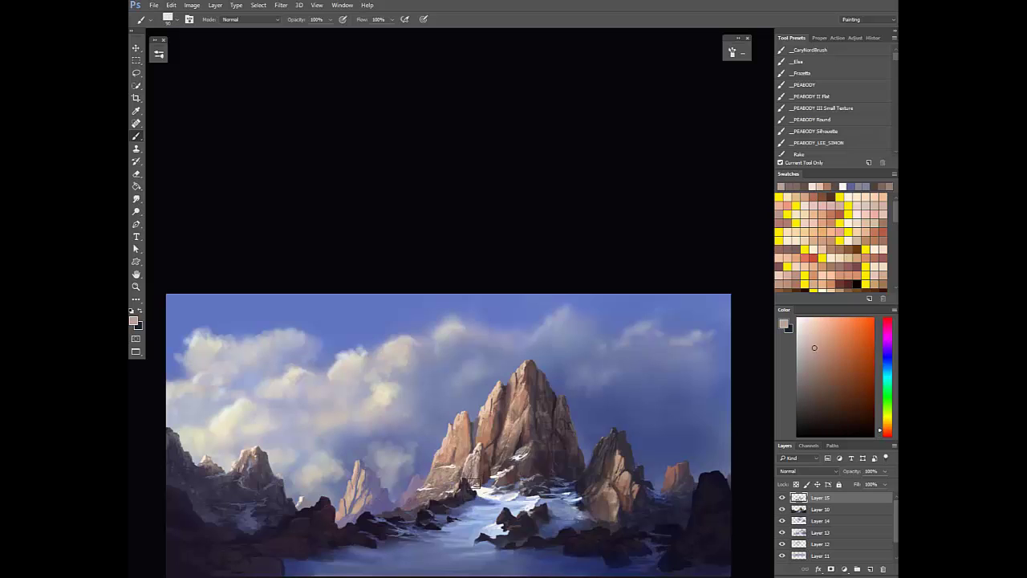
alt+click(480, 468)
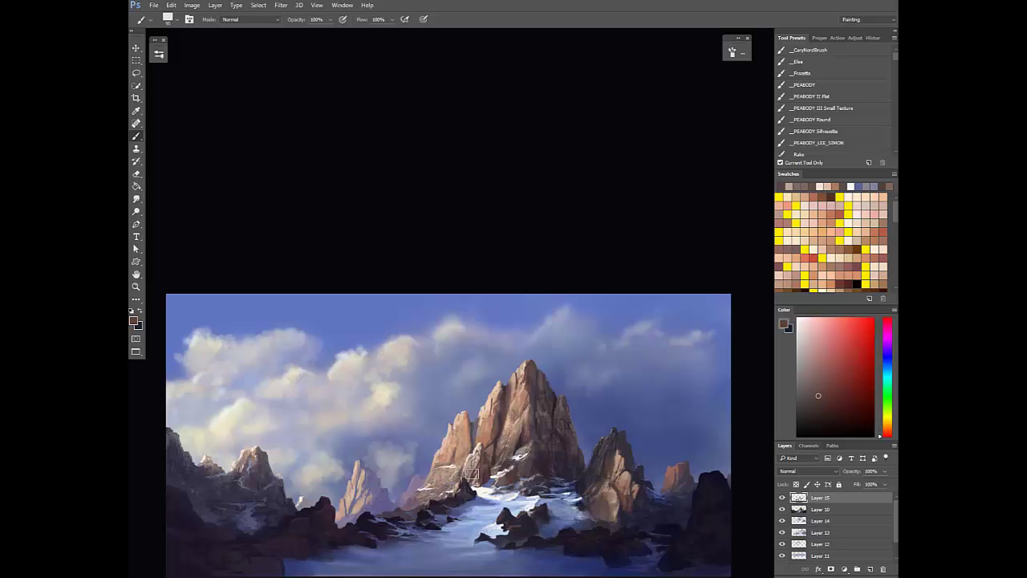
alt+click(472, 474)
scroll(502, 461, down, 5)
key(ctrl+shift+h)
drag(495, 506, 504, 509)
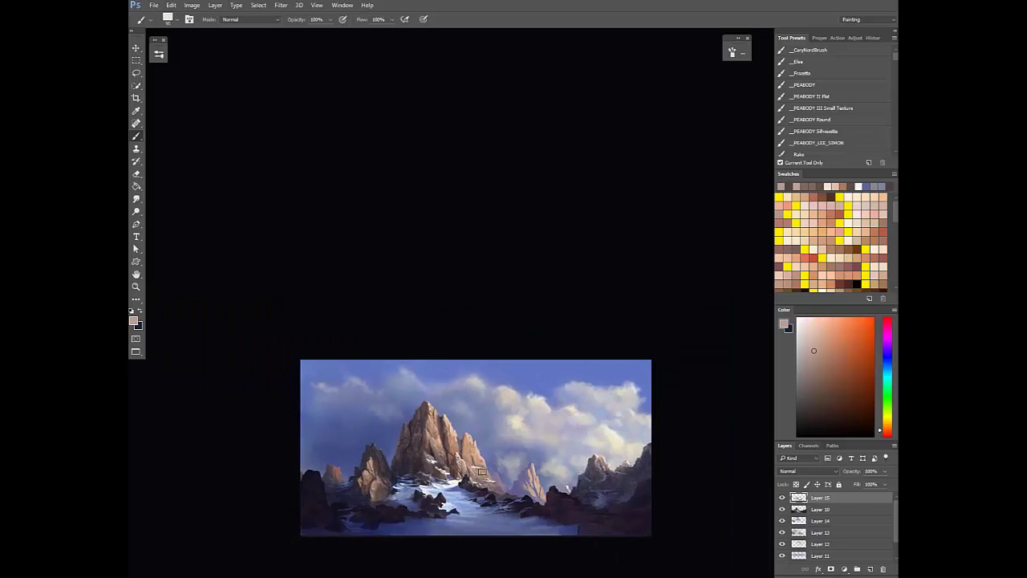
Brighten the water below the main peak with sampled light blue at 70% and near-white at 100% opacity
scroll(482, 472, up, 2)
alt+click(454, 489)
alt+click(672, 388)
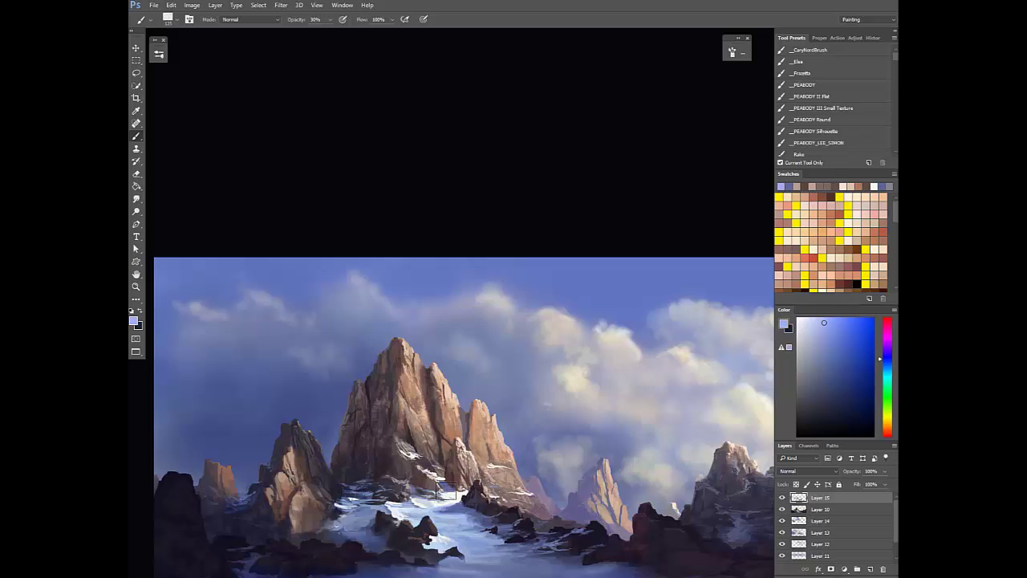
key(7)
alt+click(452, 503)
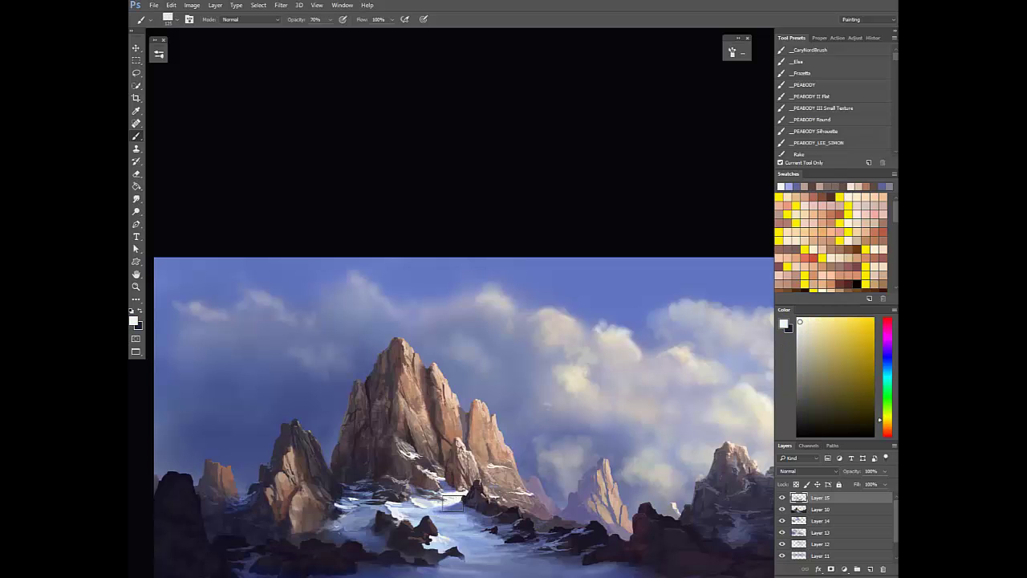
alt+click(459, 494)
key(0)
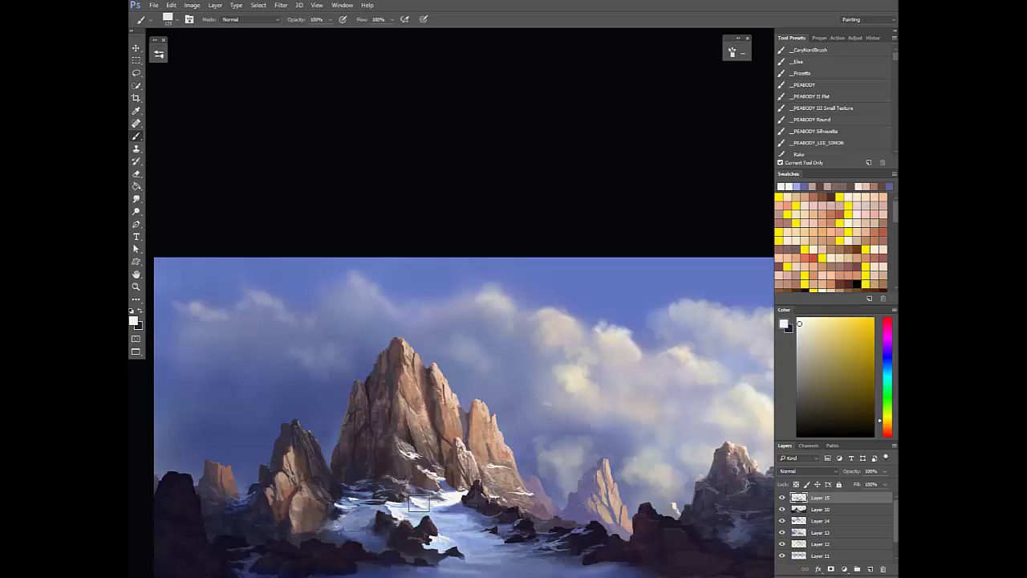
scroll(459, 487, down, 1)
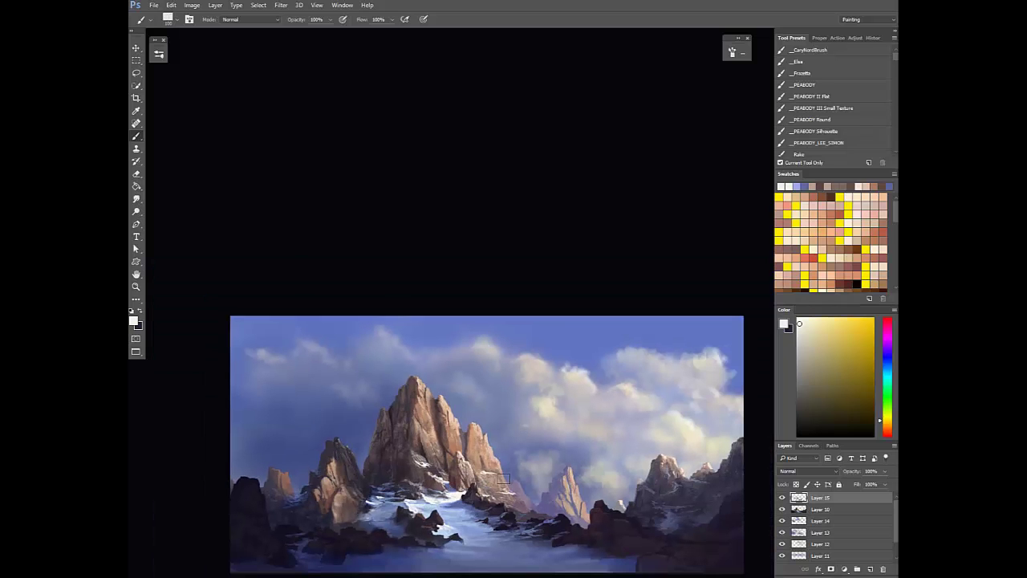
Mirror the canvas and glaze the shadows at the main peak's foot with sampled muted reddish brown at 30% opacity
key(F5)
drag(539, 482, 482, 479)
alt+click(484, 481)
key(3)
alt+click(465, 501)
alt+click(473, 488)
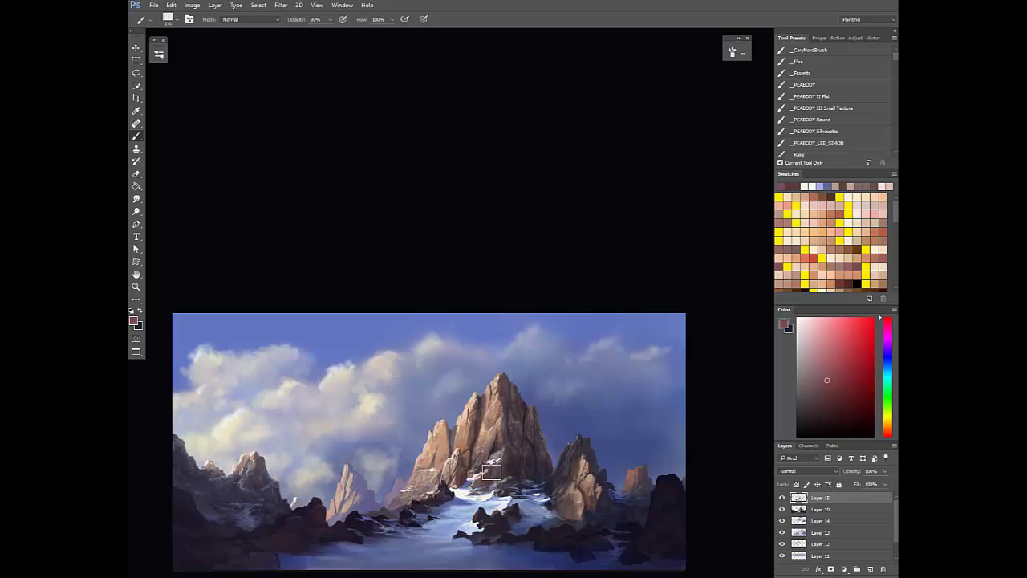
Soften the foot of the smaller peak with a larger brush and sampled tones at 30% opacity, and mirror the canvas
drag(490, 503, 509, 477)
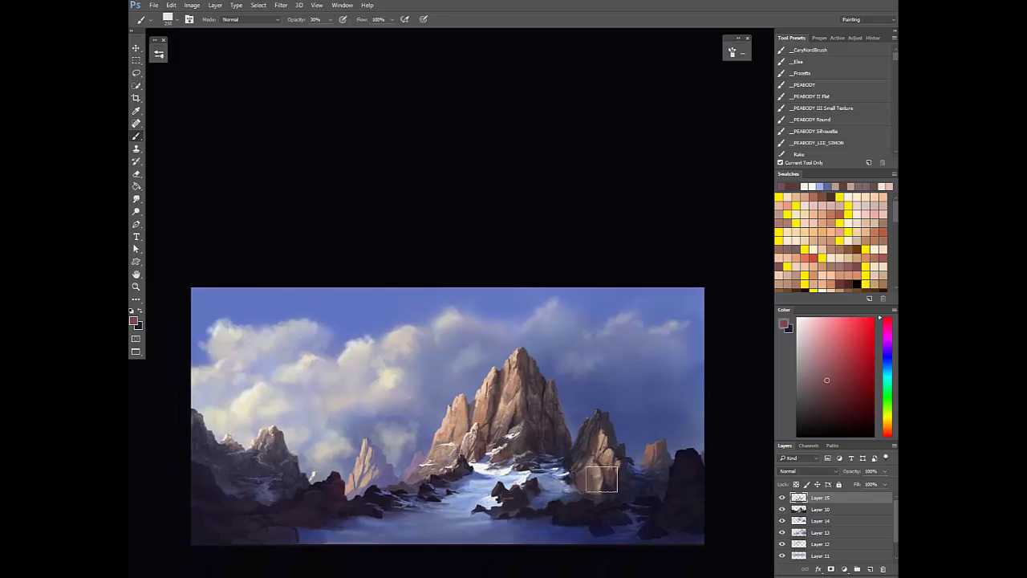
alt+click(592, 491)
mouse_move(600, 470)
mouse_down()
mouse_move(578, 484)
mouse_move(612, 485)
mouse_move(591, 494)
mouse_up()
key(F5)
Blend the haze between the main peak and the distant spire with sampled purplish blue at 30% opacity, and mirror the canvas
alt+click(535, 456)
alt+click(514, 465)
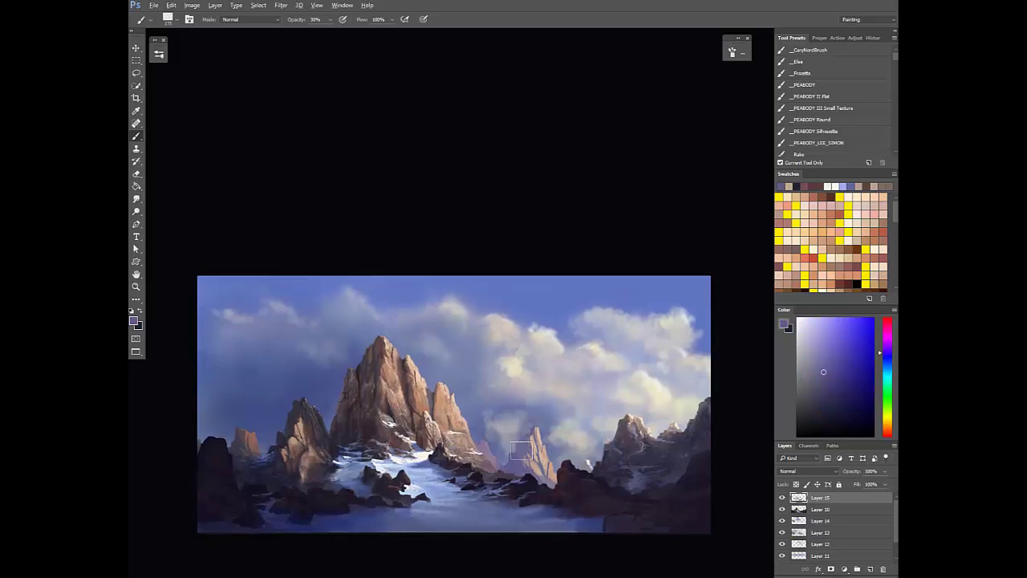
alt+click(521, 458)
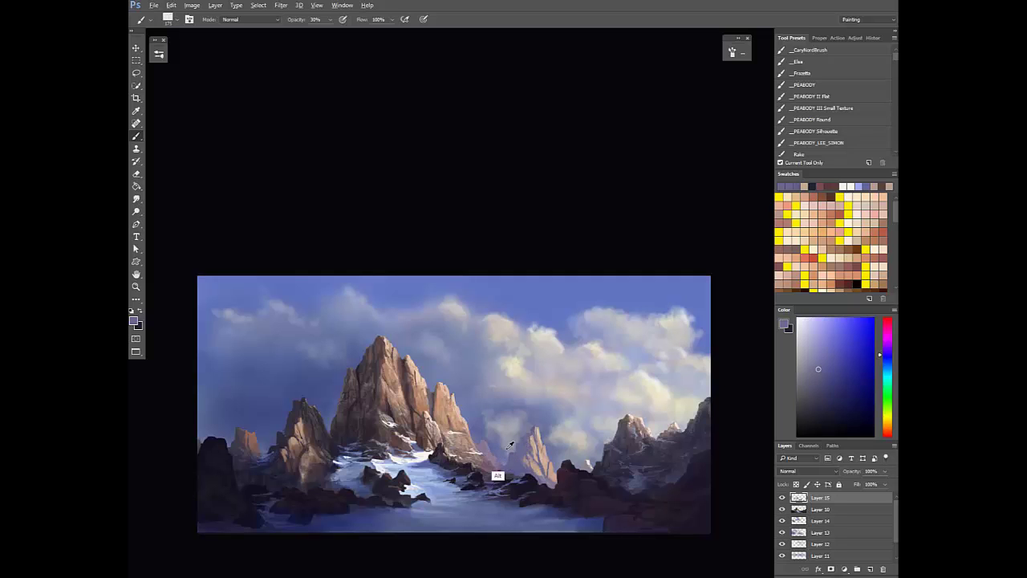
alt+click(508, 446)
scroll(506, 465, down, 2)
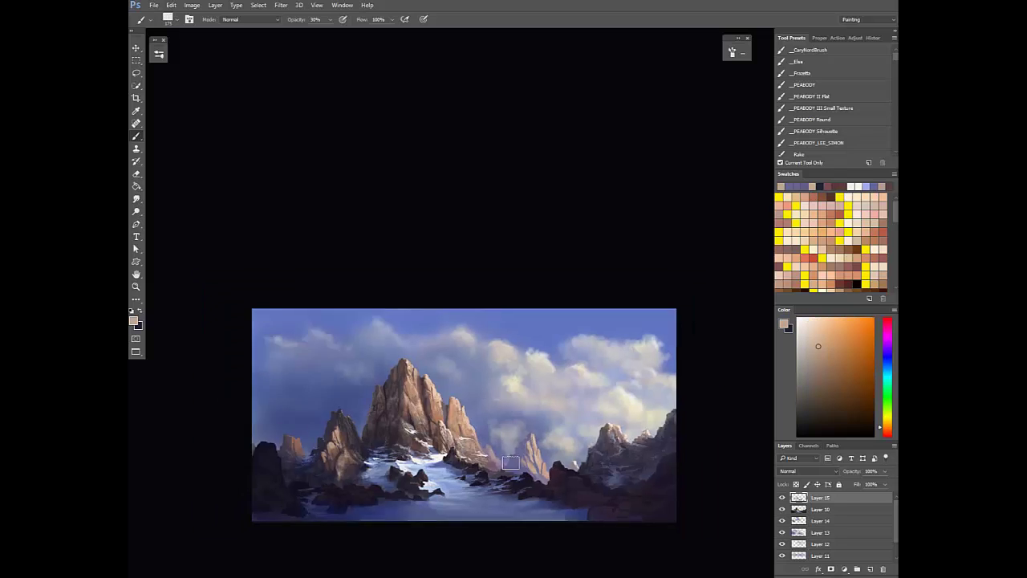
key(F2)
mouse_move(404, 428)
mouse_down()
mouse_move(417, 416)
mouse_move(438, 423)
mouse_up()
Repaint the small distant rock beside the main peak's slope with sampled greyish purple and dusty pink at 100% opacity
scroll(438, 422, up, 4)
alt+click(480, 457)
alt+click(486, 451)
key(0)
alt+click(486, 451)
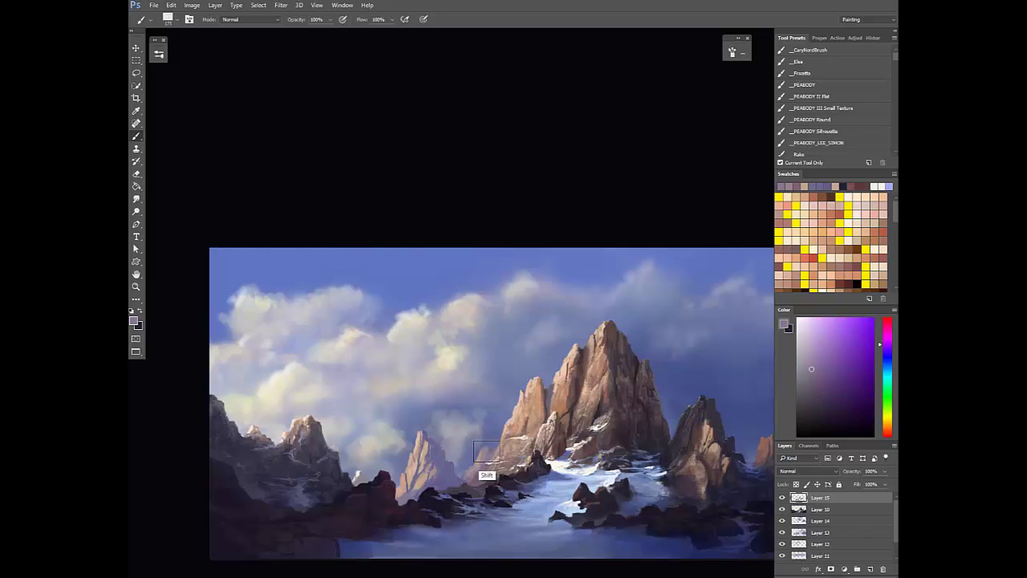
alt+click(486, 454)
alt+click(482, 459)
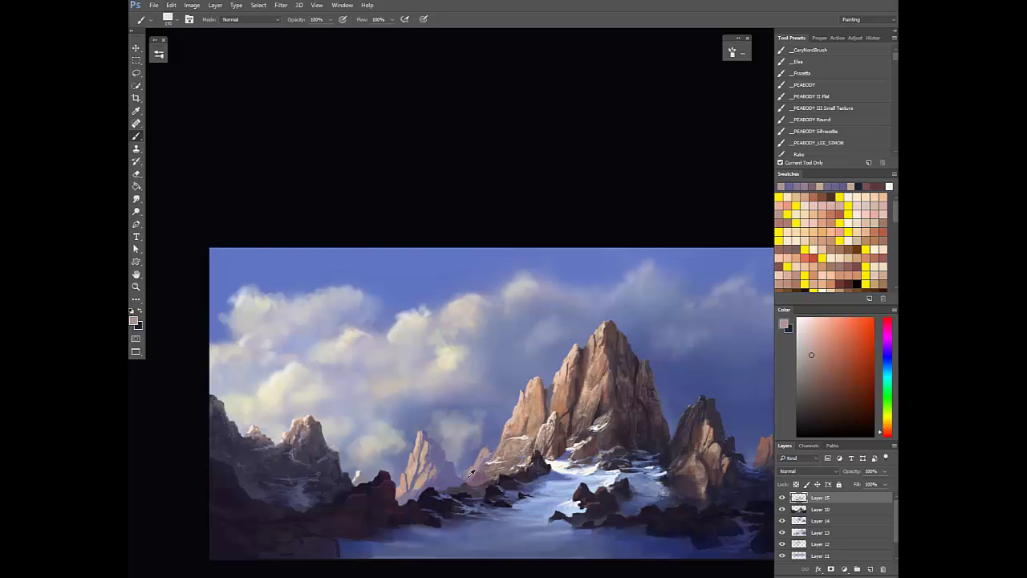
Blend the distant rock's base into the main peak's lower slope with sampled greyish purple and mauve at 30% opacity
alt+click(473, 469)
alt+click(470, 473)
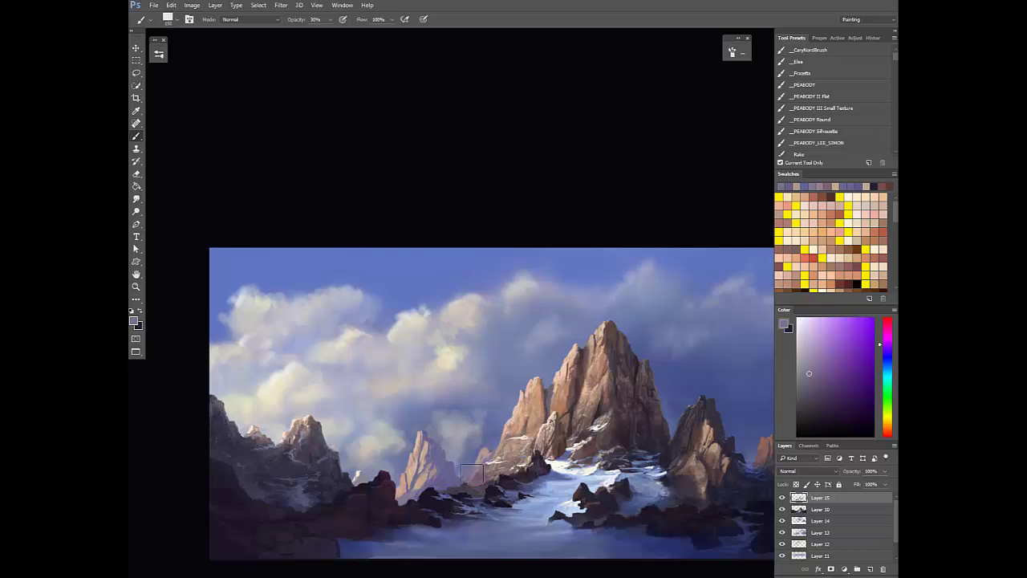
alt+click(493, 456)
alt+click(470, 481)
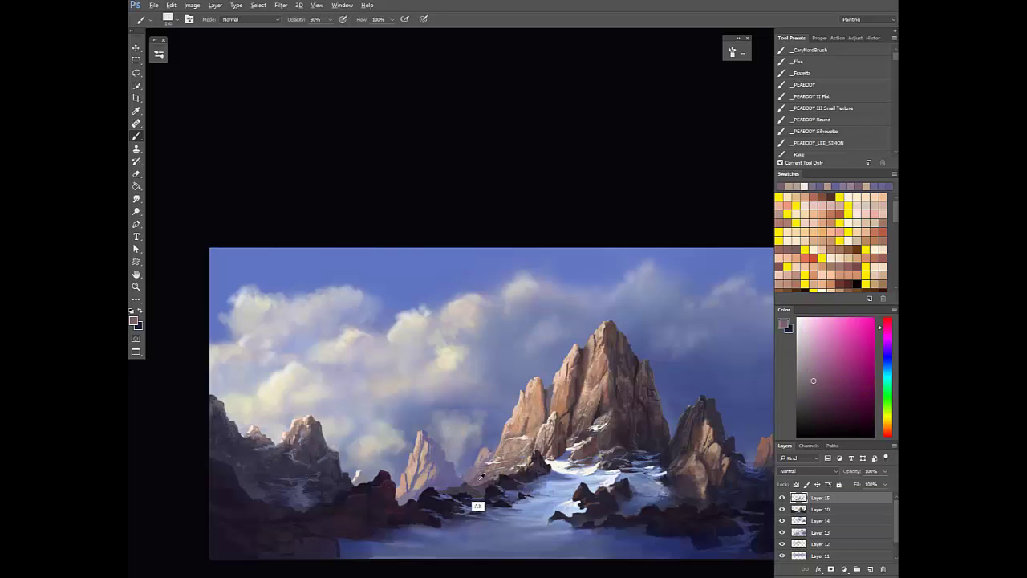
Define the dark shoreline rocks below the distant rock with sampled near-black at 30% and 100% opacity, and mirror the canvas
alt+click(462, 488)
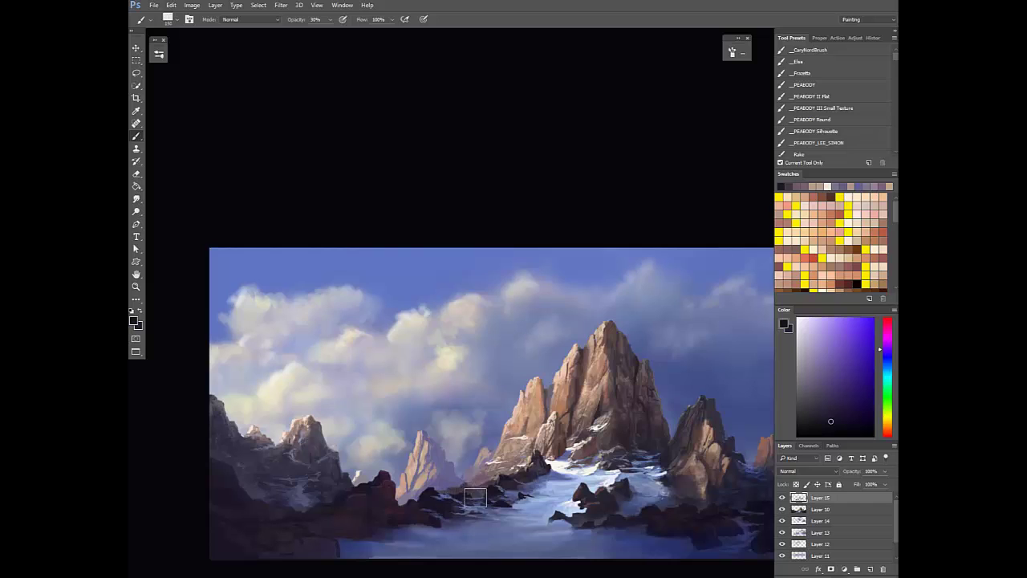
alt+click(491, 481)
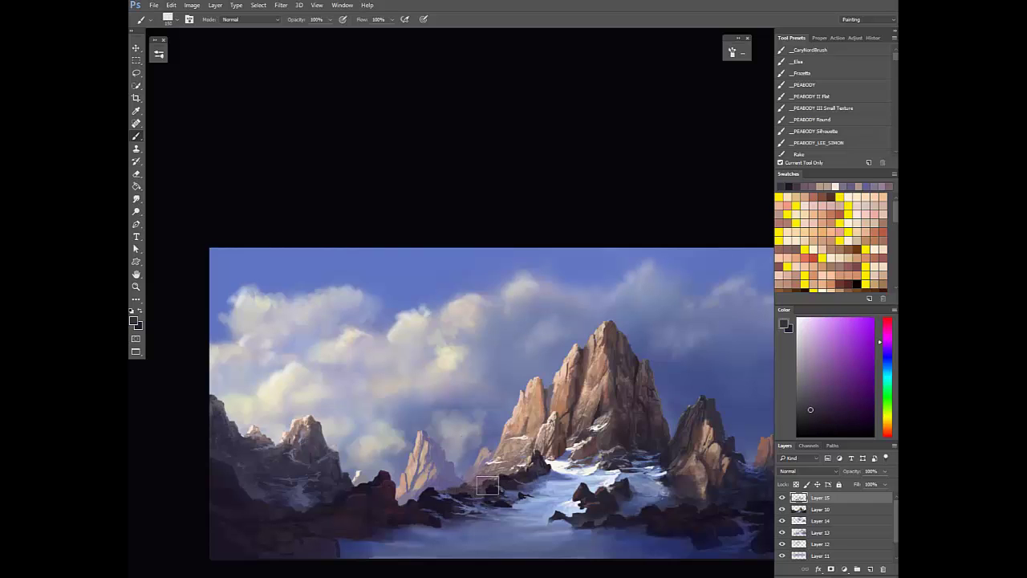
scroll(499, 479, down, 2)
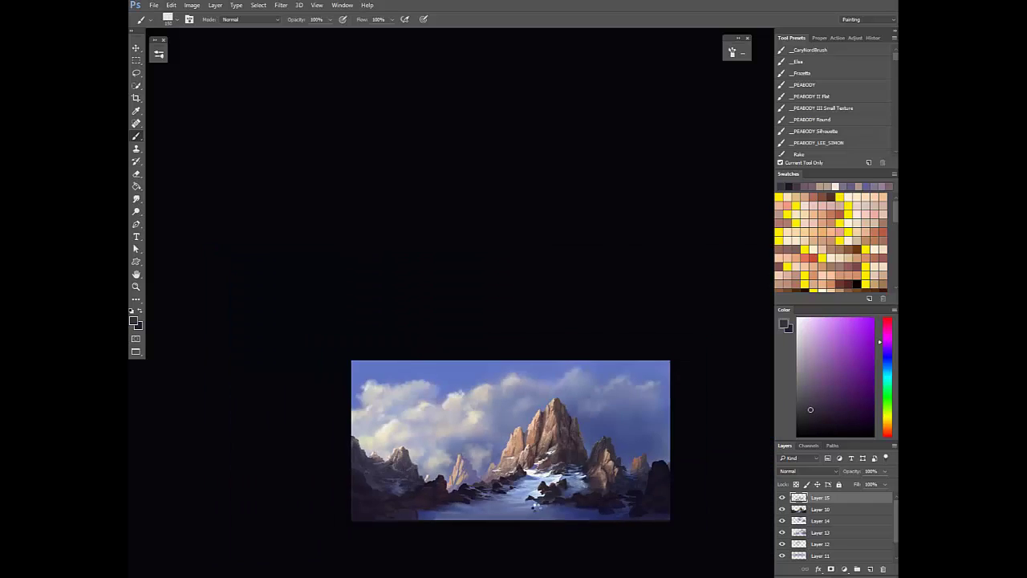
key(ctrl+shift+h)
Reshape the dark rocks in the water and shadowed foreground with sampled near-black and deep navy using a smaller brush
scroll(491, 494, up, 2)
alt+click(503, 497)
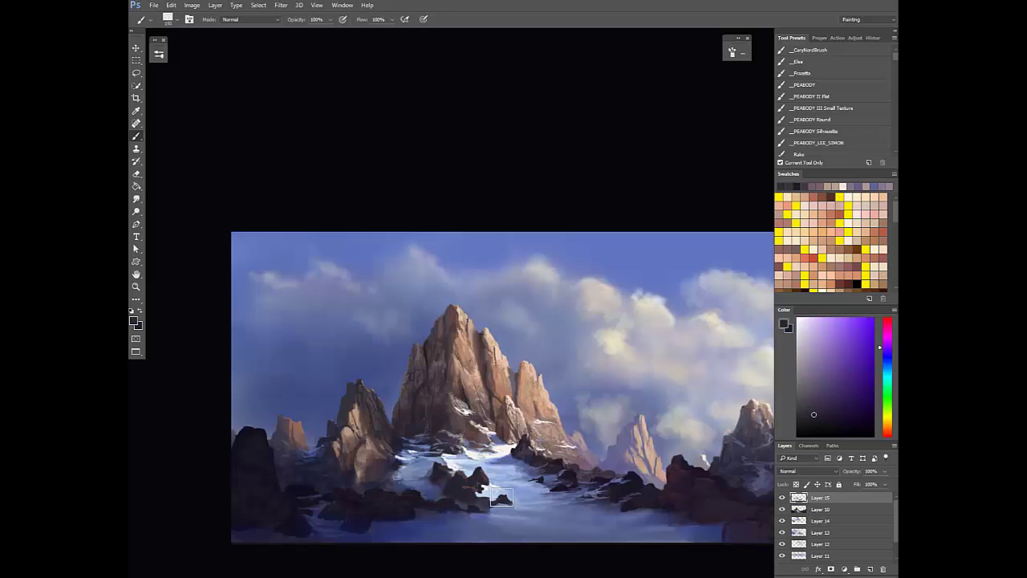
scroll(504, 499, down, 3)
key(h)
scroll(465, 486, up, 3)
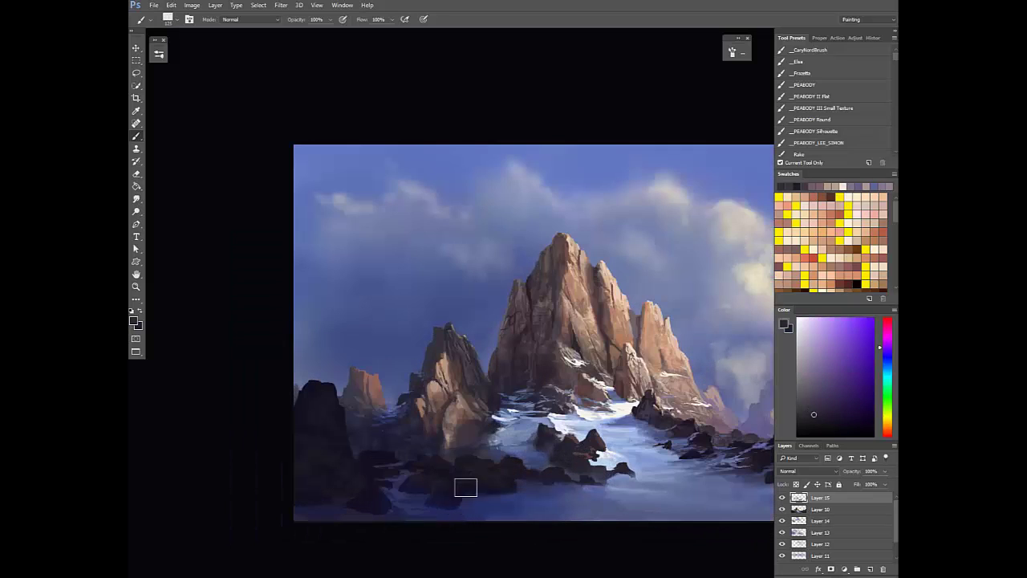
alt+click(442, 503)
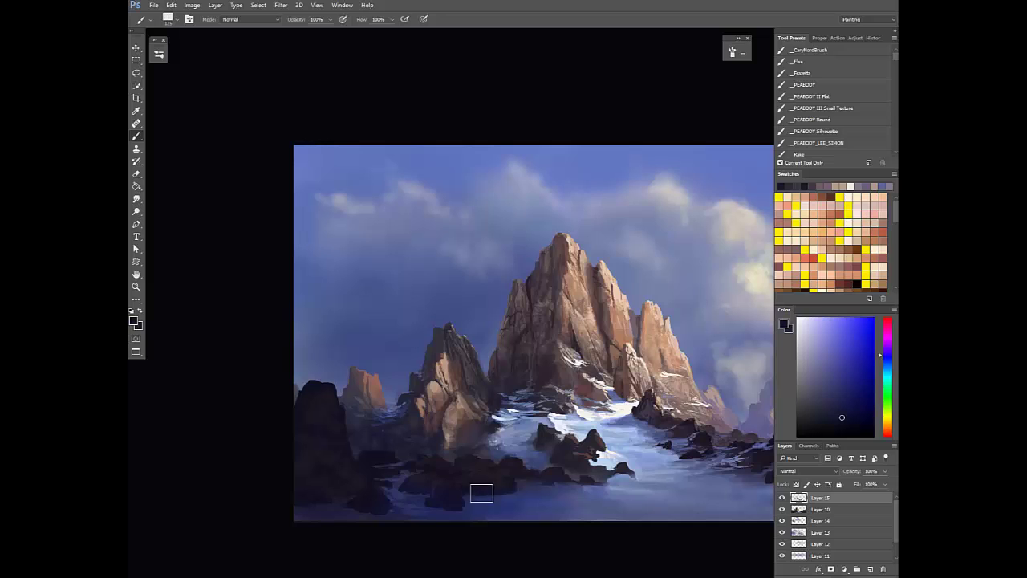
alt+click(474, 496)
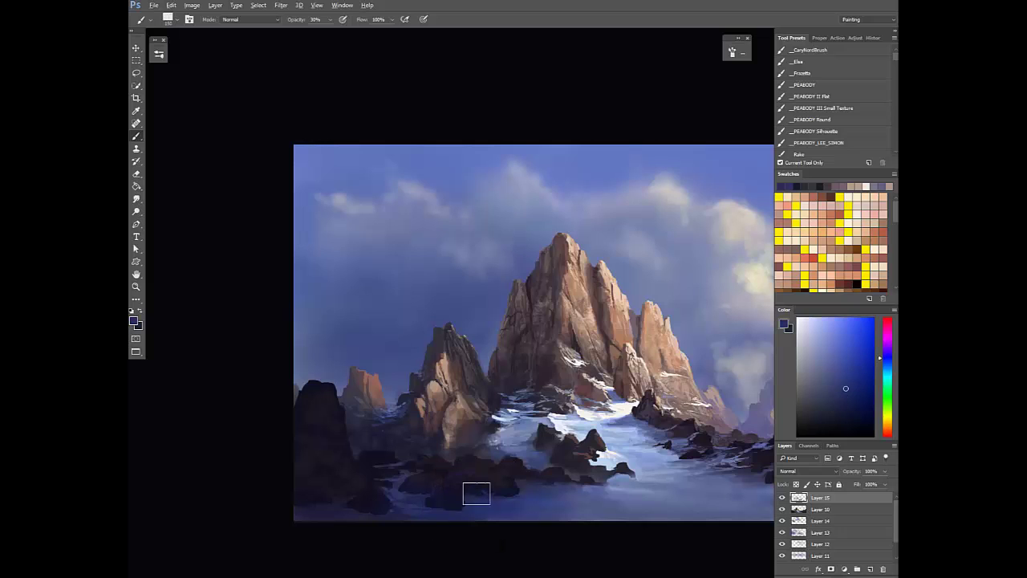
Rework the shadowed foreground rocks and the water gaps between them with sampled navy tones at 100% and 30% opacity
alt+click(406, 483)
key(0)
drag(405, 484, 401, 490)
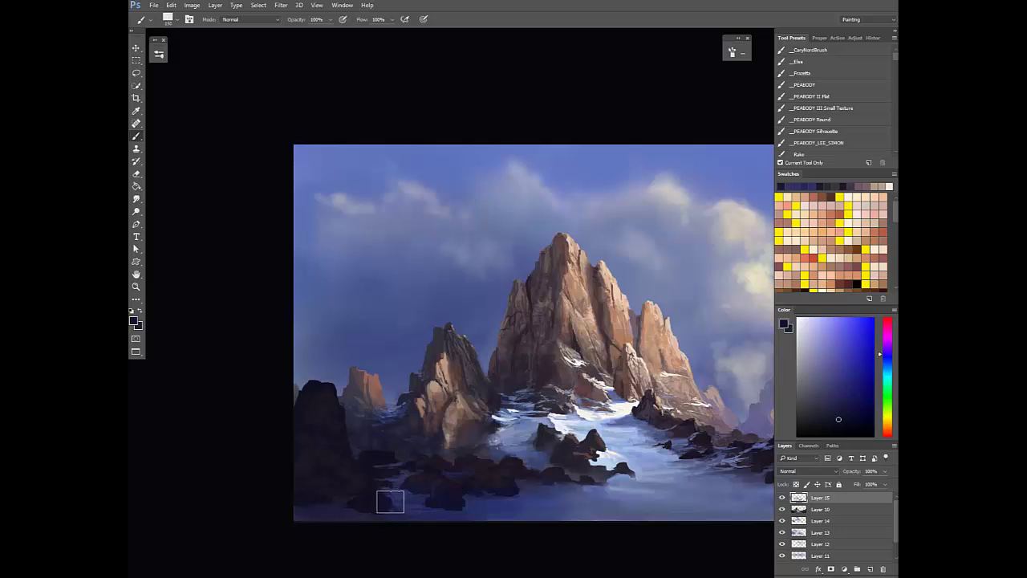
alt+click(393, 493)
key(3)
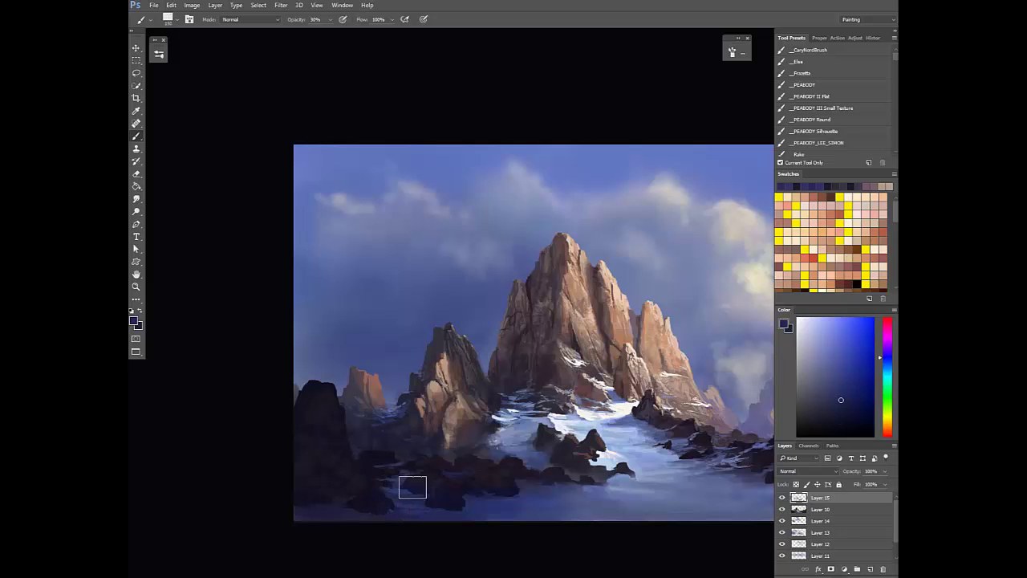
alt+click(408, 486)
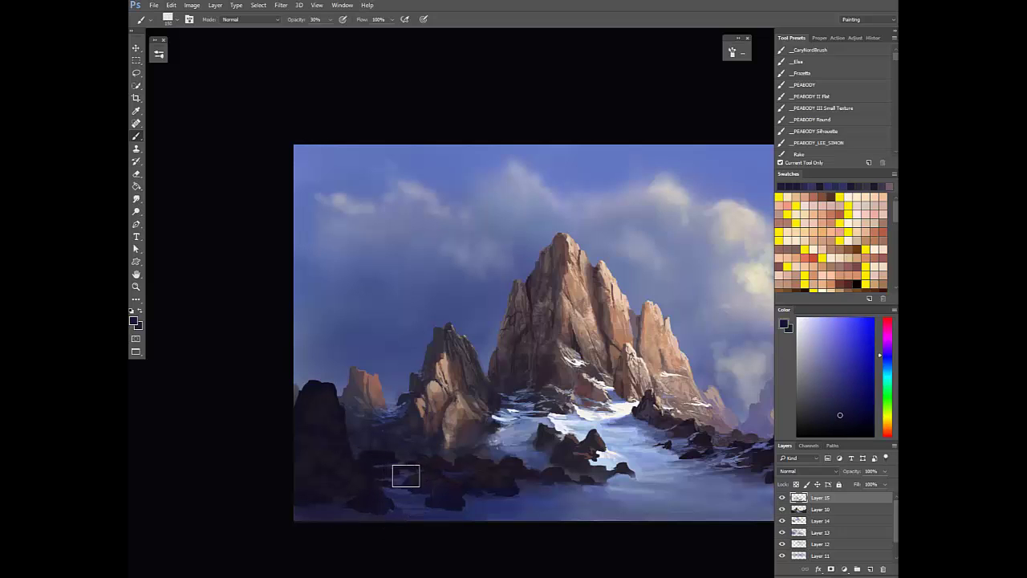
Touch up the water around the shadowed foreground rocks with a smaller brush and sampled dark blue-violet at 70% opacity, and mirror the canvas
alt+click(396, 499)
key(7)
key(bracketleft)
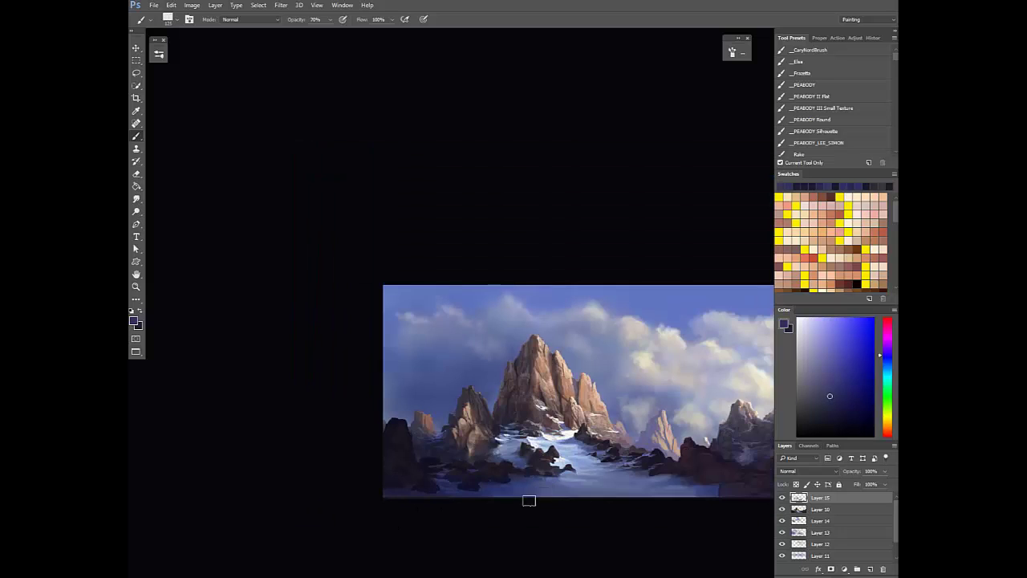
drag(482, 484, 522, 456)
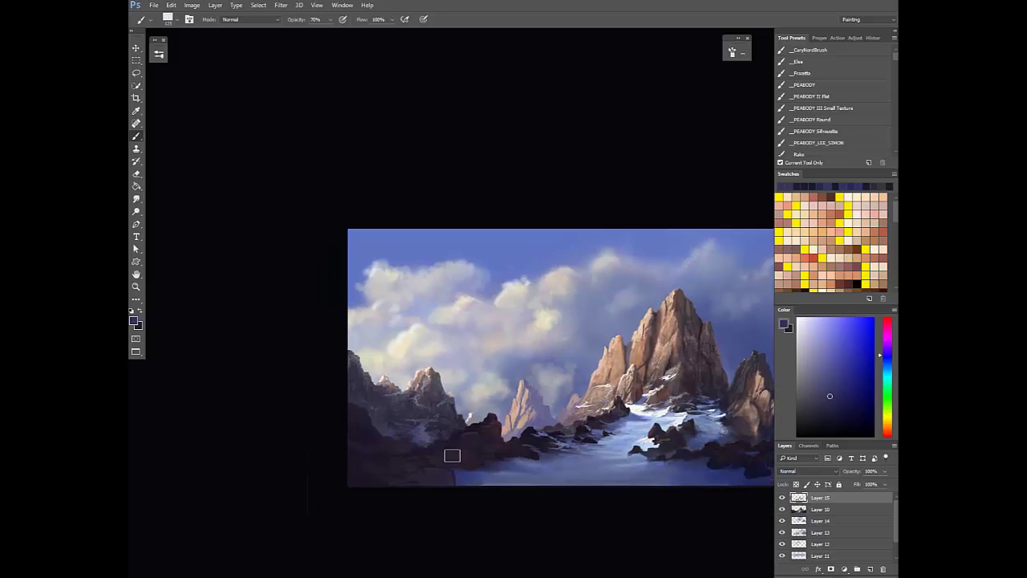
Sample near-black from the foreground shore for a larger brush, and merge all painted layers above Layer 2 into one
alt+click(452, 461)
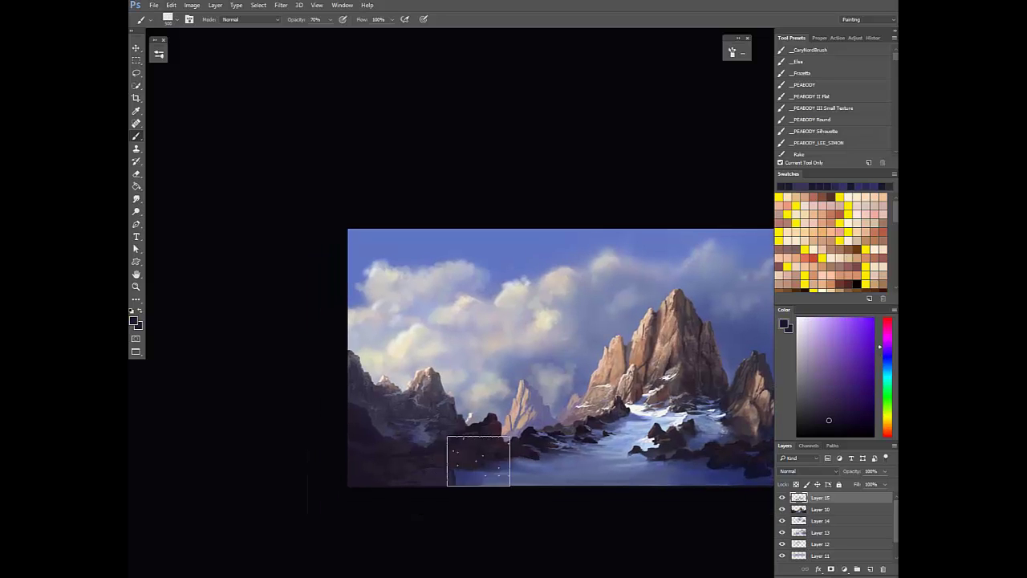
scroll(820, 533, down, 2)
shift+click(820, 536)
key(ctrl+e)
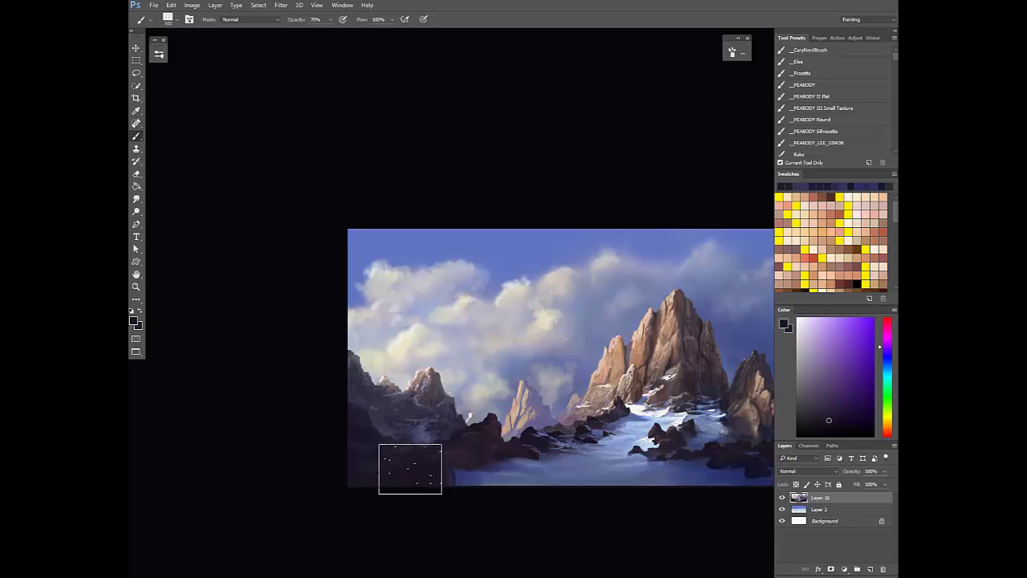
Darken and even out the corner foreground shore with sampled near-black tones at 100% and 70% opacity
alt+click(458, 458)
key(bracketleft)
key(0)
drag(440, 470, 404, 474)
alt+click(406, 471)
alt+click(434, 470)
key(7)
alt+click(440, 477)
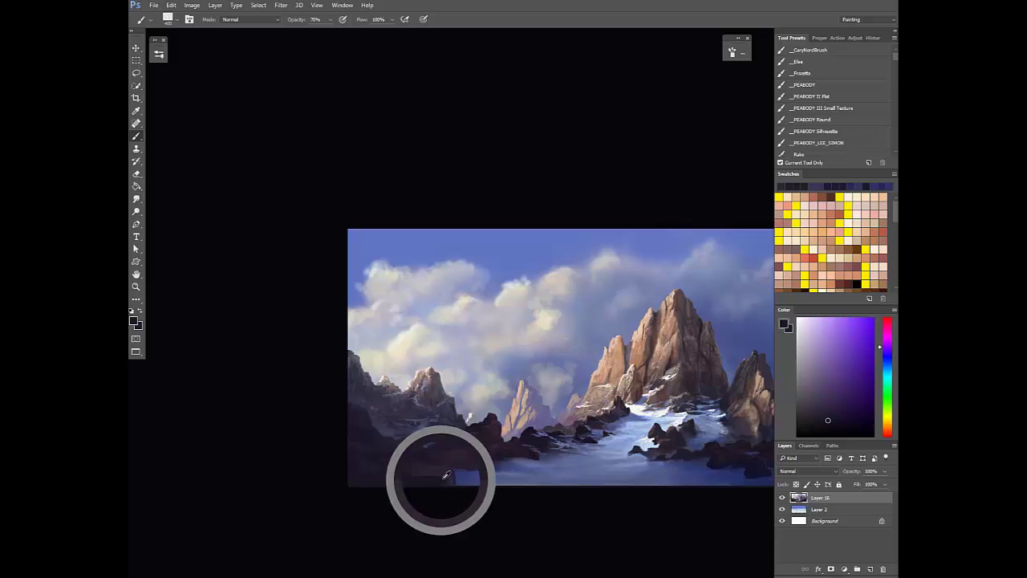
Paint the water beside the dark foreground shore with sampled blue and navy tones at 30% opacity
key(3)
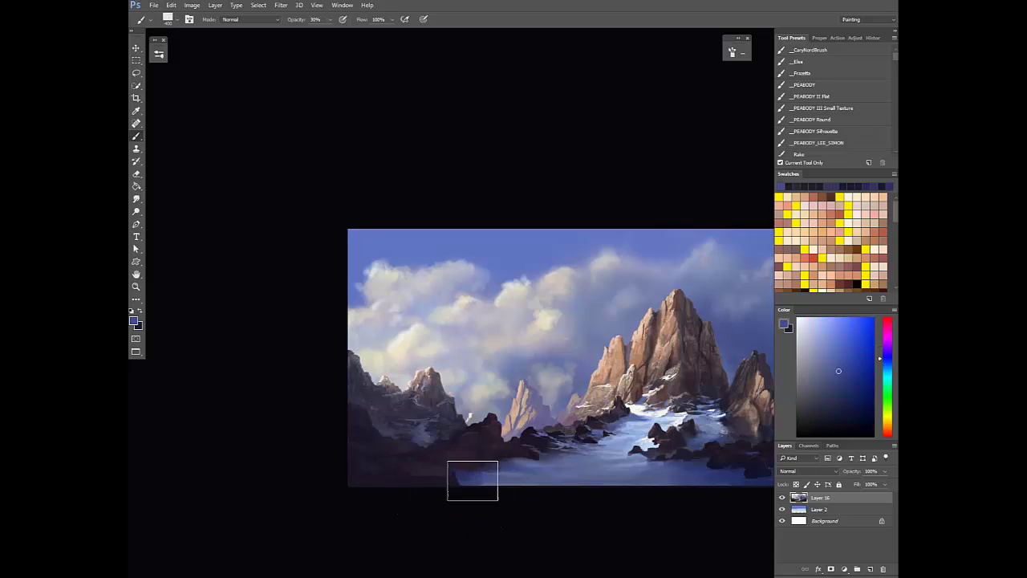
alt+click(467, 480)
alt+click(482, 469)
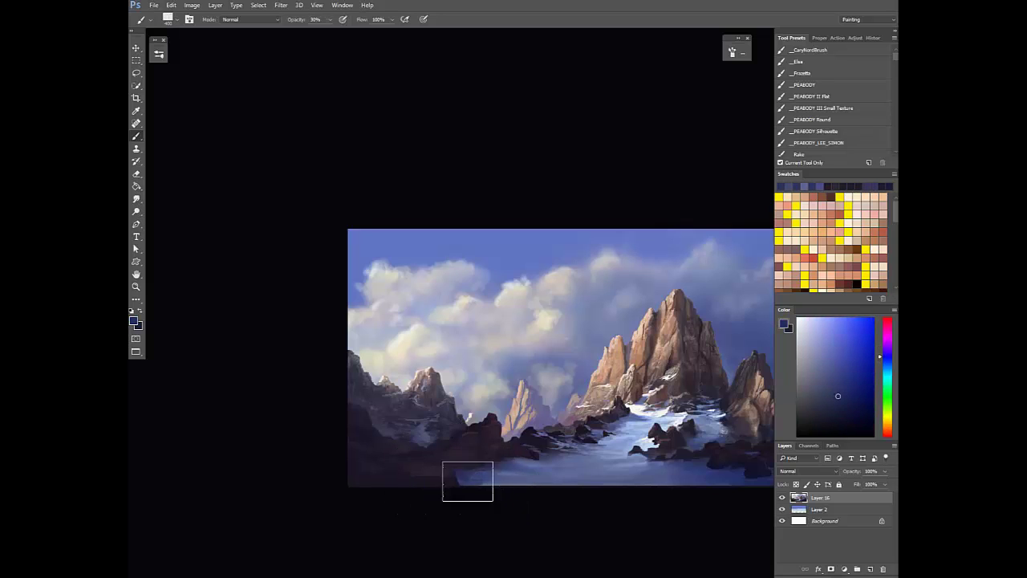
mouse_move(468, 482)
mouse_down()
mouse_move(546, 477)
mouse_move(529, 464)
mouse_move(617, 478)
mouse_up()
Soften the foreground water with an enlarged Smudge brush at 10% strength, and mirror the canvas
key(r)
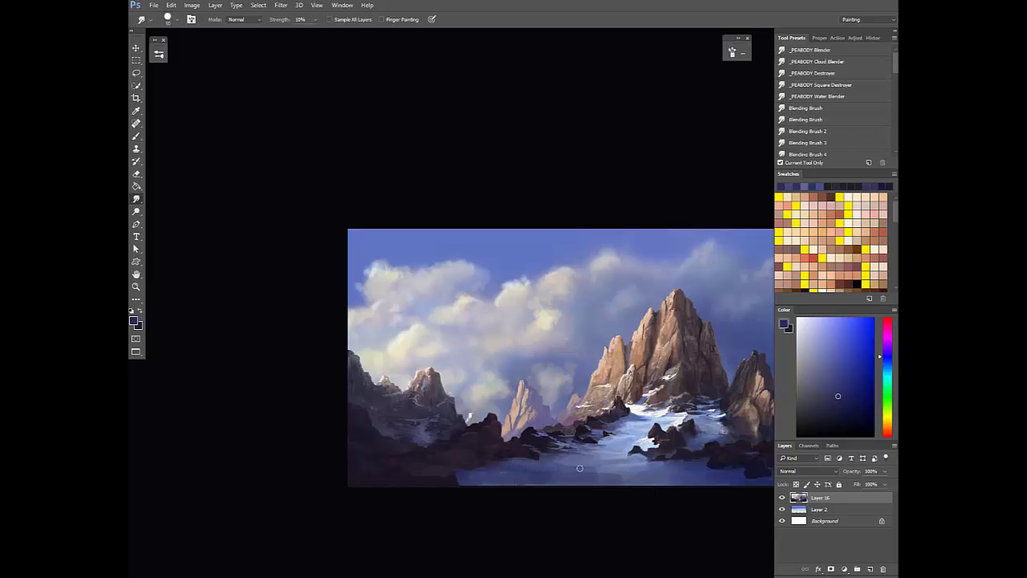
scroll(486, 485, down, 2)
key(ctrl+shift+h)
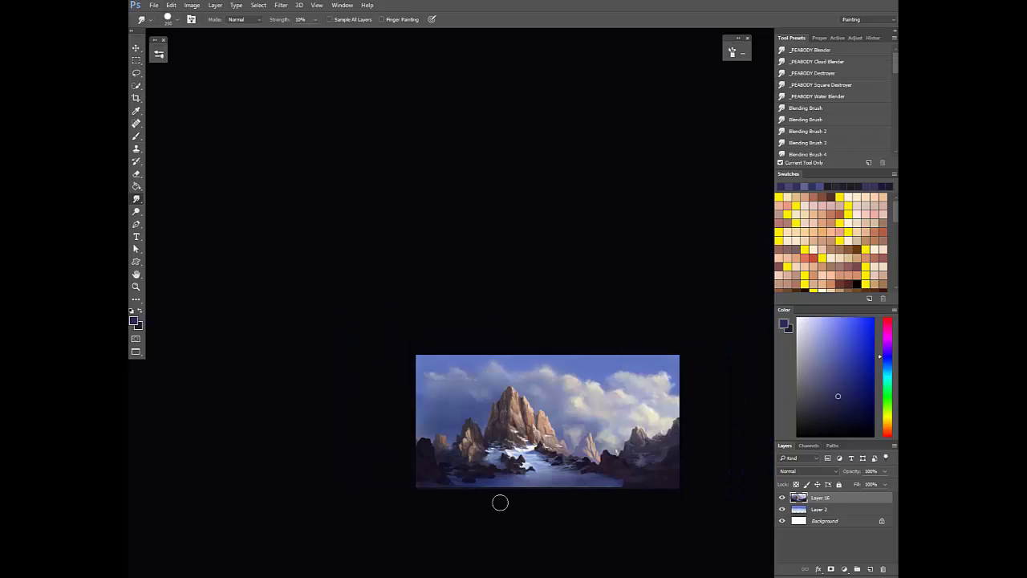
scroll(499, 501, up, 1)
drag(574, 487, 506, 479)
Set up a round brush preset at about 1400 px with dark navy for shading the foreground
key(b)
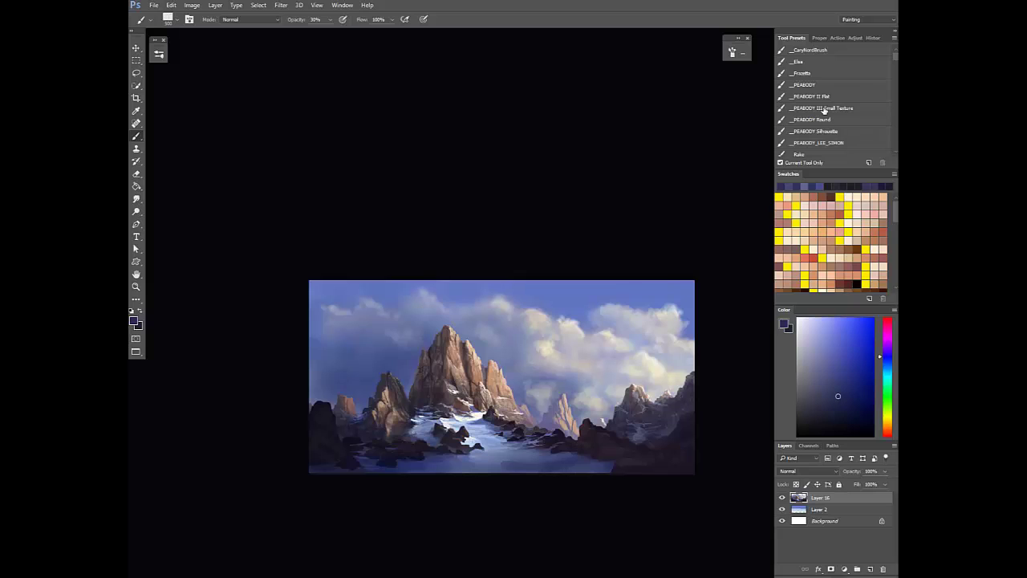
scroll(824, 110, down, 2)
click(817, 143)
key(bracketright)
key(bracketright)
key(bracketright)
key(bracketright)
key(bracketright)
key(bracketright)
key(bracketright)
key(bracketright)
click(849, 400)
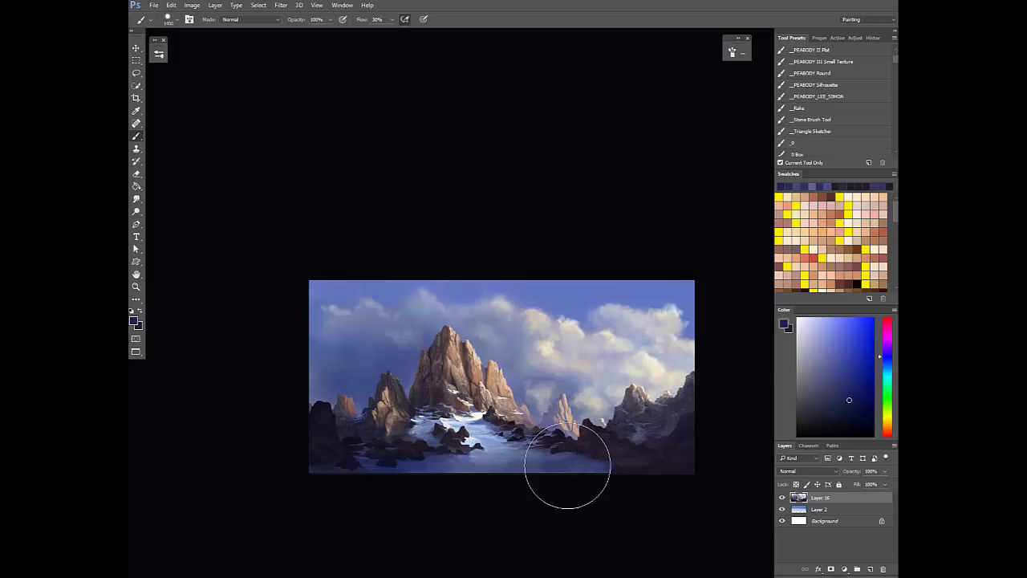